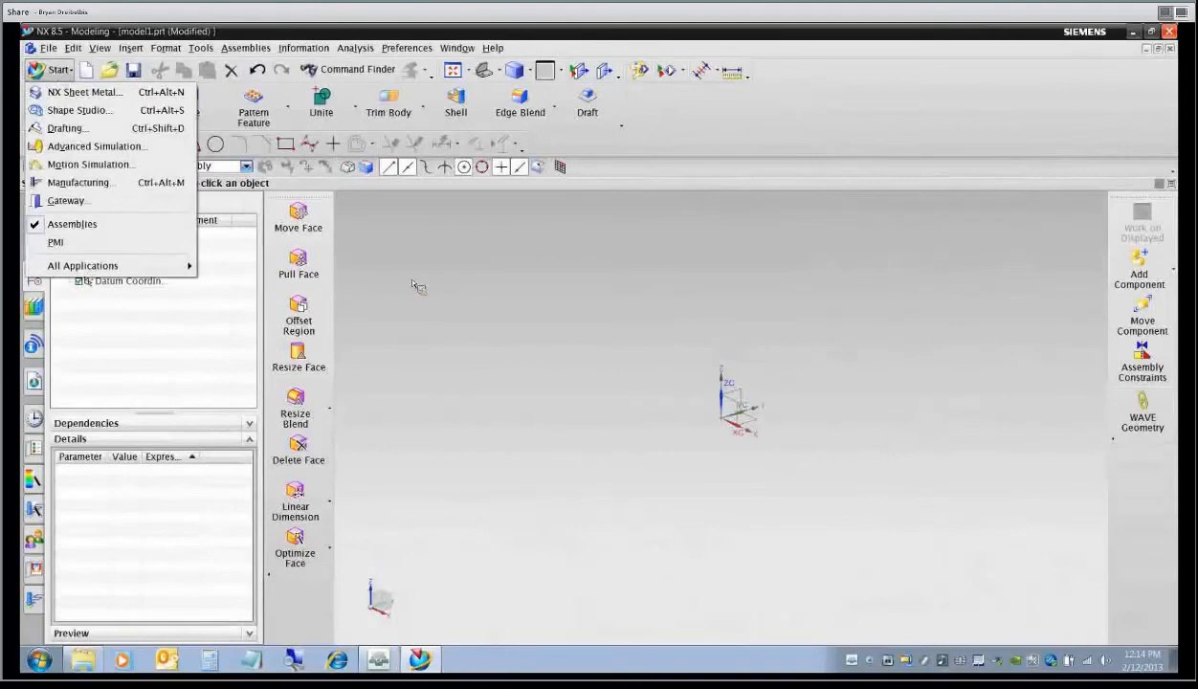
Collapse the pinned Part Navigator and import the CATIA V5 file wishbone.CATPart with the default import options.
click(390, 261)
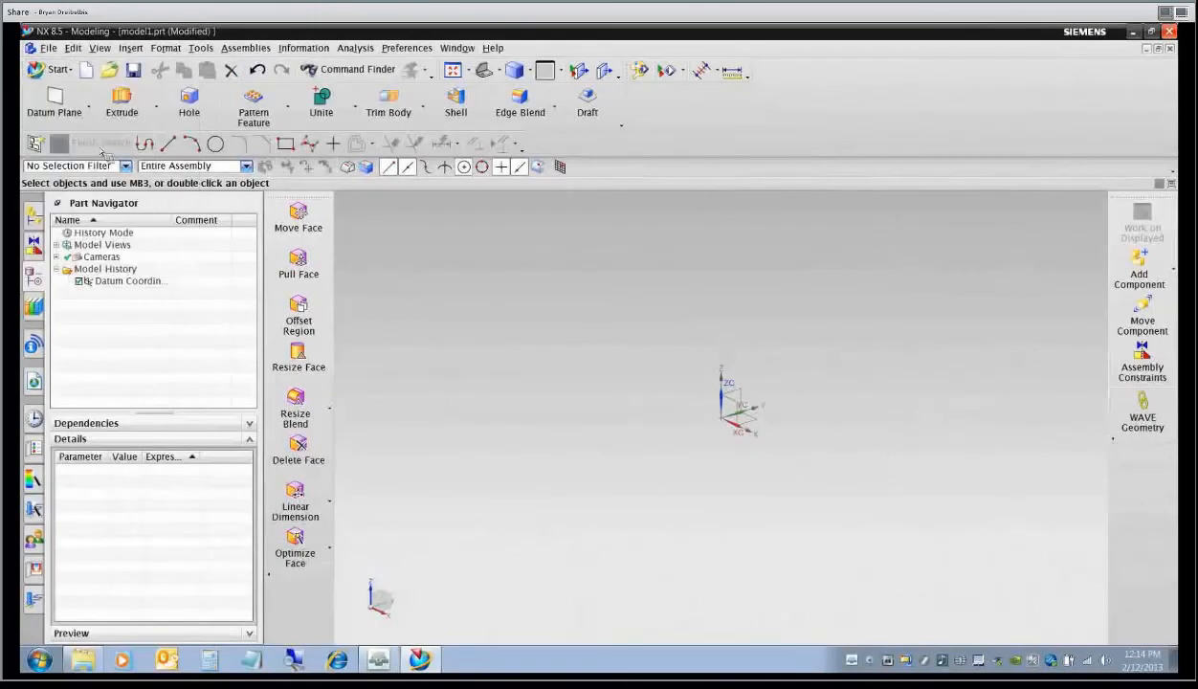
click(57, 204)
click(48, 47)
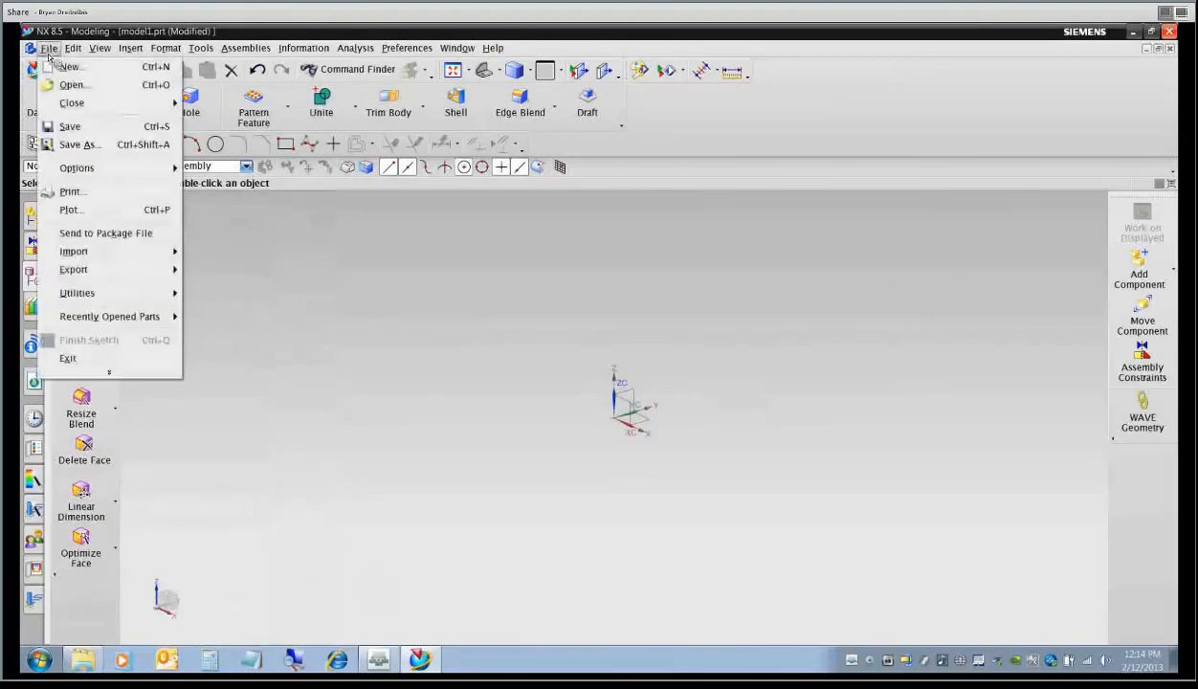
mouse_move(105, 250)
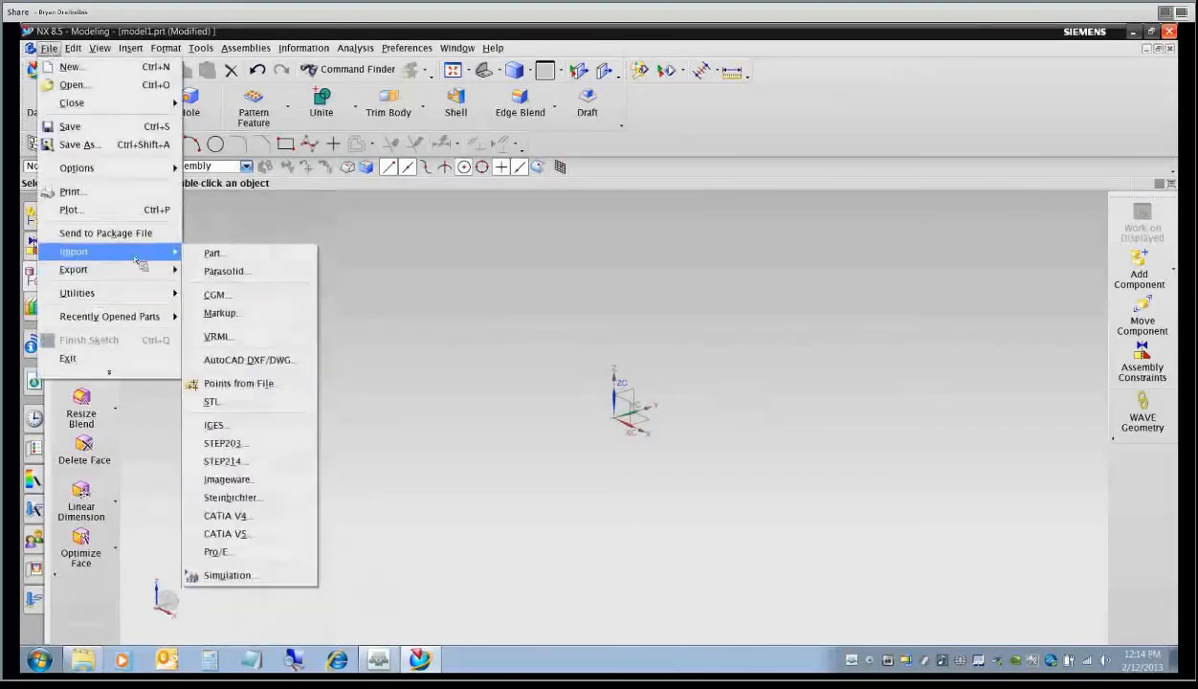
click(226, 533)
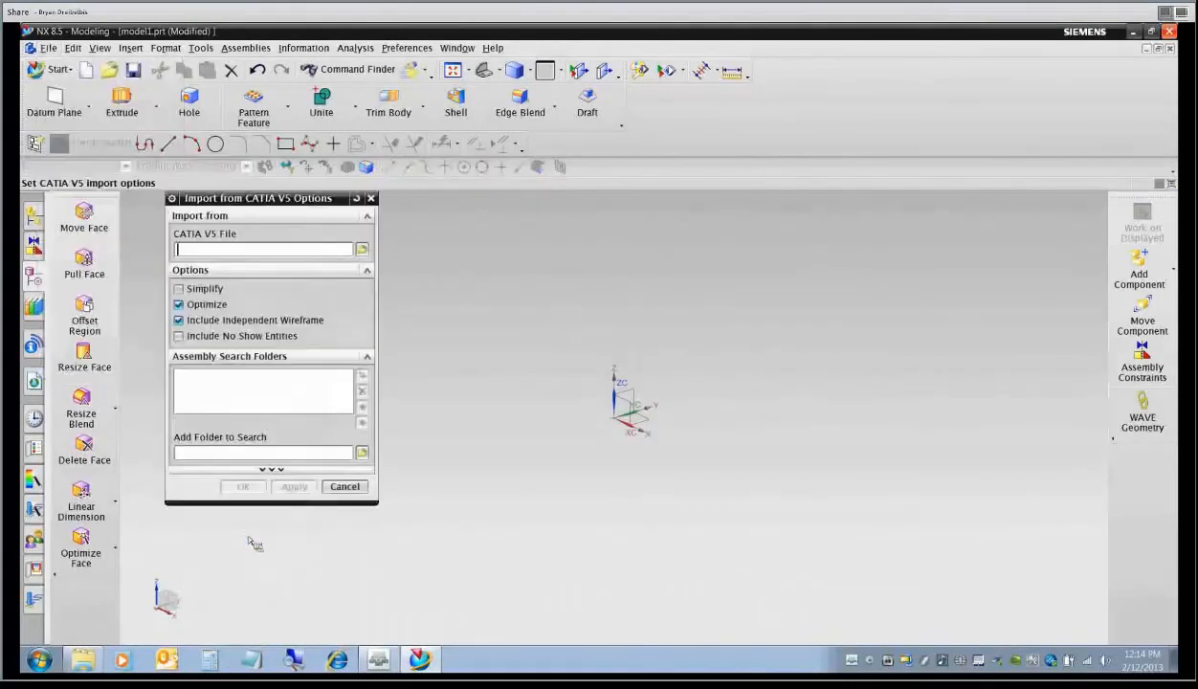
click(361, 249)
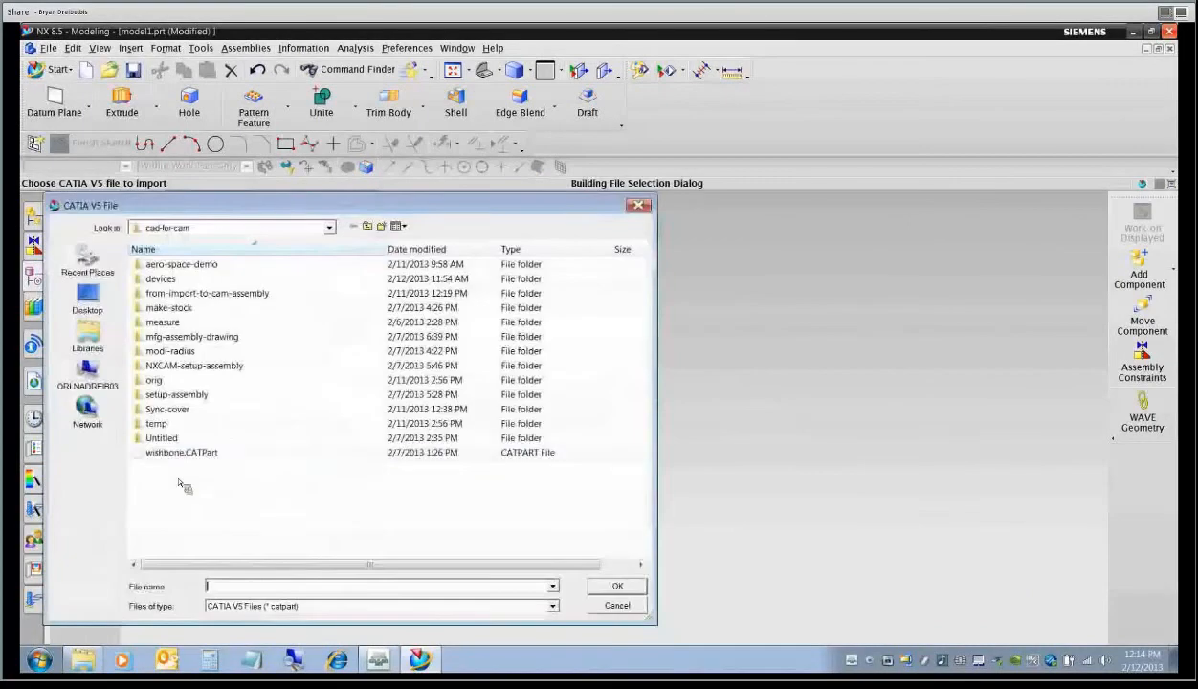
click(181, 451)
click(617, 586)
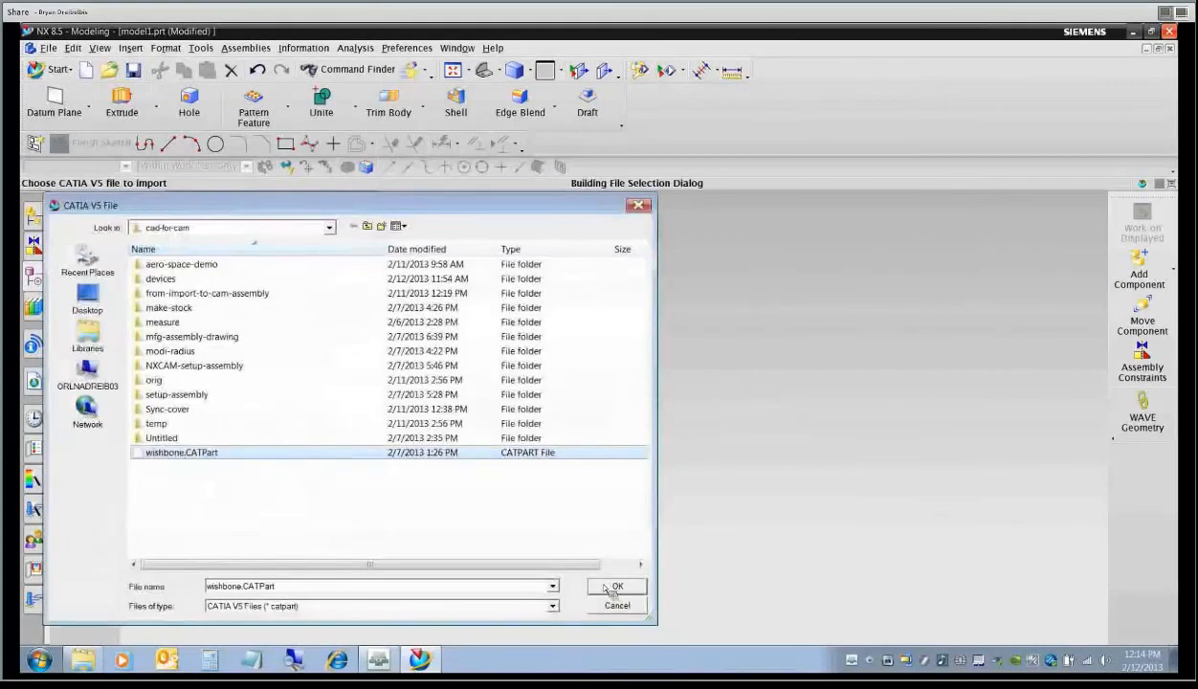
click(242, 488)
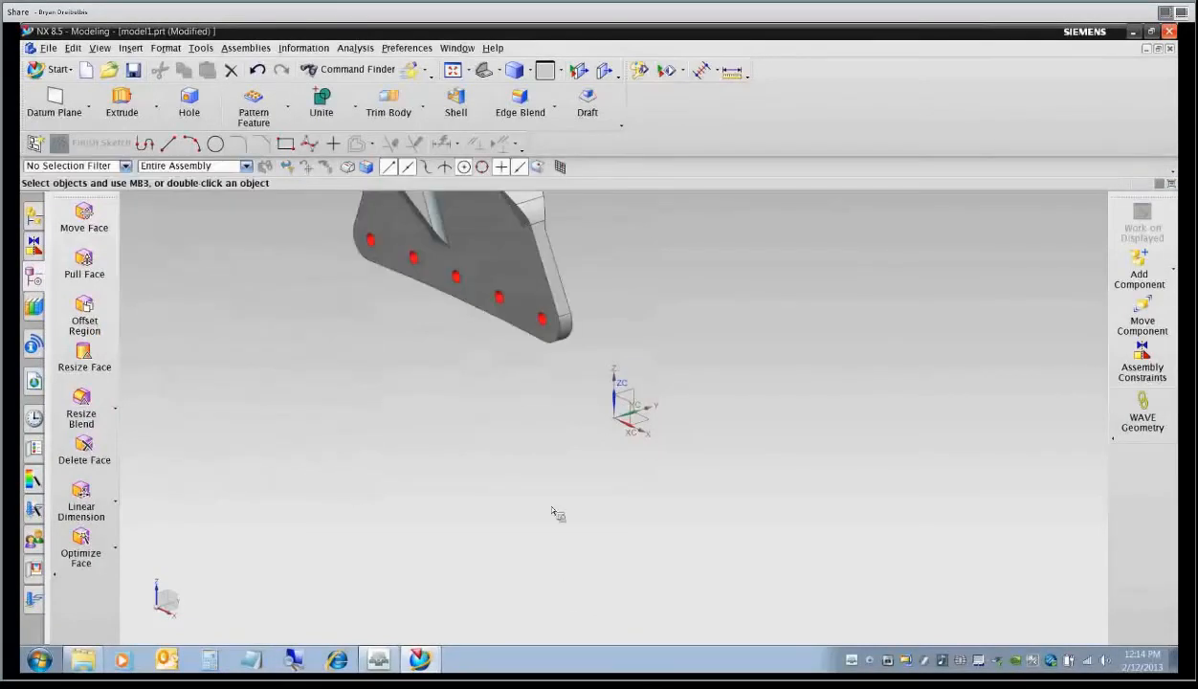
Delete the datum coordinate system beside the imported wishbone body.
scroll(557, 376, down, 1)
middle_drag(559, 392, 660, 568)
click(674, 571)
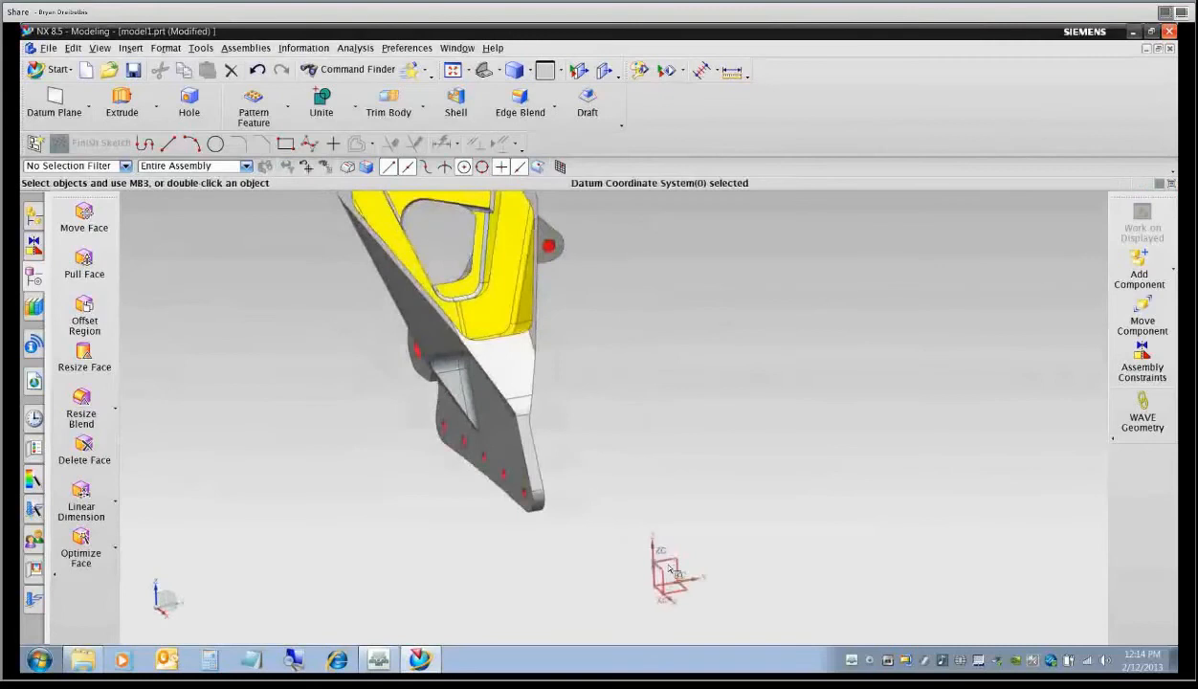
key(Escape)
Make the WCS dynamic, move it onto the wishbone's five-hole flange and rotate it -90 degrees about its XC axis.
middle_drag(553, 520, 658, 585)
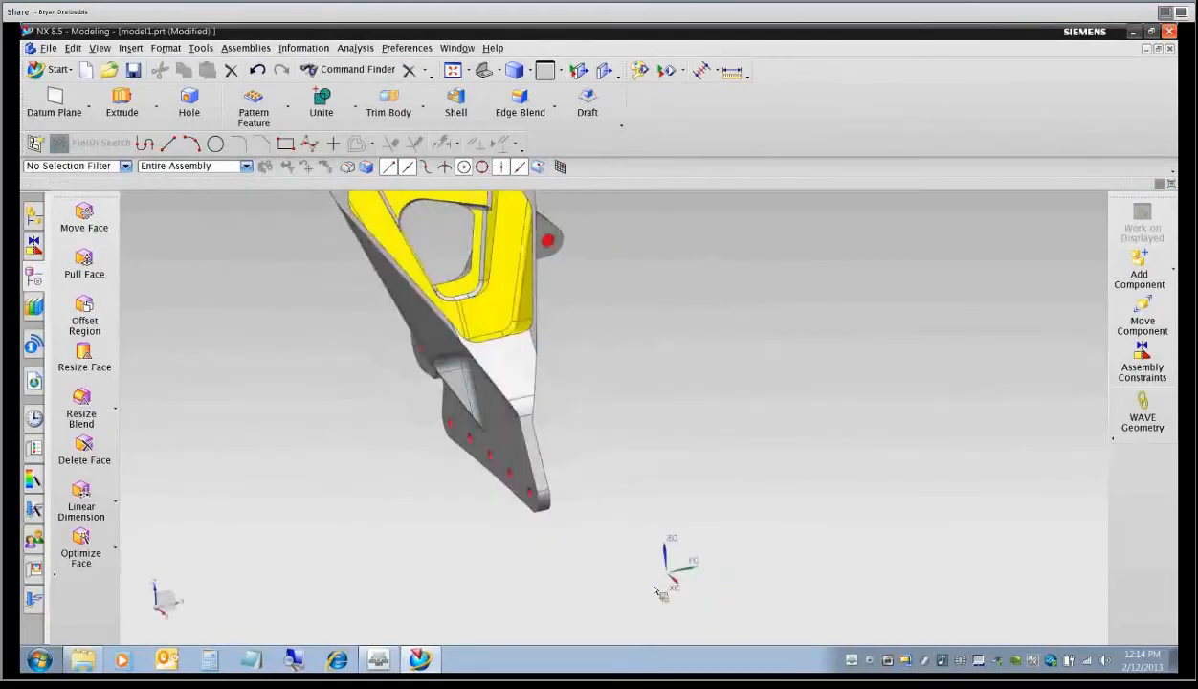
double_click(658, 587)
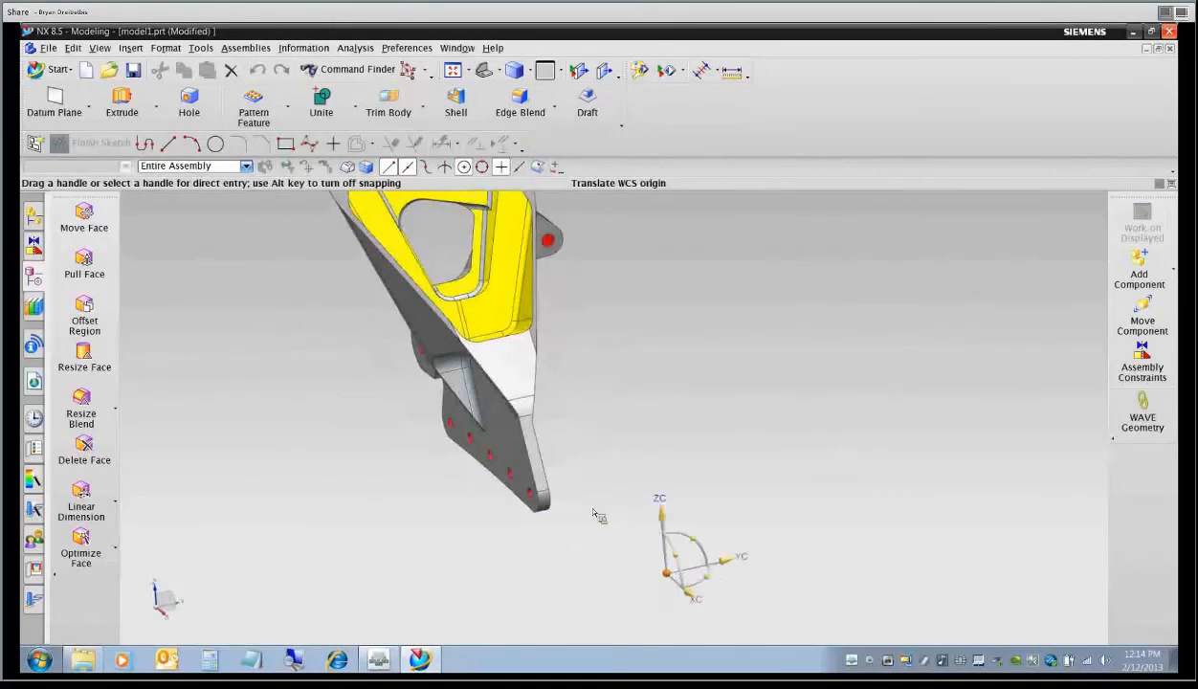
middle_drag(593, 514, 473, 465)
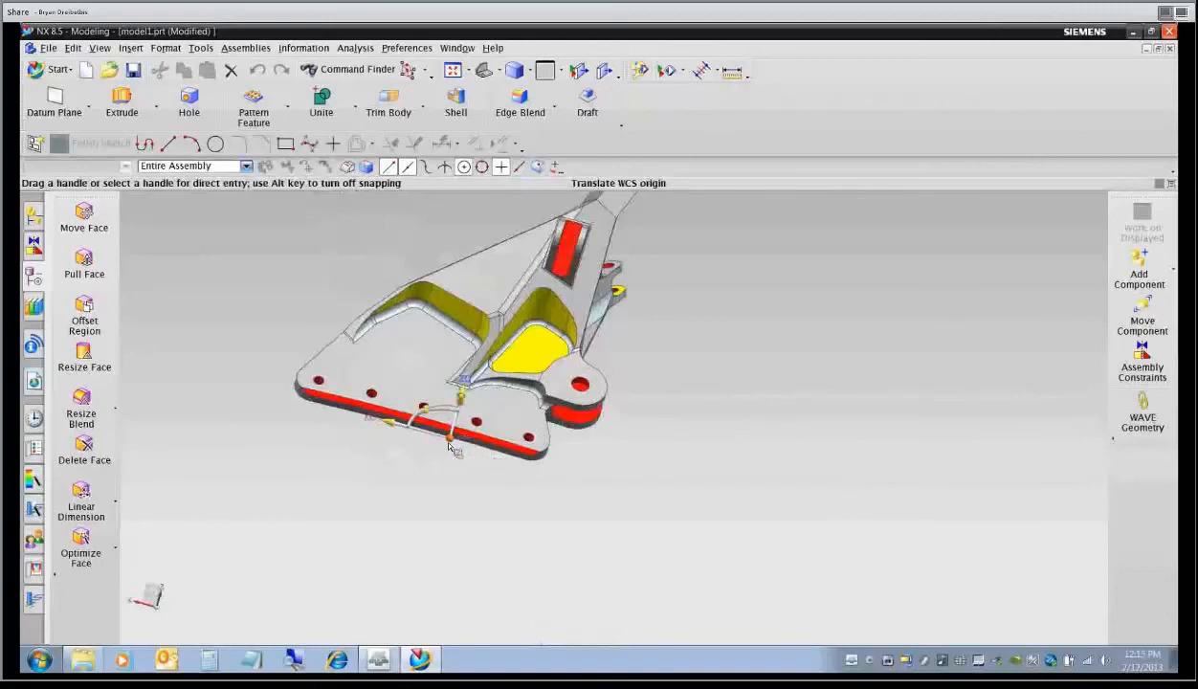
middle_drag(446, 443, 407, 428)
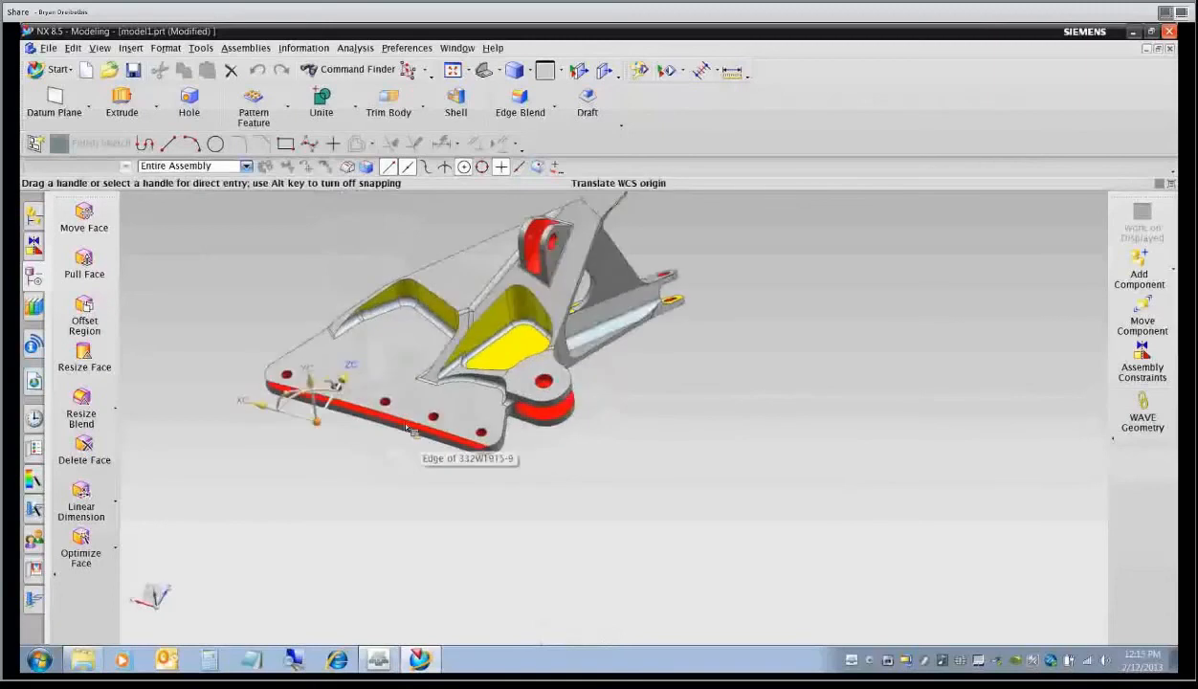
drag(323, 384, 303, 417)
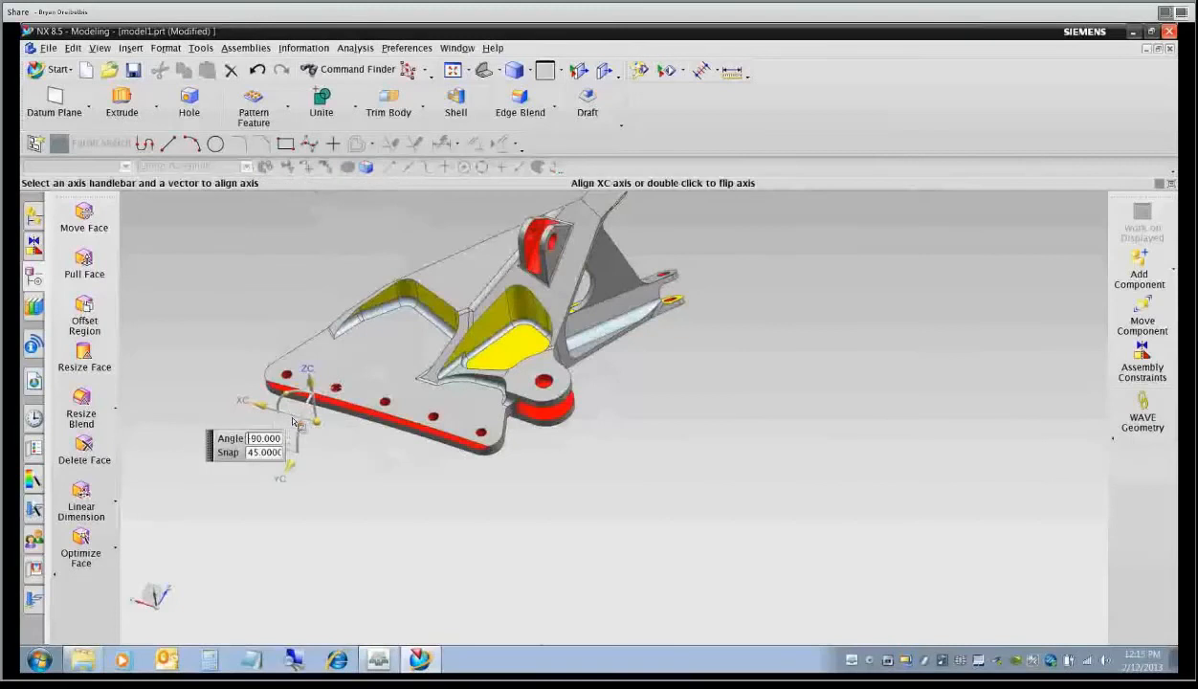
Flip the WCS XC axis and place the WCS origin at the arc center of the flange's middle hole.
double_click(293, 418)
drag(316, 420, 392, 406)
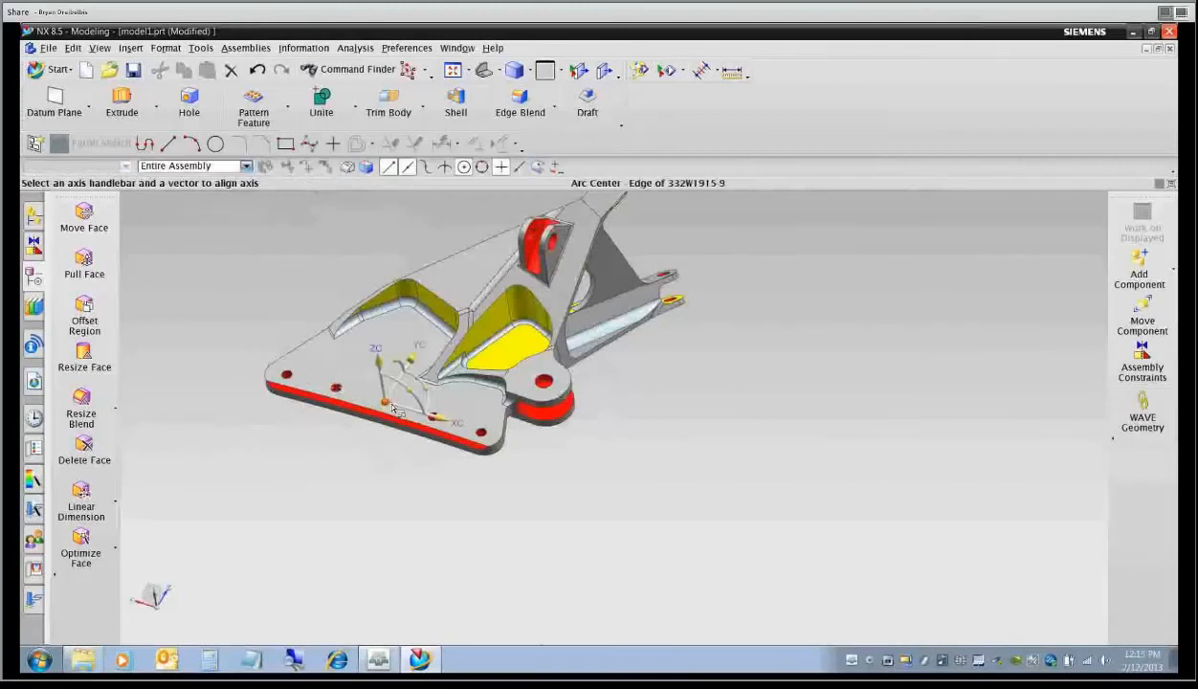
middle_click(390, 470)
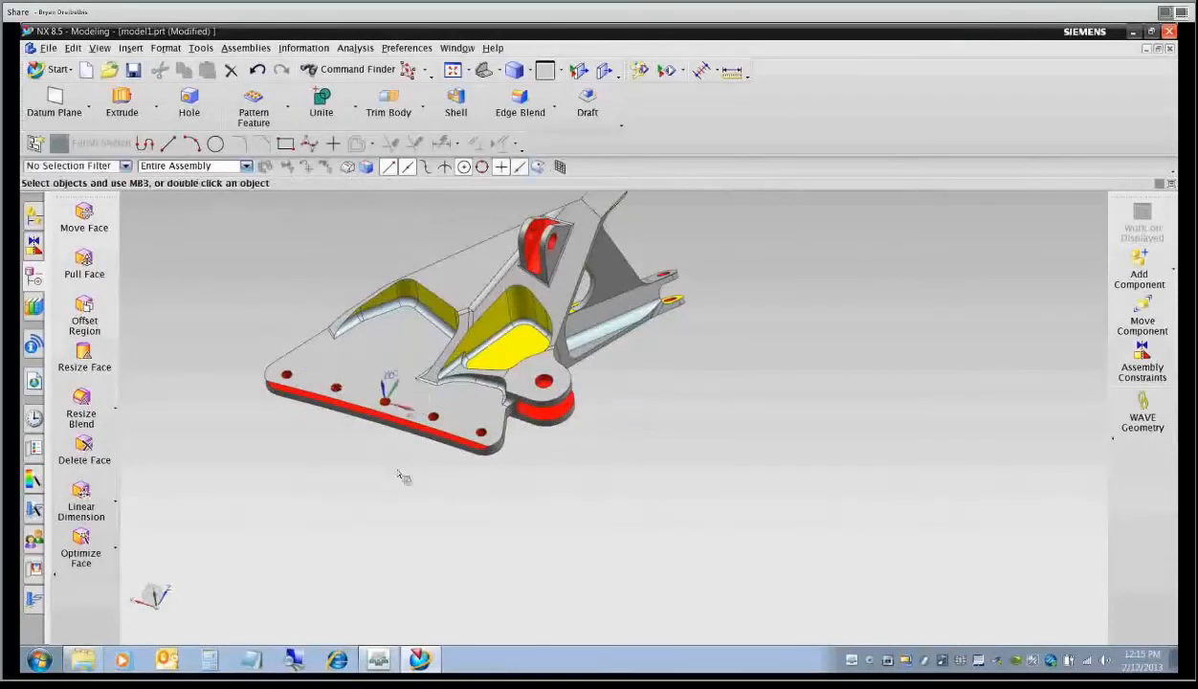
Measure the diameter of the hole in the rounded lug beside the five-hole flange.
middle_drag(401, 476, 590, 512)
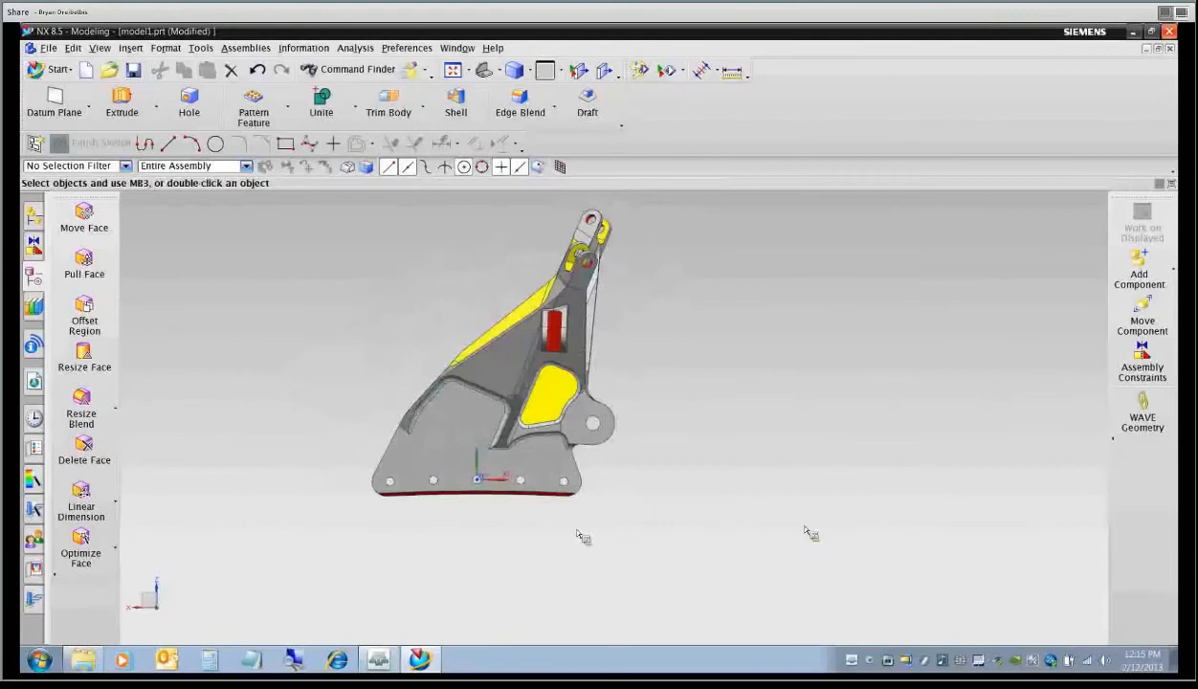
middle_drag(542, 502, 430, 408)
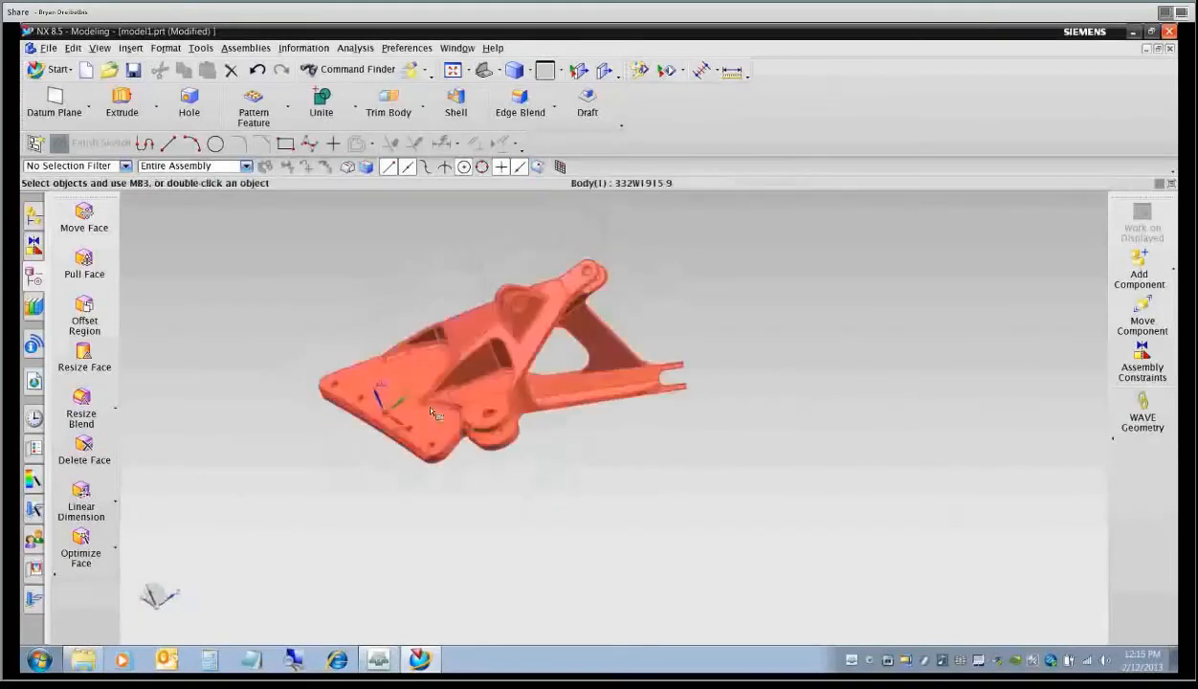
click(730, 73)
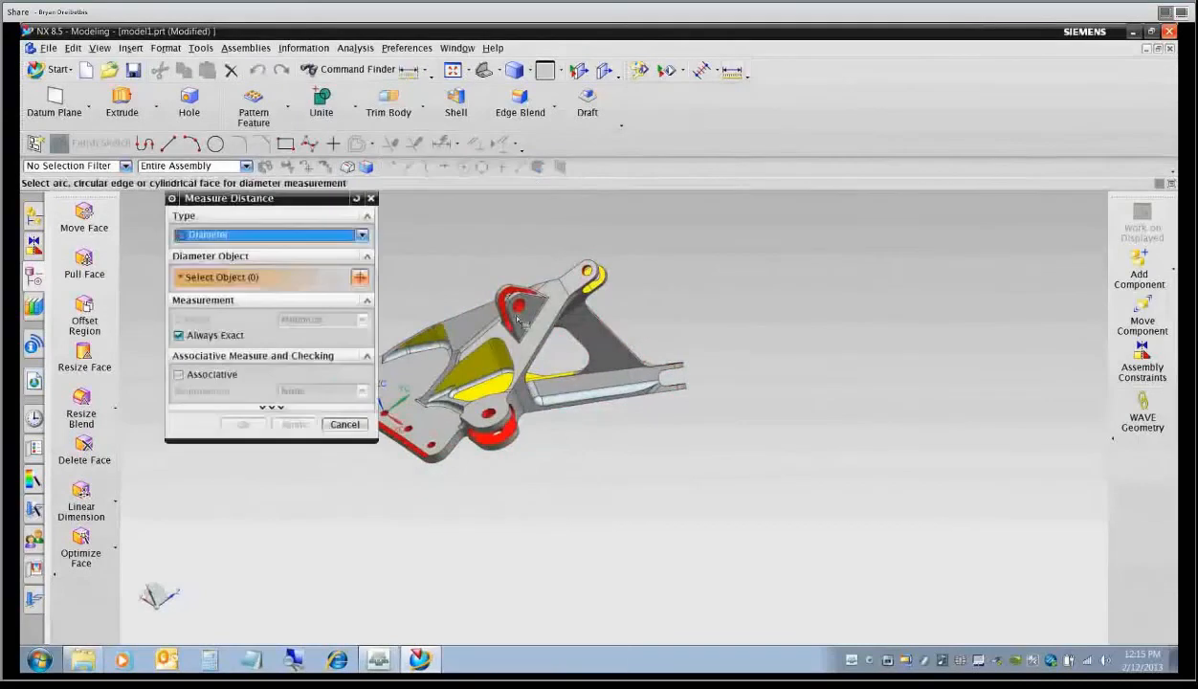
scroll(518, 322, up, 5)
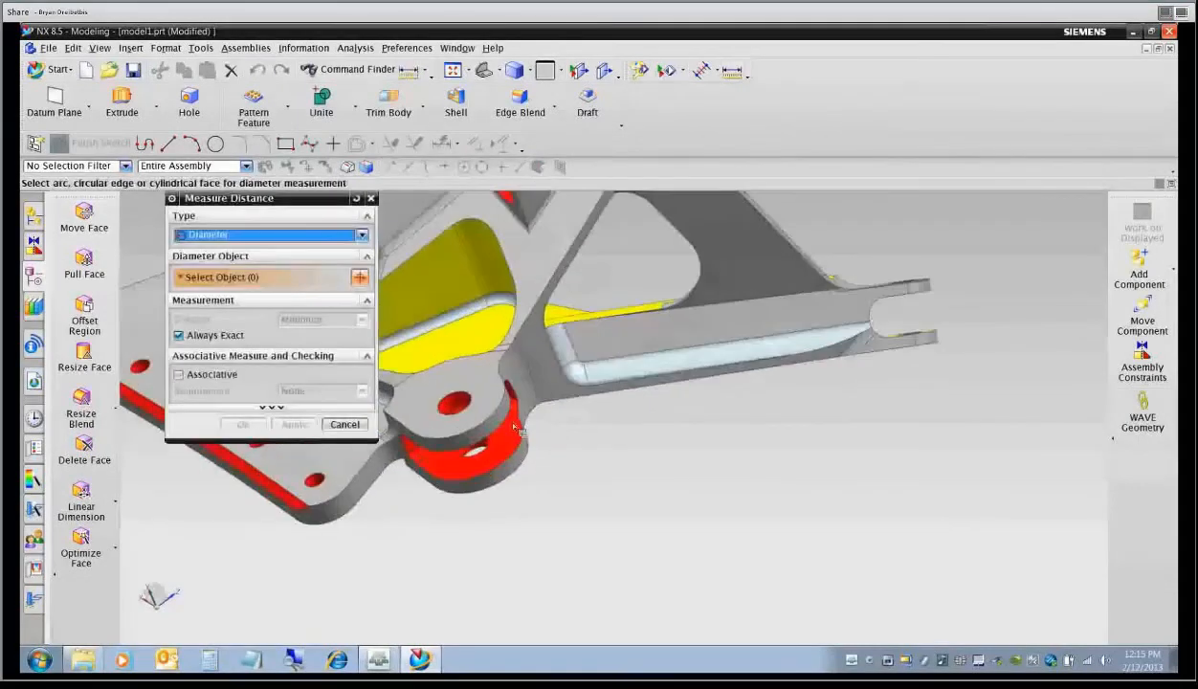
click(460, 405)
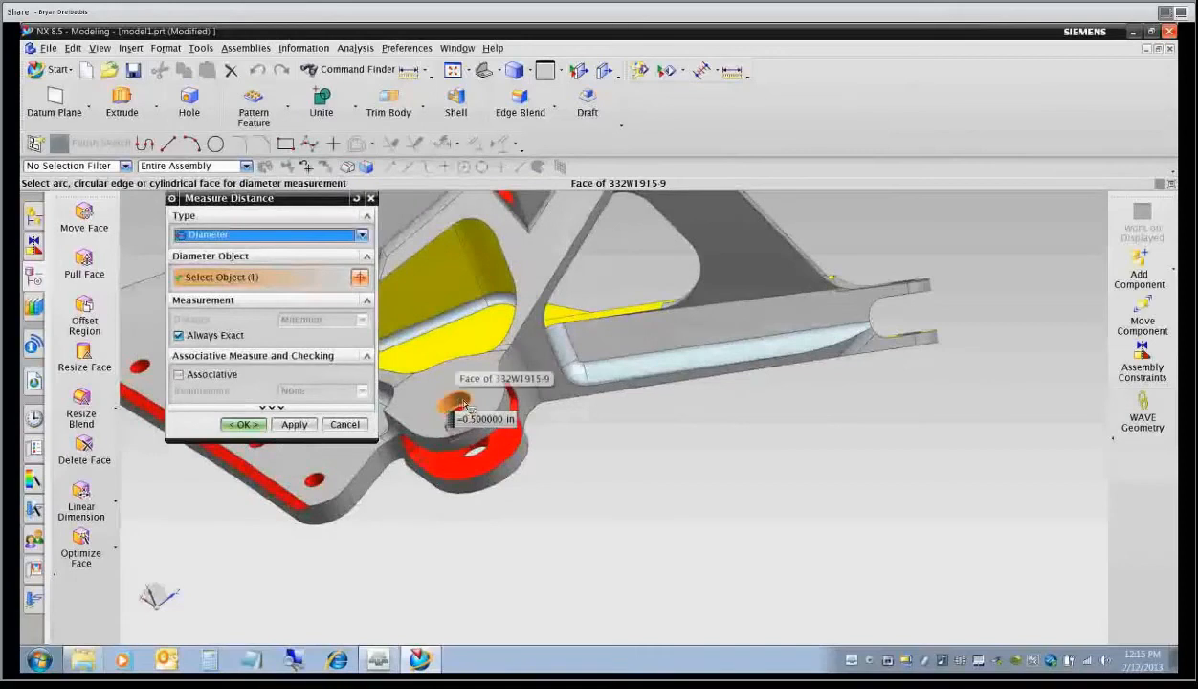
click(242, 424)
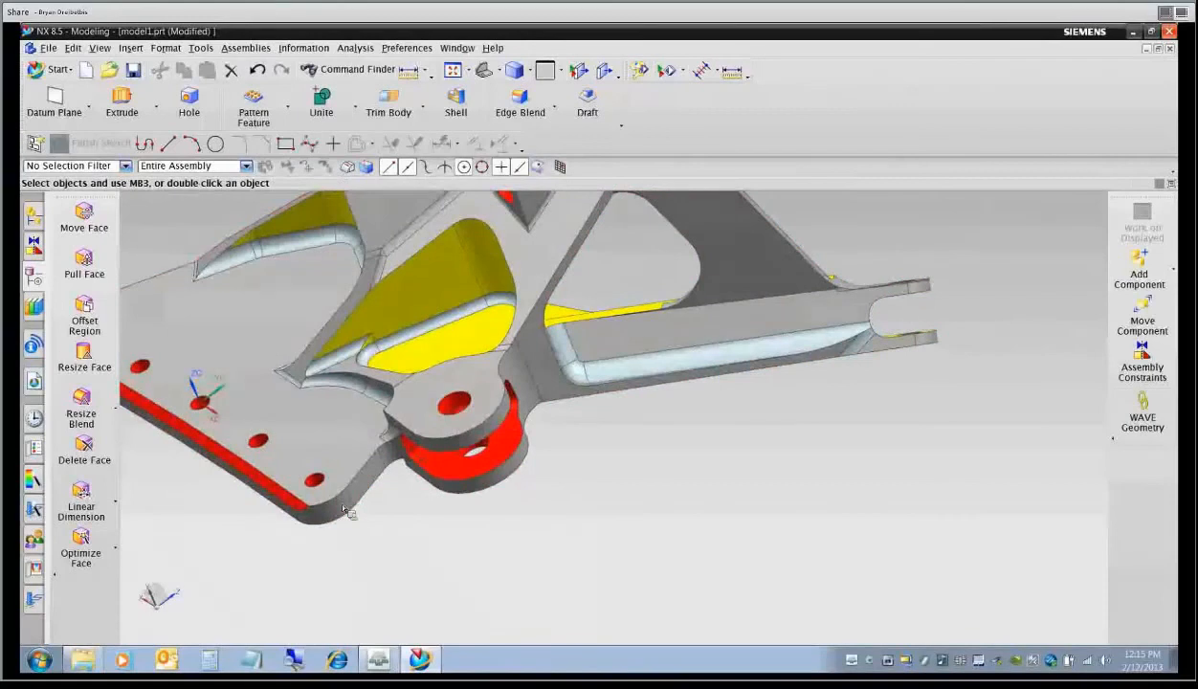
Measure the diameter of the flange's end hole nearest the rounded lug.
click(731, 72)
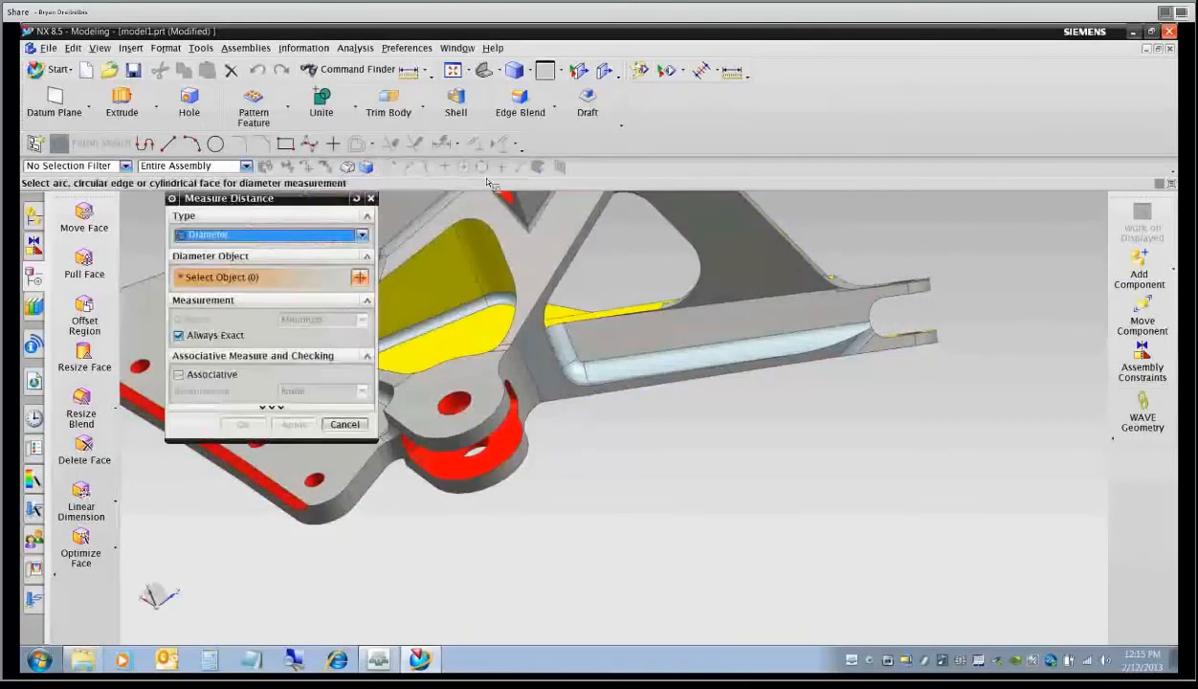
click(317, 481)
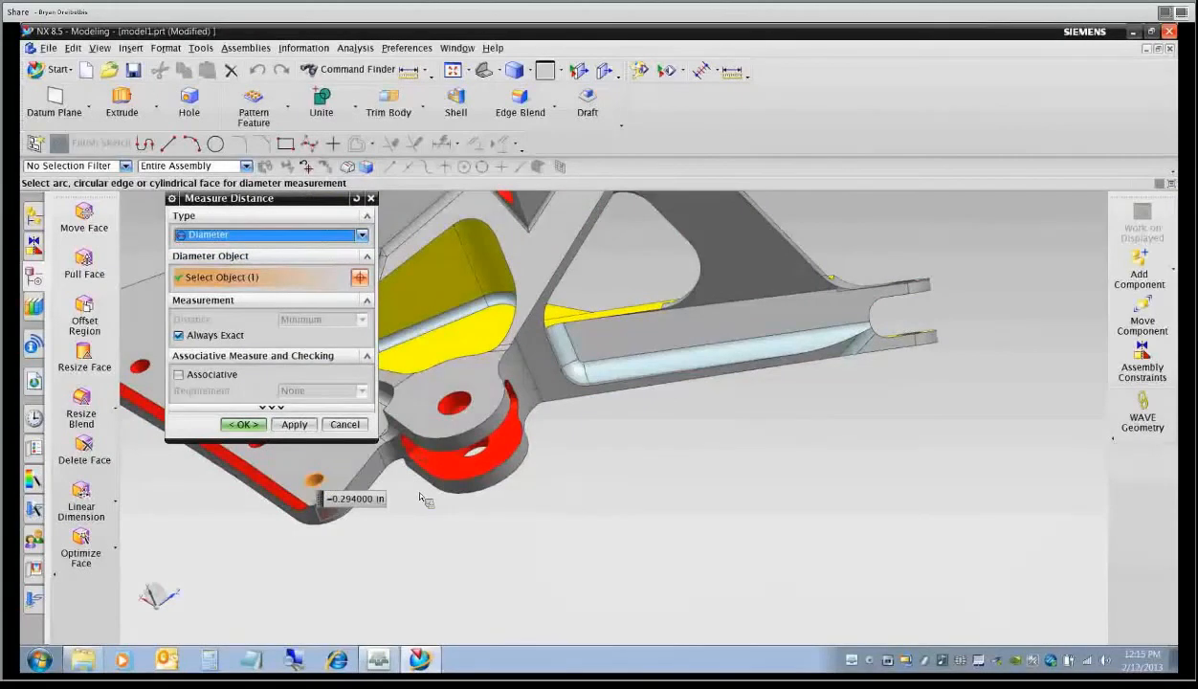
click(243, 424)
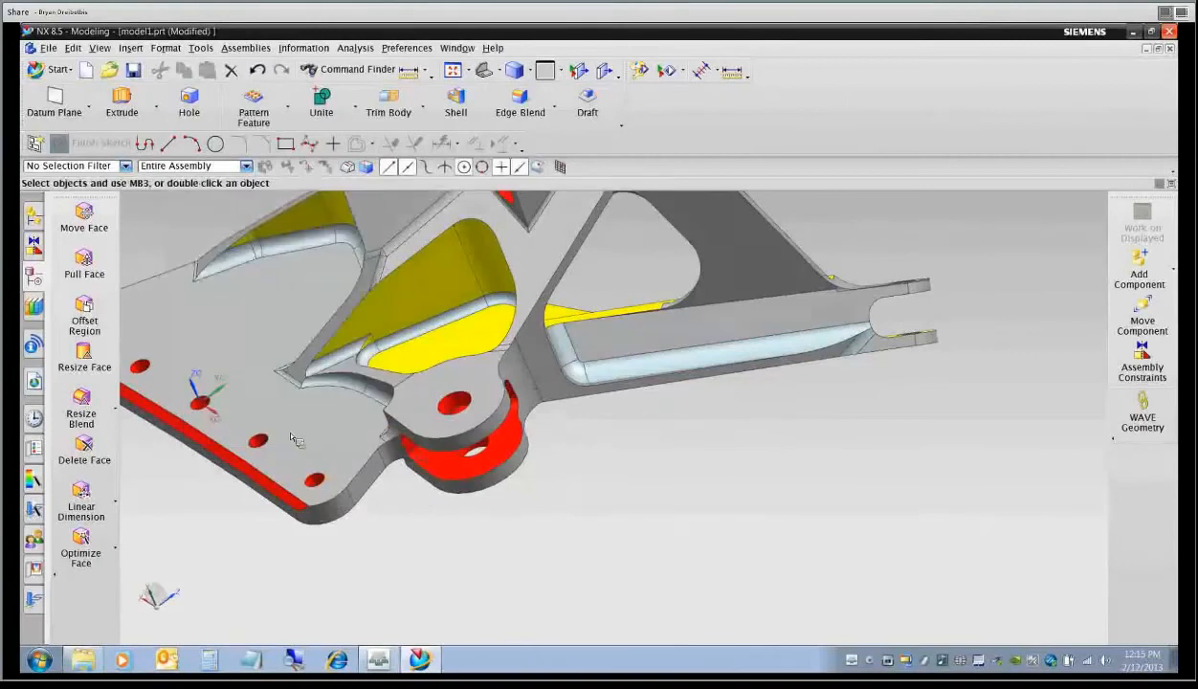
Measure the diameter of the hole in the fork lug at the far tip of the wishbone arm.
middle_drag(688, 498, 673, 551)
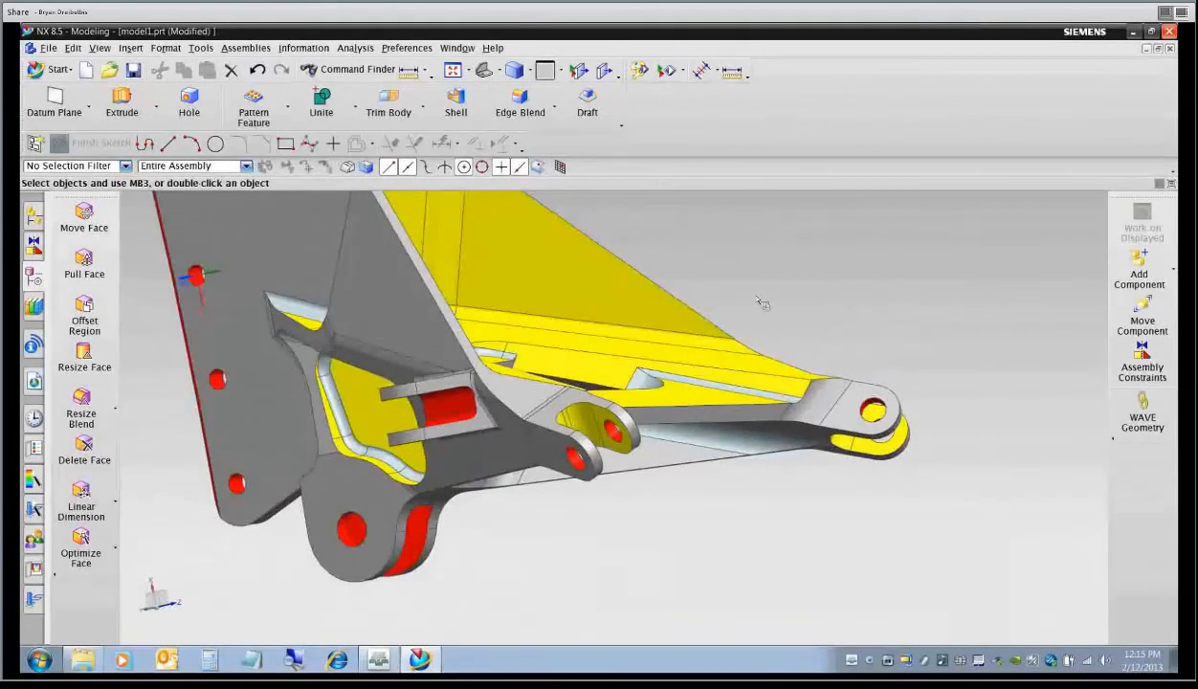
middle_drag(835, 342, 793, 333)
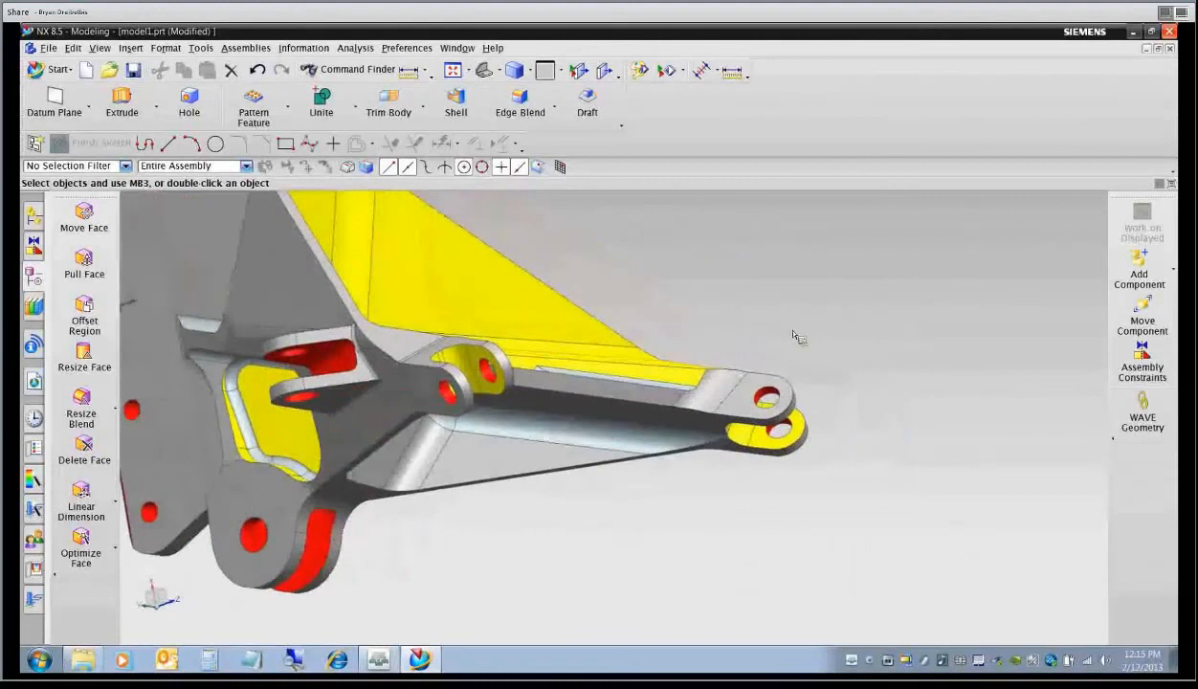
click(731, 73)
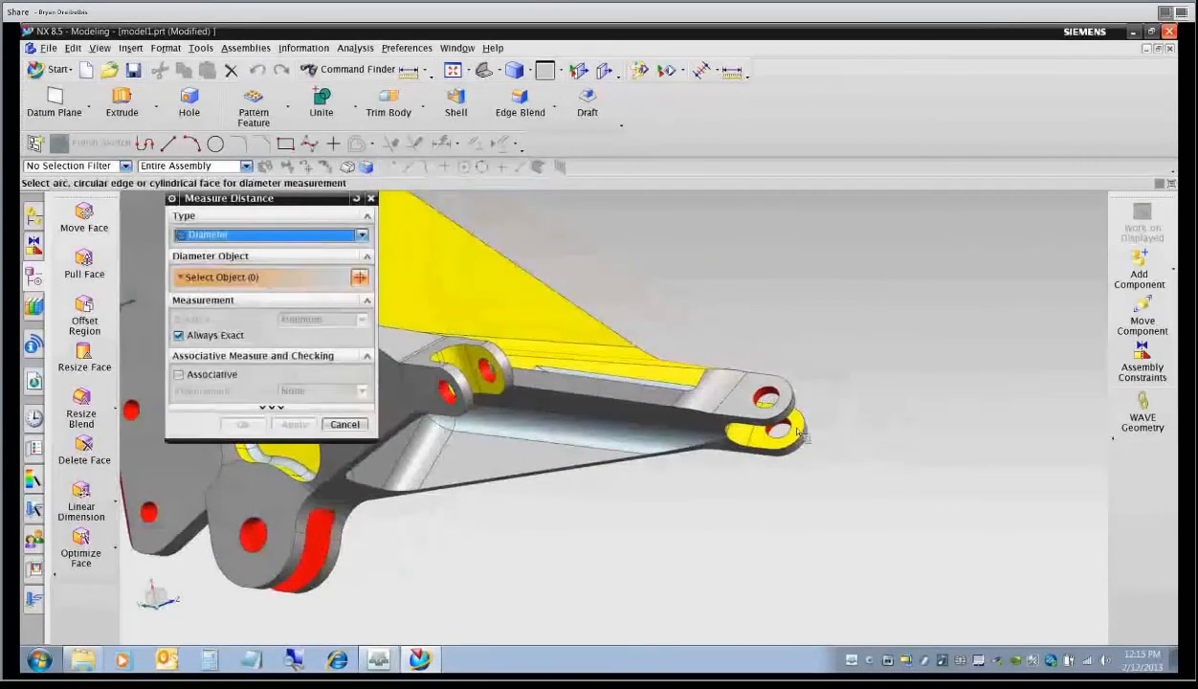
click(771, 396)
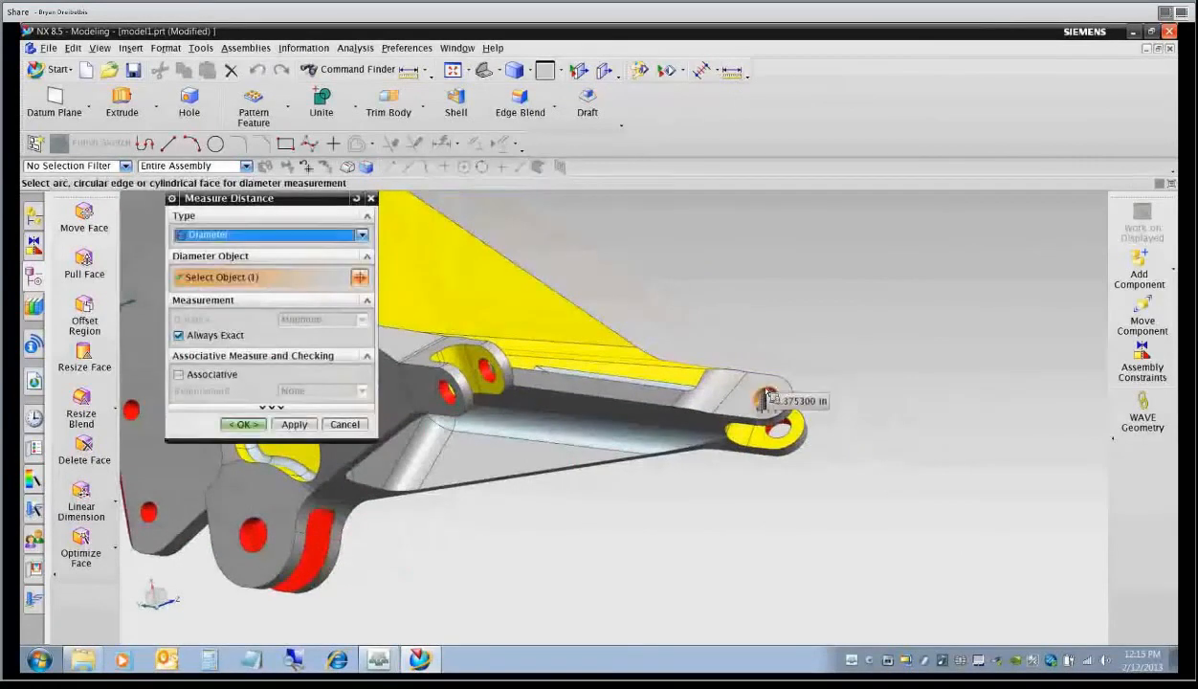
click(239, 424)
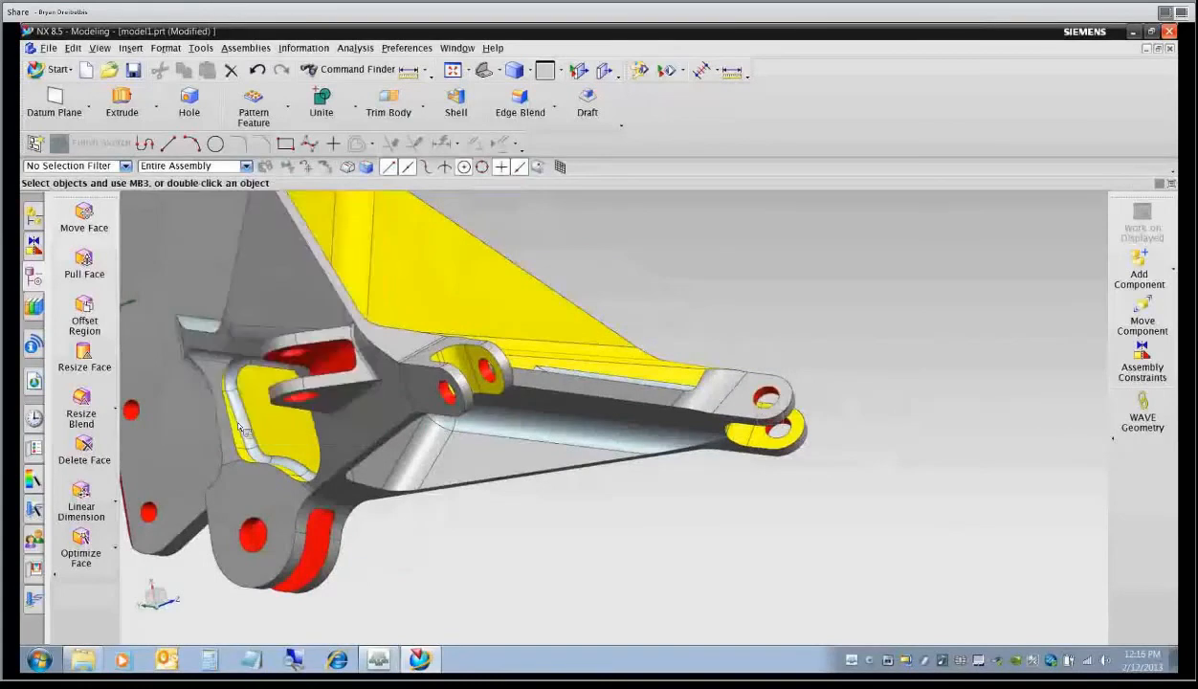
scroll(486, 457, down, 3)
middle_drag(427, 453, 458, 391)
click(701, 75)
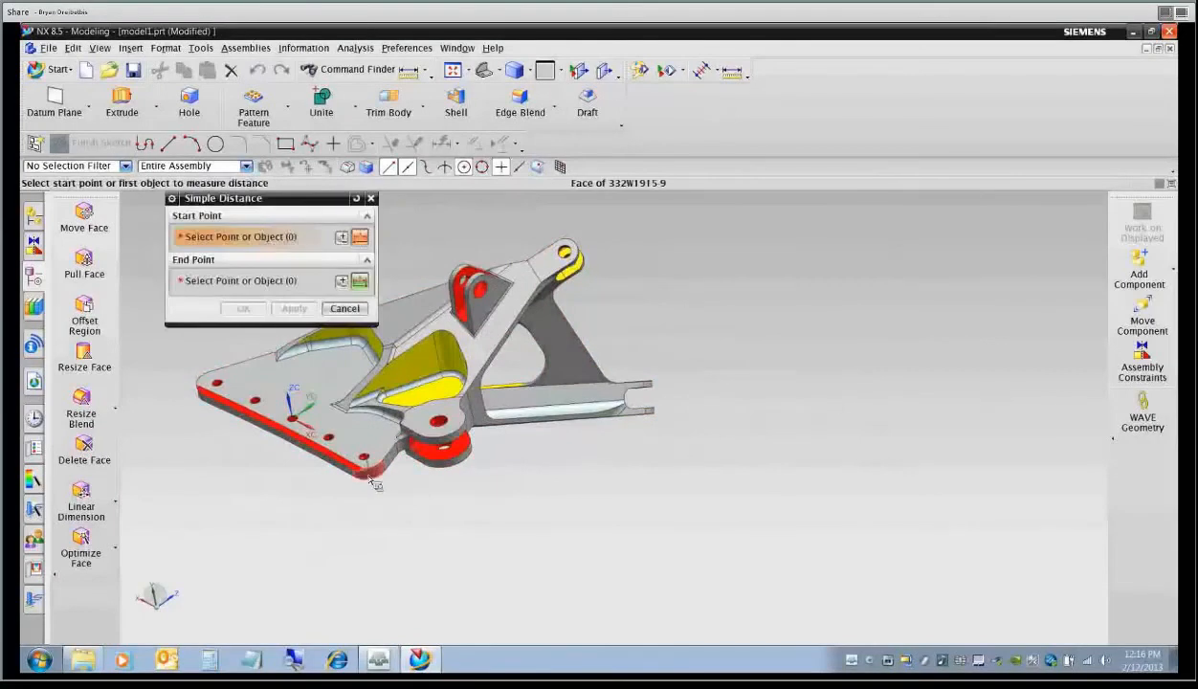
click(373, 479)
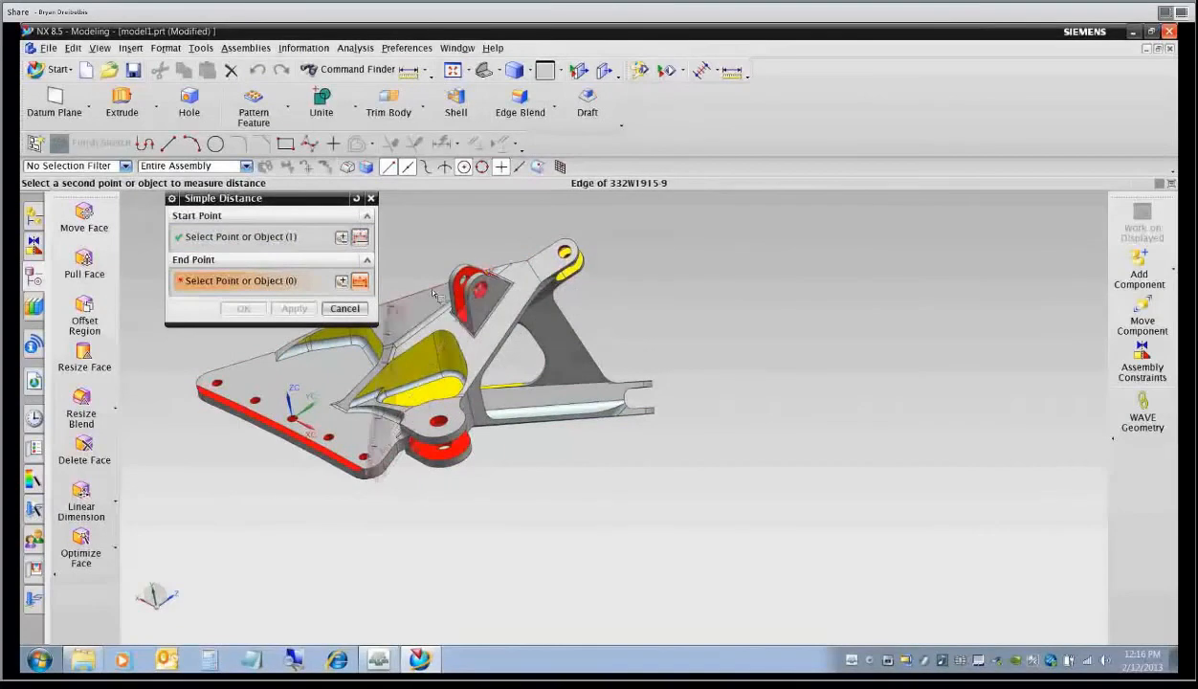
click(346, 312)
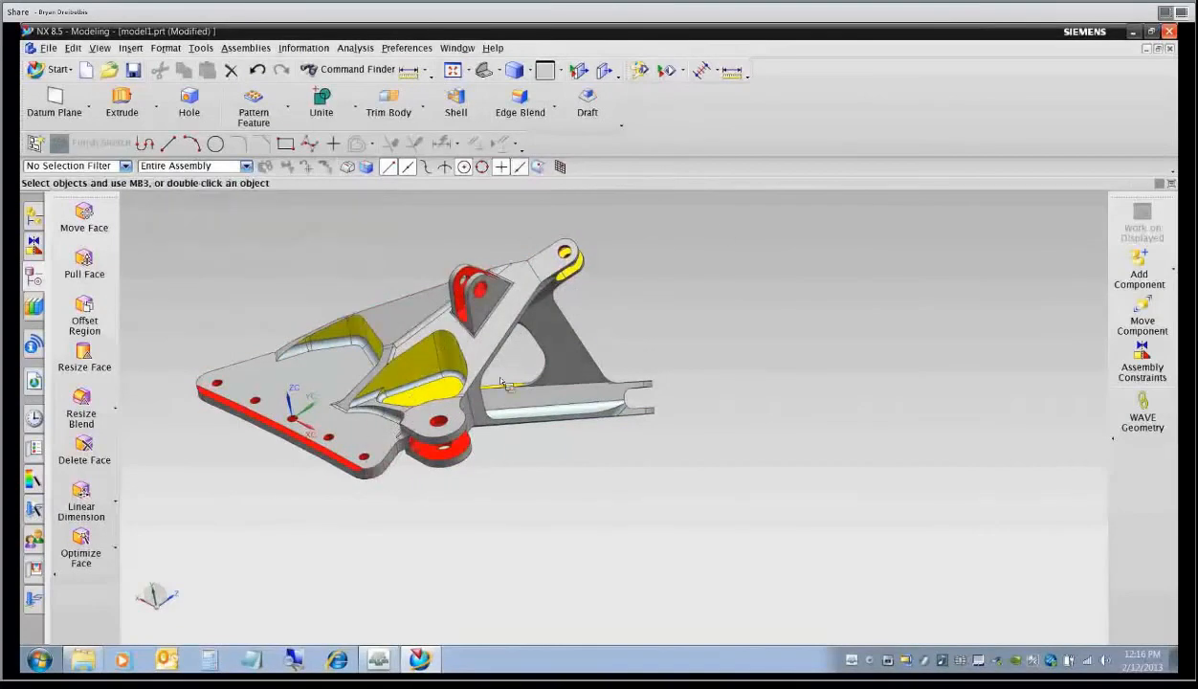
click(718, 73)
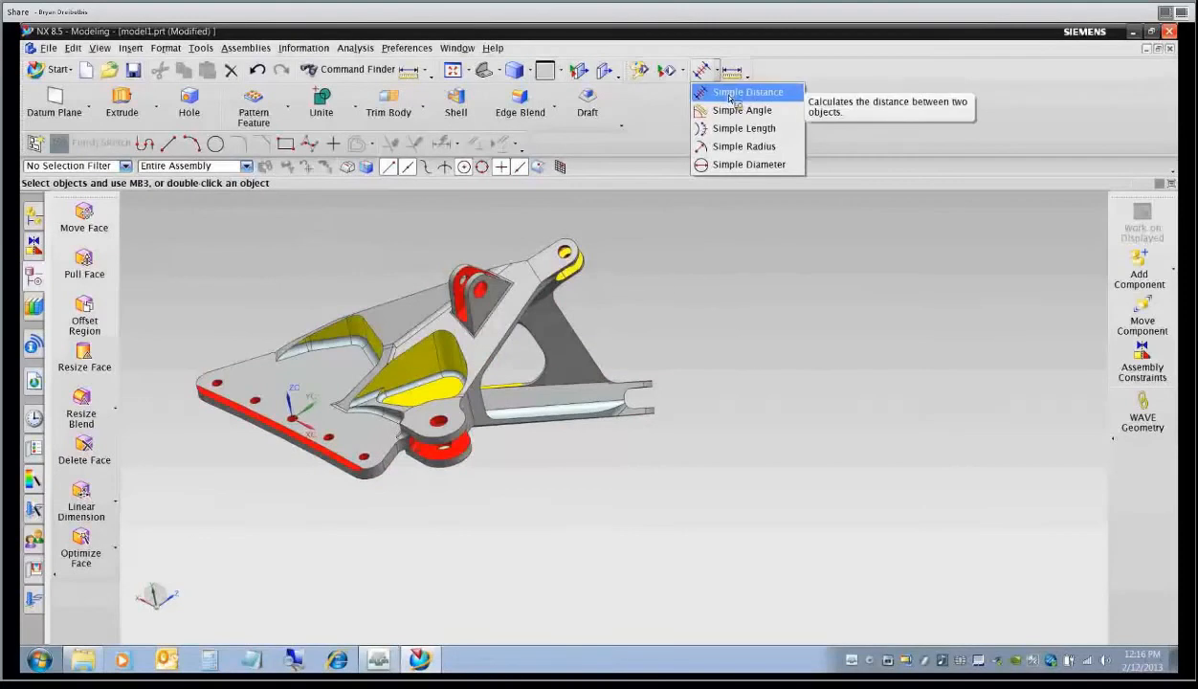
click(679, 255)
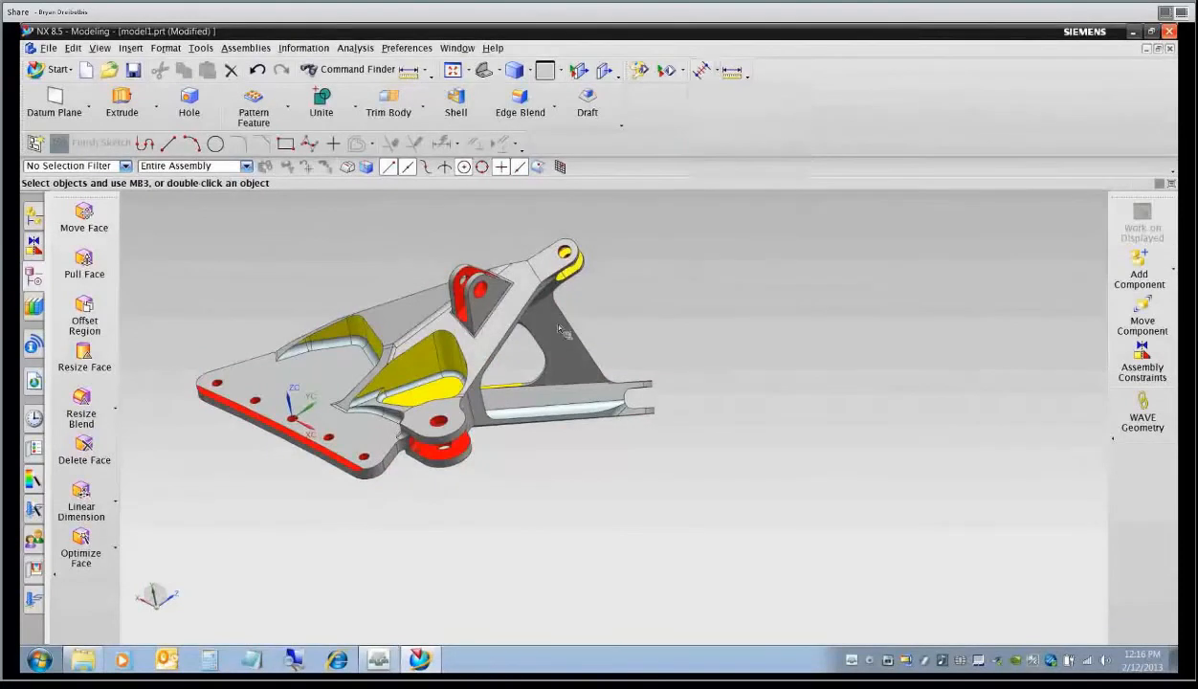
middle_drag(461, 406, 582, 443)
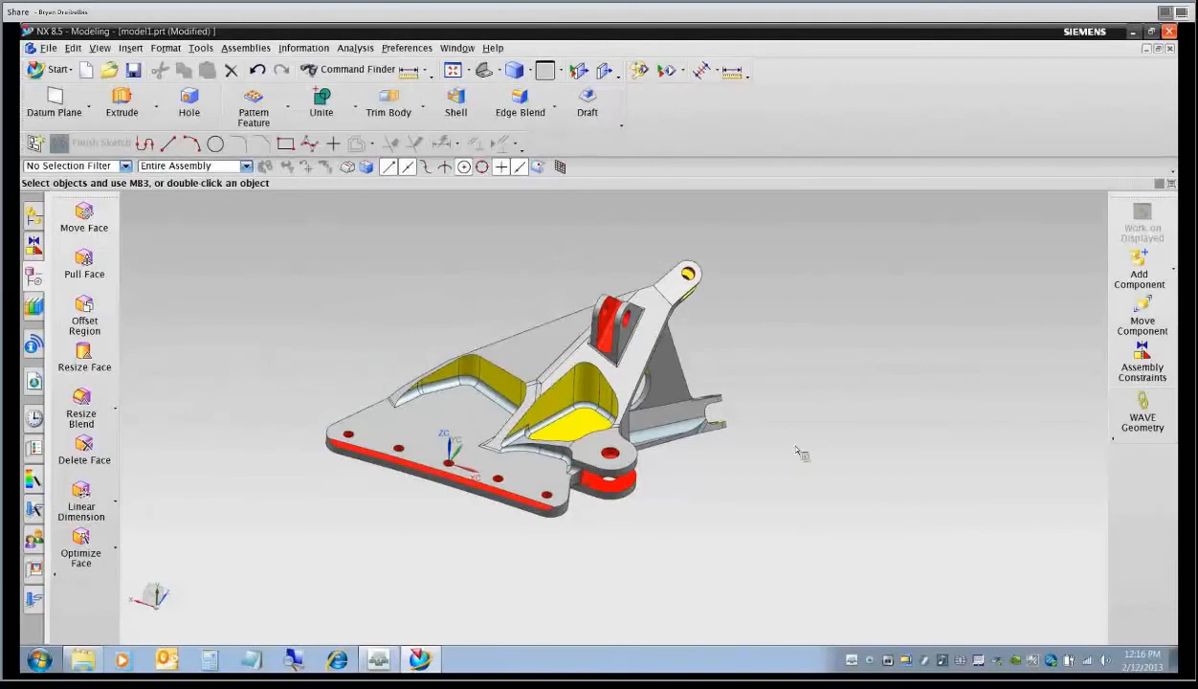
Sketch a rectangle about 9.3 in wide and 13.7 in high around the whole wishbone on the WCS XC-YC plane.
middle_drag(617, 408, 582, 465)
scroll(648, 476, down, 1)
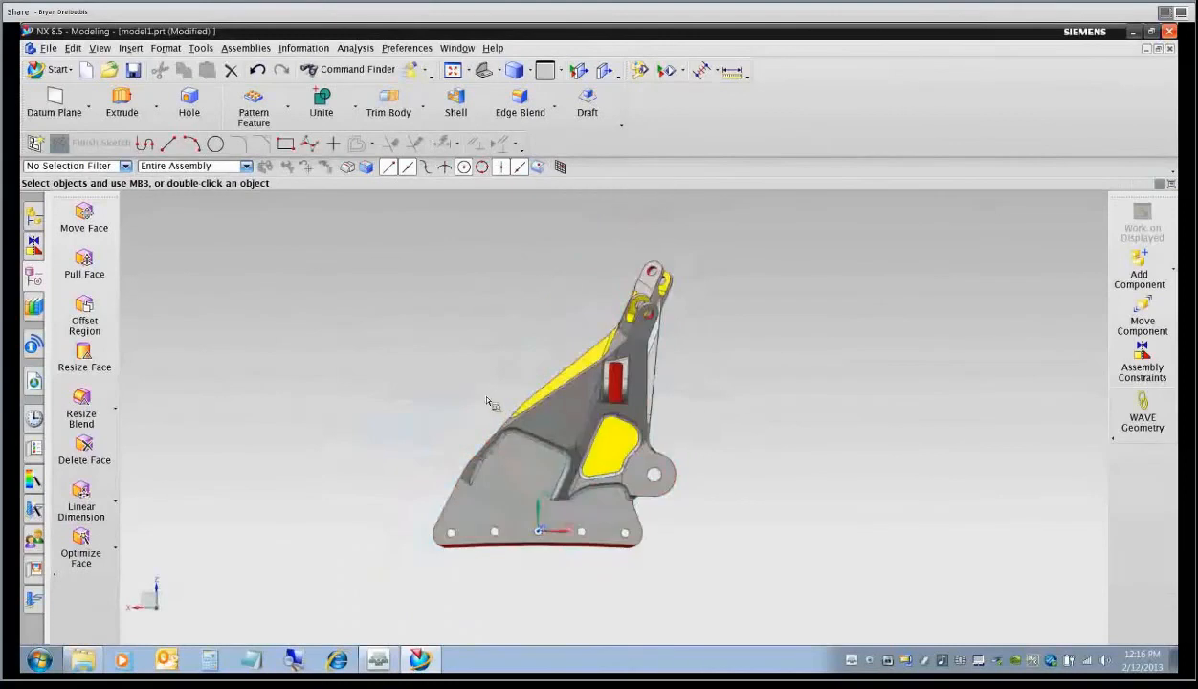
shift+middle_drag(488, 399, 465, 366)
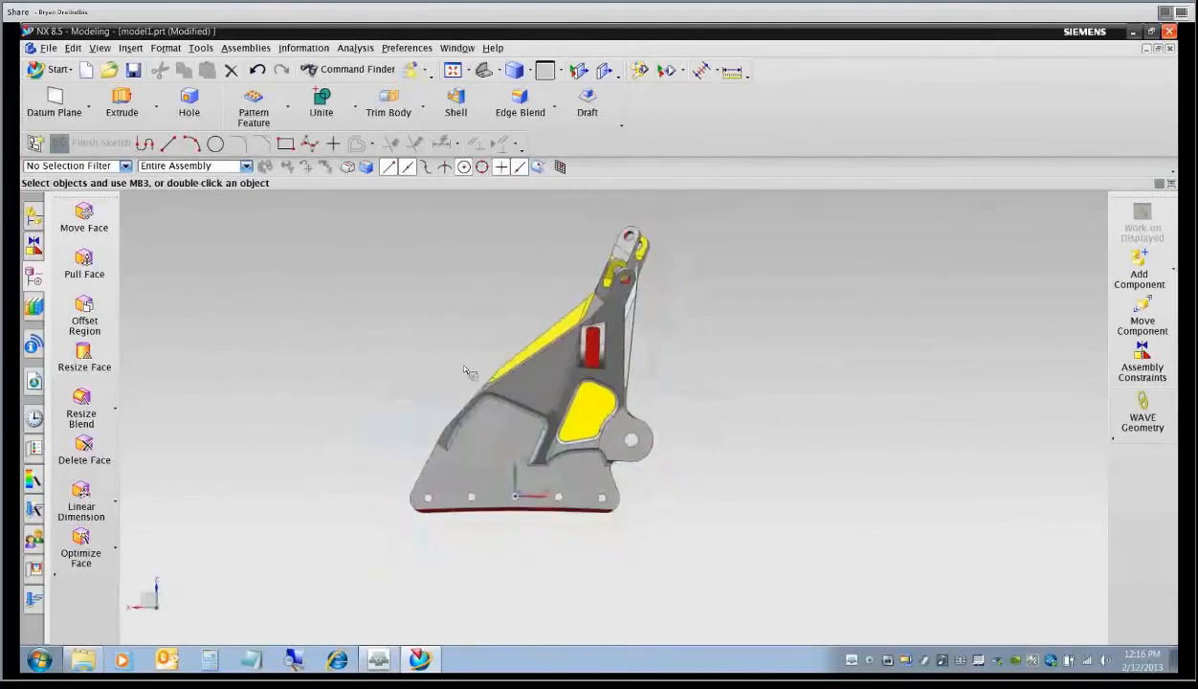
click(285, 143)
click(668, 224)
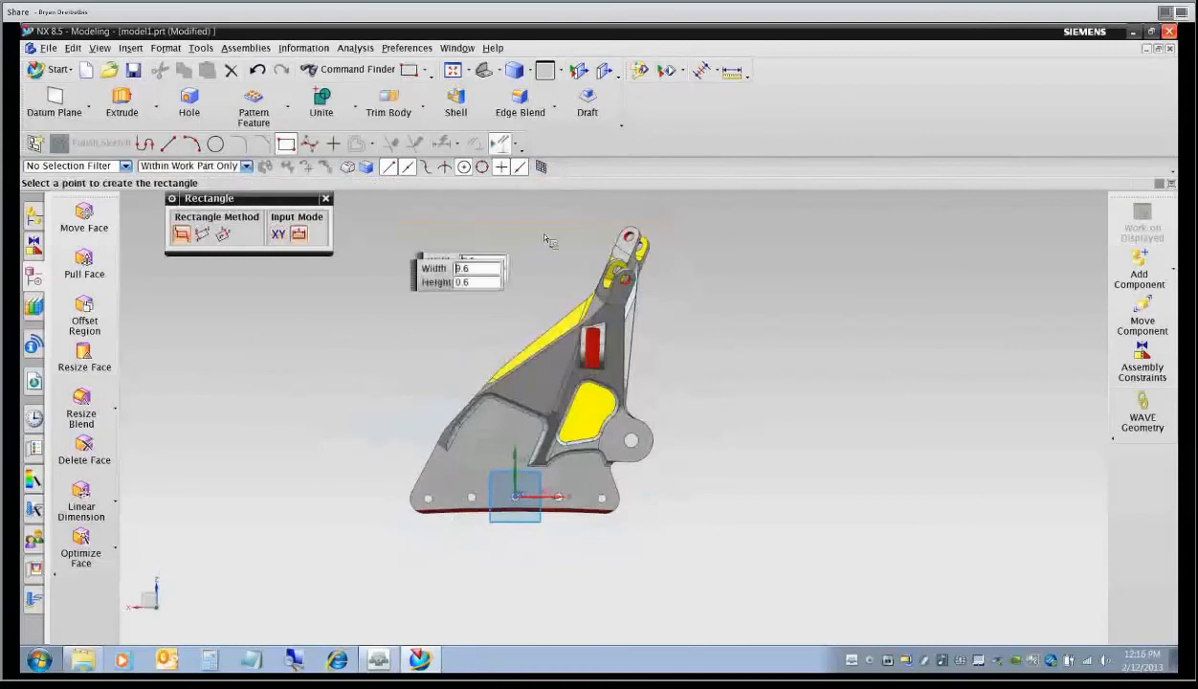
click(400, 618)
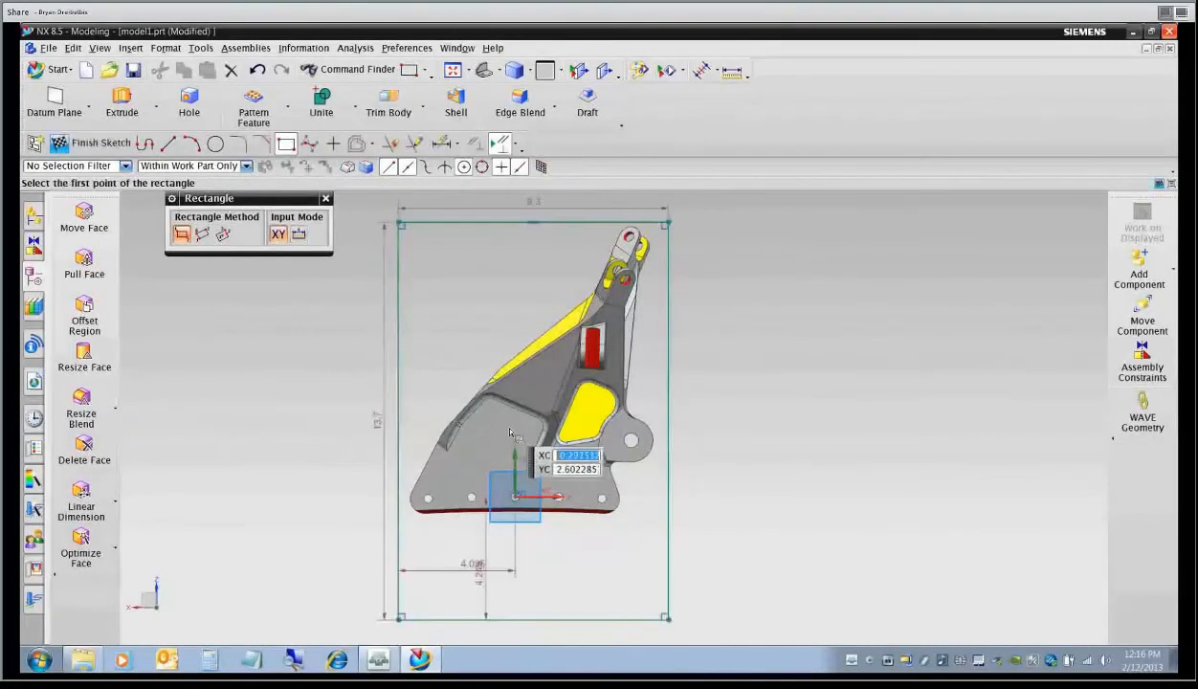
scroll(513, 422, down, 1)
shift+middle_drag(510, 423, 509, 345)
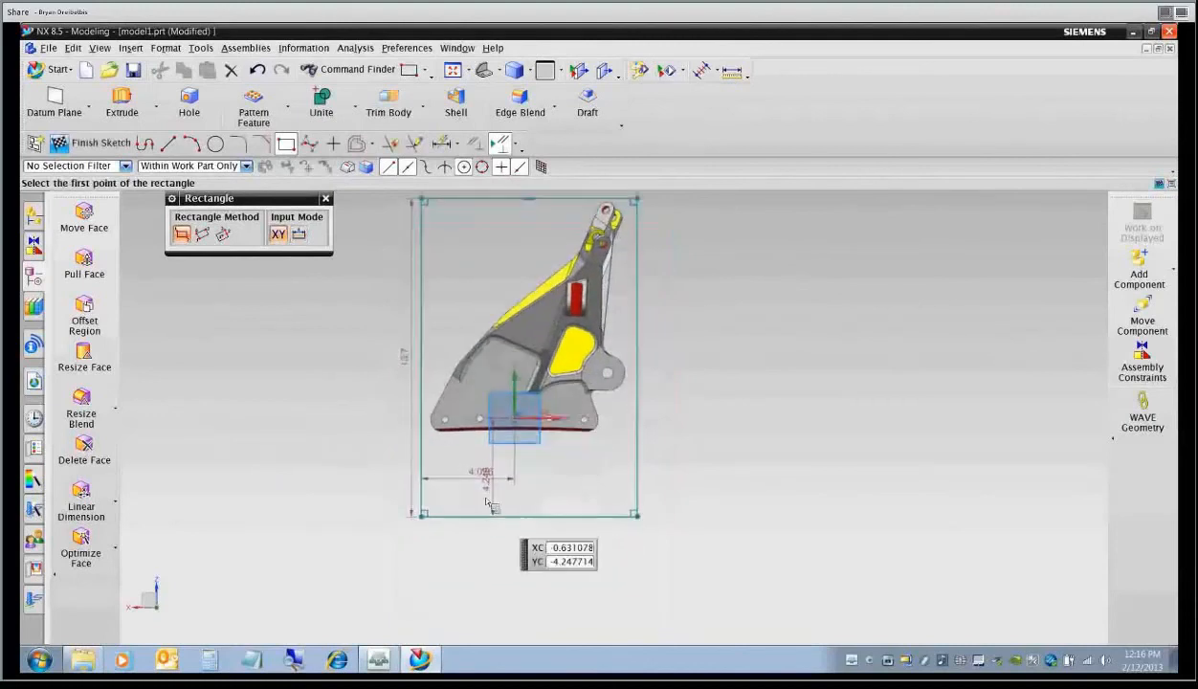
key(Escape)
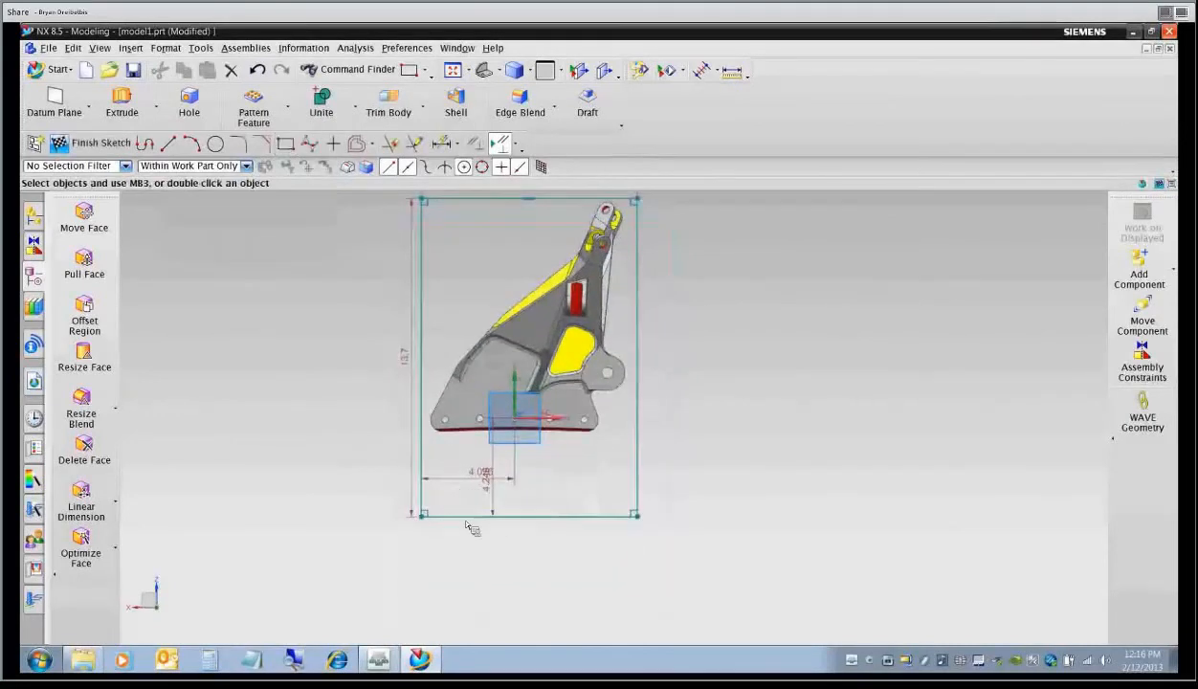
Move the rectangle's four sketch dimensions outside its outline so they are clear of the part.
drag(479, 474, 470, 552)
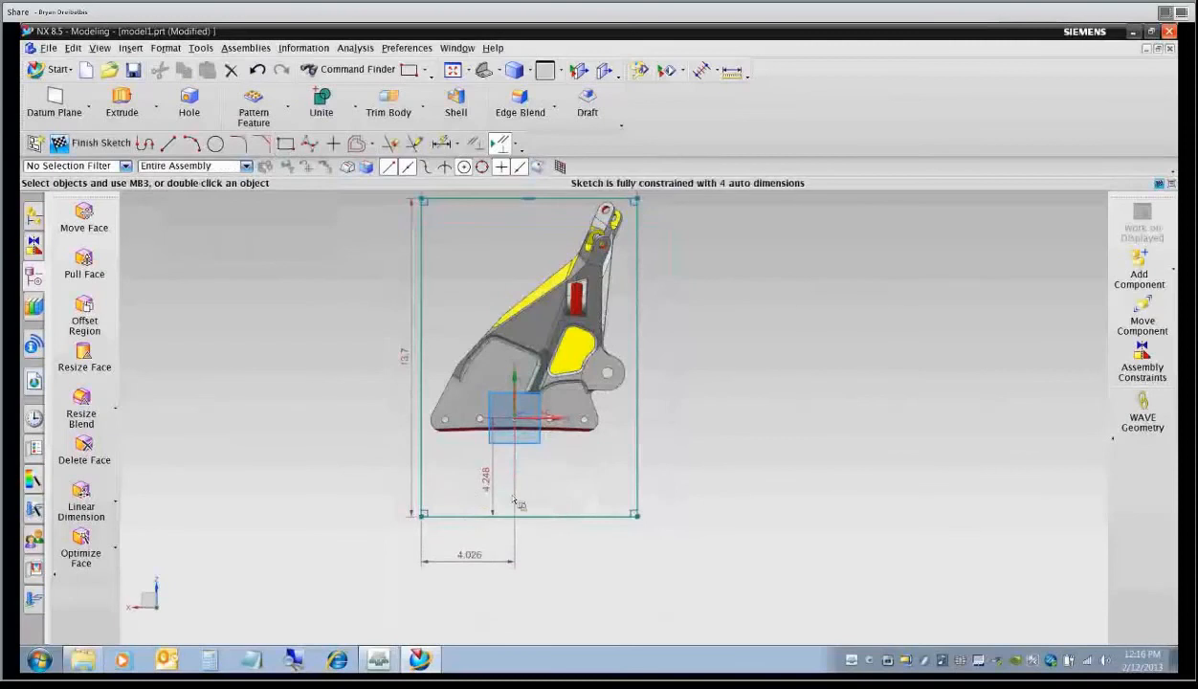
drag(486, 480, 392, 476)
drag(417, 354, 354, 364)
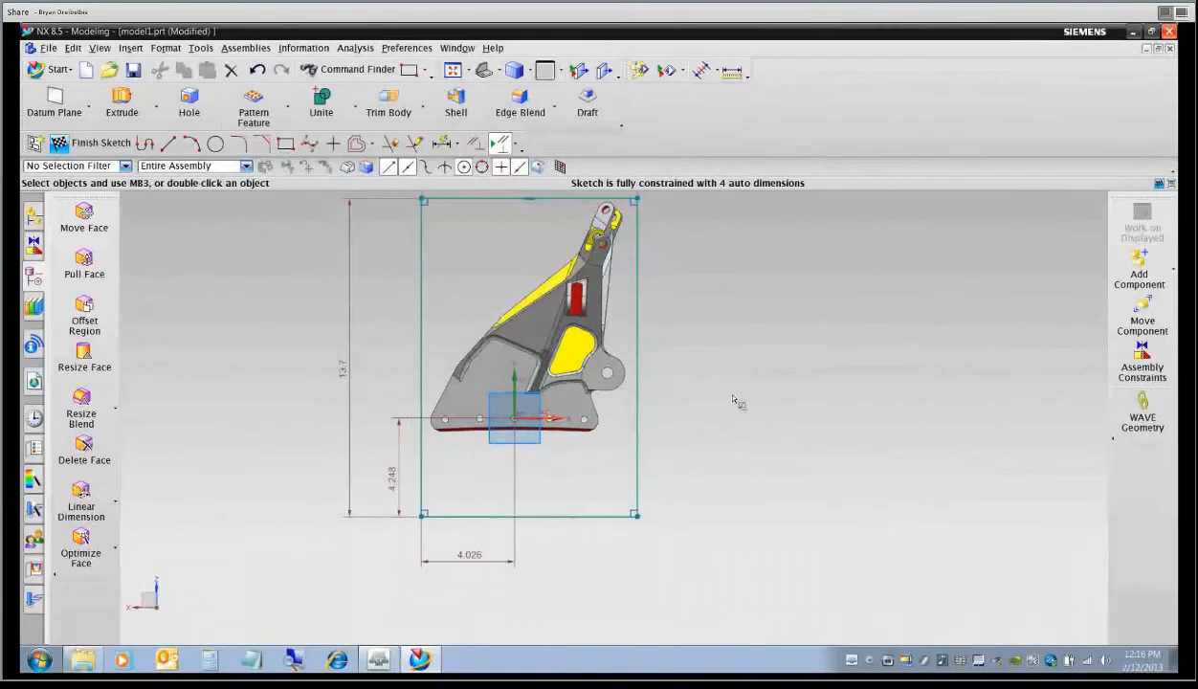
shift+middle_drag(535, 245, 537, 295)
drag(525, 226, 525, 207)
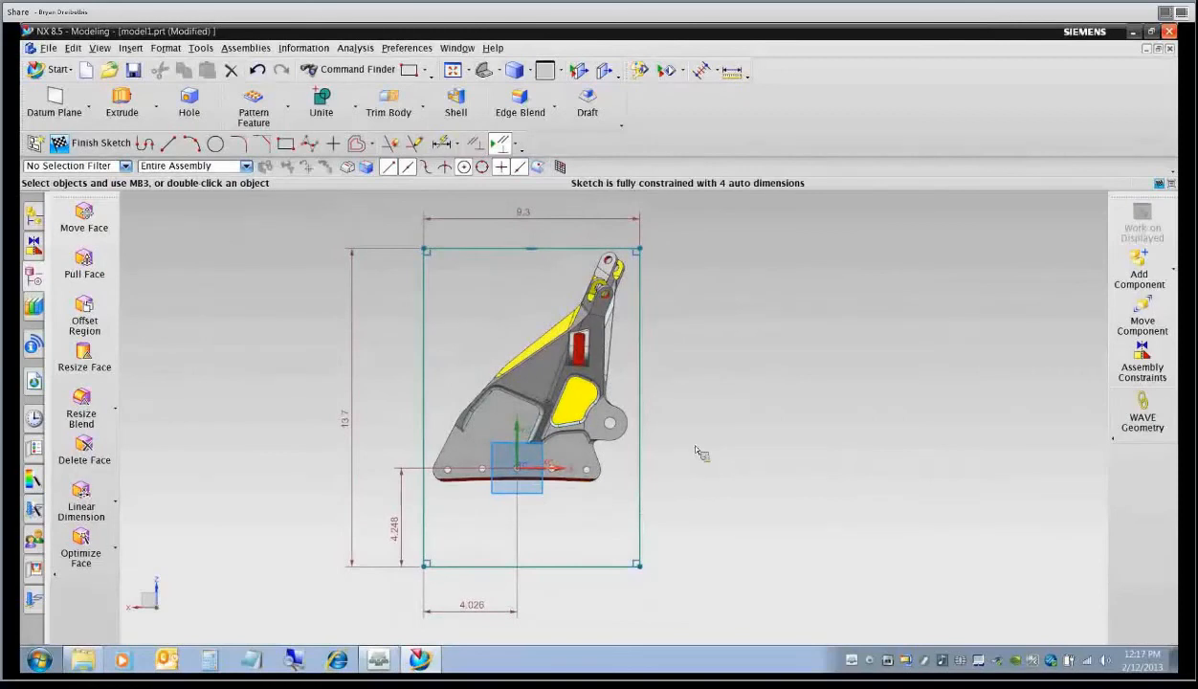
Set the distance from the rectangle's lower edge to the WCS origin to 2.5 in.
double_click(405, 537)
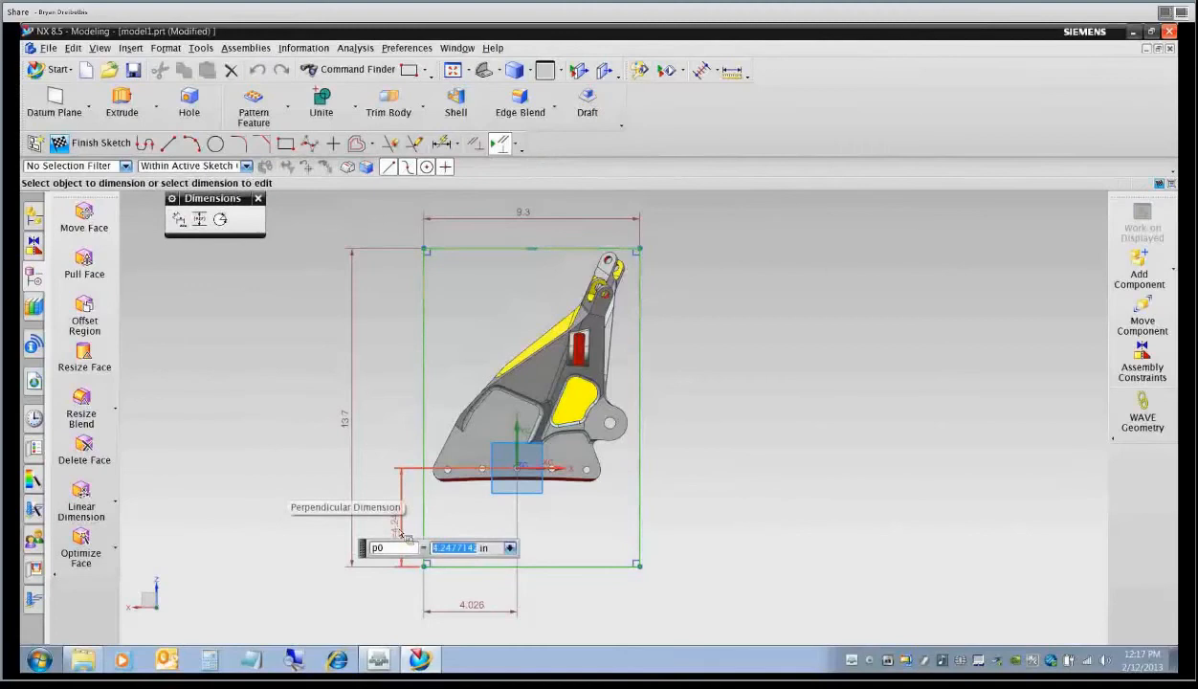
text(2.5)
key(Return)
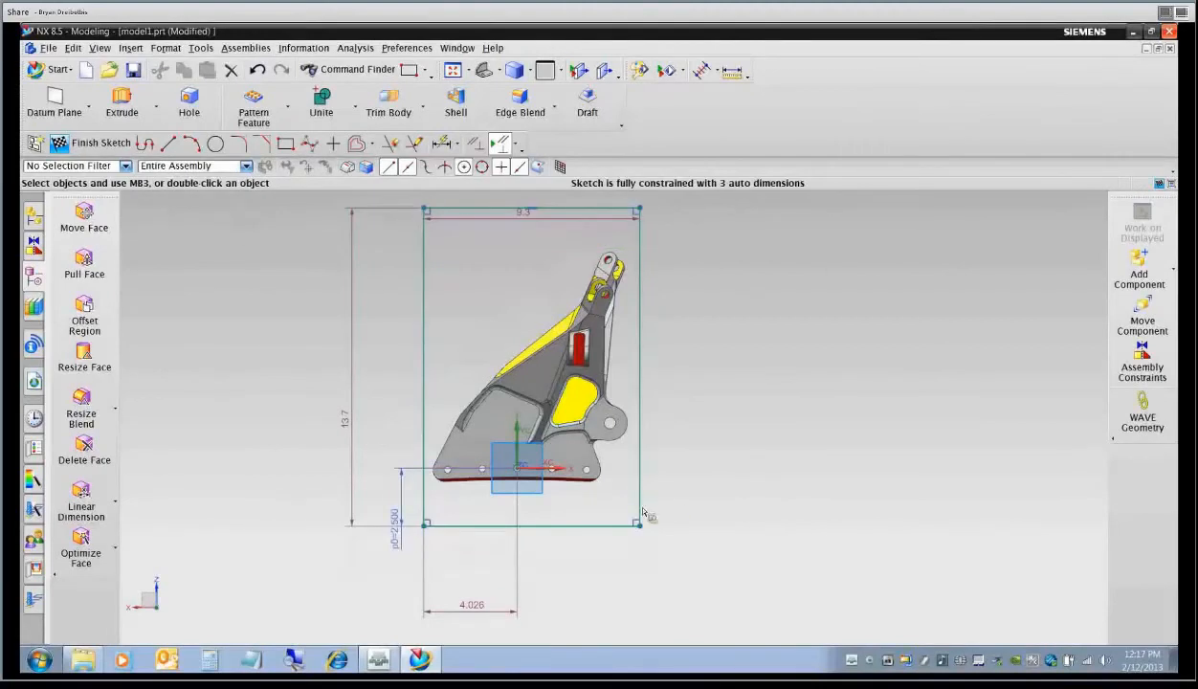
click(352, 431)
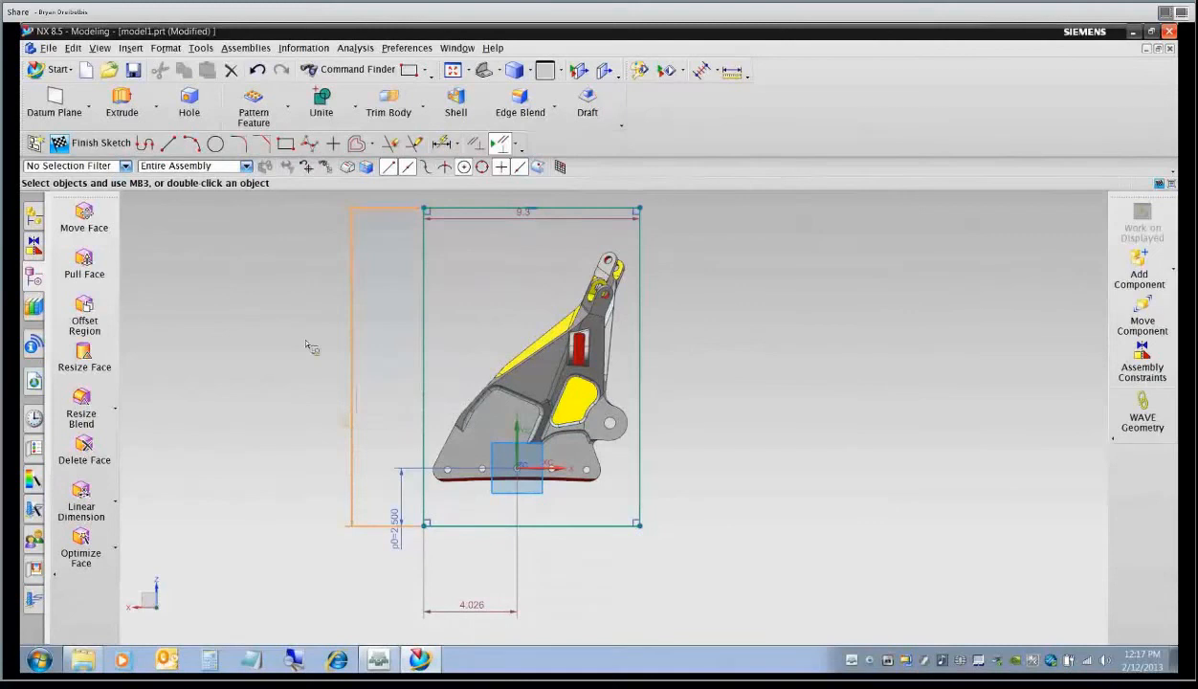
key(Escape)
click(486, 211)
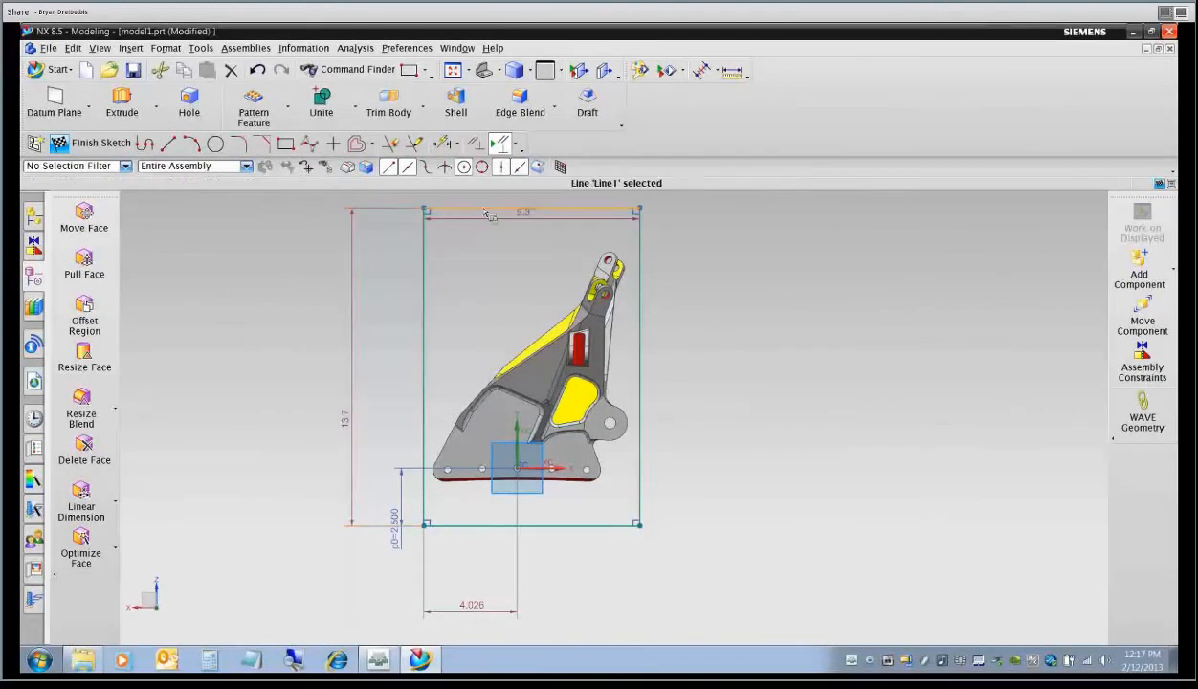
double_click(488, 212)
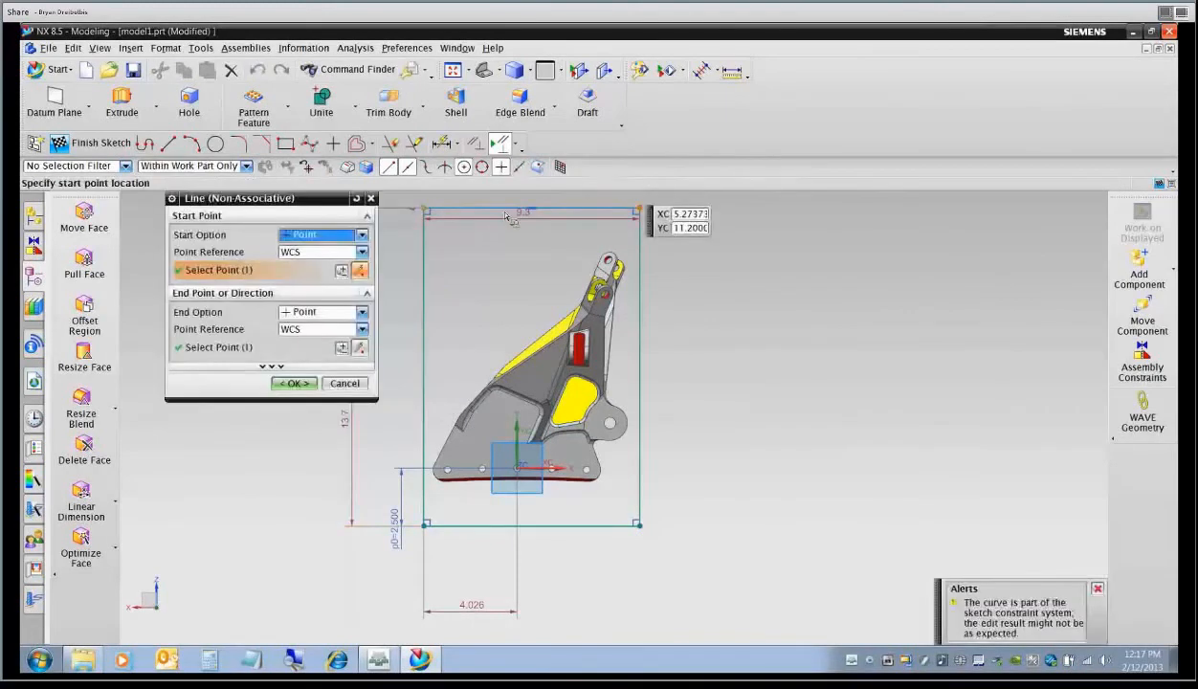
middle_click(495, 238)
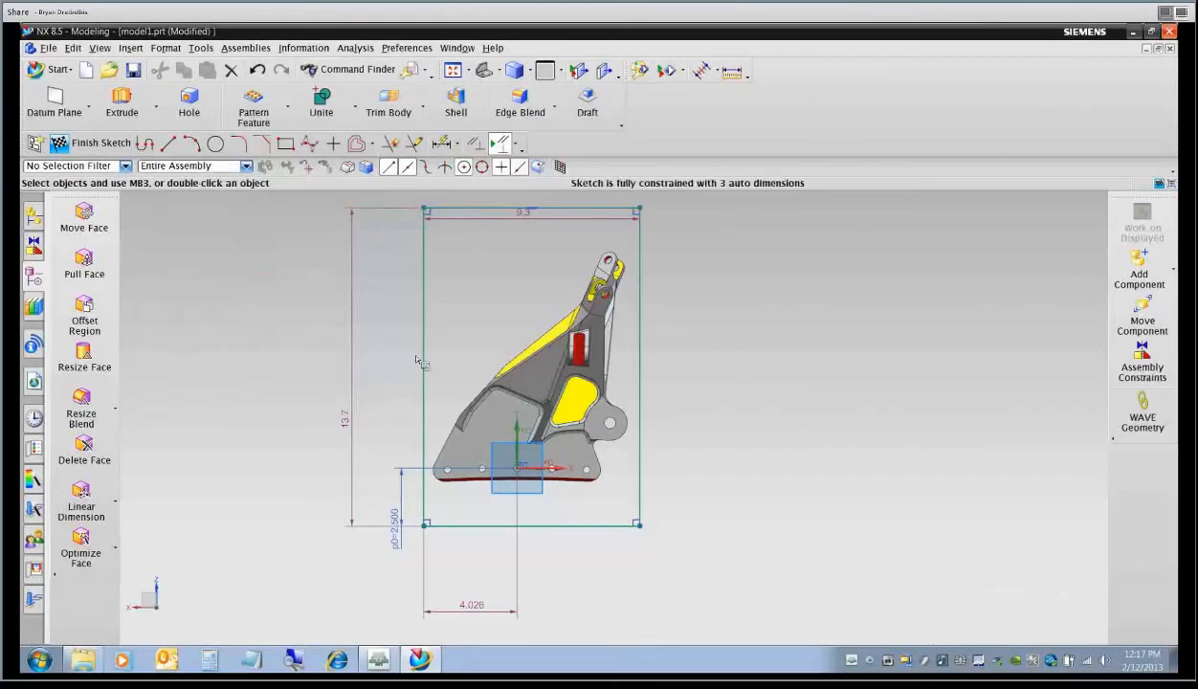
Lower the rectangle's upper edge toward the wishbone tip and set the rectangle's height to 12 in and width to 9 in.
drag(497, 212, 513, 246)
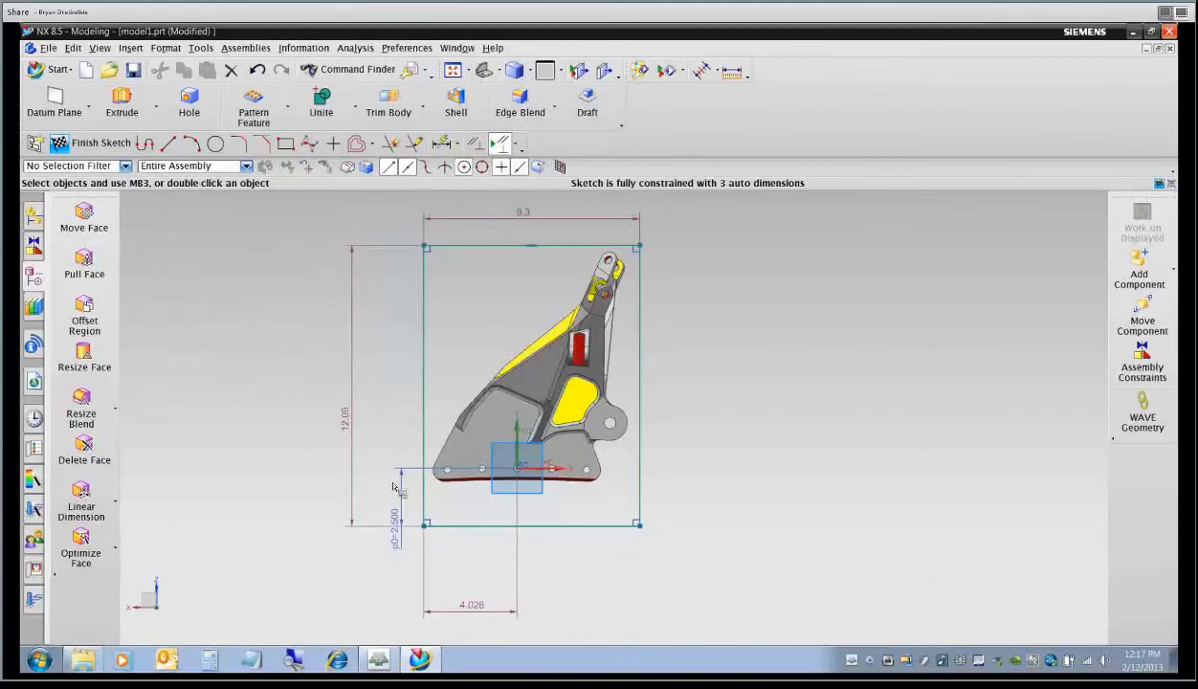
double_click(356, 438)
text(12)
key(Return)
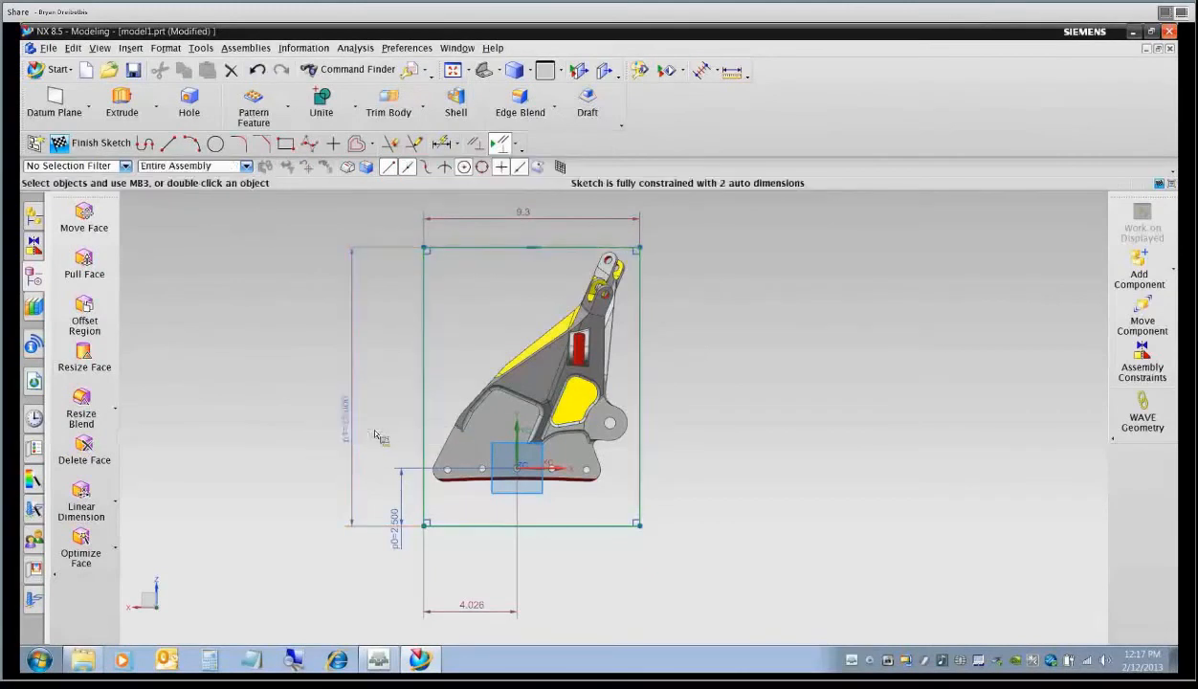
double_click(516, 219)
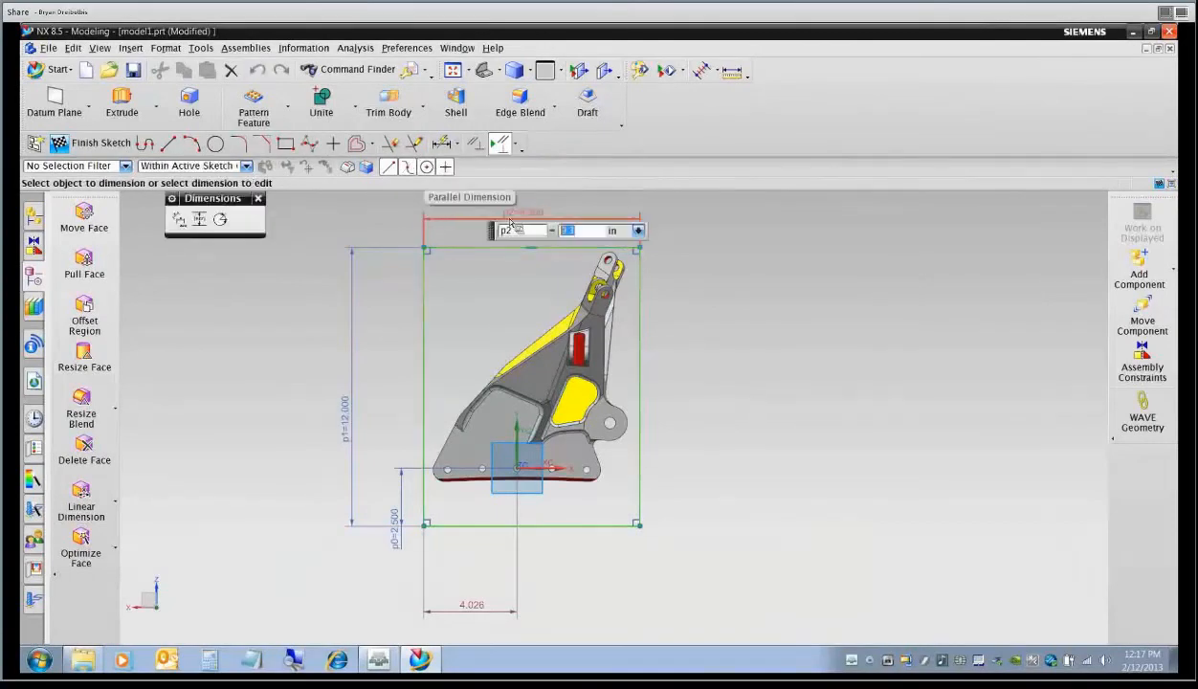
text(9)
key(Return)
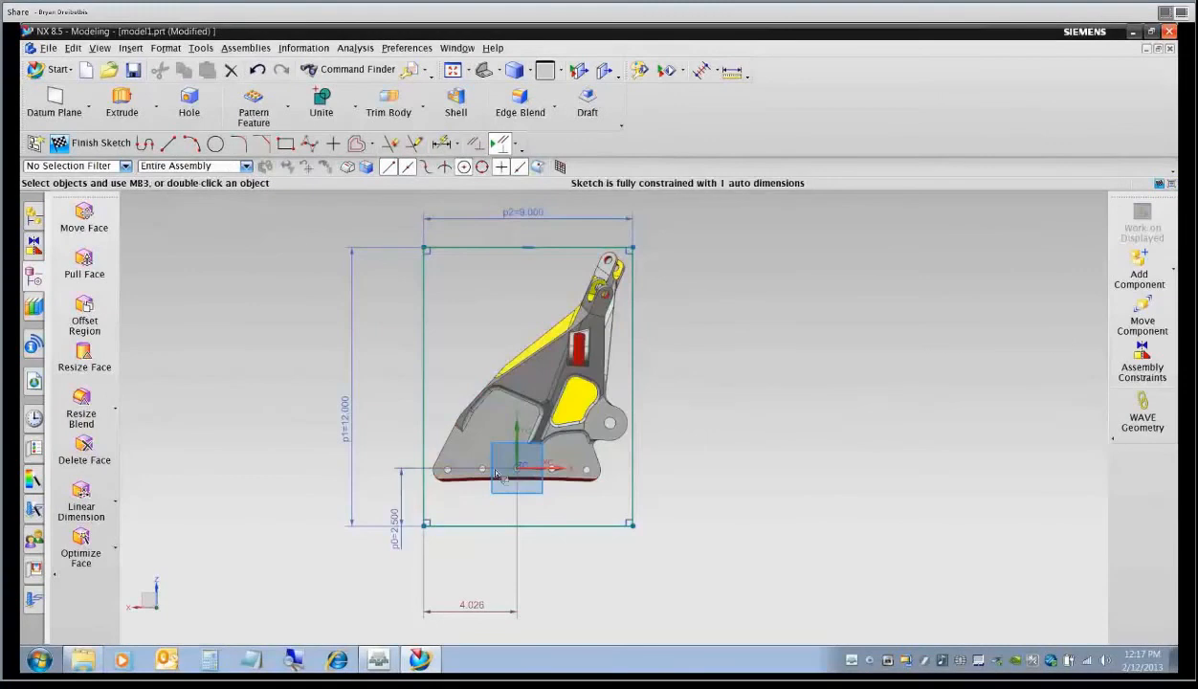
Set the horizontal distance from the rectangle's side edge to the WCS origin to 4 in and finish the sketch.
drag(486, 620, 486, 571)
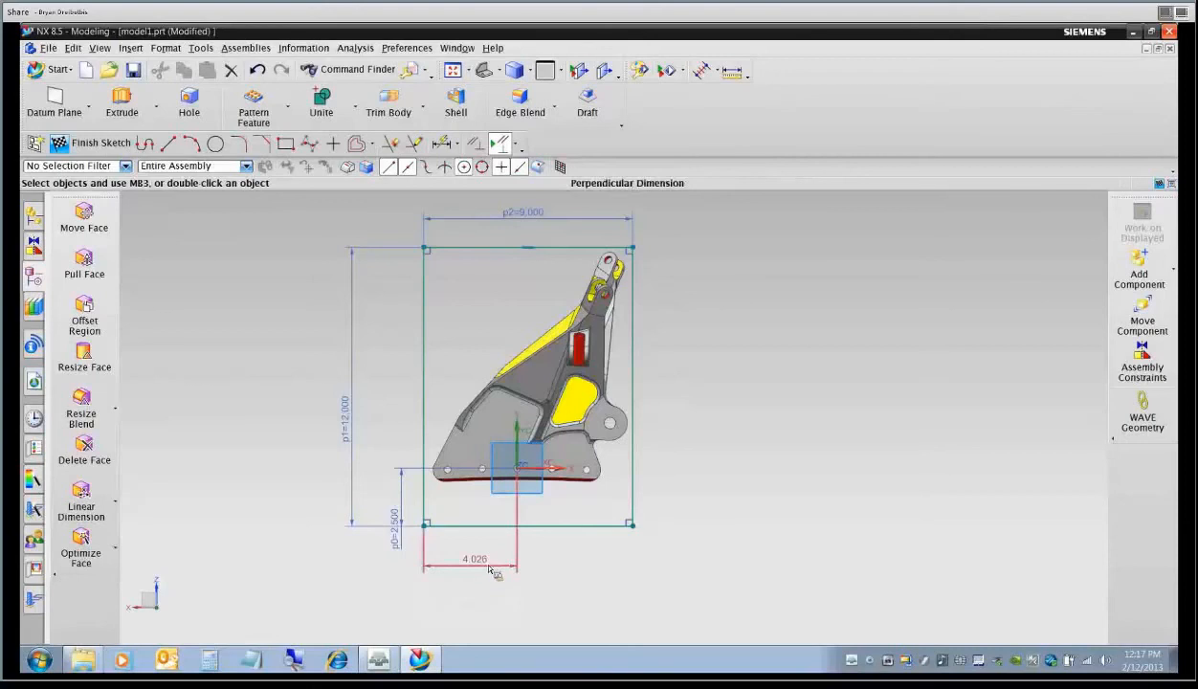
click(486, 571)
text(4)
key(Return)
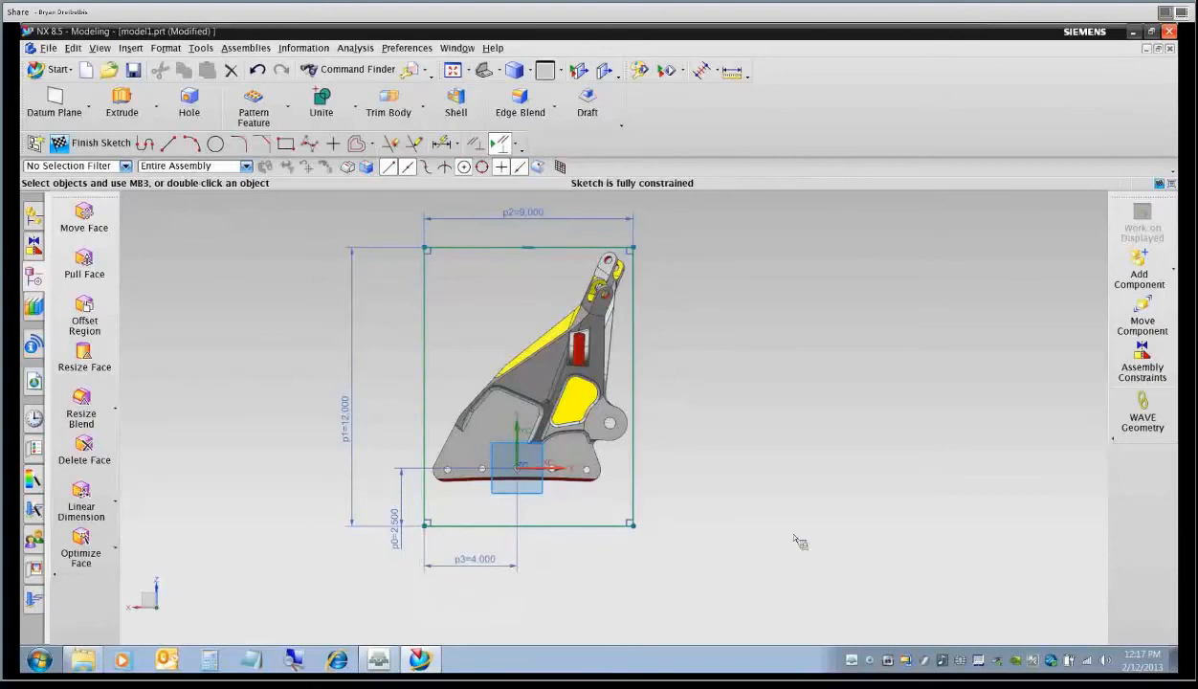
shift+middle_drag(790, 425, 822, 427)
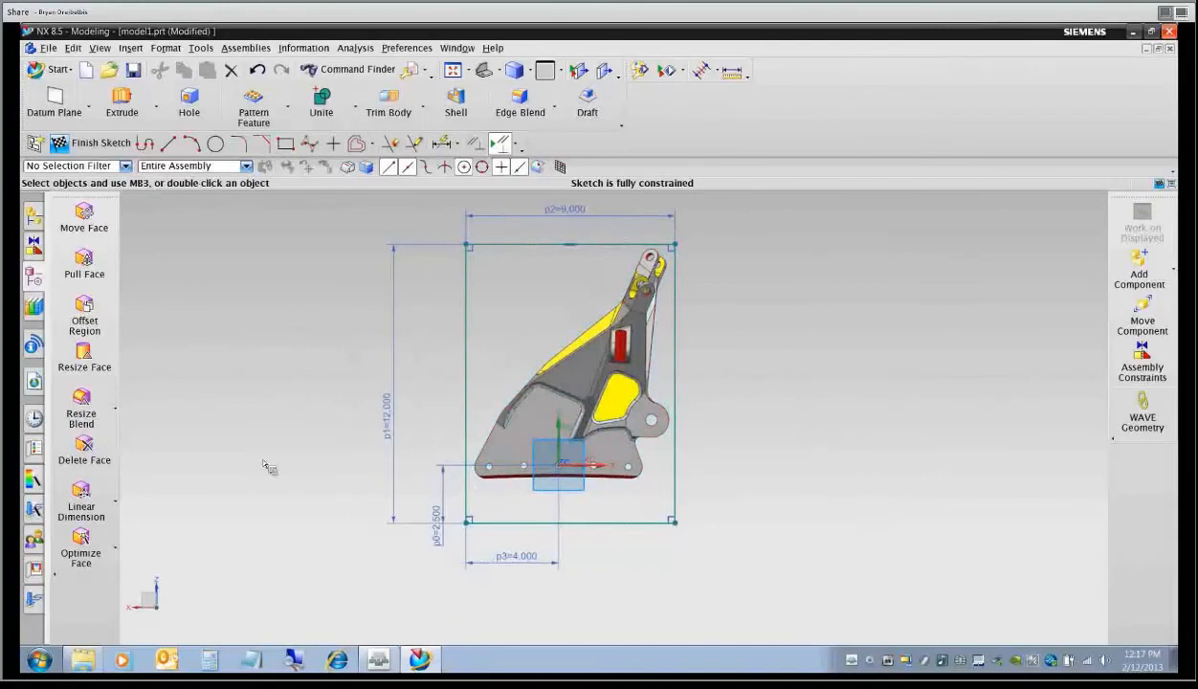
click(91, 142)
Start an Extrude with a start distance of -3 in and an end distance of 3 in.
middle_drag(304, 384, 308, 352)
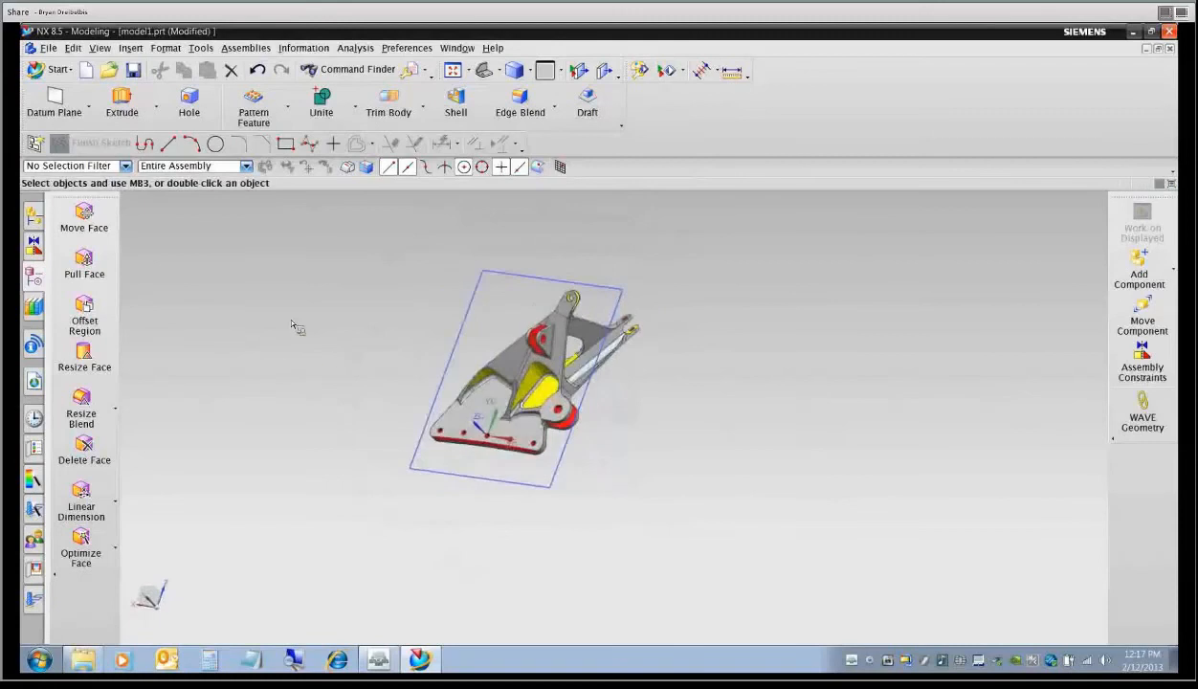
click(122, 104)
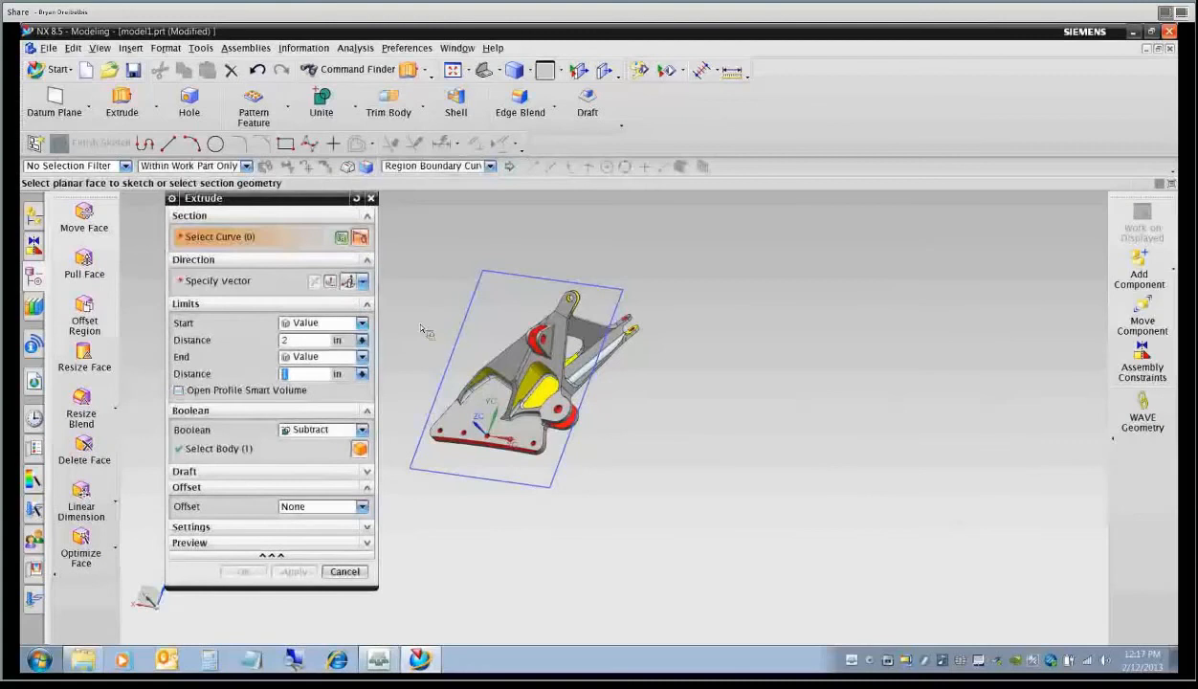
click(302, 342)
text(-3)
key(Tab)
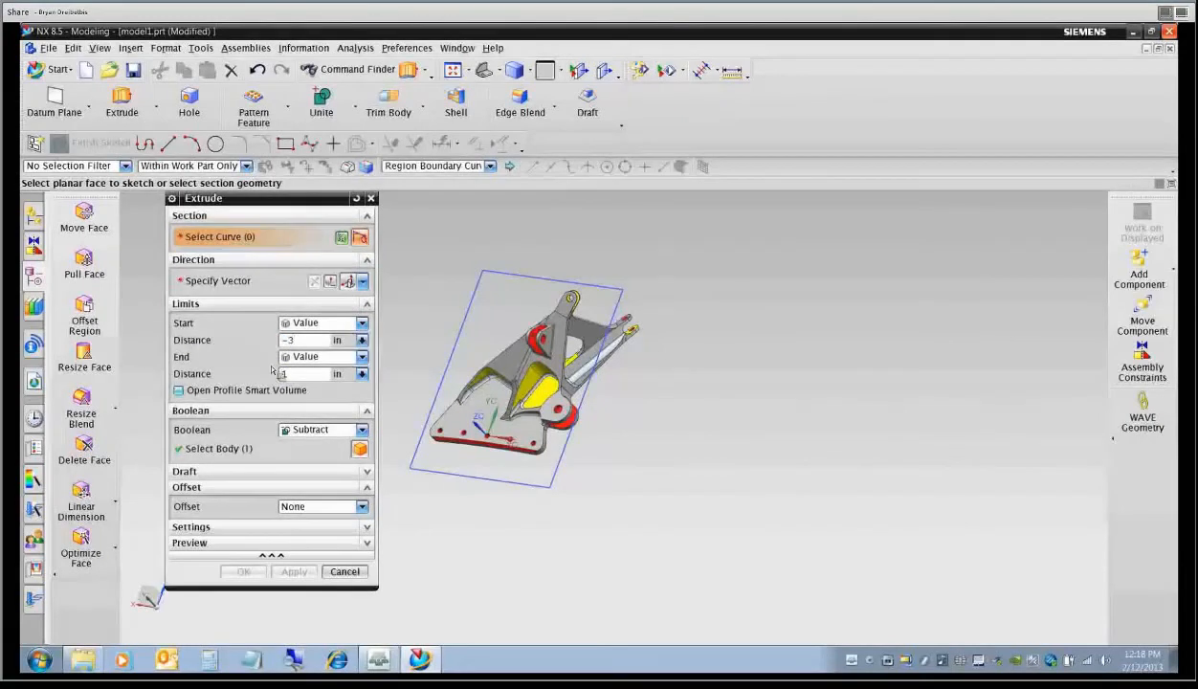
text(3)
Set the extrusion's Boolean to Unite and select the rectangle sketch as its section.
click(362, 429)
click(342, 459)
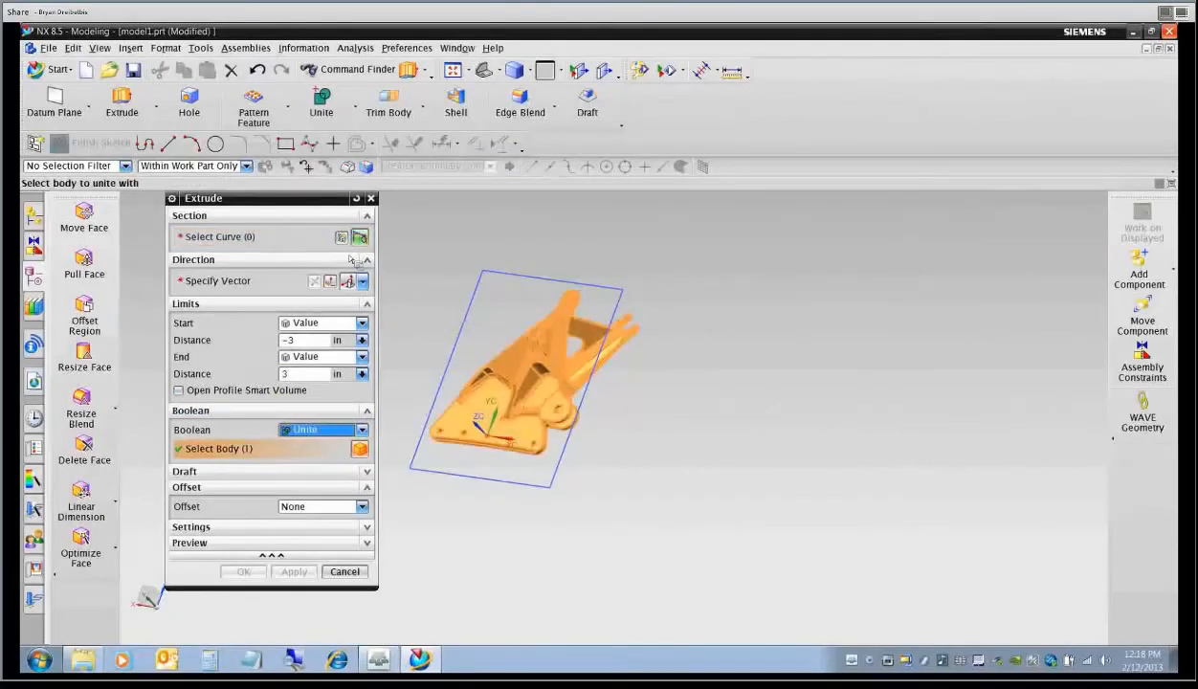
click(323, 238)
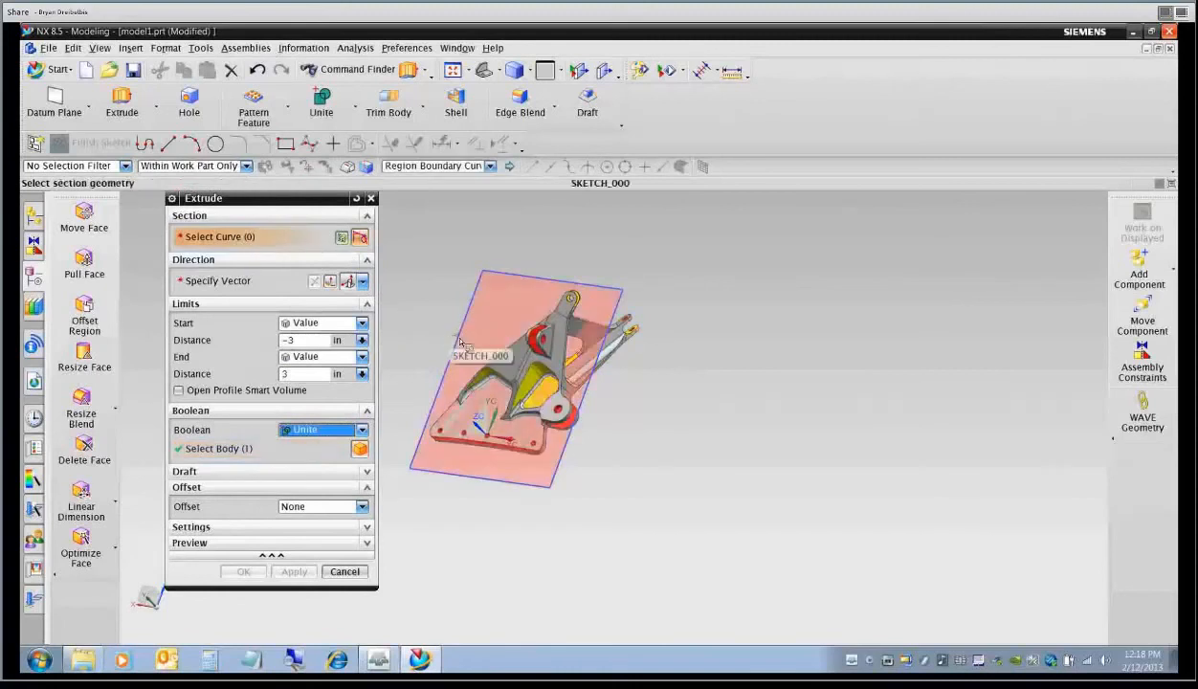
click(459, 342)
Stretch the extrusion to a start of -3.9 in and an end of 3.4 in so it encloses the wishbone.
middle_drag(460, 340, 475, 379)
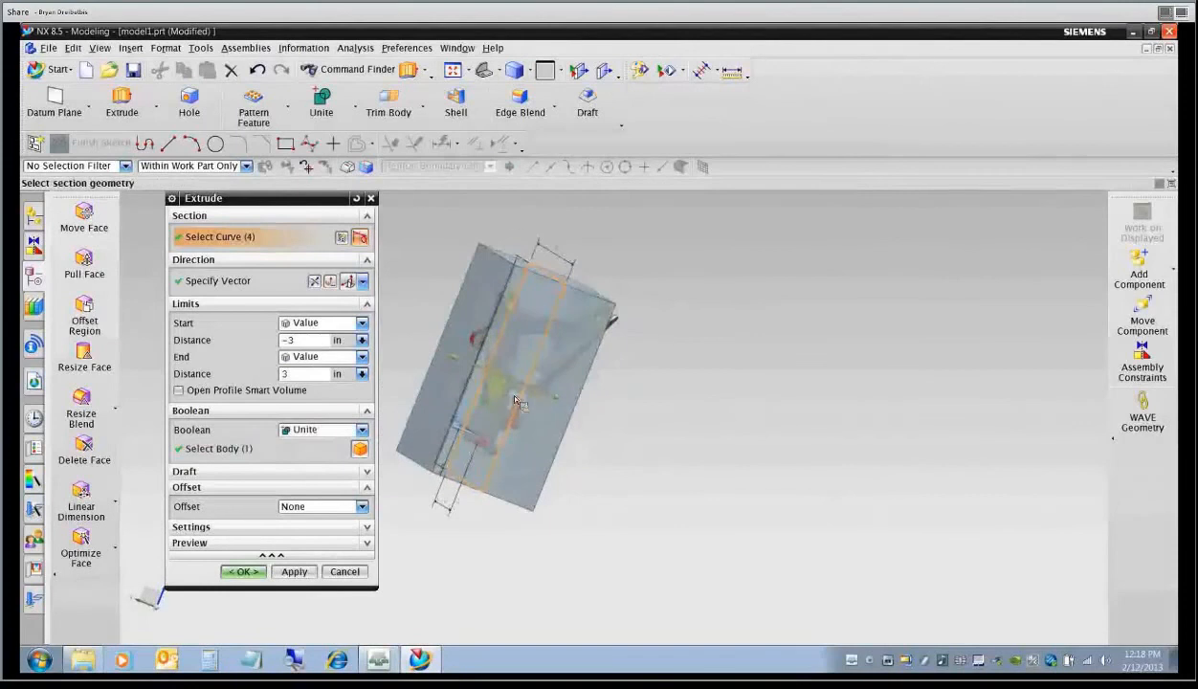
mouse_move(612, 411)
middle_down()
mouse_move(639, 424)
mouse_move(629, 406)
middle_up()
key(F8)
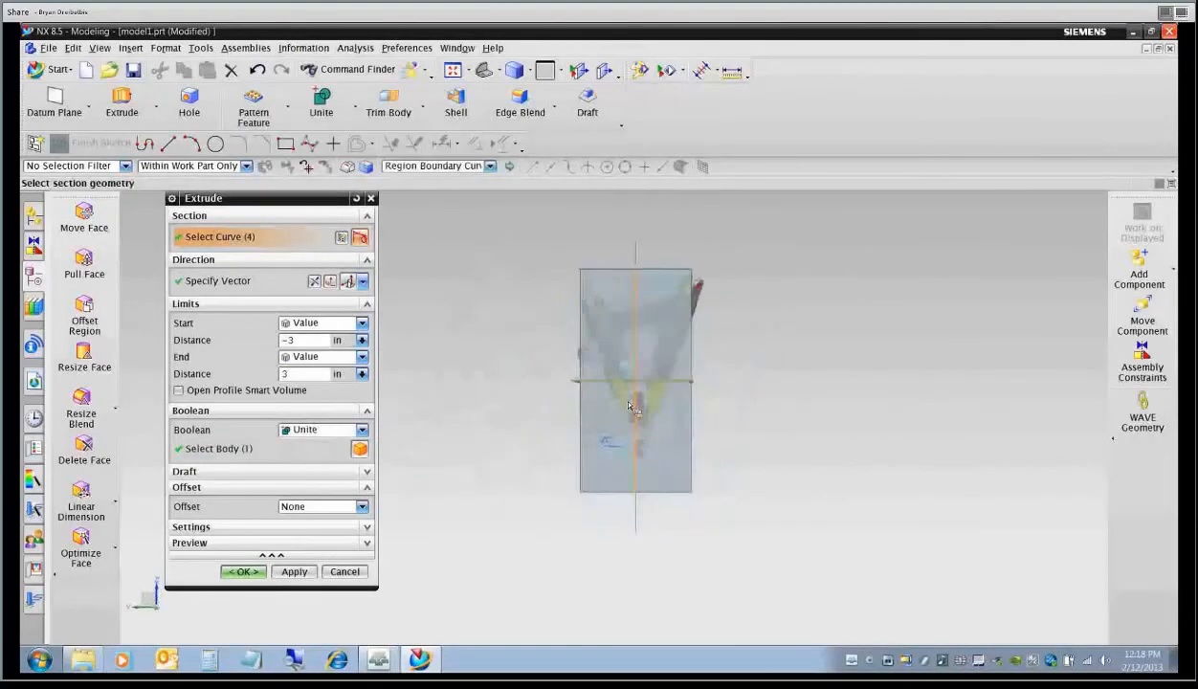
scroll(710, 406, up, 2)
scroll(681, 402, down, 1)
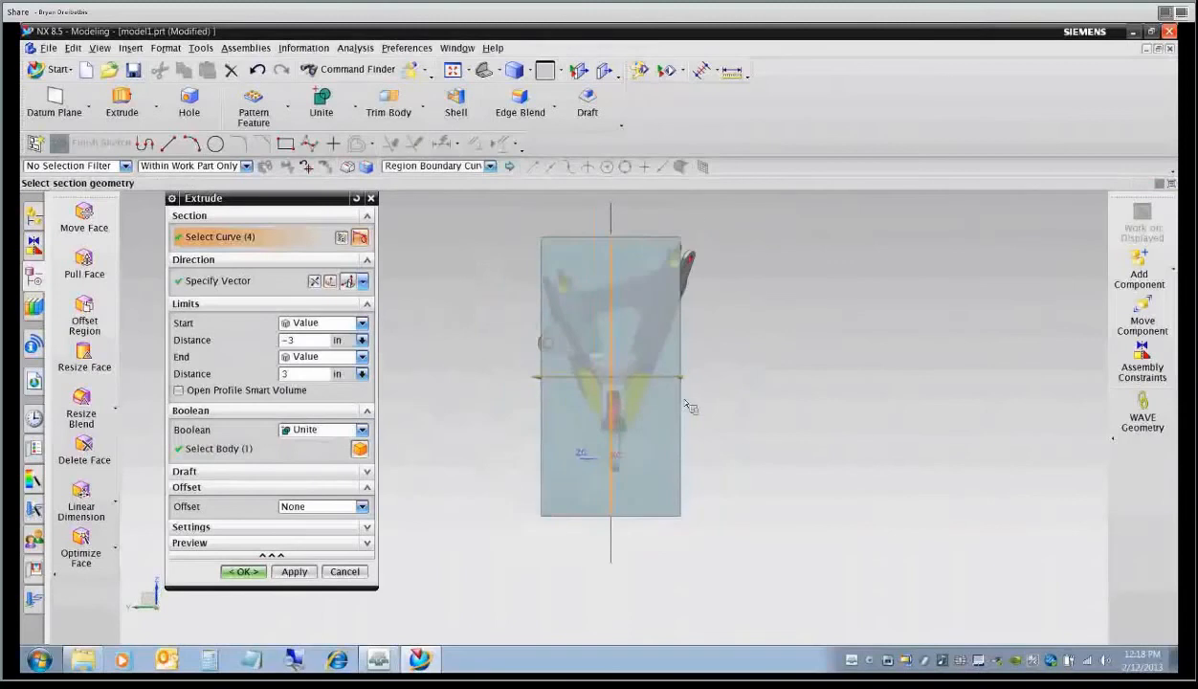
drag(681, 377, 705, 381)
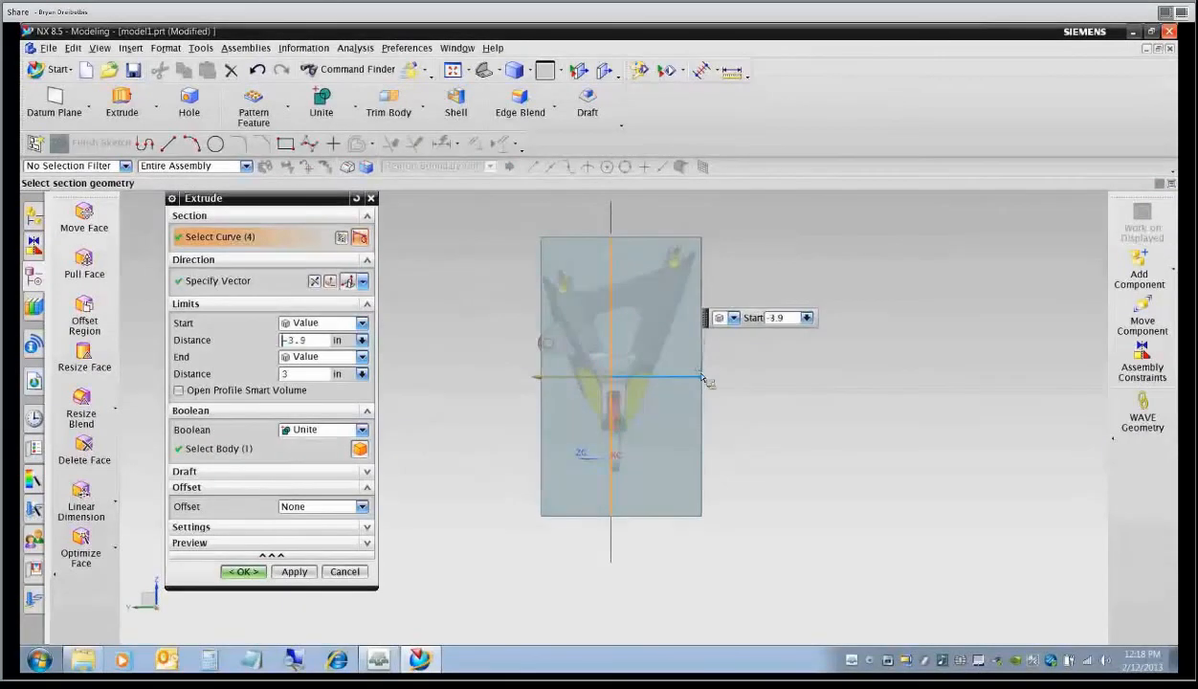
mouse_move(535, 379)
mouse_down()
mouse_move(507, 384)
mouse_move(528, 379)
mouse_up()
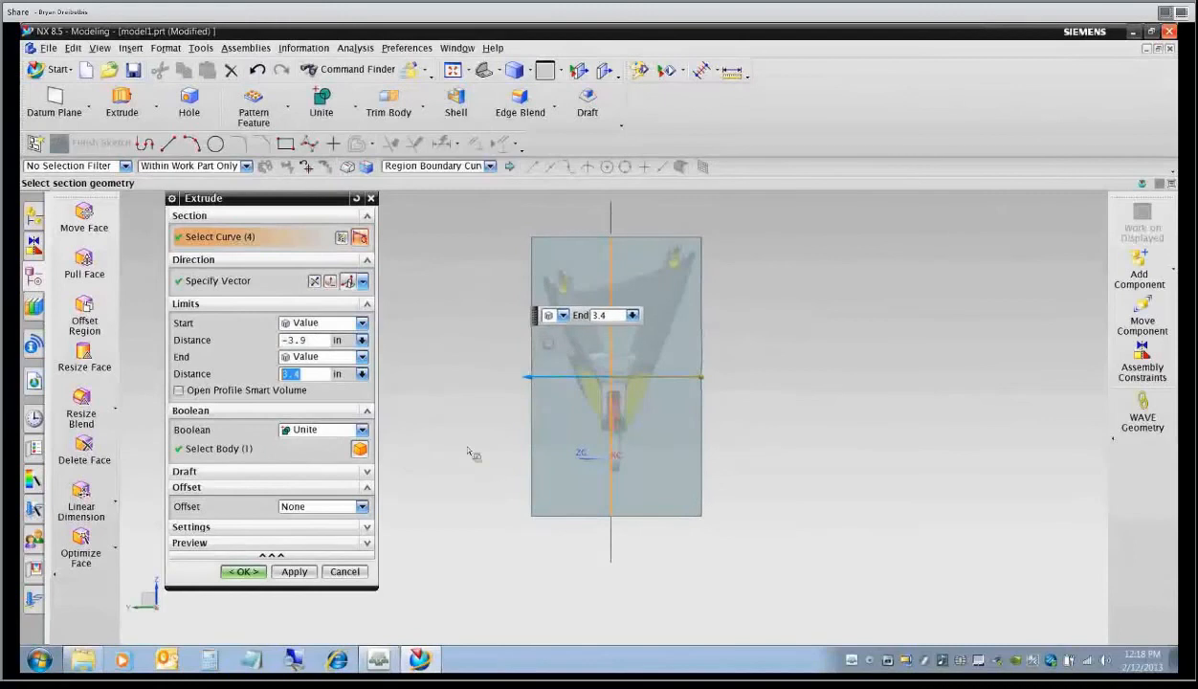
Change the extrusion's Boolean to None and create the stock block as a separate body.
click(362, 430)
click(375, 444)
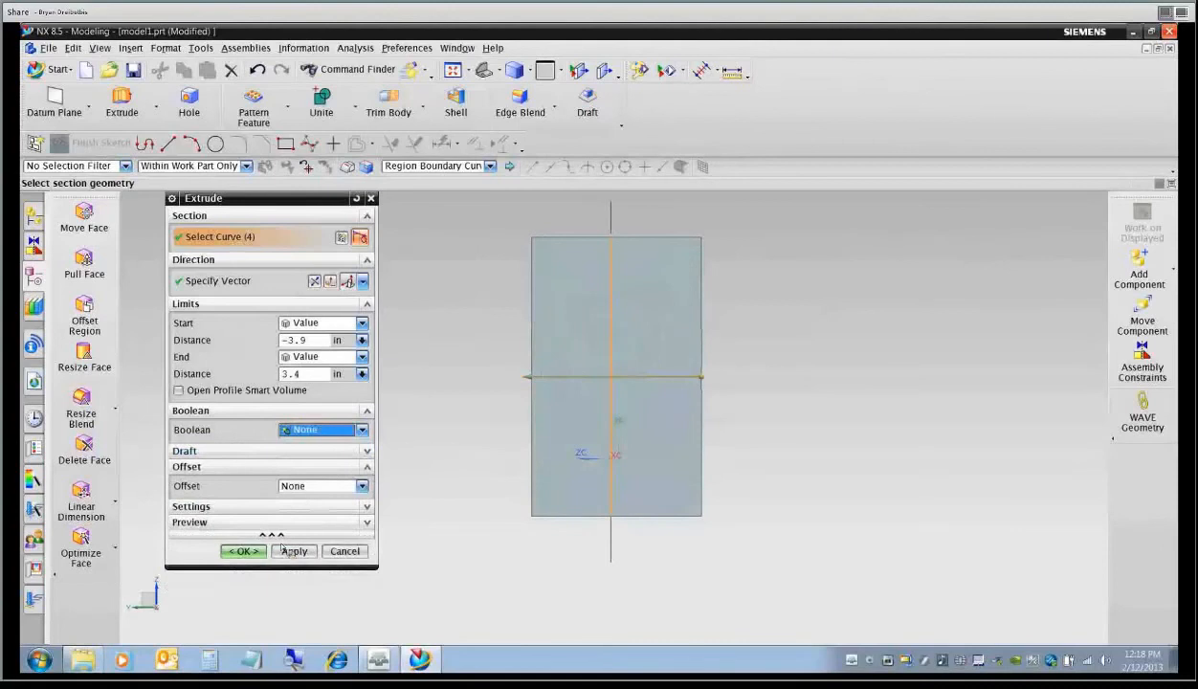
click(246, 552)
Change the stock block's display color to muted crimson and its translucency to about 60.
middle_drag(414, 447, 445, 428)
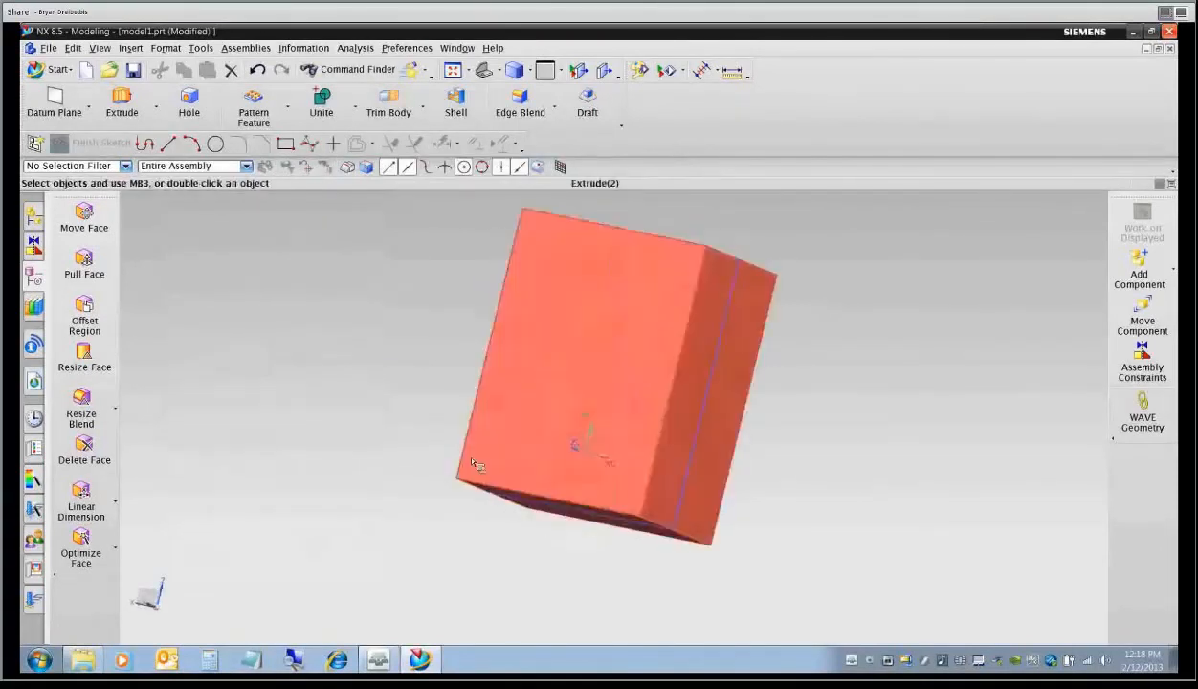
key(ctrl+j)
click(495, 447)
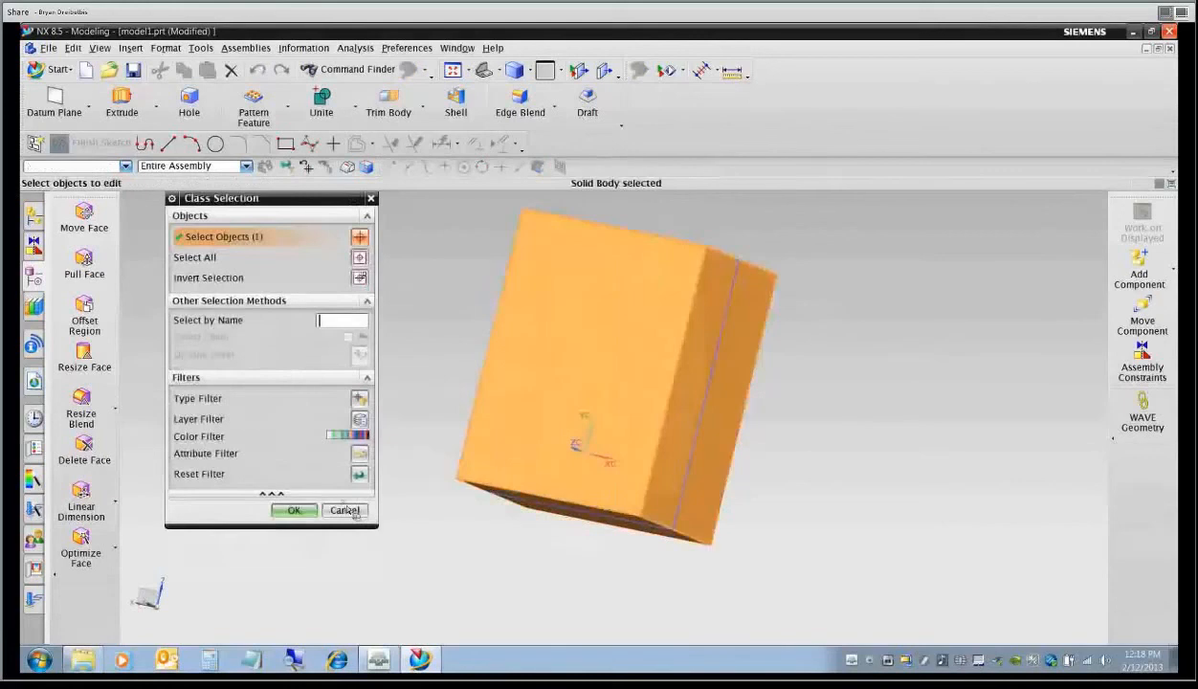
click(297, 509)
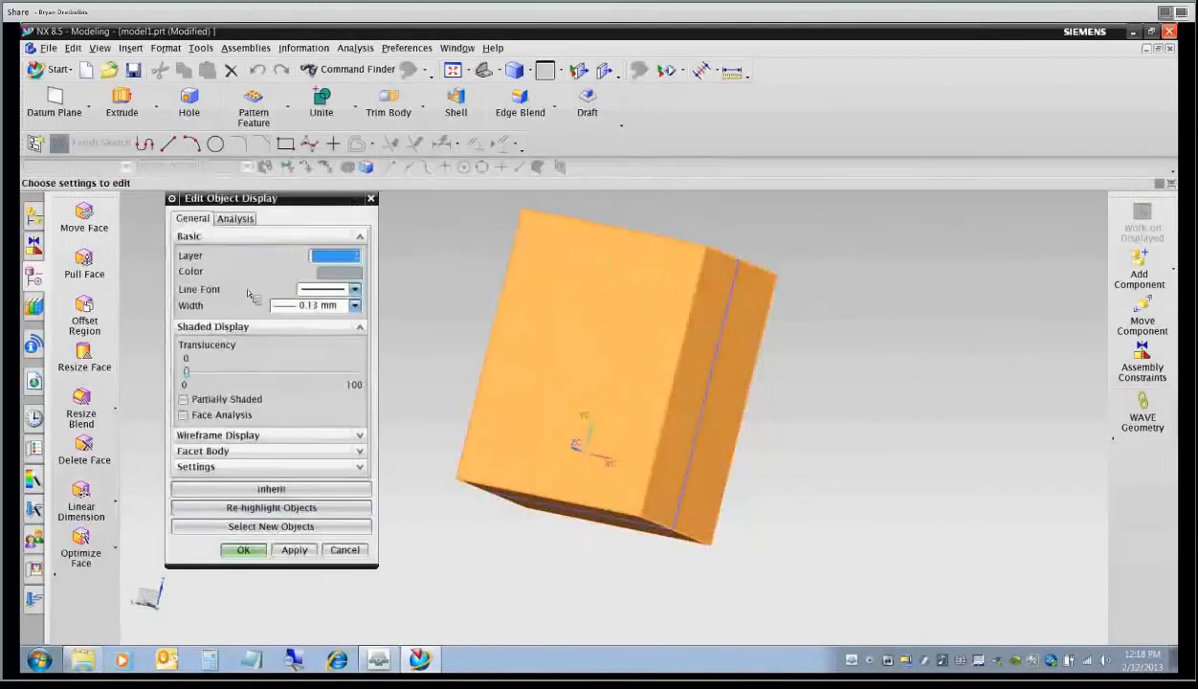
click(338, 271)
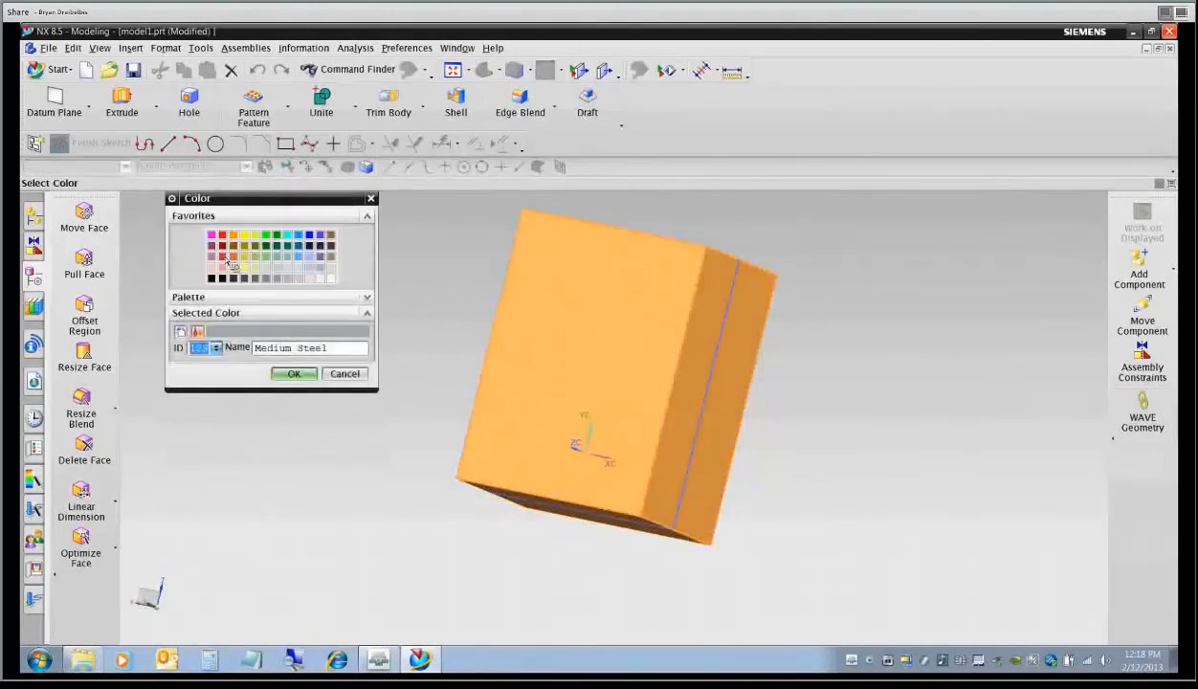
click(227, 256)
click(294, 374)
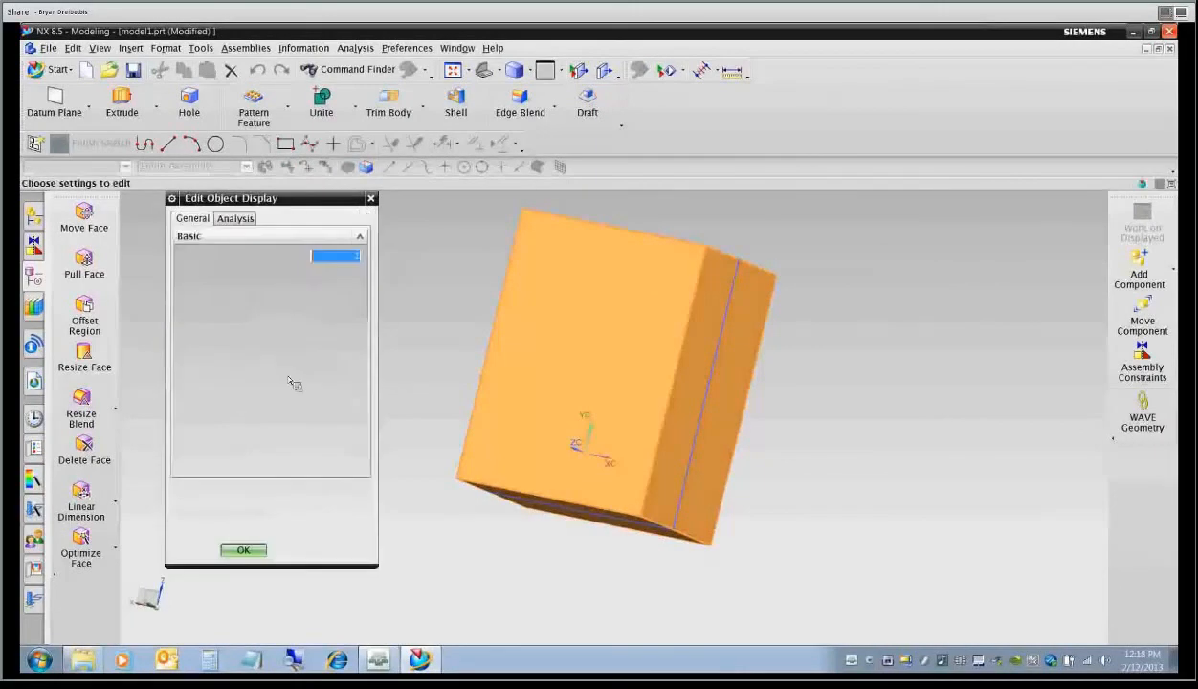
drag(187, 371, 286, 372)
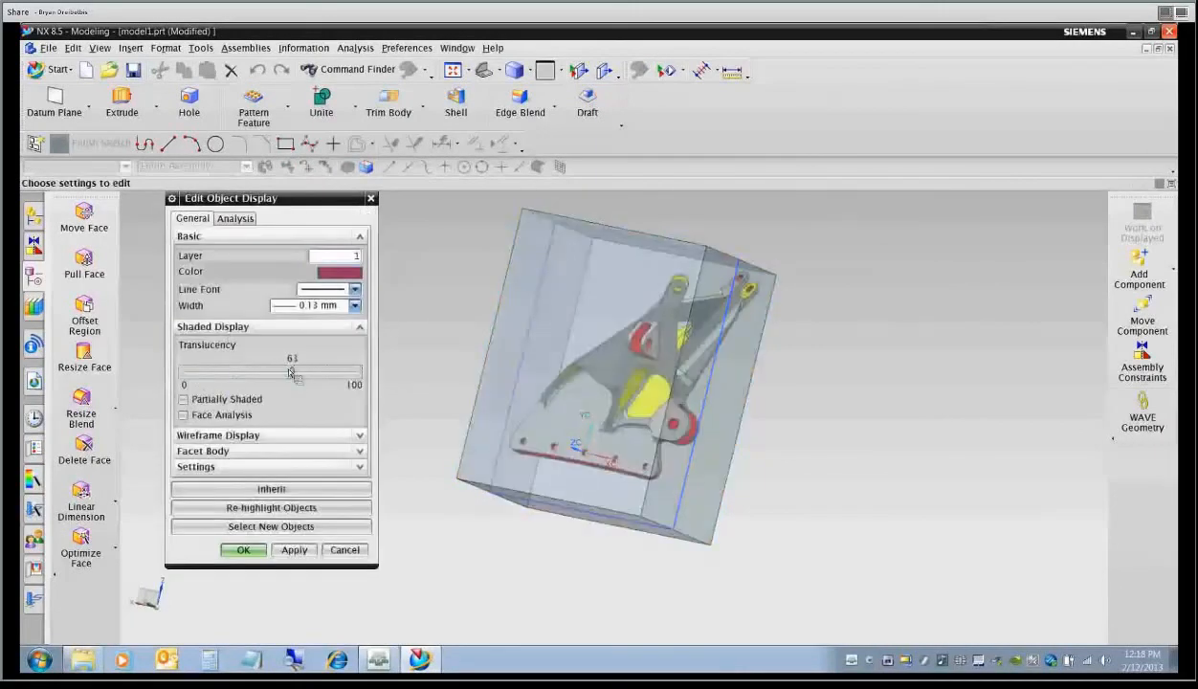
click(244, 551)
Hide all sketches in the model.
key(ctrl+w)
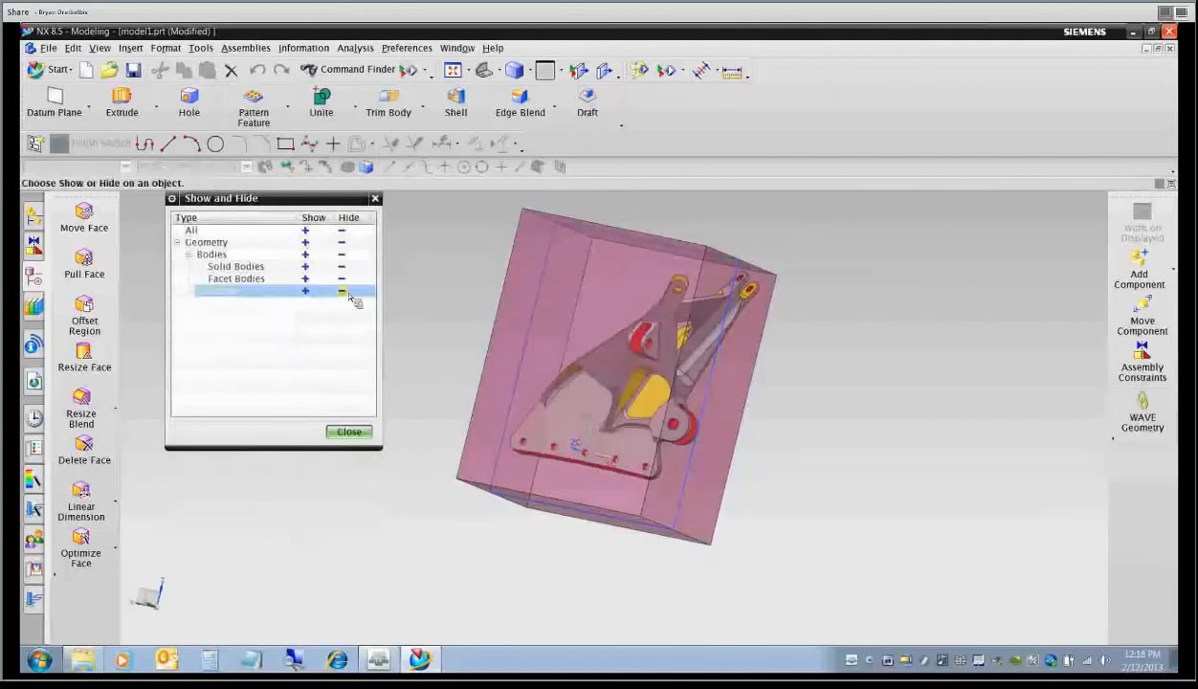
click(341, 291)
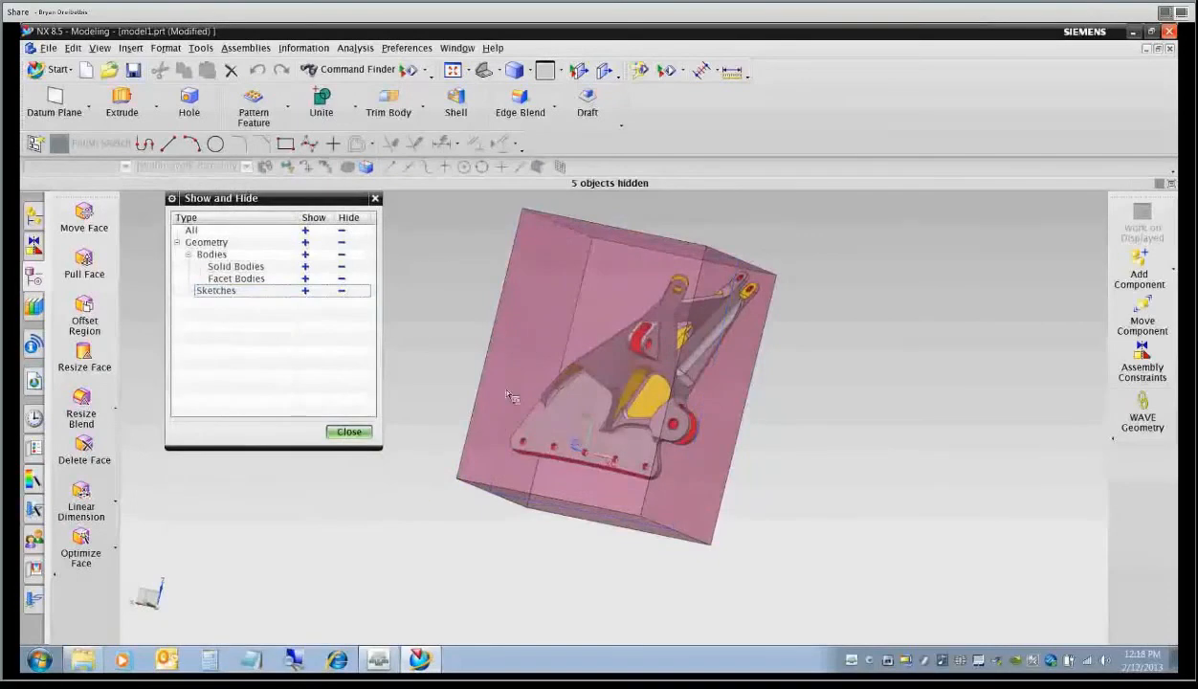
middle_drag(494, 380, 617, 442)
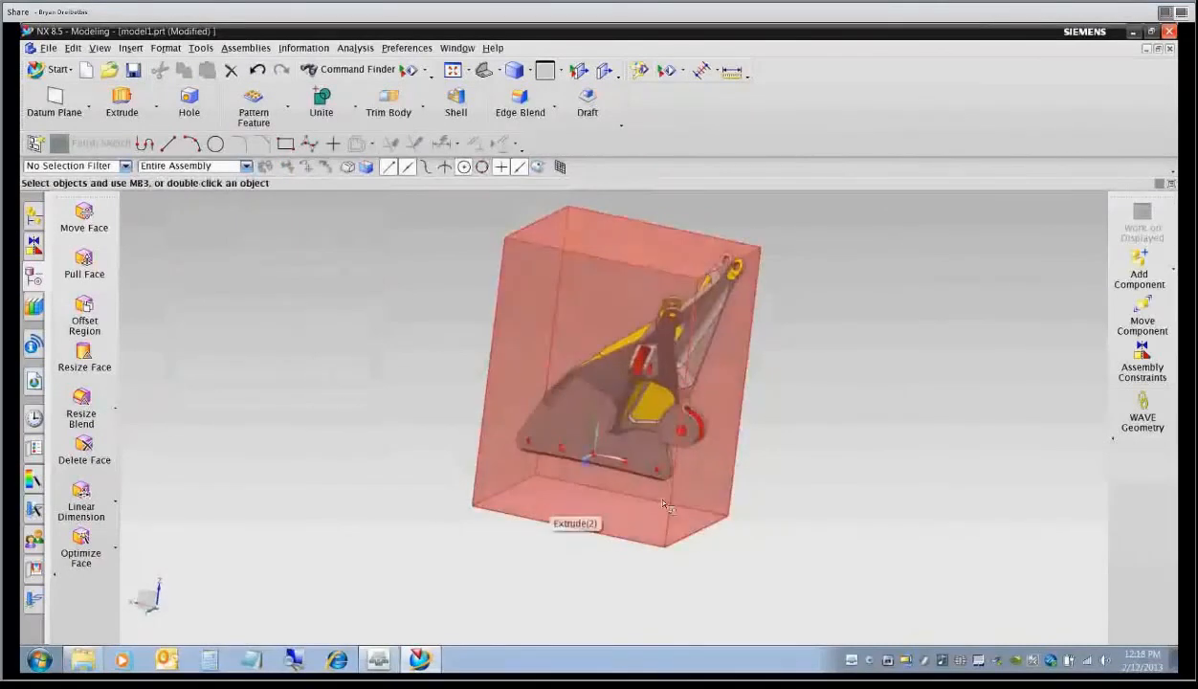
shift+middle_drag(740, 455, 695, 451)
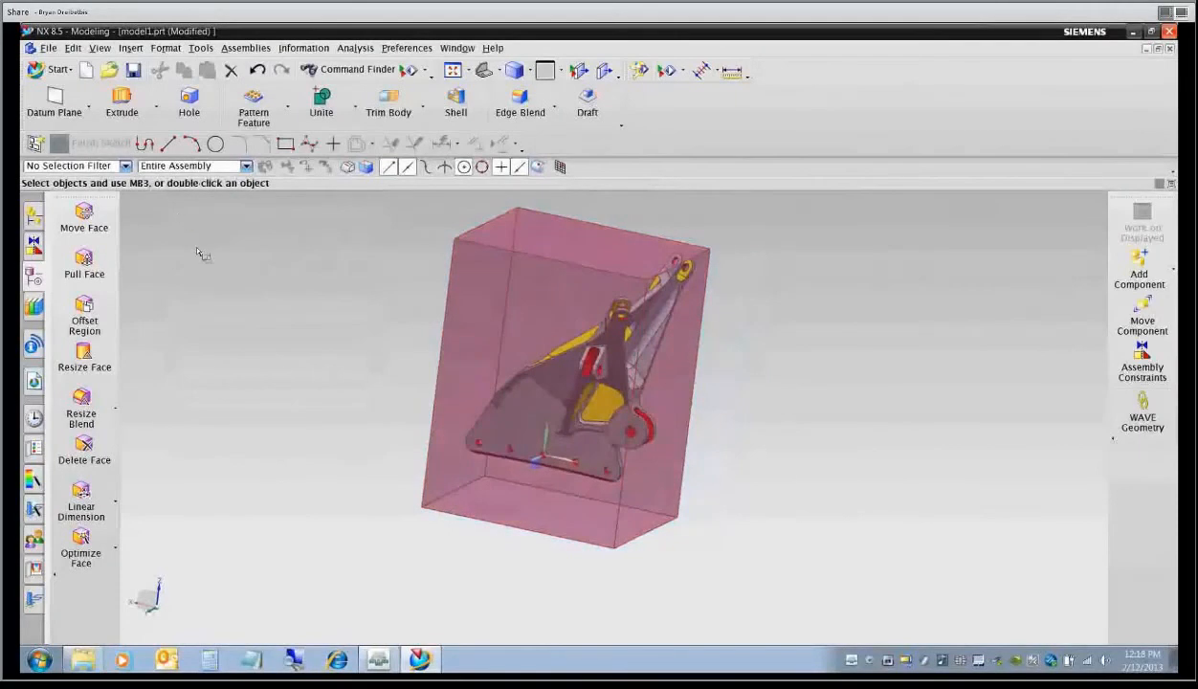
Start another Extrude with a start distance of 2 in and an end distance of 1 in.
click(124, 108)
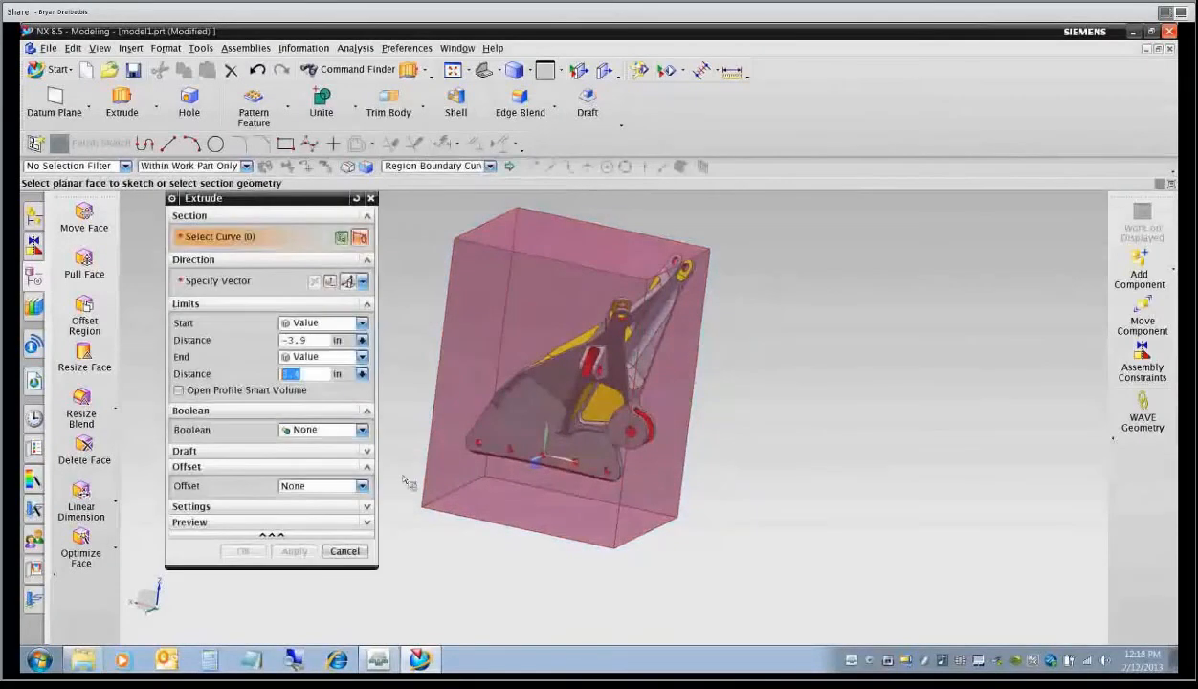
double_click(298, 339)
text(2)
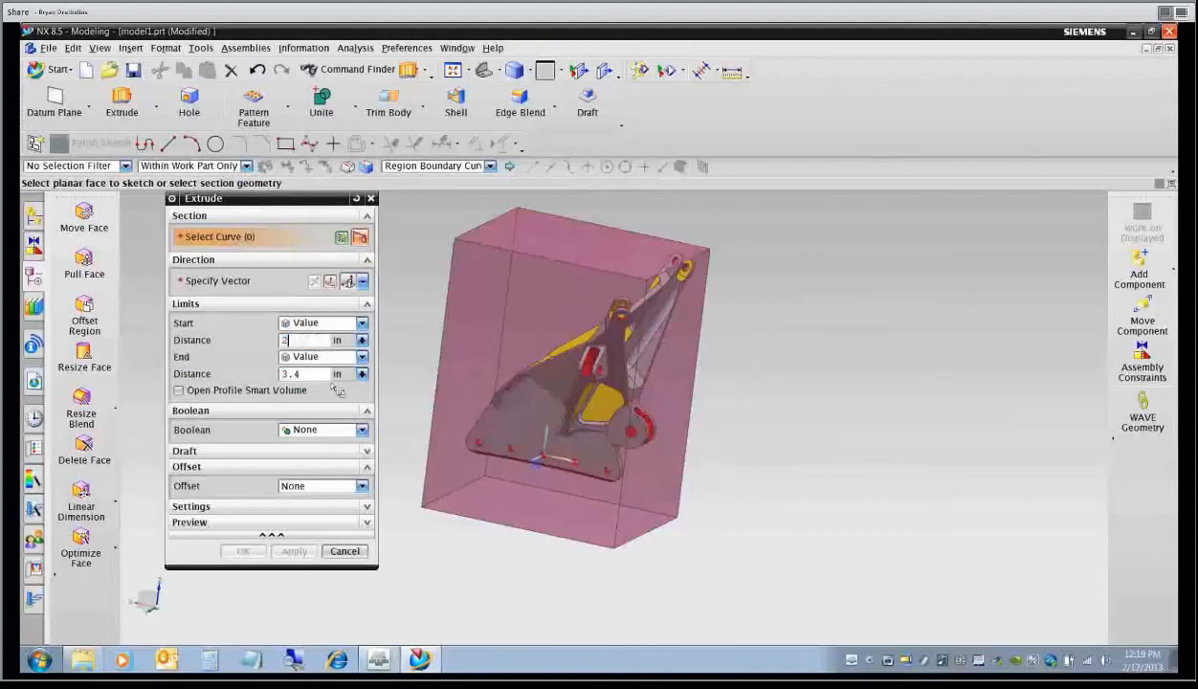
key(Tab)
text(1)
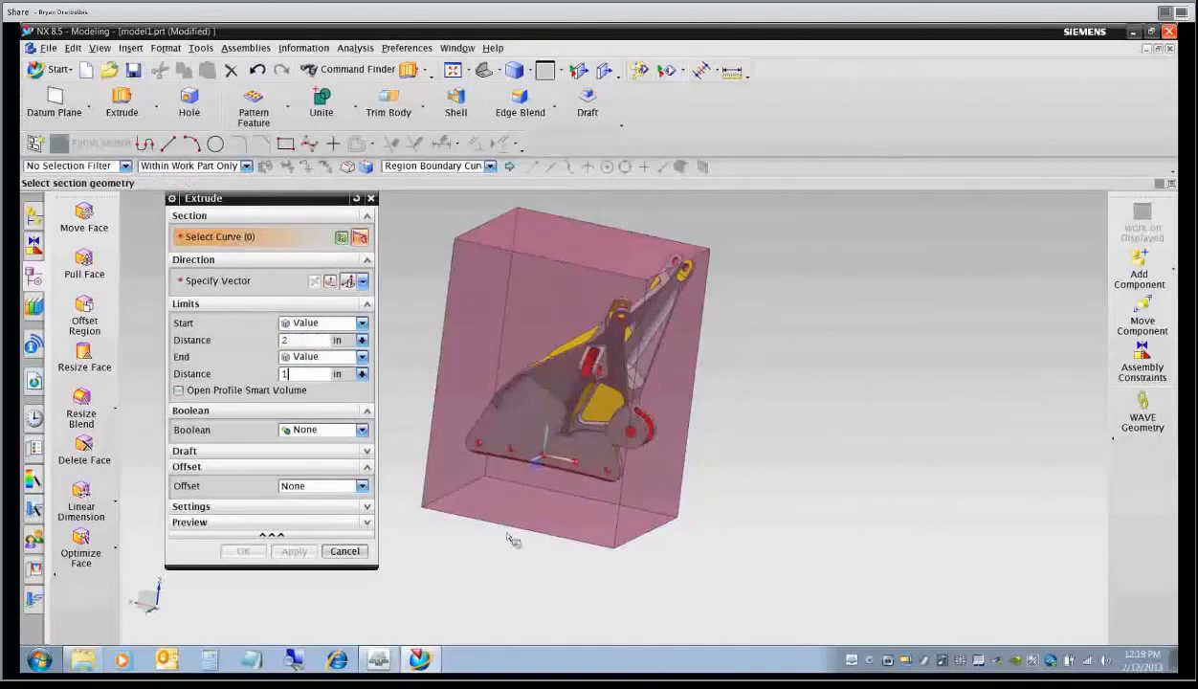
Use the stock block's bottom face as the extrusion's section and reverse the direction so it runs up into the block.
middle_drag(505, 541, 450, 535)
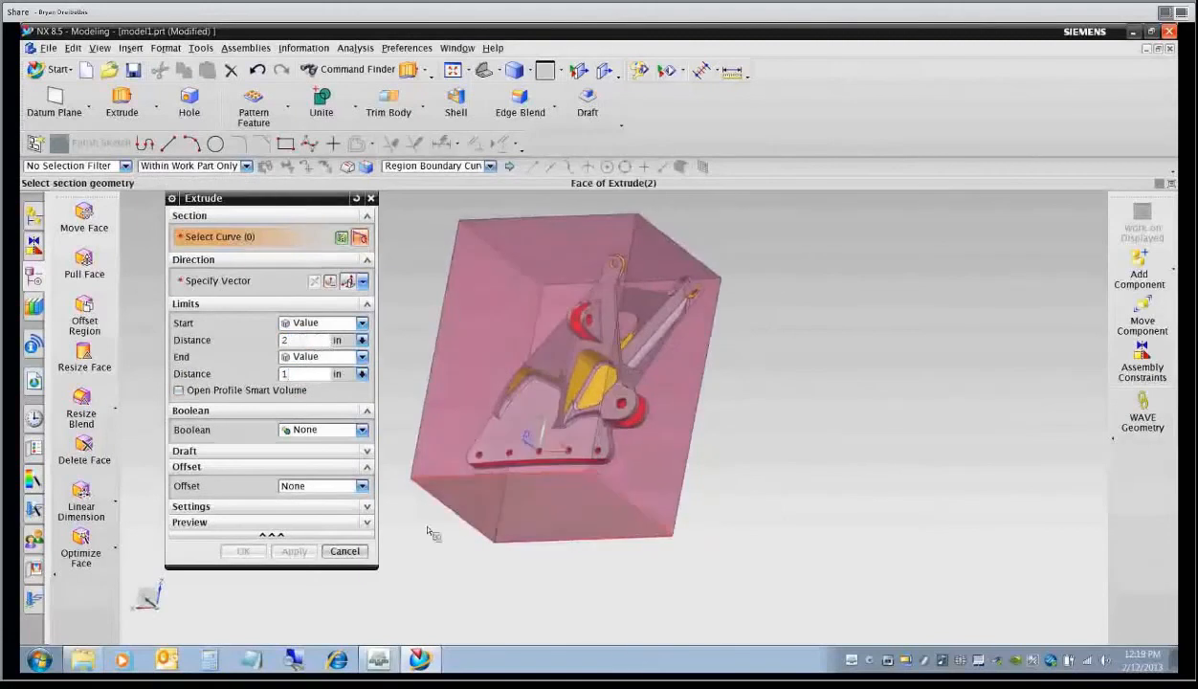
click(483, 514)
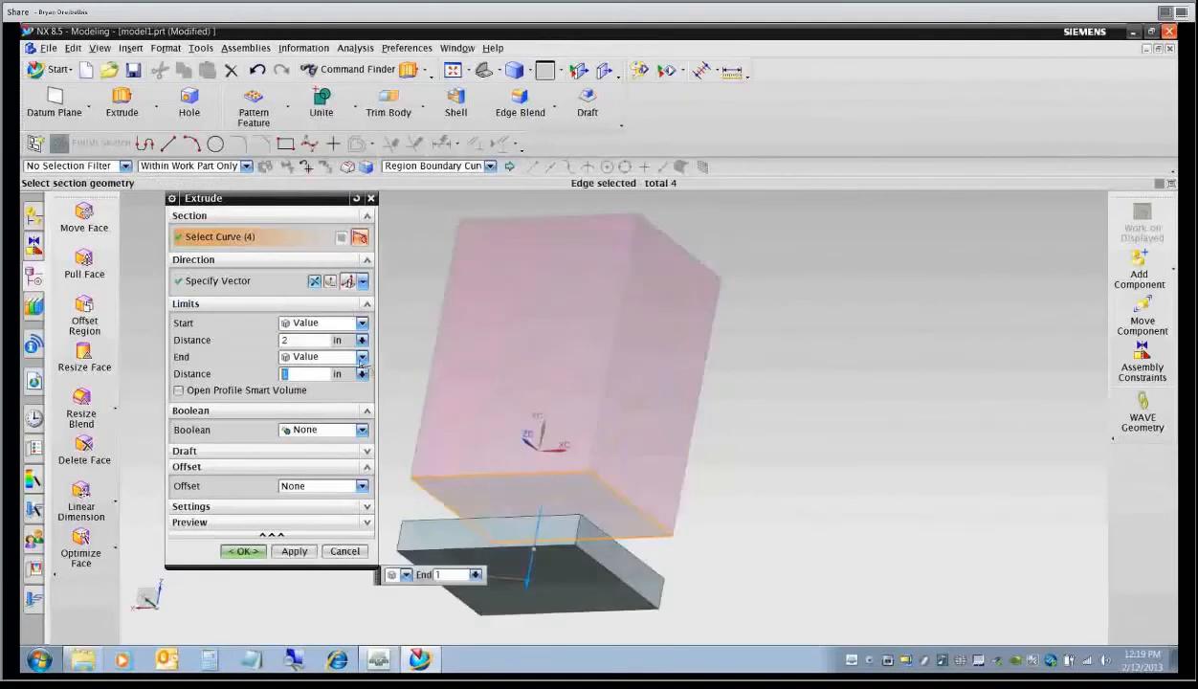
click(313, 281)
middle_drag(453, 520, 473, 564)
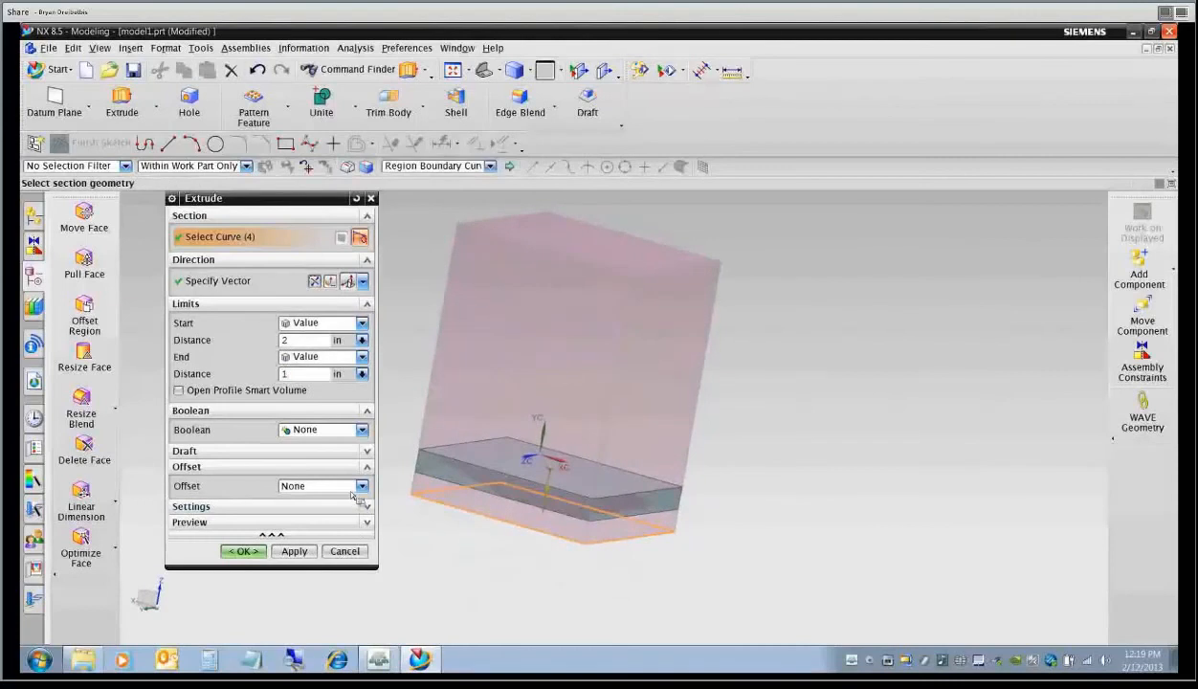
Cut a clamping groove around the block's base with a two-sided offset from -0.625 to 0.1 in and Boolean Subtract.
click(340, 532)
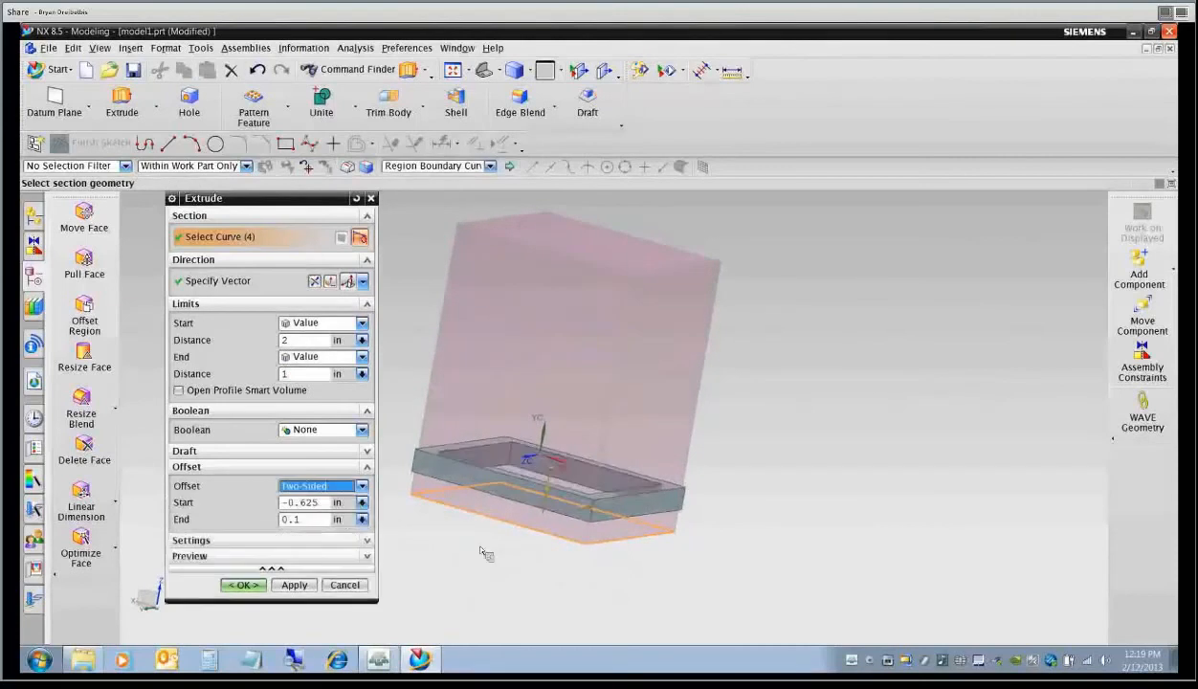
middle_drag(478, 548, 475, 574)
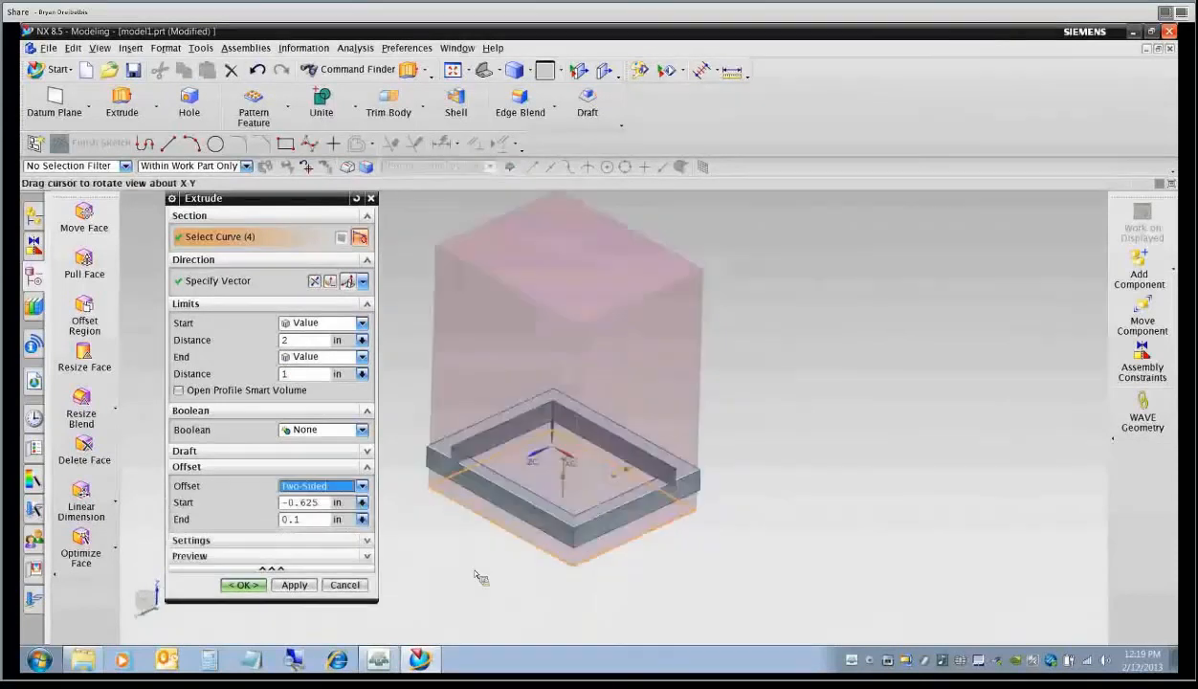
click(357, 432)
click(341, 470)
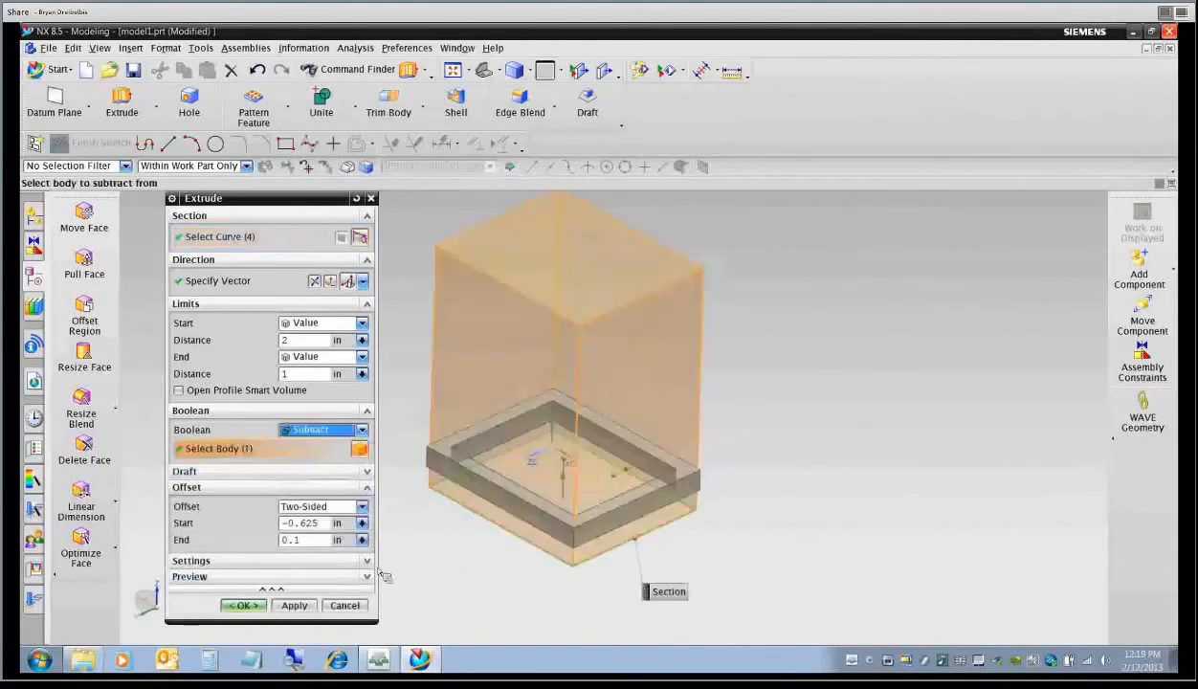
click(243, 605)
mouse_move(447, 466)
middle_down()
mouse_move(417, 442)
mouse_move(491, 442)
mouse_move(462, 453)
middle_up()
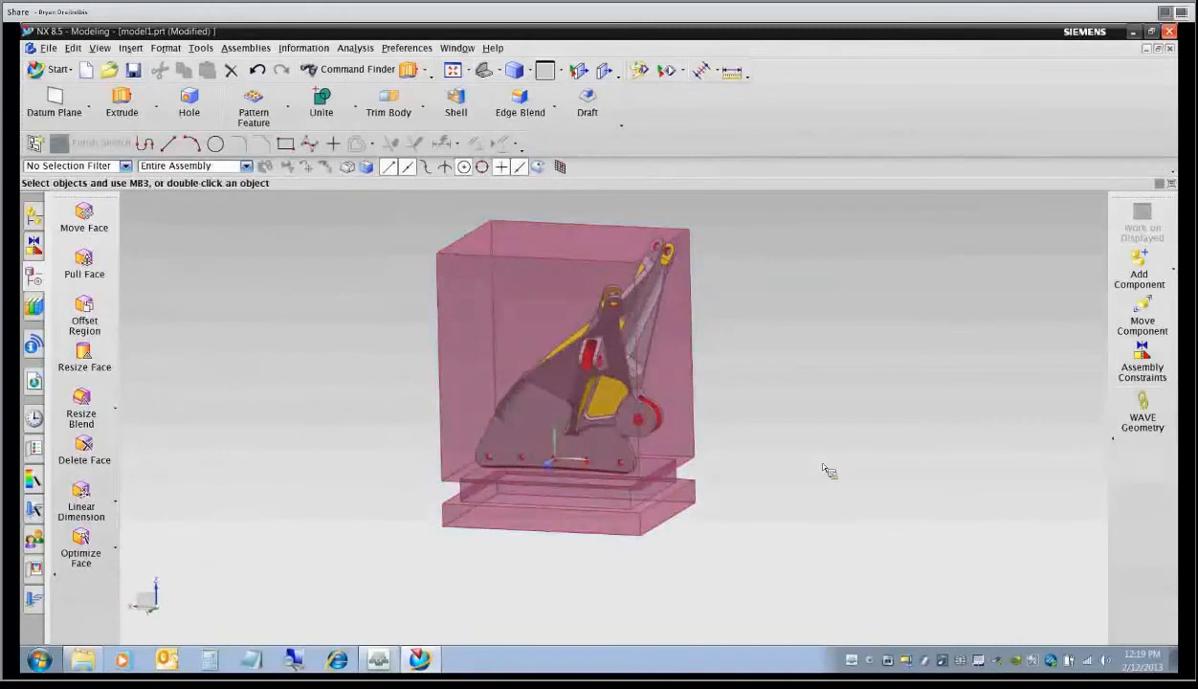
shift+middle_drag(703, 414, 709, 434)
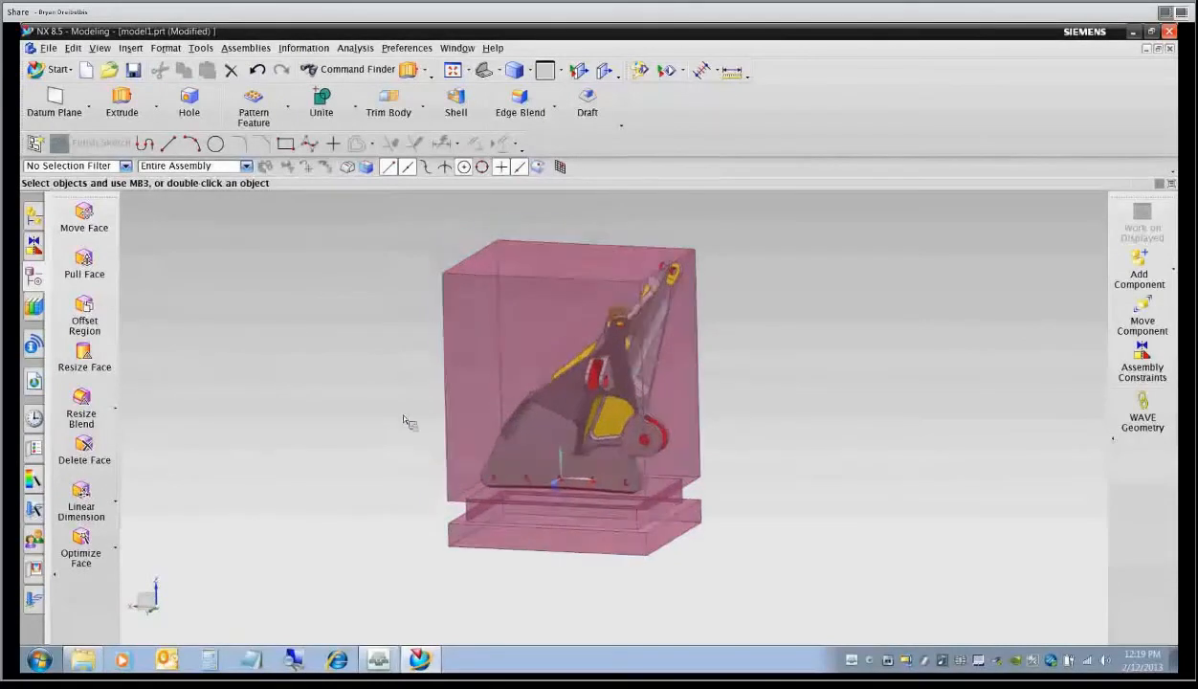
middle_drag(404, 428, 729, 420)
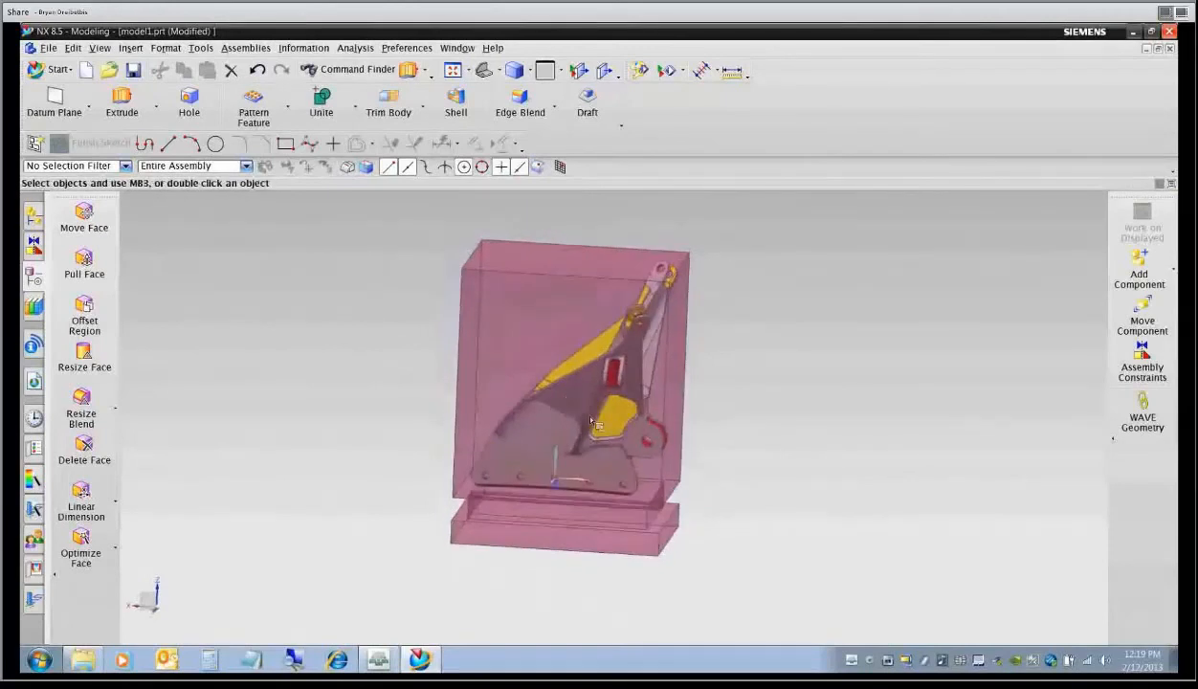
shift+middle_drag(411, 420, 442, 421)
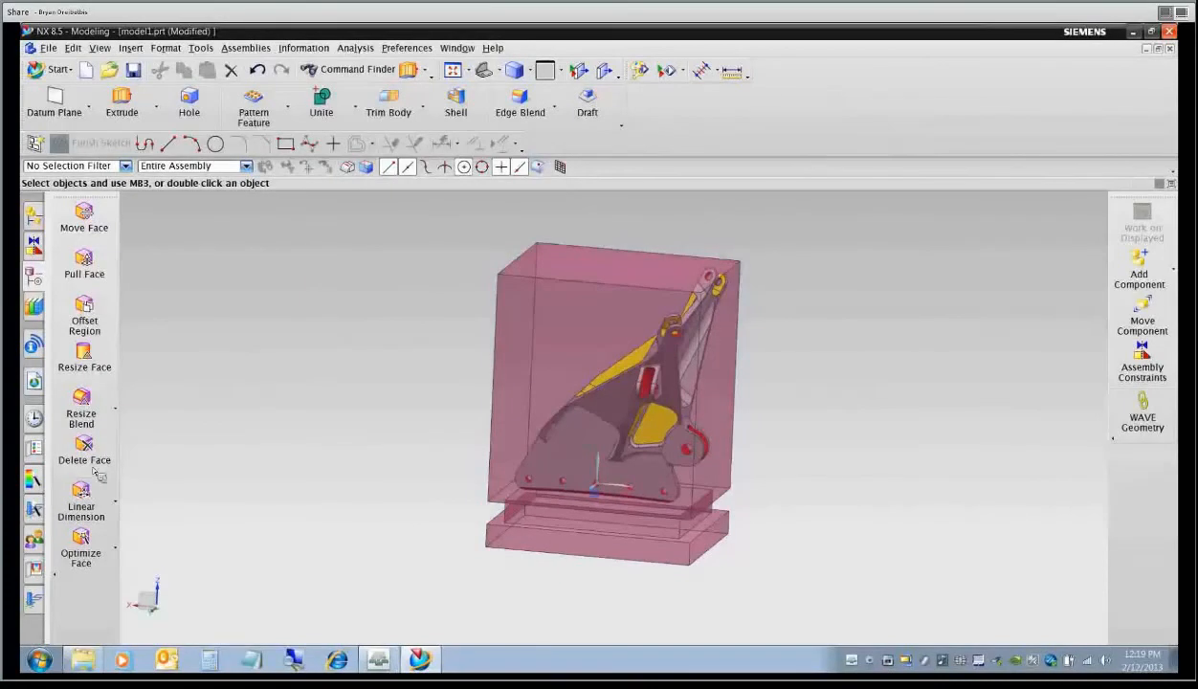
Create a new manufacturing setup, model1_setup_1.prt, for this model from the Multi-Axis (Express) template in inches.
click(33, 381)
scroll(134, 550, down, 1)
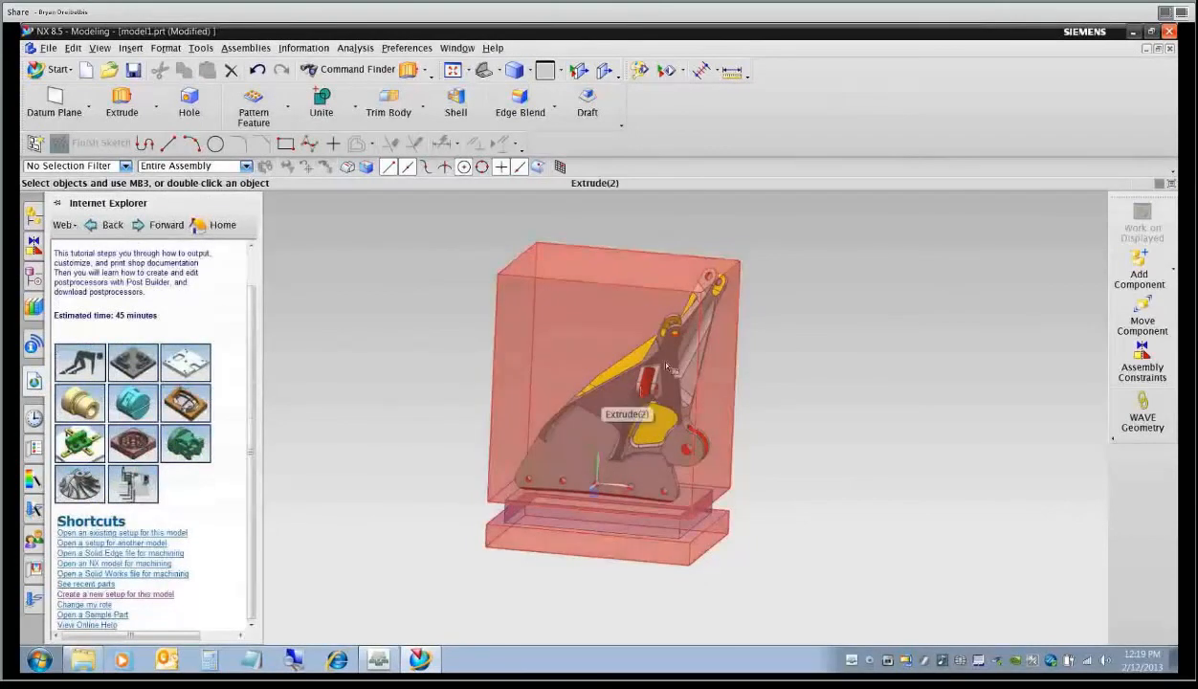
click(134, 593)
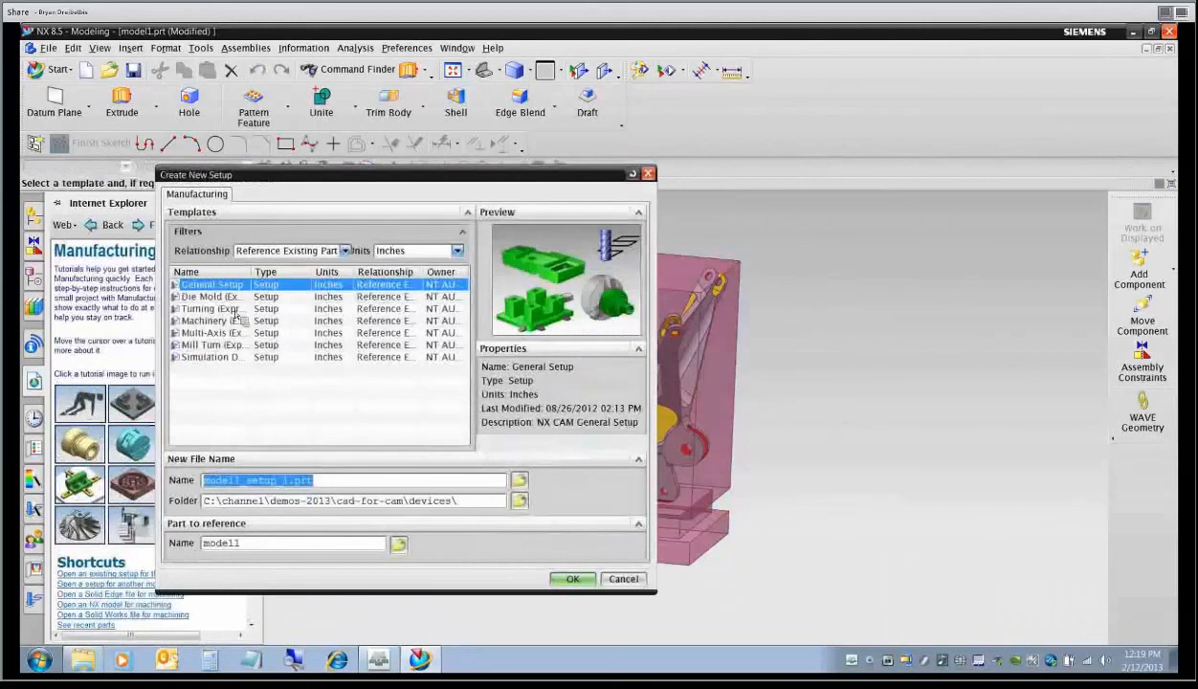
click(286, 334)
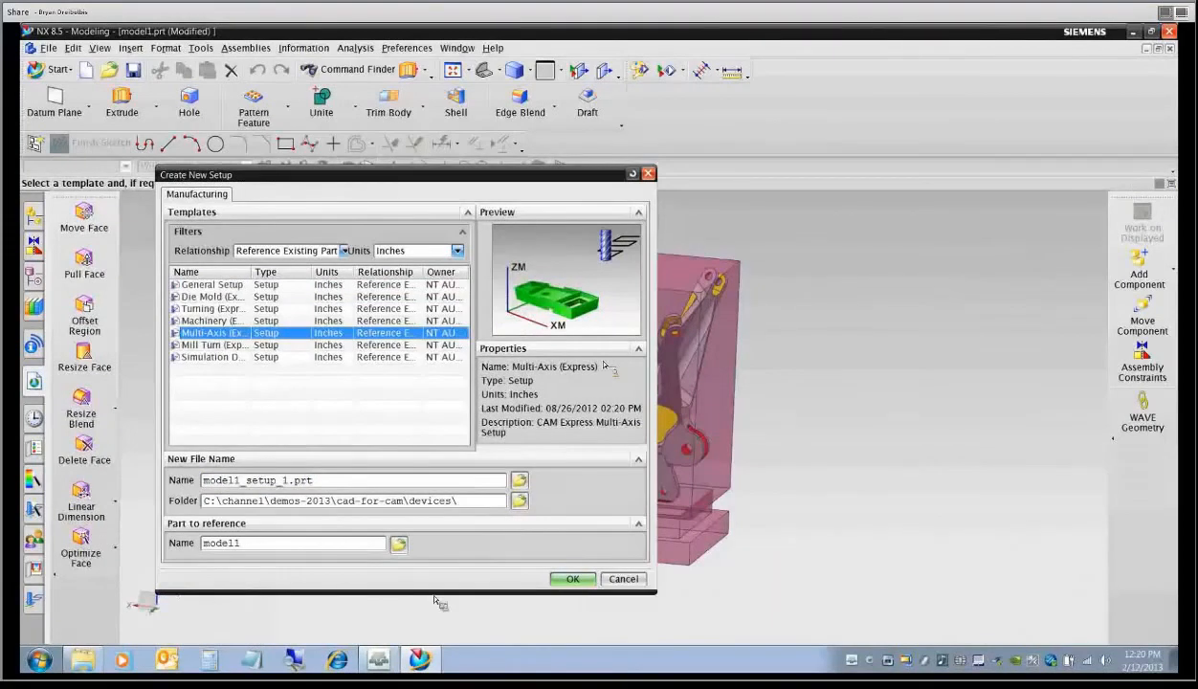
click(573, 580)
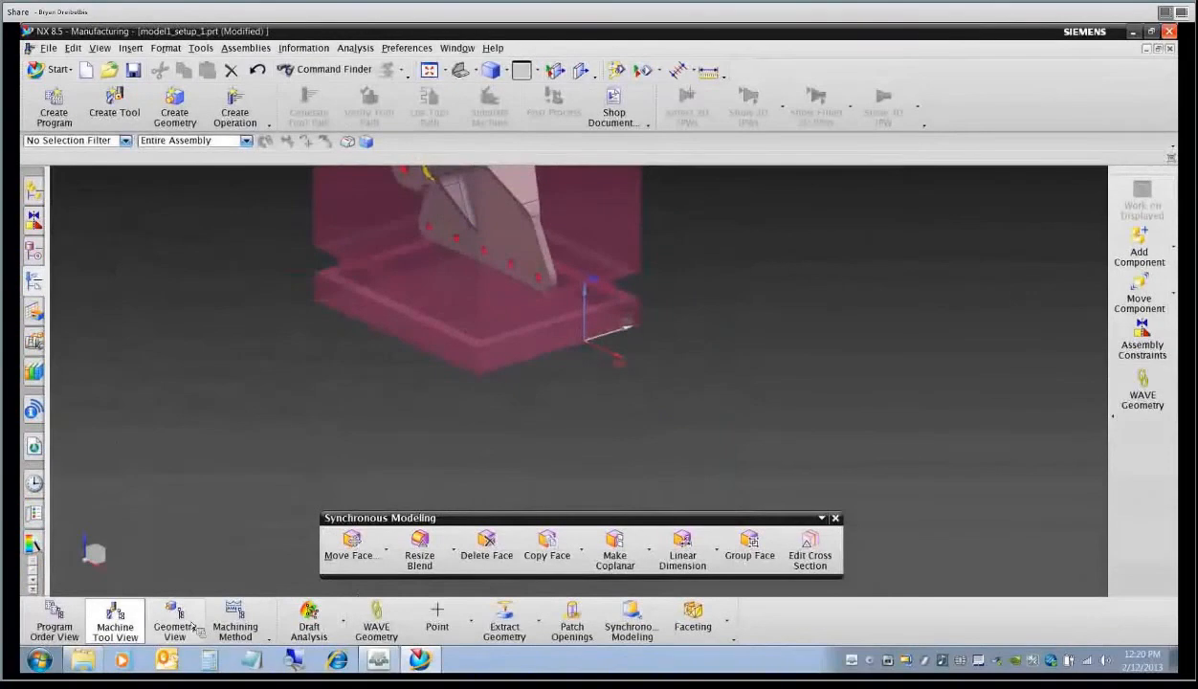
Edit GENERIC_MACHINE in the machine tool view and turn off Retrieve Tool Pocket Information.
click(114, 624)
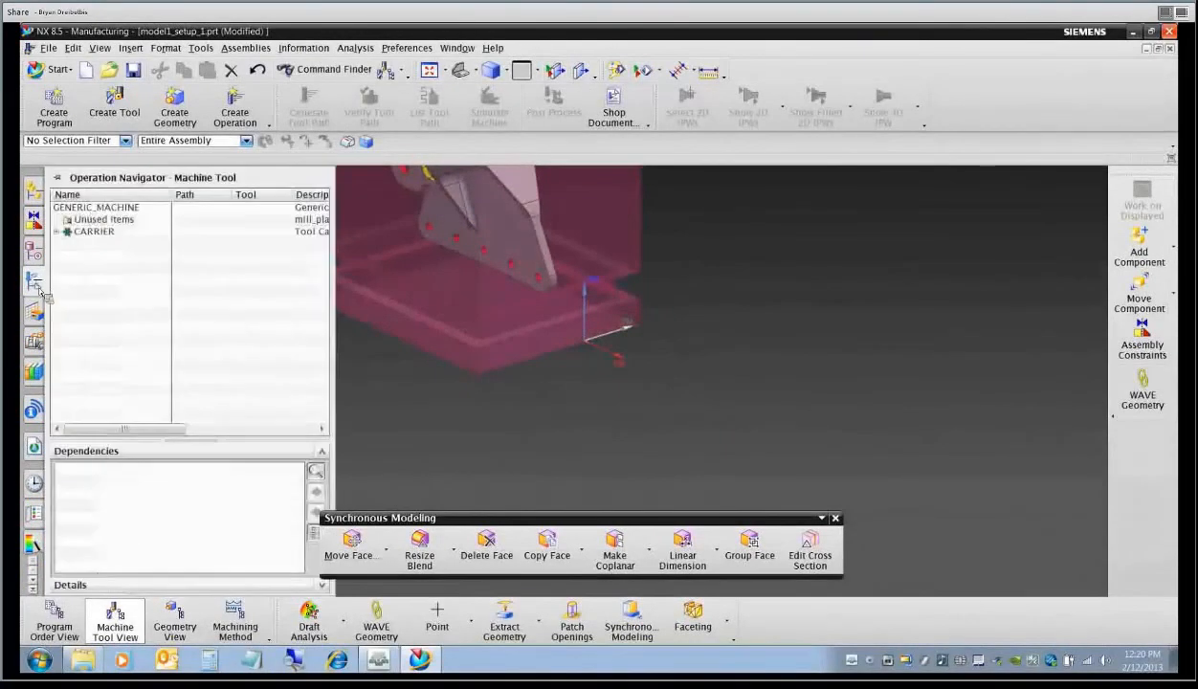
right_click(89, 209)
click(118, 222)
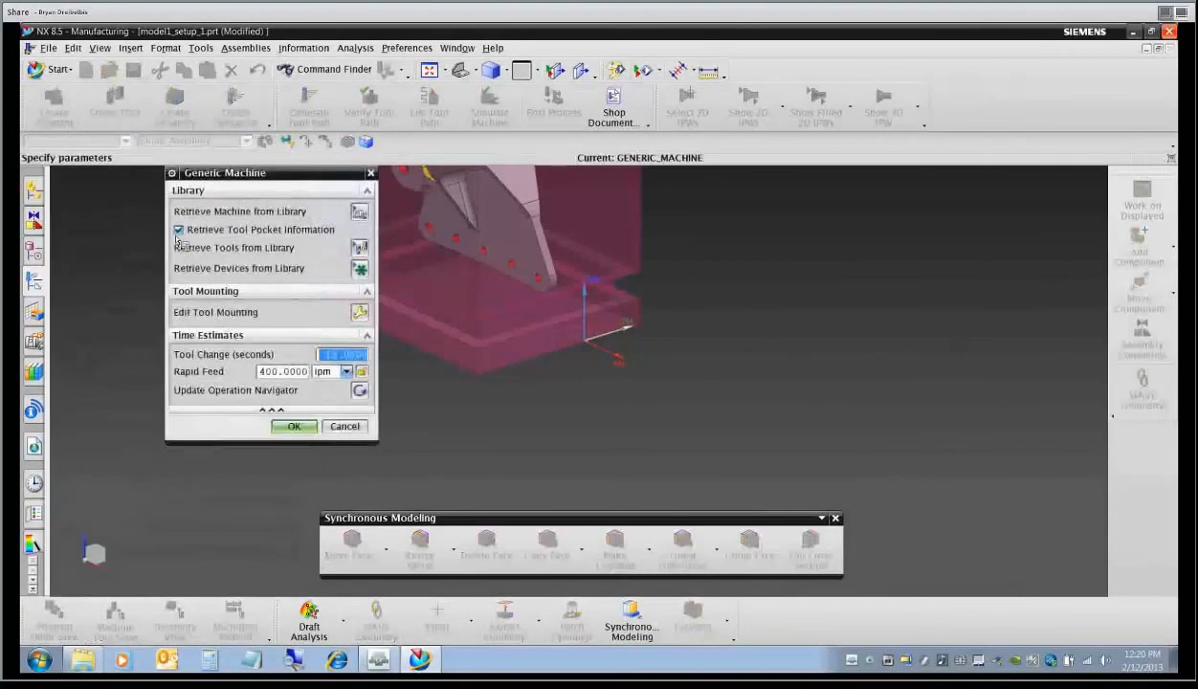
click(182, 232)
click(295, 425)
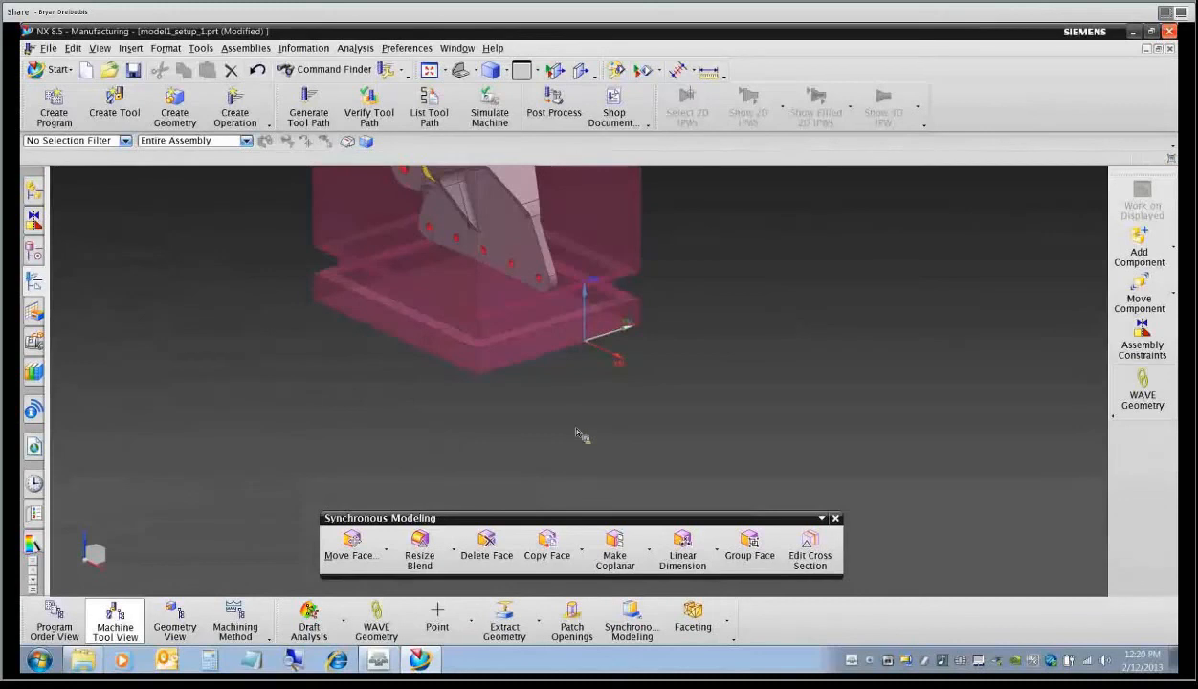
middle_drag(586, 418, 554, 405)
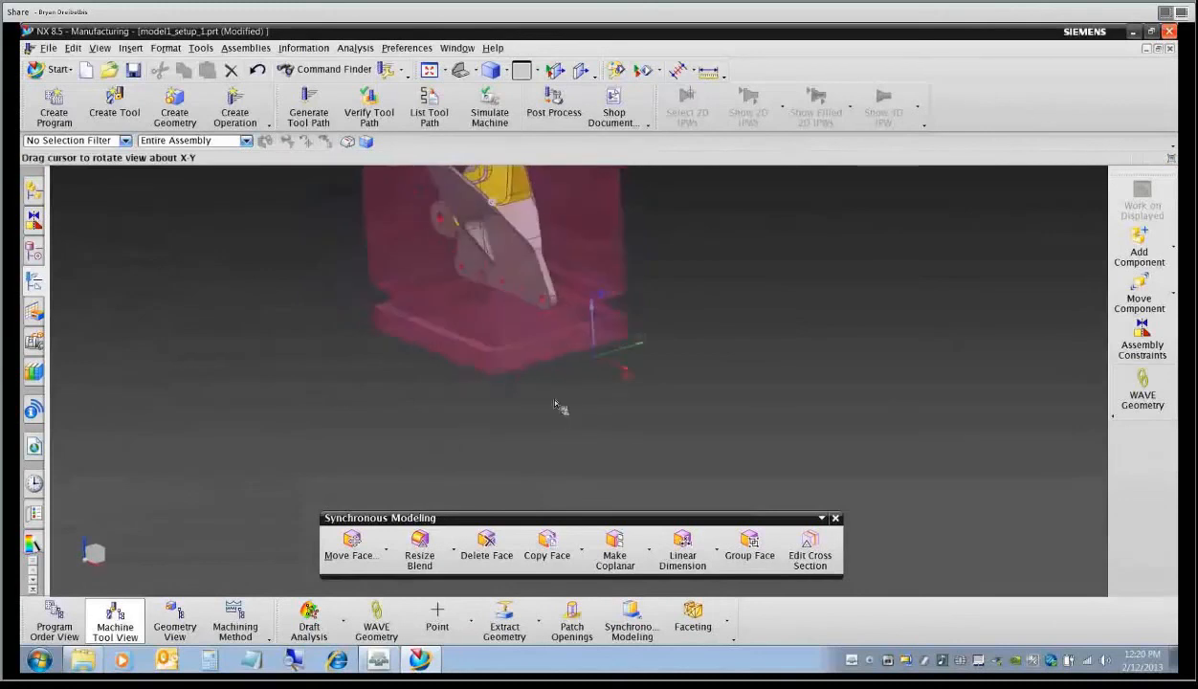
click(125, 623)
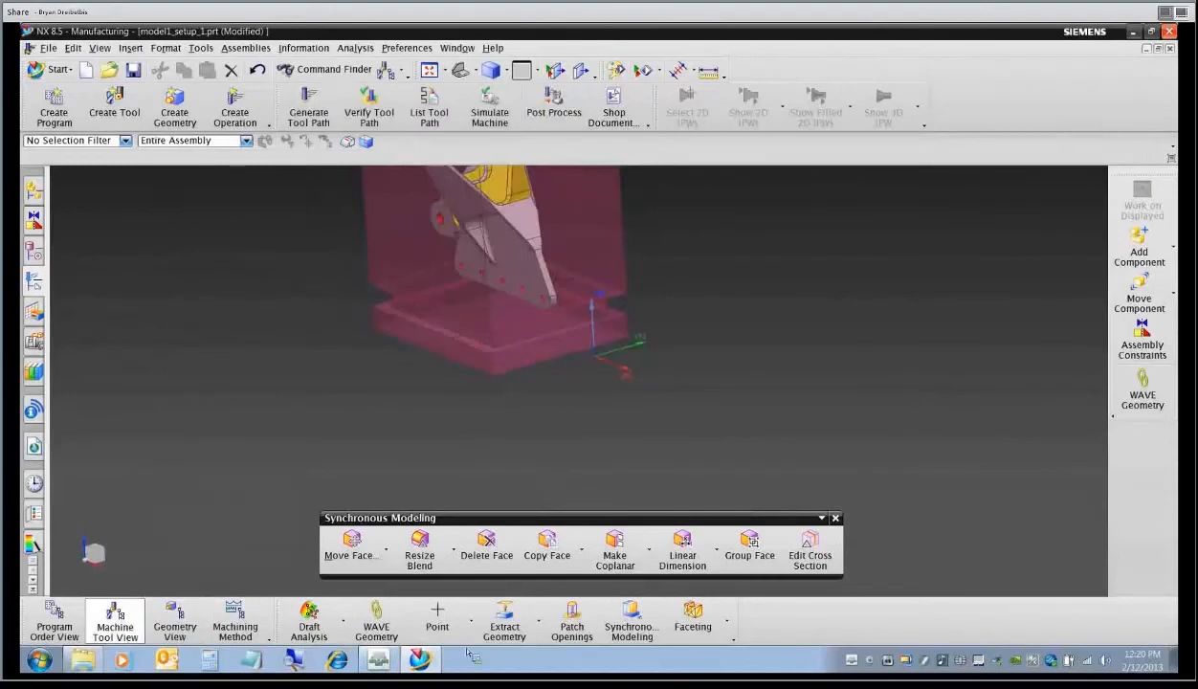
click(418, 660)
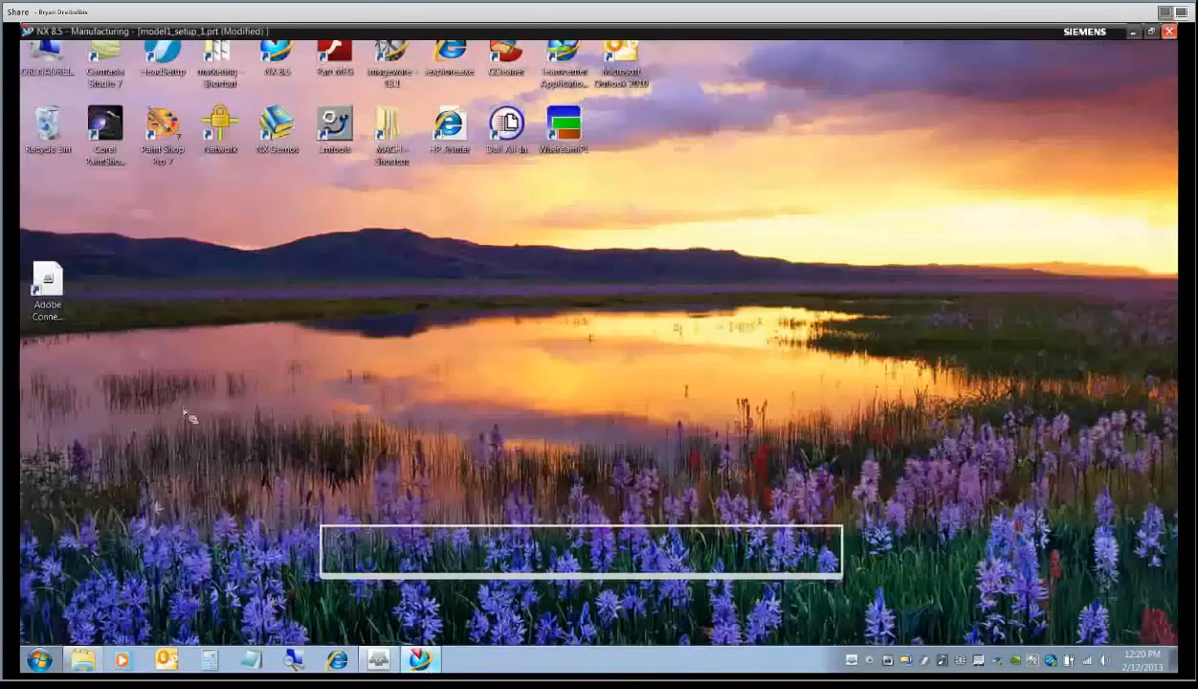
key(alt+Tab)
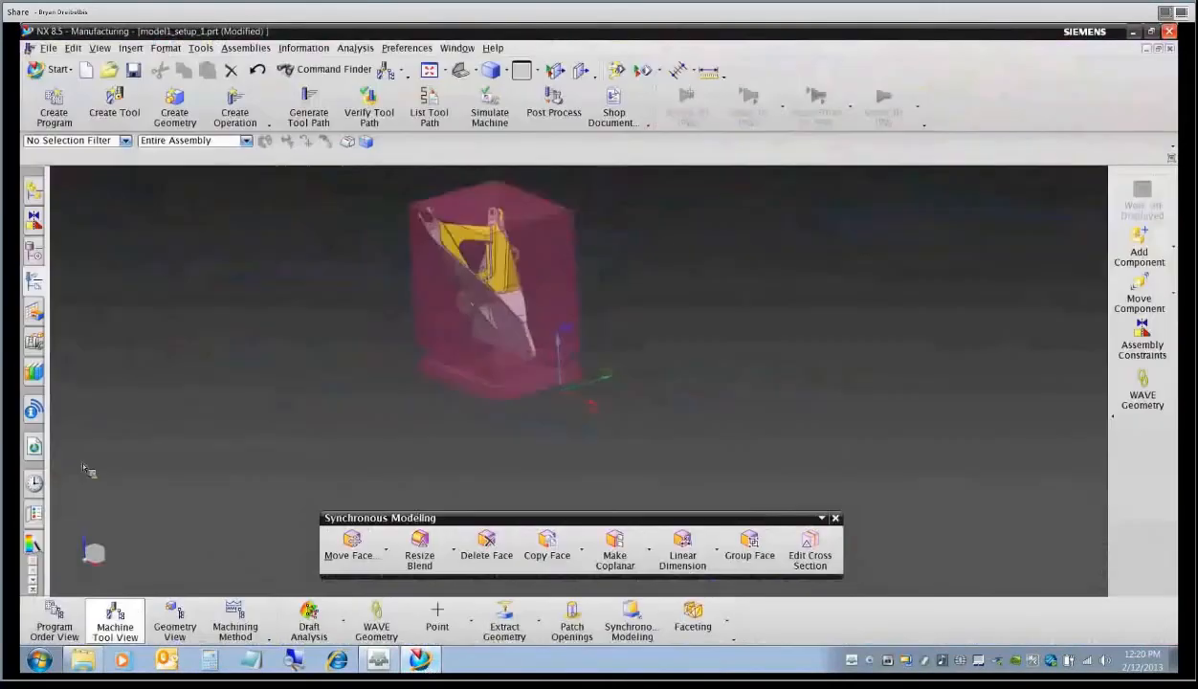
Edit GENERIC_MACHINE in the machine tool view and search the machine library for machines of class MILL.
click(34, 282)
right_click(109, 207)
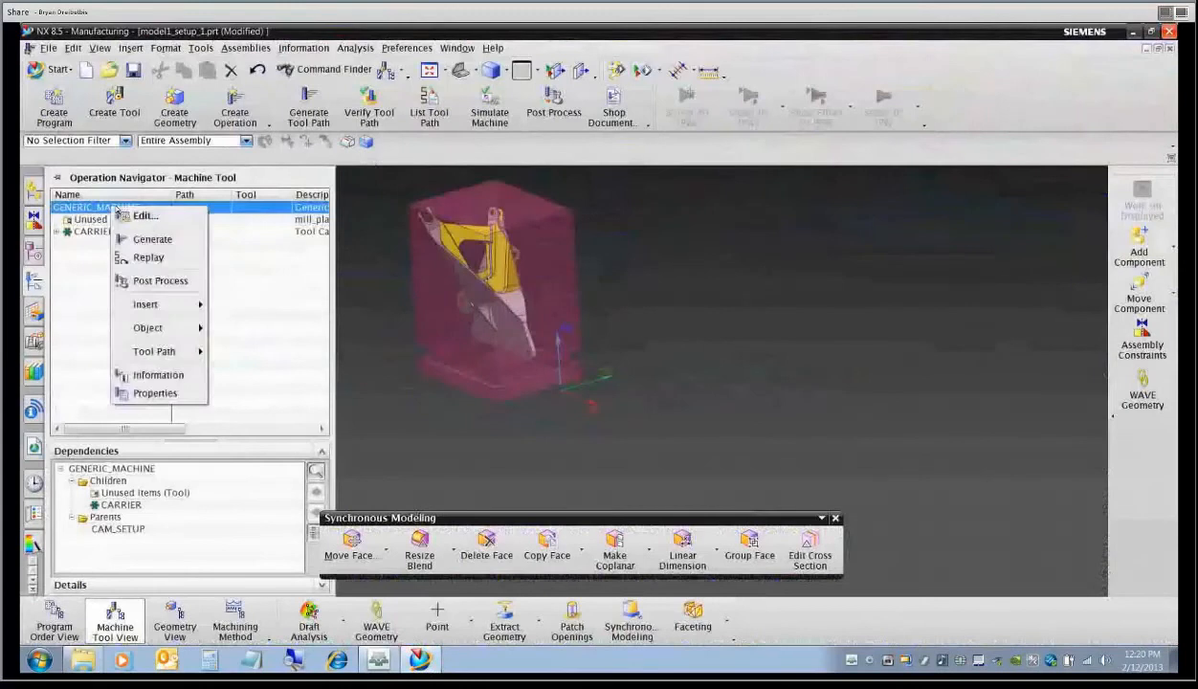
click(134, 212)
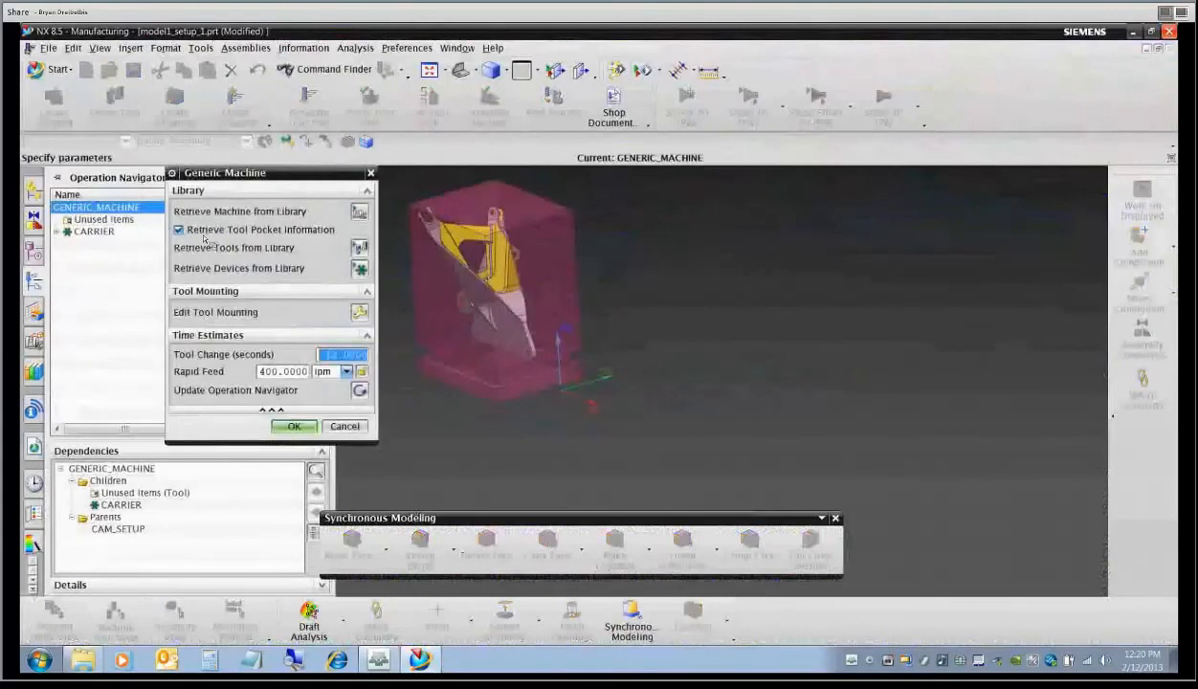
click(358, 212)
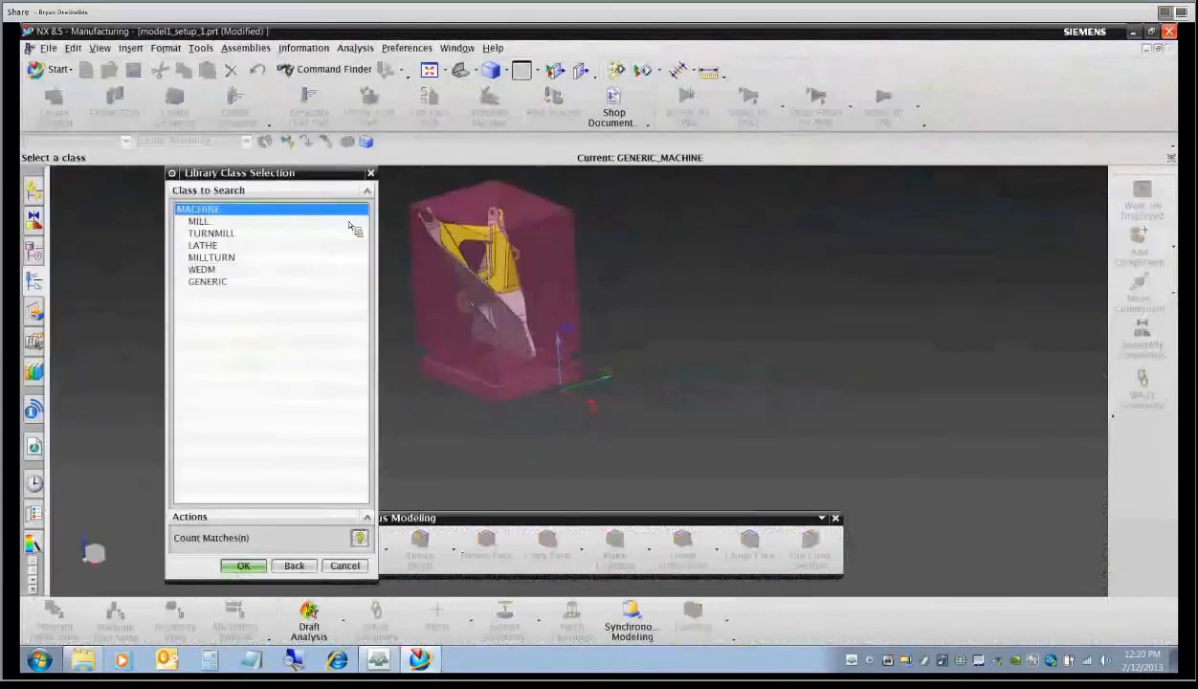
click(205, 221)
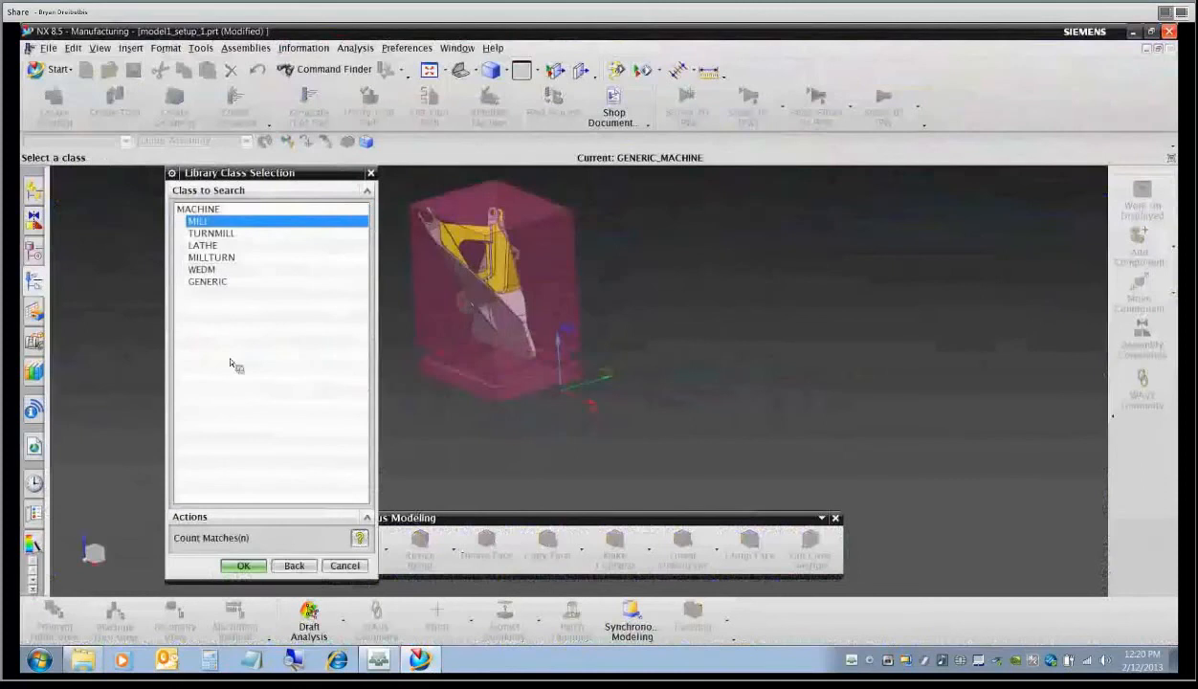
click(243, 565)
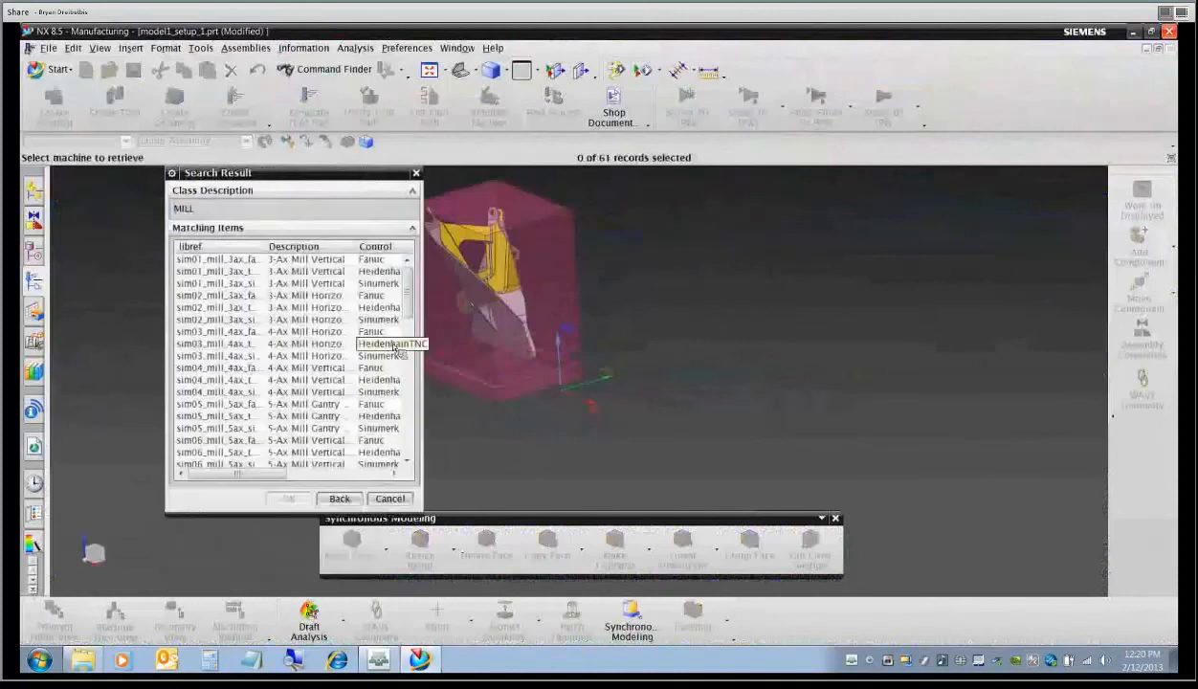
Widen the search results to read the full machine names and retrieve the inch machine sim14_mill_5ax_fanuc_in.
drag(427, 350, 562, 350)
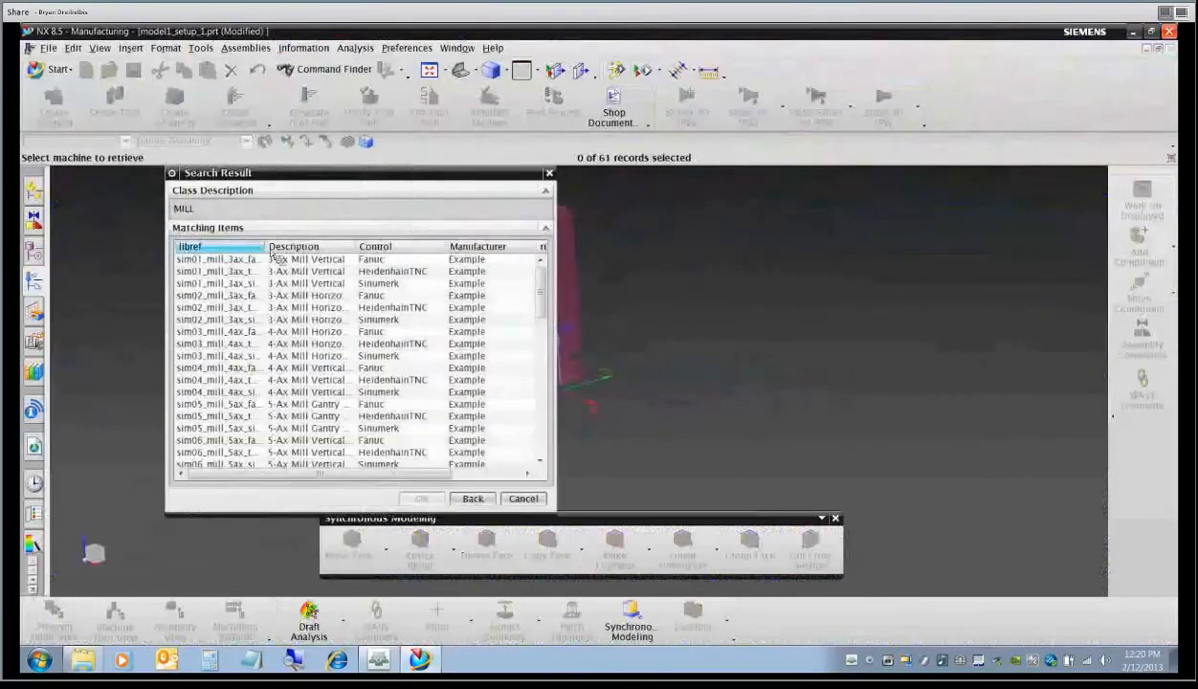
scroll(316, 299, down, 3)
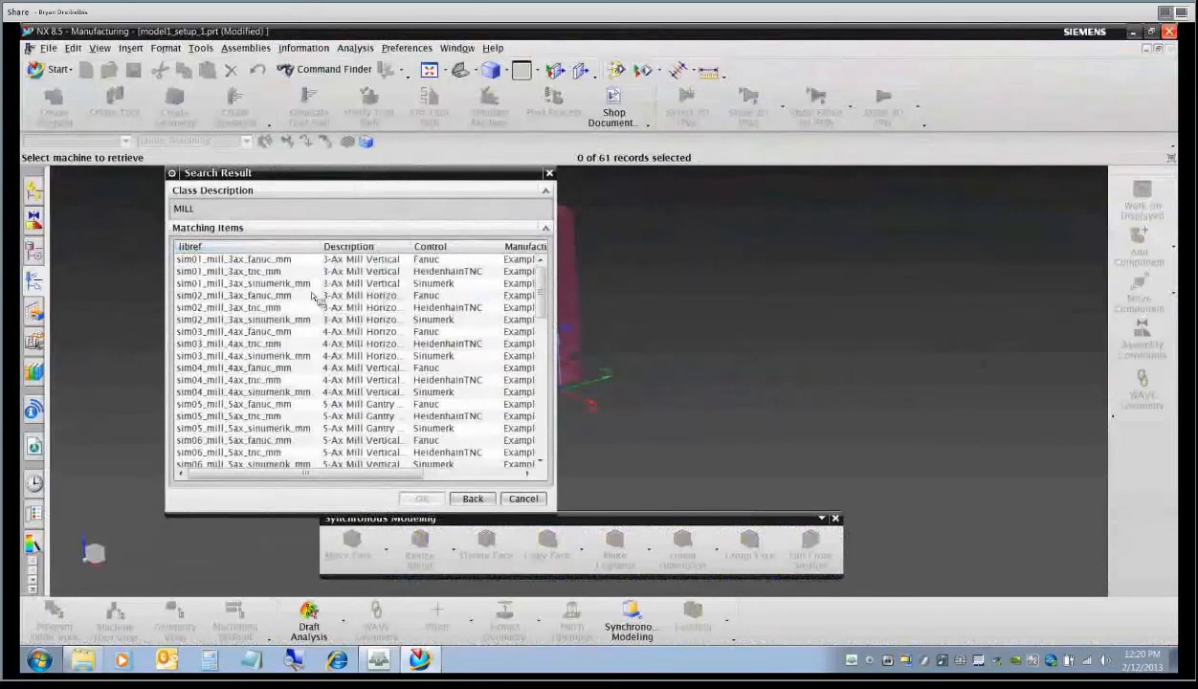
scroll(296, 372, up, 3)
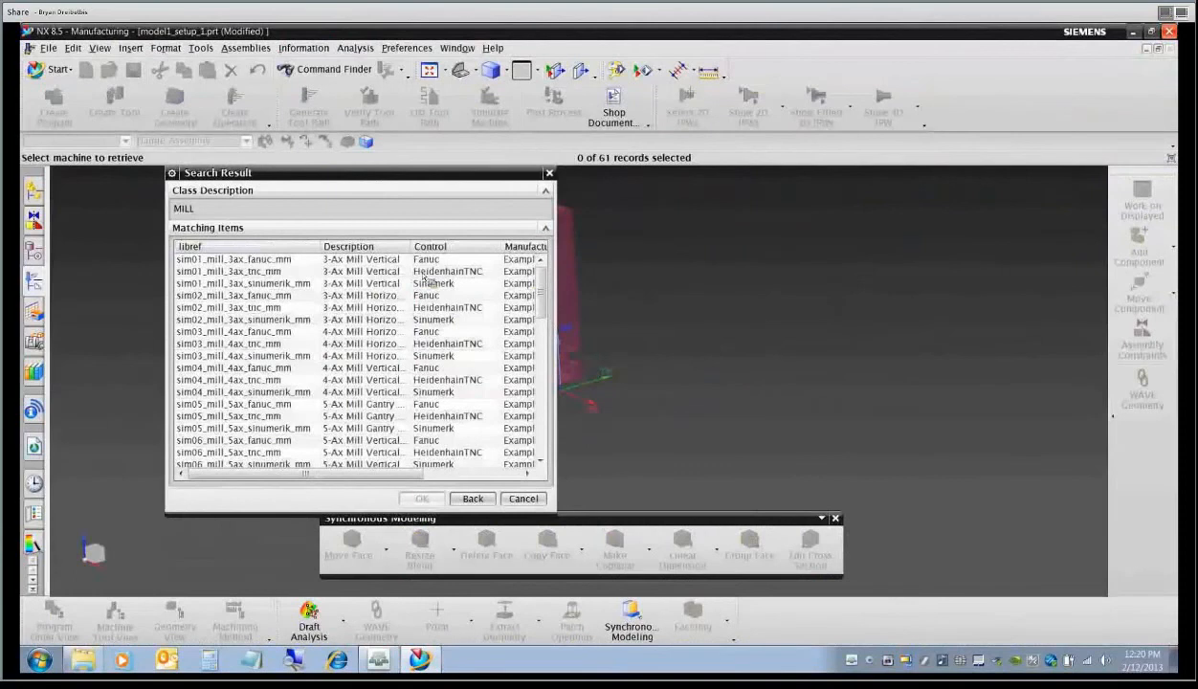
scroll(258, 435, down, 15)
click(257, 430)
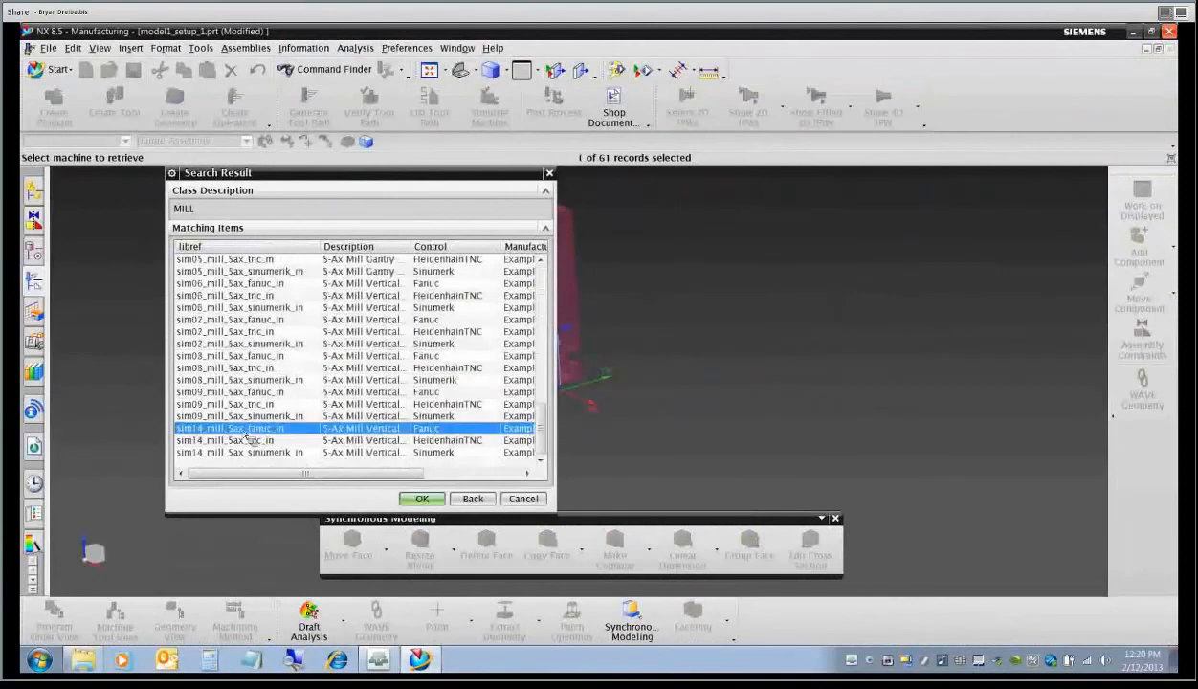
click(419, 499)
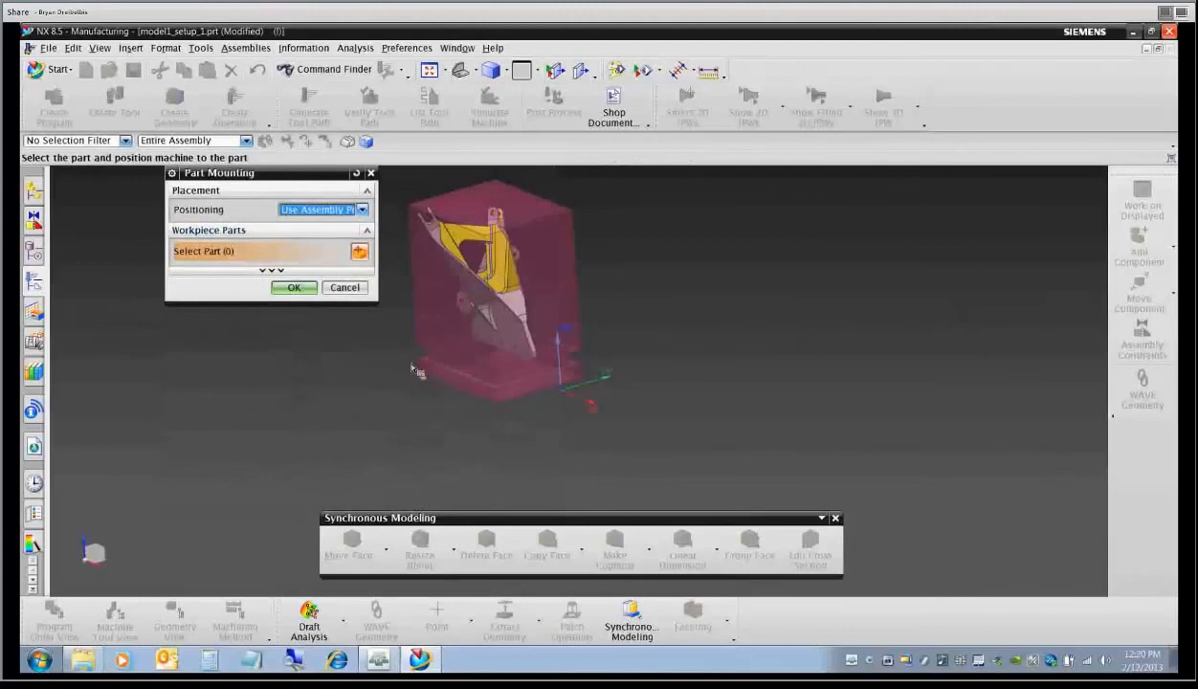
Select the MODEL1 component as the workpiece part and set its positioning to Use Part Mount Junction.
middle_drag(409, 362, 421, 314)
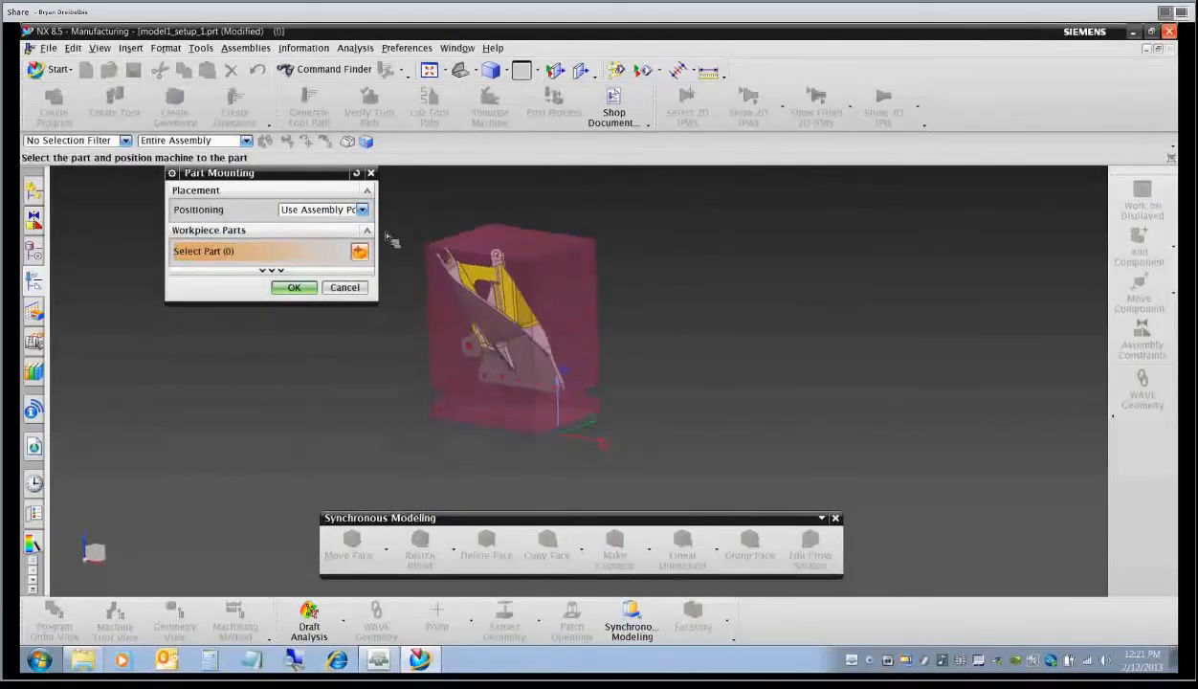
click(430, 288)
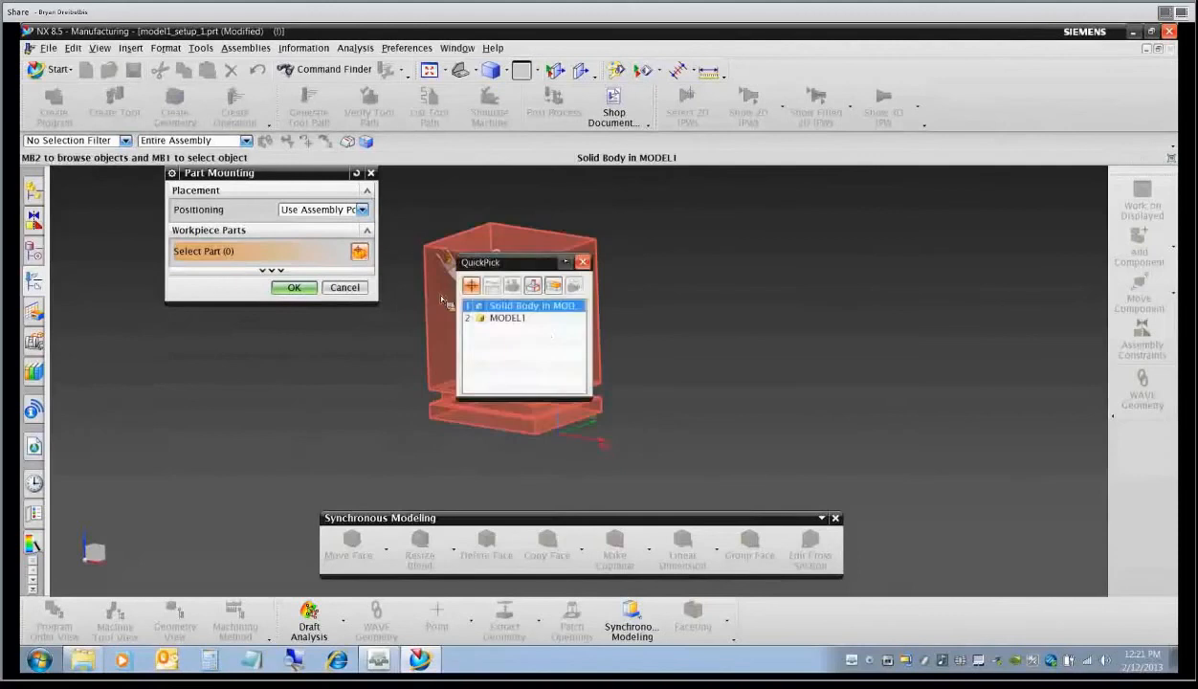
click(535, 319)
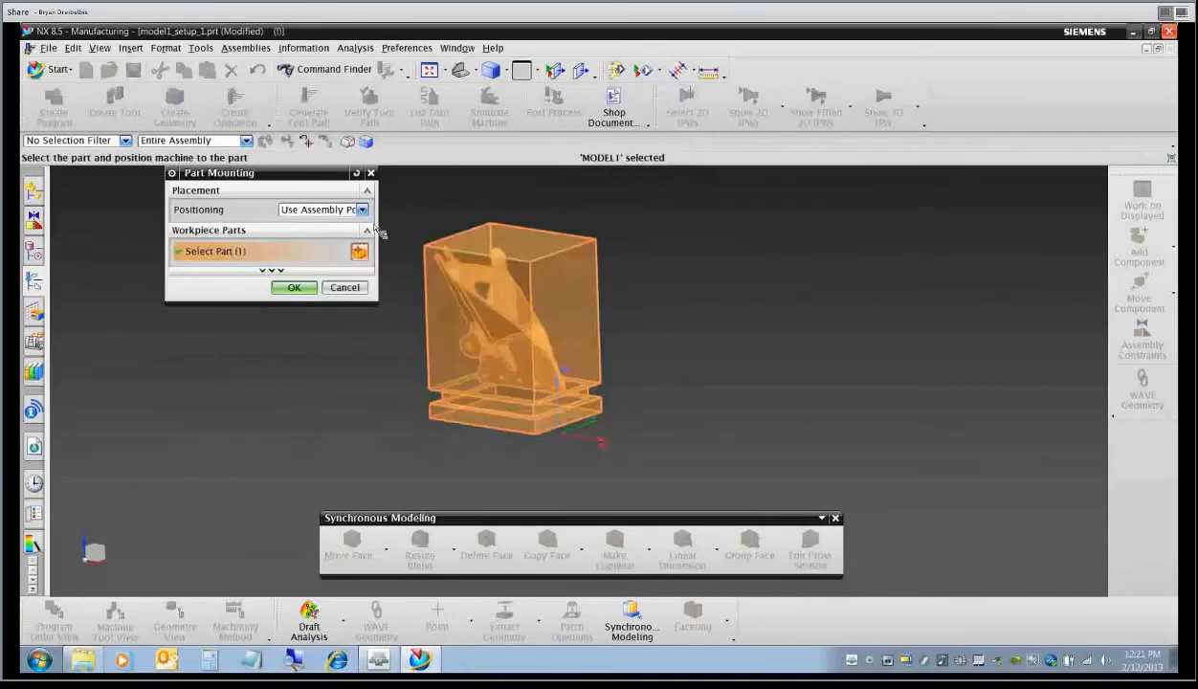
click(362, 209)
click(354, 235)
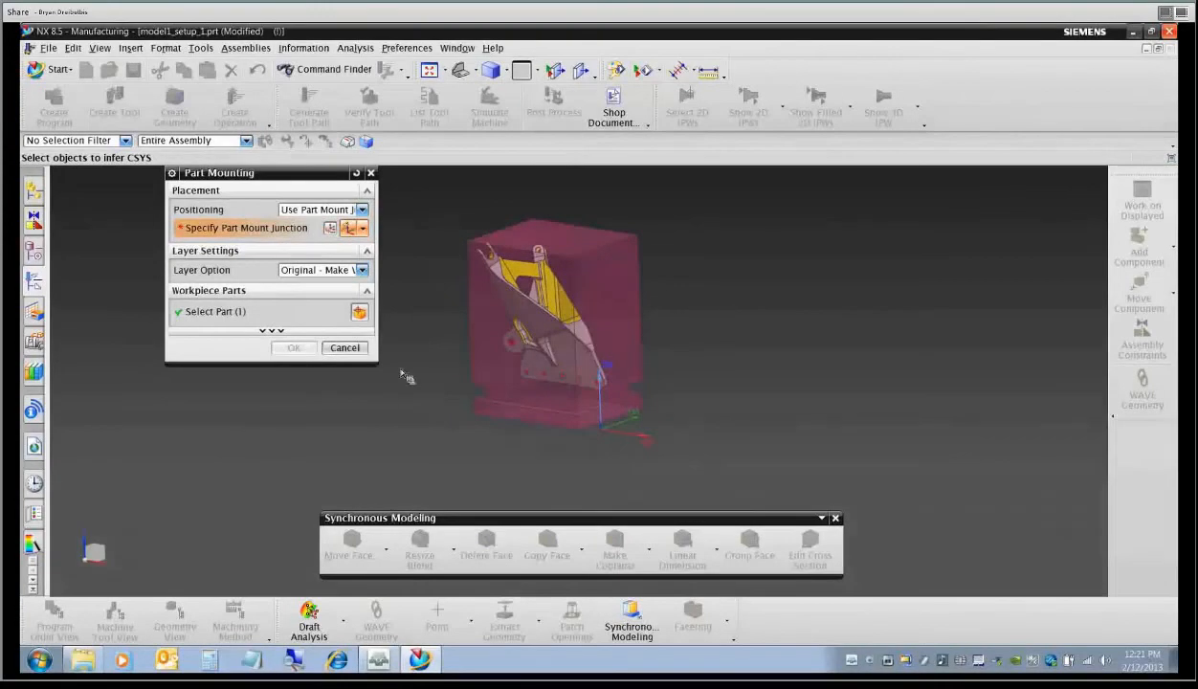
Define the part mount junction with a dynamic CSYS, allow selection in the Entire Assembly, and move the origin to a bottom corner of the block.
click(329, 228)
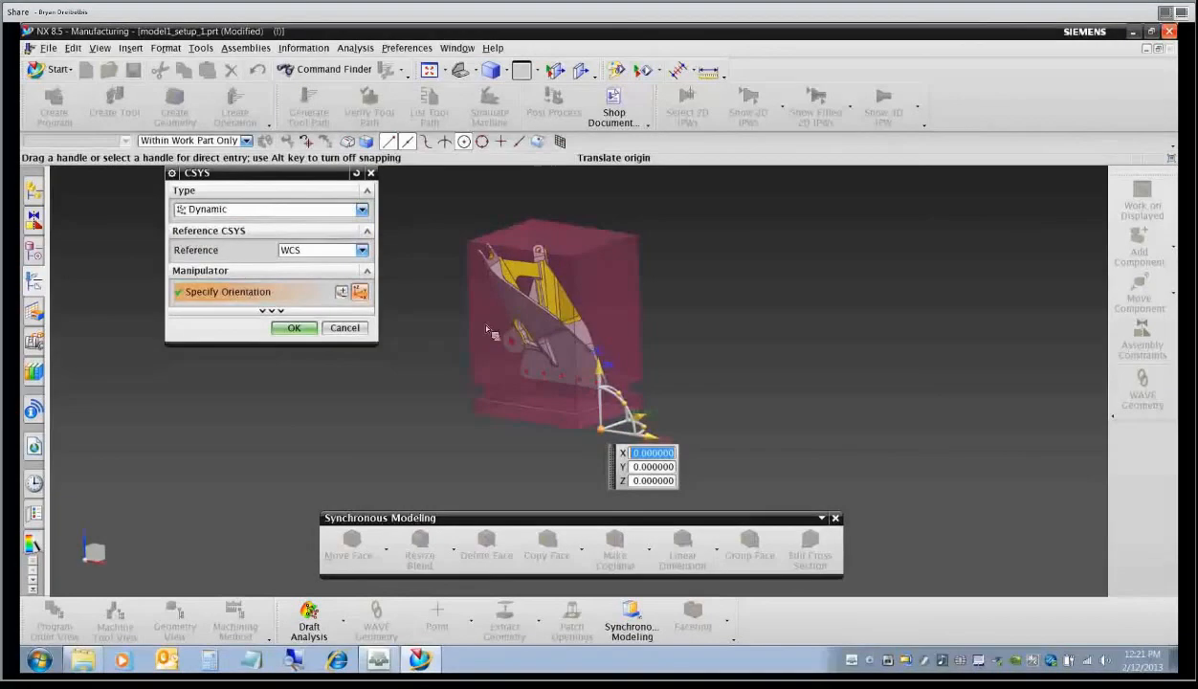
click(245, 140)
click(172, 151)
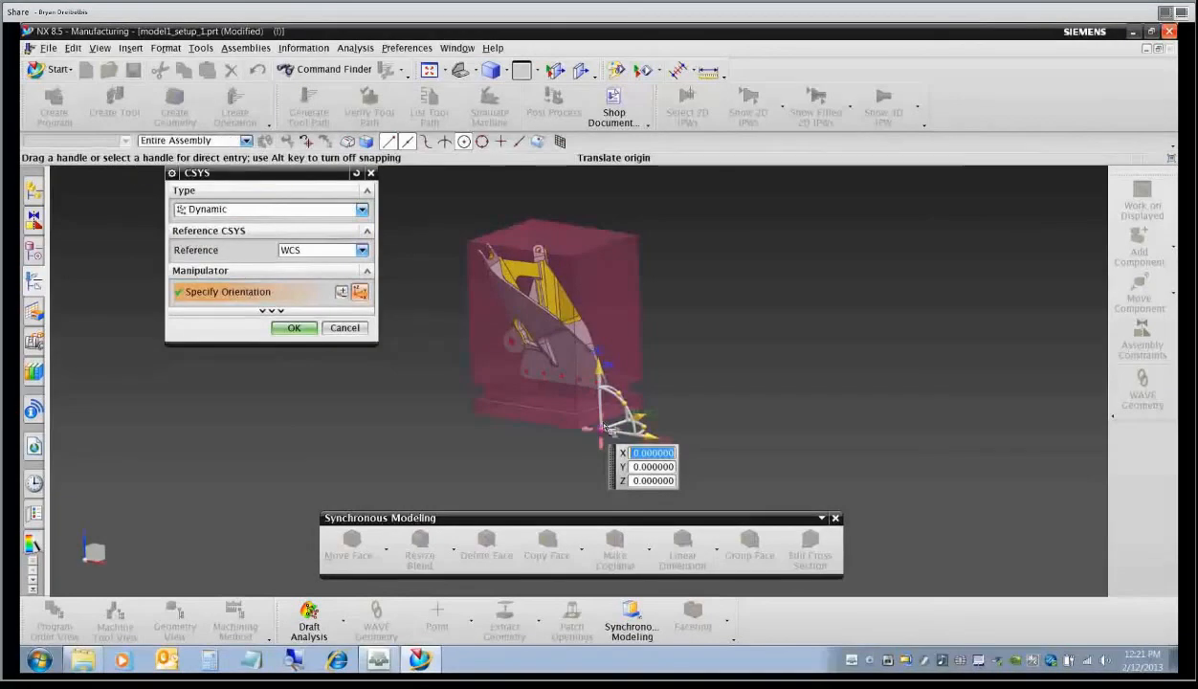
drag(601, 429, 471, 417)
click(471, 417)
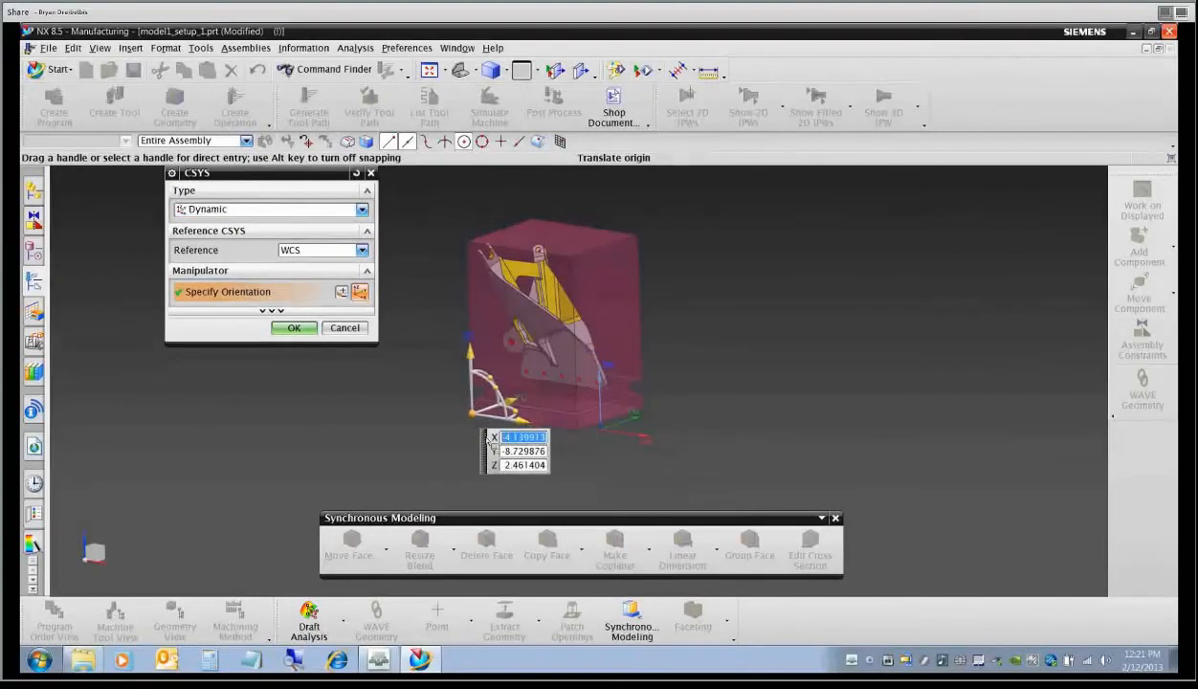
Place the junction origin at the centre of the block's bottom face using Between Two Points at 50% across diagonally opposite corners.
click(342, 291)
click(268, 208)
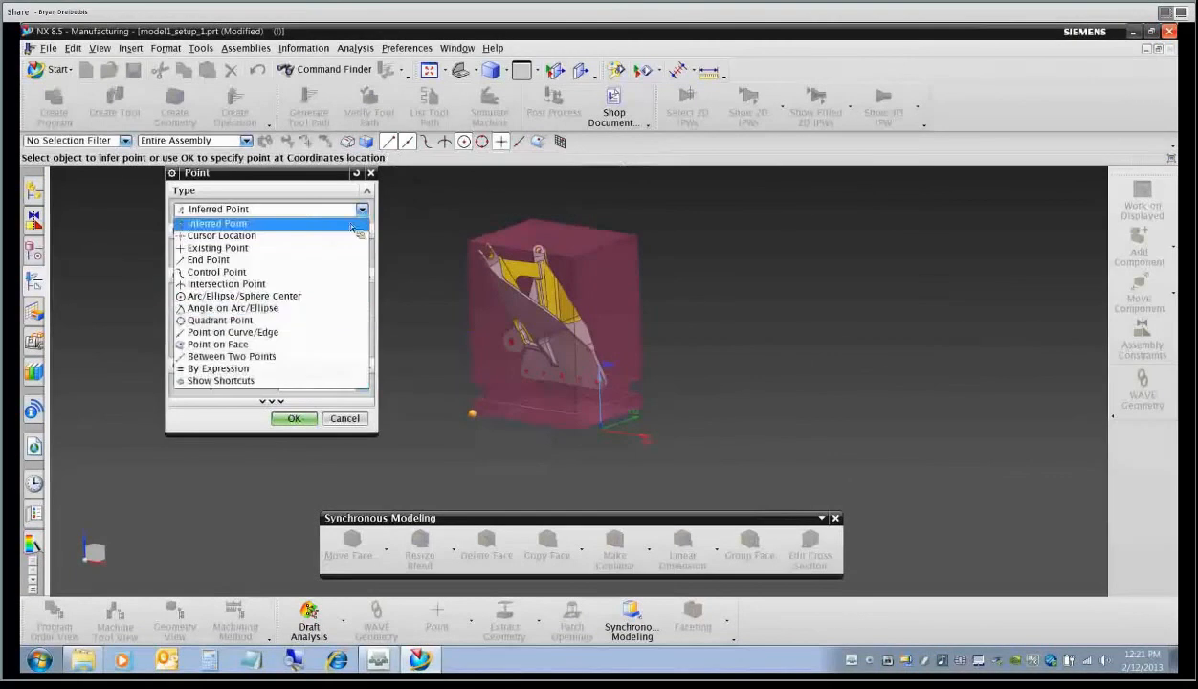
click(258, 356)
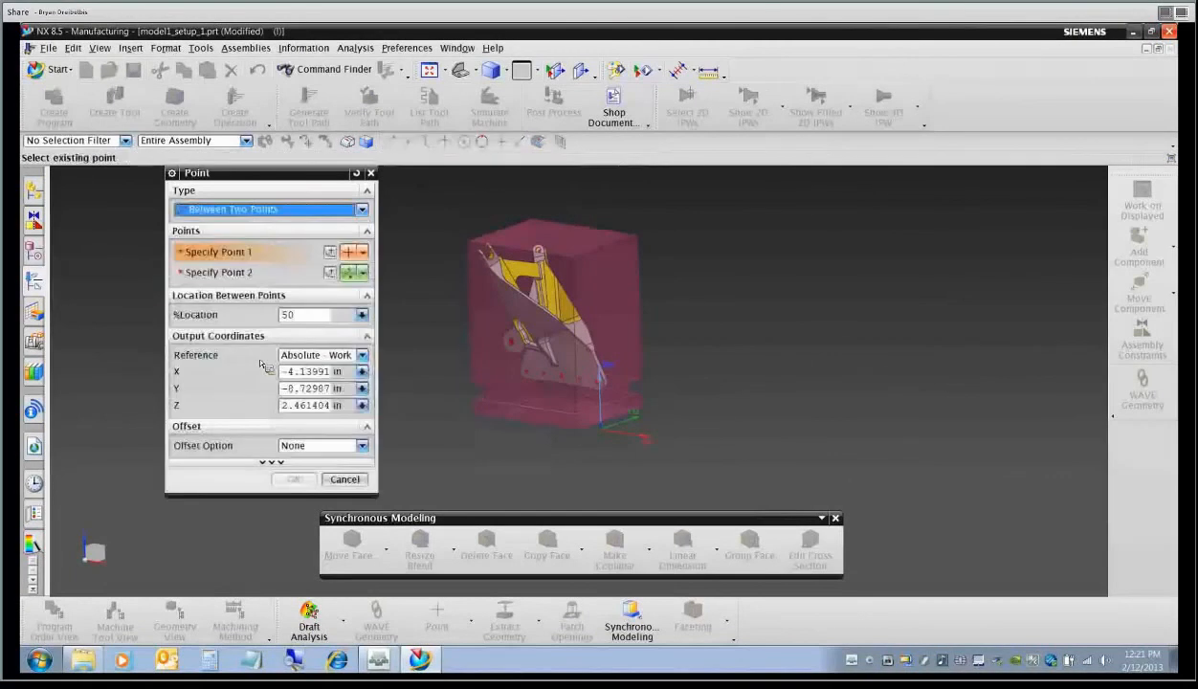
click(353, 272)
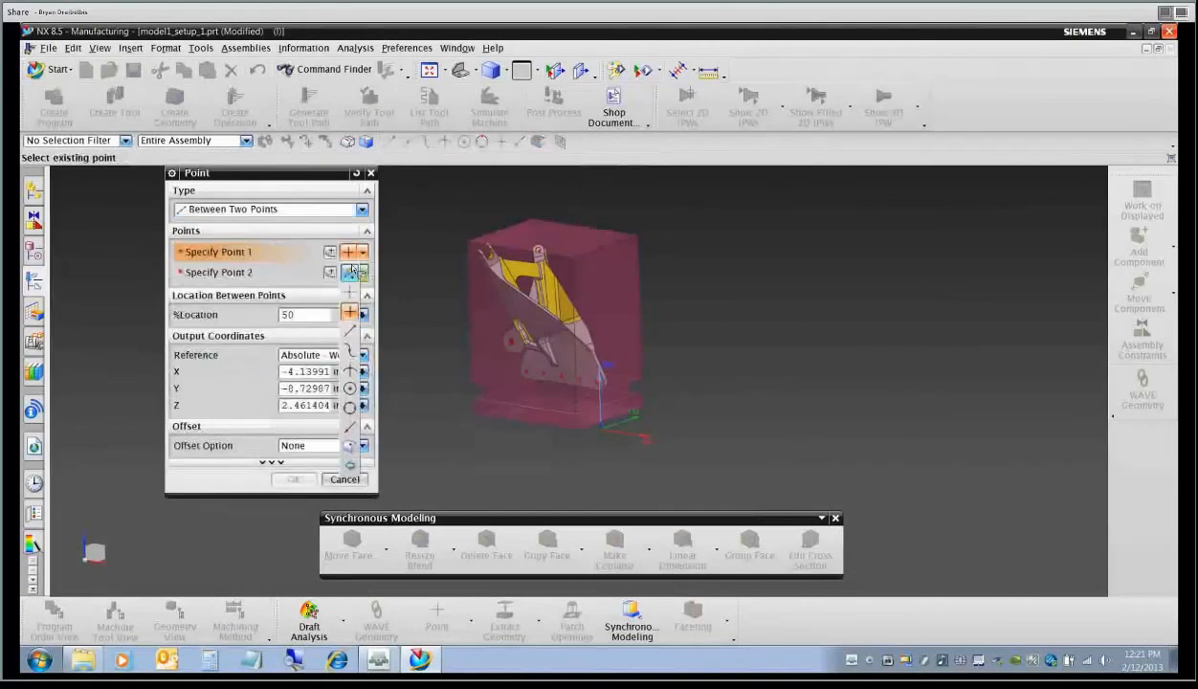
click(351, 273)
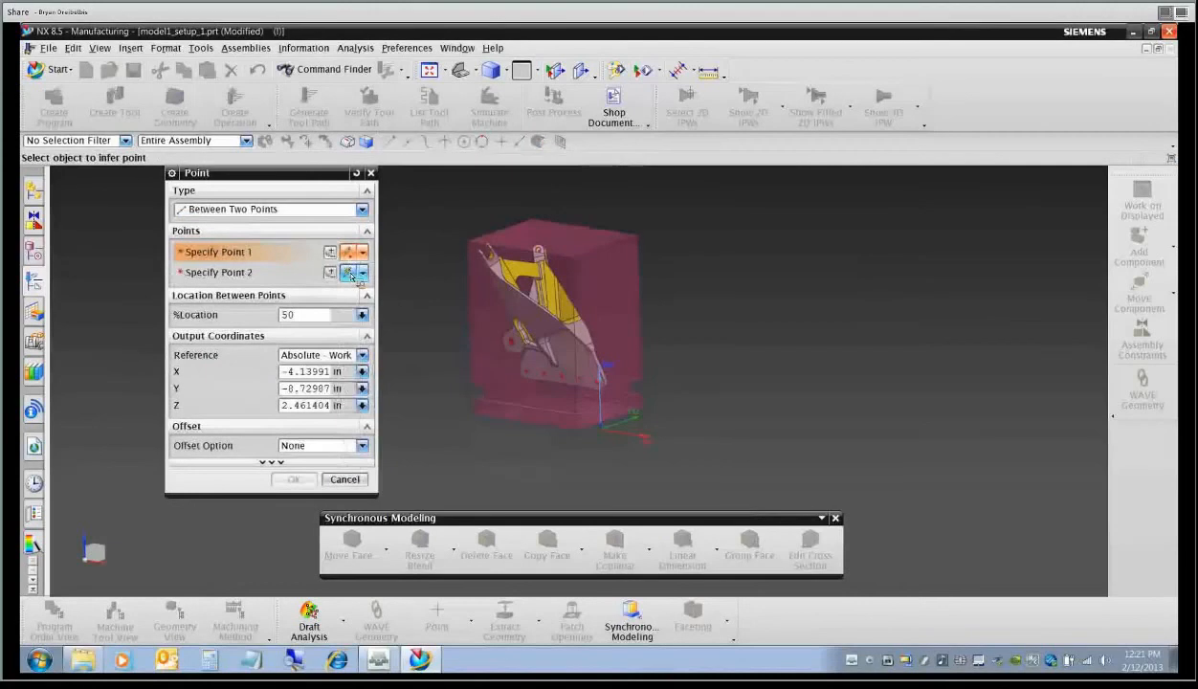
click(473, 421)
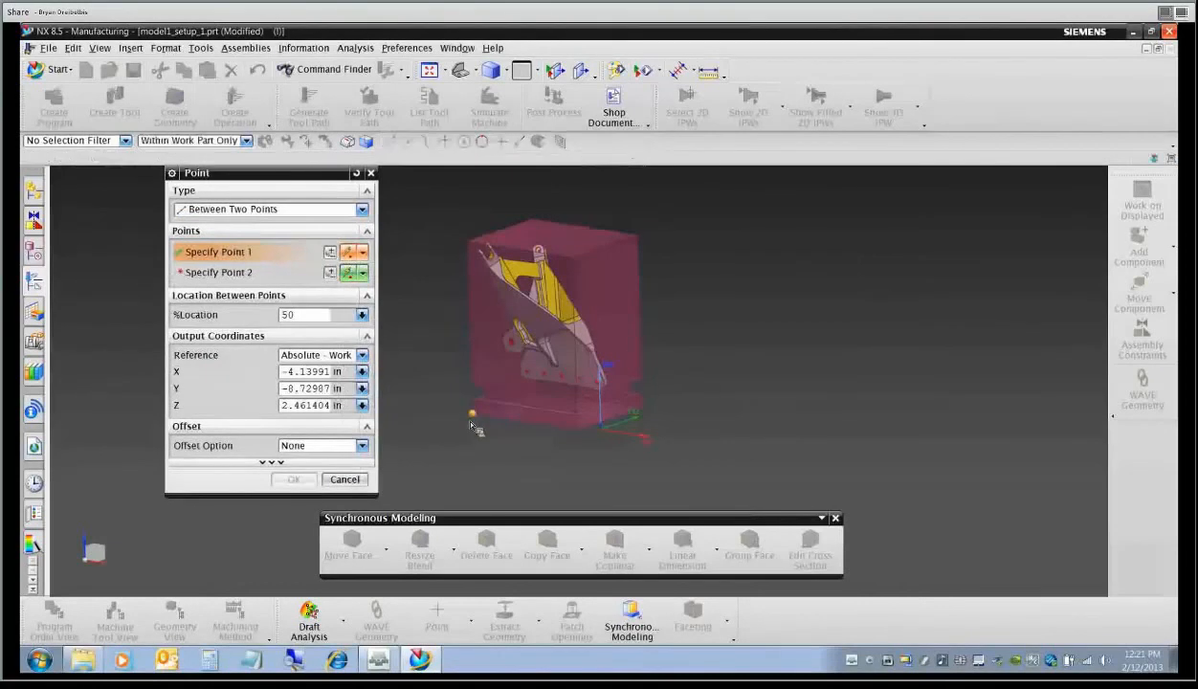
click(579, 442)
click(294, 478)
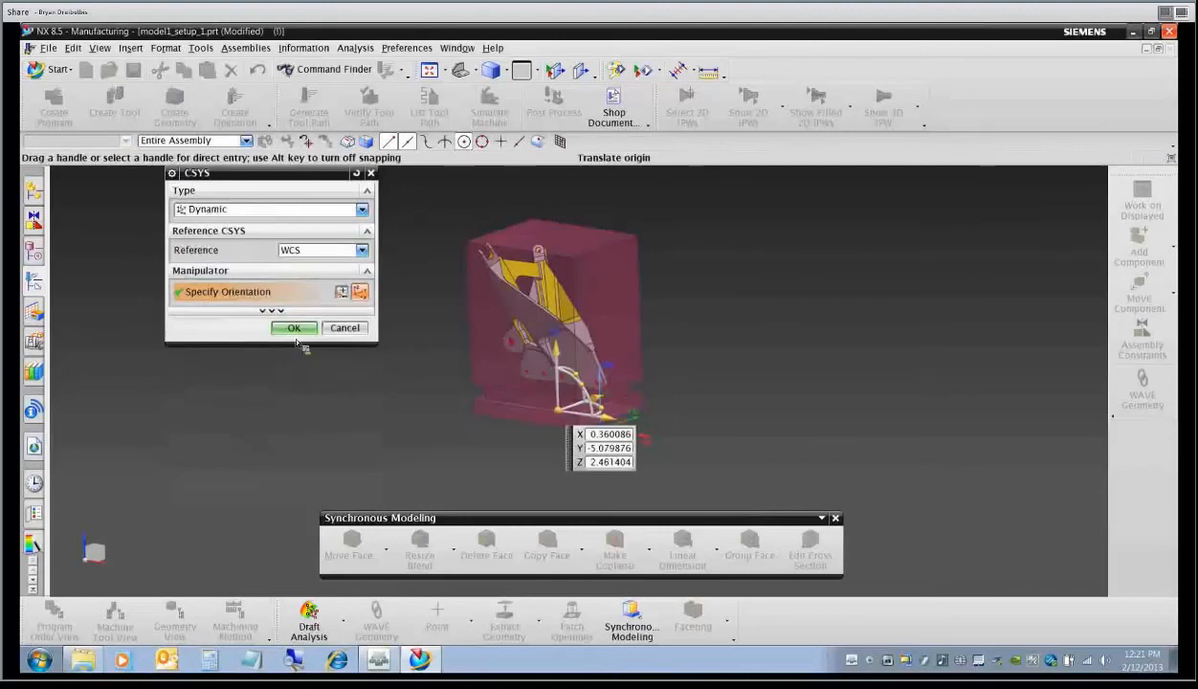
Accept the part mount junction, mount the part on the retrieved five-axis machine, and close the machine replacement report and machine settings.
click(293, 329)
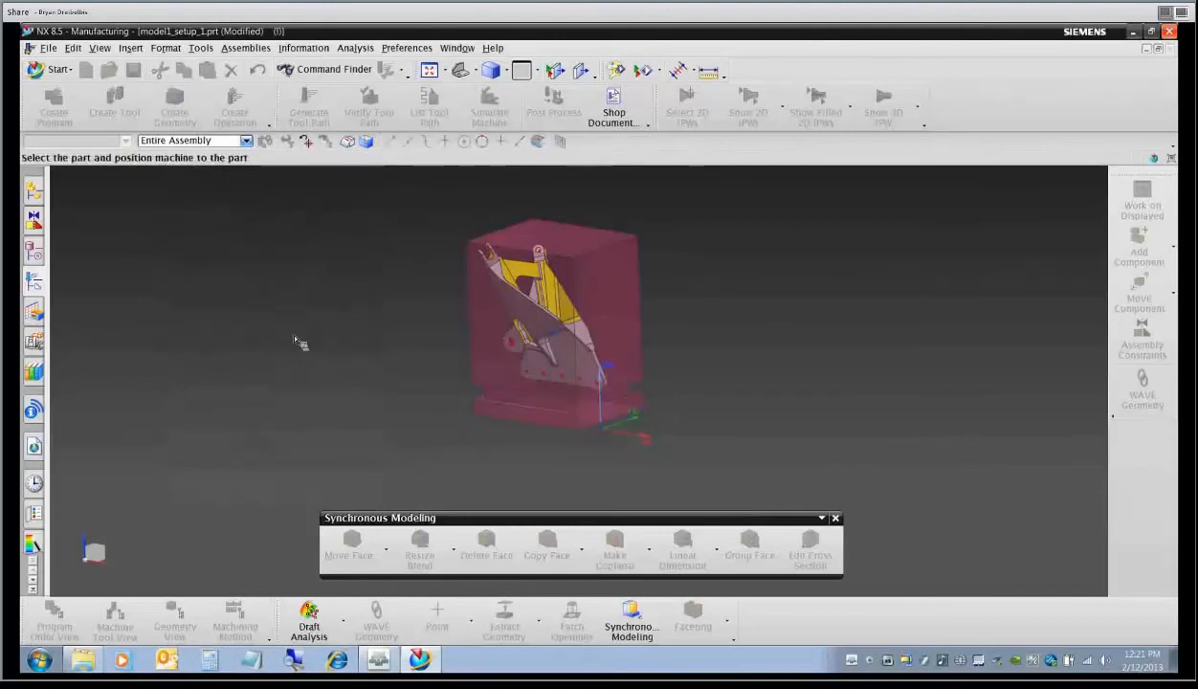
click(287, 345)
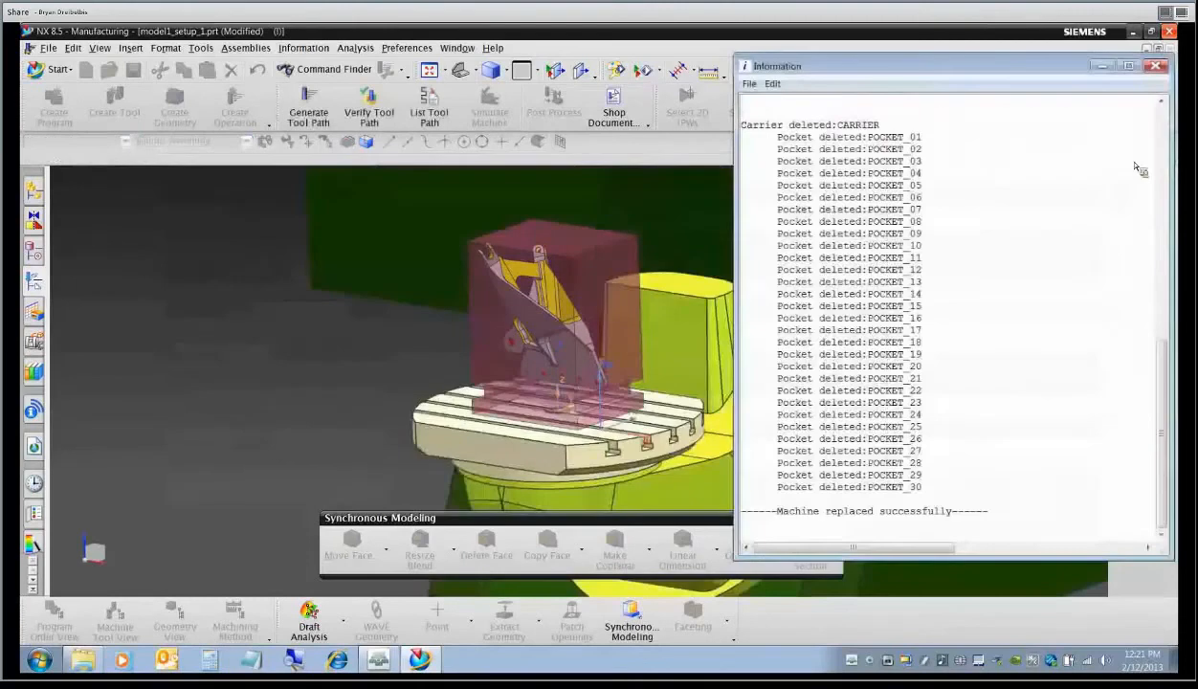
click(1154, 65)
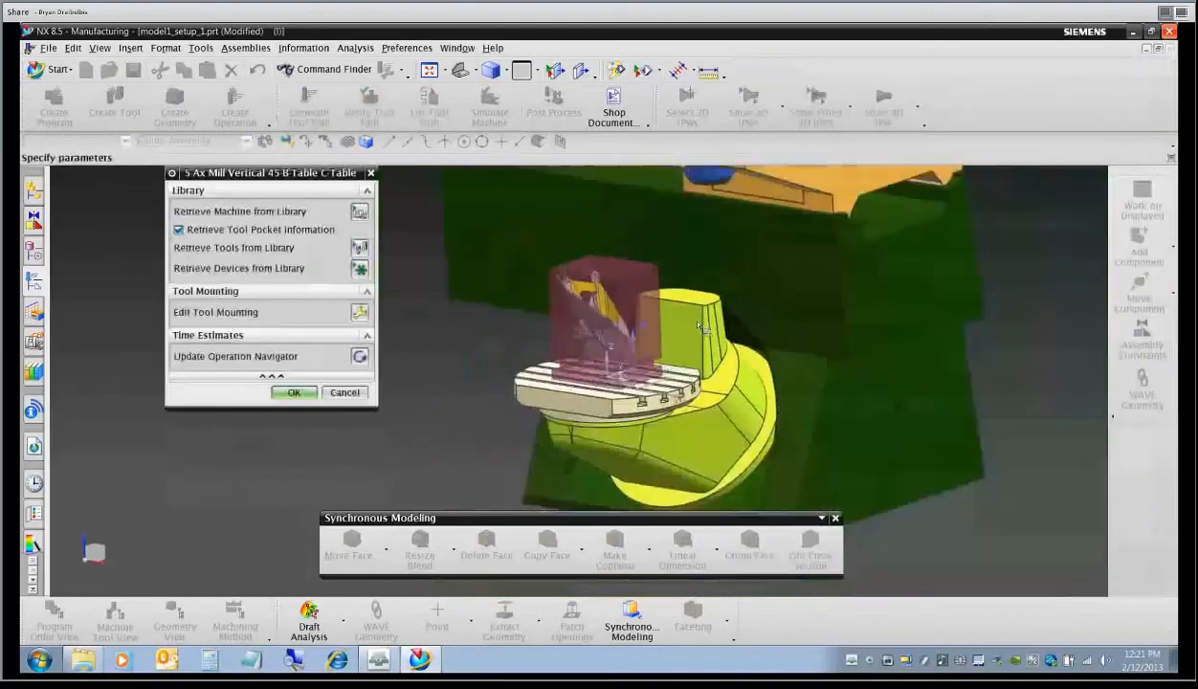
middle_drag(699, 327, 699, 350)
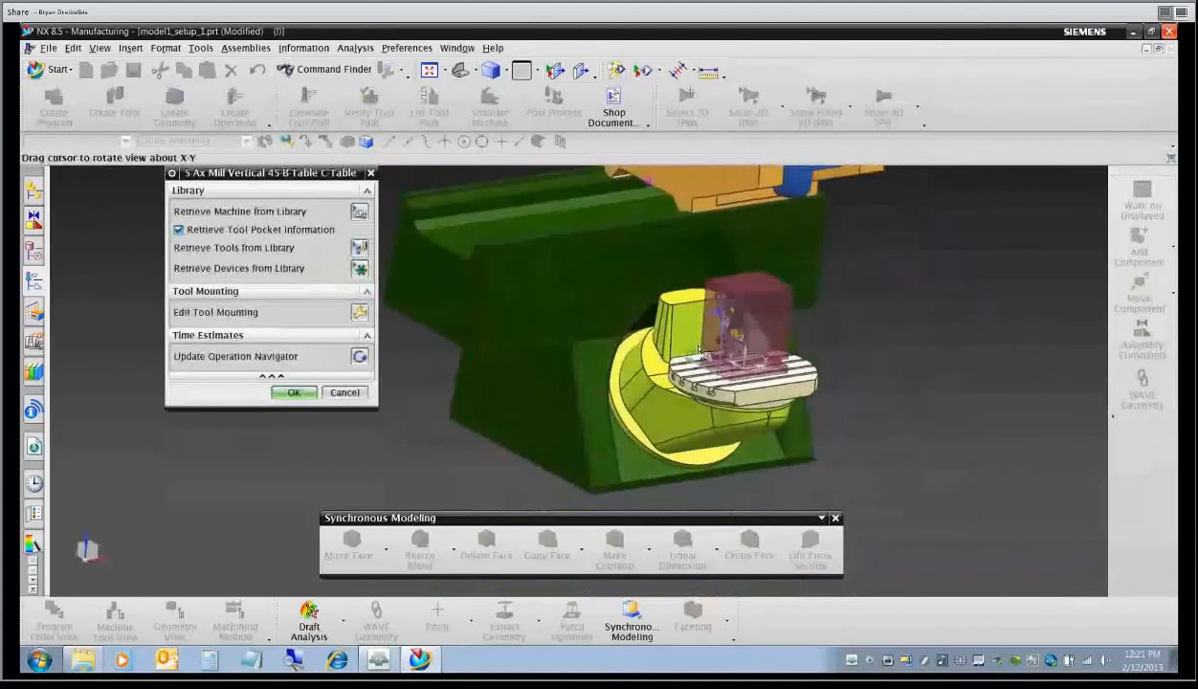
scroll(686, 341, up, 3)
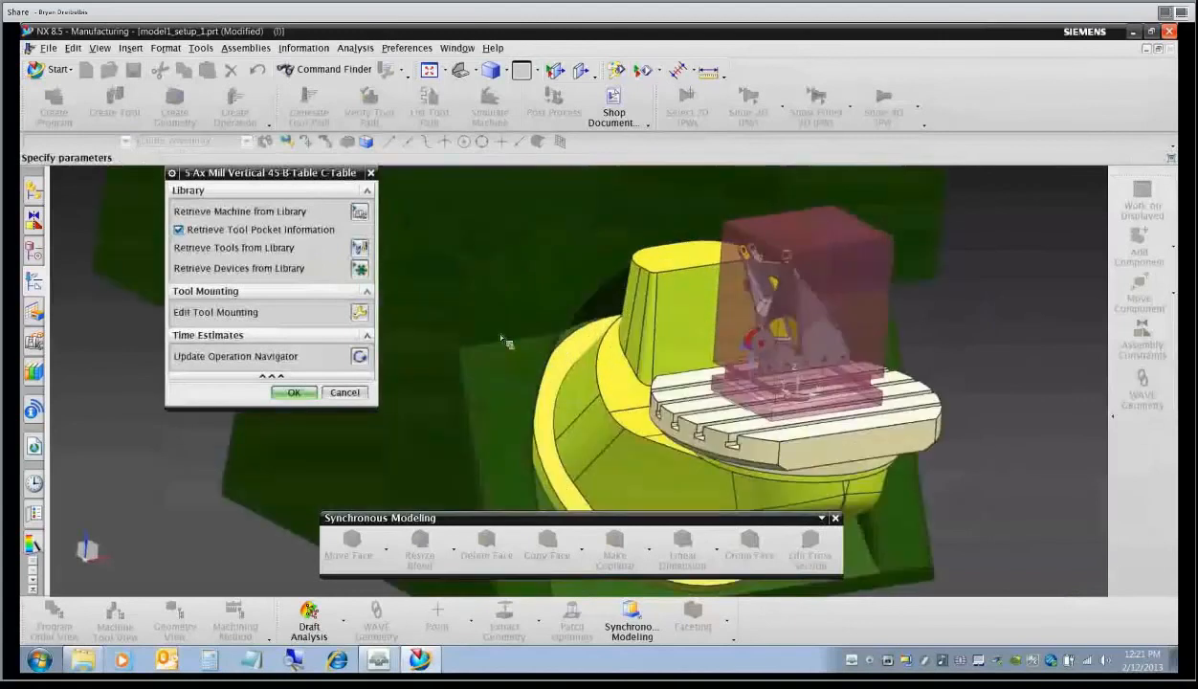
click(291, 392)
Expand sim14_assembly in the assembly structure and hide its swivel table, rotary base, X, Y and Z slides and spindle, leaving the rotary table shown.
click(33, 218)
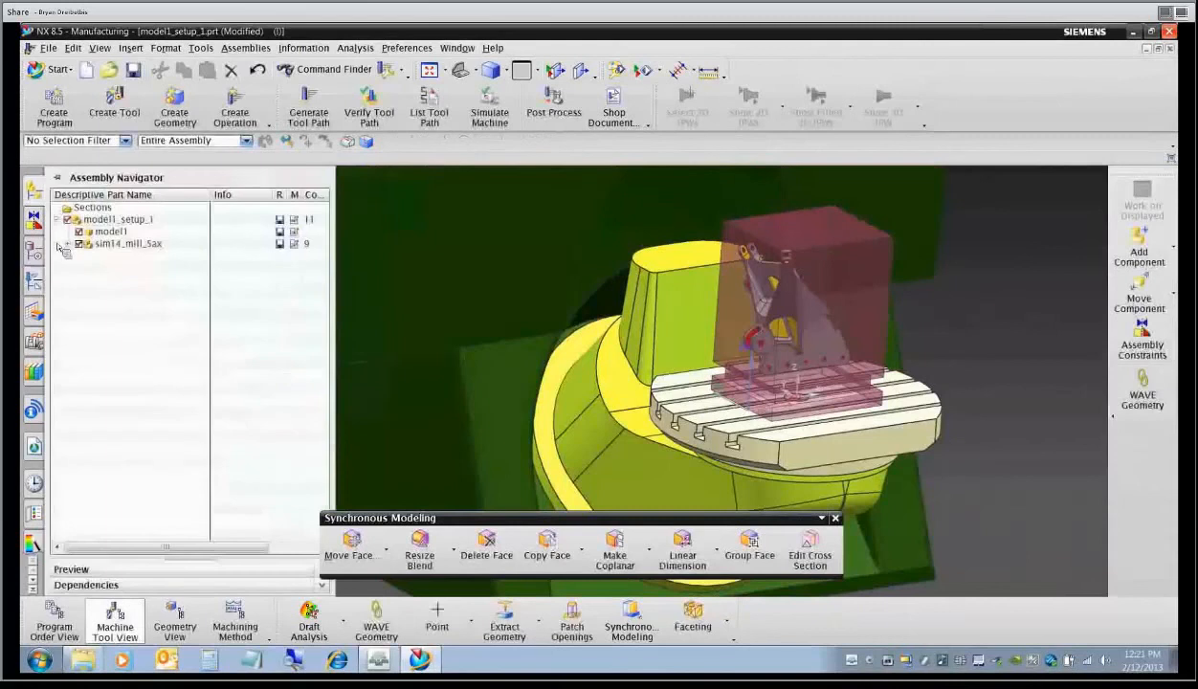
click(67, 244)
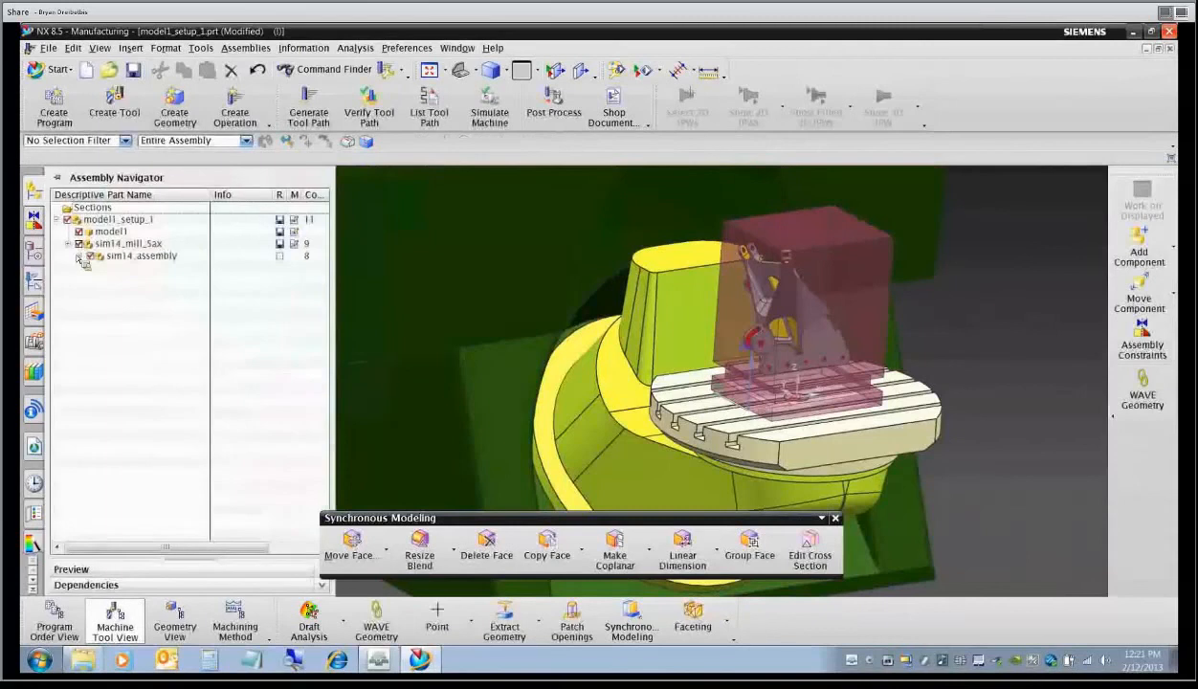
click(79, 256)
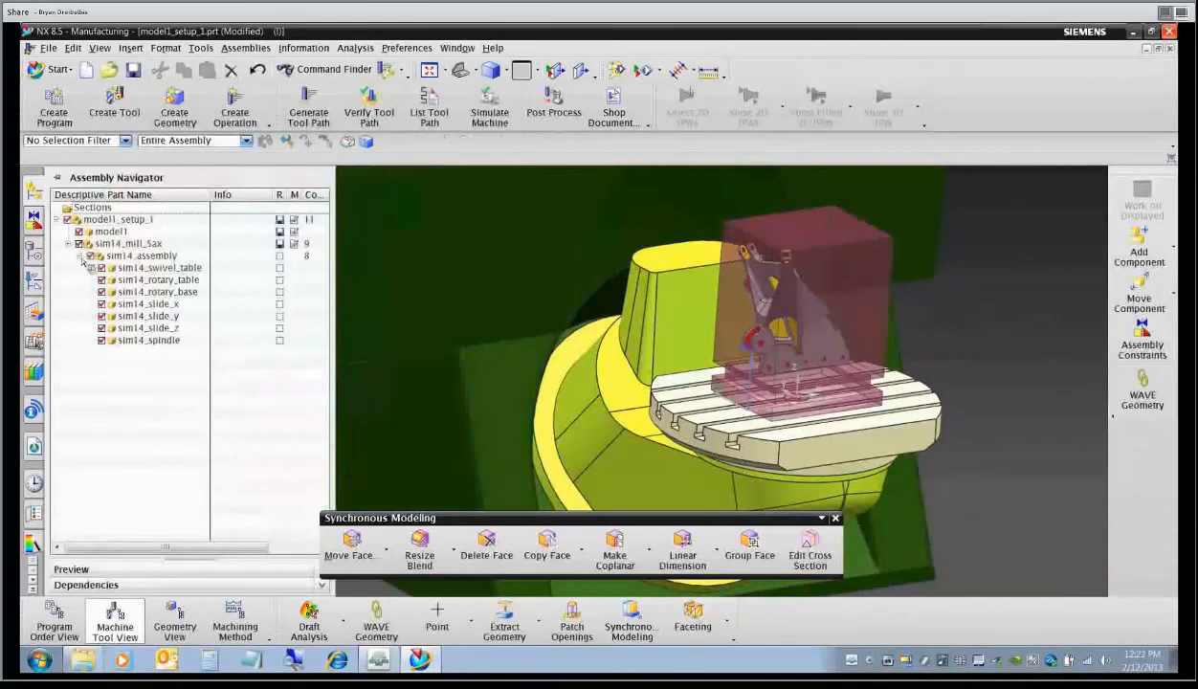
click(121, 340)
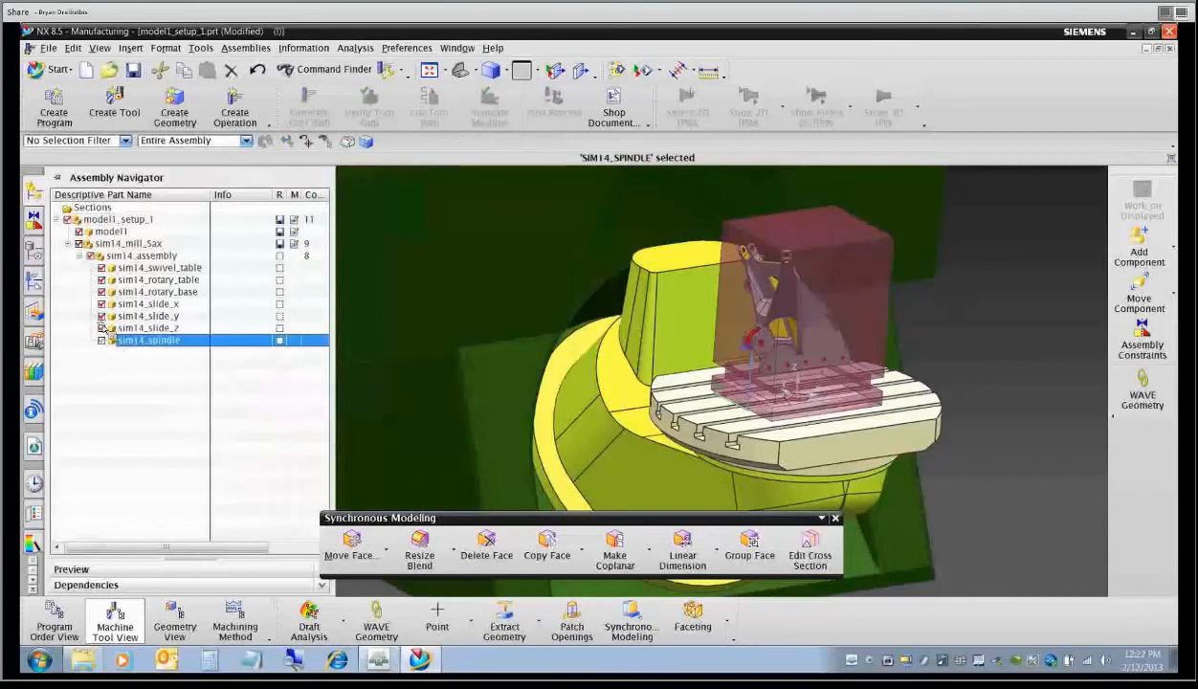
click(102, 304)
click(101, 315)
click(102, 328)
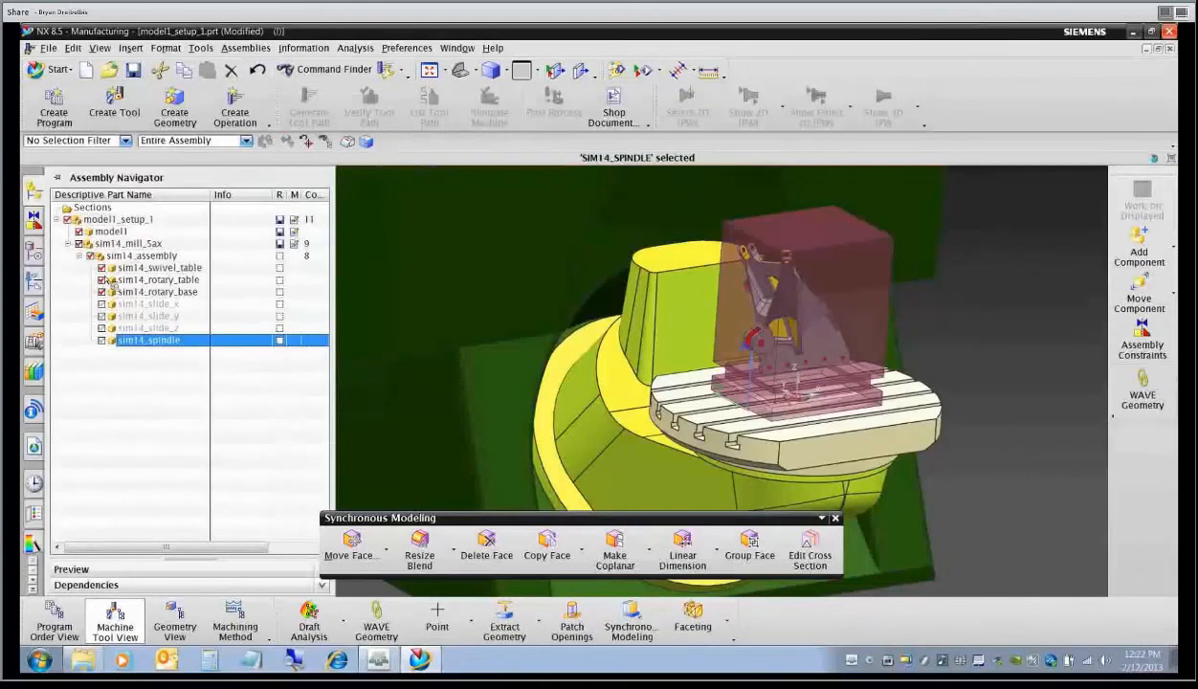
click(101, 292)
click(101, 268)
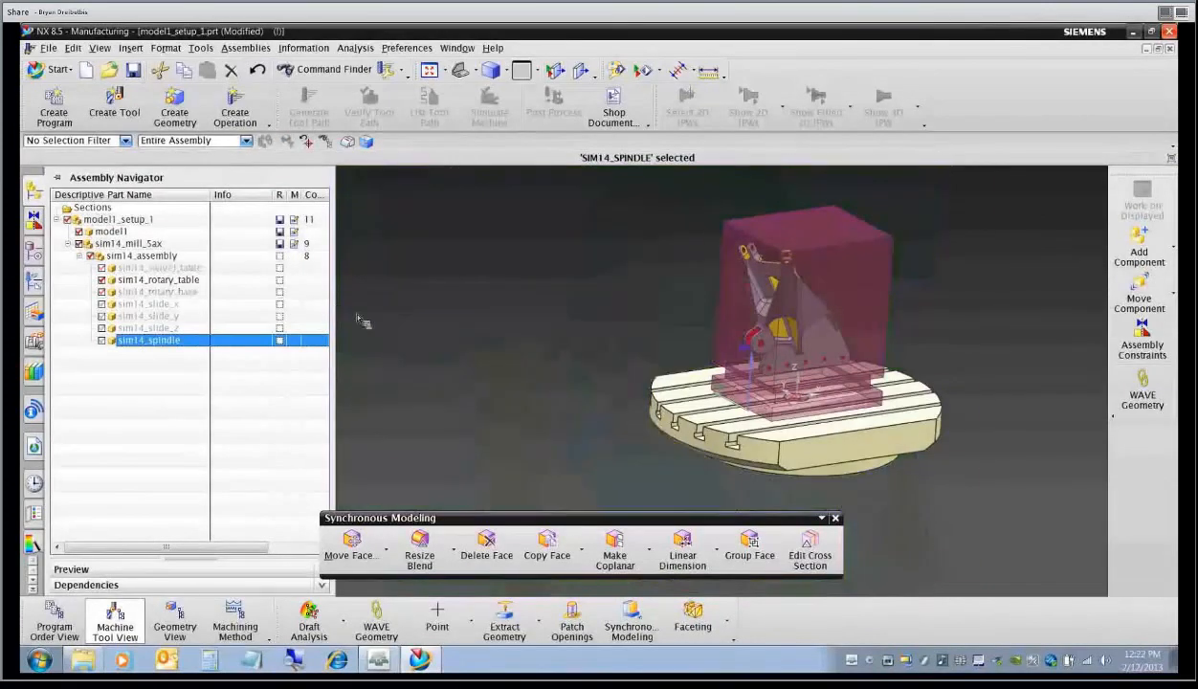
click(102, 339)
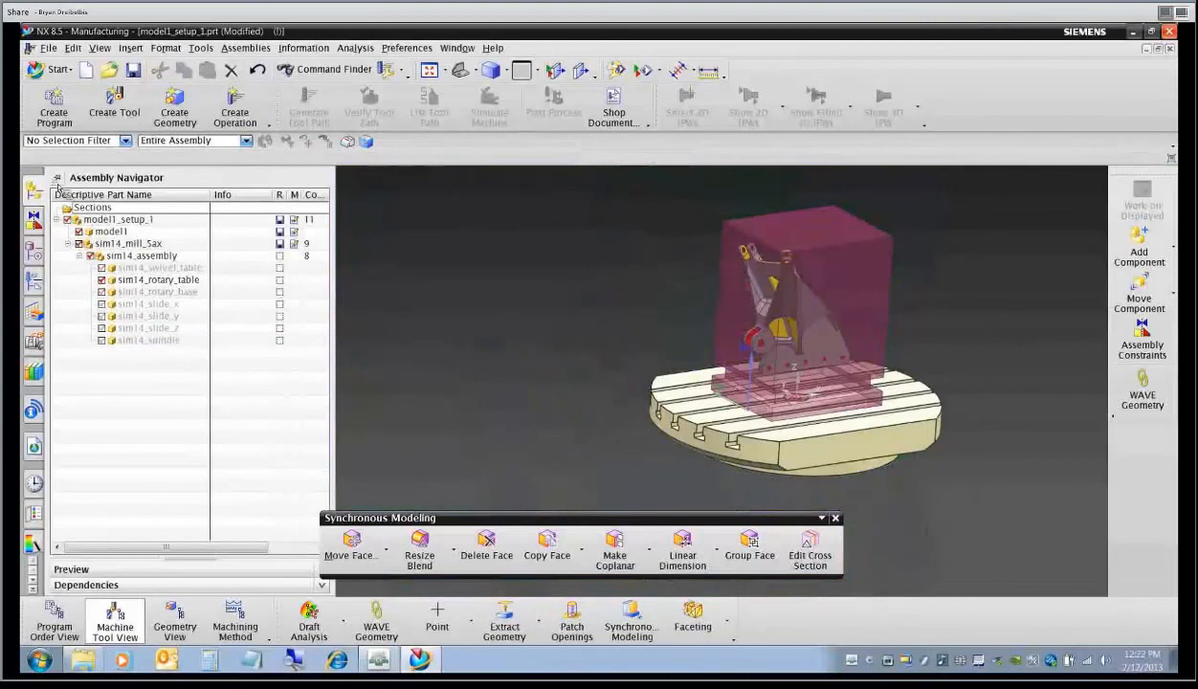
Narrow the Assembly Navigator and move the Synchronous Modeling toolbar clear of the rotary table to enlarge the usable model view.
scroll(582, 392, down, 4)
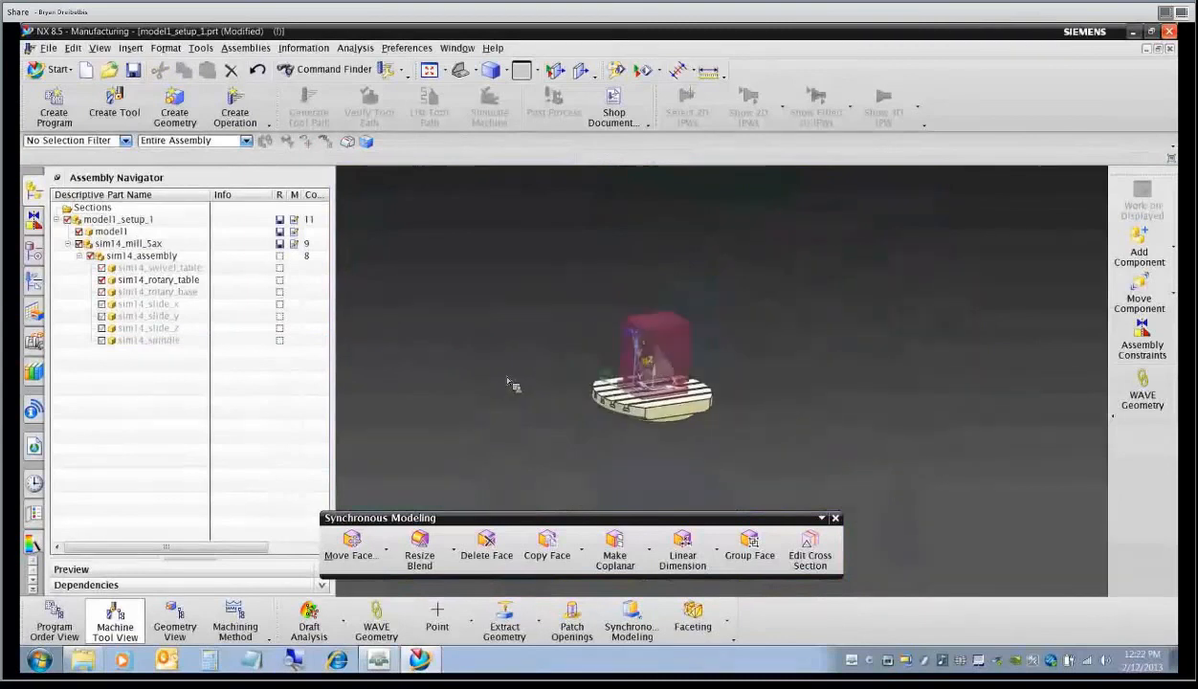
scroll(617, 388, up, 5)
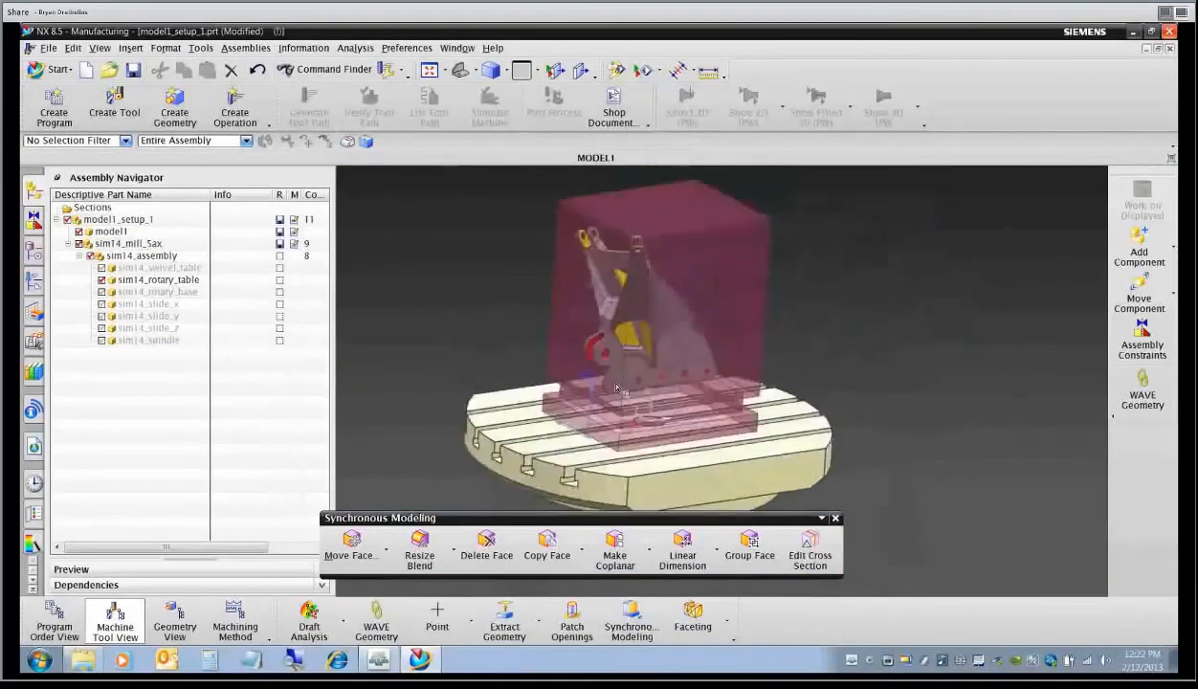
scroll(617, 387, down, 2)
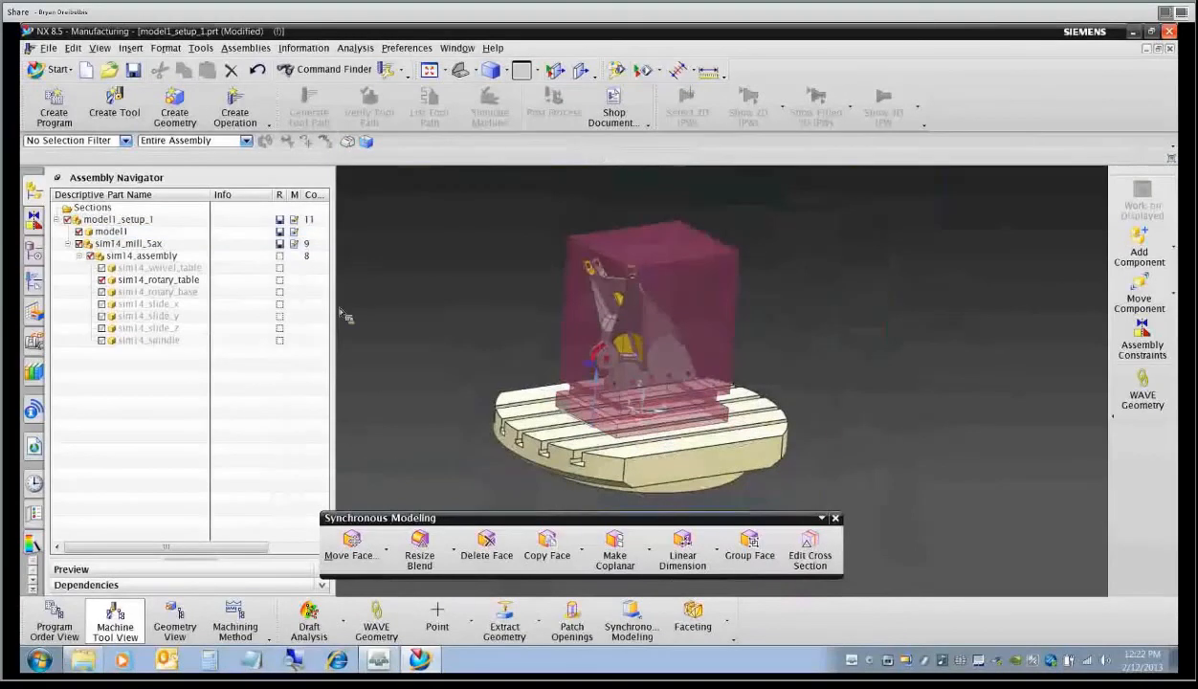
drag(340, 314, 230, 308)
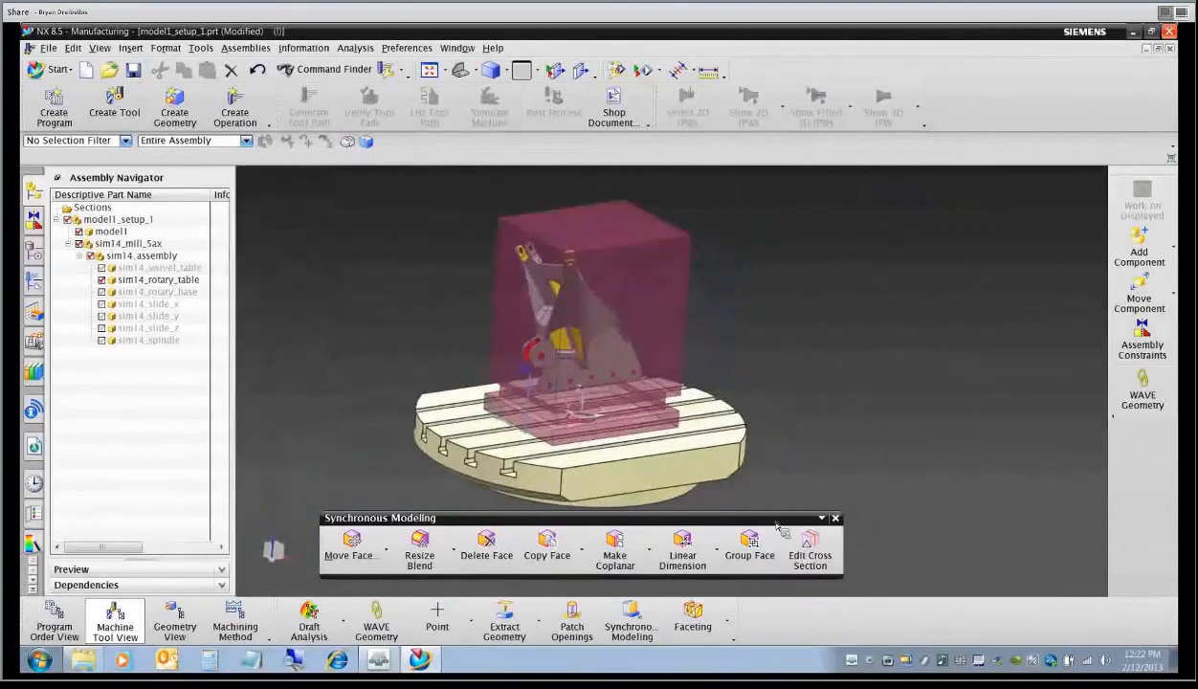
drag(792, 524, 830, 548)
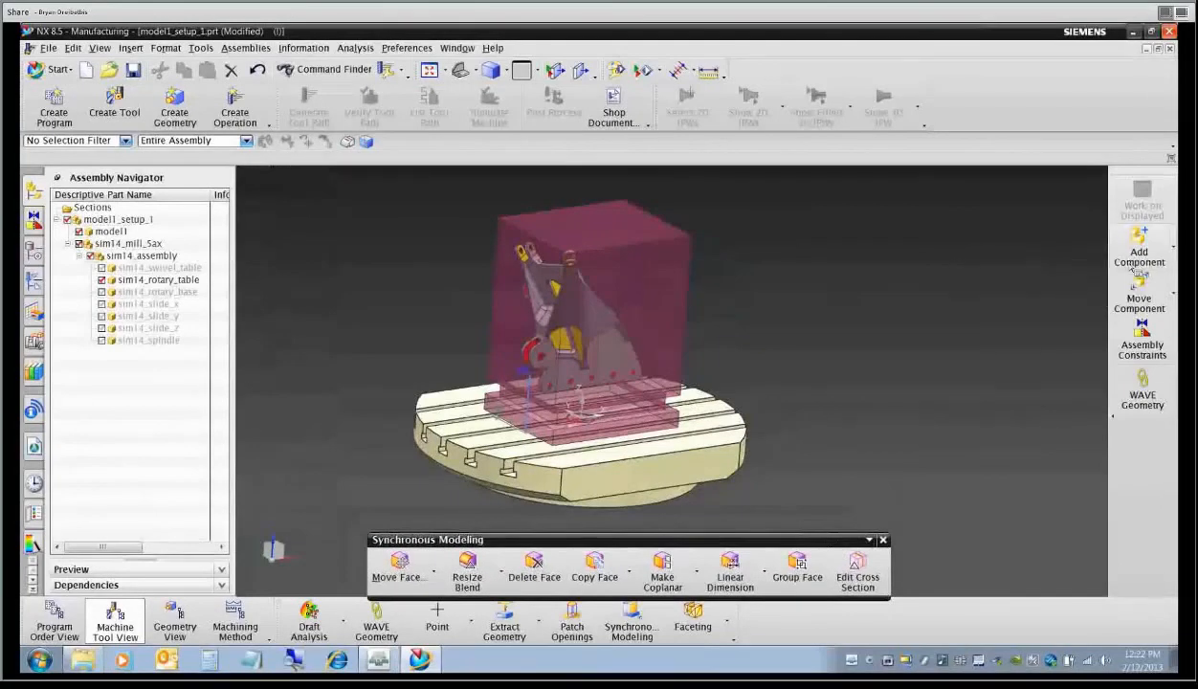
Add table-clamp-1.prt from the devices folder as a component, positioned By Constraints with Scatter and Preview enabled.
click(1136, 268)
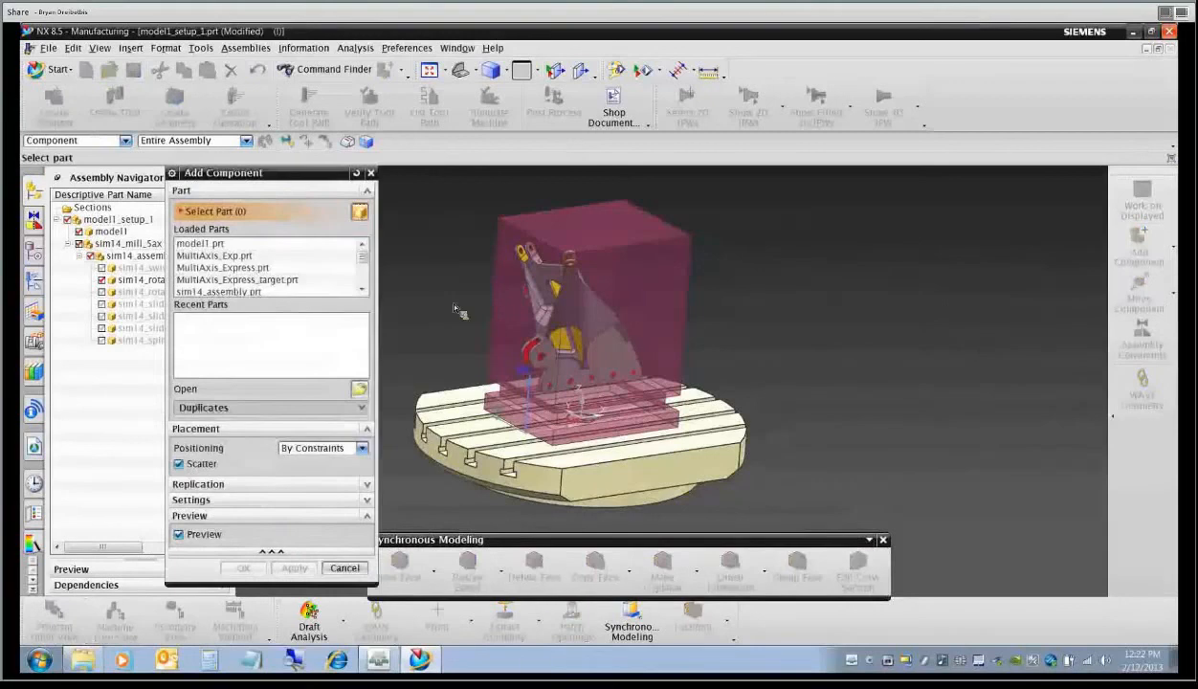
click(360, 390)
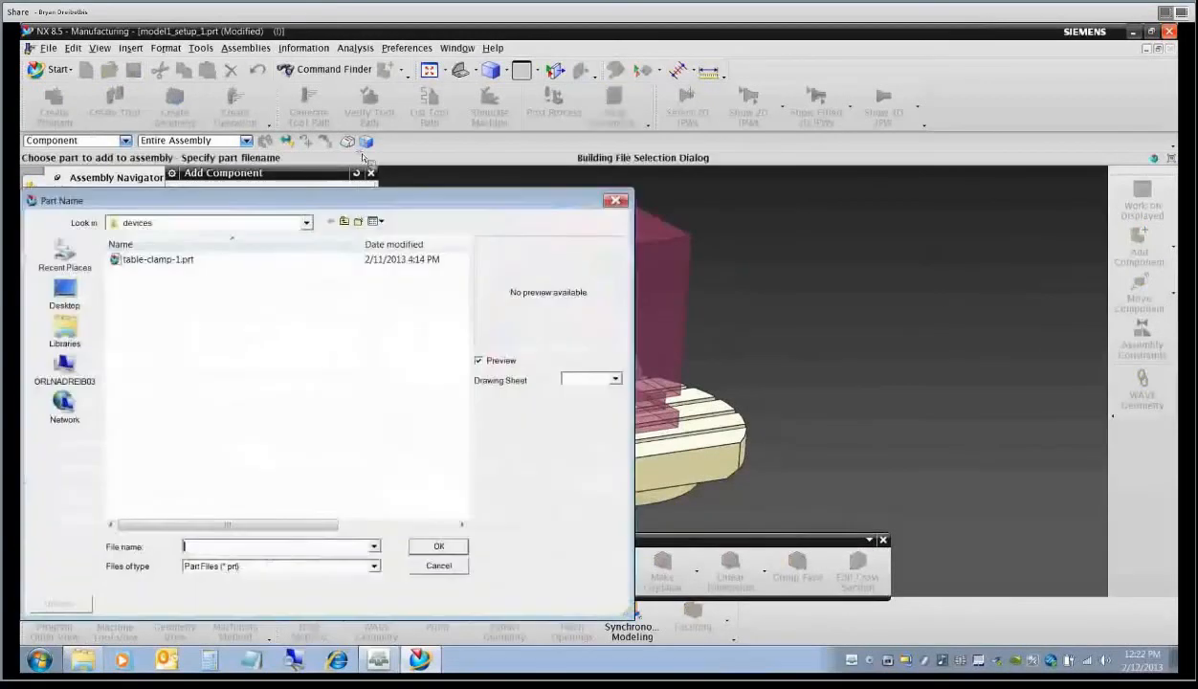
click(224, 191)
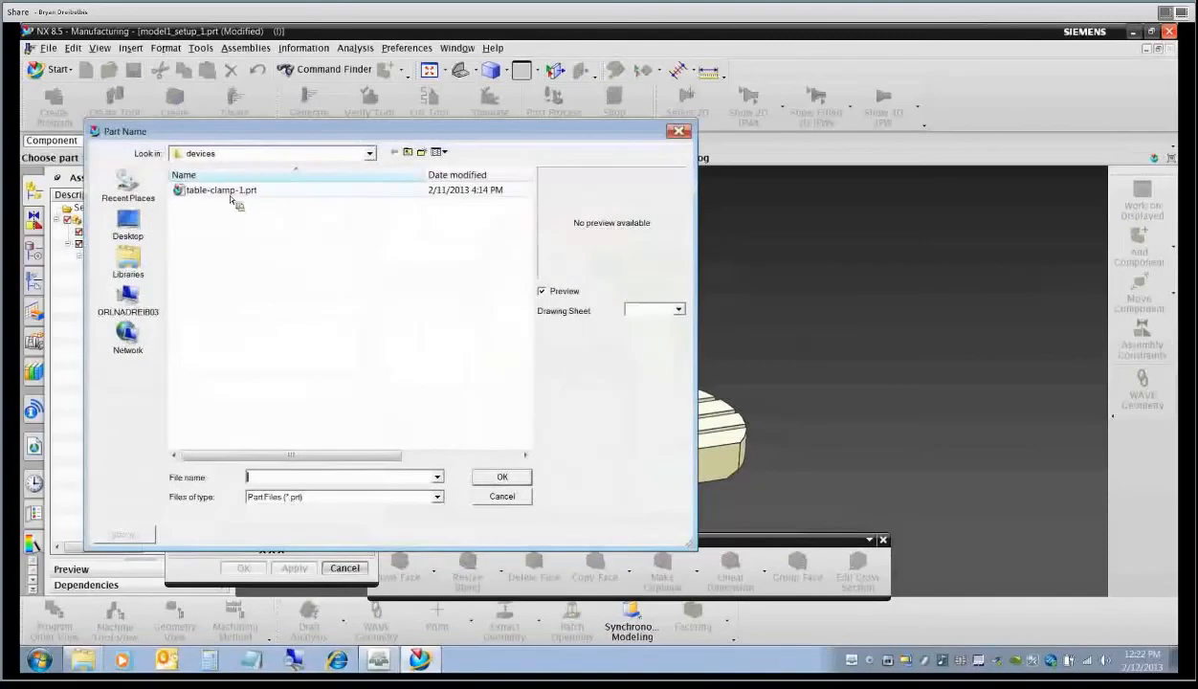
click(502, 477)
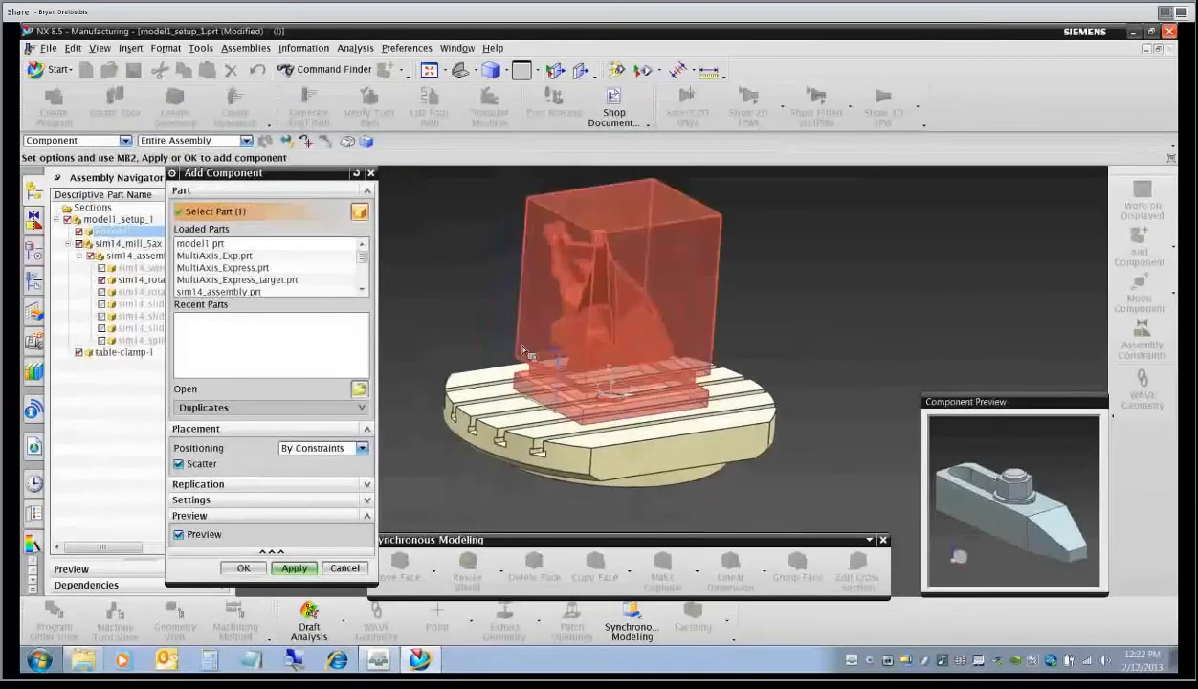
middle_drag(511, 338, 541, 359)
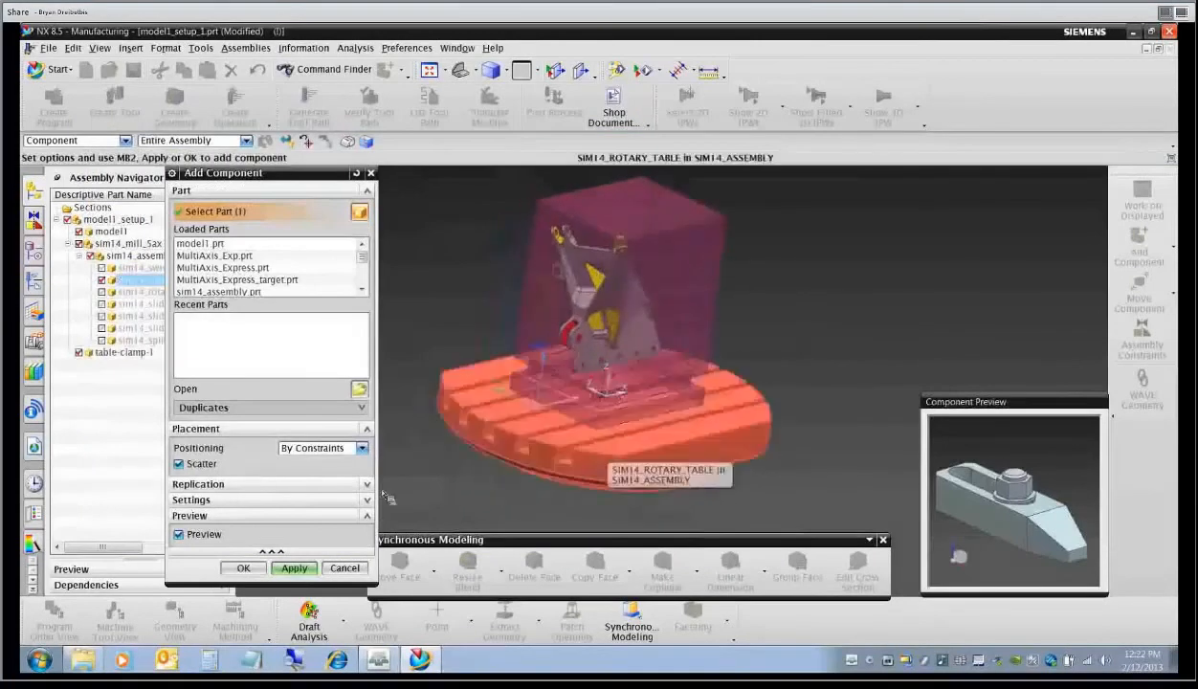
click(252, 570)
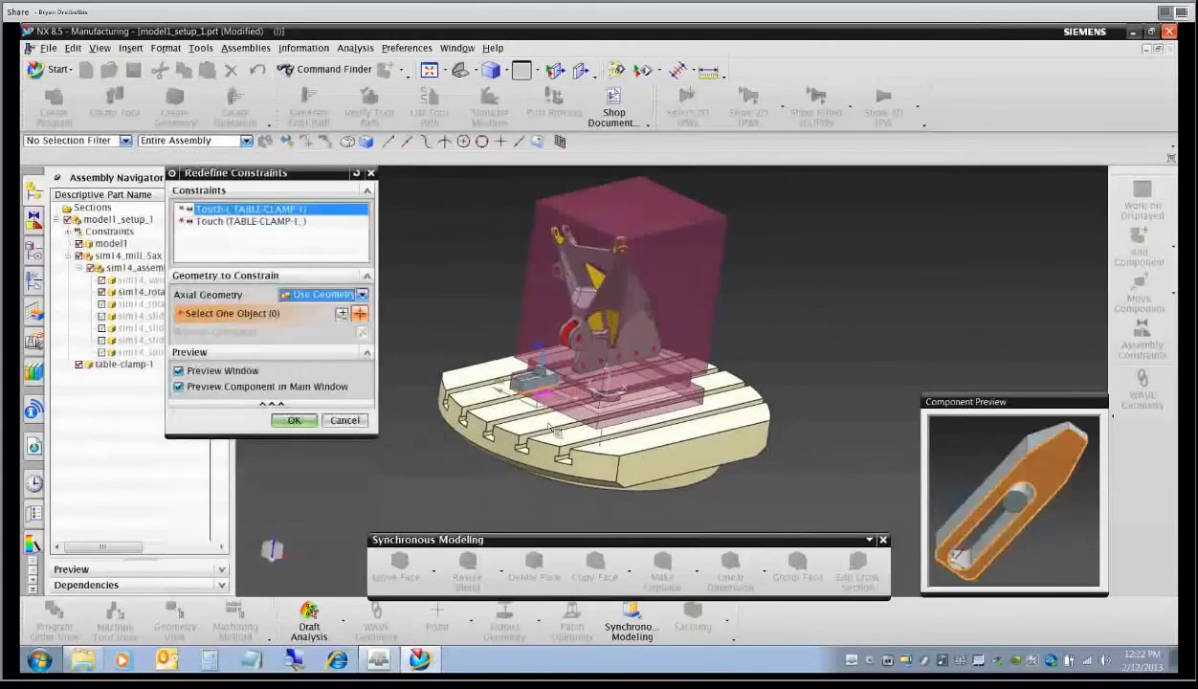
Touch the clamp's underside to the lower ledge of the block's groove and its tip to the groove's inner wall.
scroll(601, 389, up, 3)
click(590, 371)
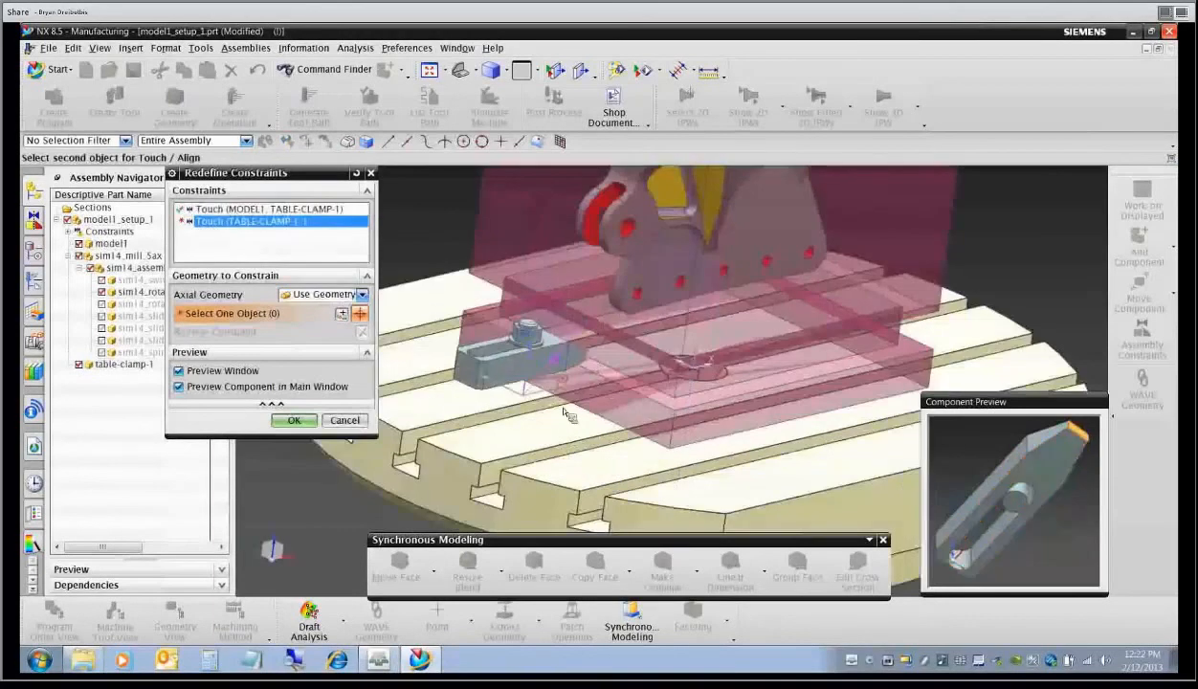
click(613, 359)
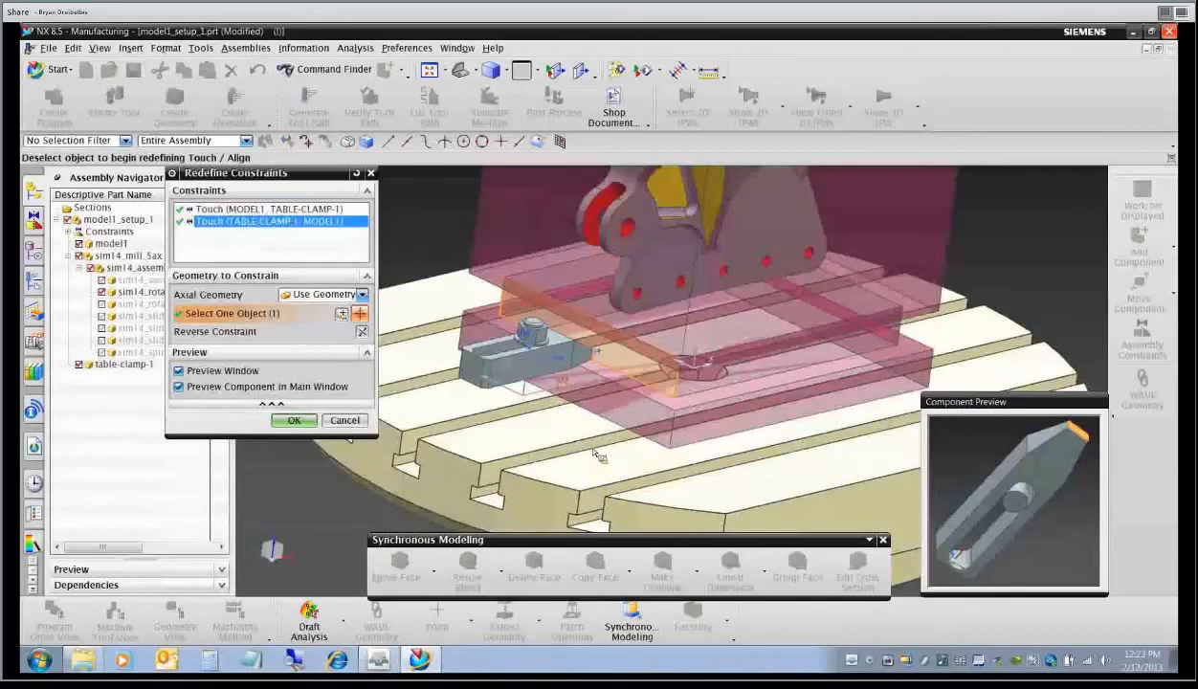
click(293, 421)
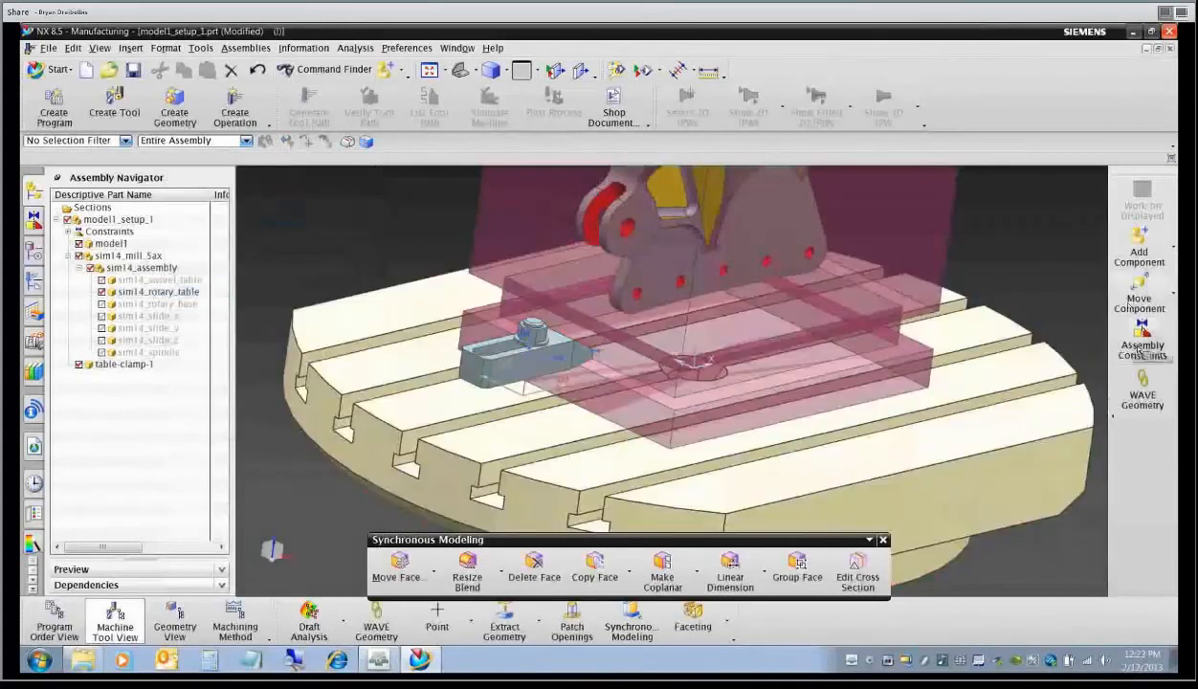
Apply a Fix assembly constraint to the model1 component holding the wishbone and its stock block.
click(354, 211)
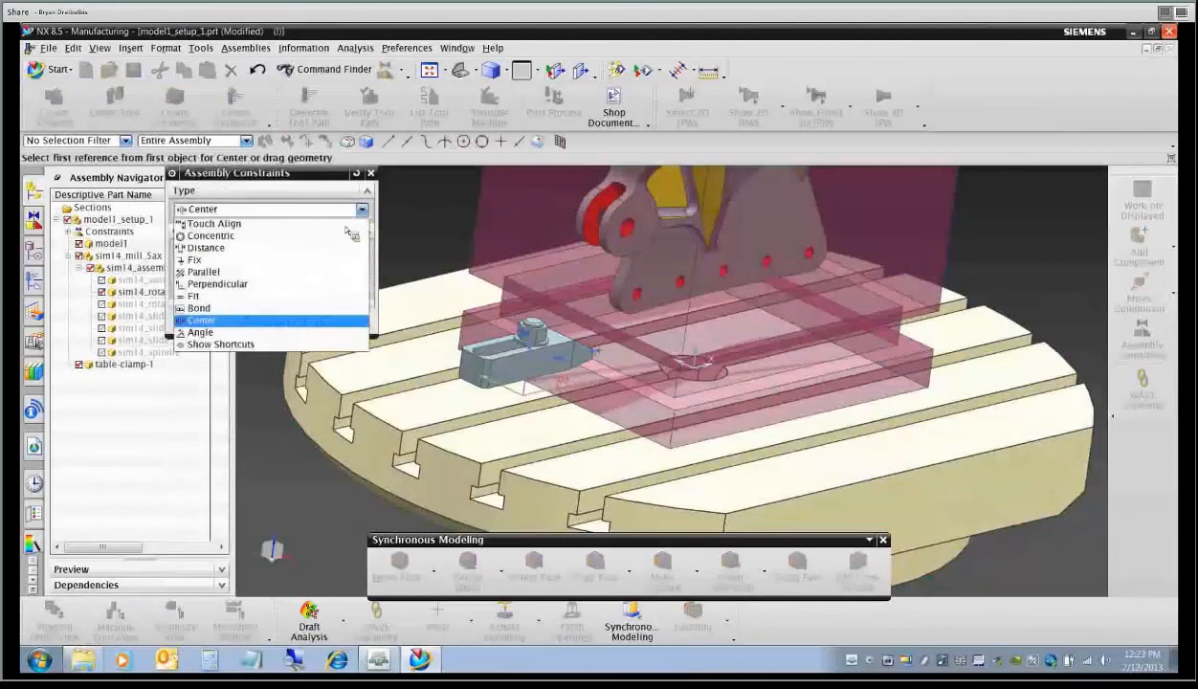
click(304, 262)
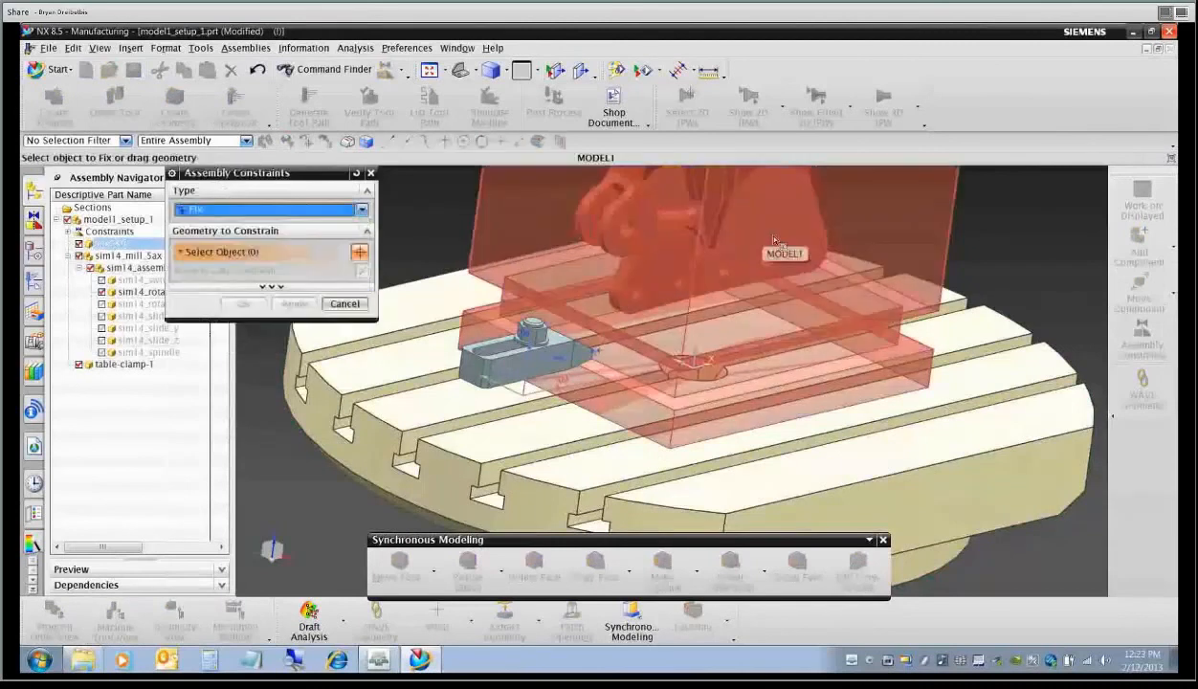
click(245, 304)
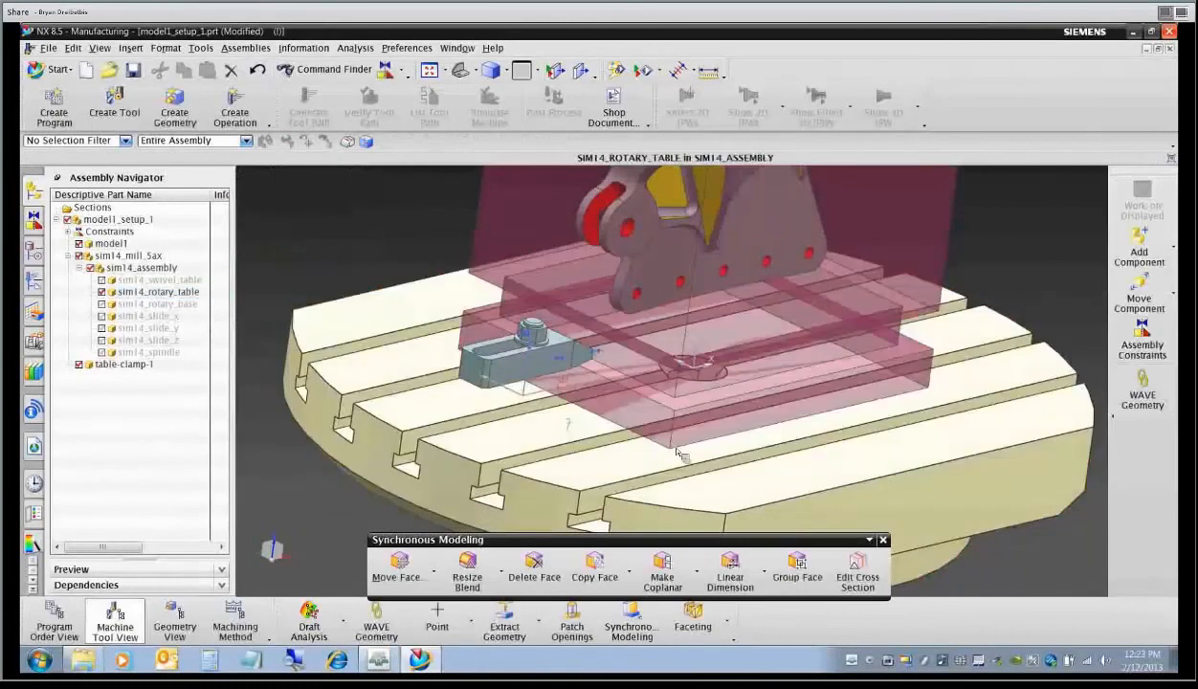
Center the clamp on a rotary table T-slot with a 2 to 2 constraint between its two side faces and the slot's walls.
click(1142, 346)
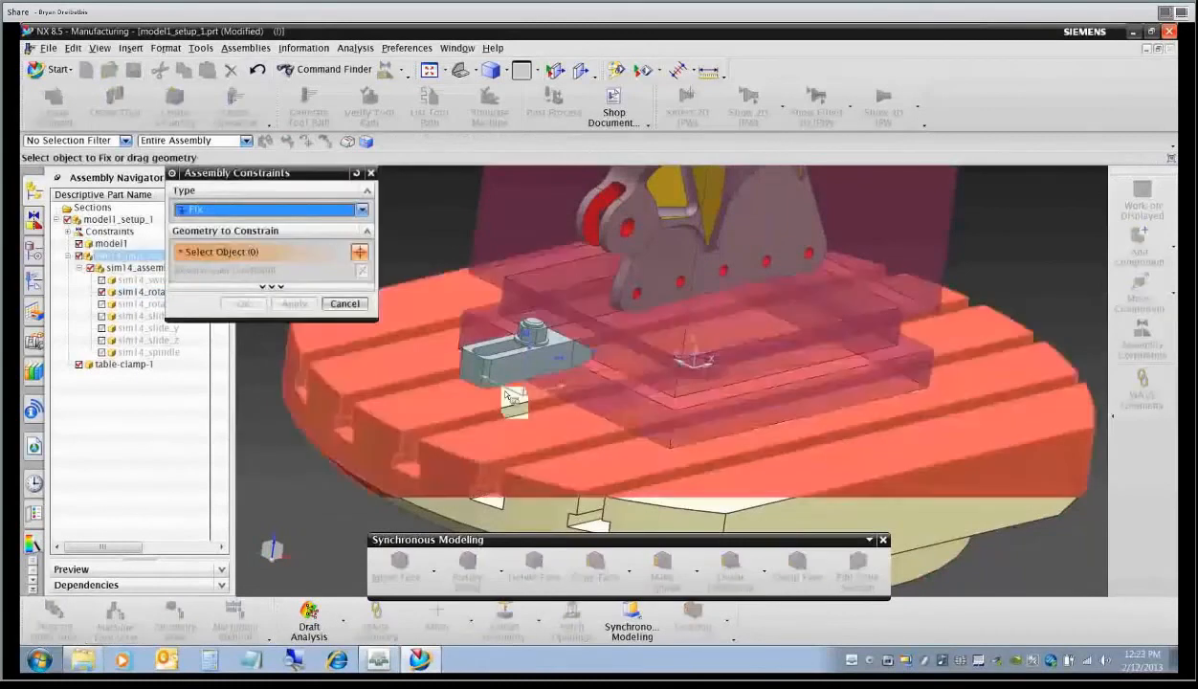
middle_drag(508, 402, 490, 370)
click(362, 208)
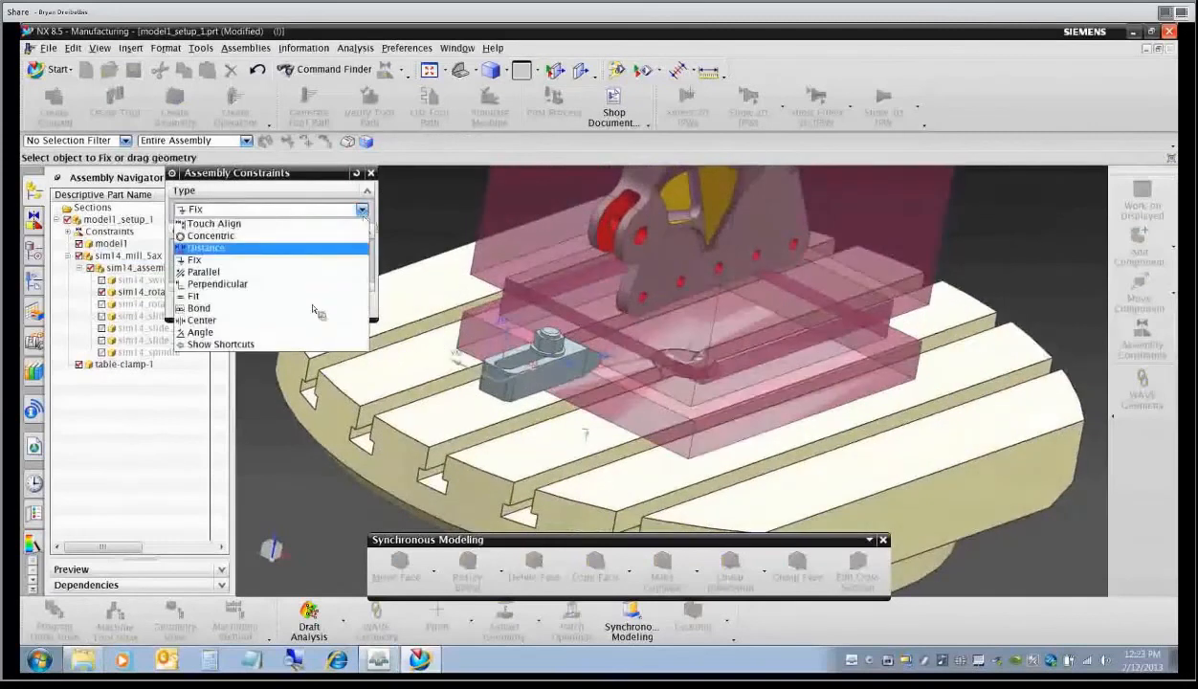
click(201, 319)
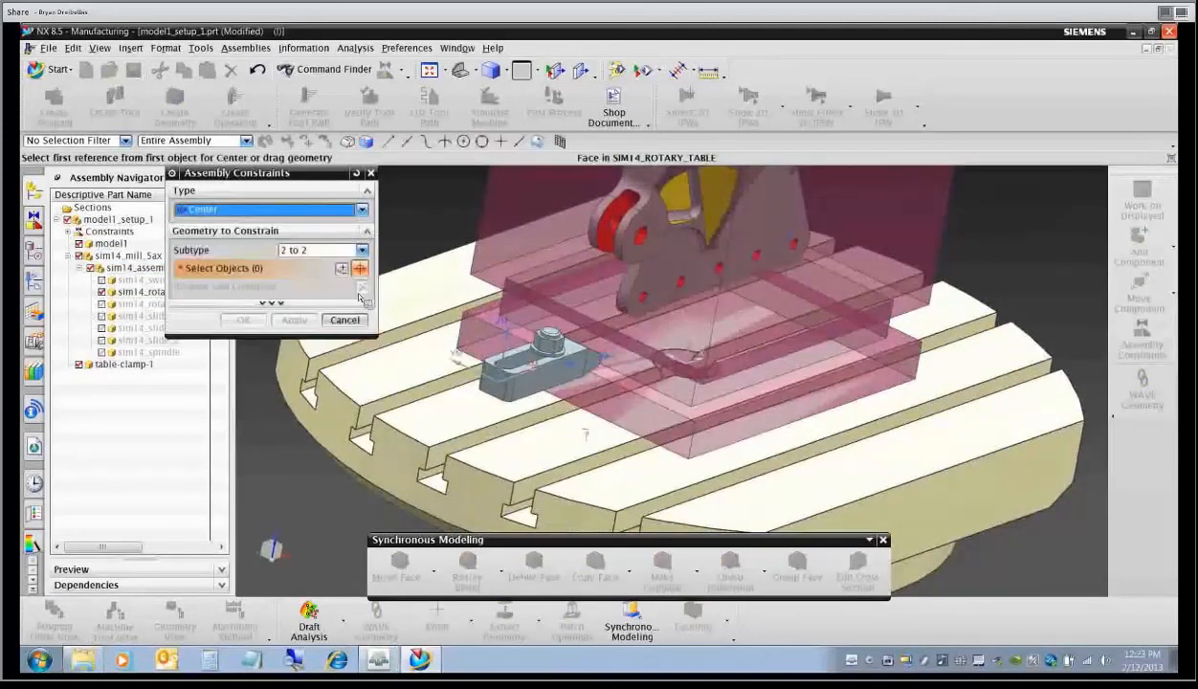
click(548, 383)
middle_drag(548, 383, 471, 403)
click(733, 457)
click(617, 446)
click(469, 400)
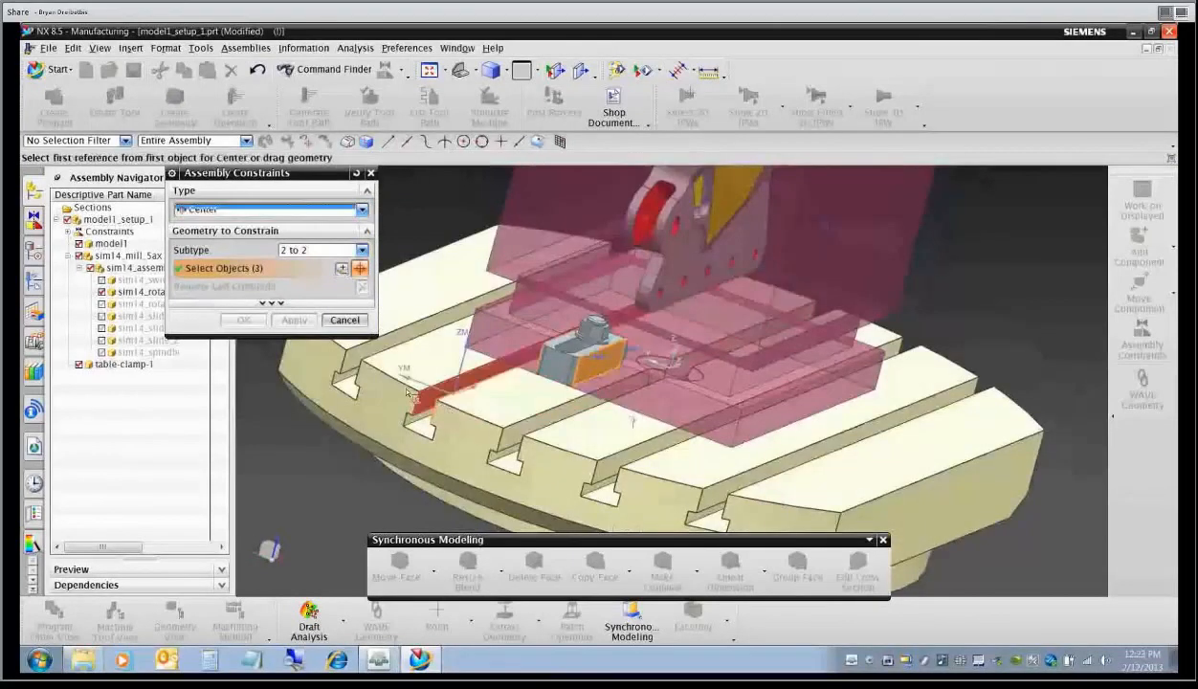
click(244, 319)
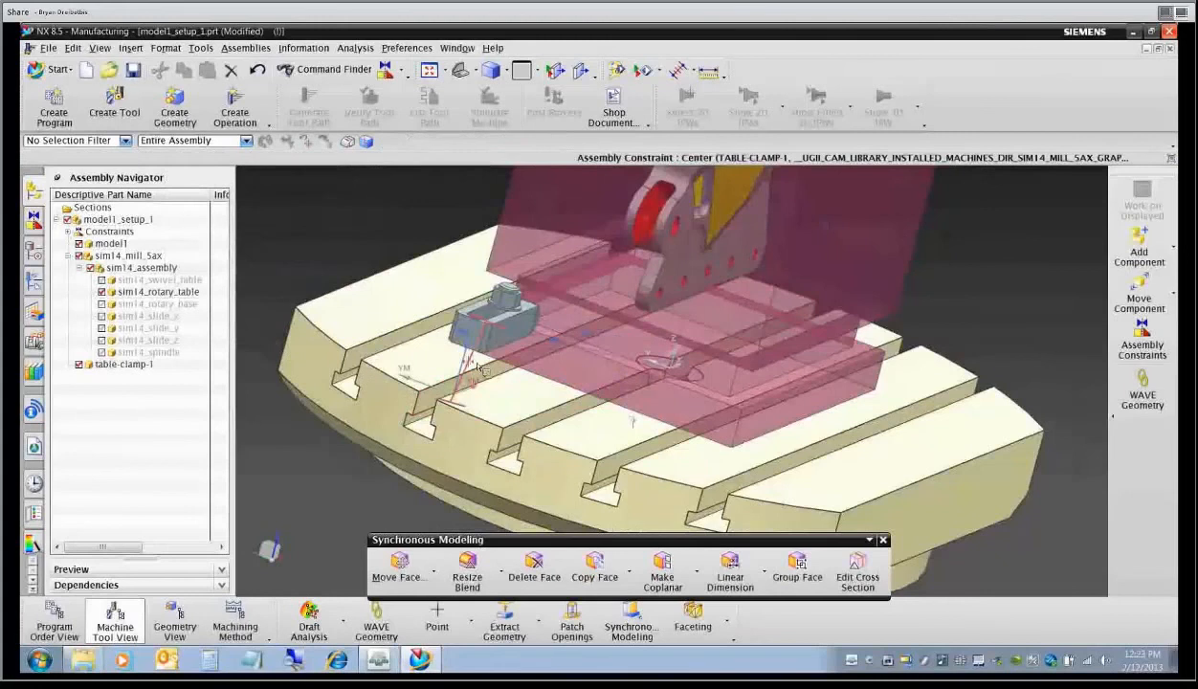
Add a second table-clamp-1.prt from the devices folder as a component, positioned By Constraints.
middle_drag(467, 357, 492, 451)
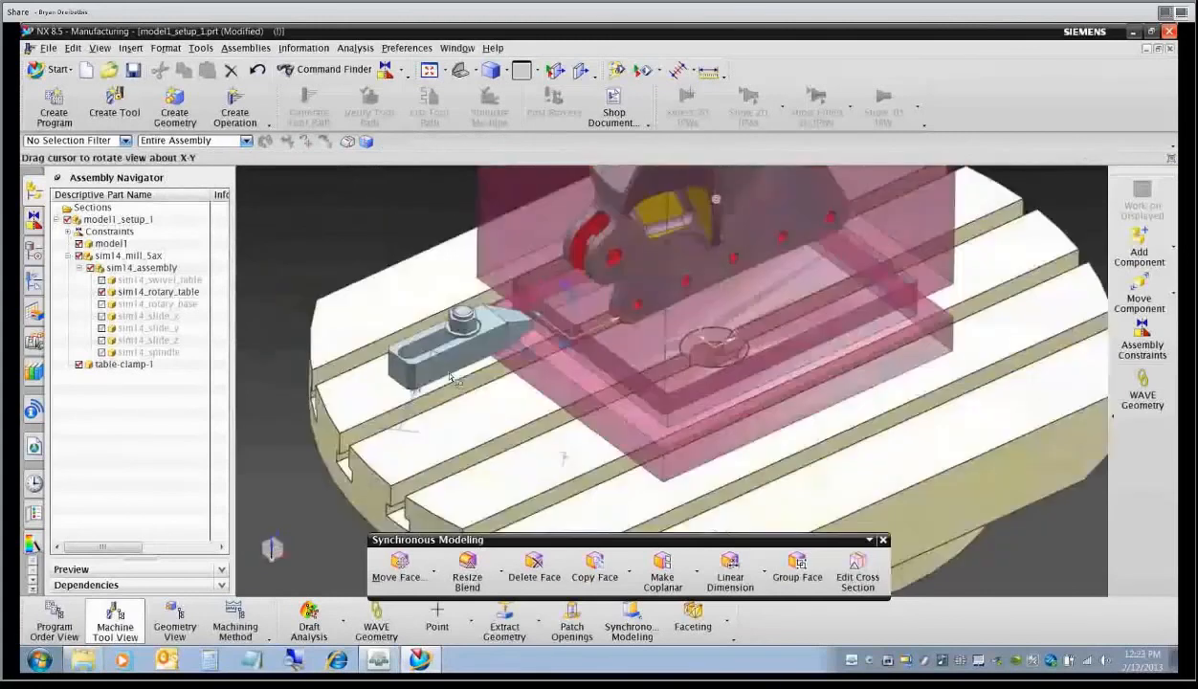
scroll(549, 349, down, 2)
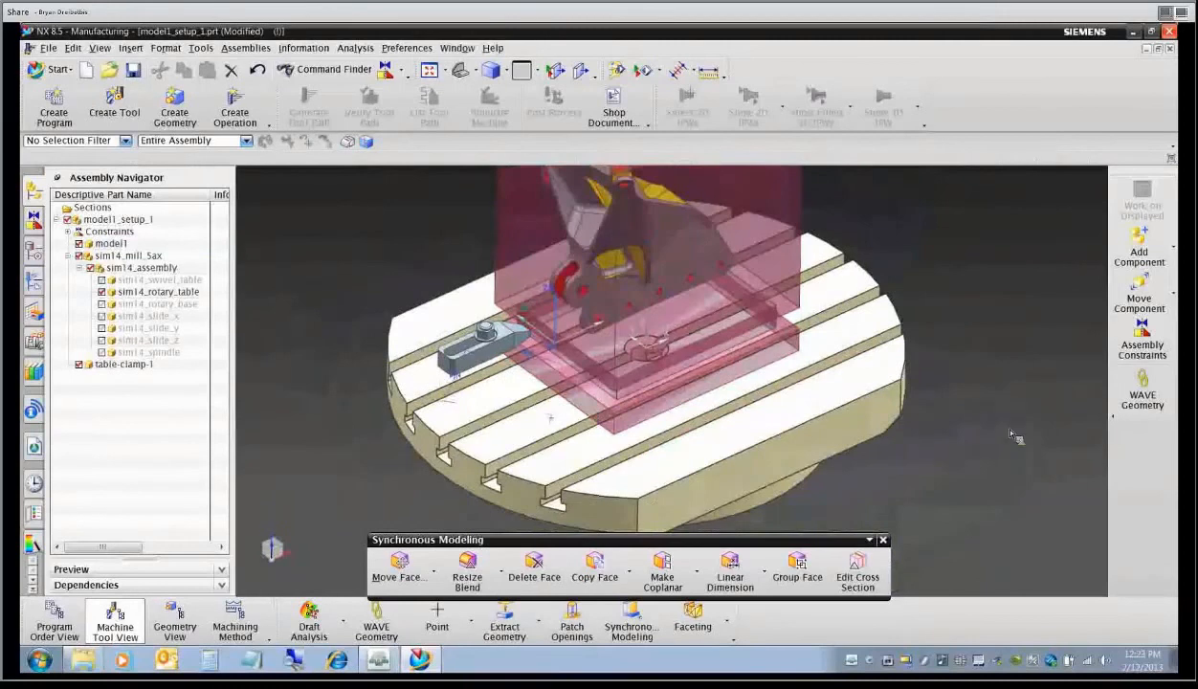
click(1139, 249)
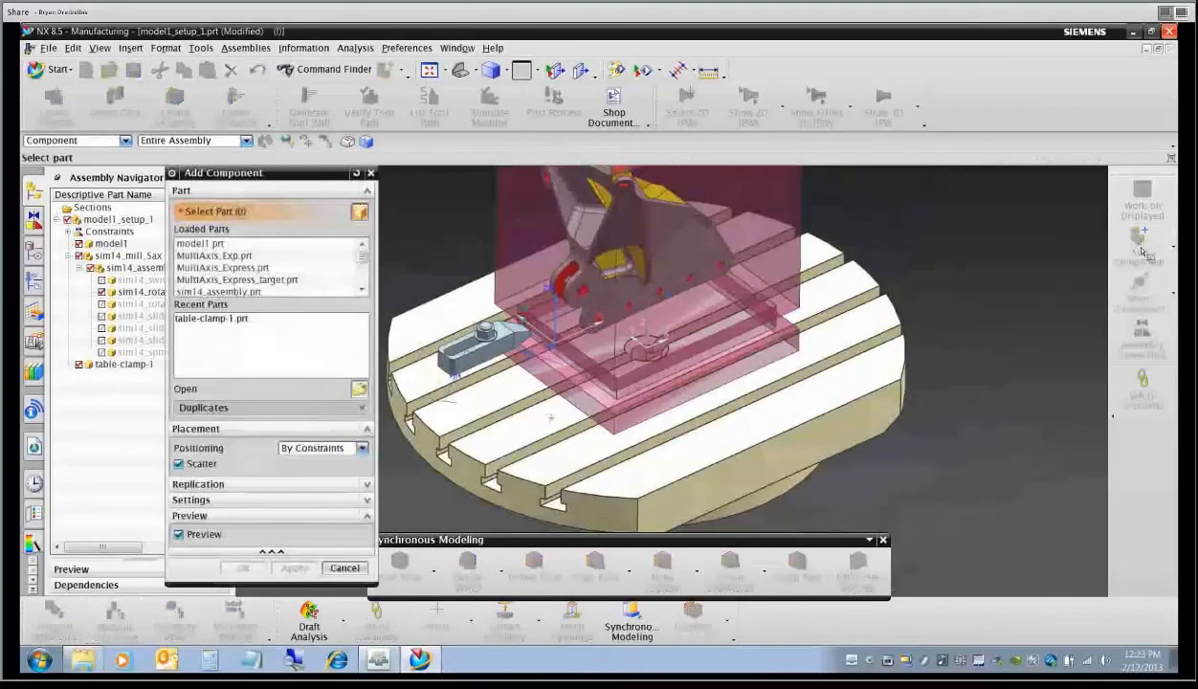
click(360, 390)
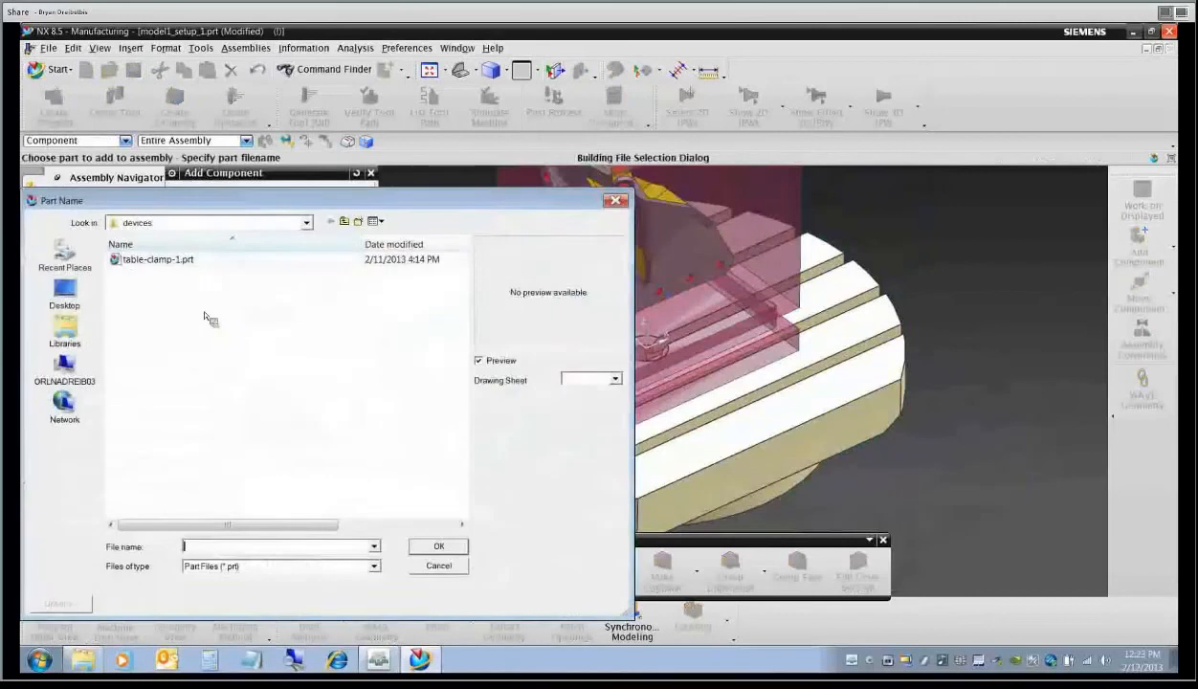
double_click(155, 259)
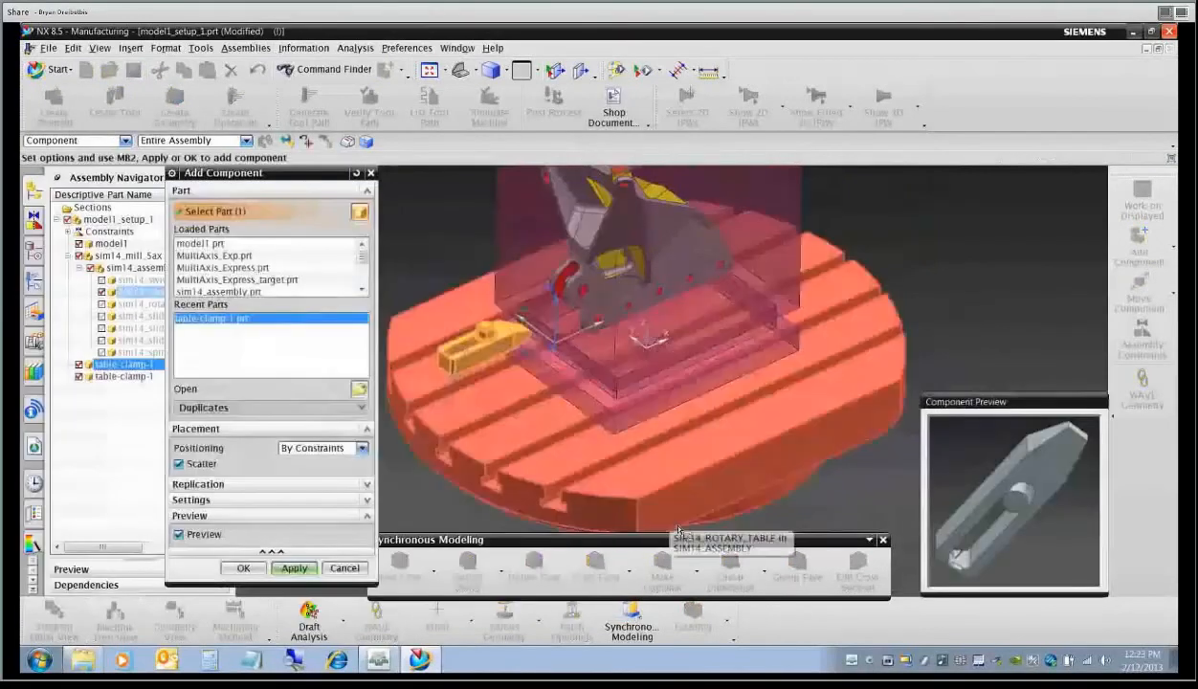
click(240, 569)
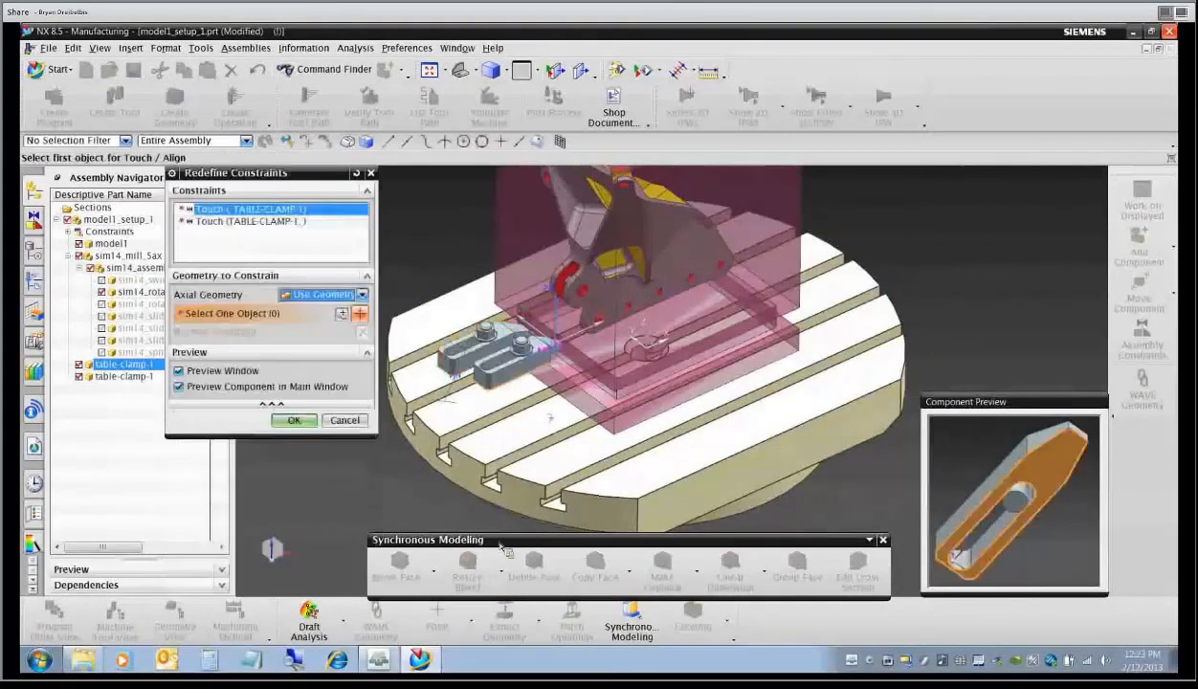
Touch the second clamp's underside to the block's lower groove ledge and its tip to the same groove's inner wall.
click(602, 402)
click(598, 400)
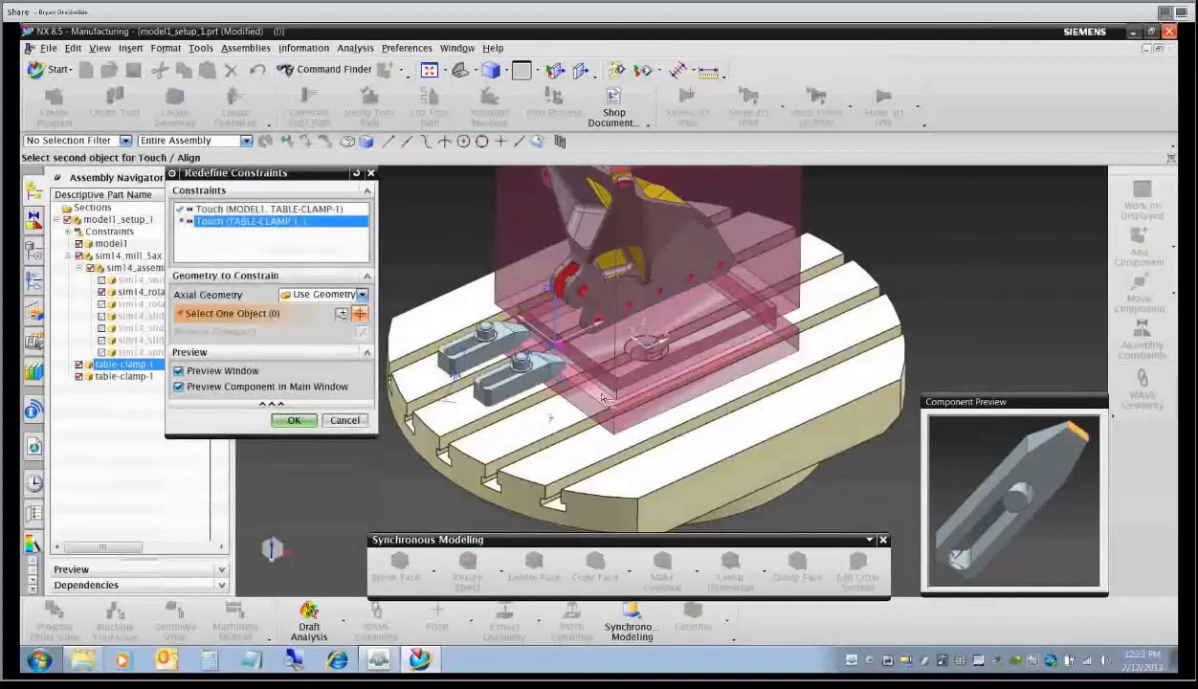
scroll(606, 391, up, 3)
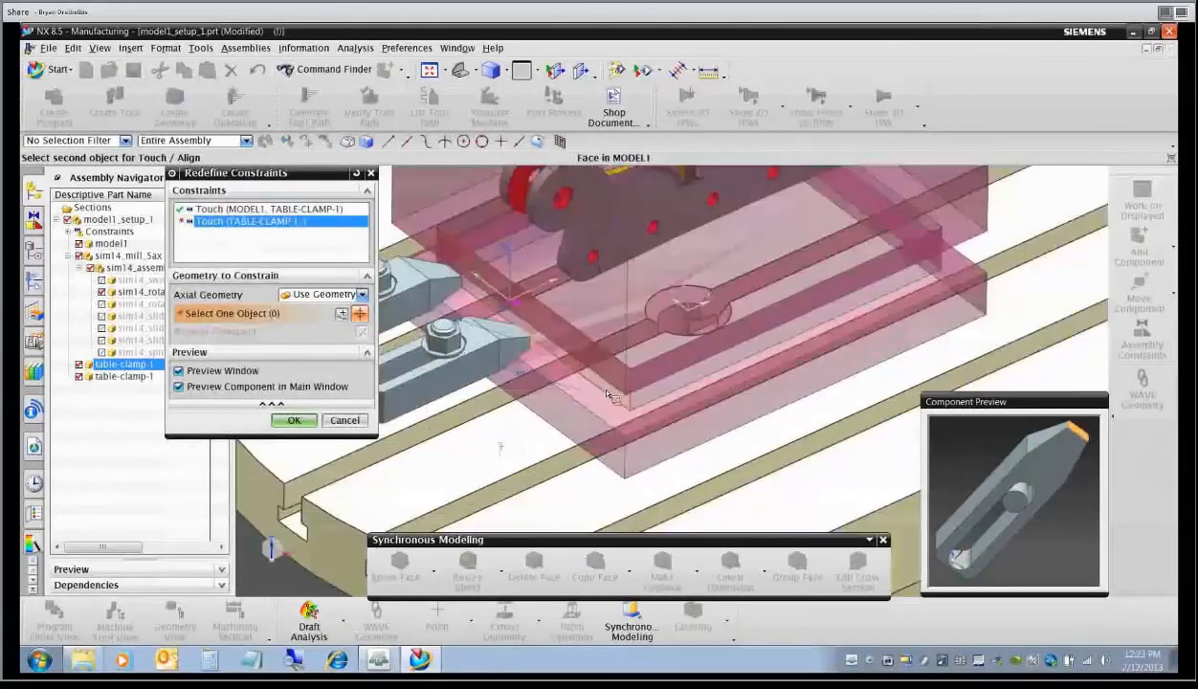
click(592, 381)
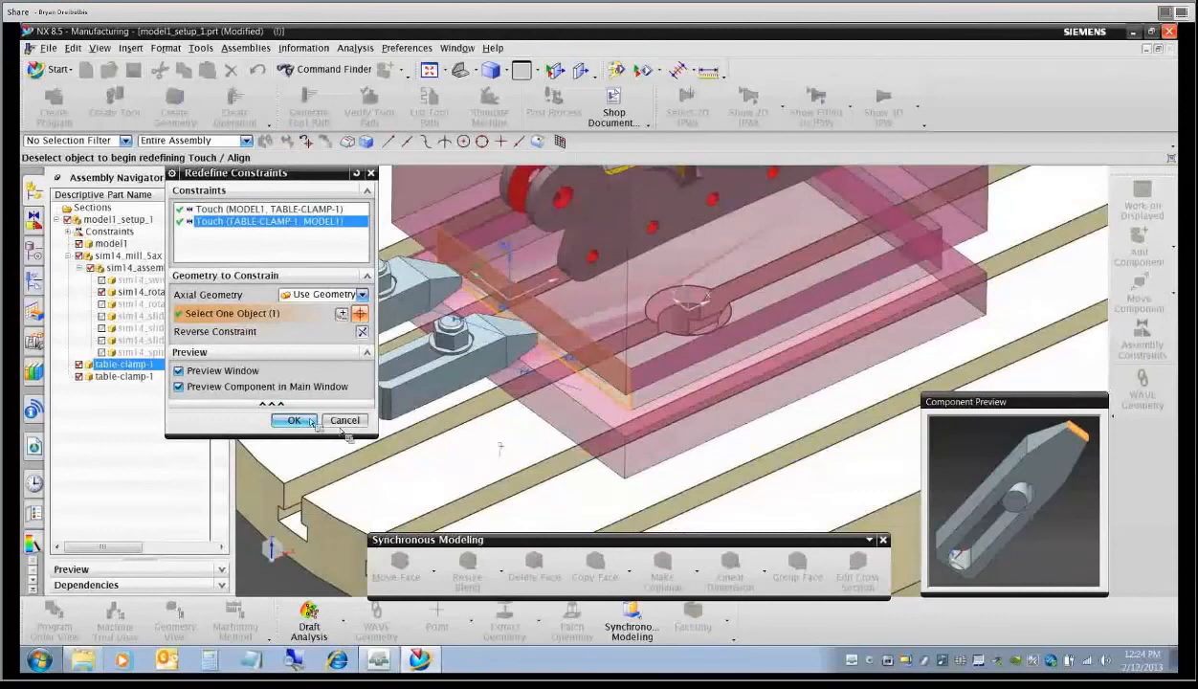
click(302, 420)
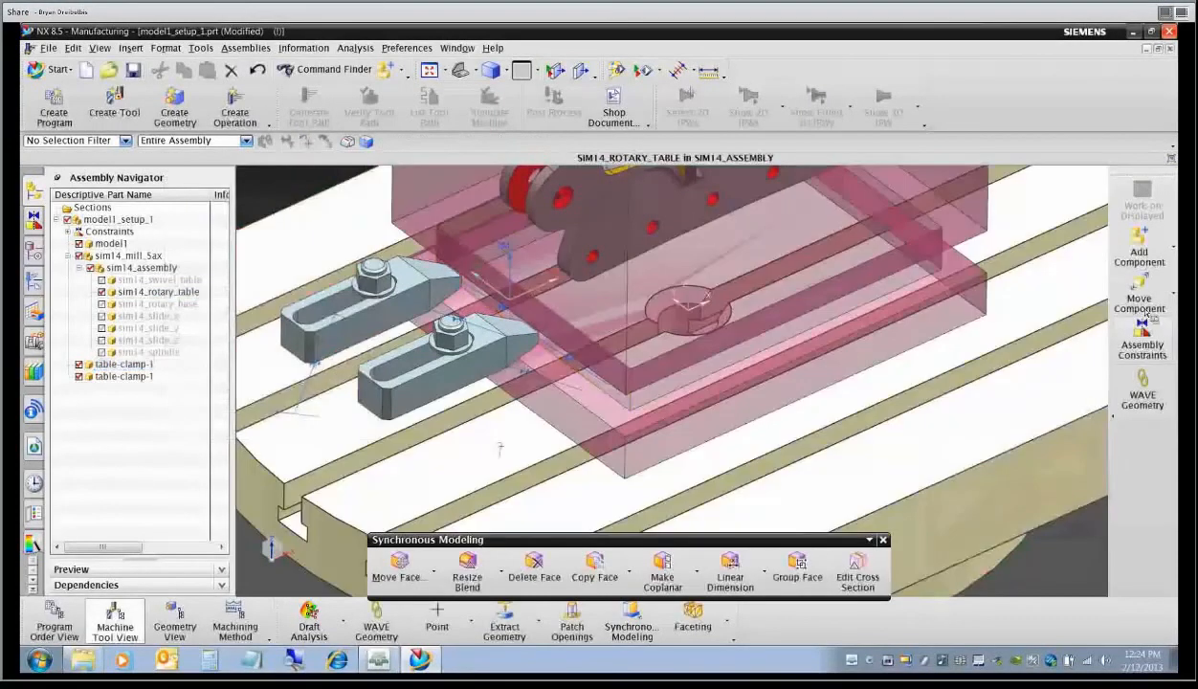
Center the second clamp on its rotary table T-slot with a 2 to 2 constraint between its side faces and the slot's walls.
click(1133, 342)
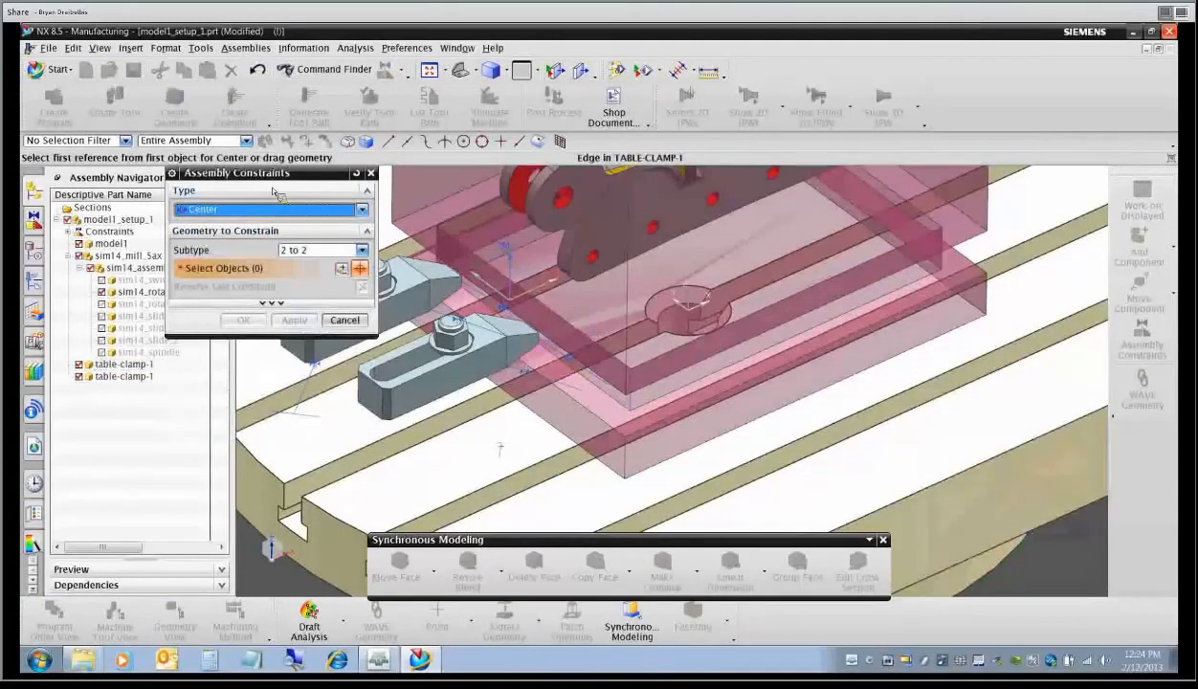
click(415, 387)
middle_drag(415, 386, 650, 433)
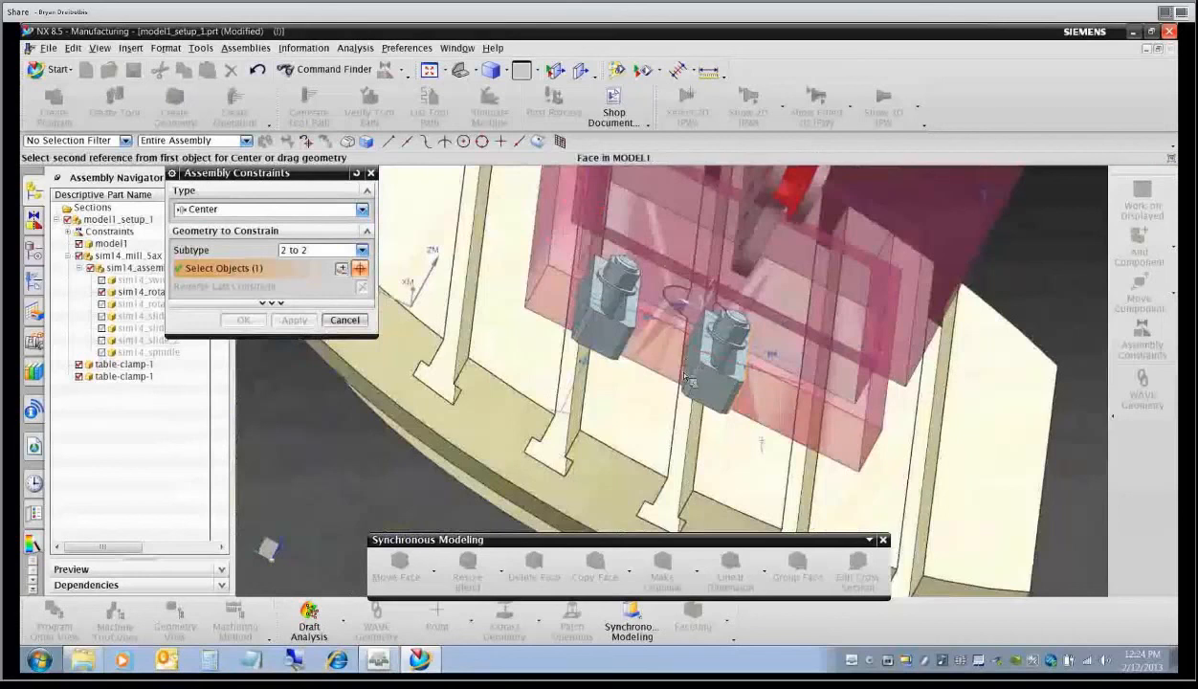
middle_drag(688, 363, 709, 405)
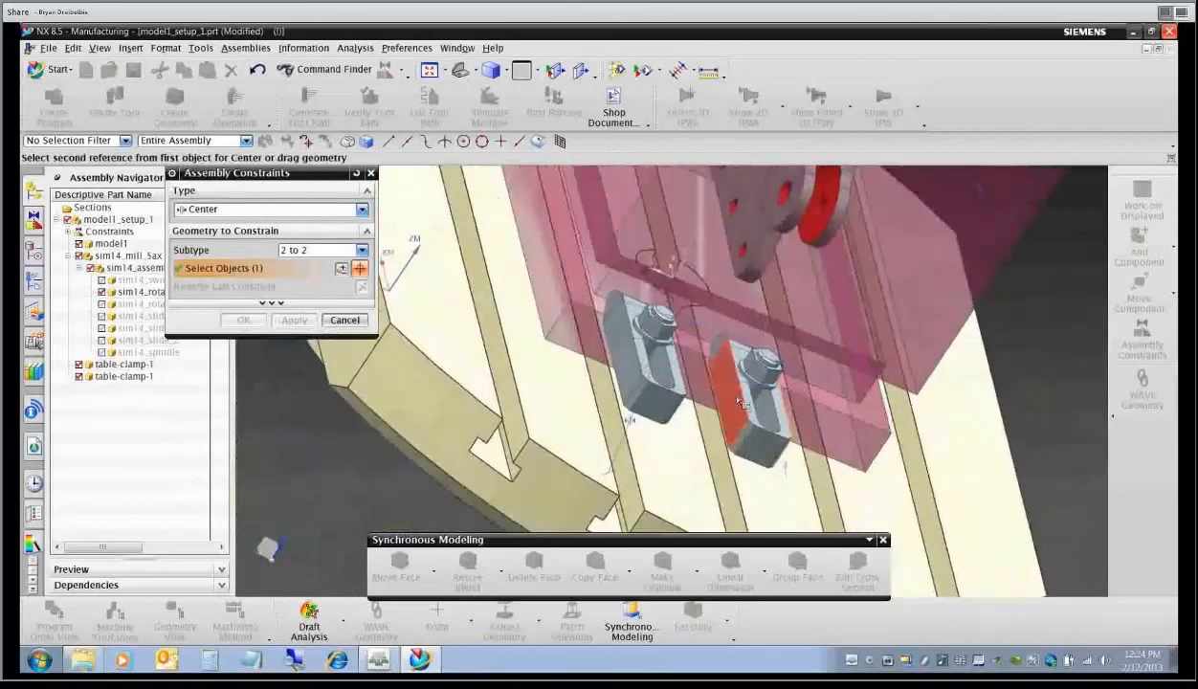
click(714, 408)
middle_drag(686, 451, 669, 423)
click(887, 509)
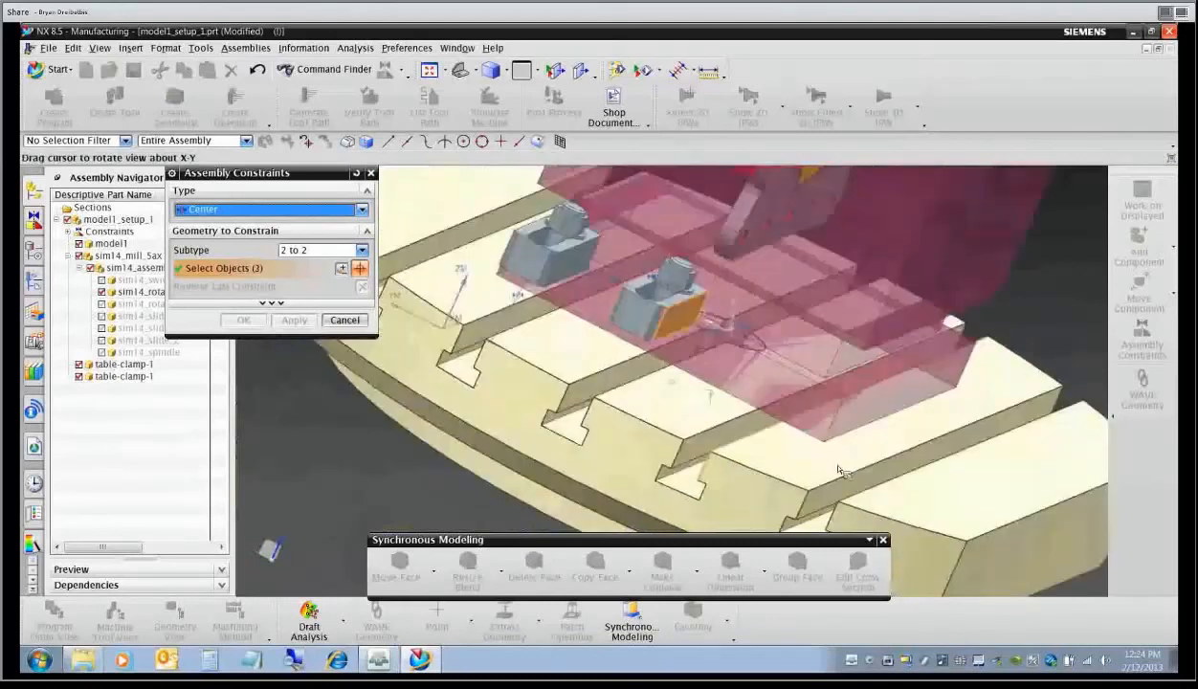
click(667, 419)
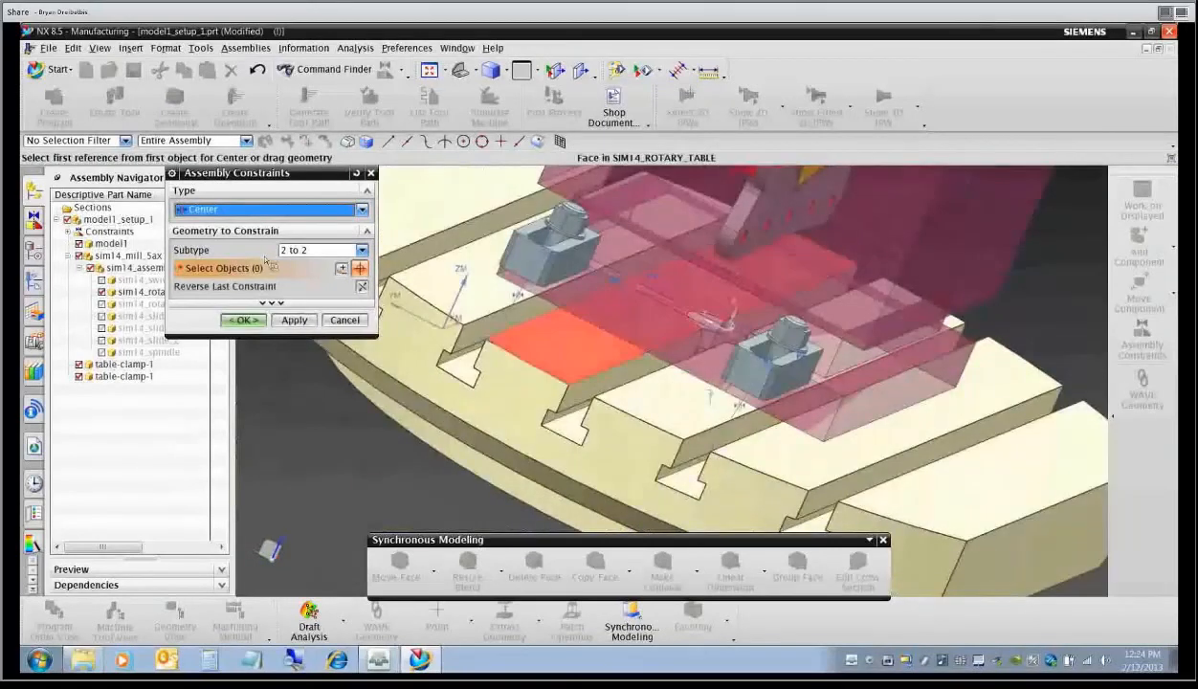
click(241, 321)
Copy the second table-clamp-1 component and paste it into the sim14_mill_5ax assembly.
scroll(373, 386, down, 4)
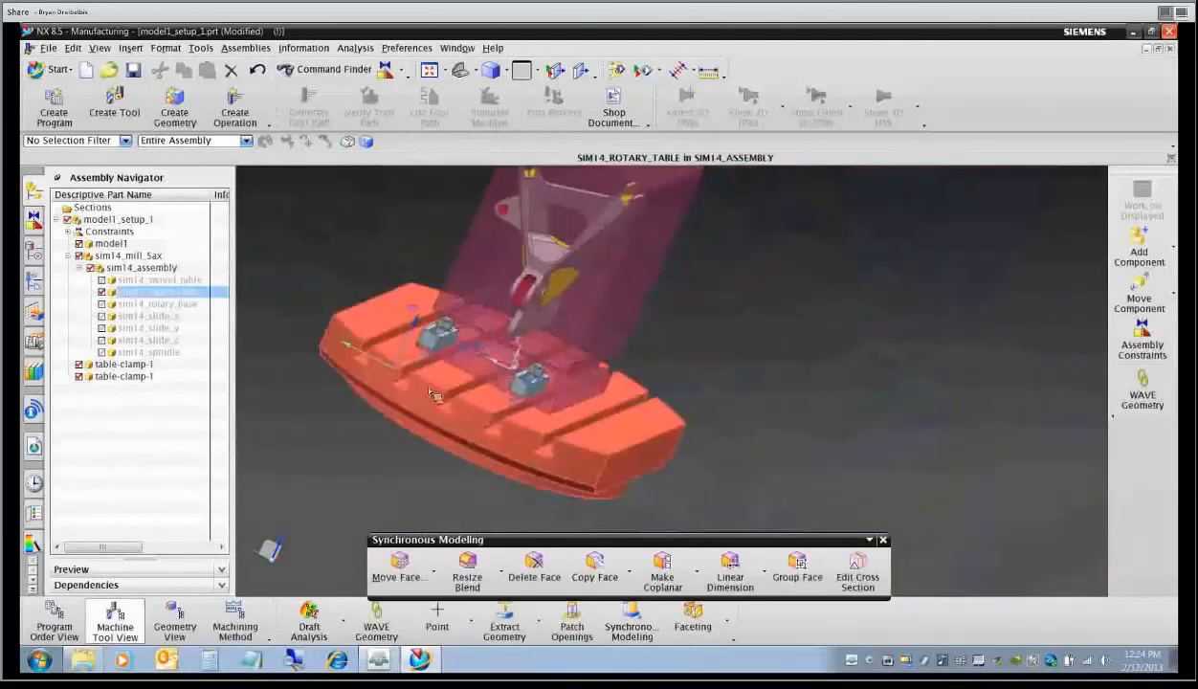
middle_drag(616, 404, 531, 414)
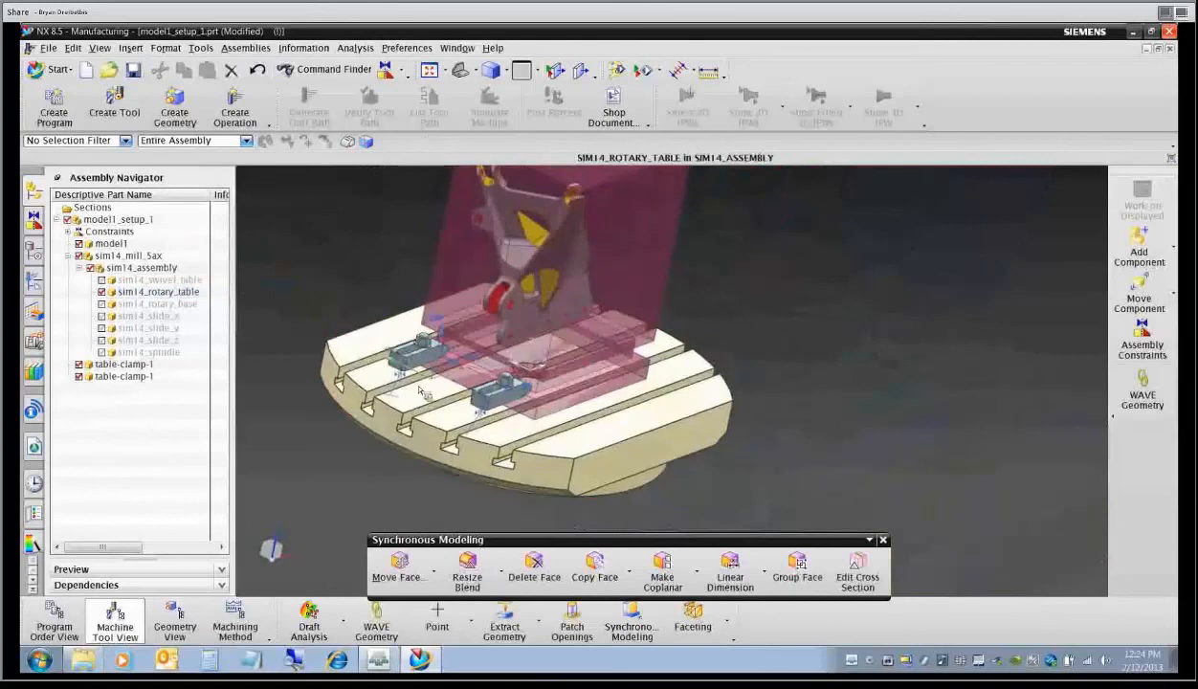
click(124, 376)
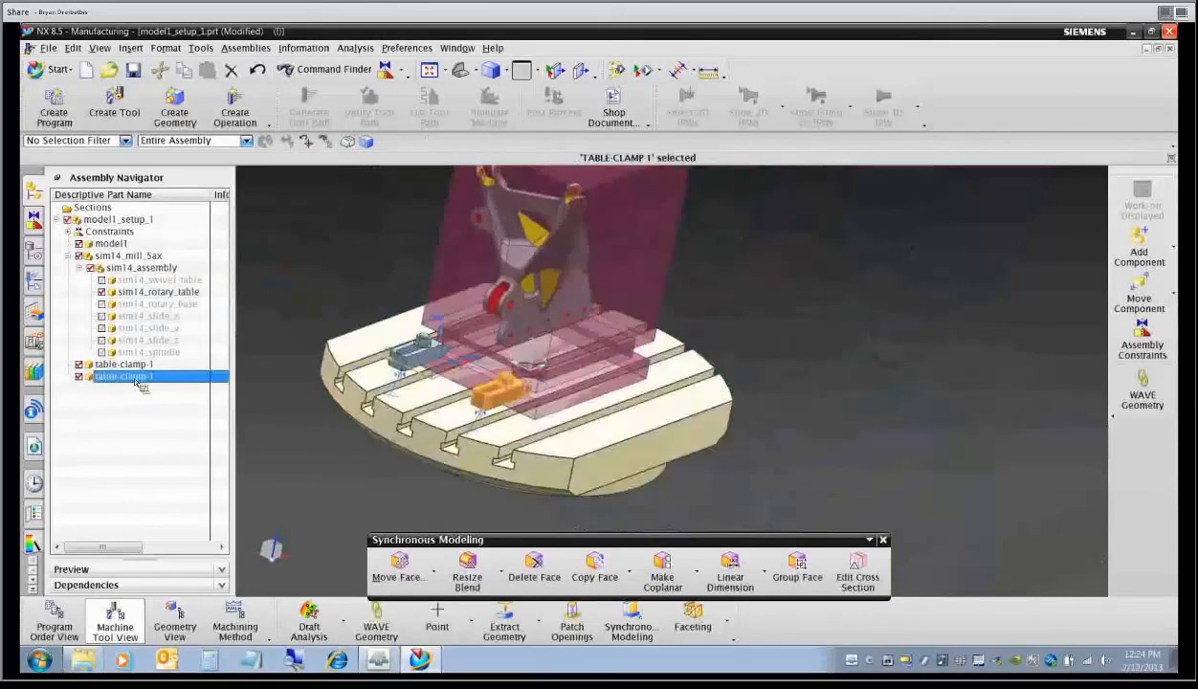
right_click(134, 378)
click(163, 304)
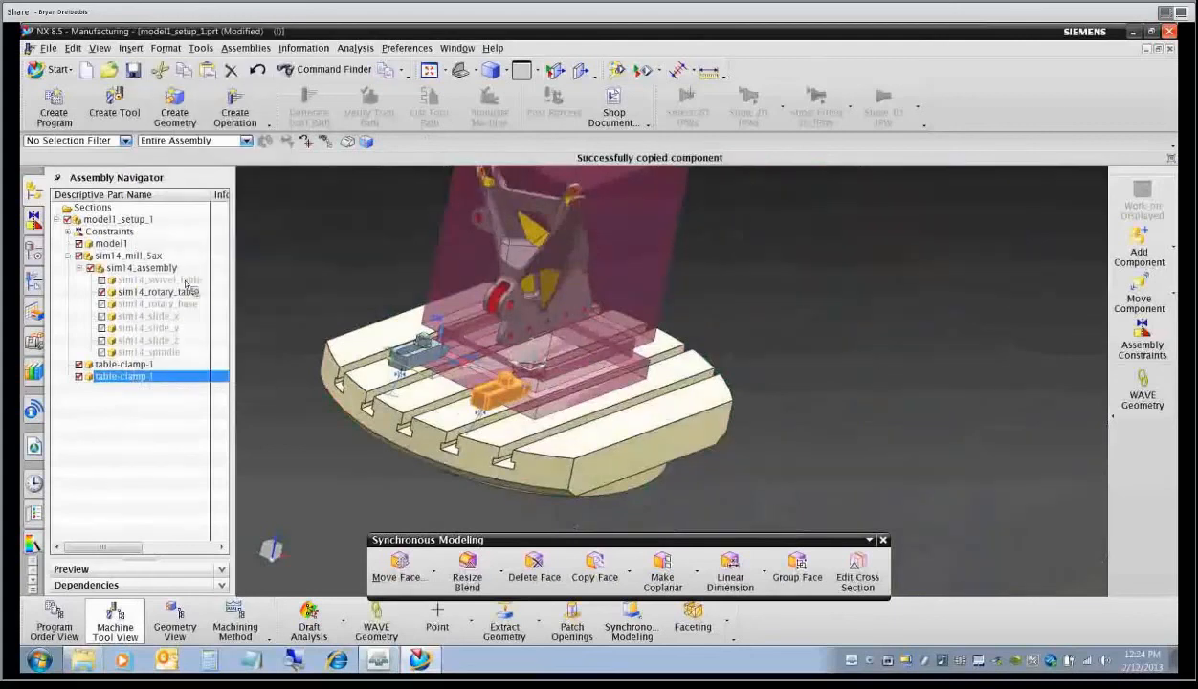
right_click(130, 257)
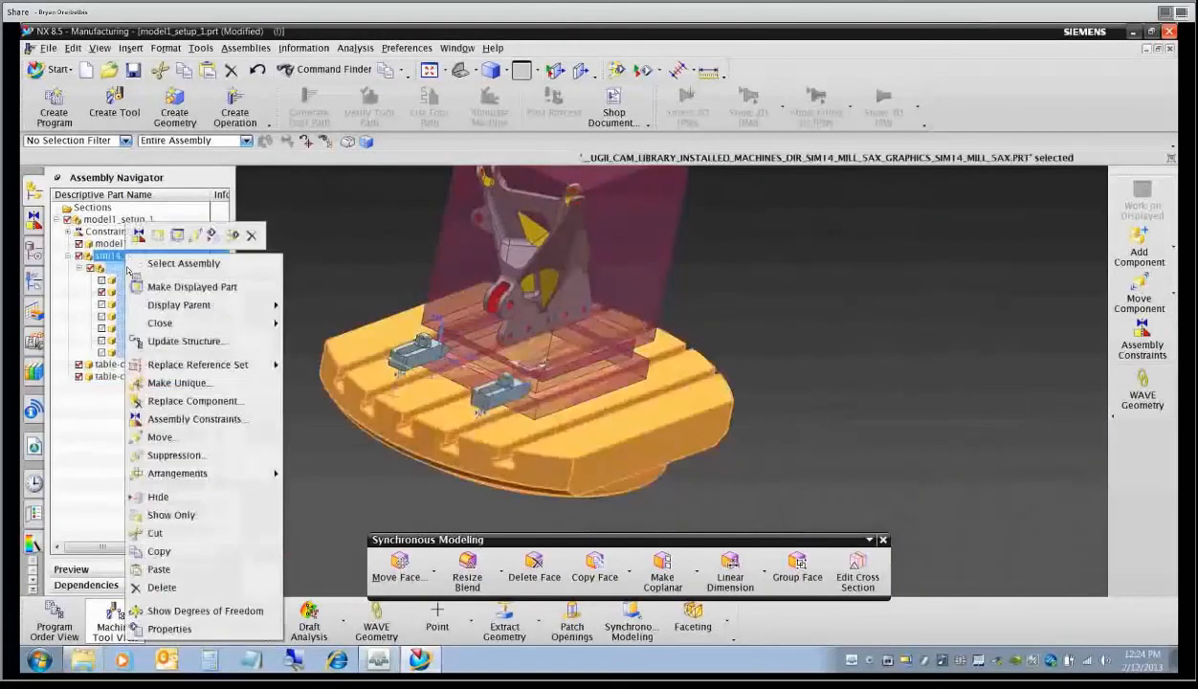
click(155, 571)
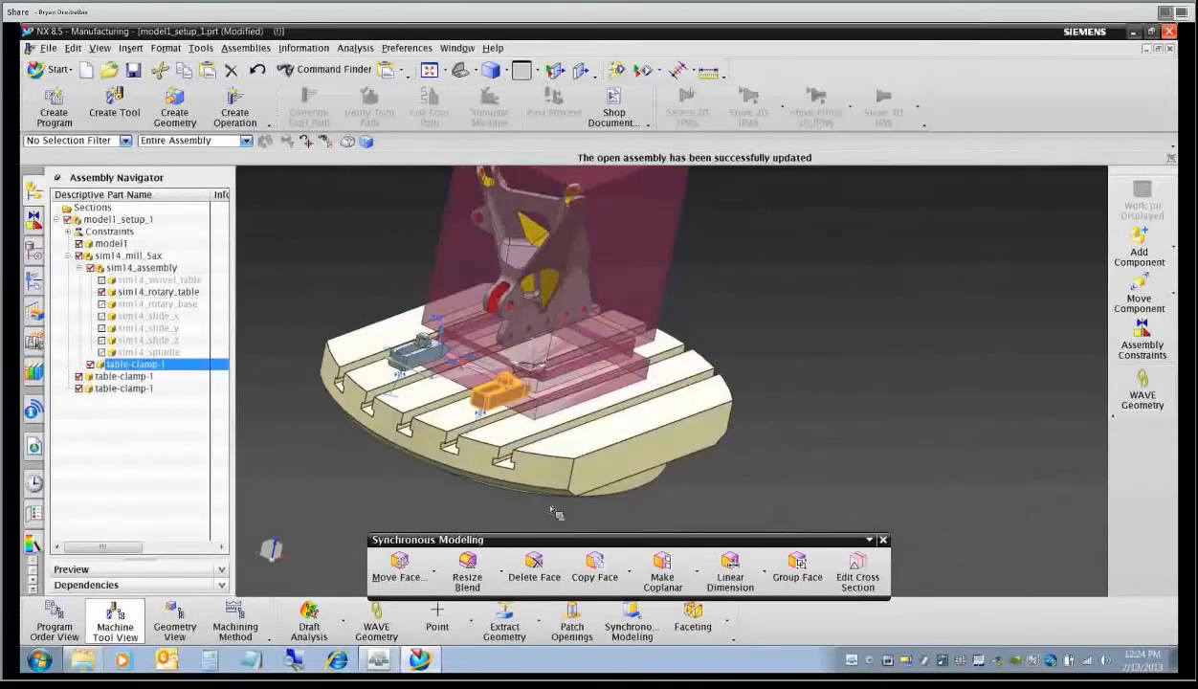
click(1140, 308)
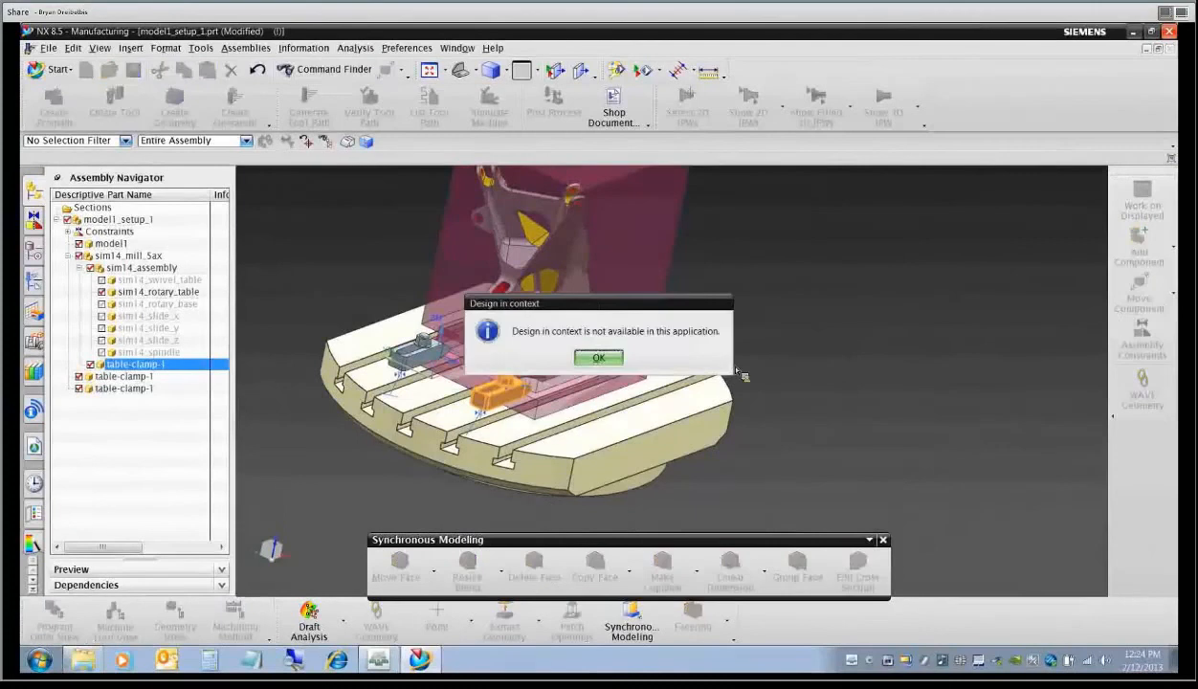
click(599, 358)
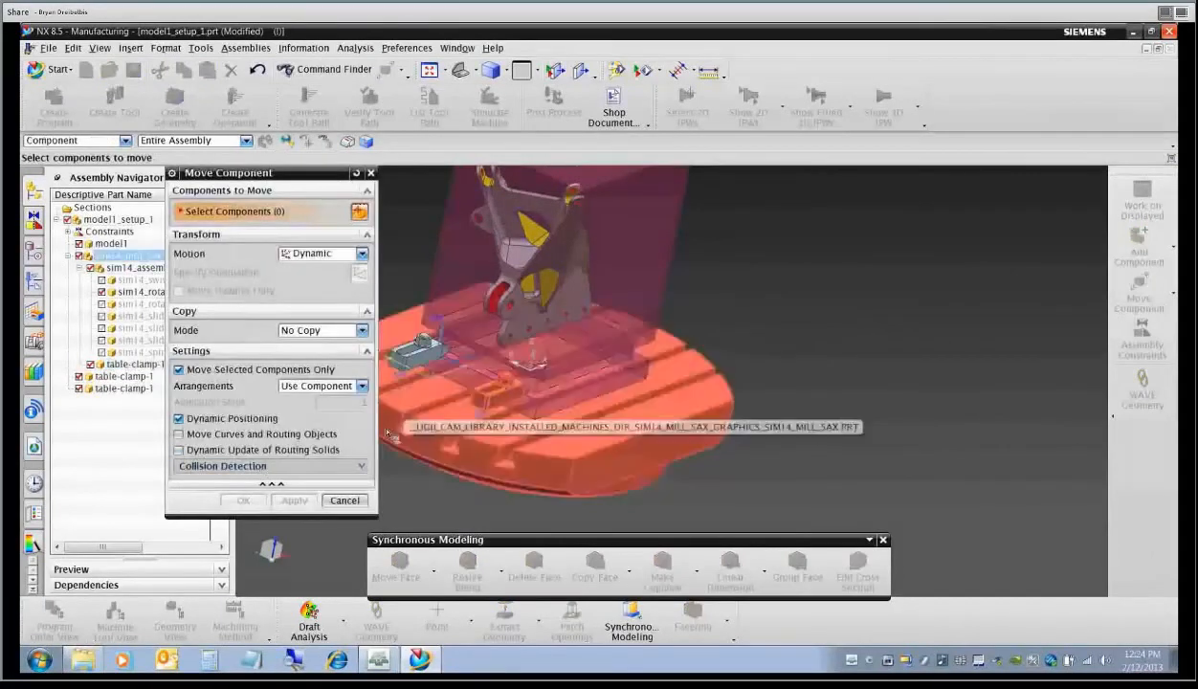
click(342, 500)
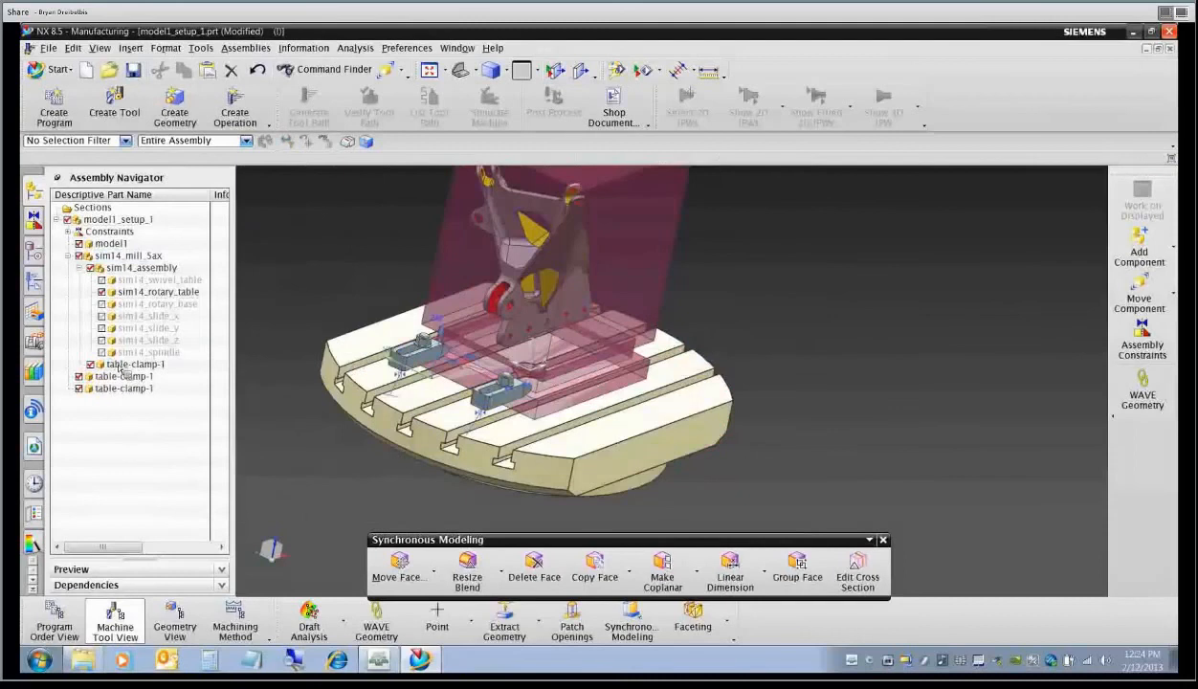
Move the copied clamp under the model1_setup_1 assembly and reposition it, turned to face the block's adjacent side, clear of the stock.
drag(125, 367, 113, 222)
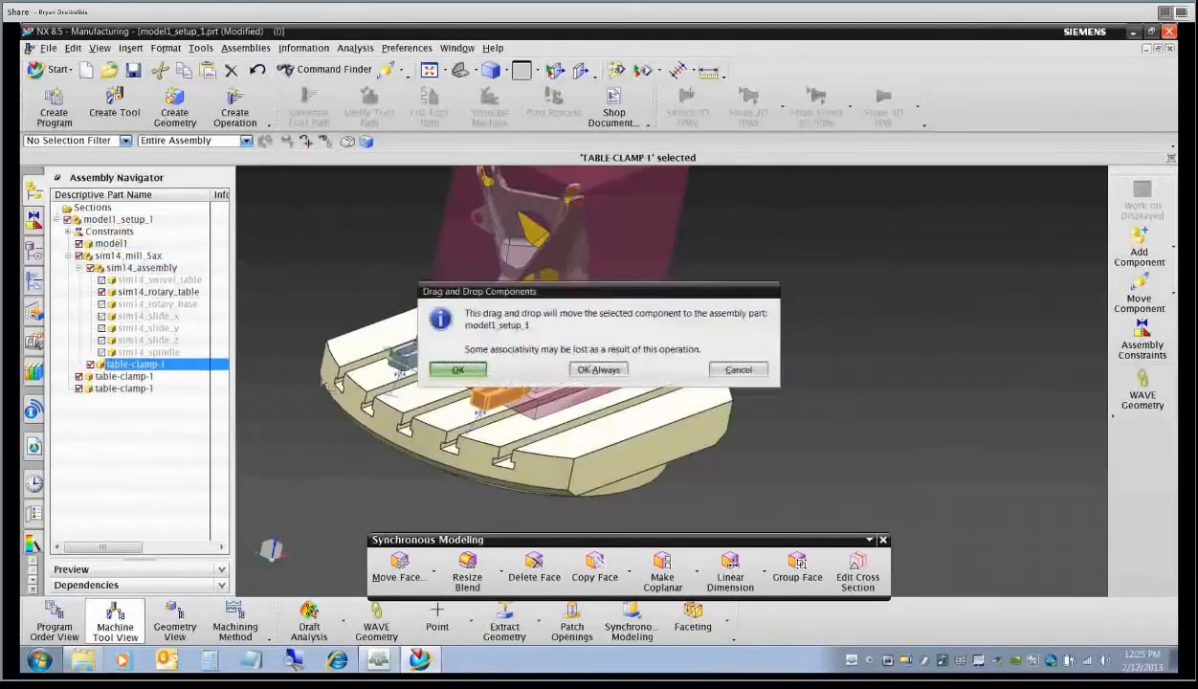
click(457, 371)
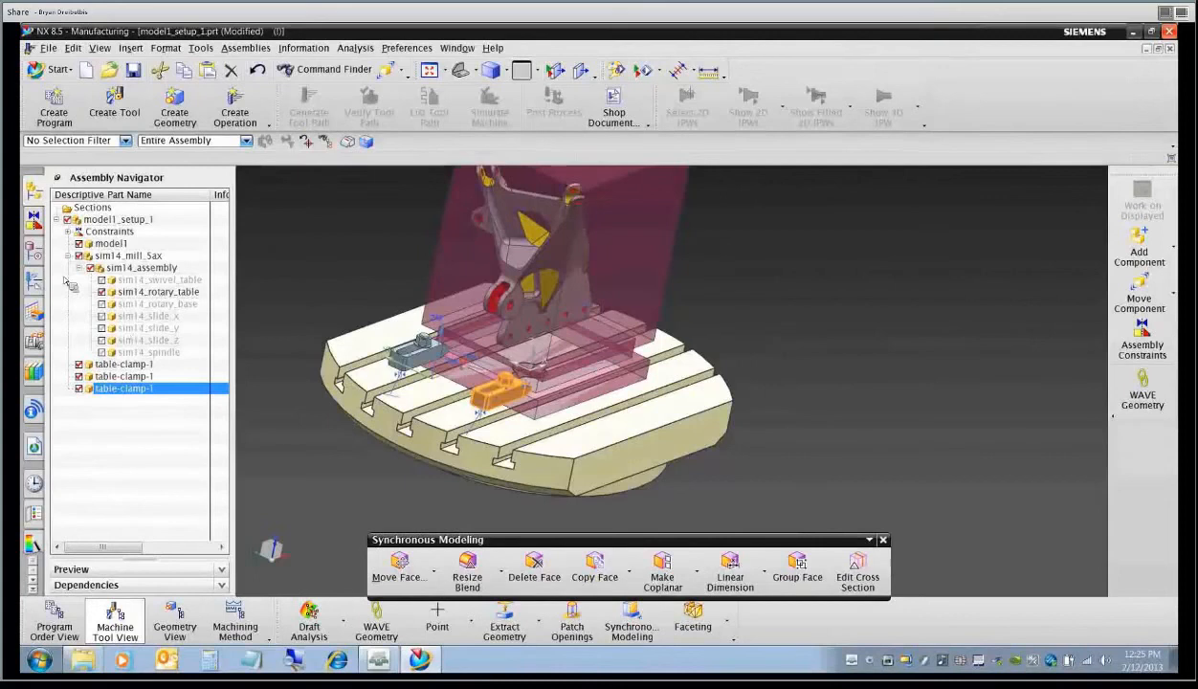
click(1142, 297)
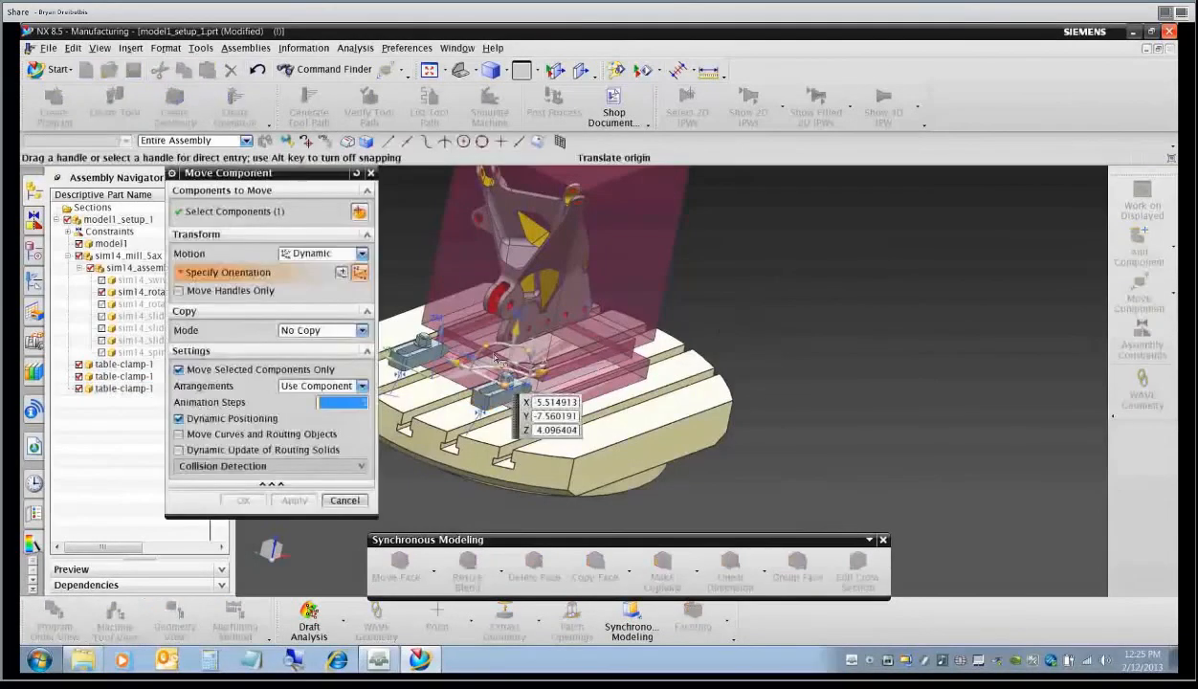
drag(468, 336, 621, 390)
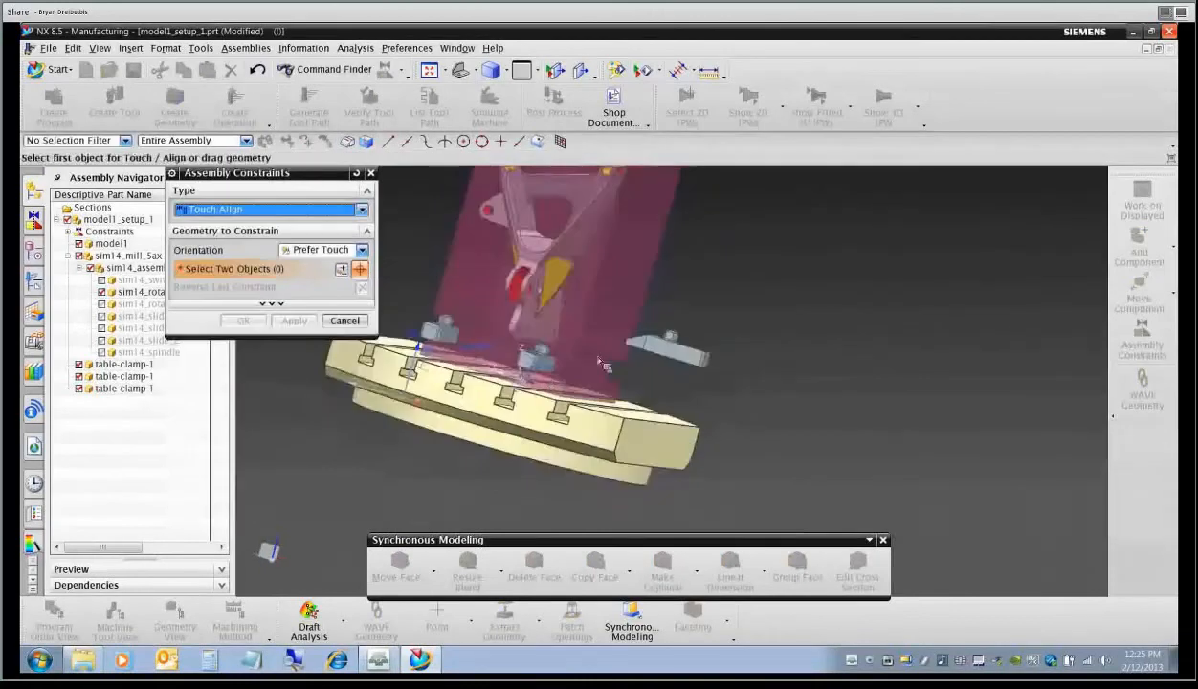
Touch the third clamp's underside to the stock block's lower groove ledge.
scroll(591, 349, up, 3)
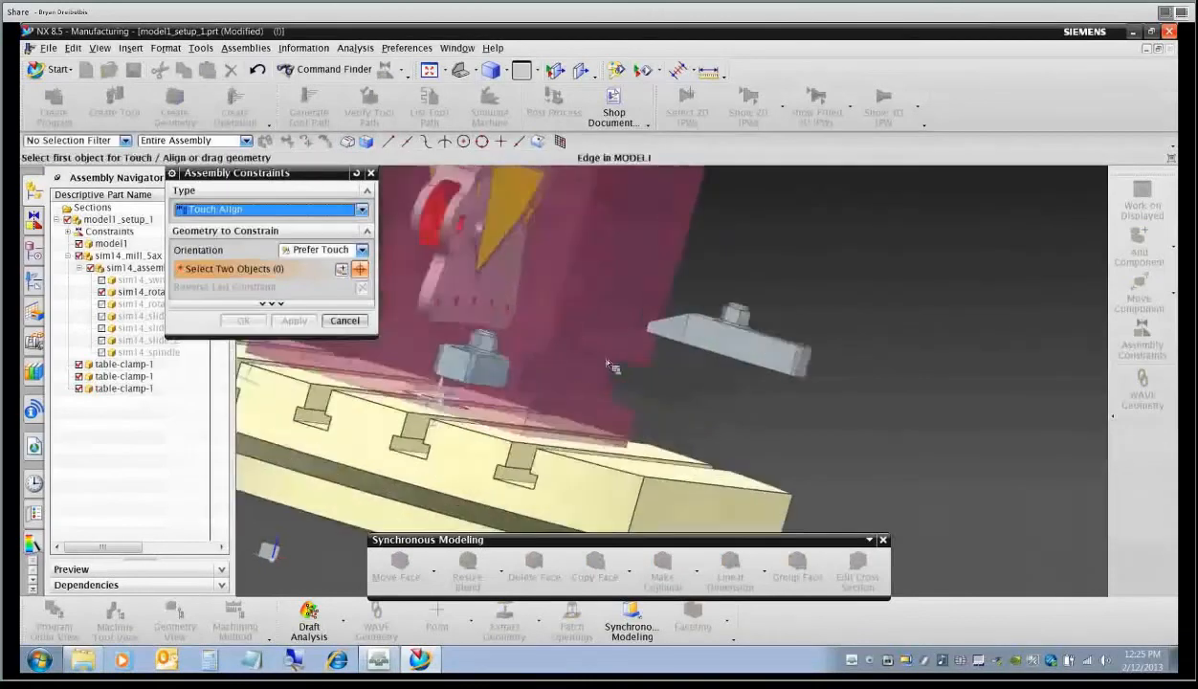
middle_drag(591, 349, 683, 312)
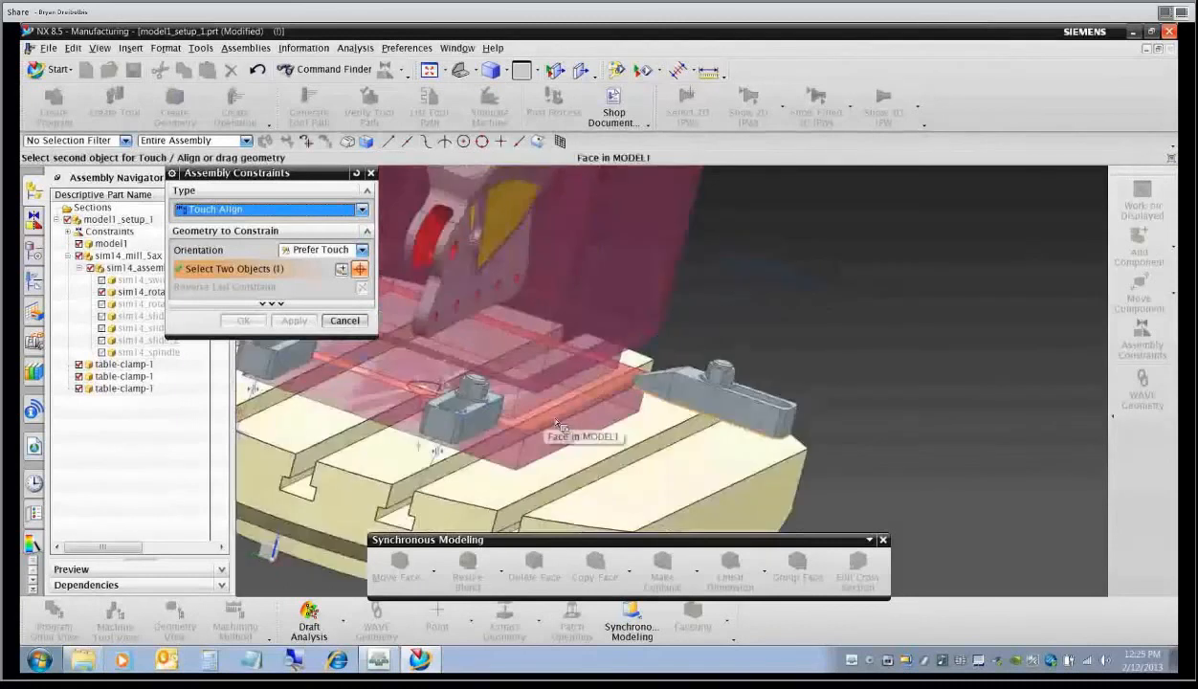
click(552, 422)
Touch the third clamp's tip face to the inner wall of the groove on the block's adjacent side.
middle_drag(587, 422, 605, 408)
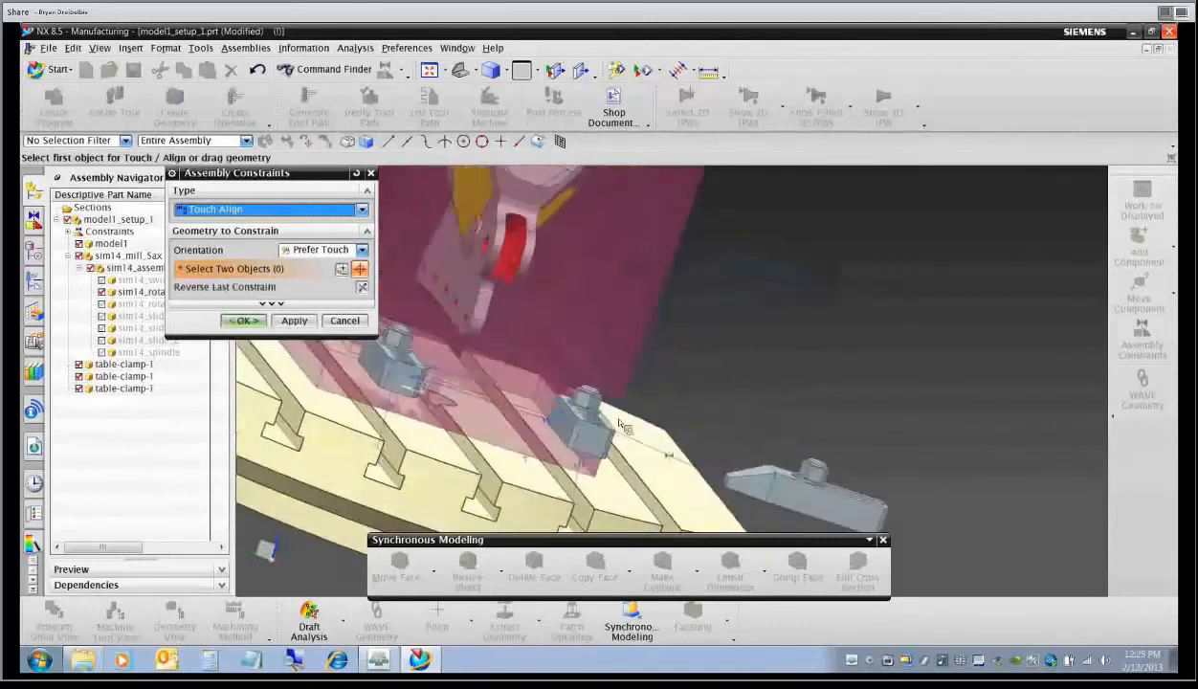
scroll(728, 490, up, 3)
scroll(730, 488, up, 3)
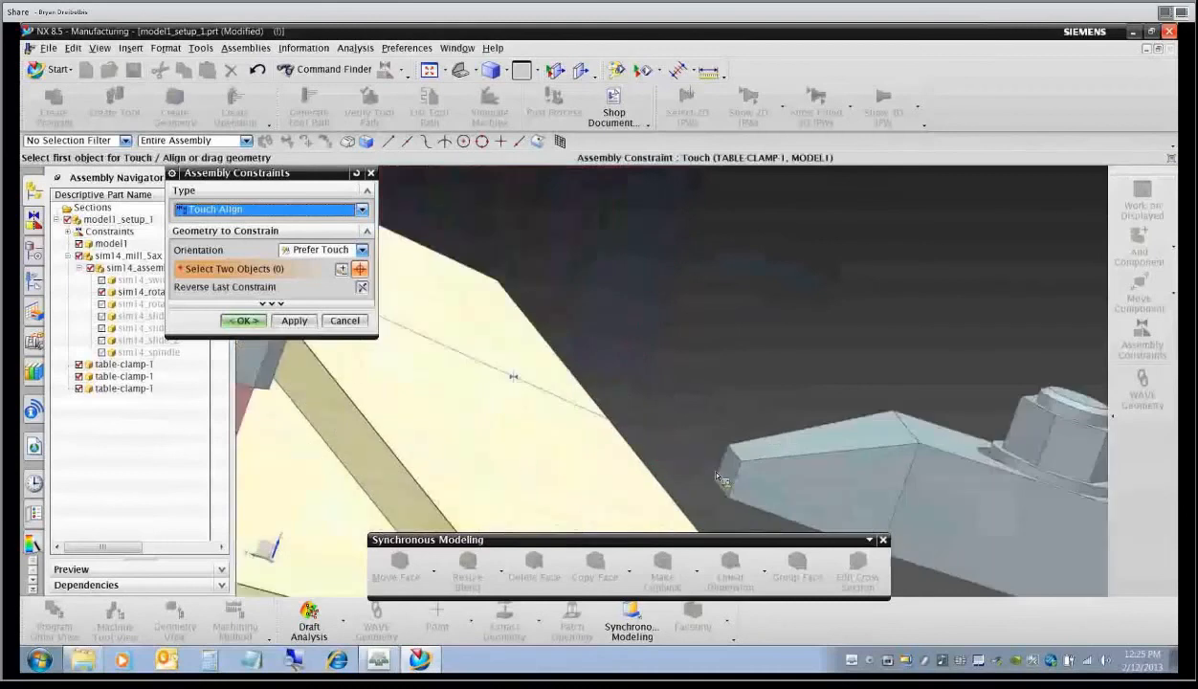
click(734, 473)
scroll(471, 379, down, 3)
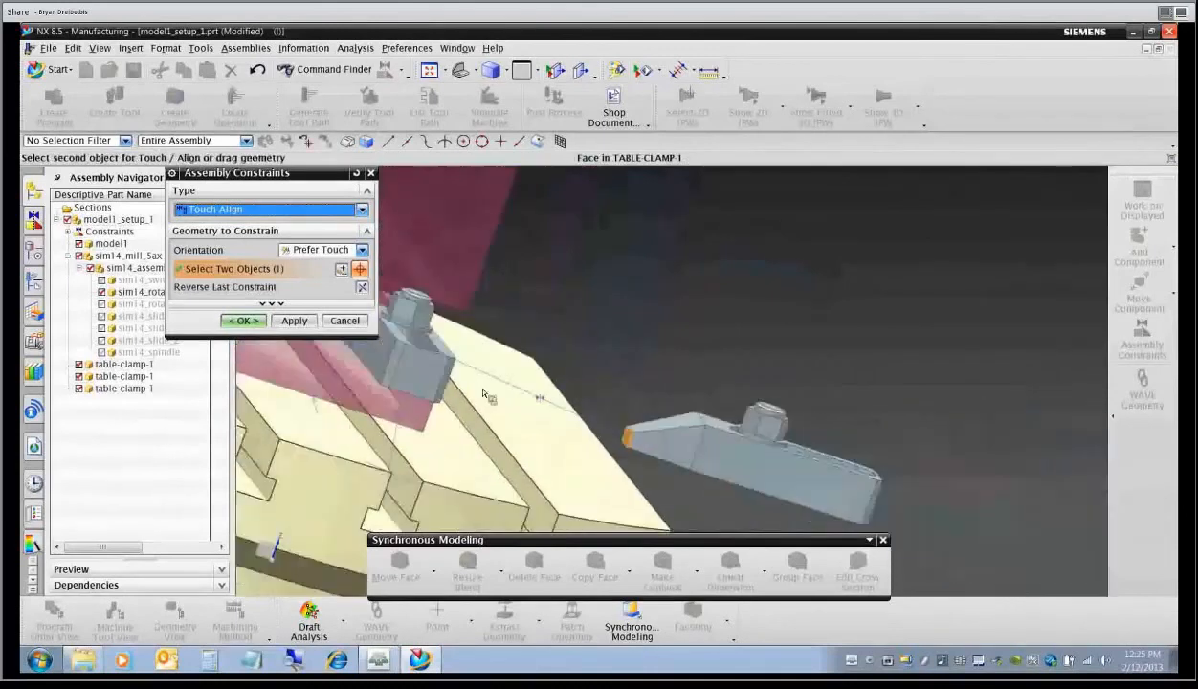
middle_drag(471, 380, 446, 379)
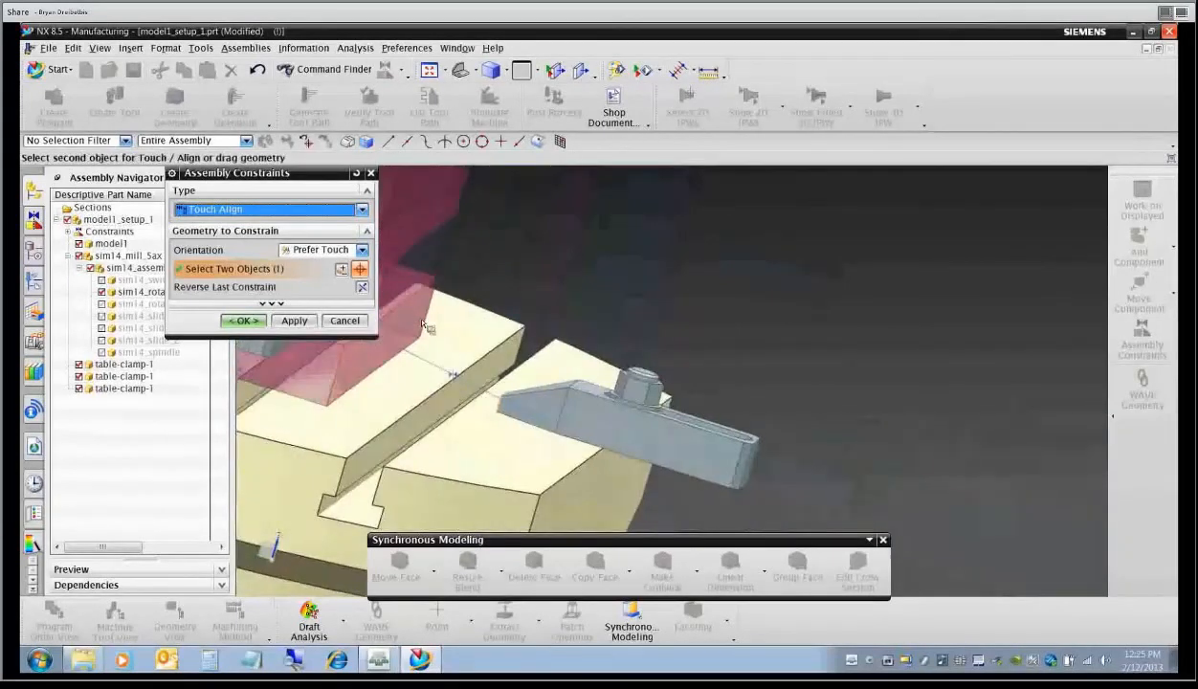
shift+middle_drag(468, 337, 653, 337)
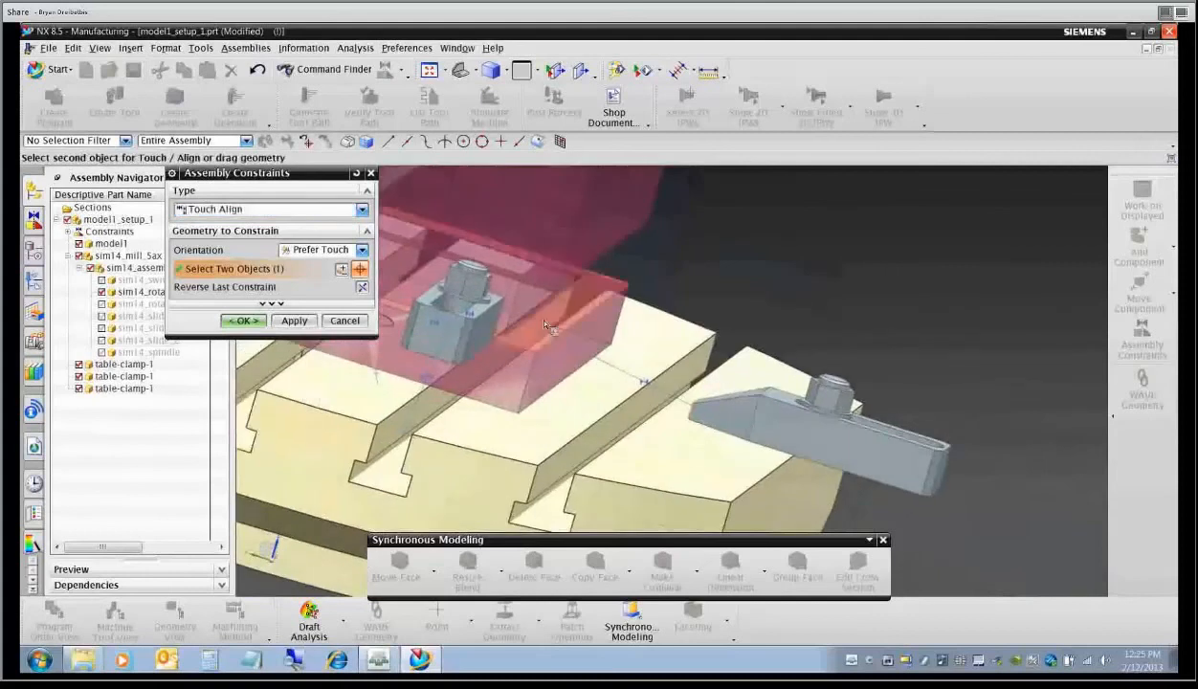
click(532, 309)
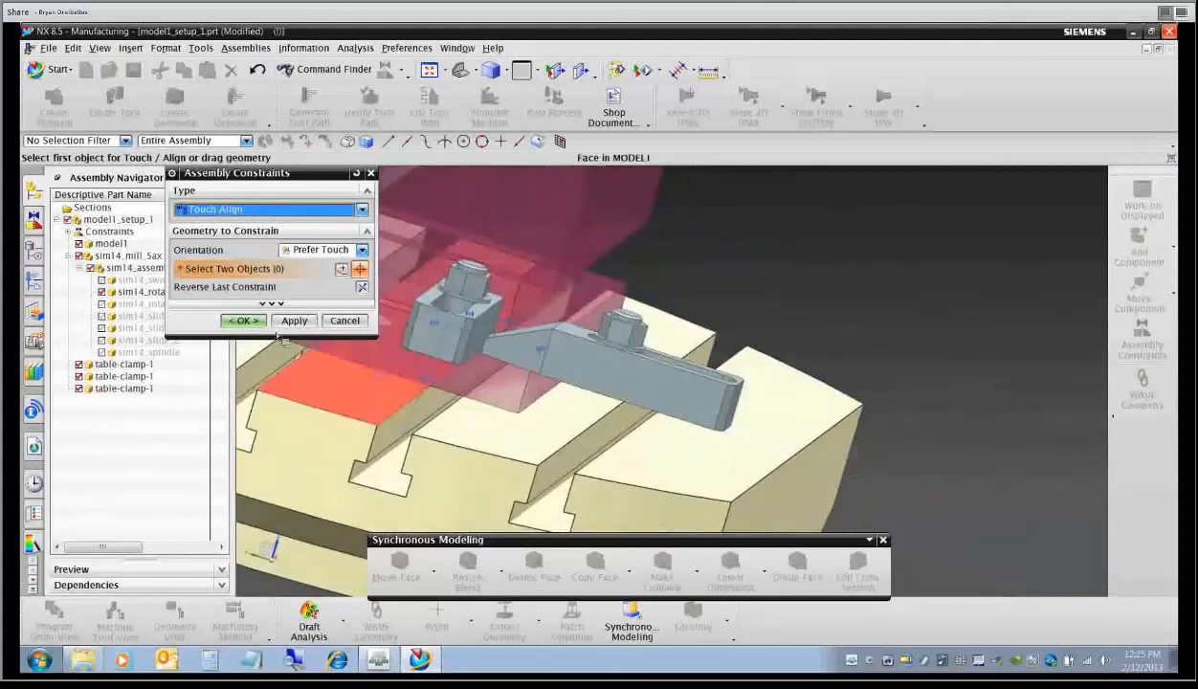
click(245, 320)
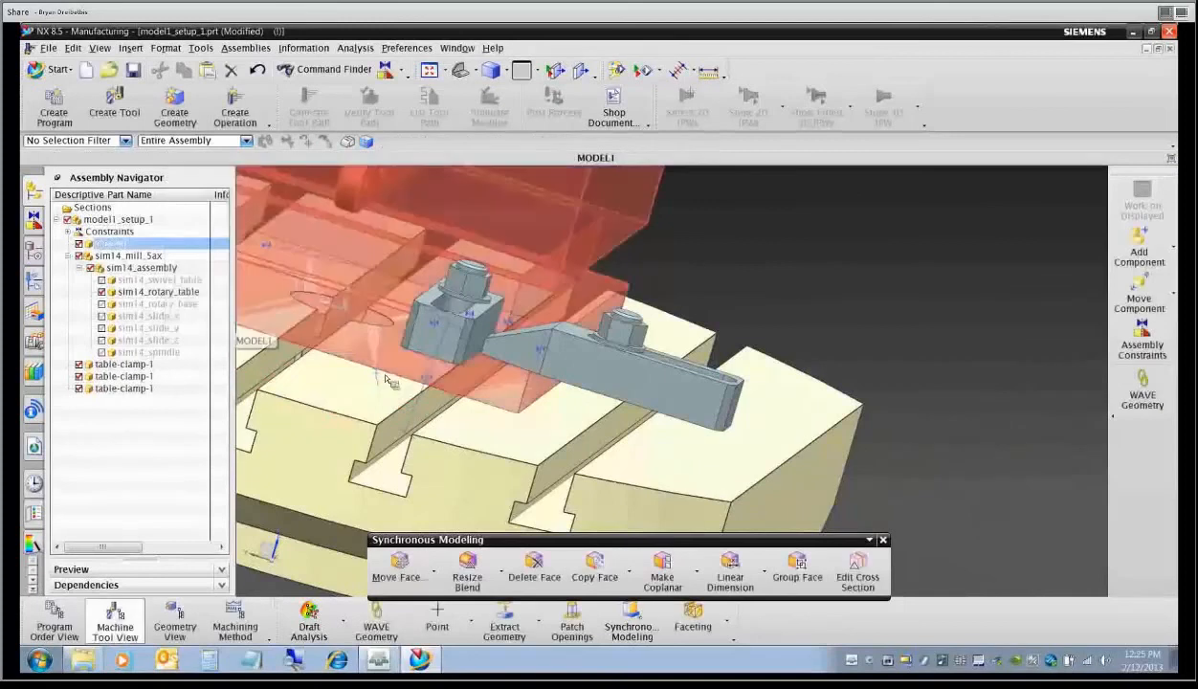
middle_drag(382, 326, 487, 356)
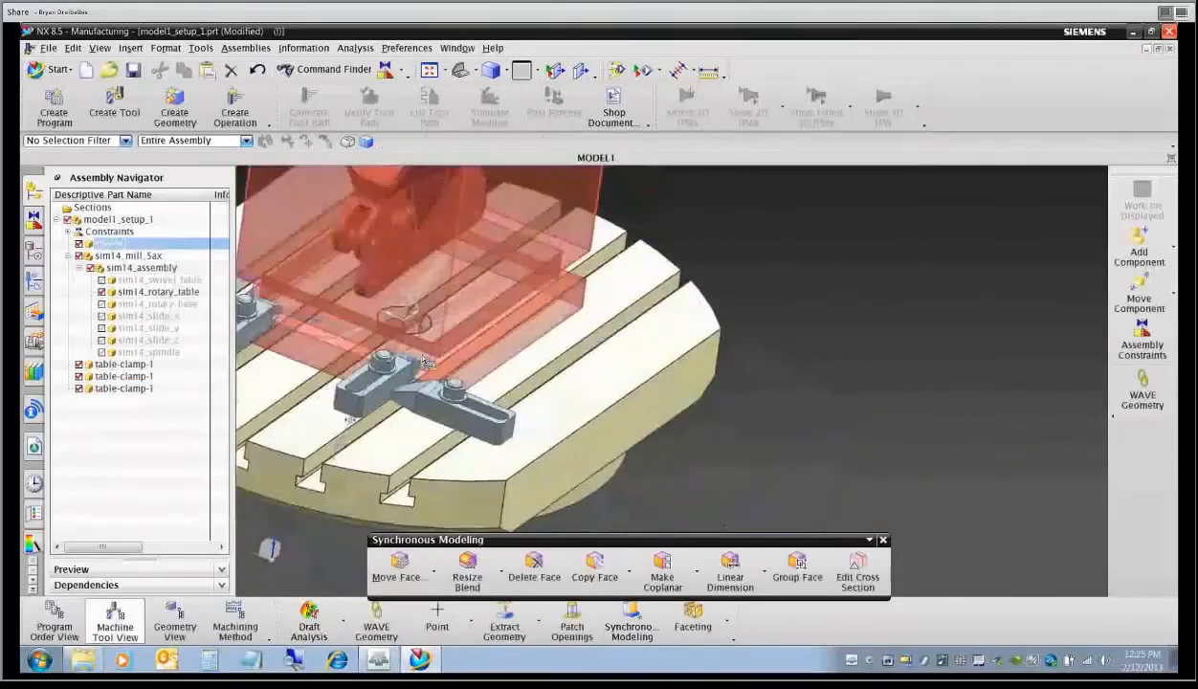
click(1141, 300)
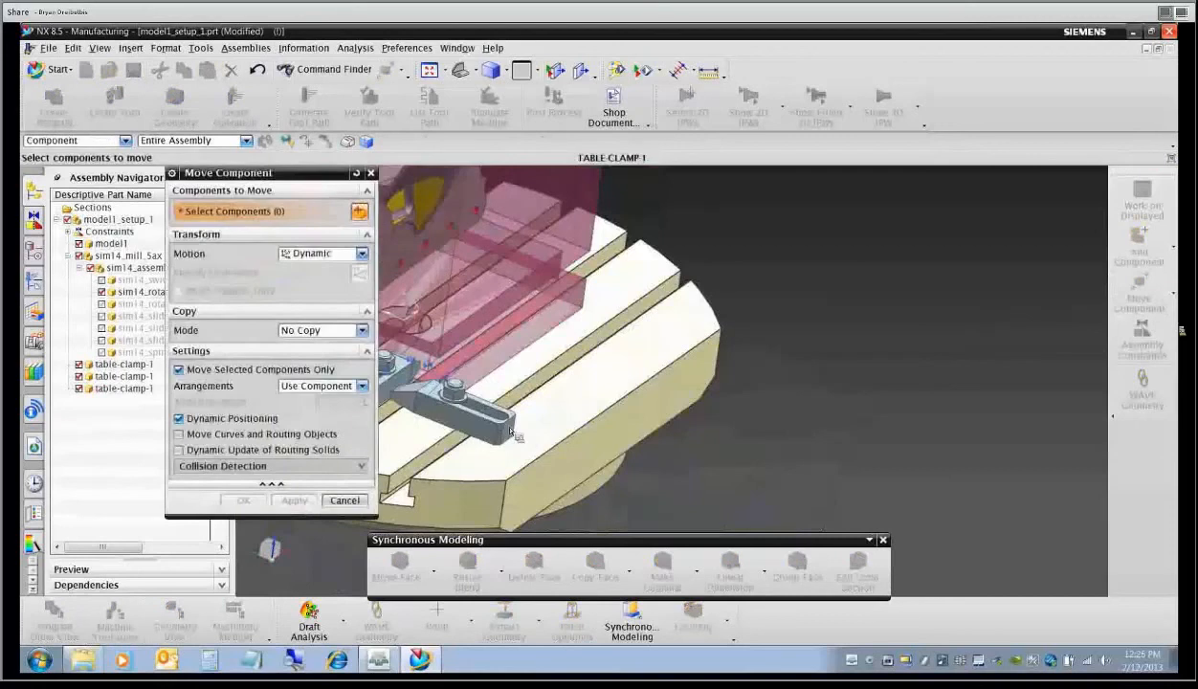
click(487, 427)
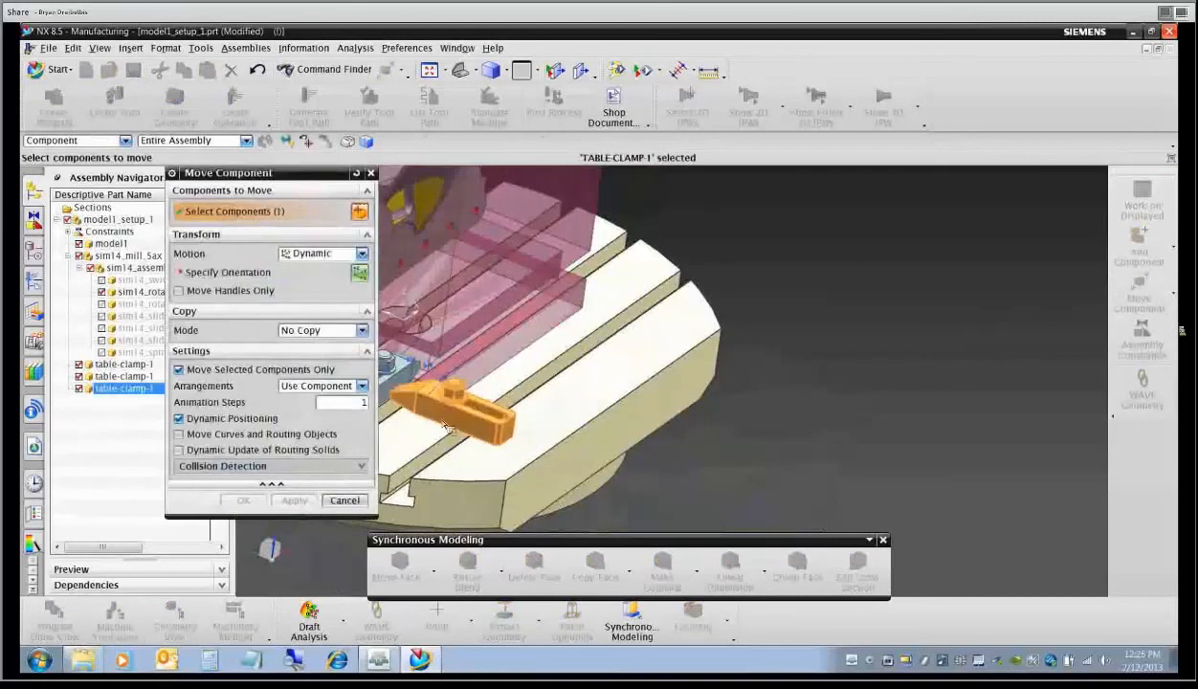
click(361, 275)
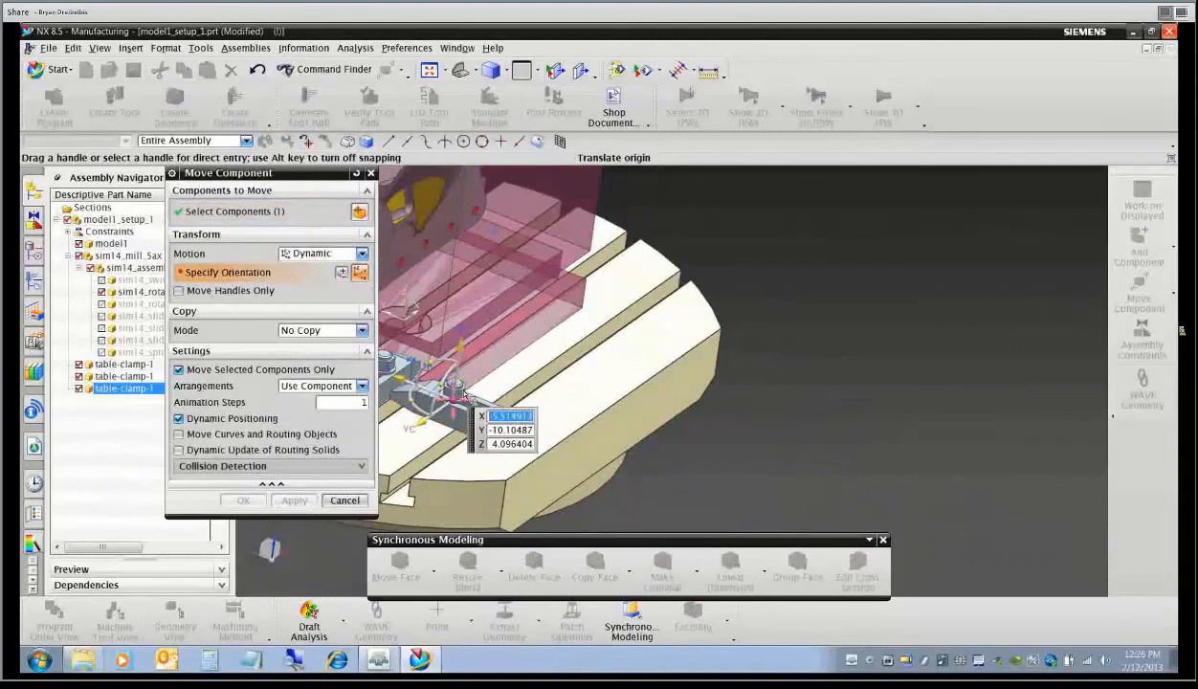
click(453, 394)
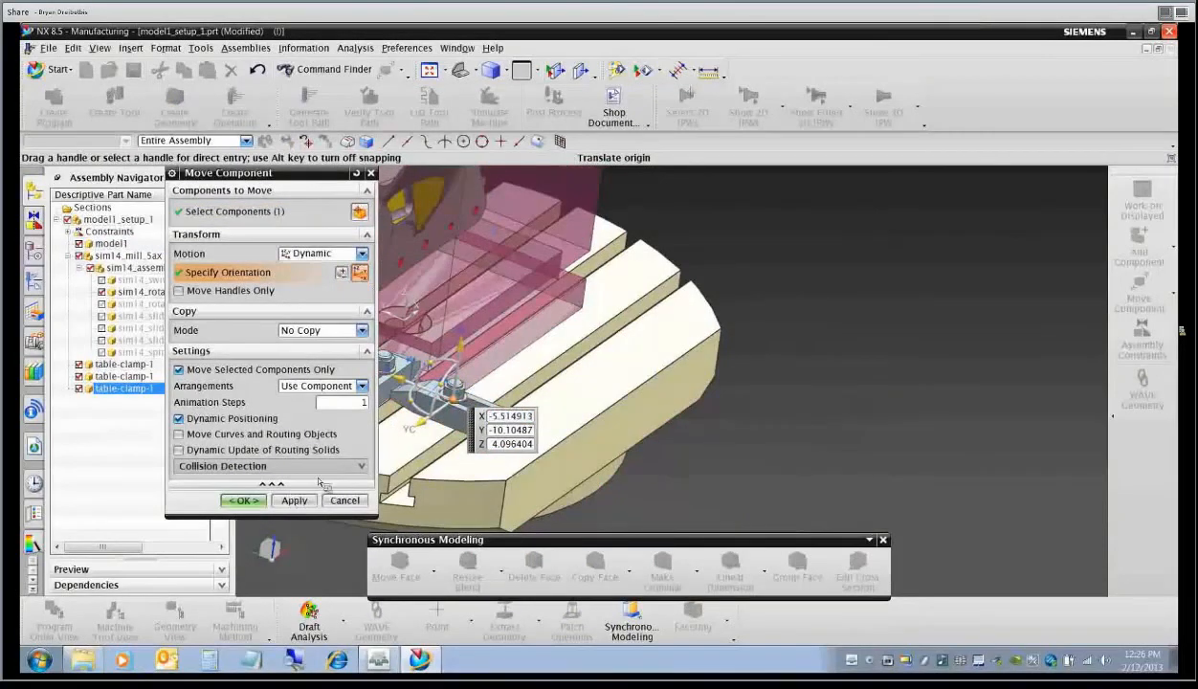
click(344, 500)
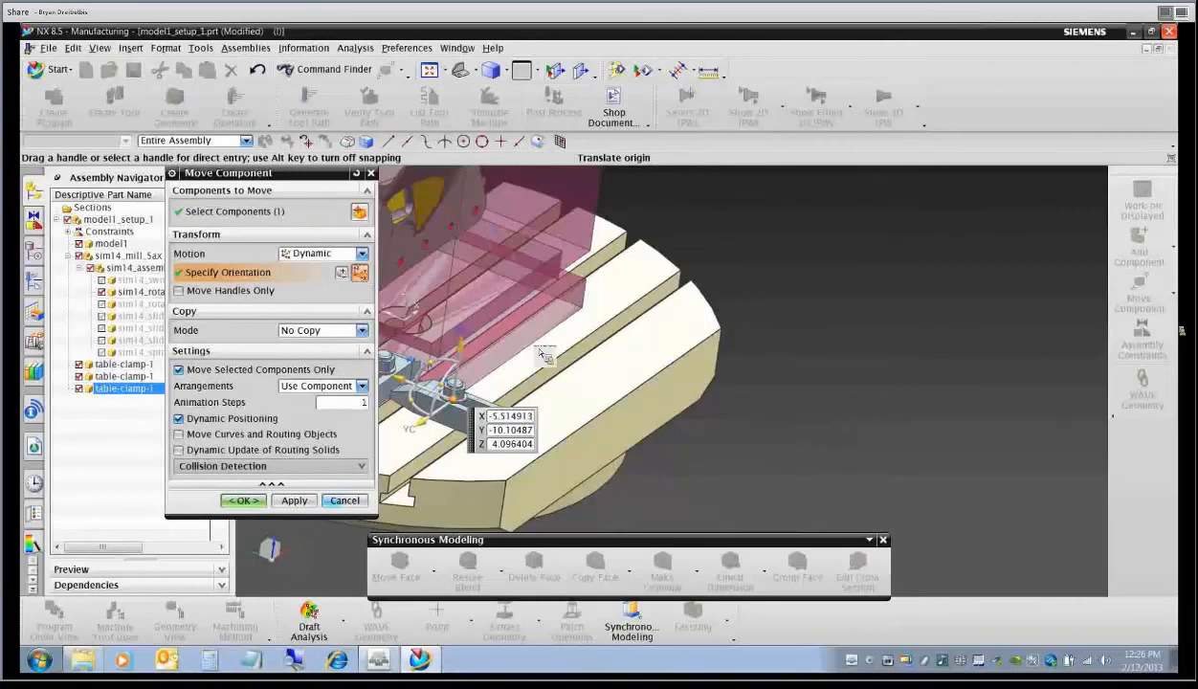
click(493, 365)
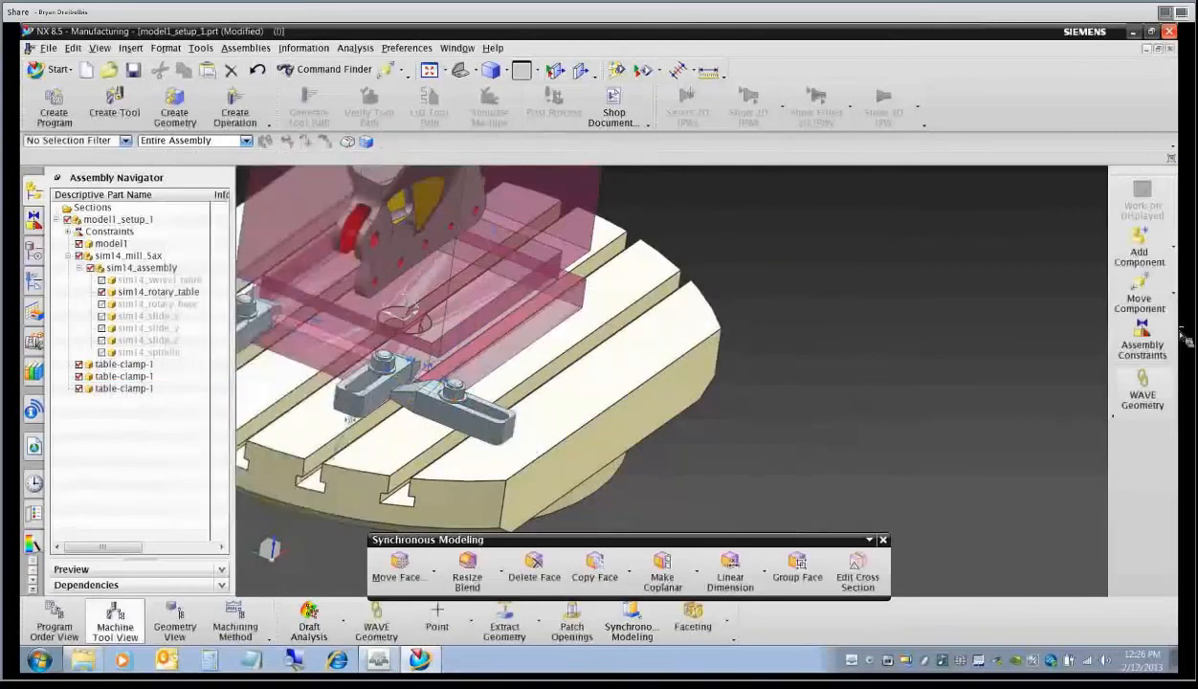
Constrain the third clamp's side face at a distance of -1 in from the stock block's adjacent end.
click(1142, 345)
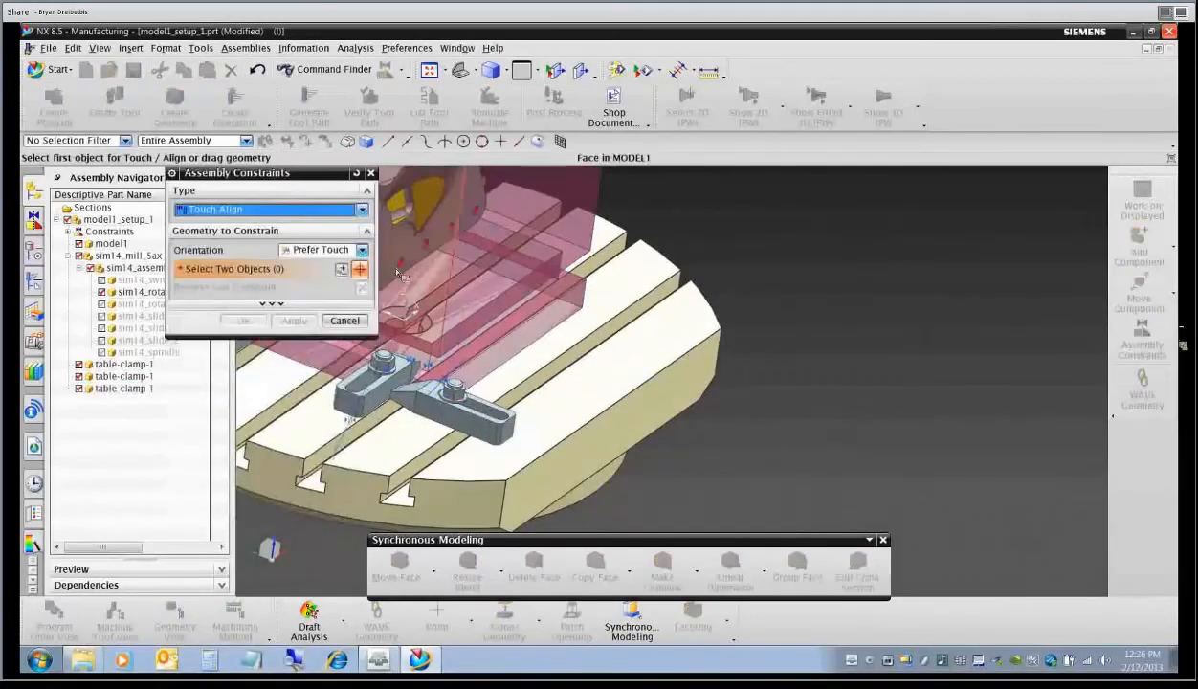
click(361, 208)
click(286, 246)
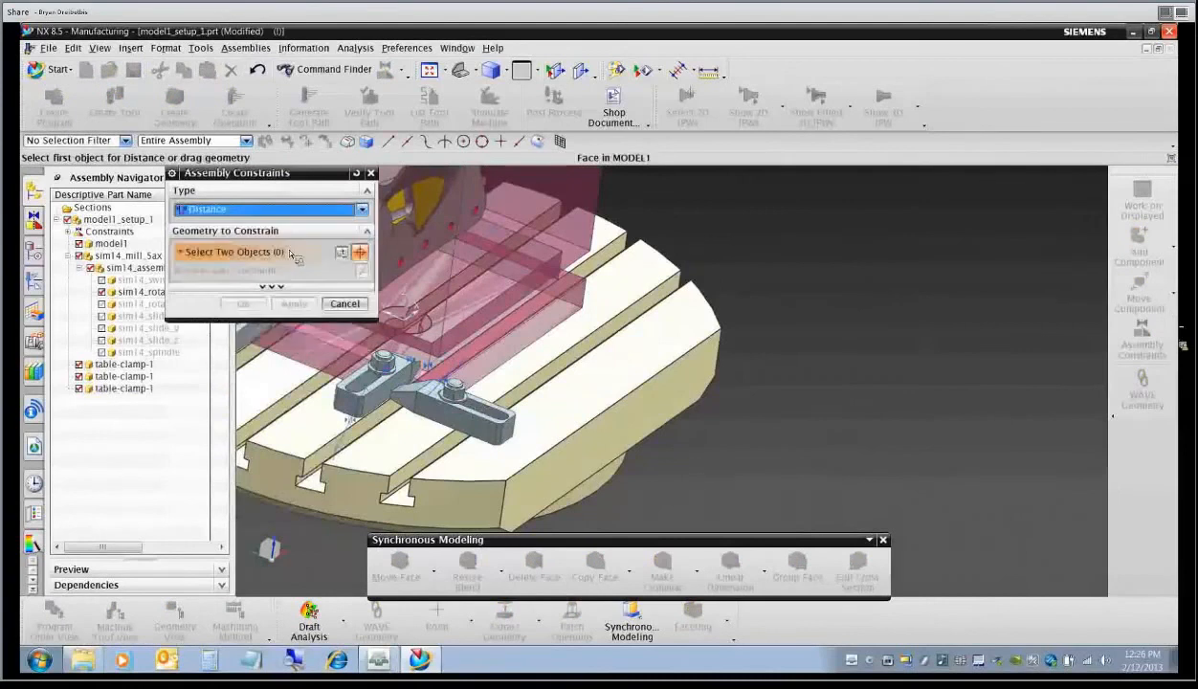
click(458, 423)
middle_drag(457, 423, 426, 437)
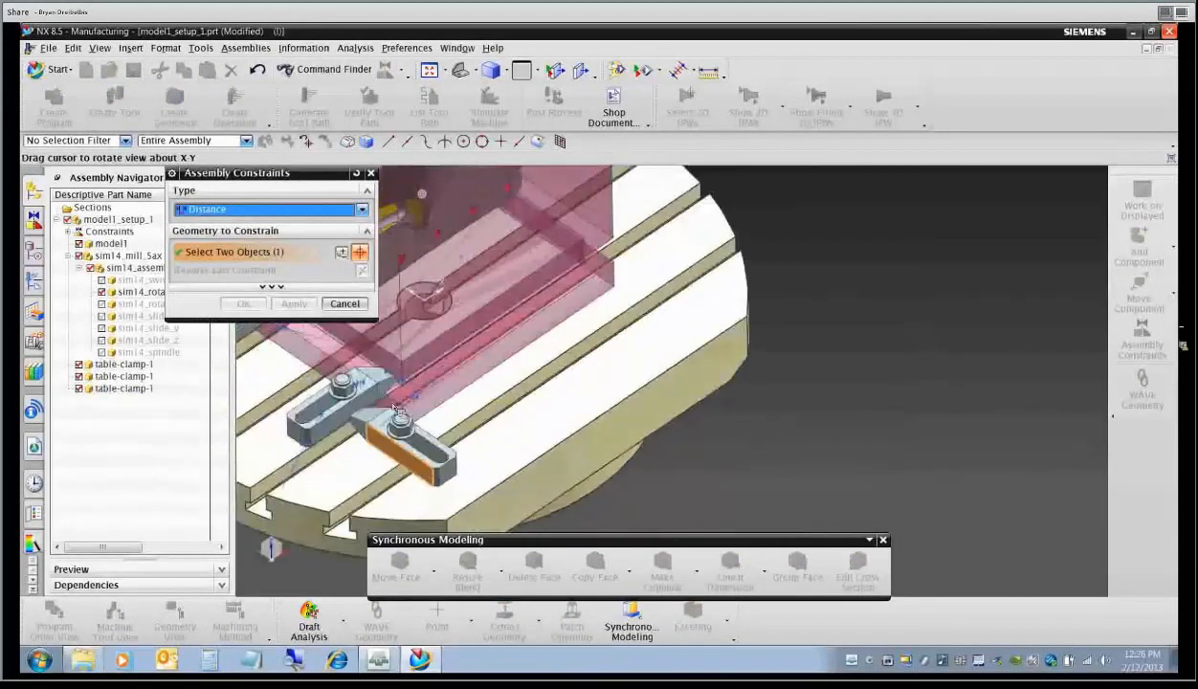
scroll(384, 406, up, 5)
click(384, 405)
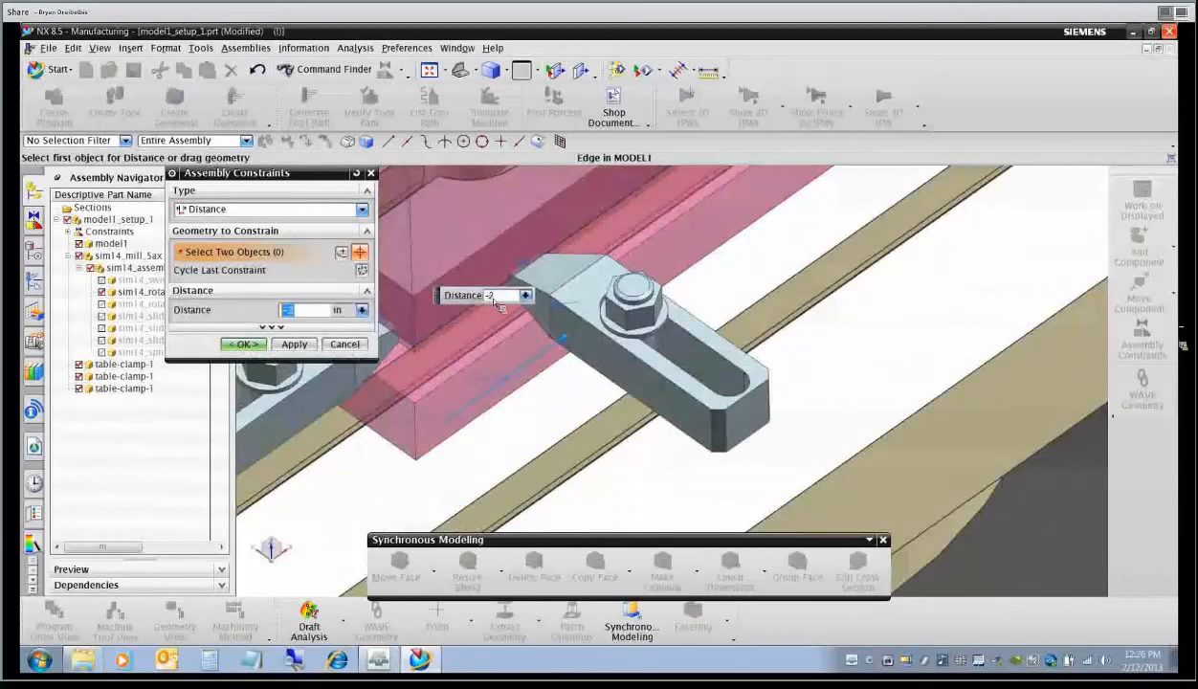
key(BackSpace)
text(1)
key(Return)
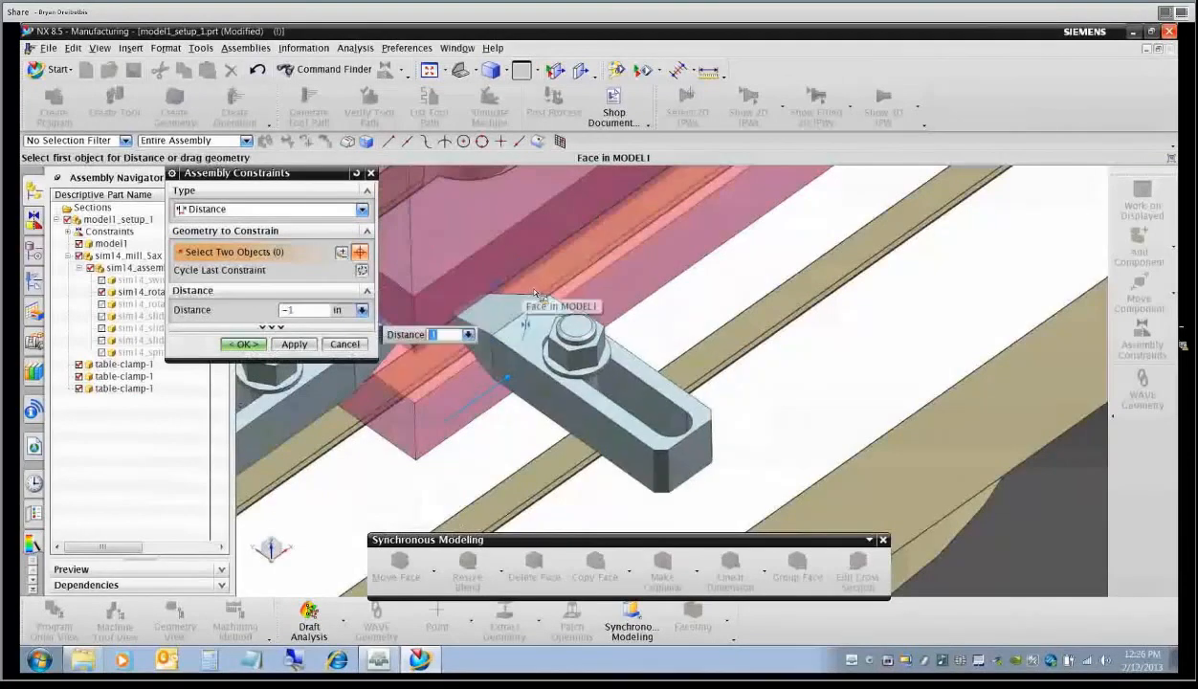
click(242, 343)
Start a linear component array of the third table clamp, the one on the block's adjacent side.
scroll(533, 373, down, 5)
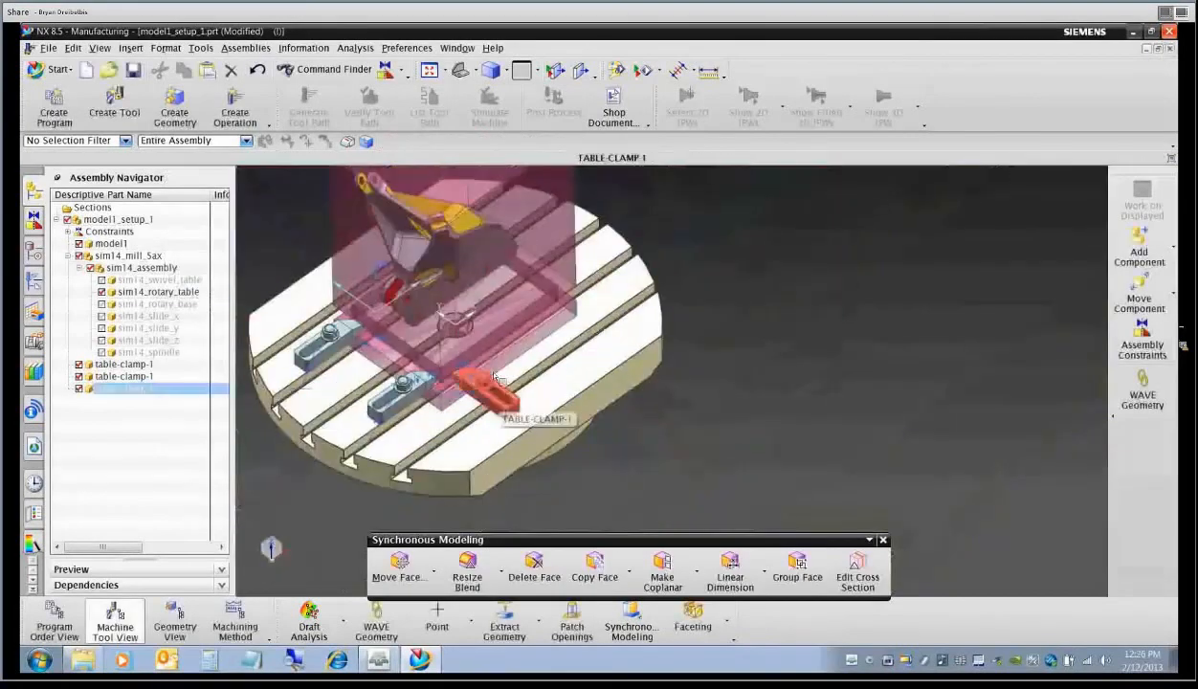
click(245, 49)
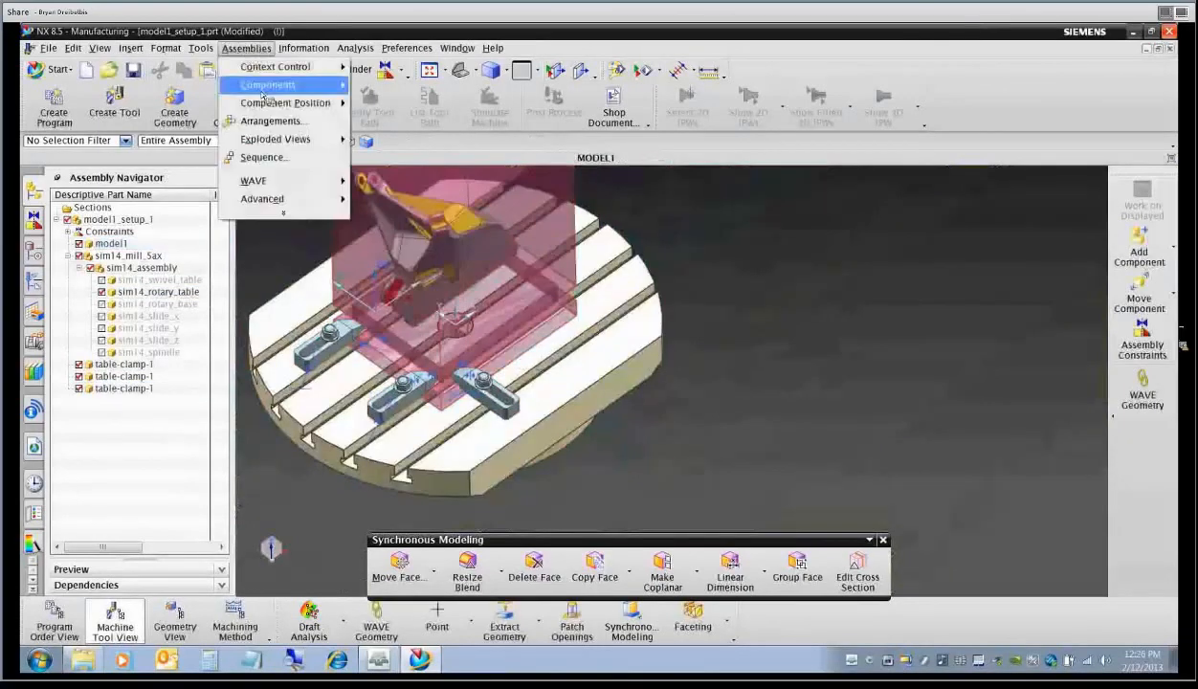
mouse_move(263, 96)
click(457, 178)
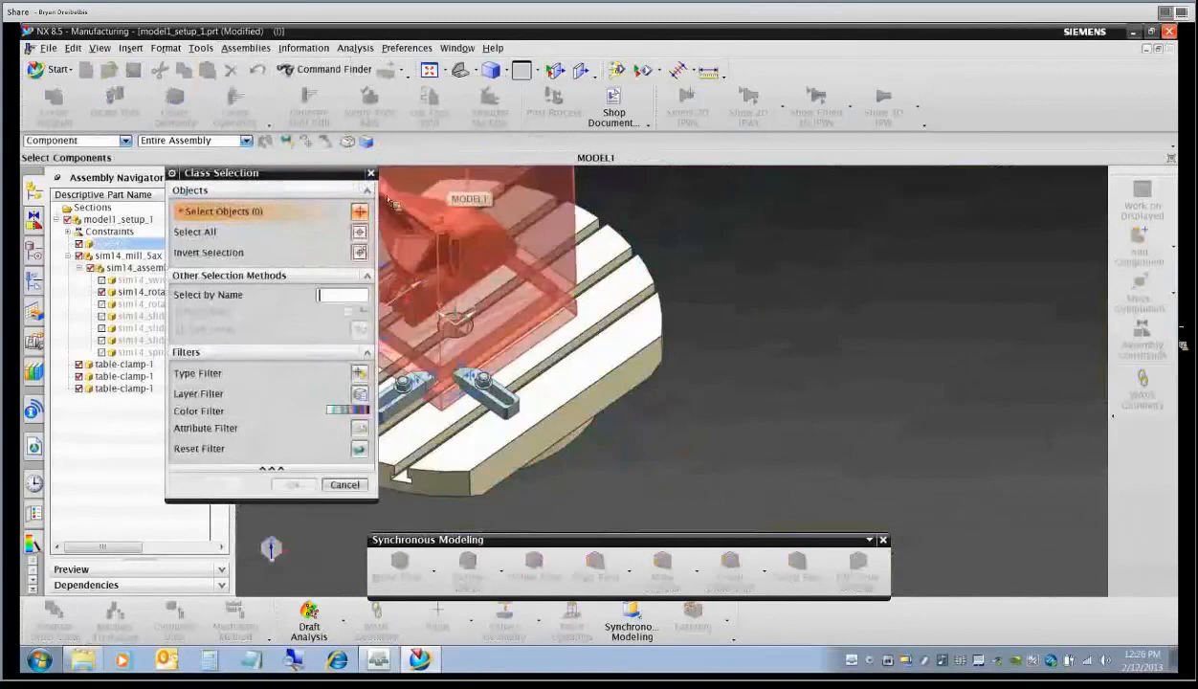
click(458, 402)
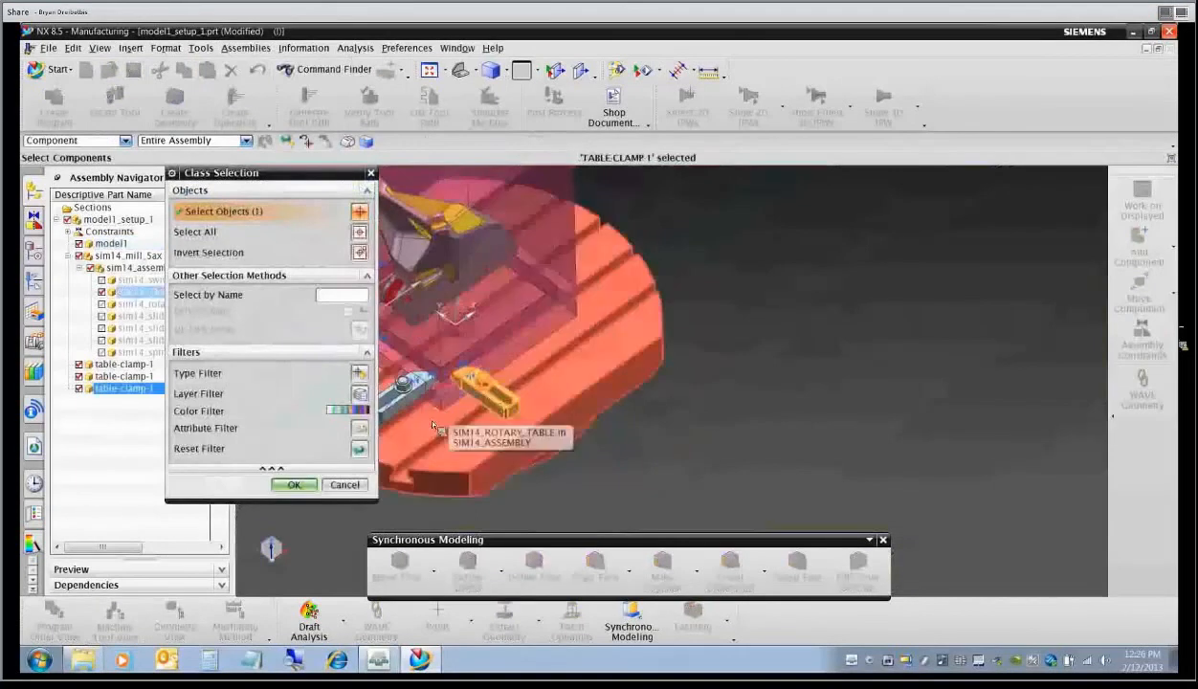
click(291, 486)
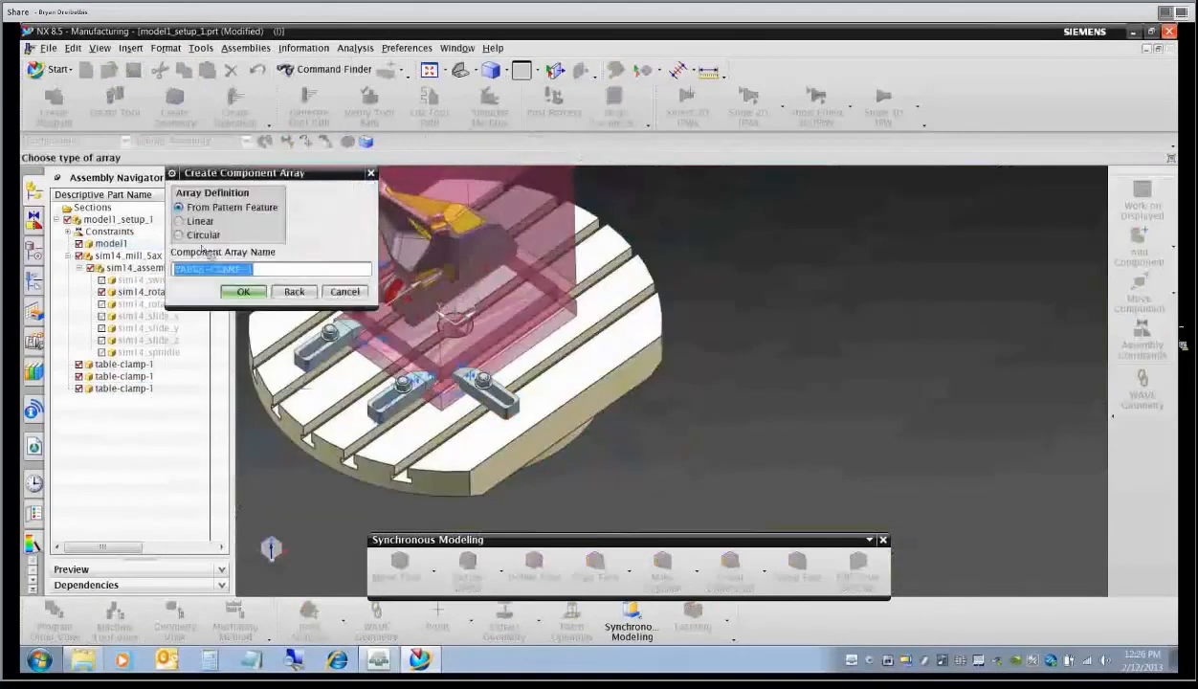
click(179, 221)
middle_drag(367, 307, 383, 373)
scroll(385, 376, up, 2)
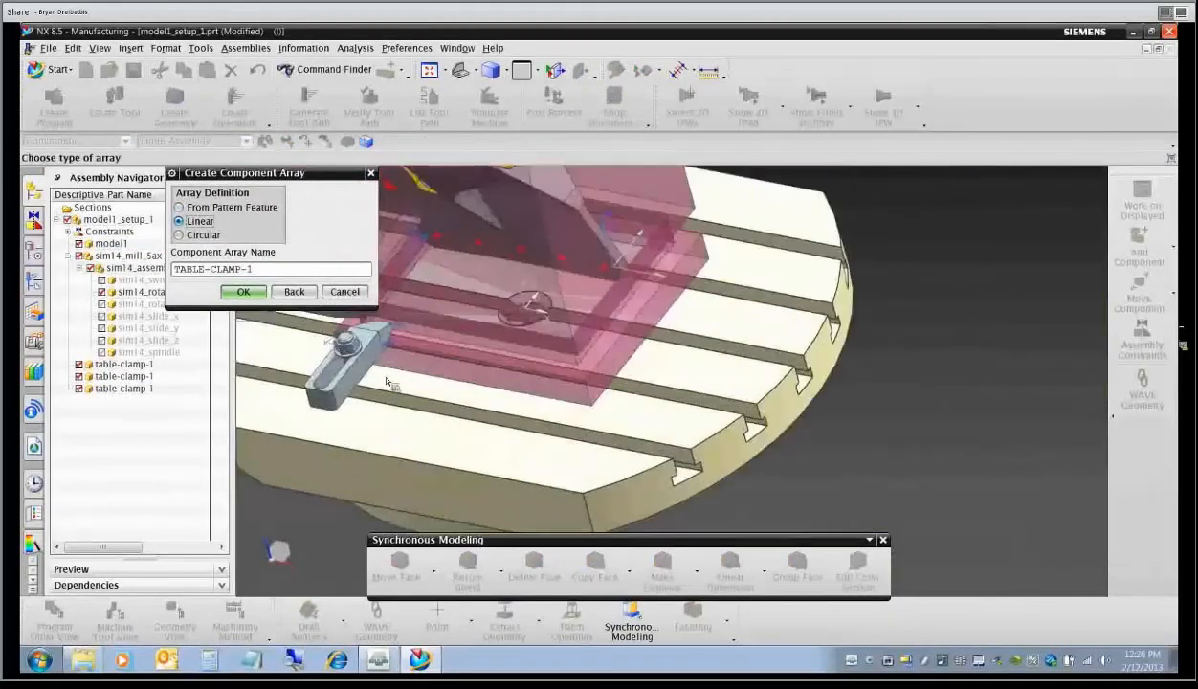
click(243, 291)
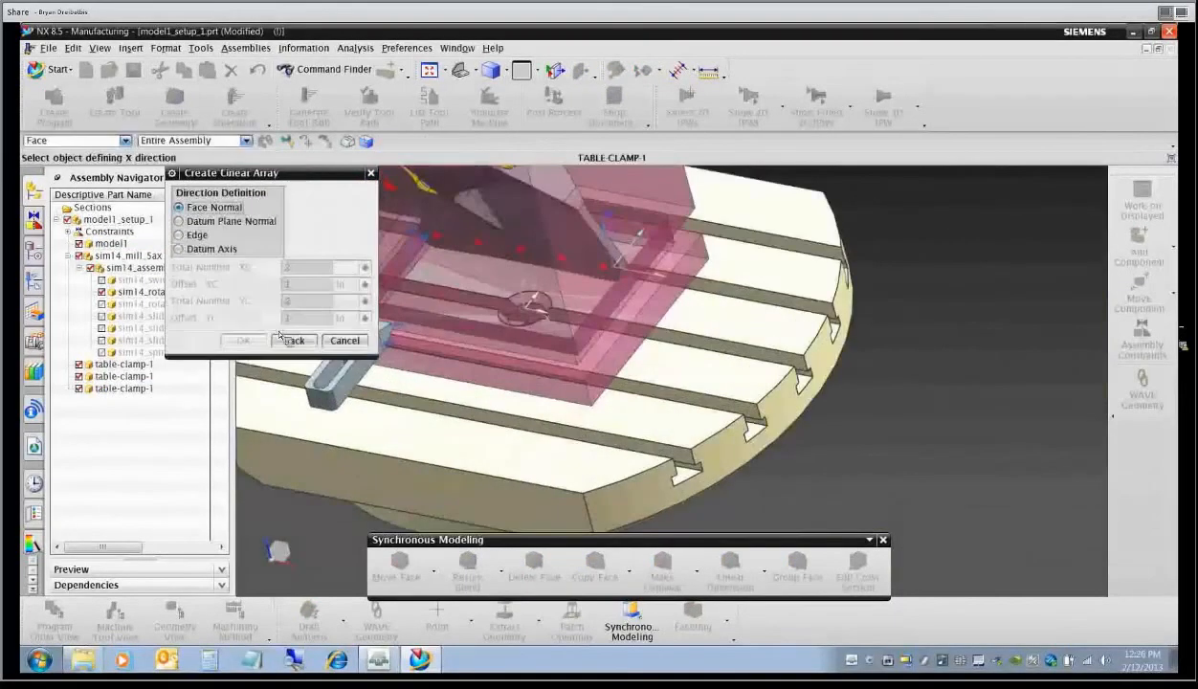
Array the clamp along its side face normal with a total number of 2 and an offset of 6.5 in.
click(337, 380)
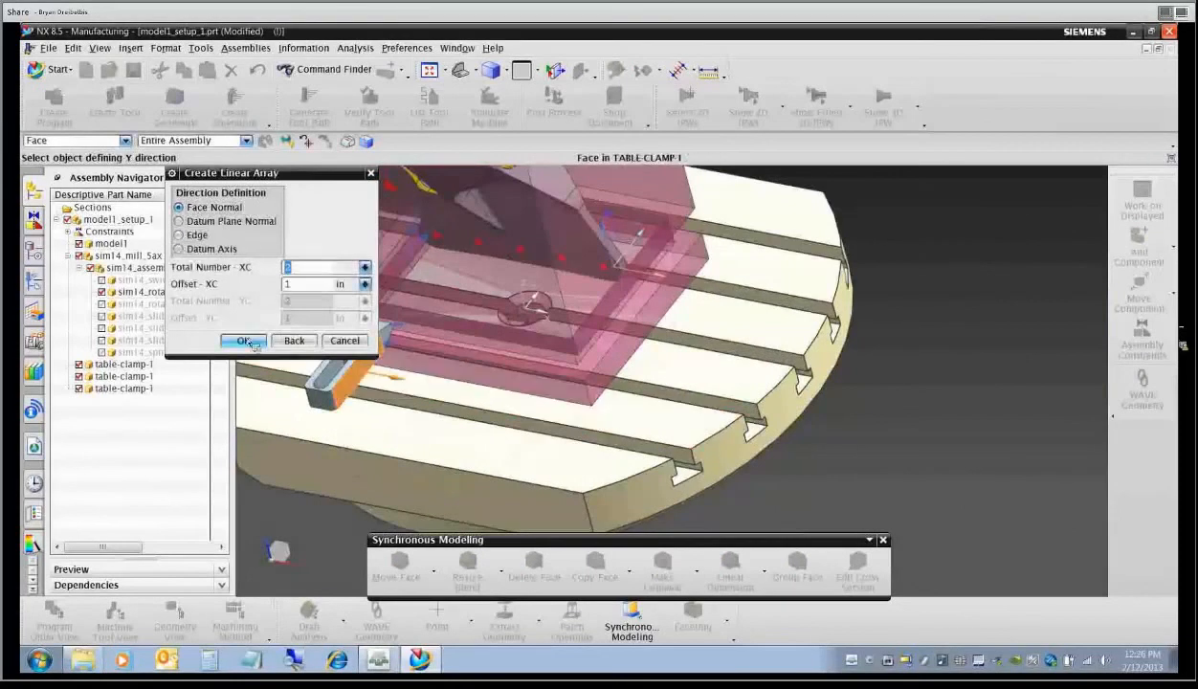
click(294, 283)
double_click(290, 284)
text(6.5)
key(Return)
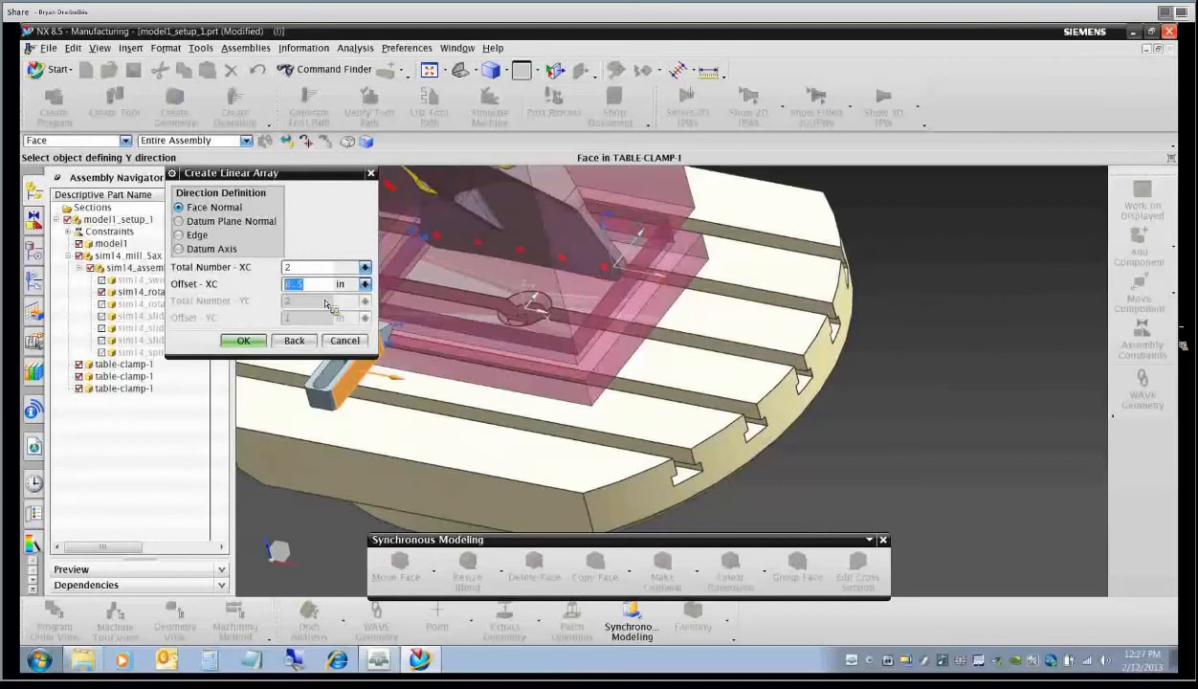
click(245, 341)
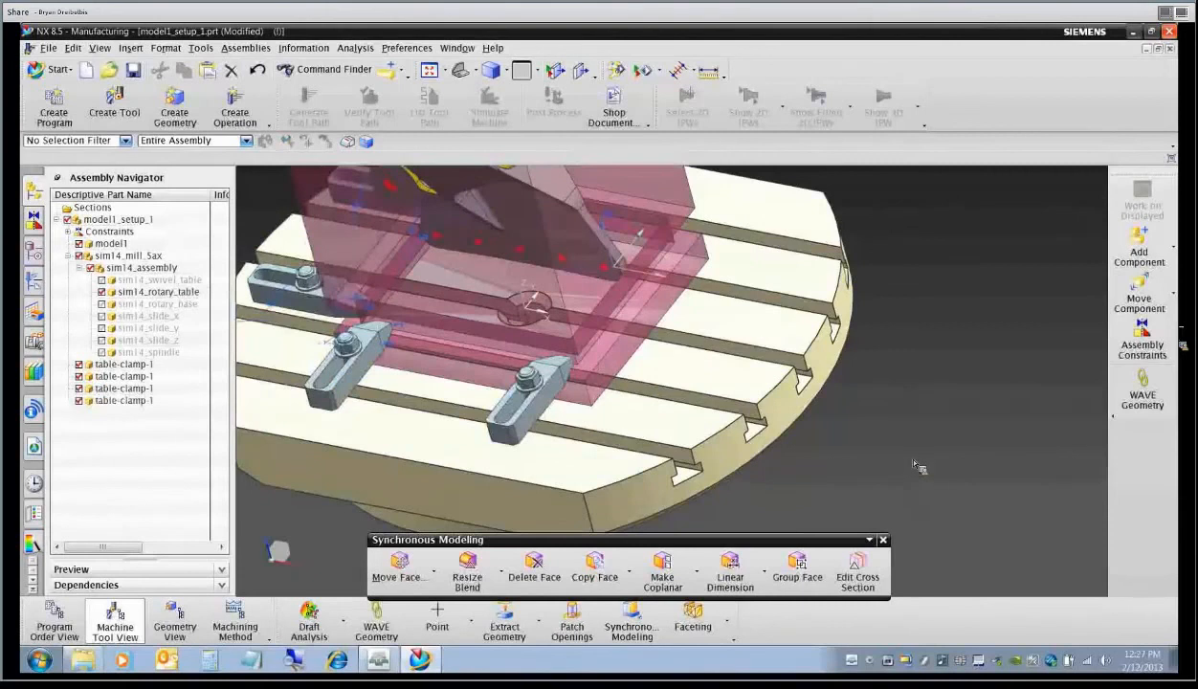
Start another component array and select all four table clamps for it.
scroll(915, 465, down, 3)
middle_drag(915, 466, 691, 399)
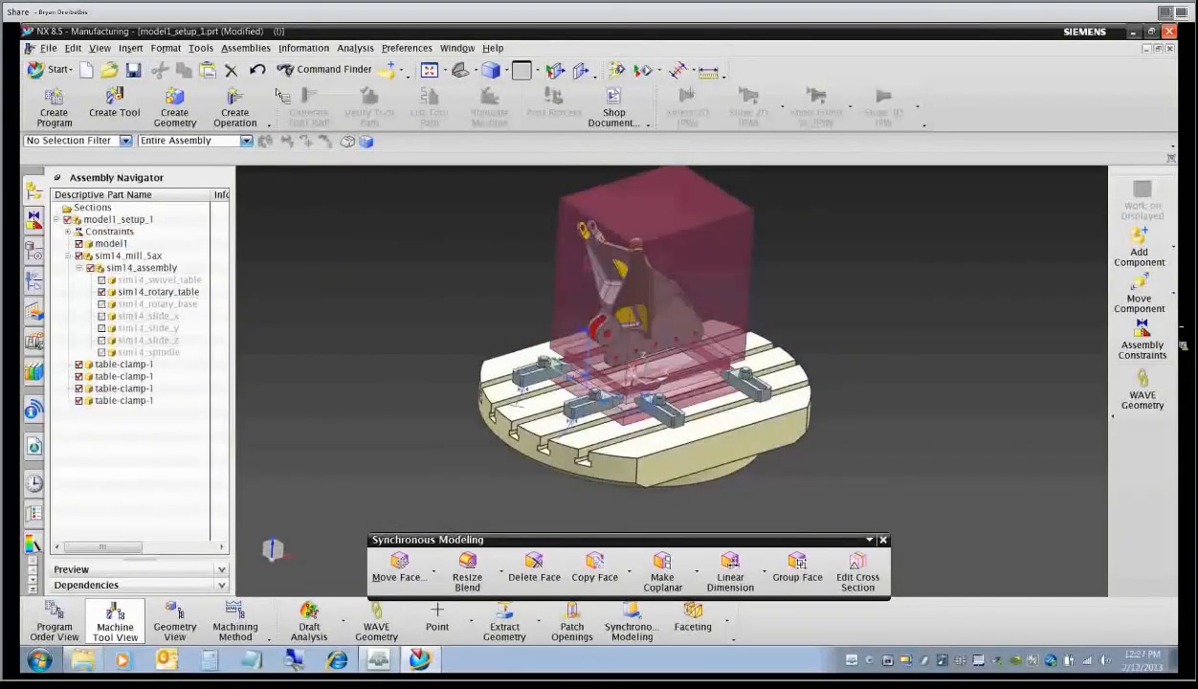
click(245, 48)
mouse_move(289, 86)
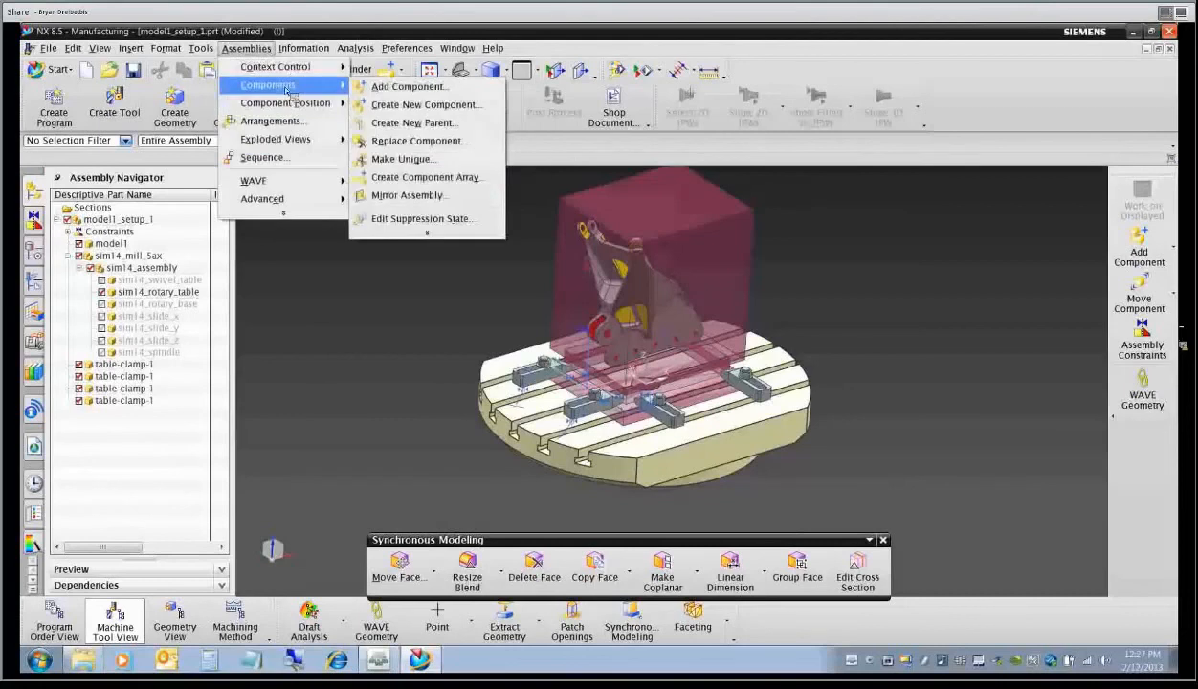
click(435, 179)
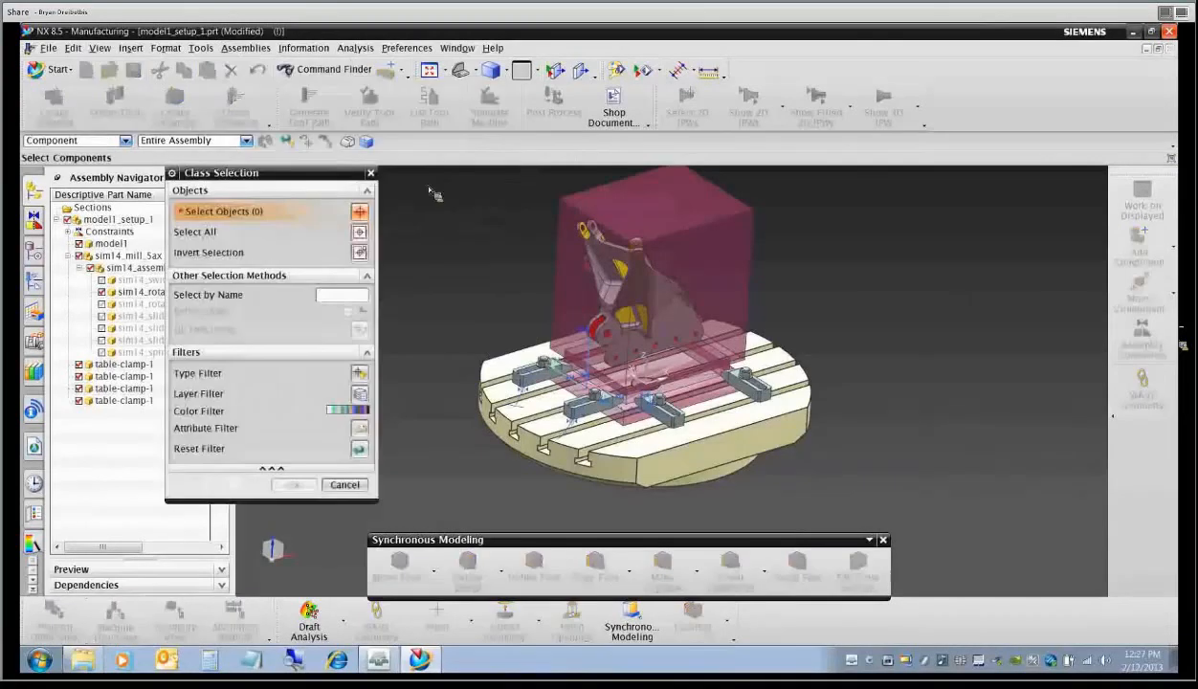
click(585, 409)
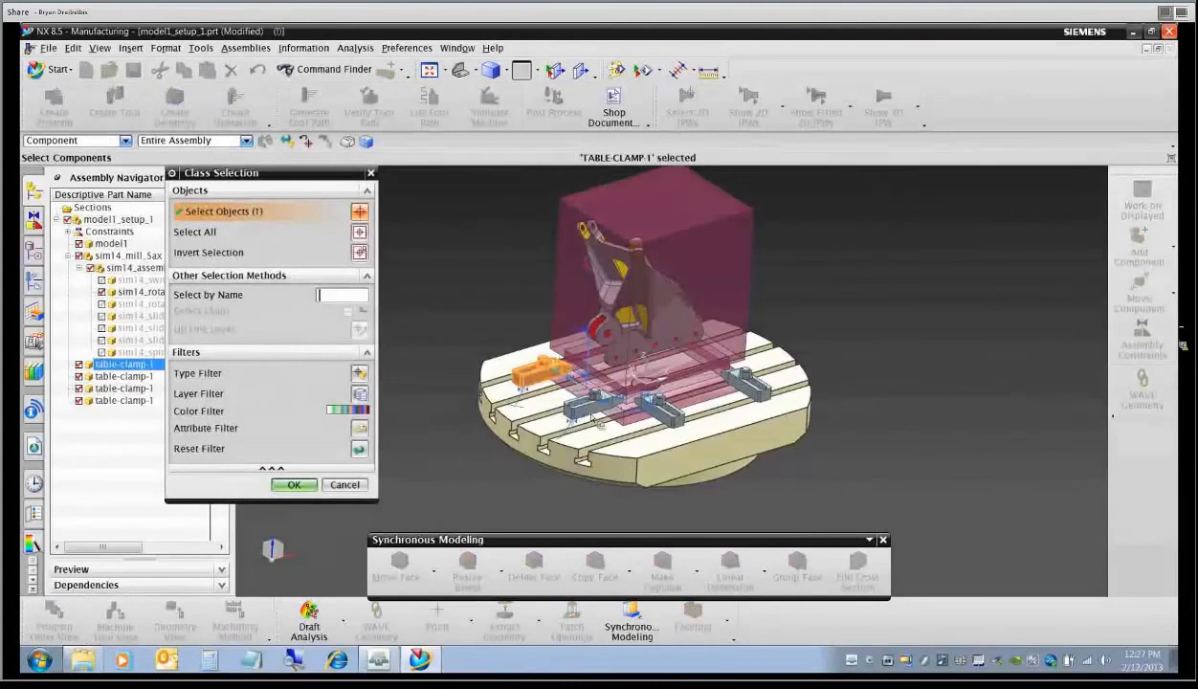
click(660, 413)
click(745, 385)
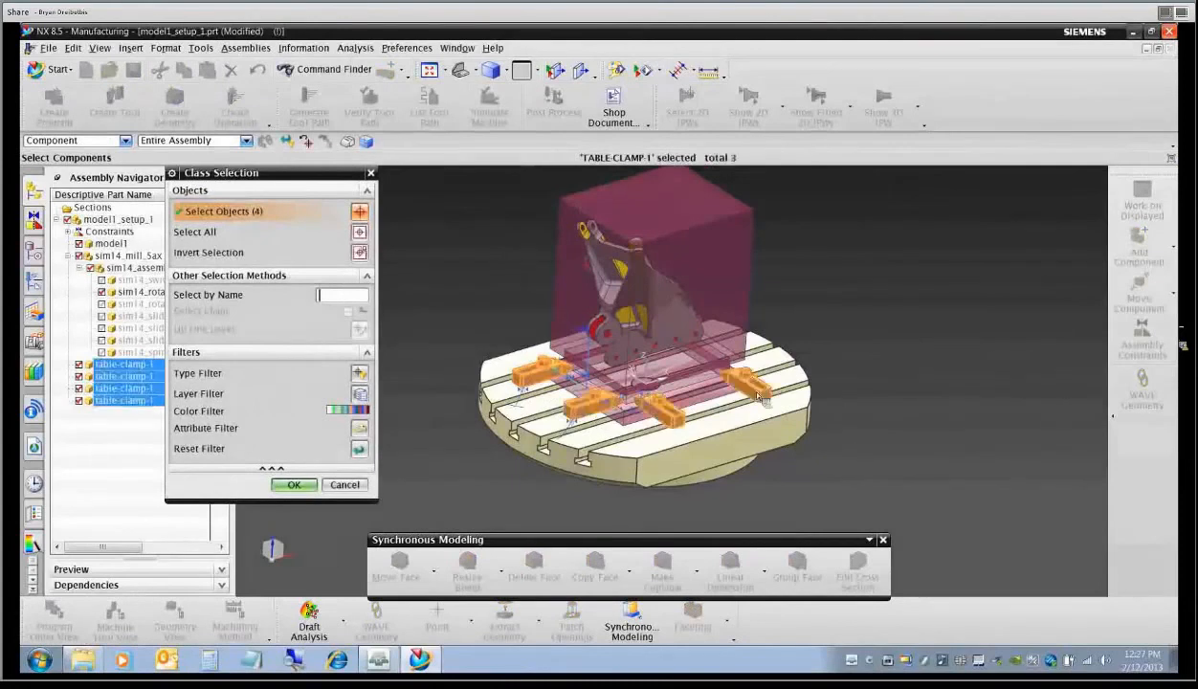
click(295, 485)
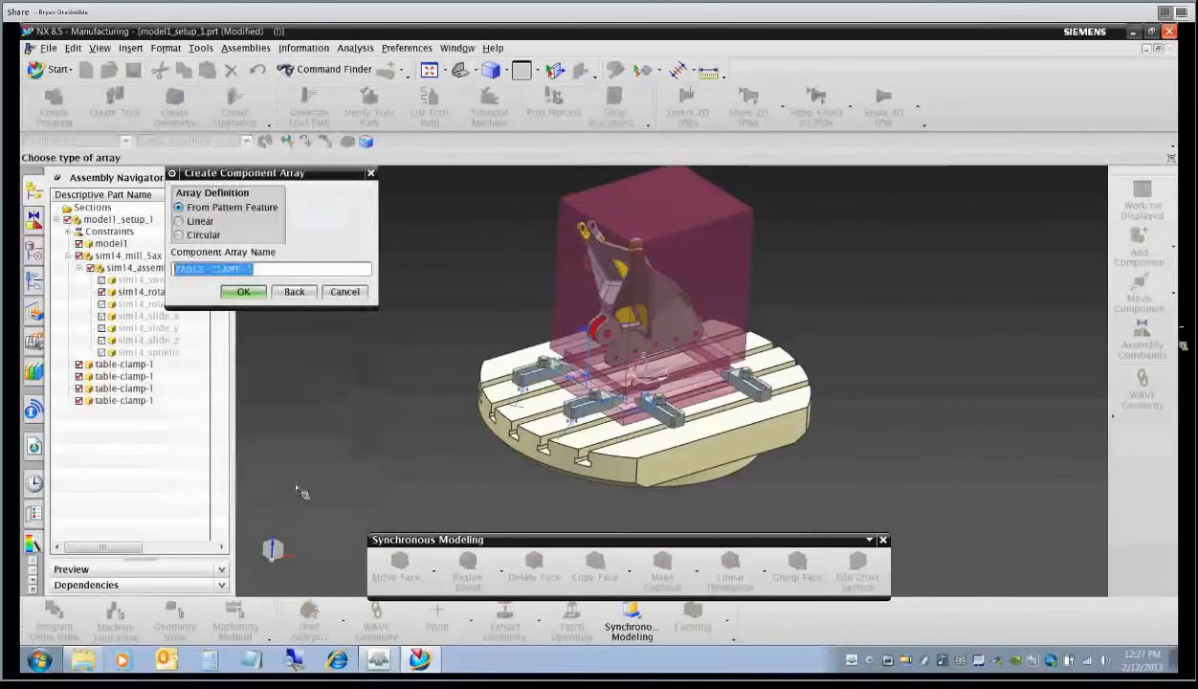
Name the component array TABLE-CLAMP-2 and define it as circular.
click(281, 274)
key(BackSpace)
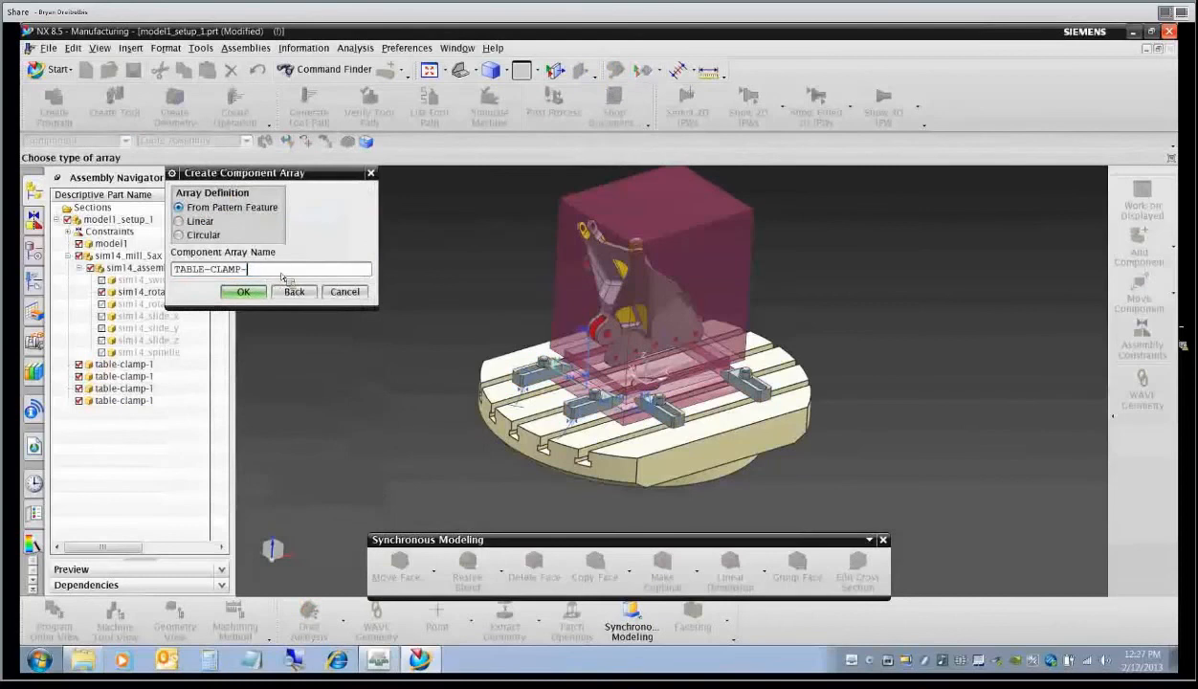
text(2)
click(178, 234)
click(243, 292)
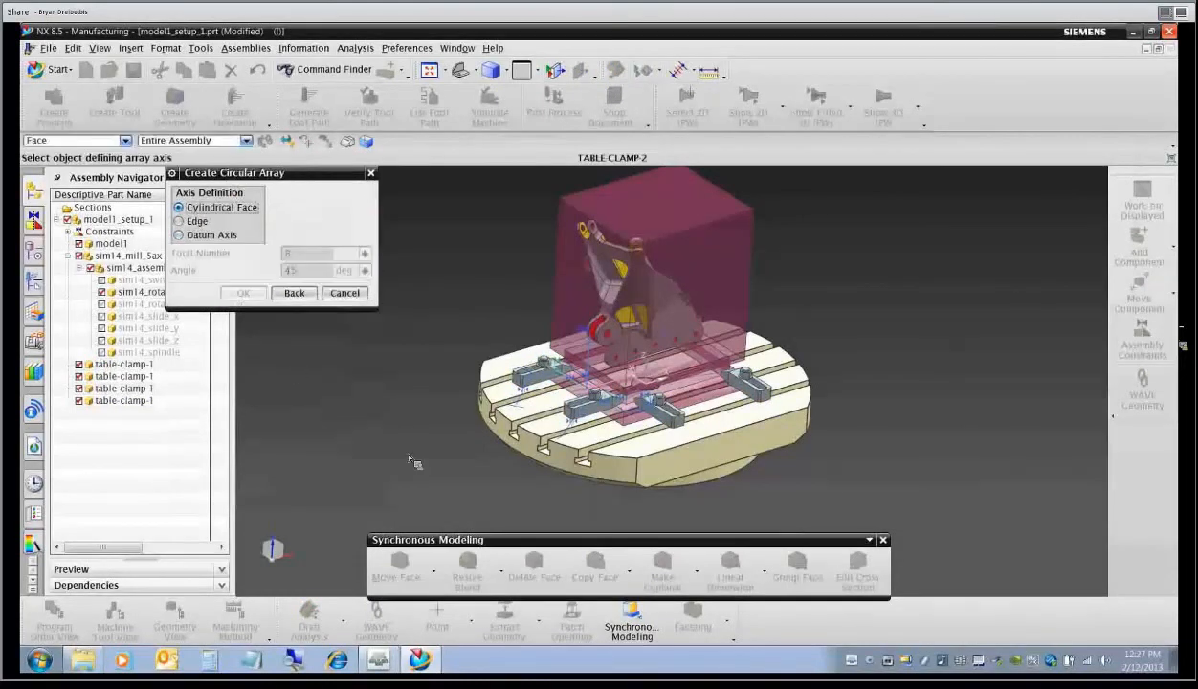
Create the circular array about the rotary table's cylindrical rim with a total number of 2 and an angle of 180 degrees.
click(507, 433)
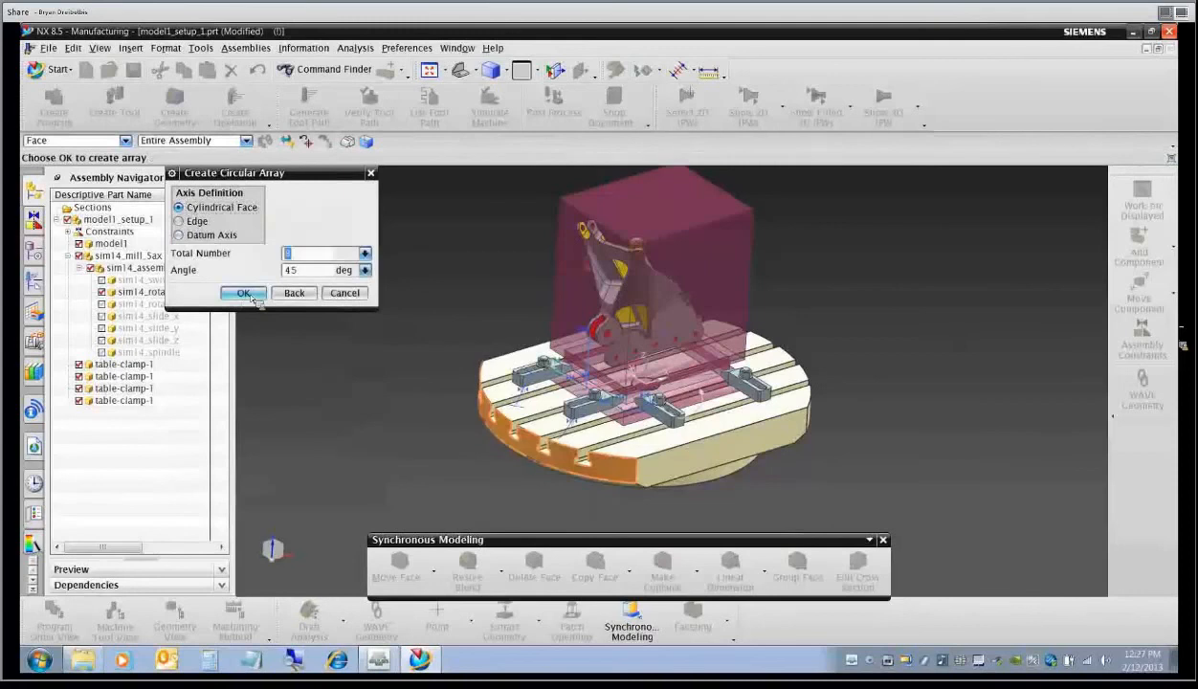
double_click(287, 254)
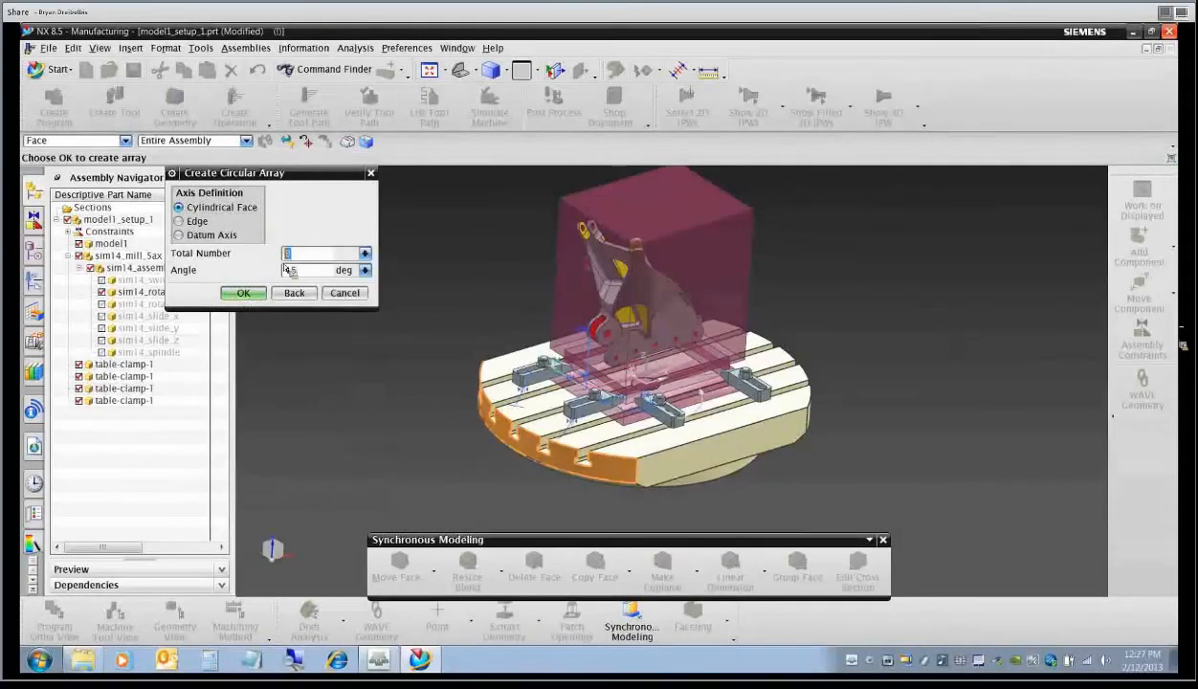
text(2)
key(Tab)
text(180)
click(255, 297)
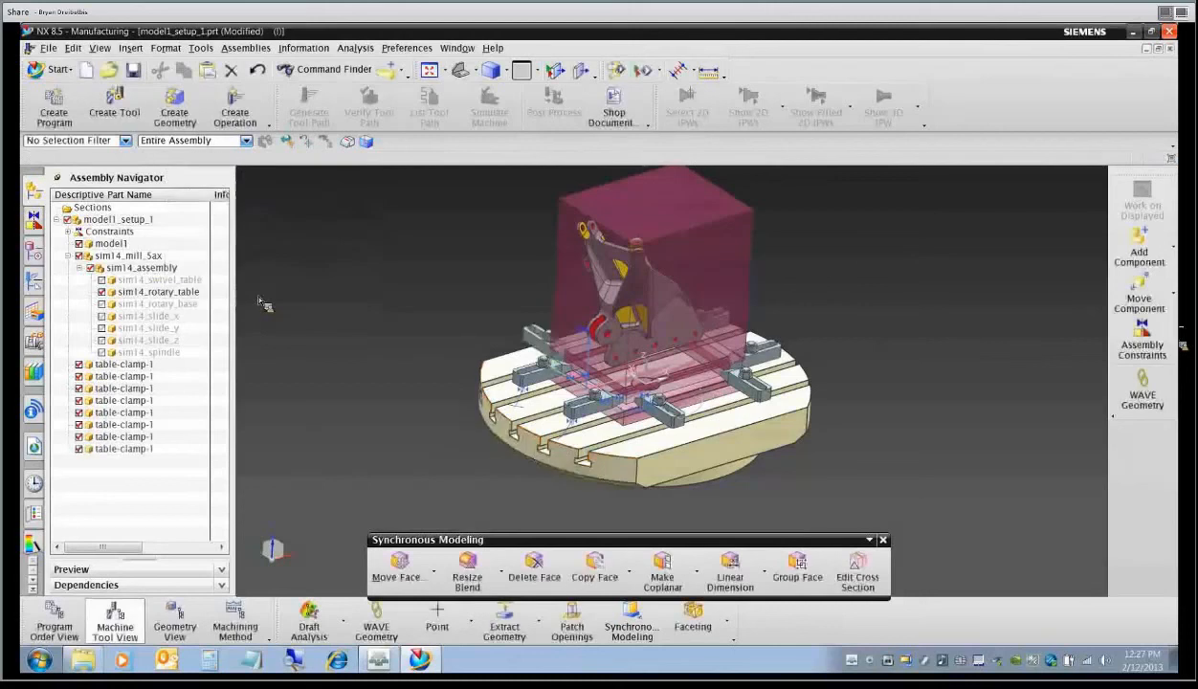
Switch to the Drafting application and create a drawing sheet from the preselected template.
mouse_move(417, 364)
middle_down()
mouse_move(502, 353)
mouse_move(487, 366)
mouse_move(434, 330)
mouse_move(414, 355)
mouse_move(426, 369)
middle_up()
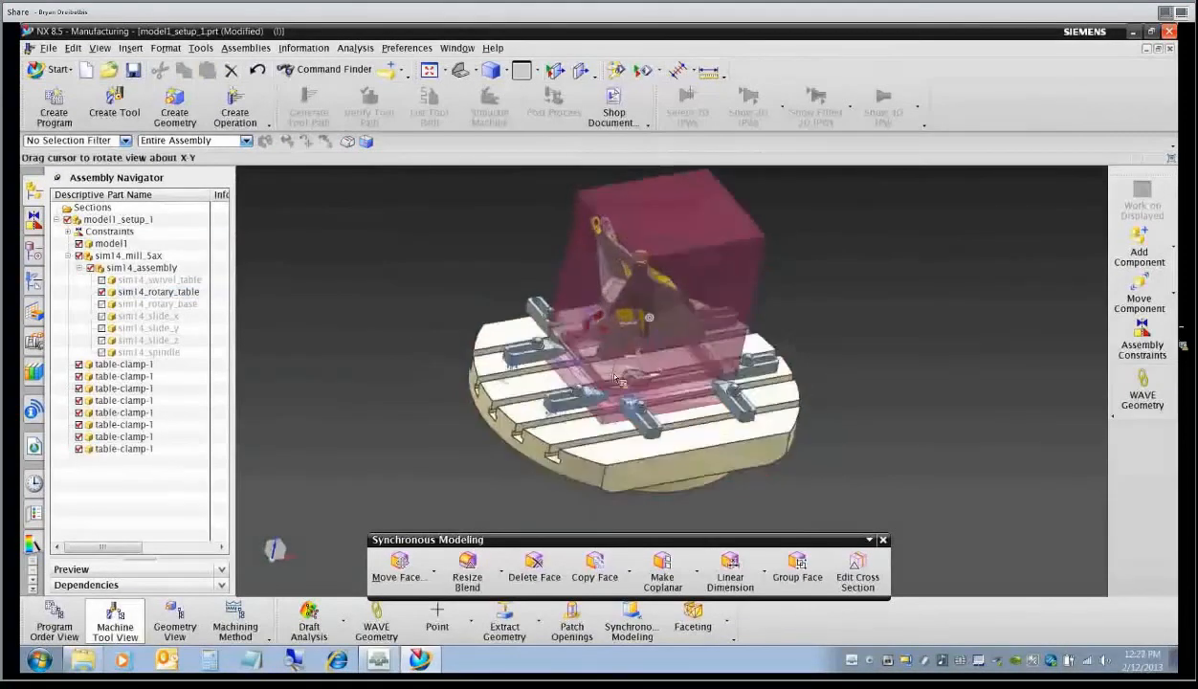
middle_drag(615, 380, 605, 375)
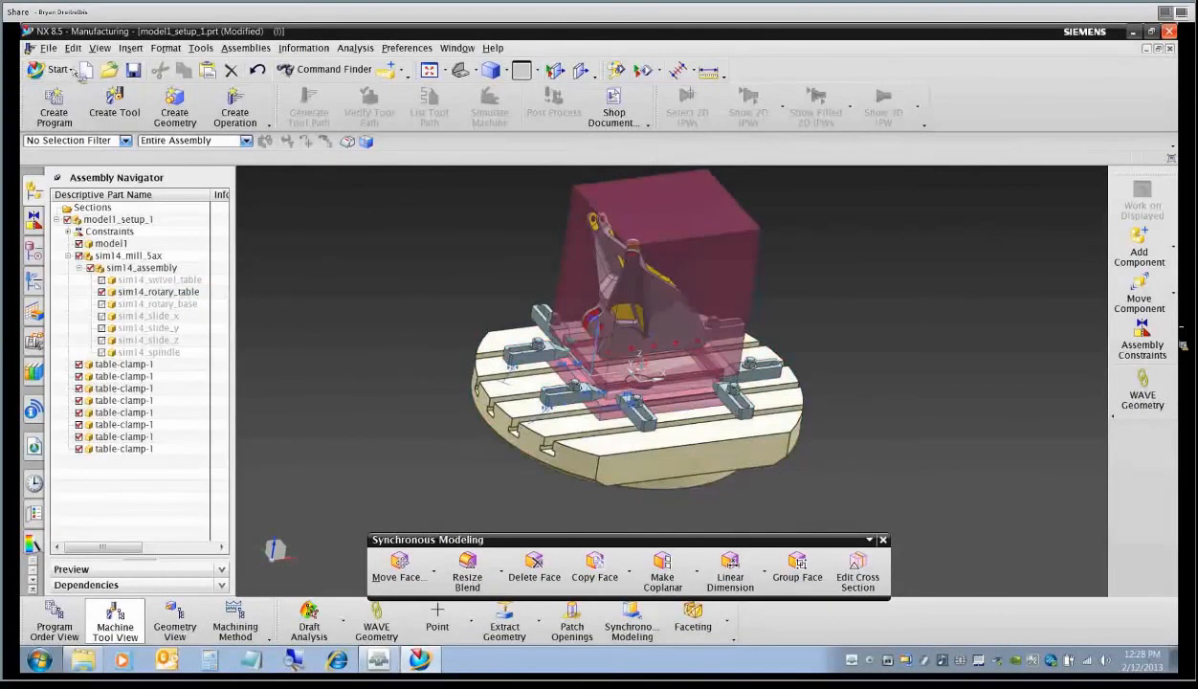
click(48, 47)
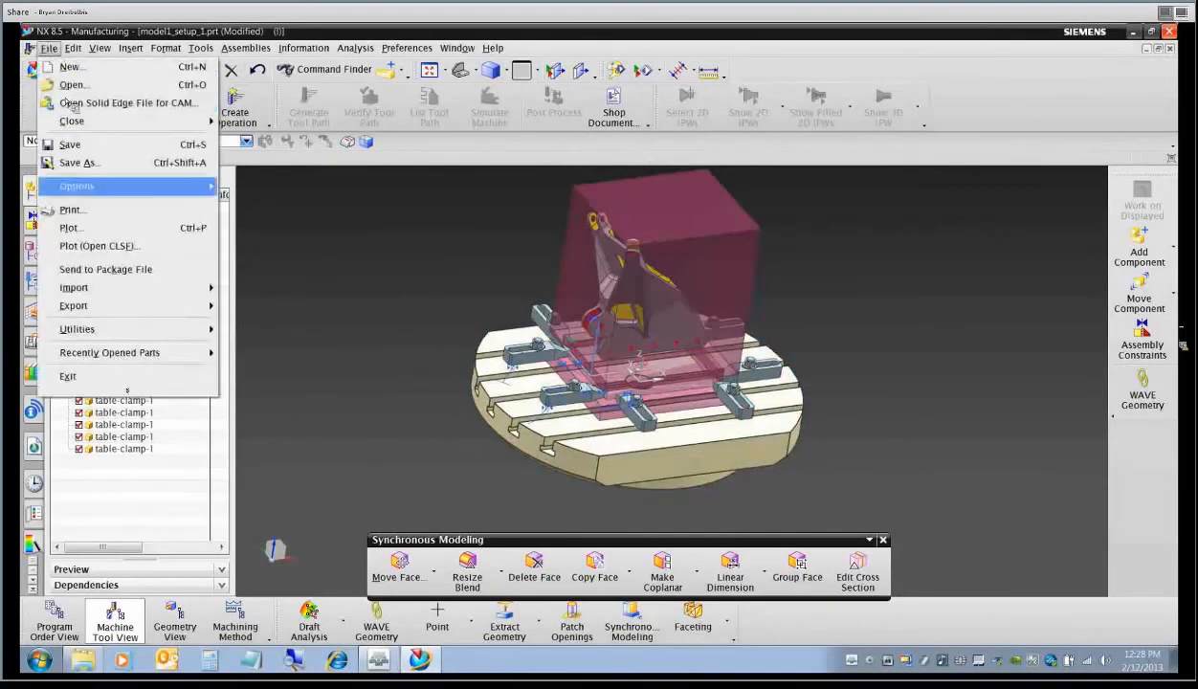
click(357, 276)
click(57, 69)
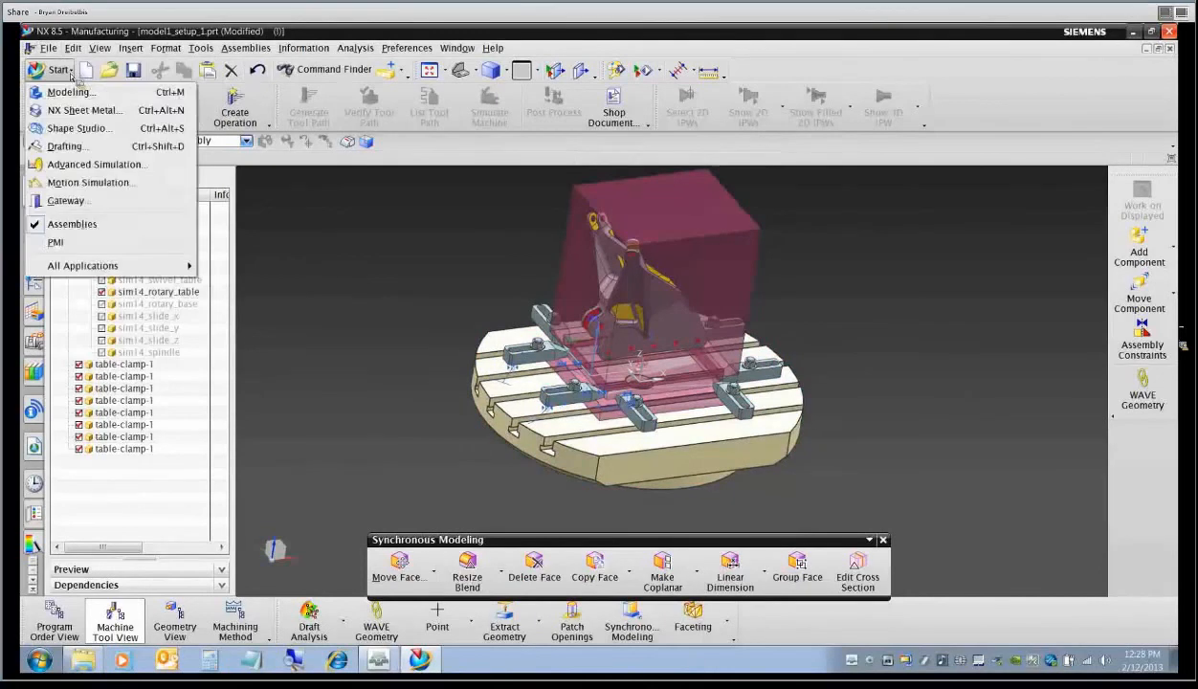
click(64, 146)
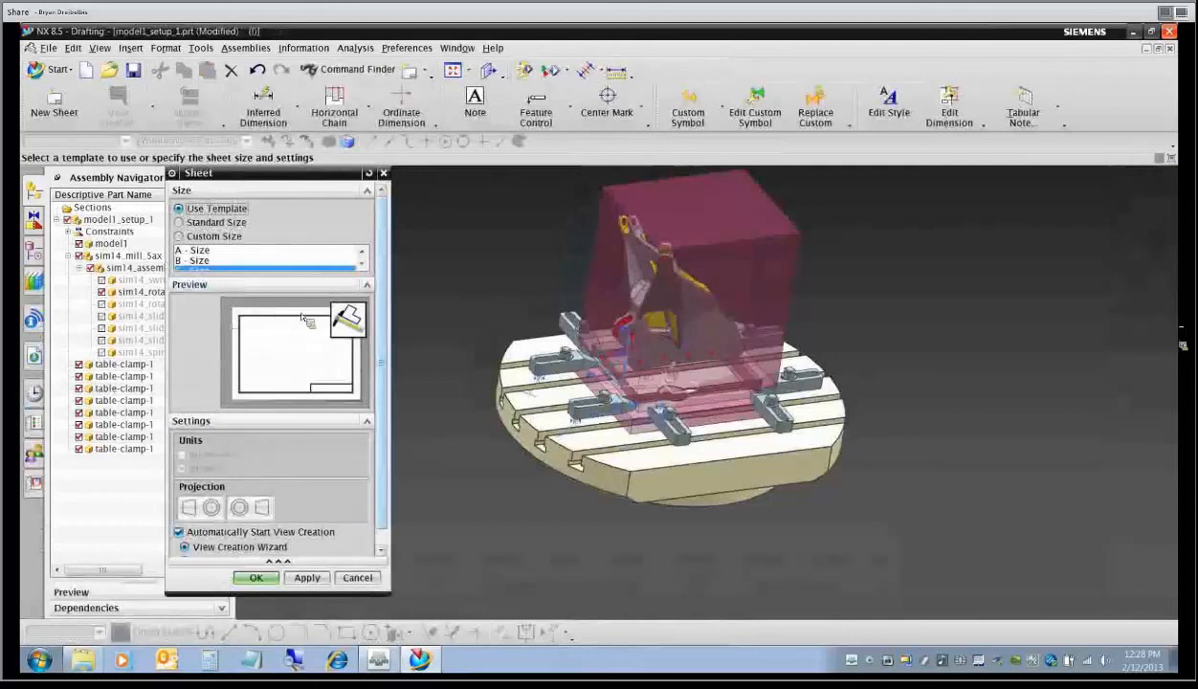
click(257, 580)
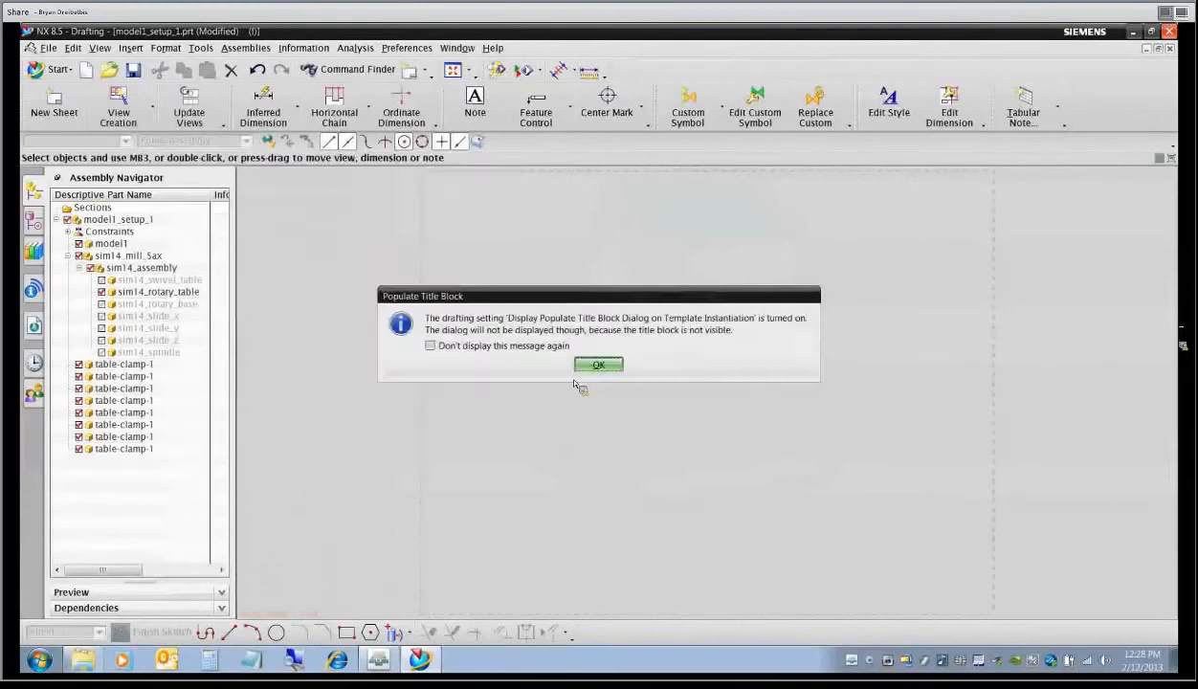
click(599, 366)
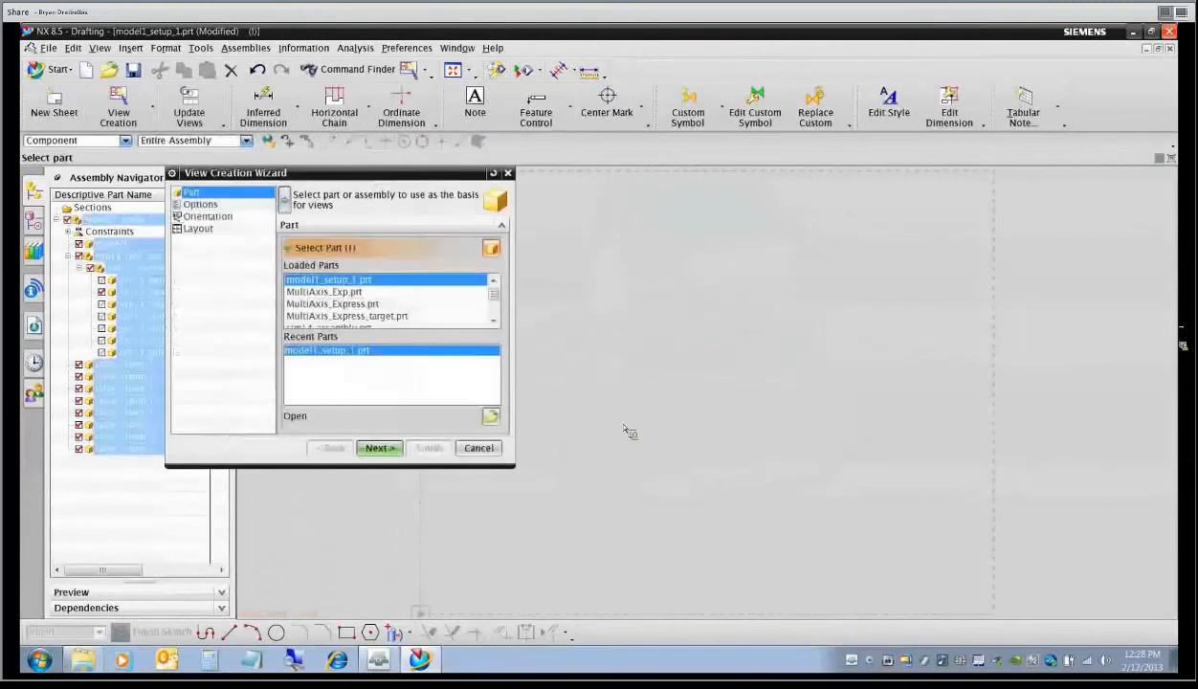
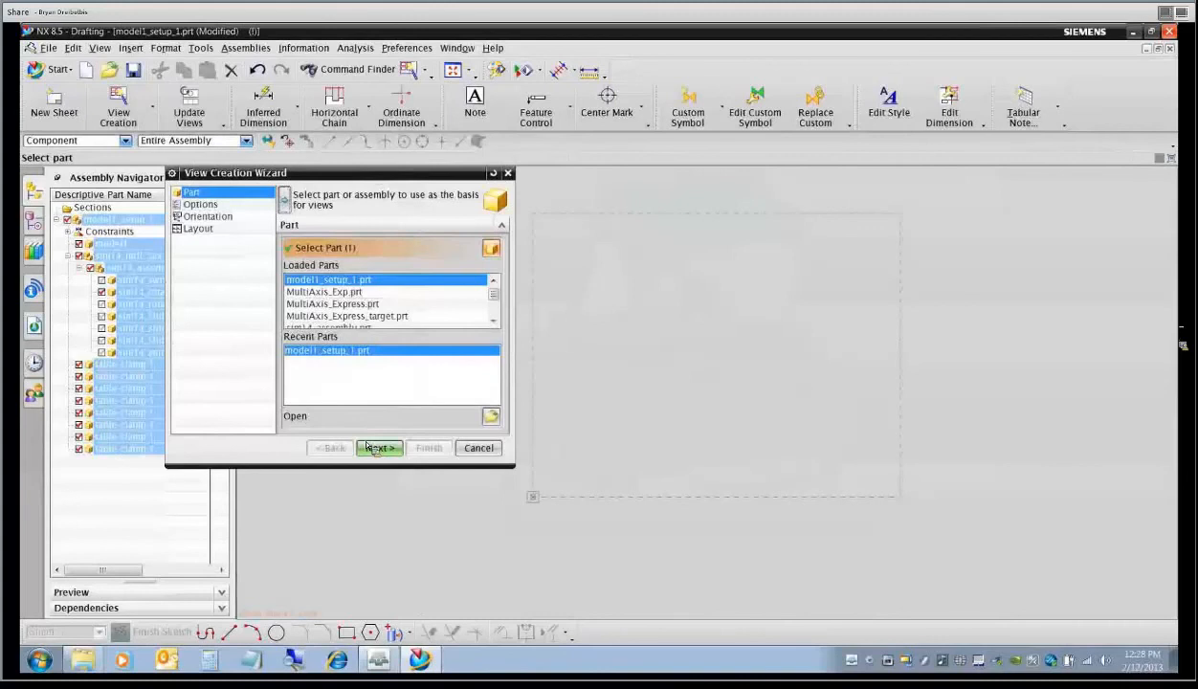
Create the front, top and right views of model1_setup_1.prt and place them together on the drawing sheet.
click(372, 447)
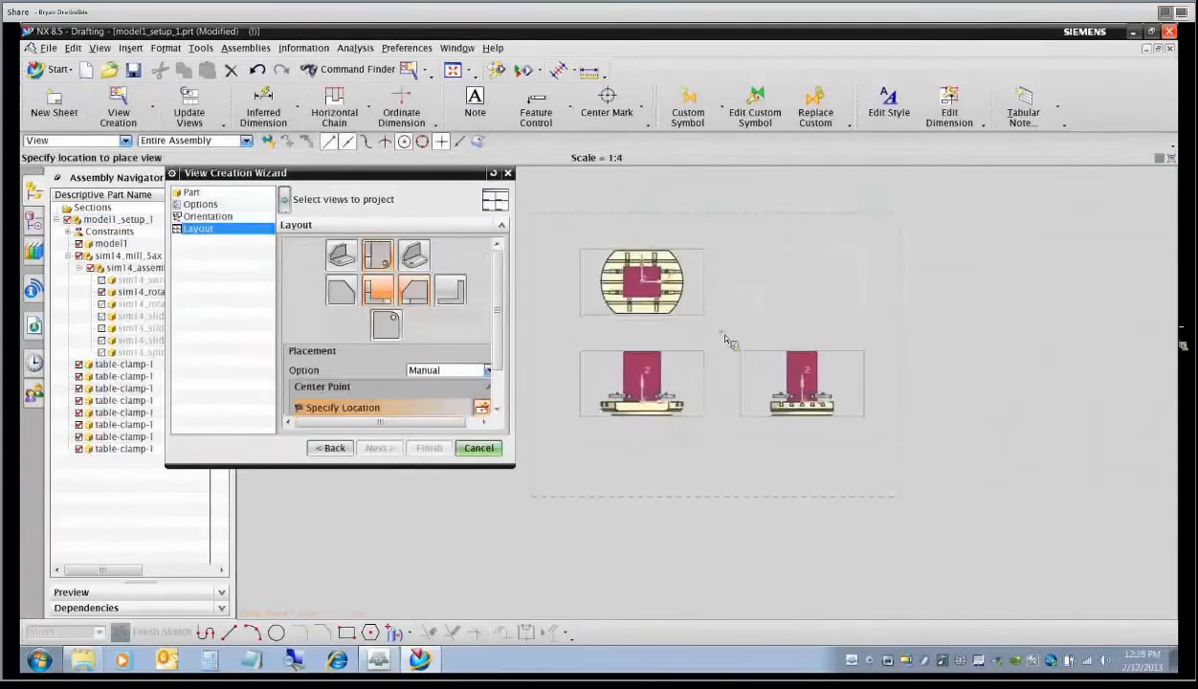
click(724, 338)
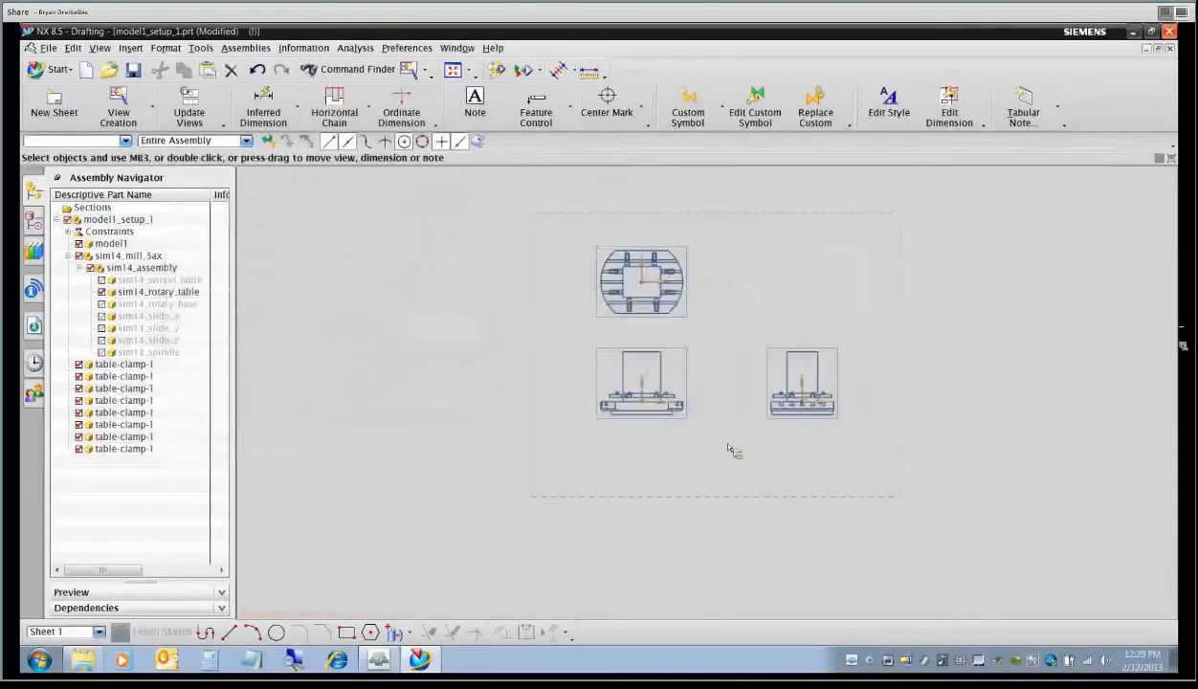
Add an inferred dimension for the stock's width in the top view, placed above the rotary table.
scroll(717, 342, up, 1)
shift+middle_drag(746, 342, 673, 412)
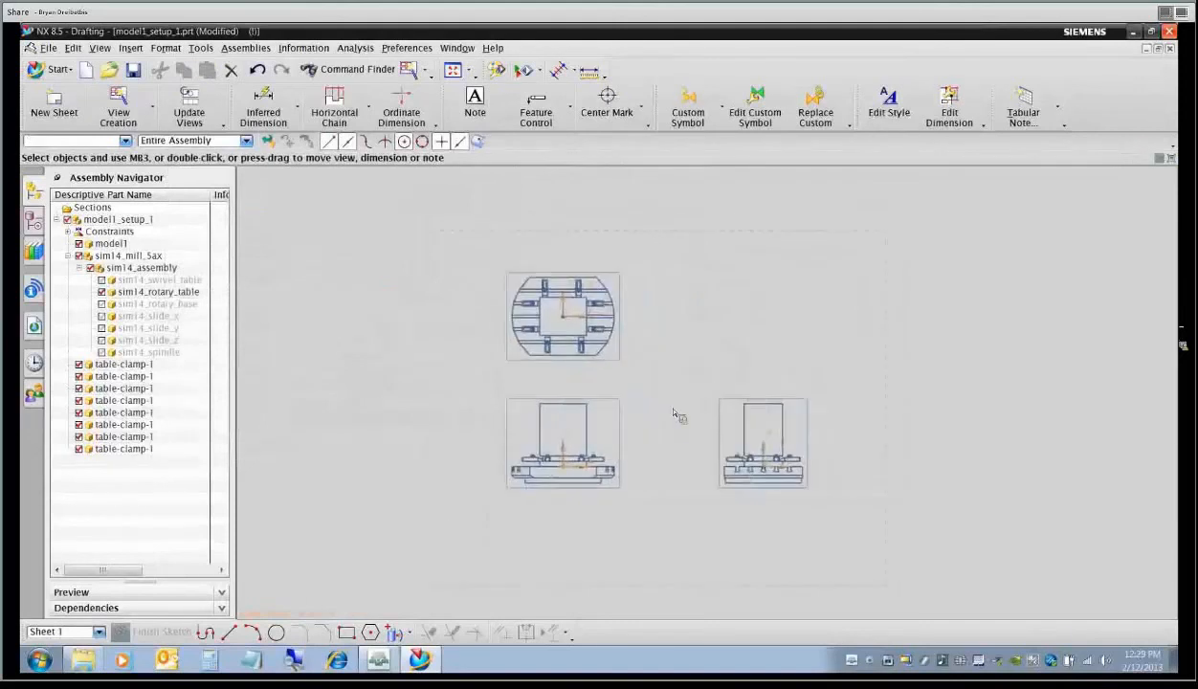
scroll(669, 421, up, 1)
click(263, 106)
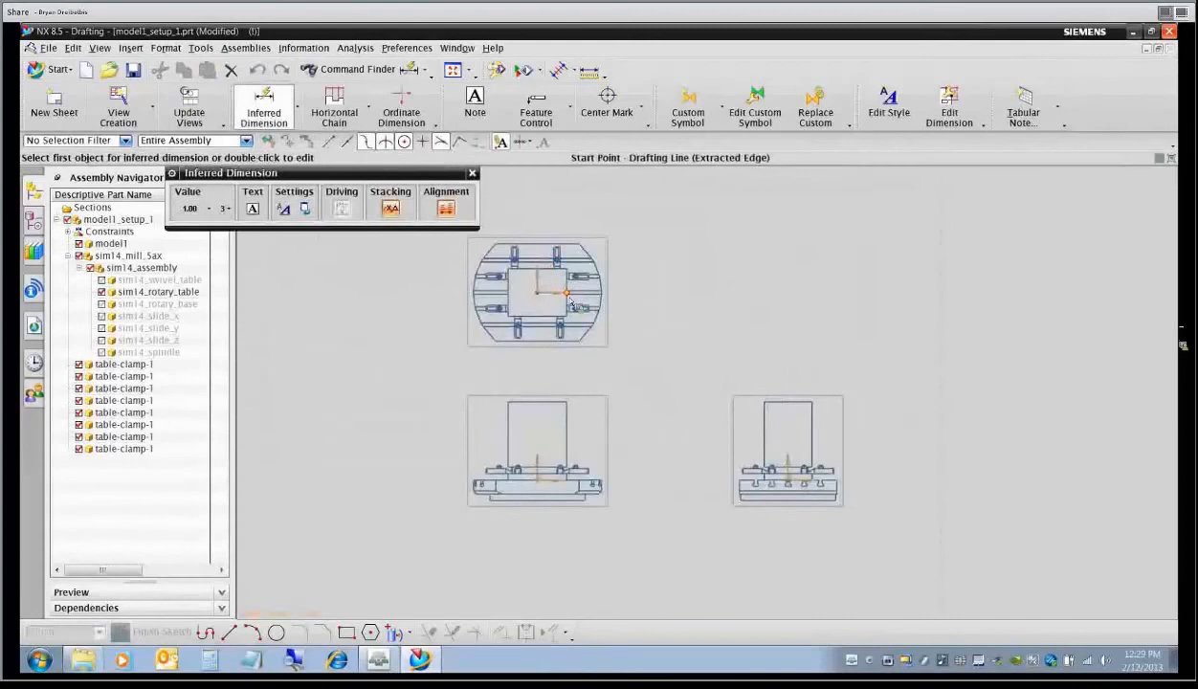
scroll(568, 301, up, 1)
shift+middle_drag(568, 302, 602, 354)
scroll(603, 354, up, 1)
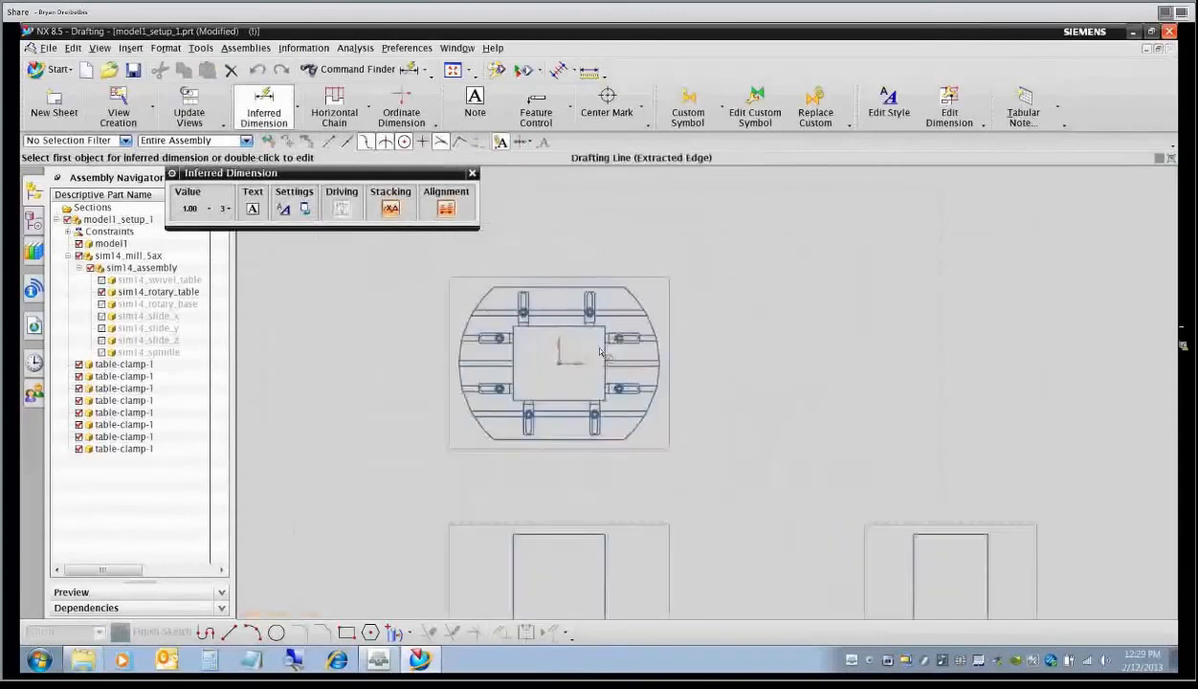
click(603, 354)
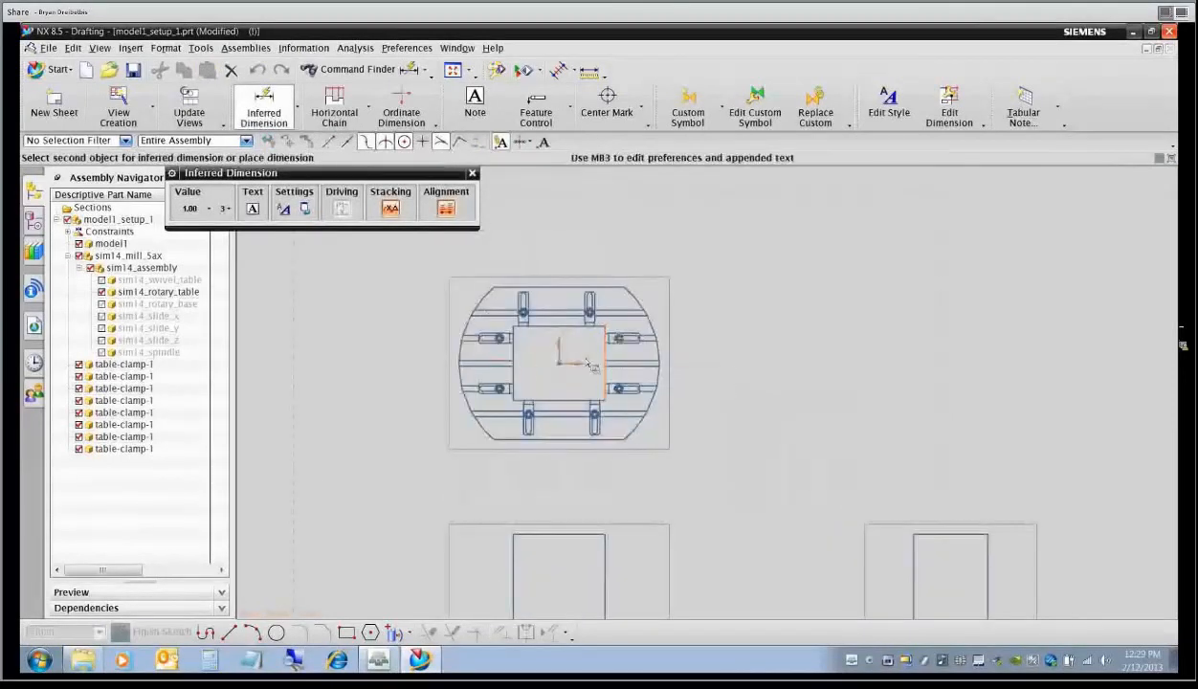
click(517, 353)
click(550, 354)
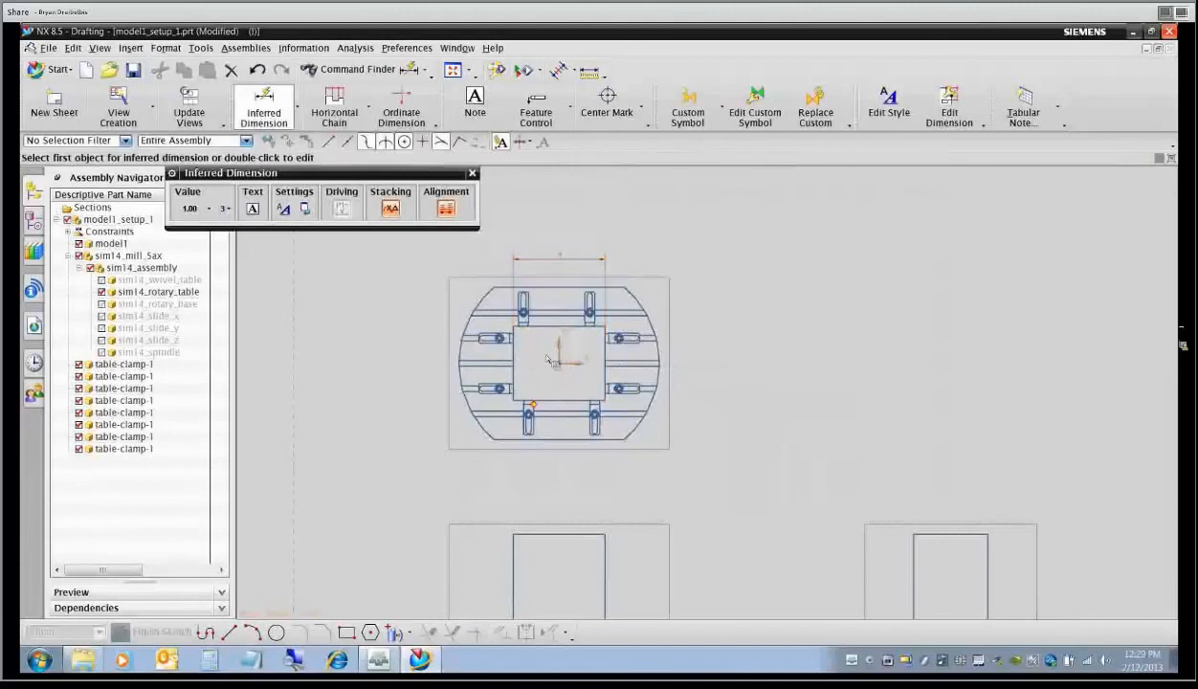
Dimension the distance between the stock's upper and lower edges in the top view, placed left of the table.
click(551, 327)
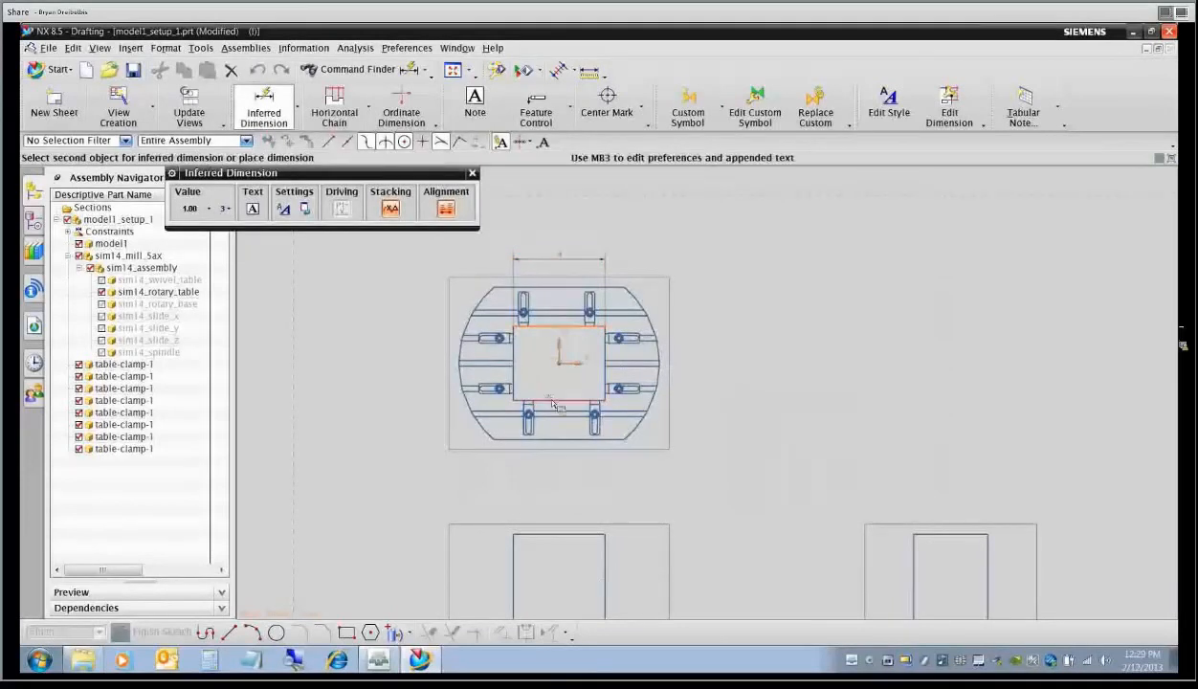
click(552, 406)
click(431, 362)
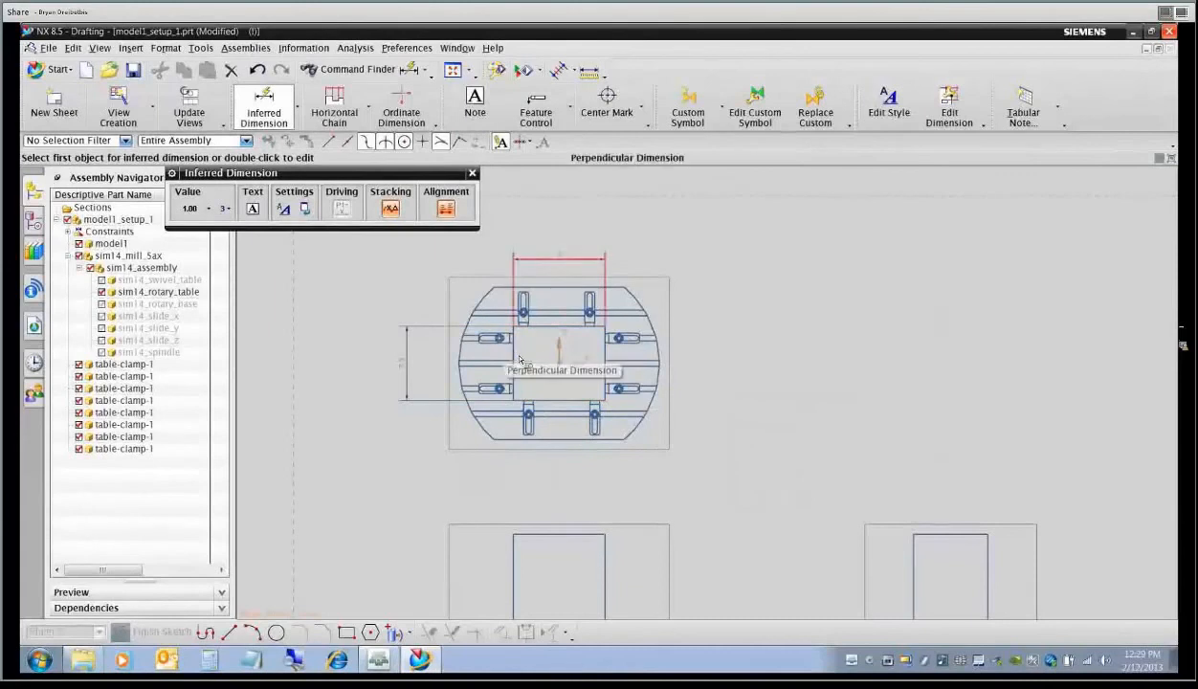
Dimension the horizontal distance from the stock's left edge to the rotary table's left rim in the top view.
scroll(523, 354, up, 3)
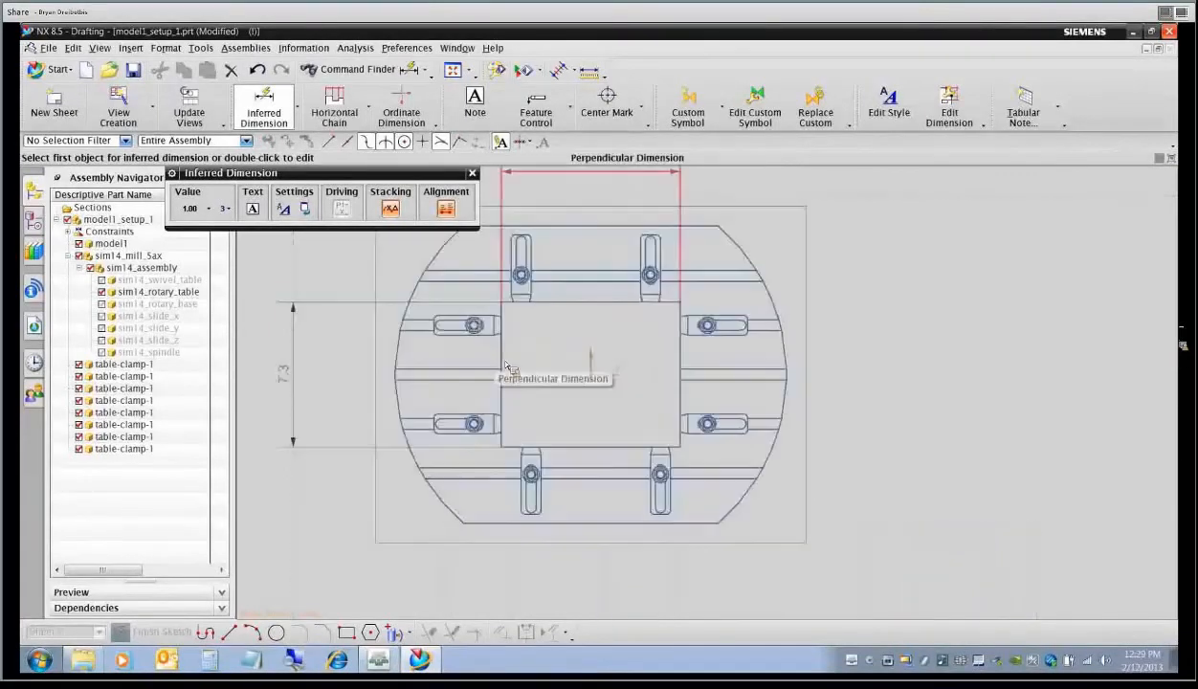
click(502, 366)
click(396, 385)
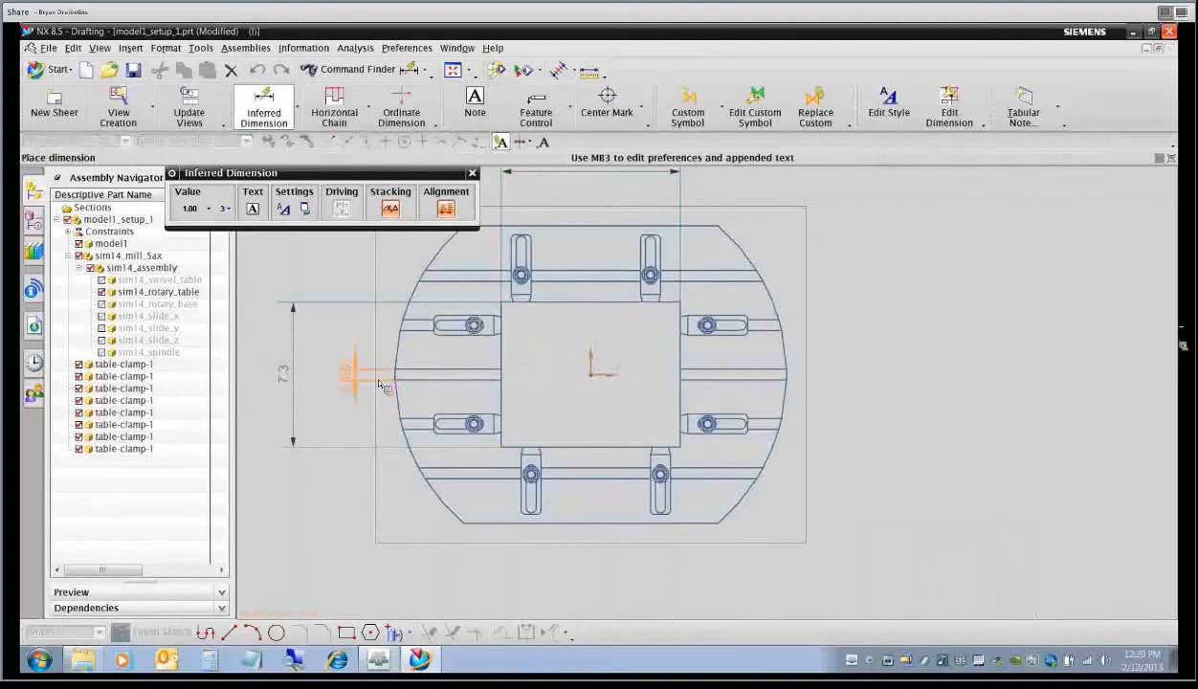
click(326, 375)
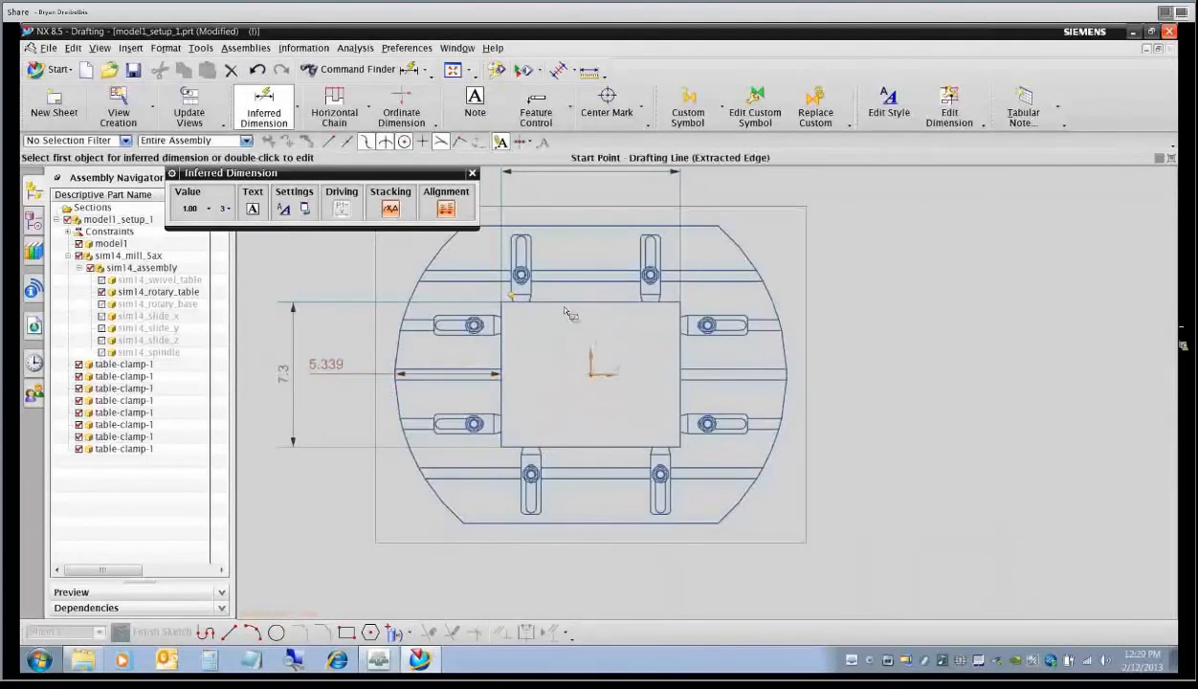
click(517, 304)
scroll(475, 304, up, 2)
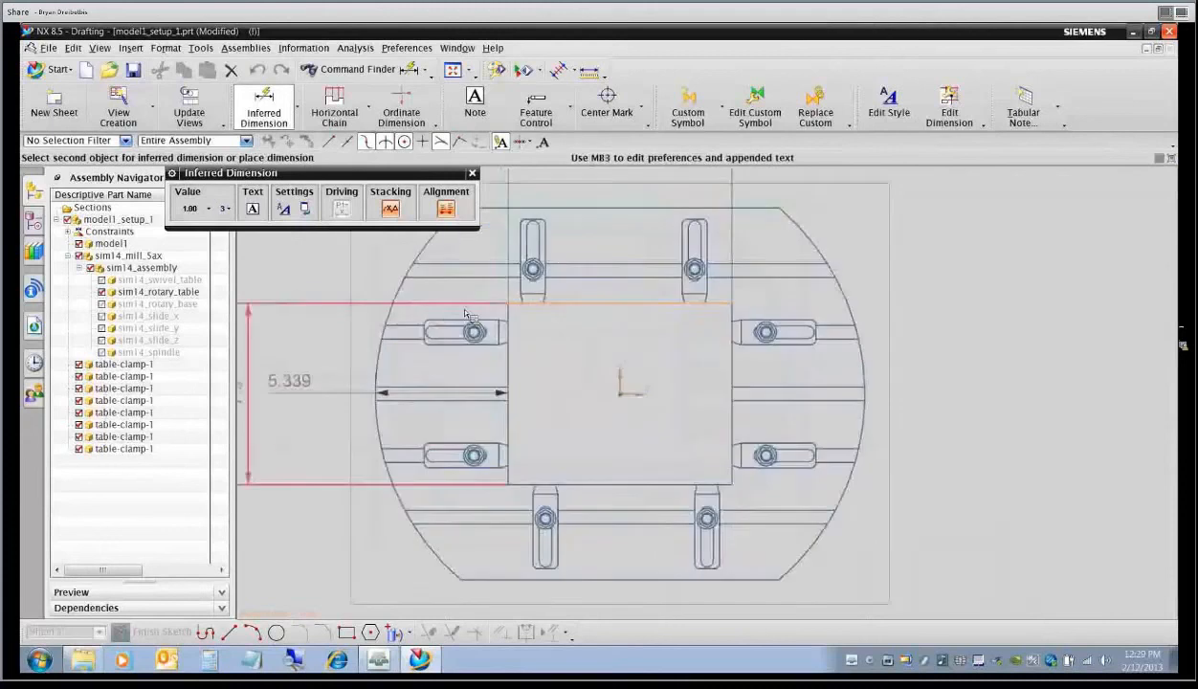
click(413, 292)
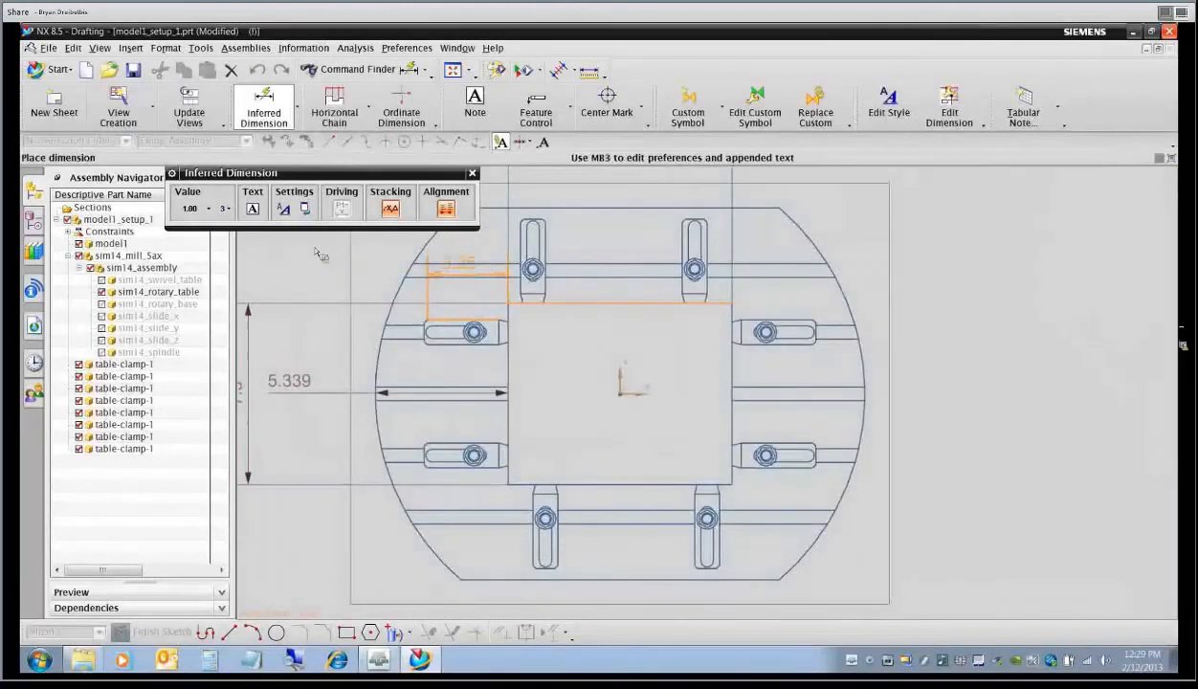
Add a vertical dimension between the stock's upper edge and the edge of the upper left clamp in the top view.
click(296, 105)
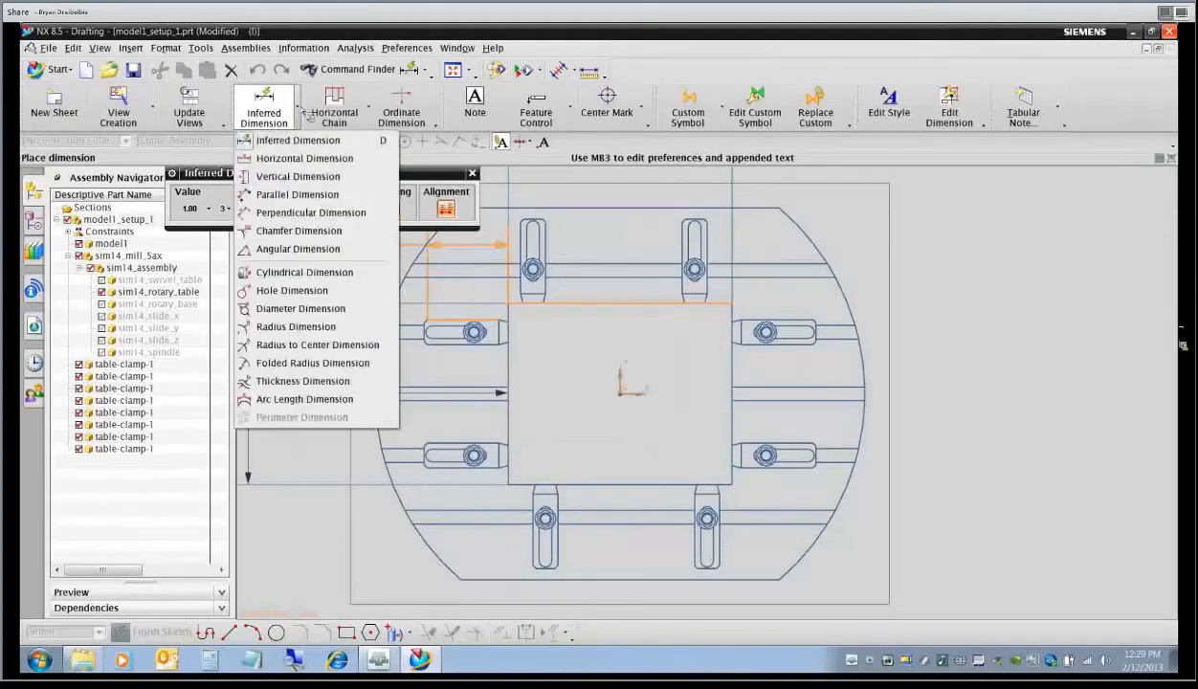
click(299, 177)
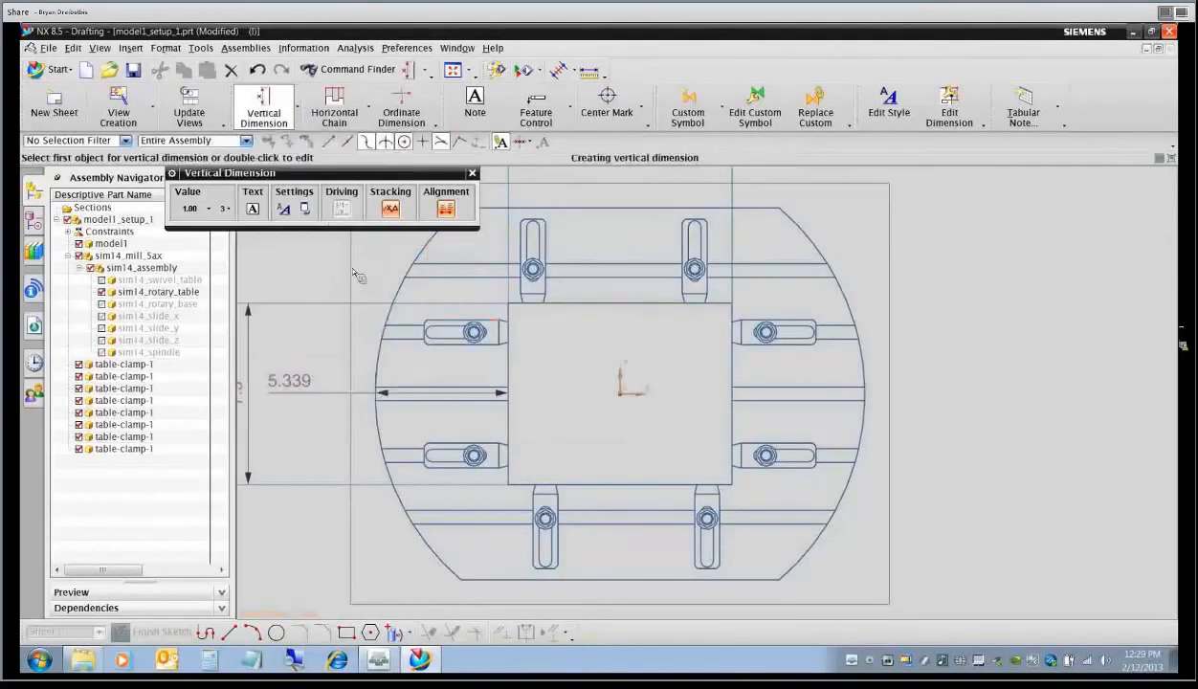
click(479, 316)
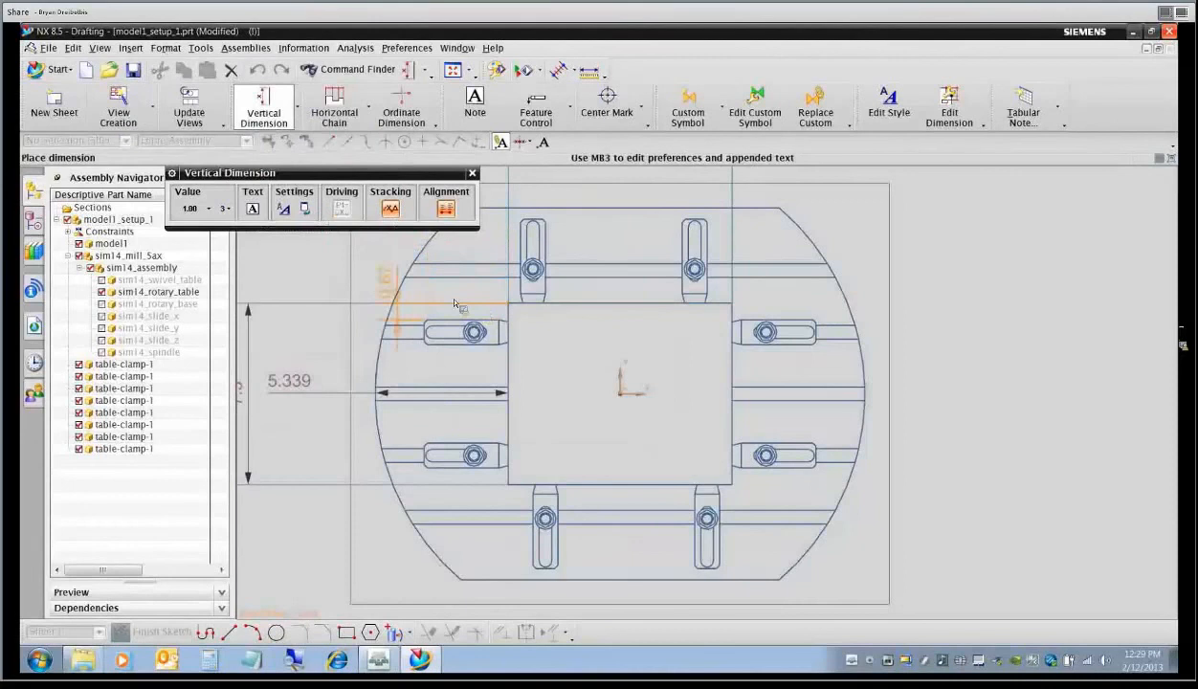
Place vertical dimensions in the top view from the block's upper and lower edges to the neighbouring clamps on its left side.
click(323, 270)
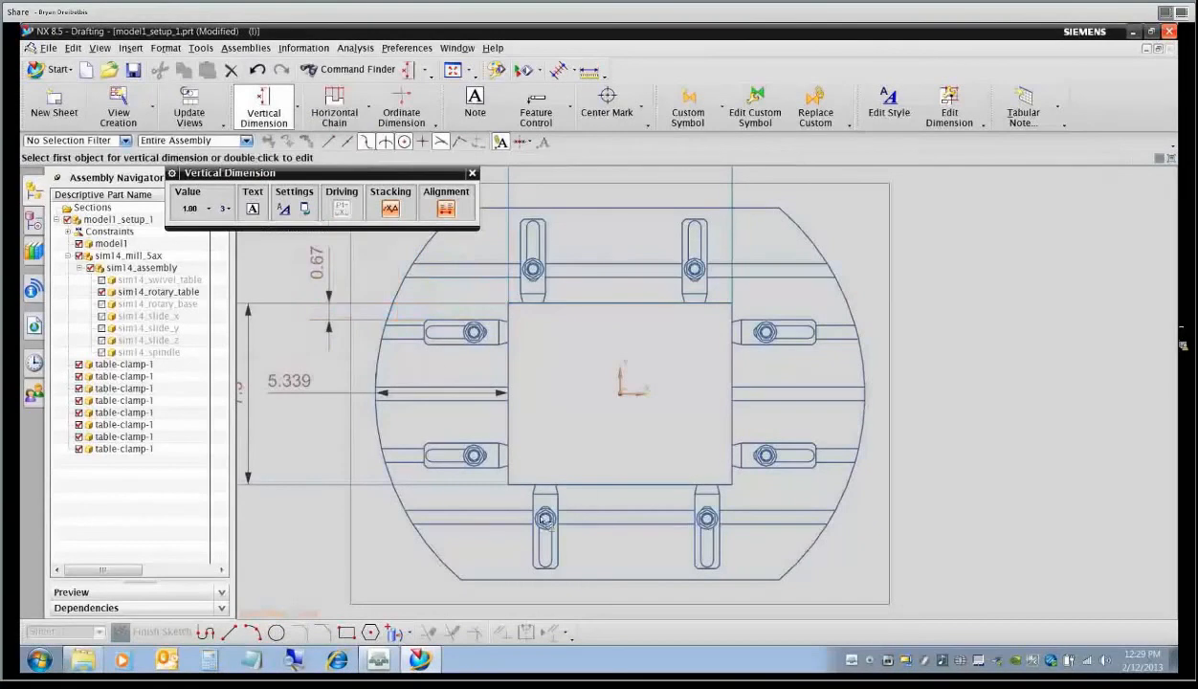
click(581, 486)
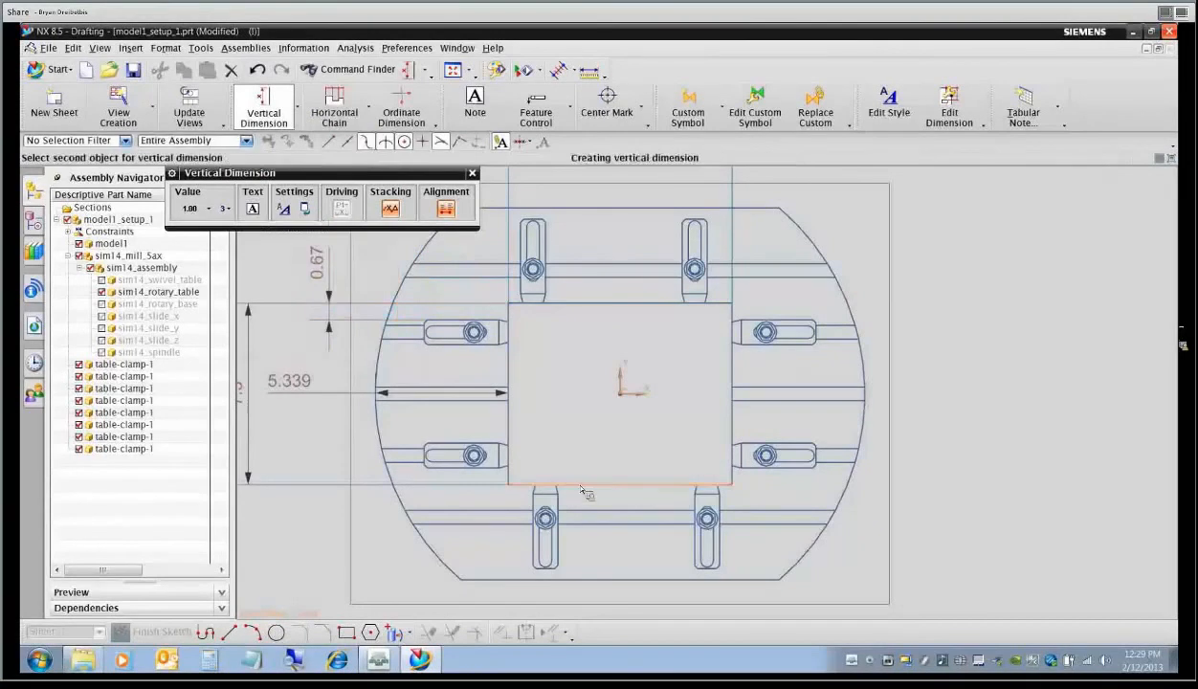
click(448, 467)
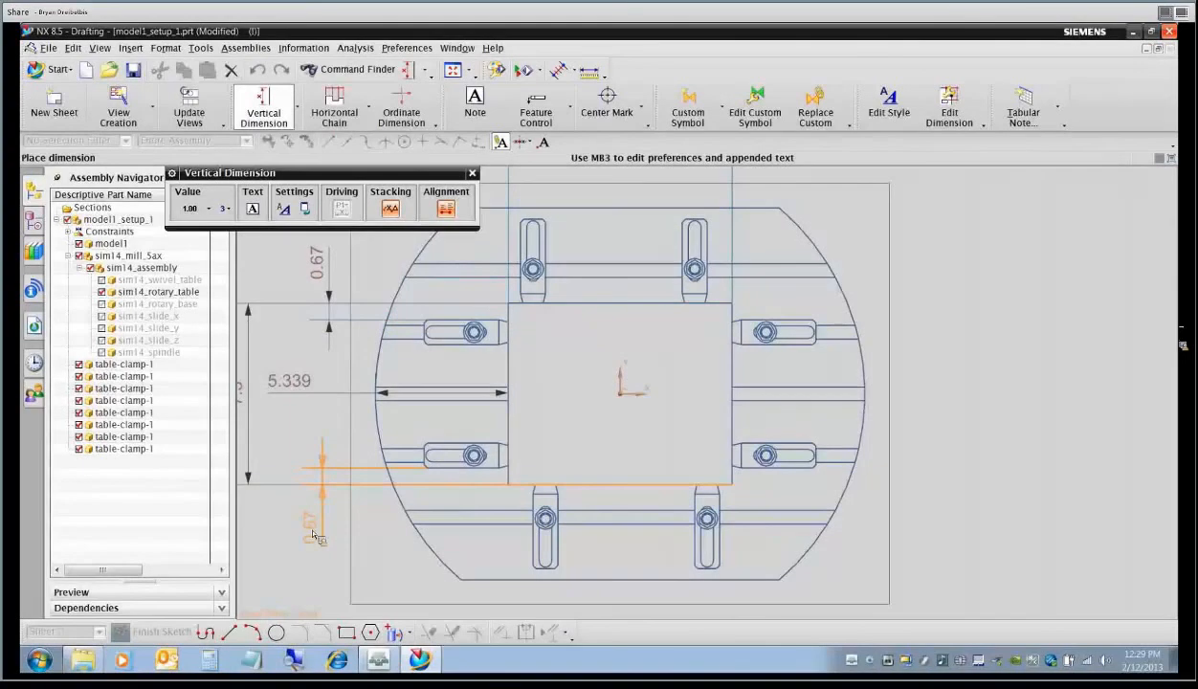
click(308, 531)
scroll(512, 442, down, 1)
scroll(525, 436, down, 1)
key(Escape)
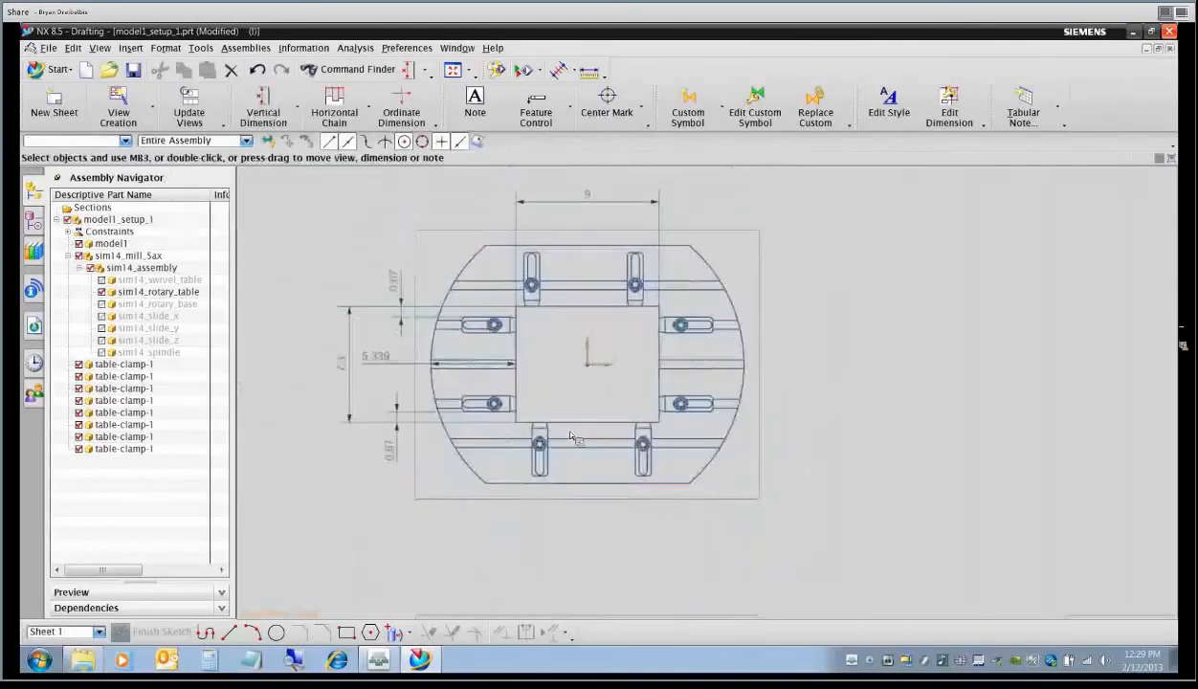
Add a vertical dimension in the front view from the block's top edge to the table's top surface, placed left of the block.
scroll(590, 410, down, 2)
middle_drag(590, 411, 586, 367)
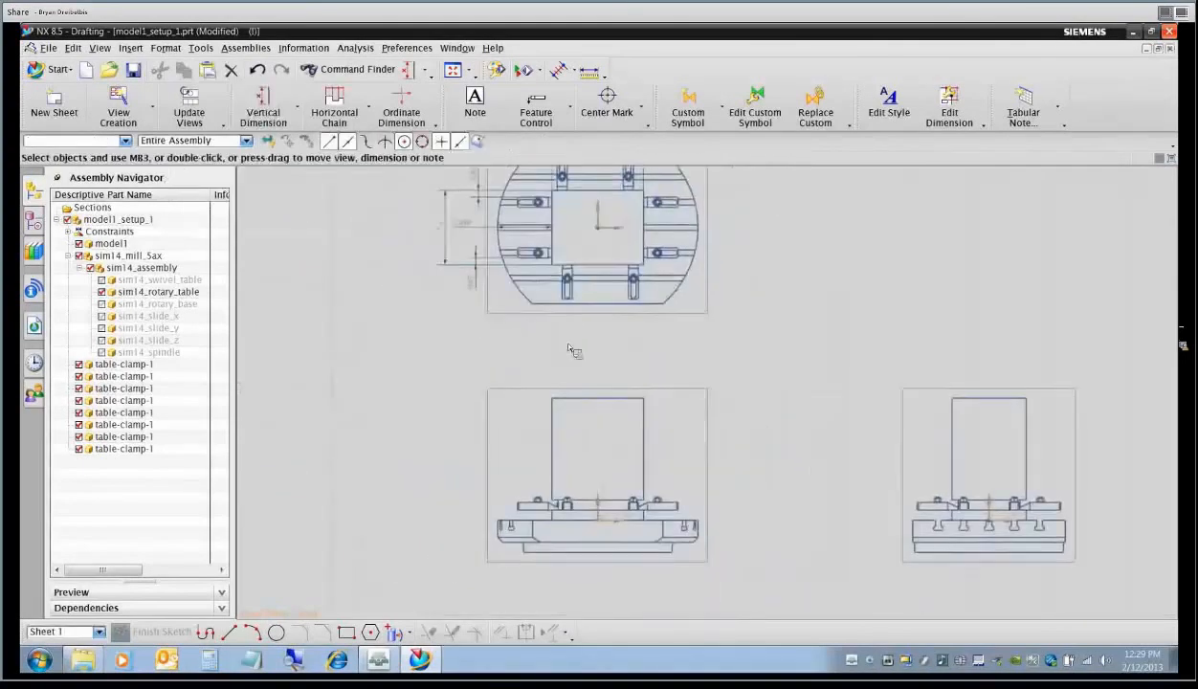
click(263, 107)
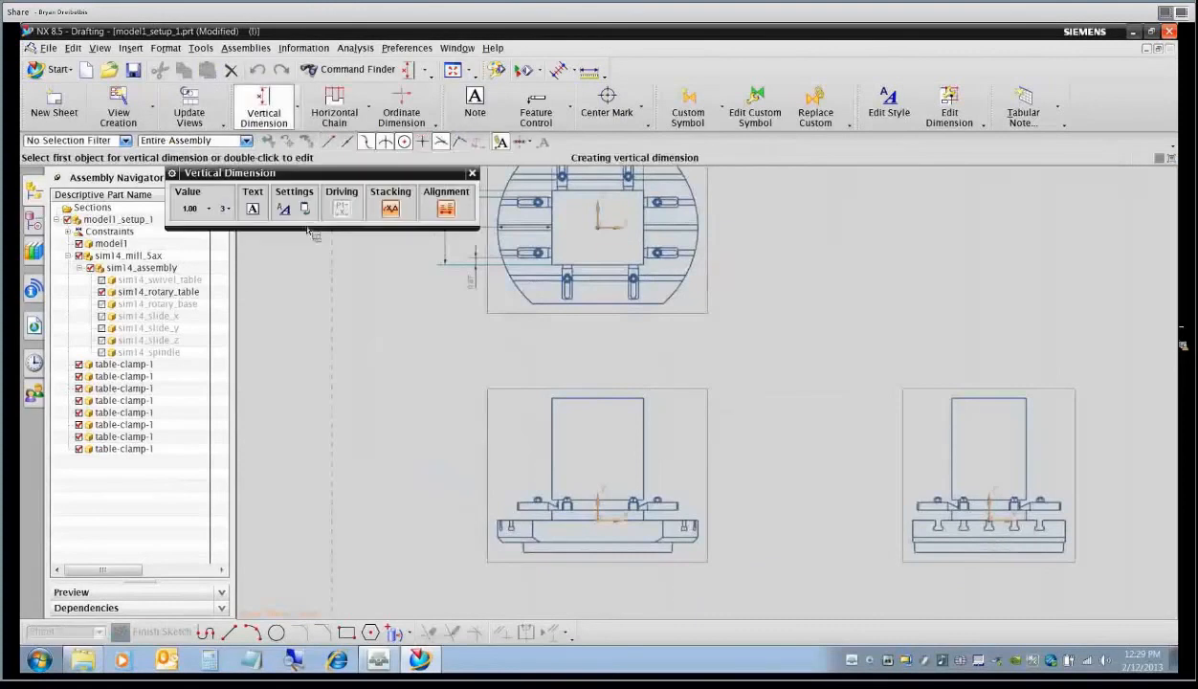
click(581, 399)
scroll(587, 471, up, 1)
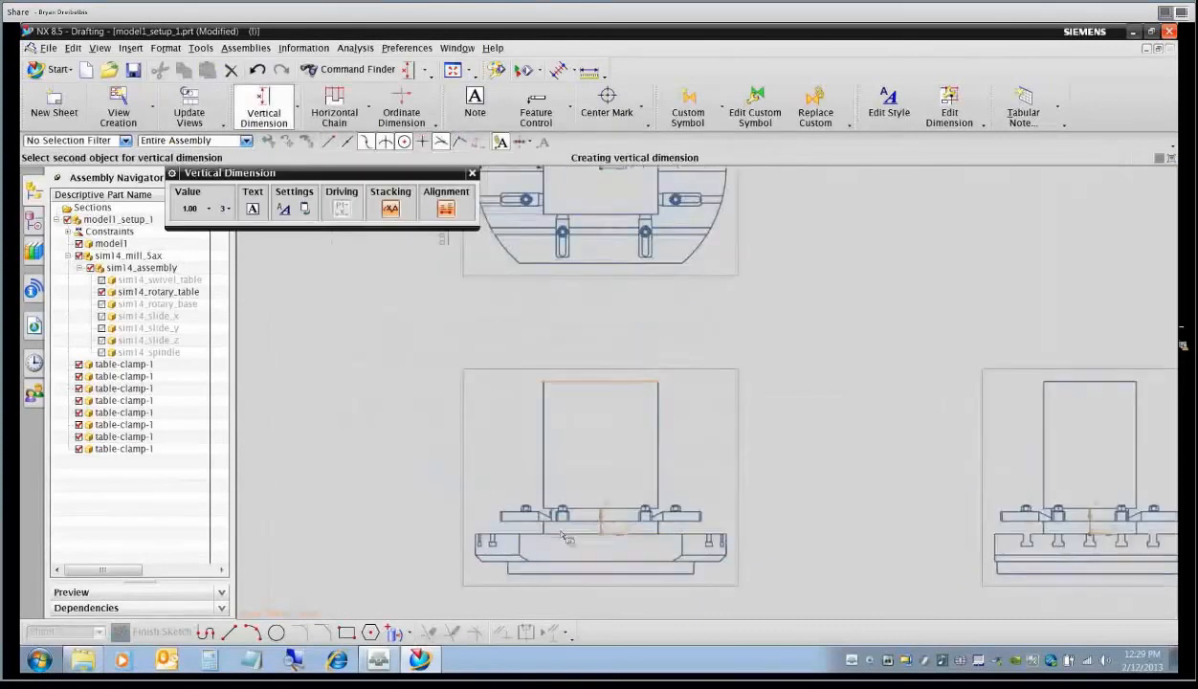
click(566, 534)
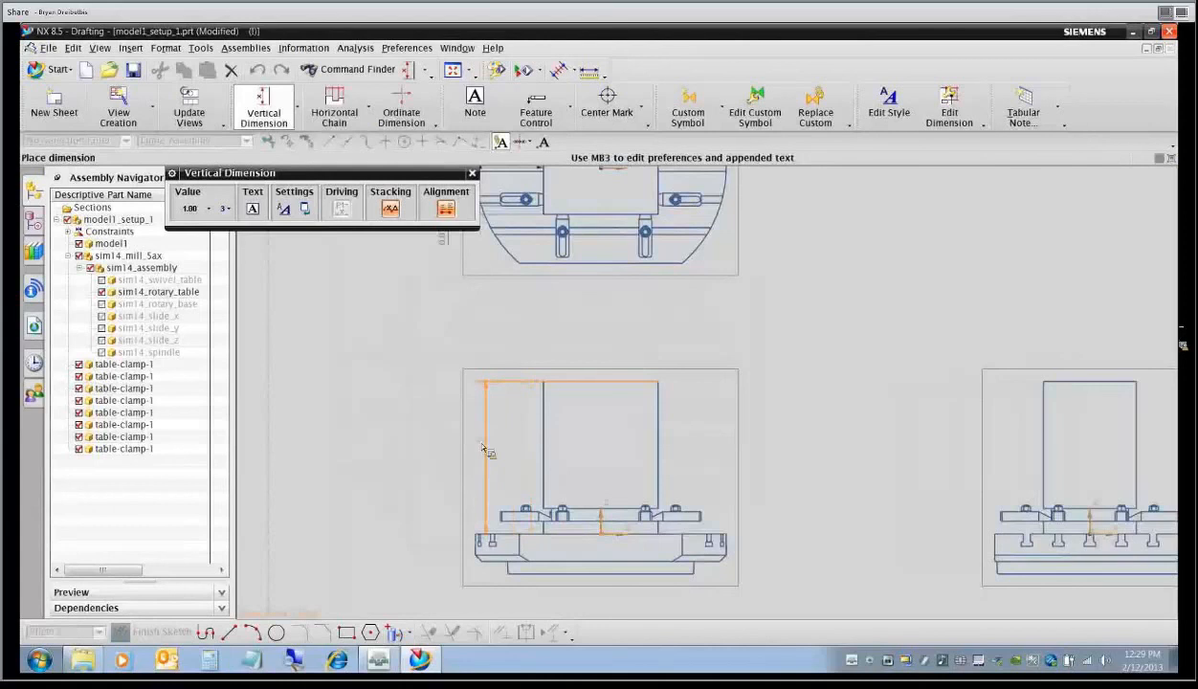
click(482, 445)
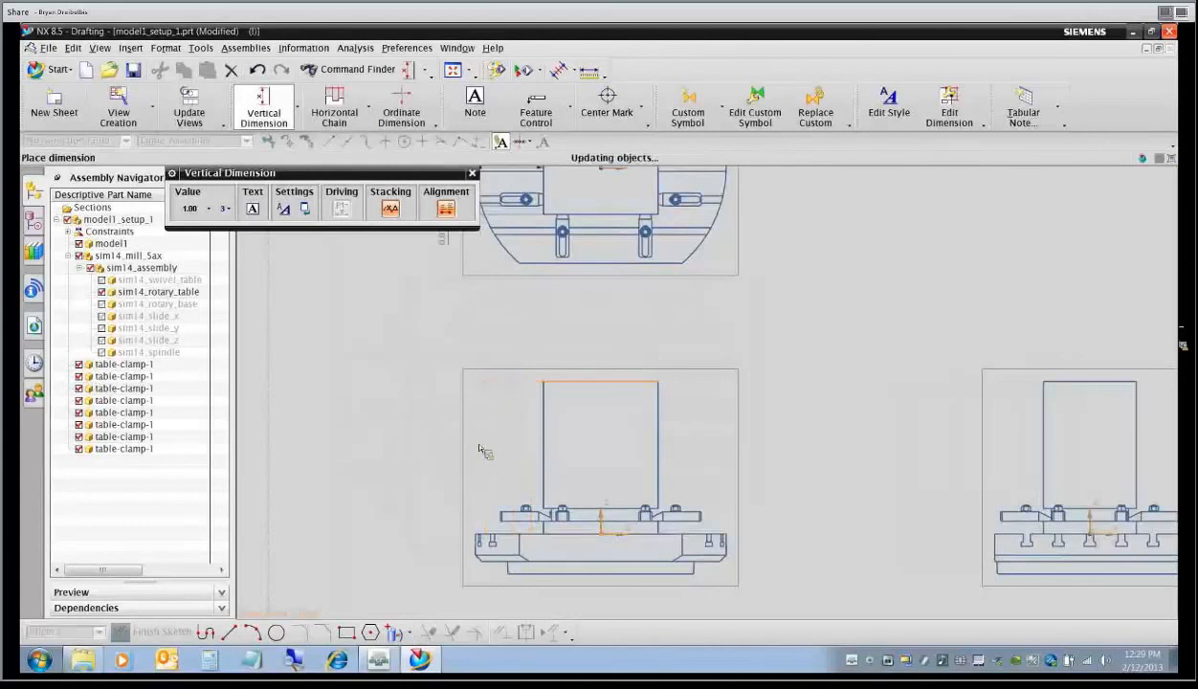
Dimension the block's width in the front view with an Inferred Dimension placed above the block.
click(289, 108)
click(296, 110)
click(287, 140)
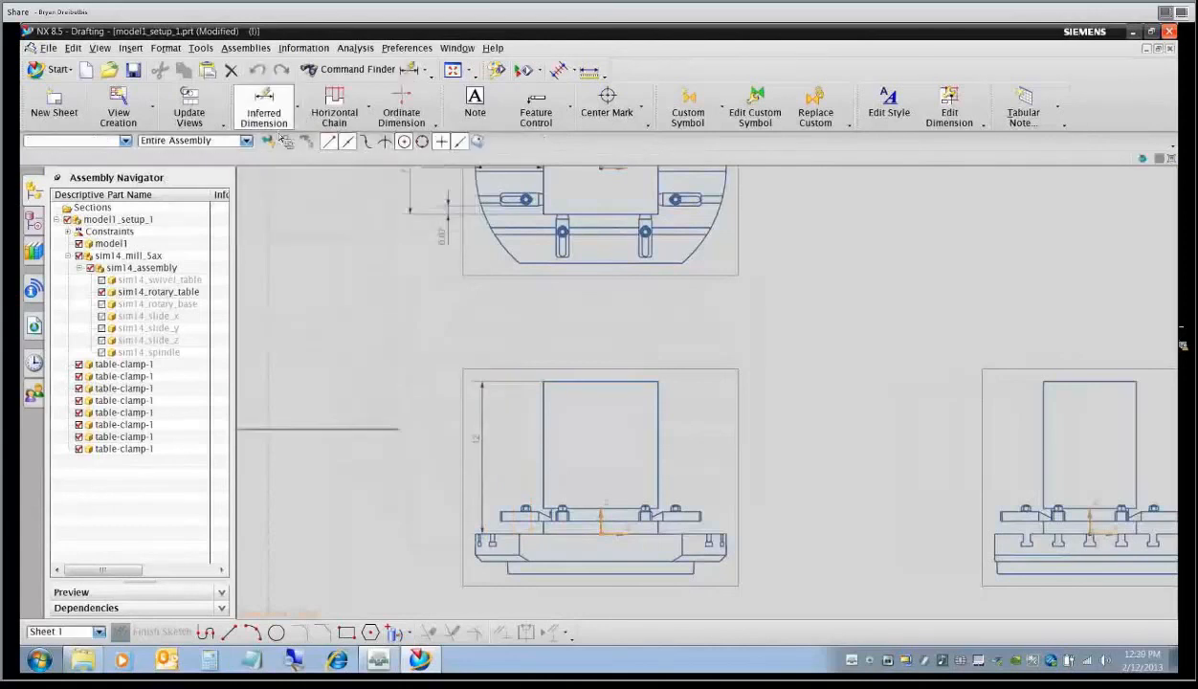
click(546, 418)
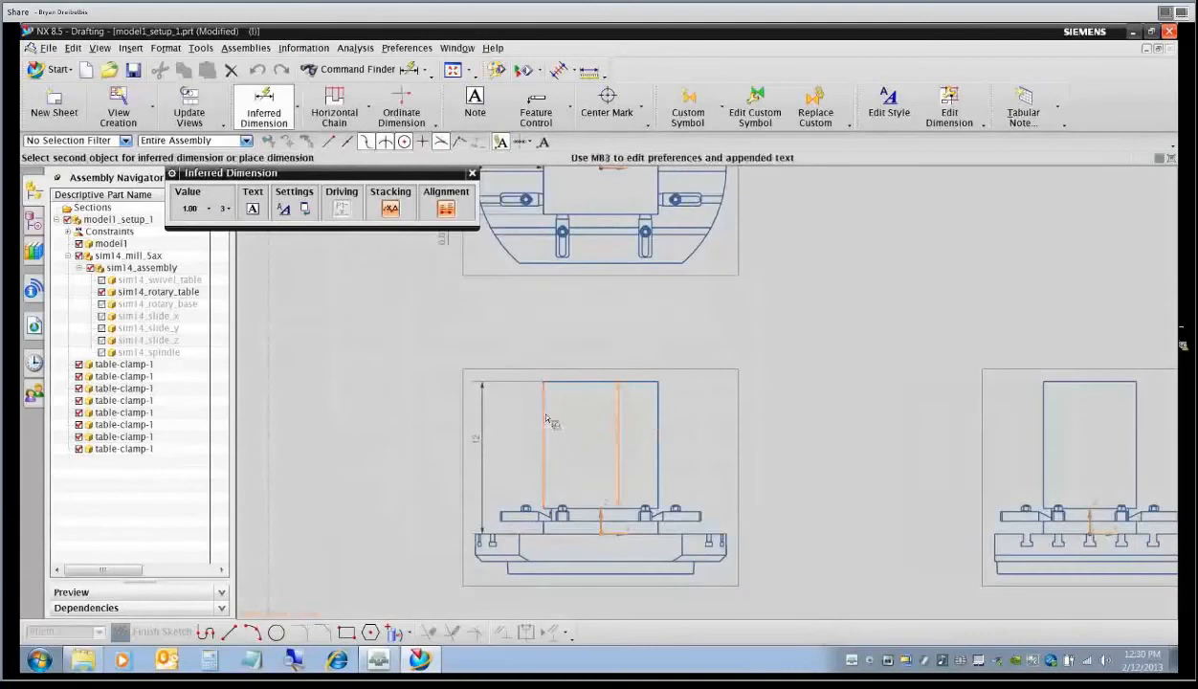
click(656, 415)
click(608, 348)
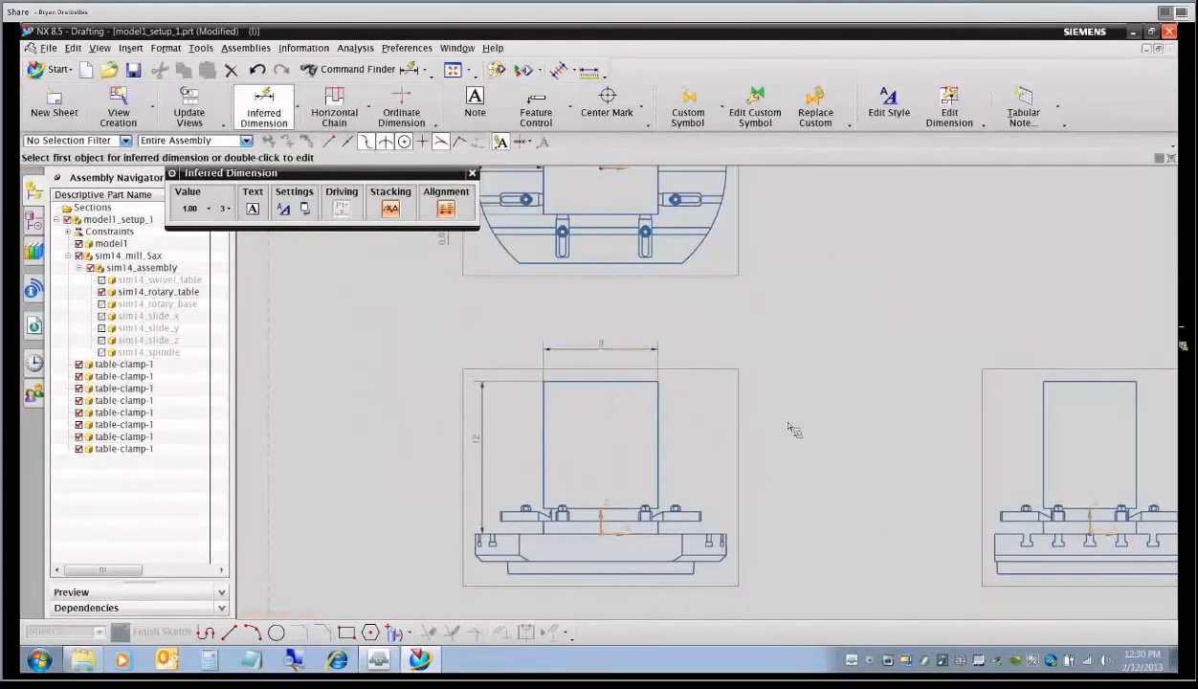
Dimension the block's width in the side view, placing the inferred dimension above the block.
shift+middle_drag(842, 377, 674, 404)
click(884, 427)
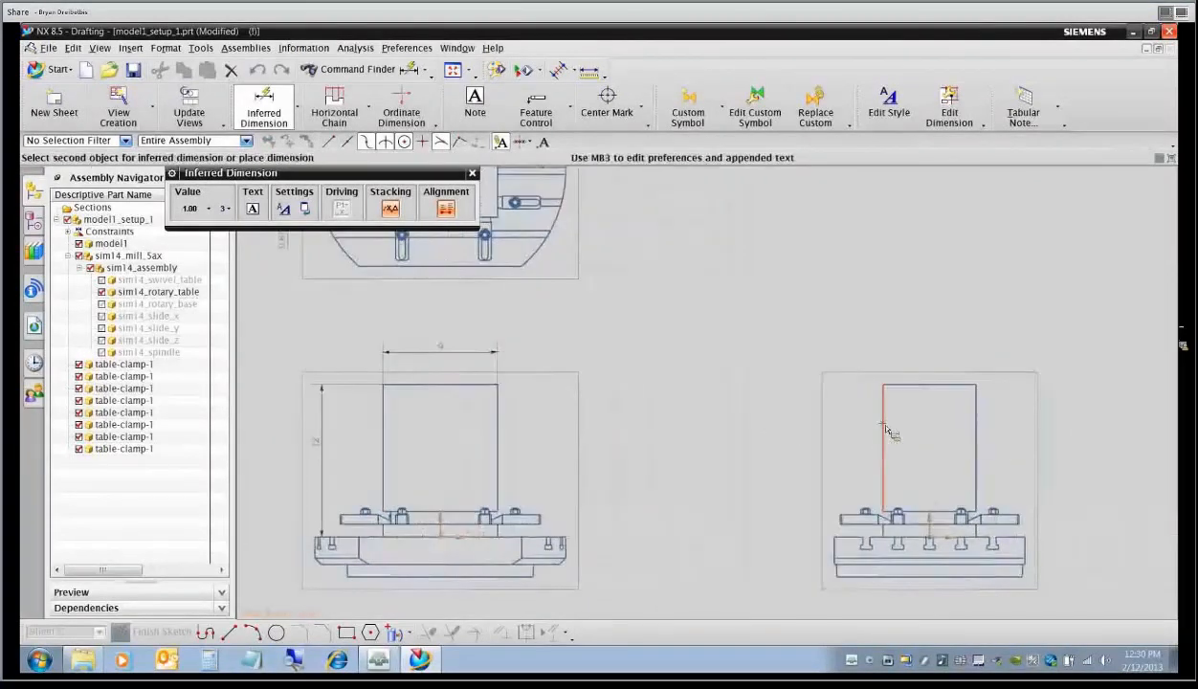
click(957, 428)
click(904, 359)
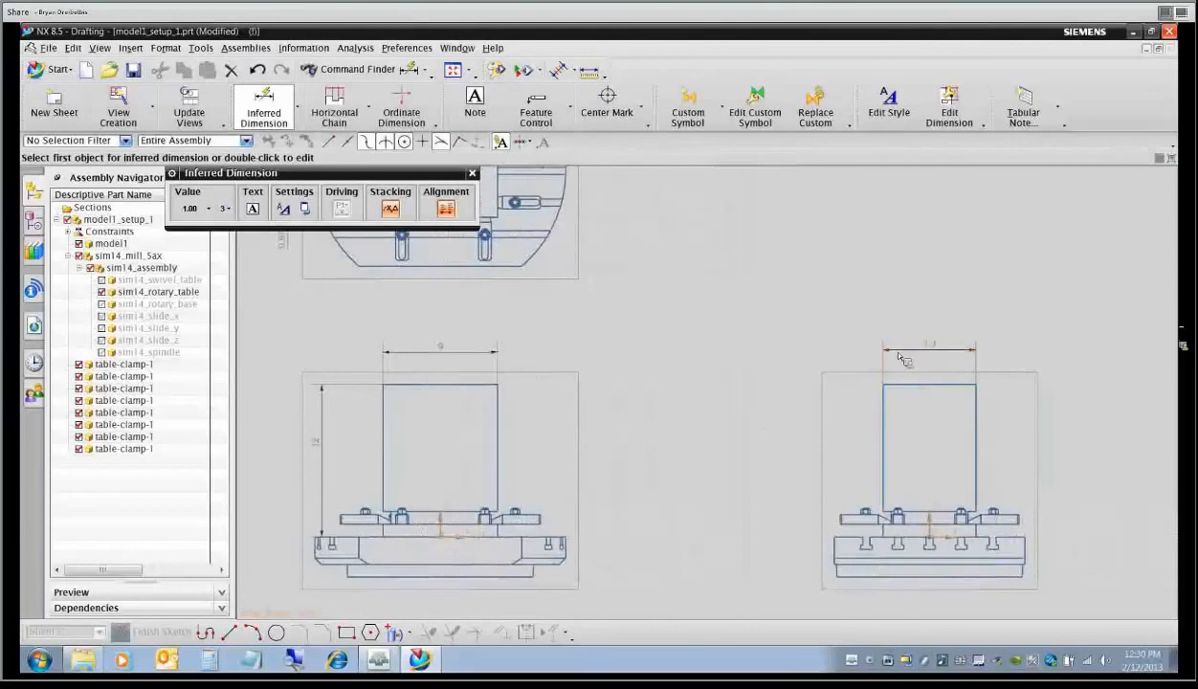
Turn on layer 256 in the Layer Settings to display the sheet border and title block, and end the dimension command.
scroll(768, 406, down, 2)
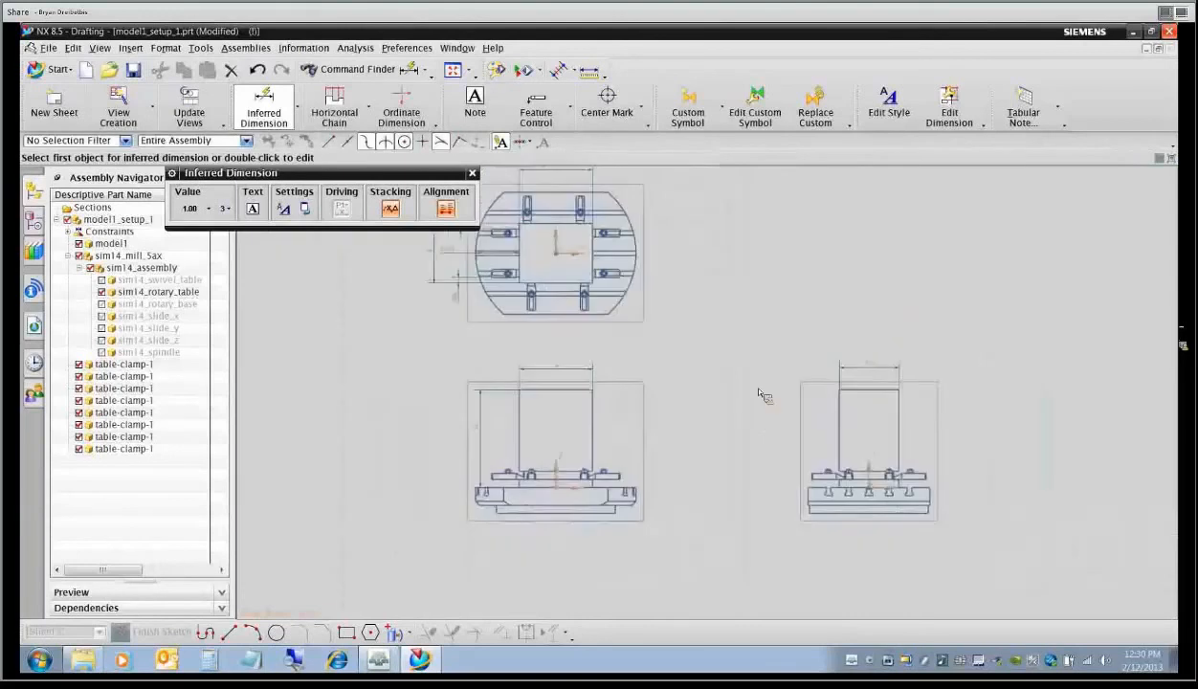
click(165, 48)
click(196, 70)
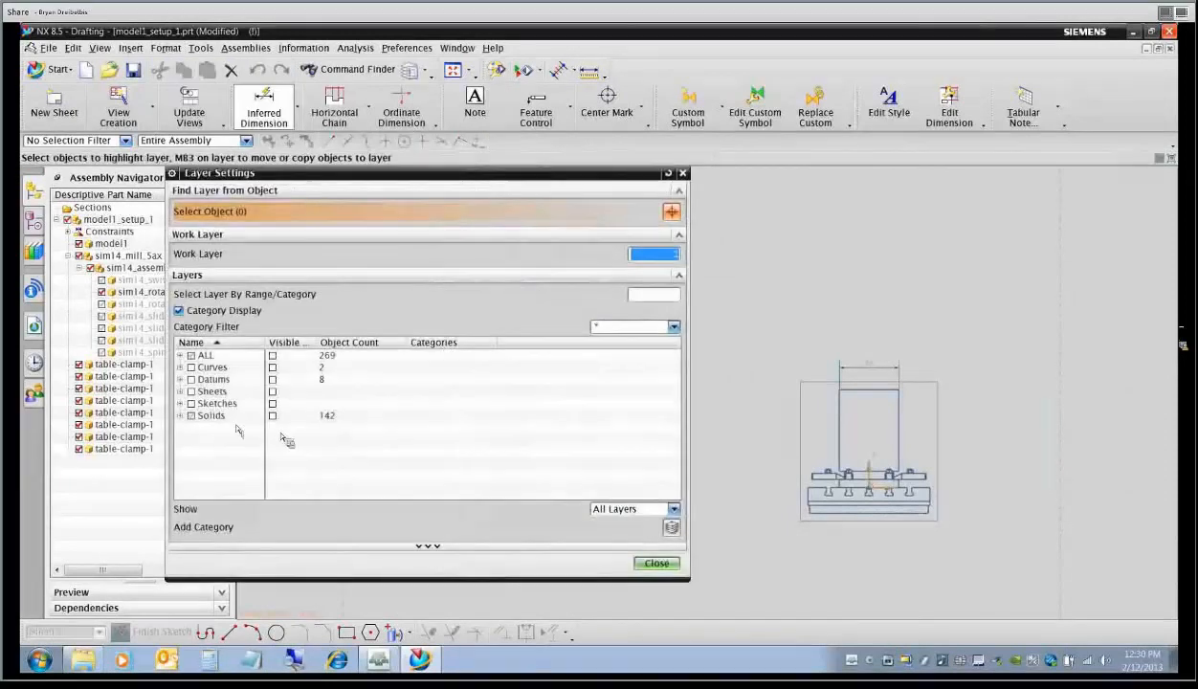
click(180, 356)
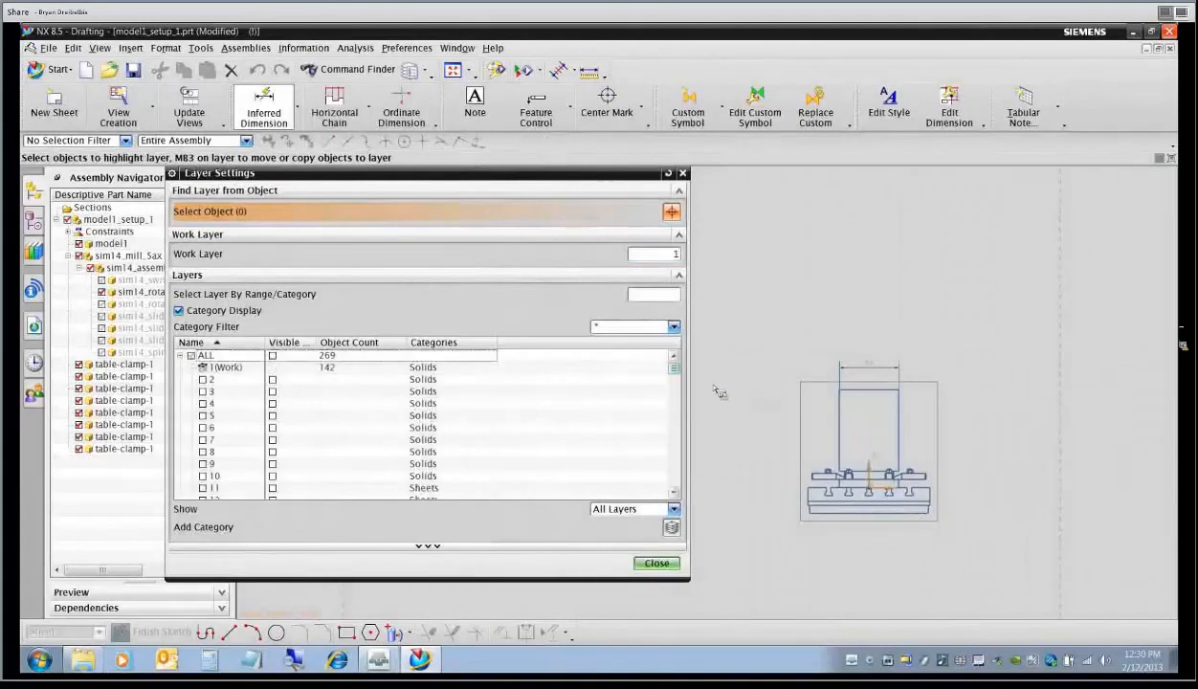
drag(673, 360, 688, 510)
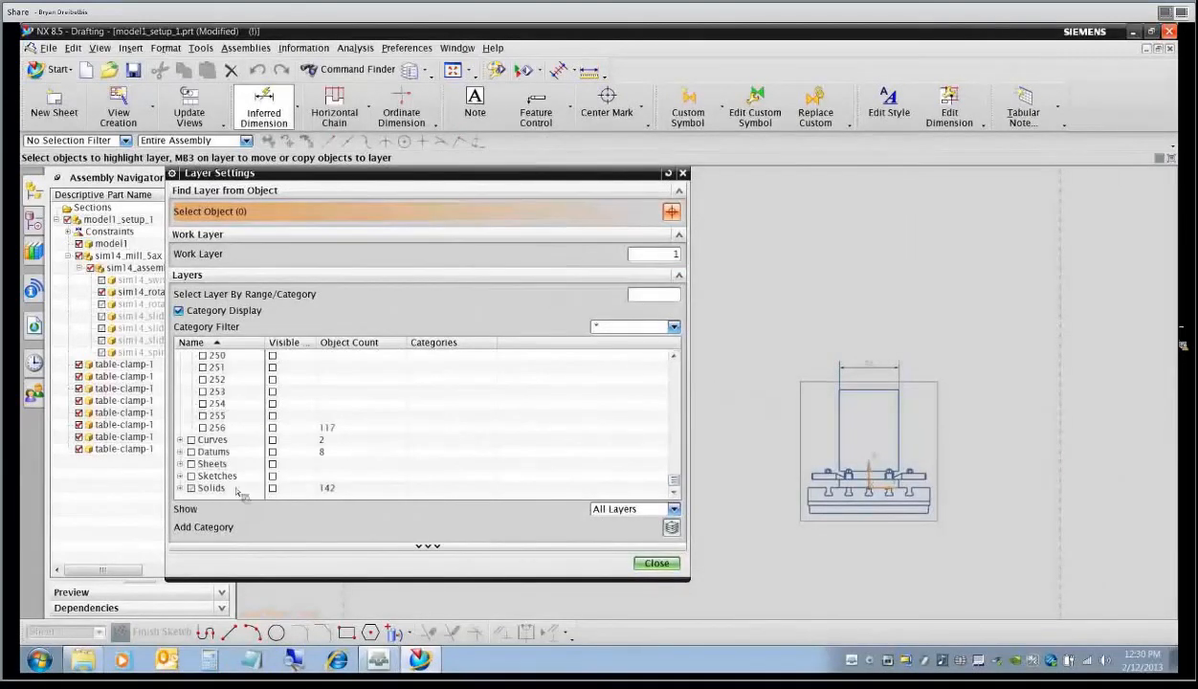
click(214, 427)
click(655, 563)
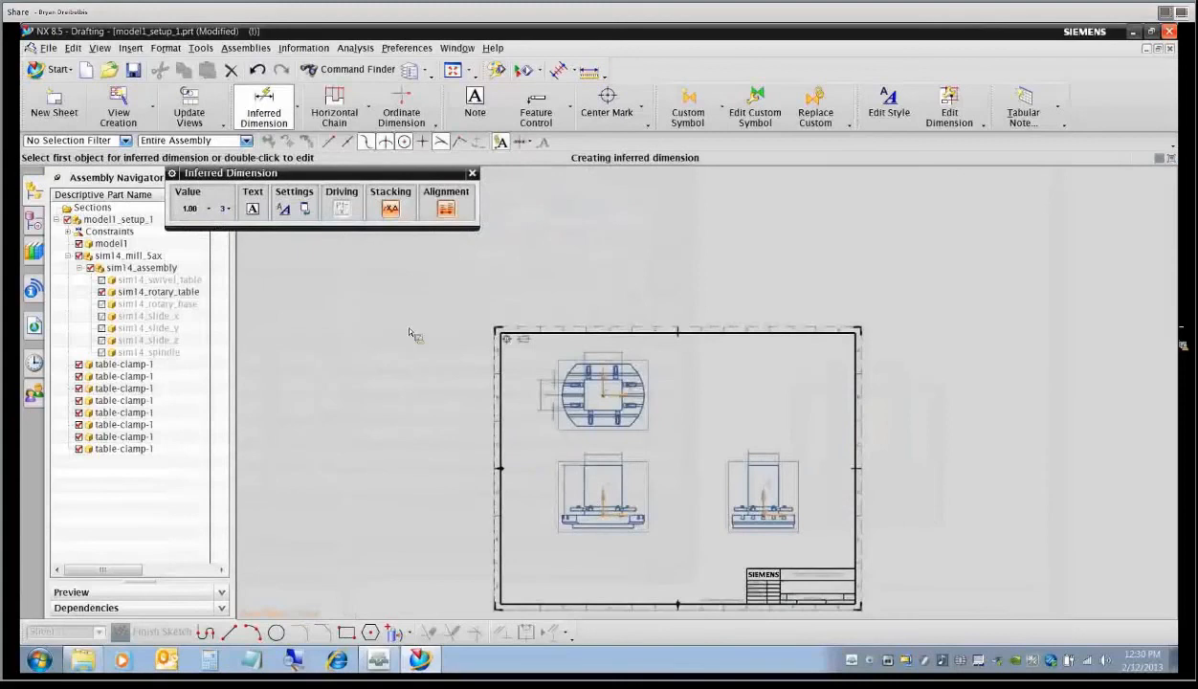
scroll(421, 334, up, 1)
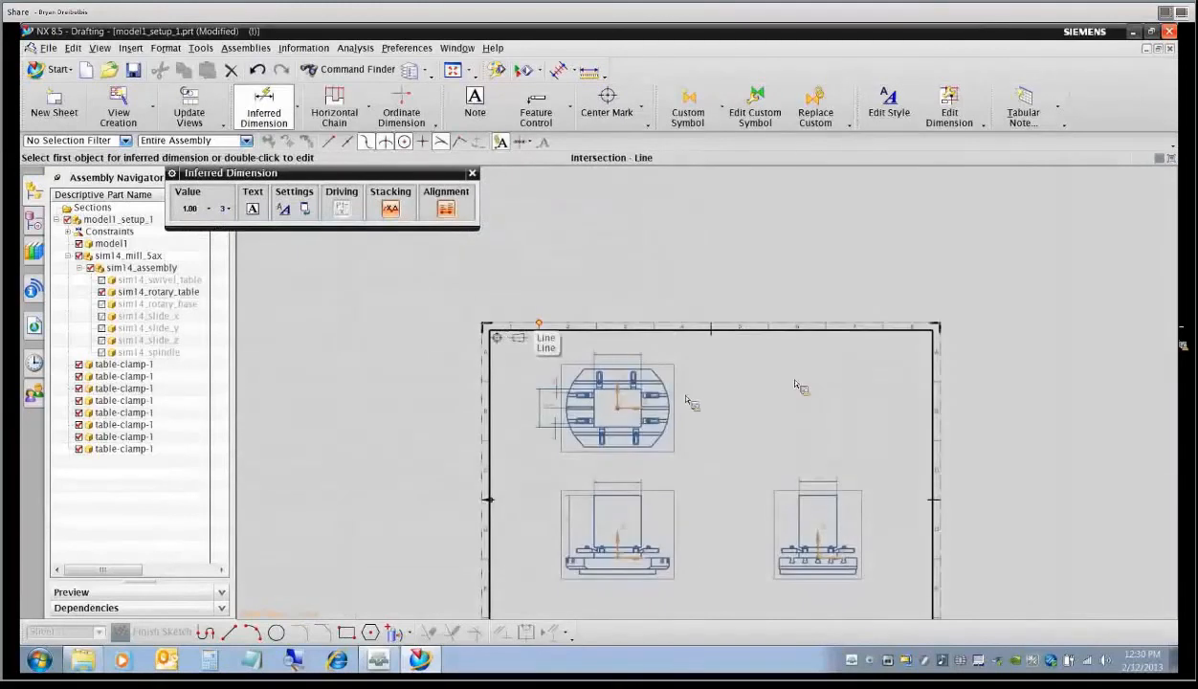
shift+middle_drag(306, 375, 302, 288)
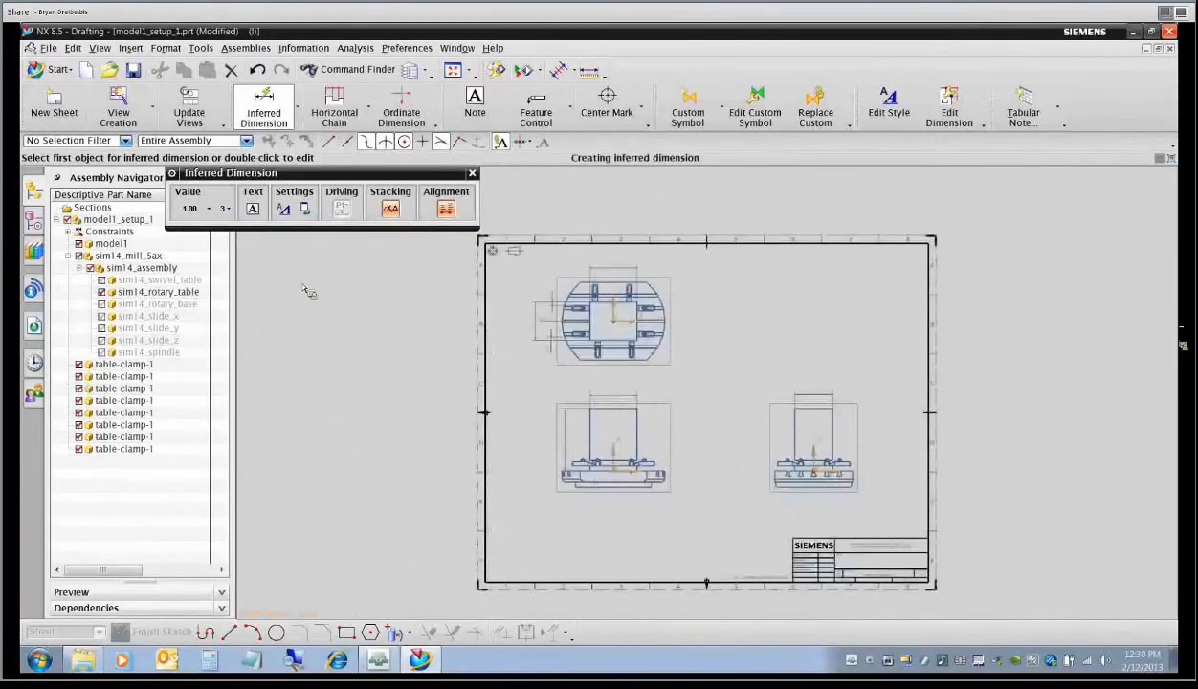
key(Escape)
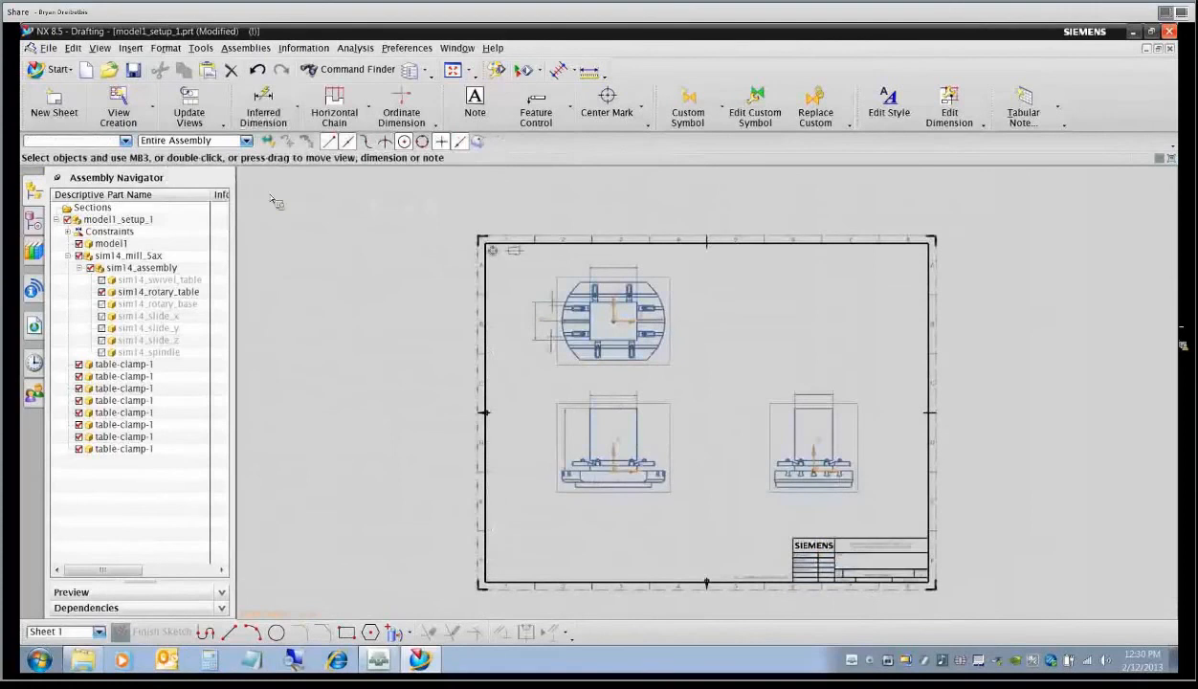
Switch to the Manufacturing application and hide every component of the setup assembly except model1.
click(58, 71)
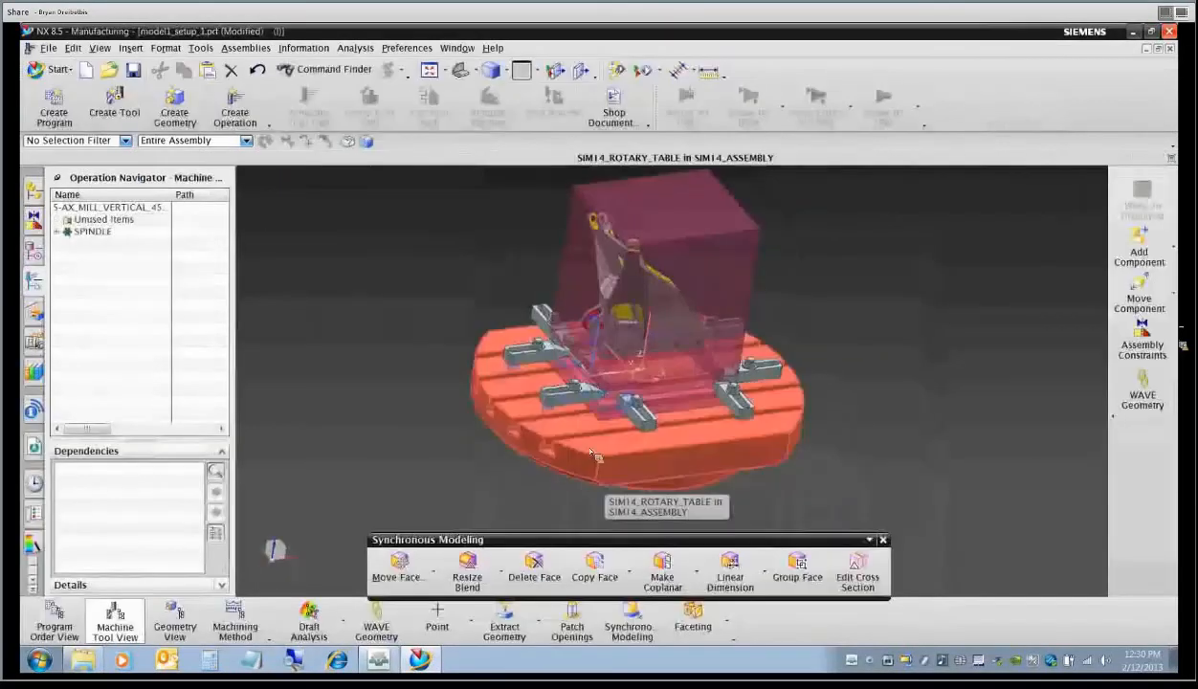
shift+middle_drag(571, 396, 380, 391)
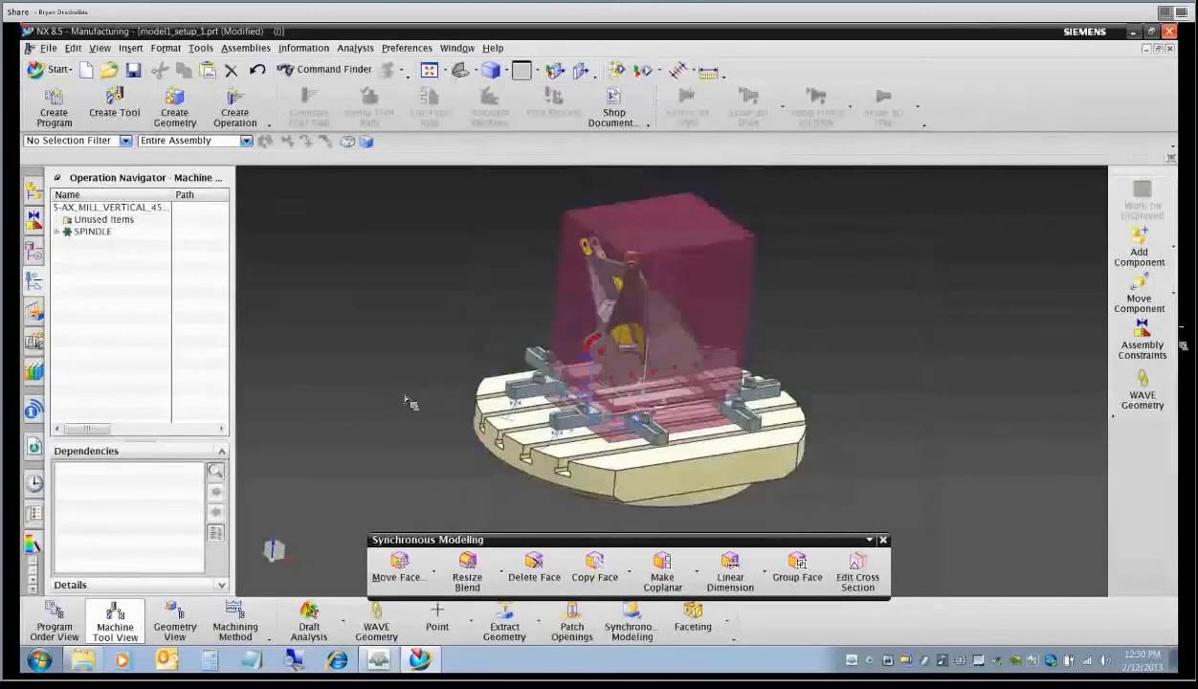
click(38, 192)
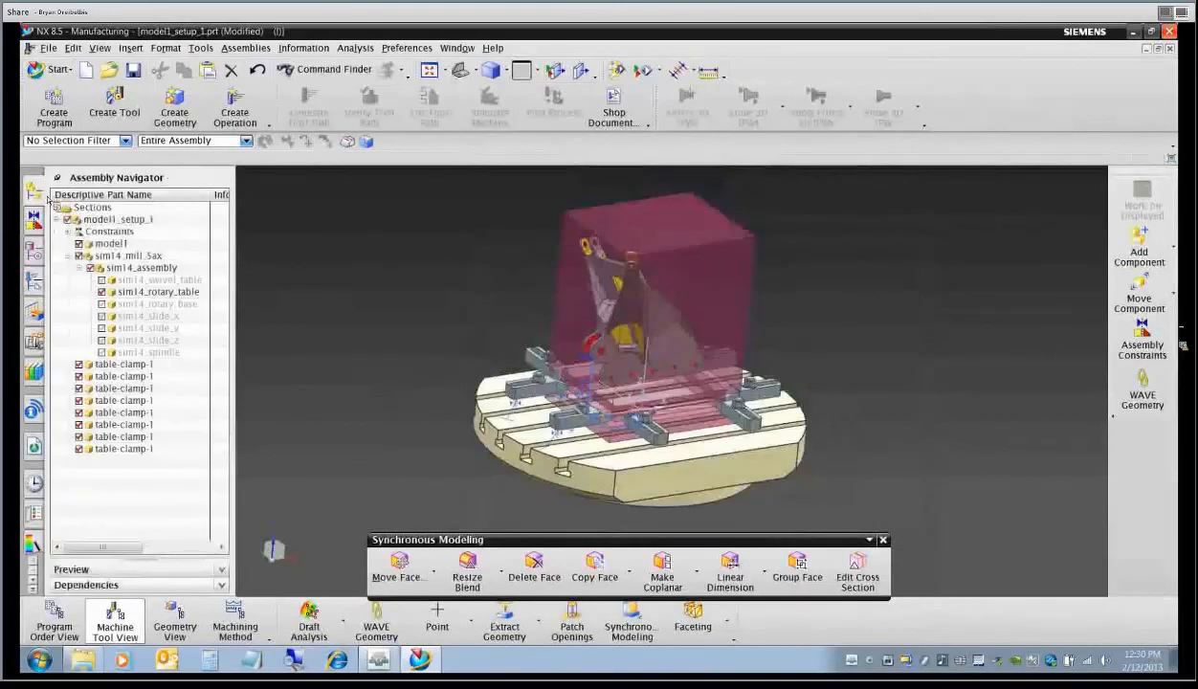
click(86, 269)
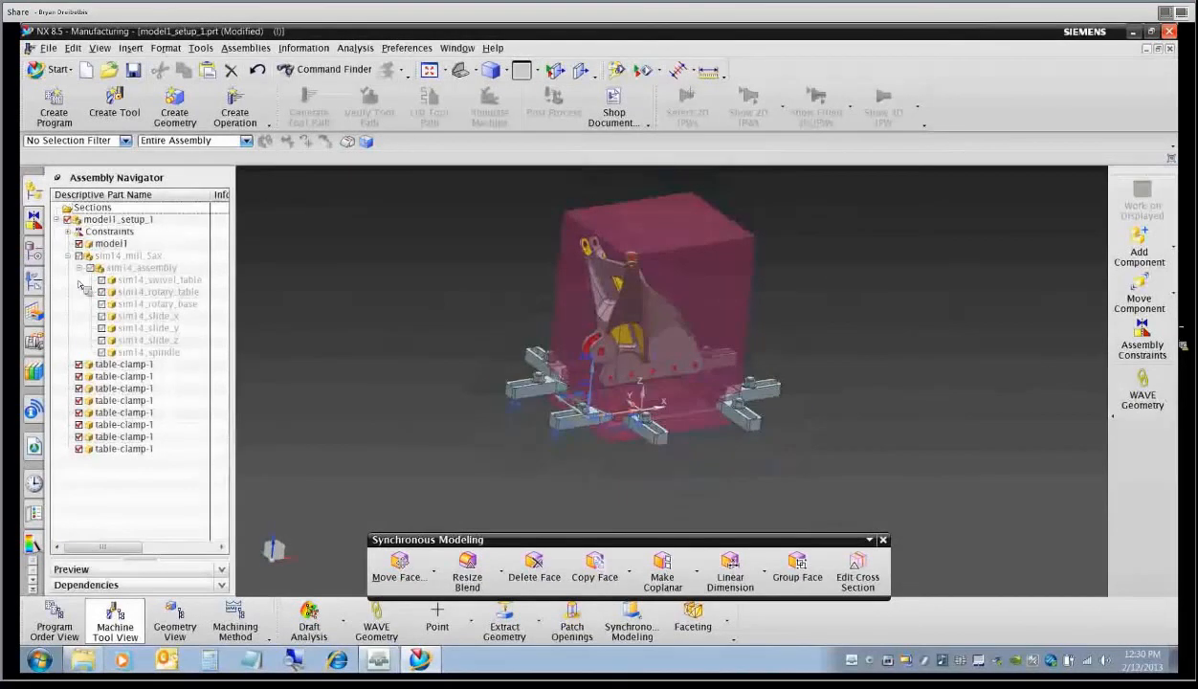
click(67, 220)
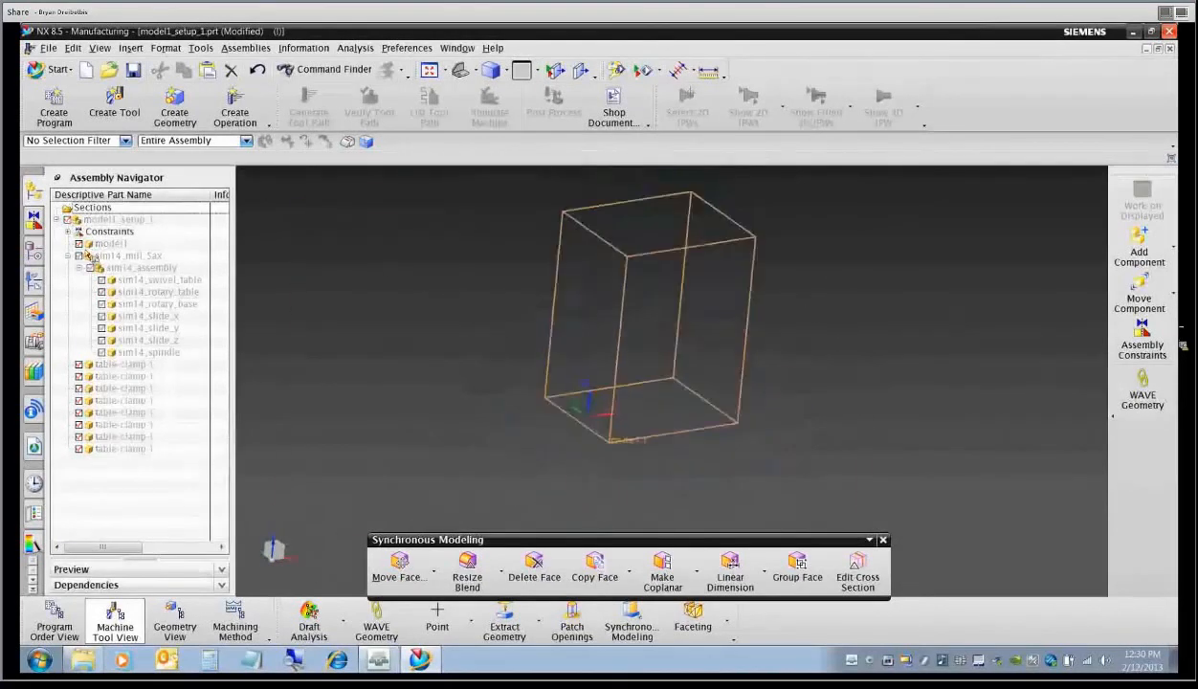
click(79, 243)
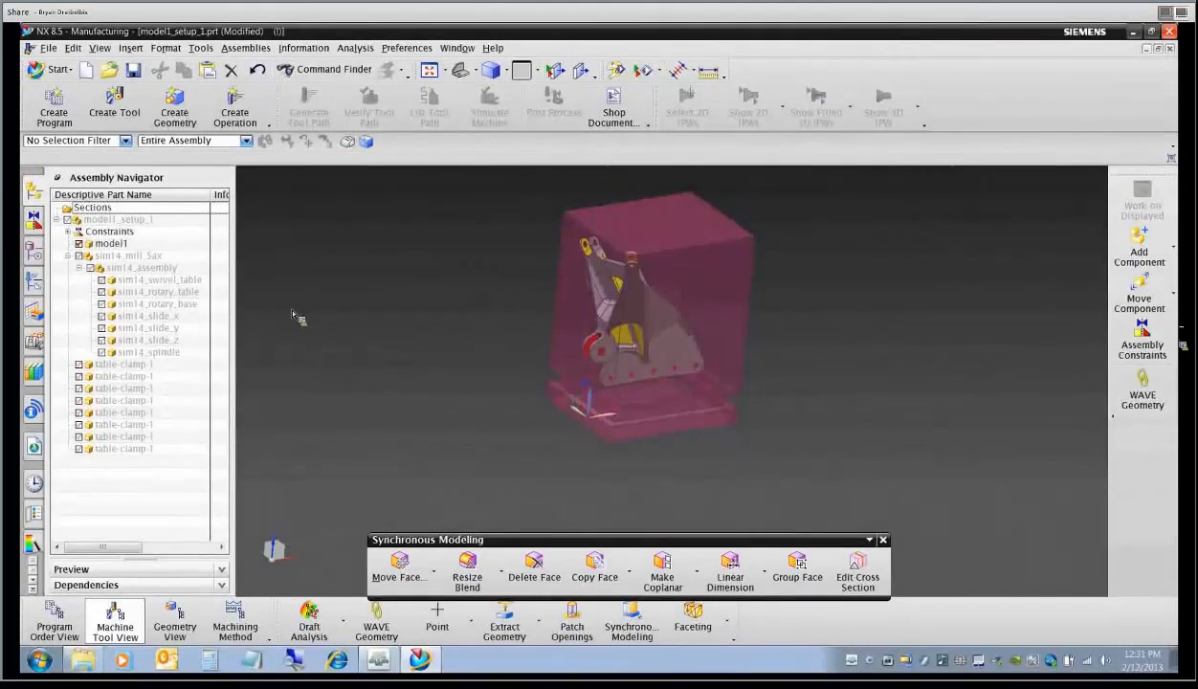
Hide the translucent stock body around the part, restricting the selection to solid bodies.
key(ctrl+b)
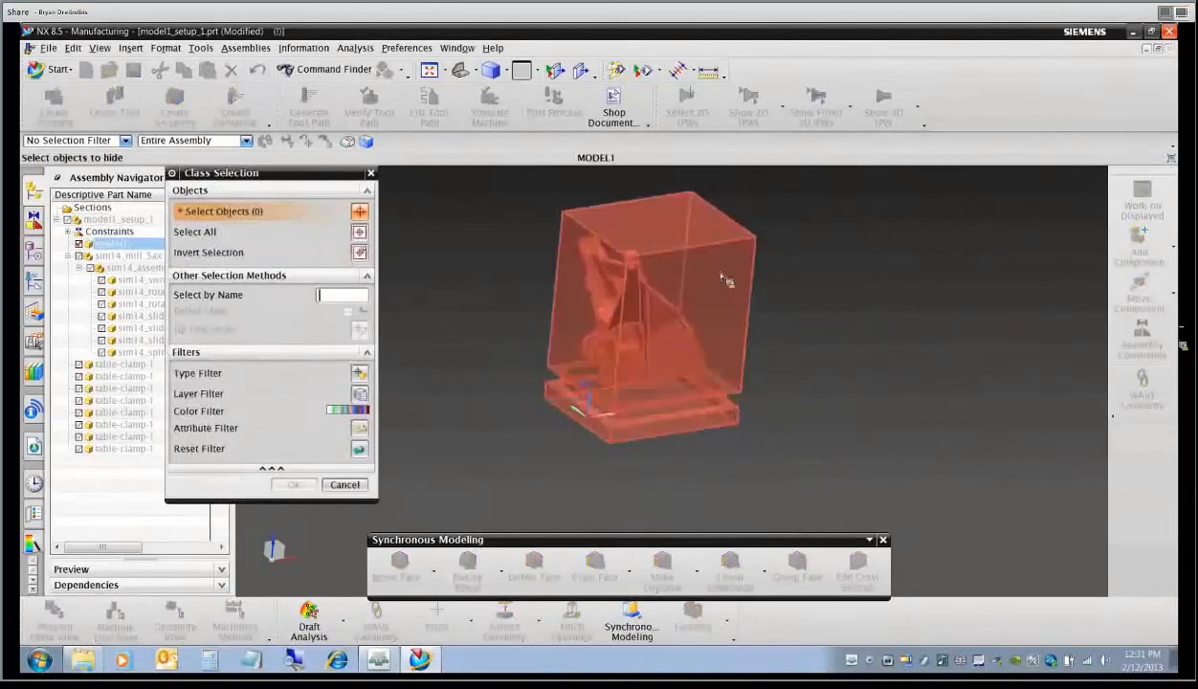
click(126, 141)
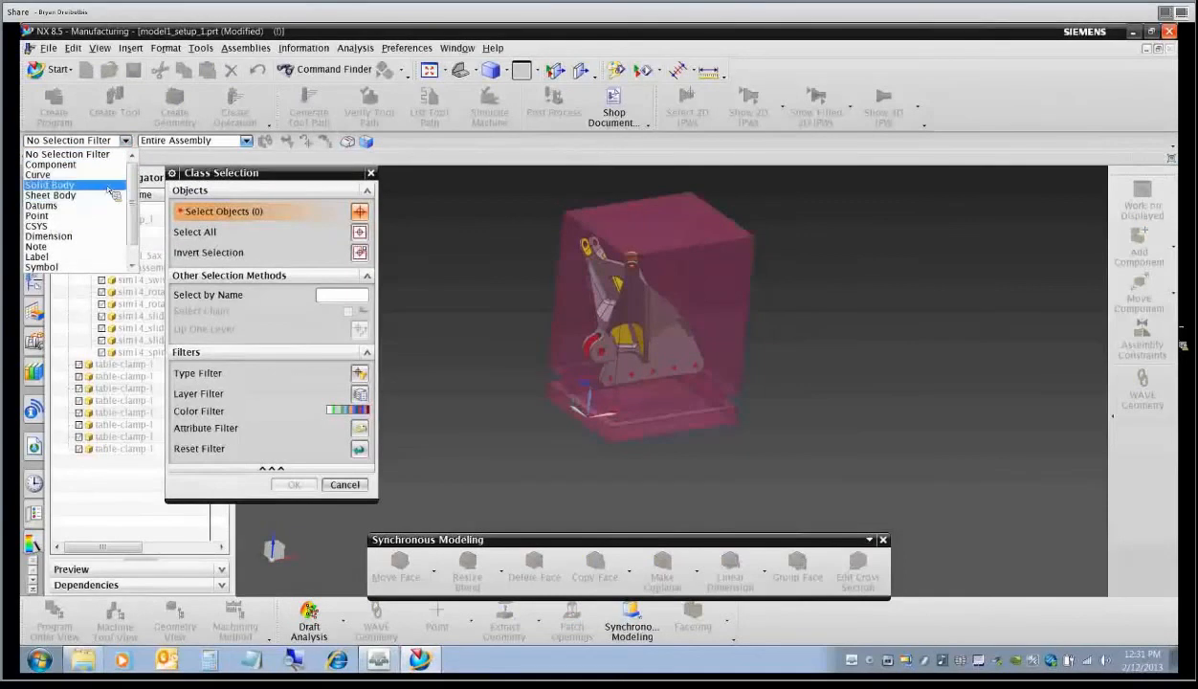
click(105, 185)
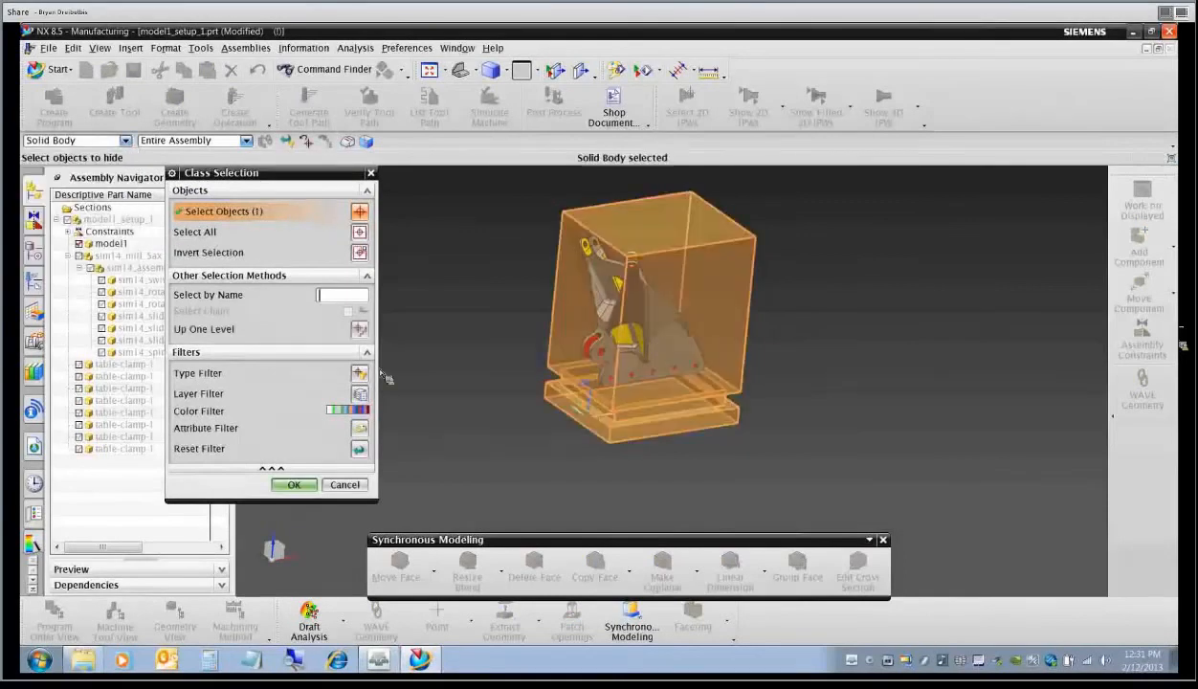
click(293, 484)
Examine the part's pockets, lugs and drilled base flange close up from several angles.
middle_drag(673, 420, 701, 323)
middle_drag(722, 237, 667, 269)
scroll(660, 287, up, 3)
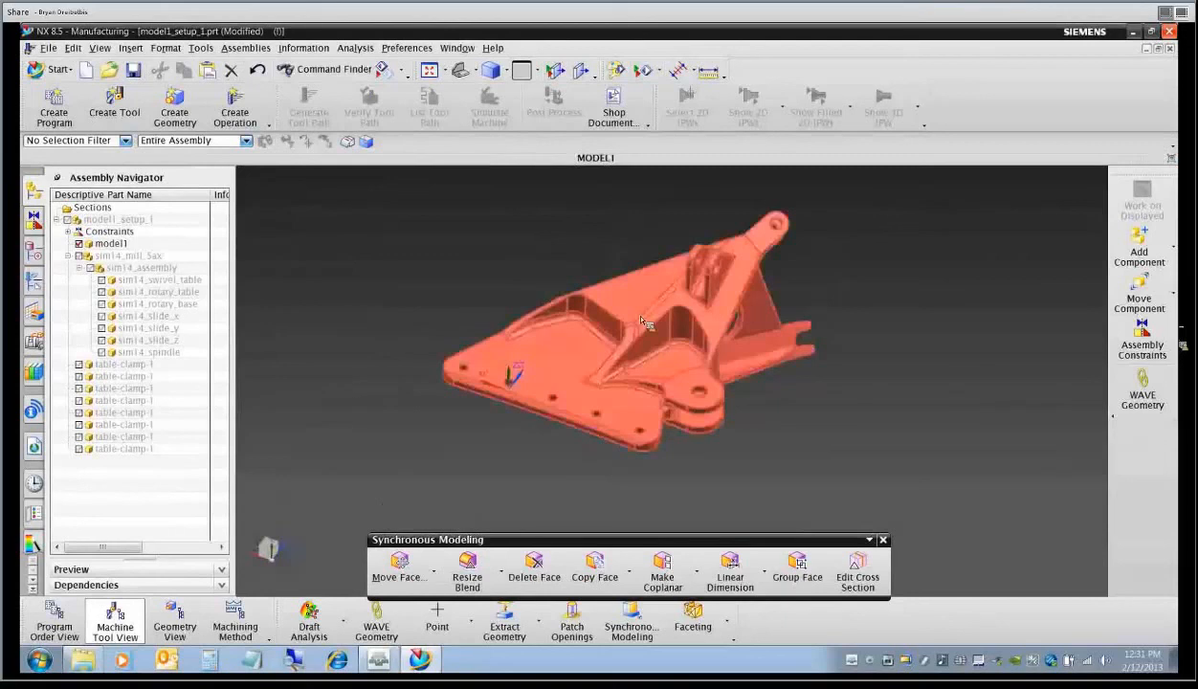
shift+middle_drag(641, 319, 596, 350)
scroll(610, 364, up, 1)
scroll(610, 363, down, 1)
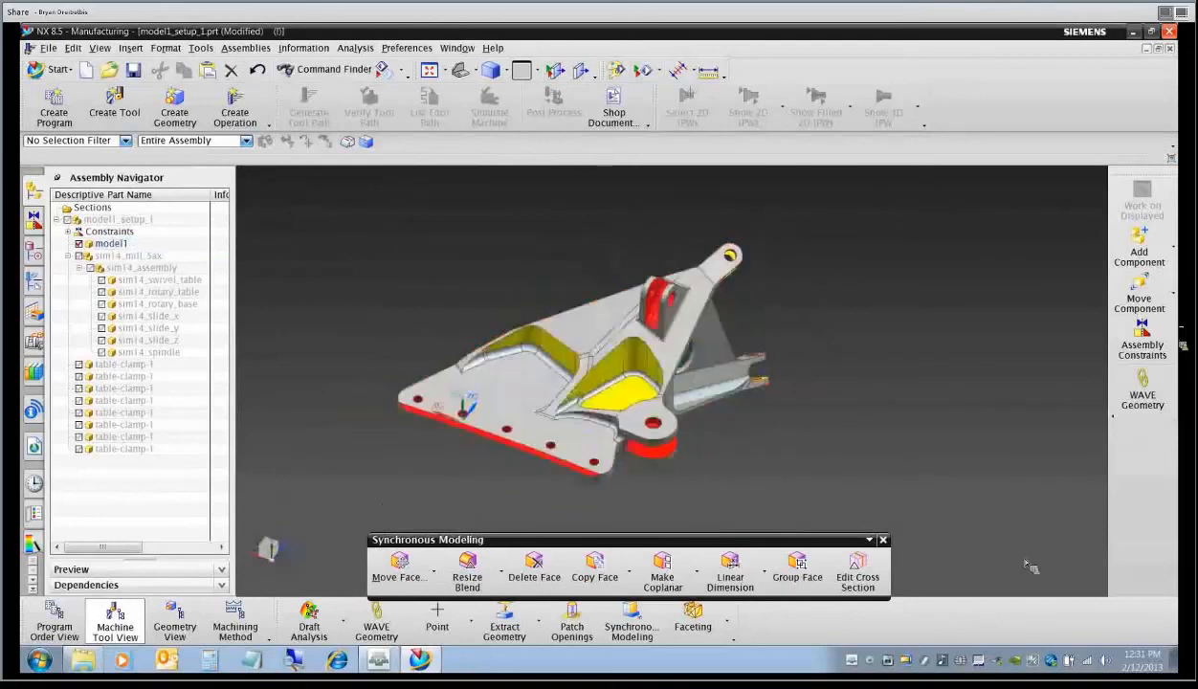
middle_drag(688, 420, 675, 432)
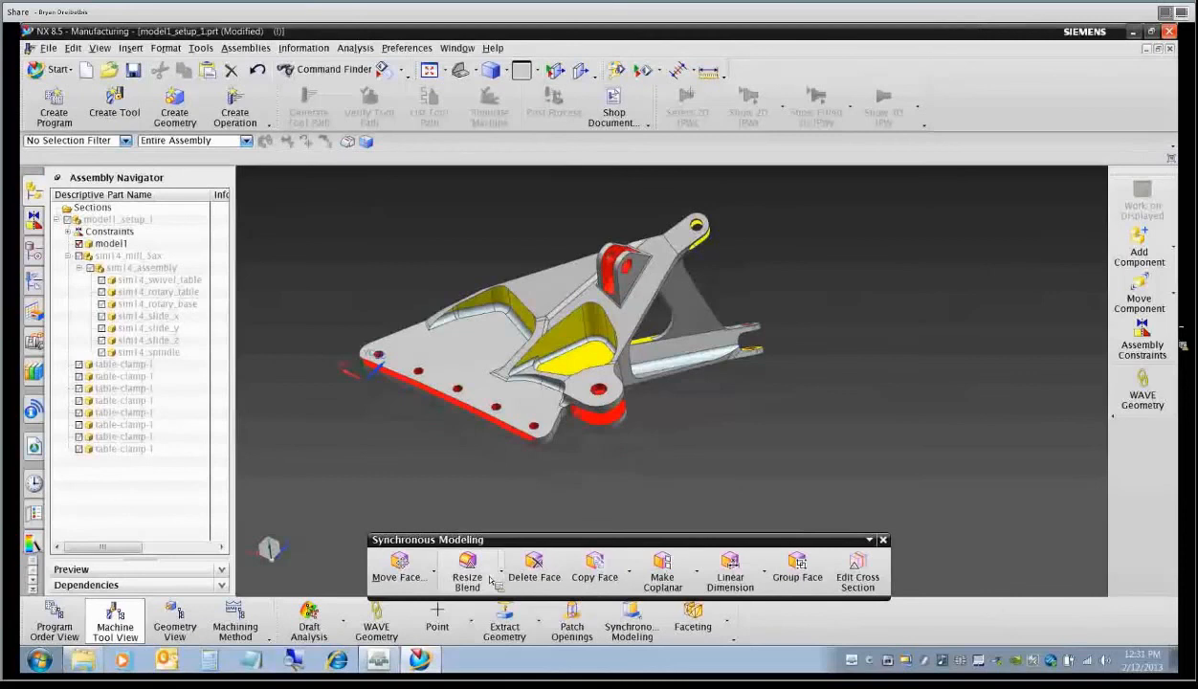
drag(553, 539, 552, 510)
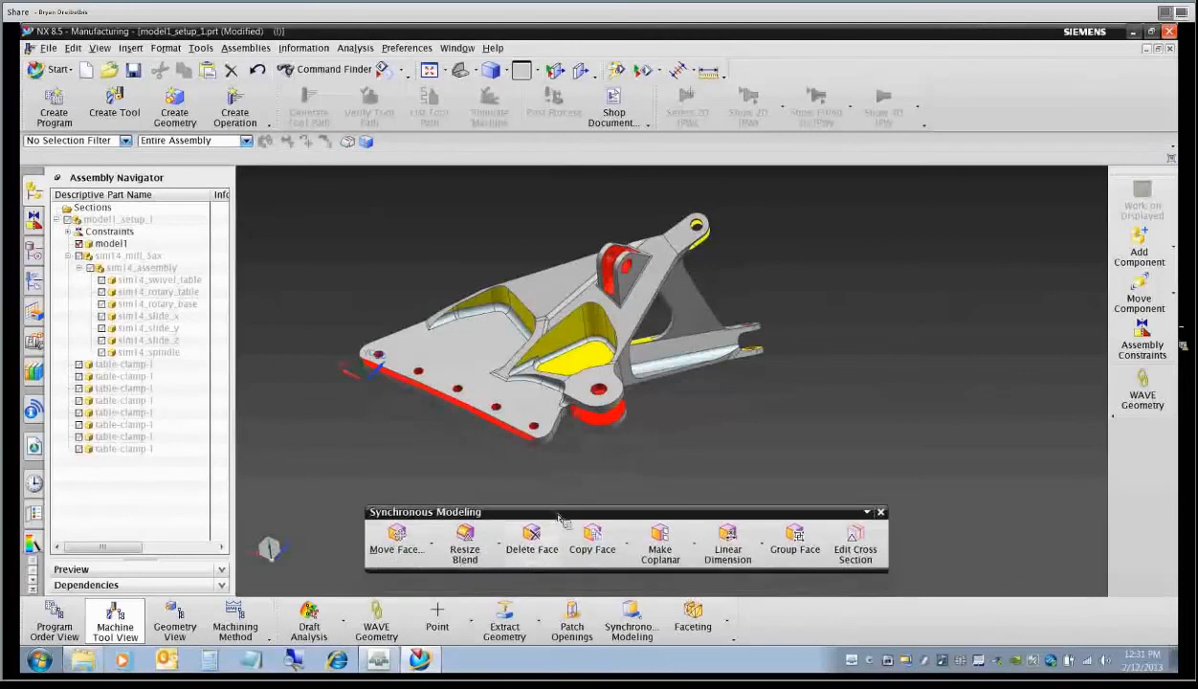
click(433, 547)
click(498, 543)
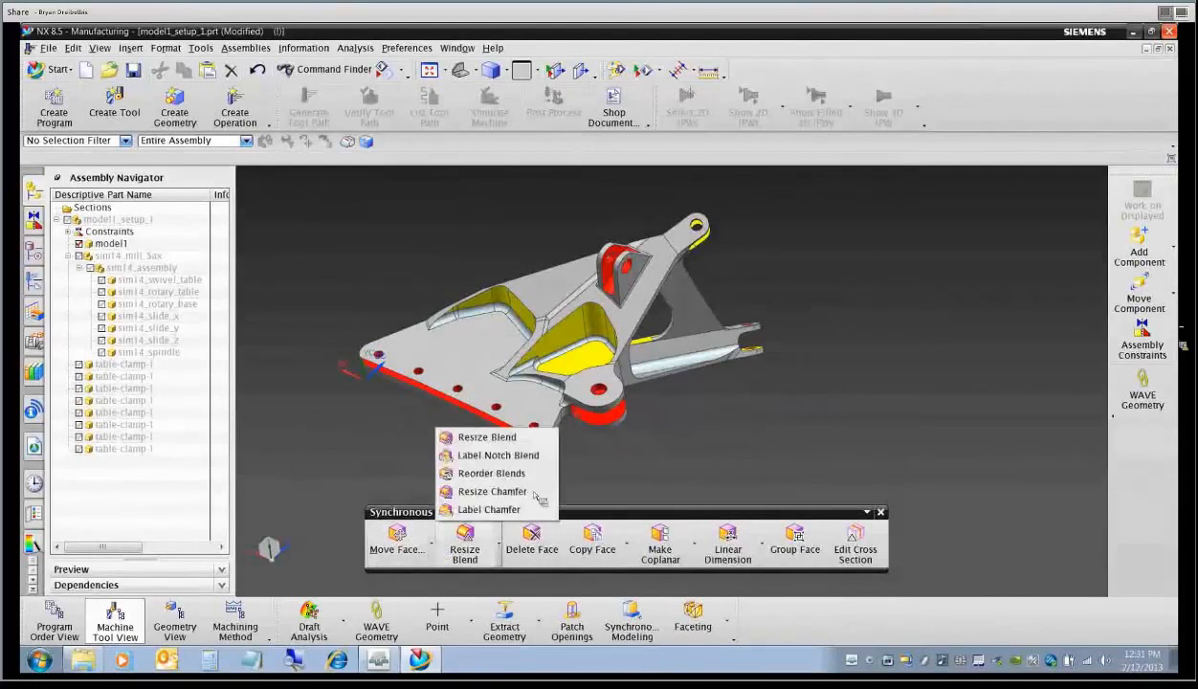
click(358, 513)
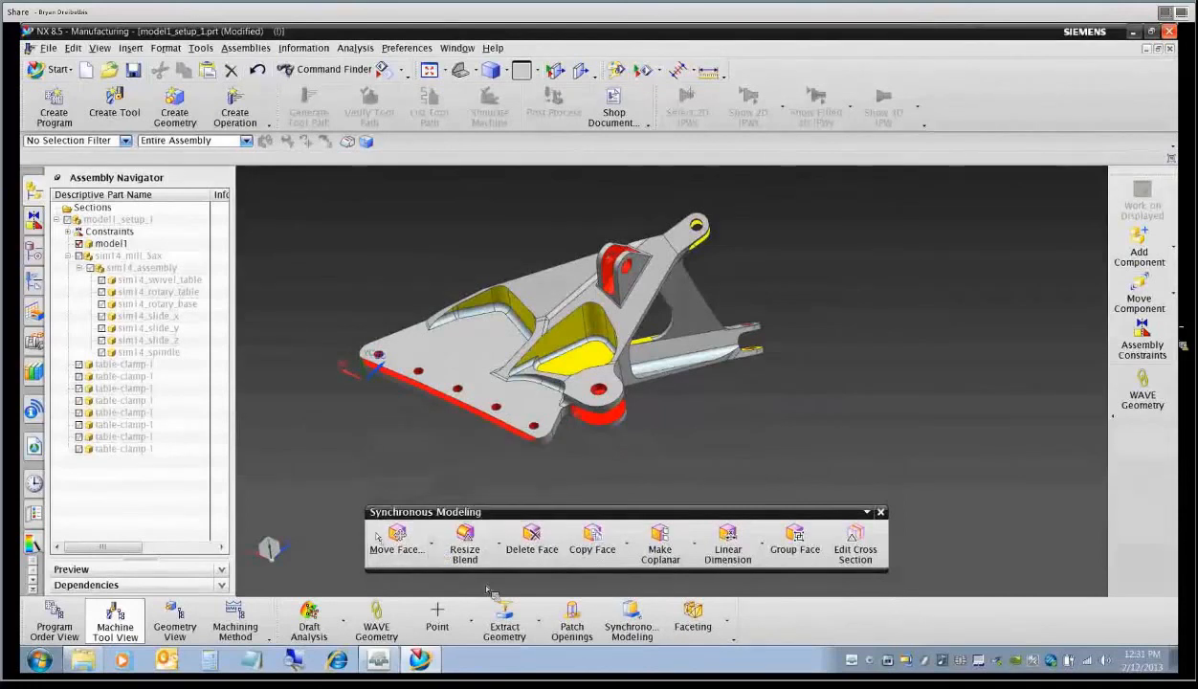
click(762, 544)
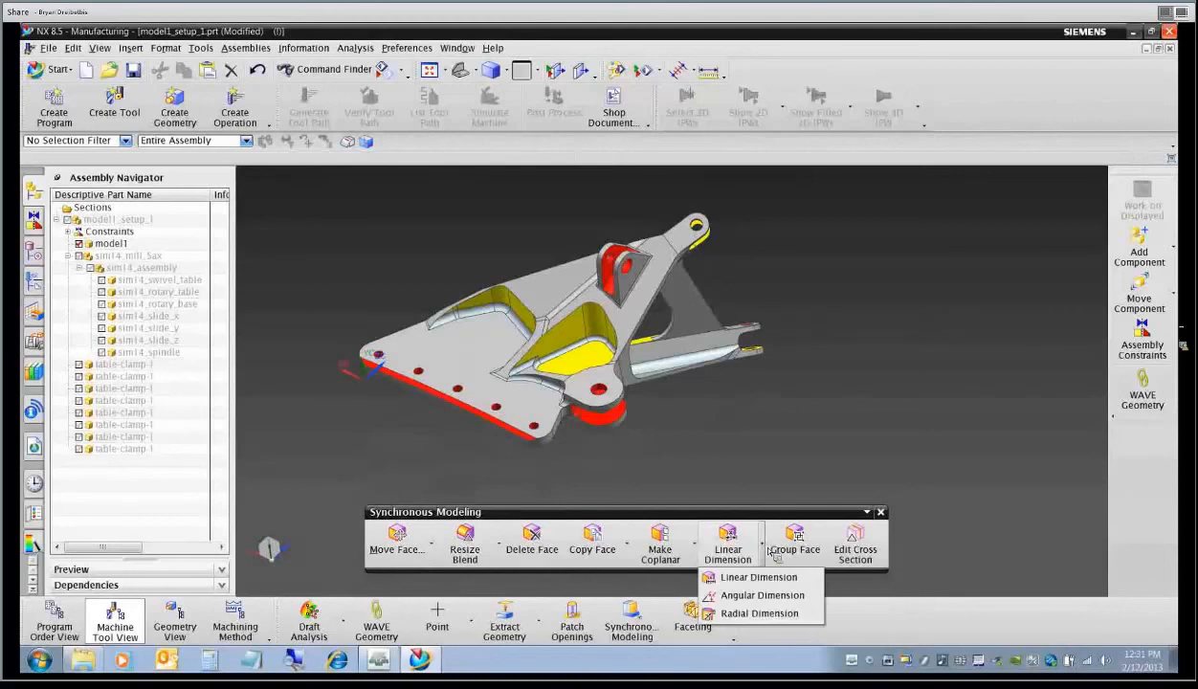
click(758, 613)
scroll(584, 401, up, 5)
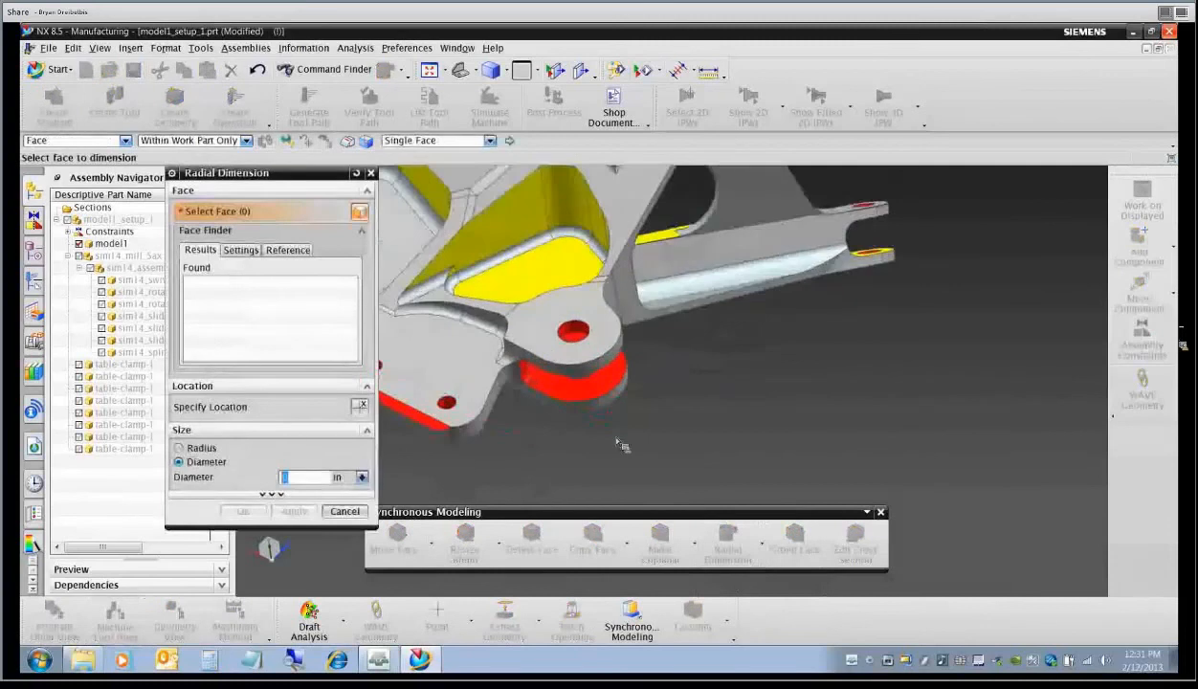
click(344, 512)
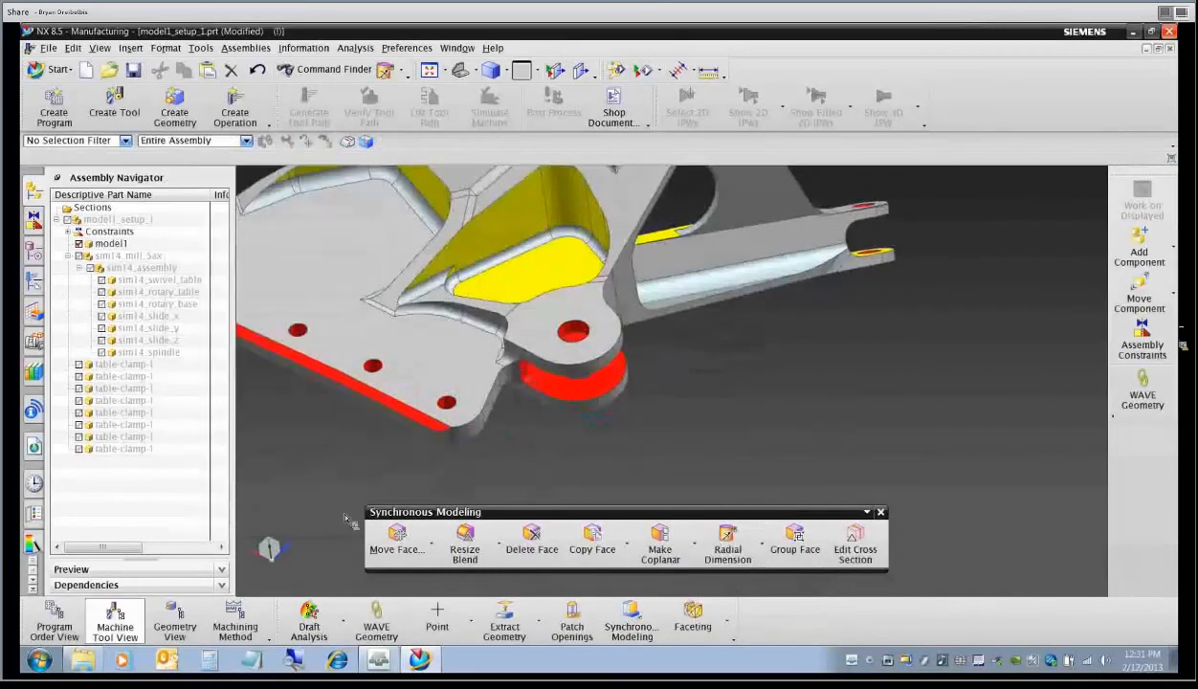
click(498, 543)
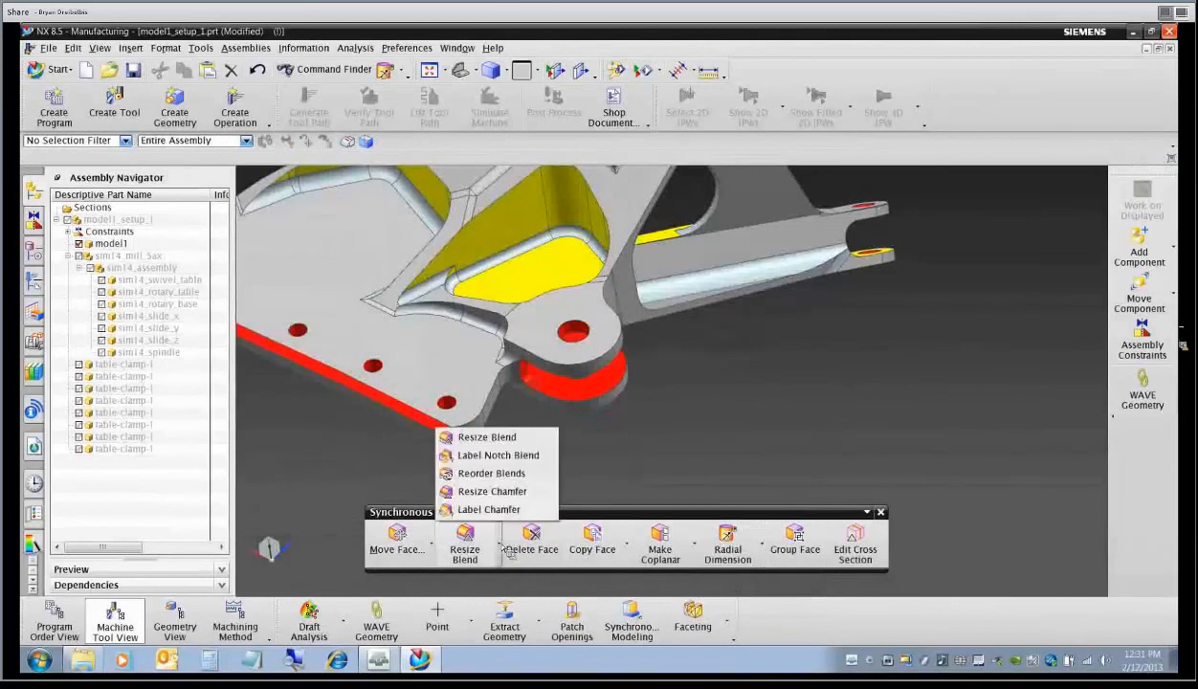
click(744, 446)
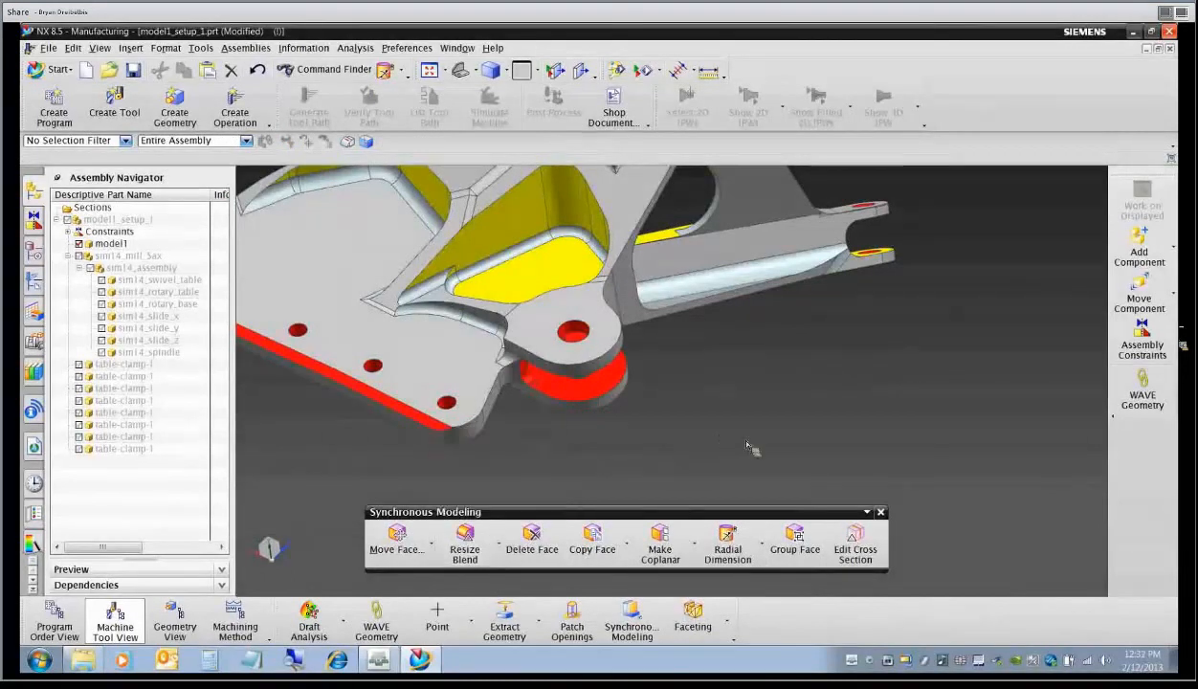
Dock the floating Synchronous Modeling toolbar below the Create Program tools and check its list of available commands.
scroll(759, 446, down, 1)
scroll(762, 446, down, 1)
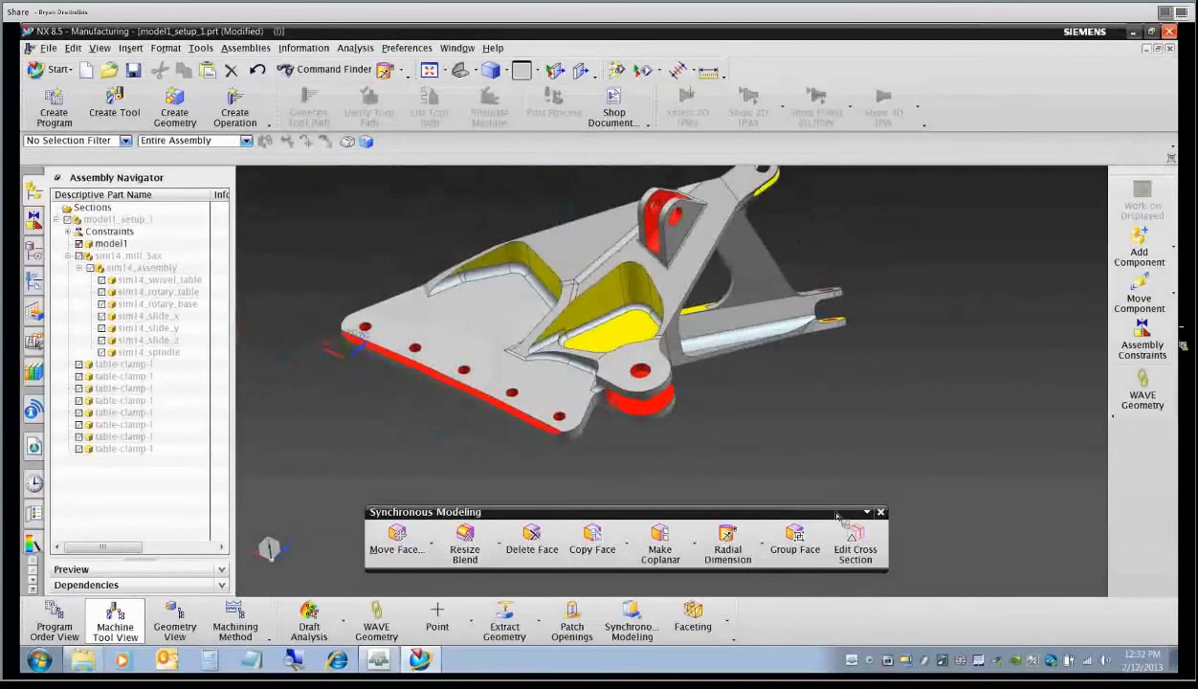
drag(819, 510, 224, 167)
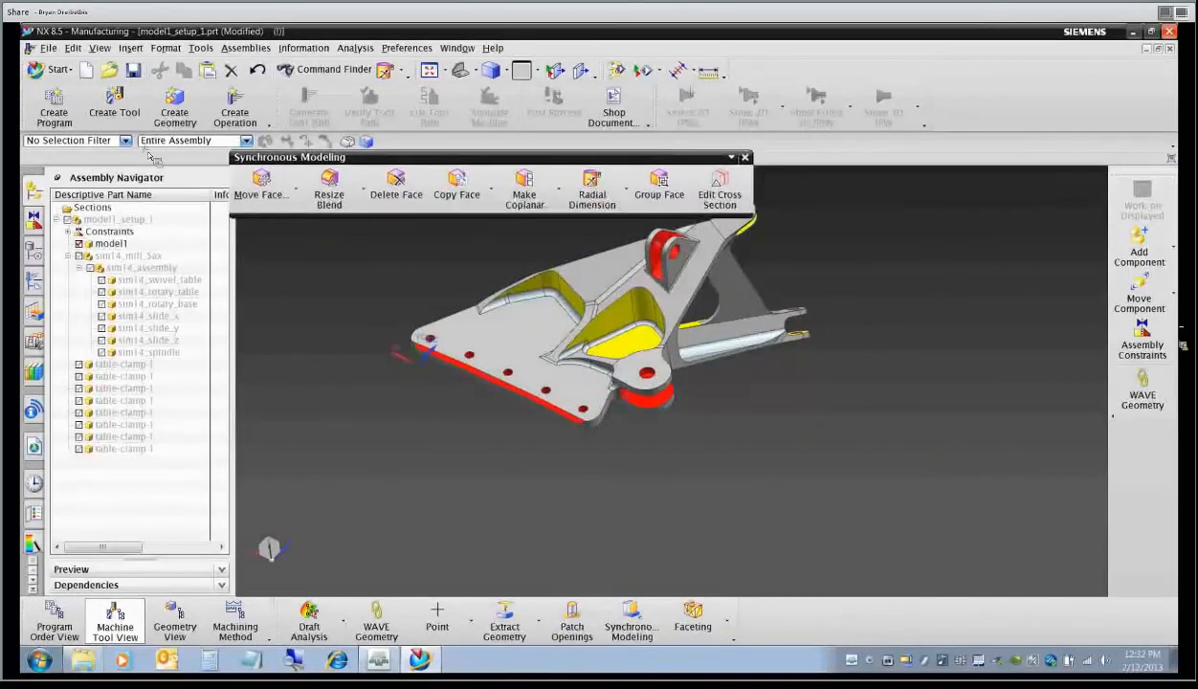
drag(148, 155, 142, 156)
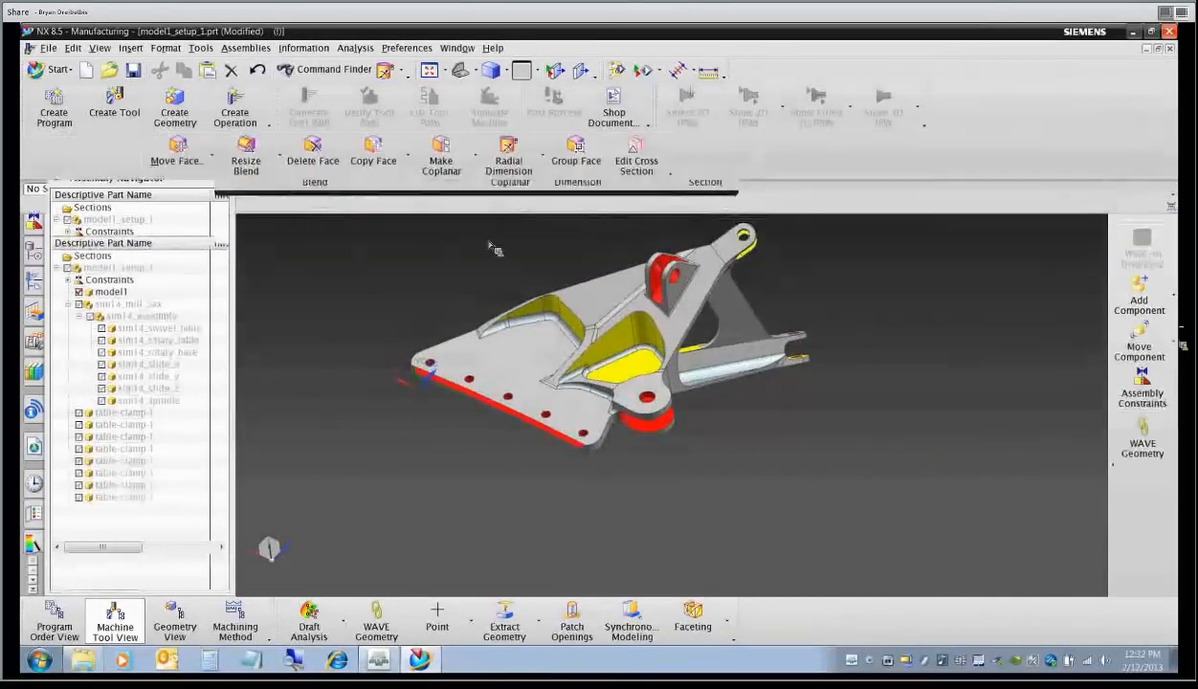
click(668, 174)
mouse_move(712, 199)
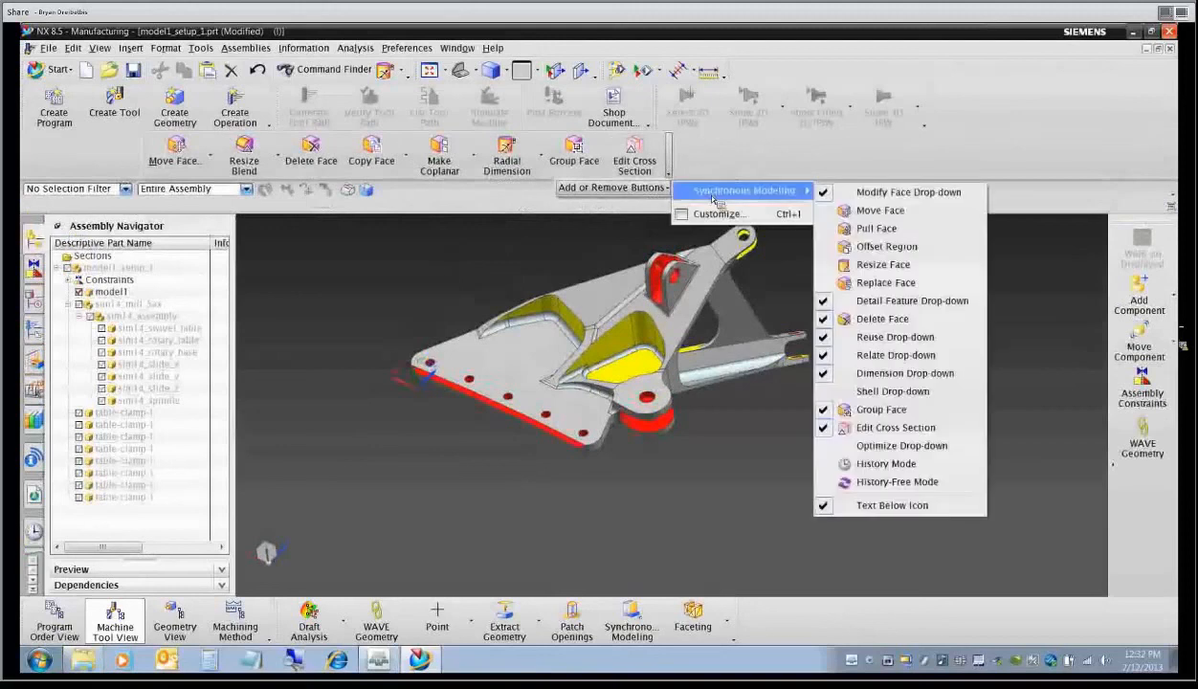
click(758, 194)
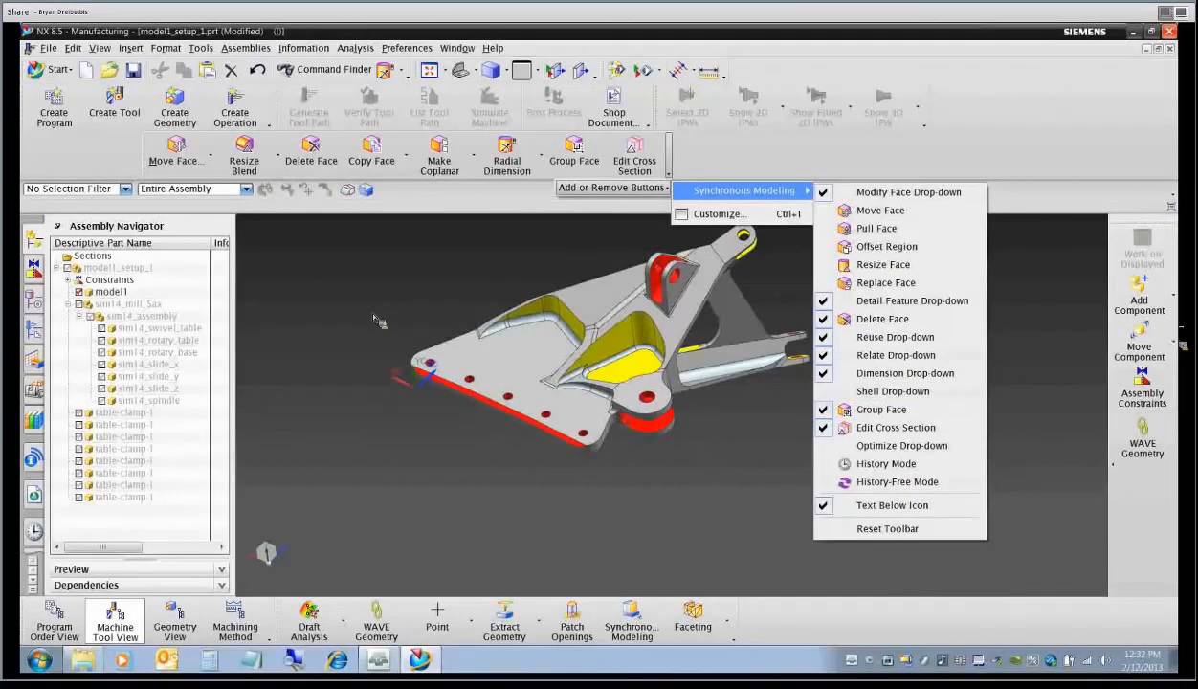
click(407, 275)
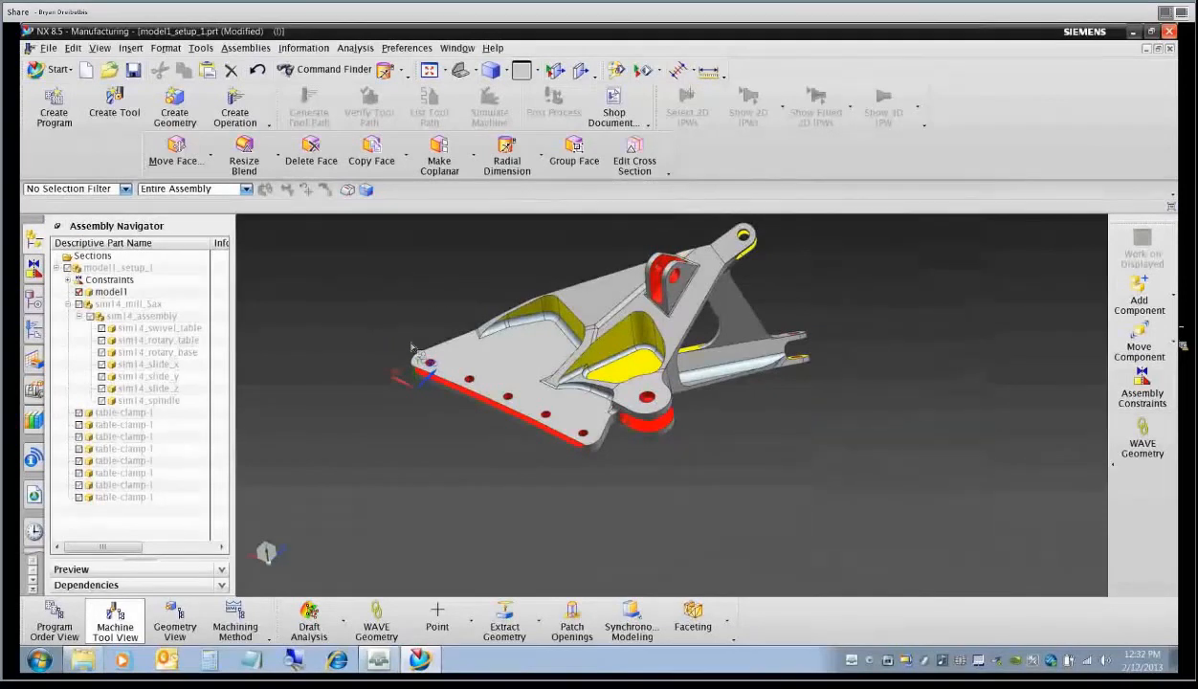
click(243, 164)
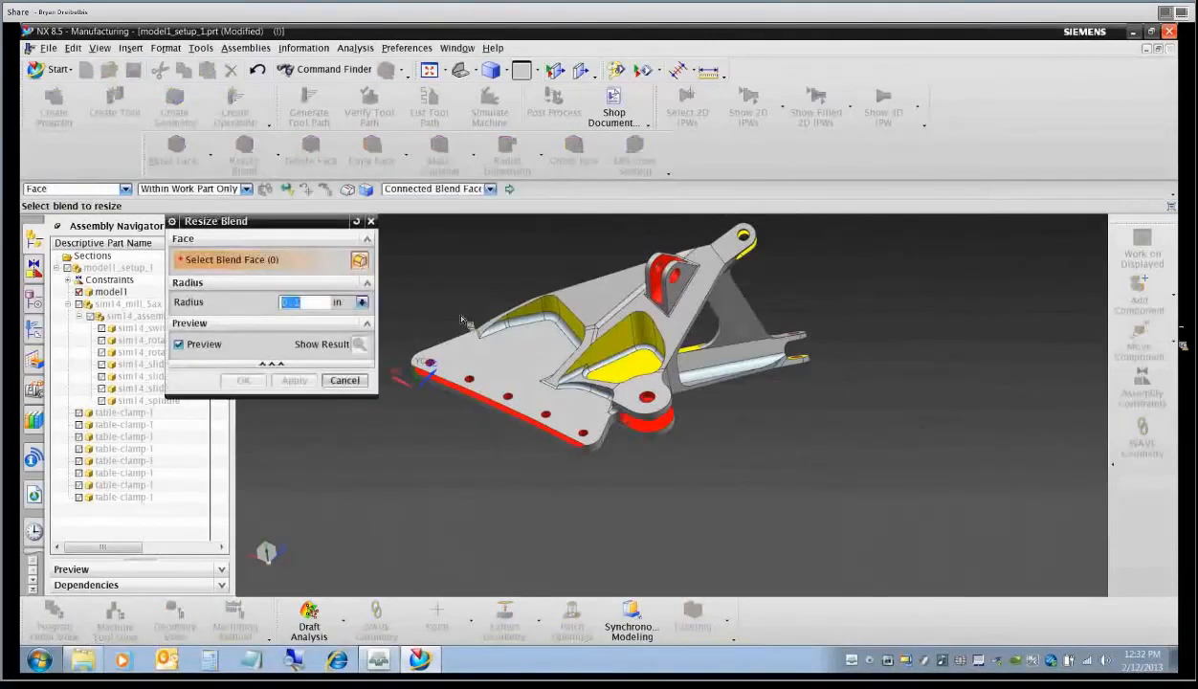
scroll(464, 333, up, 3)
scroll(464, 333, up, 2)
middle_drag(510, 359, 547, 362)
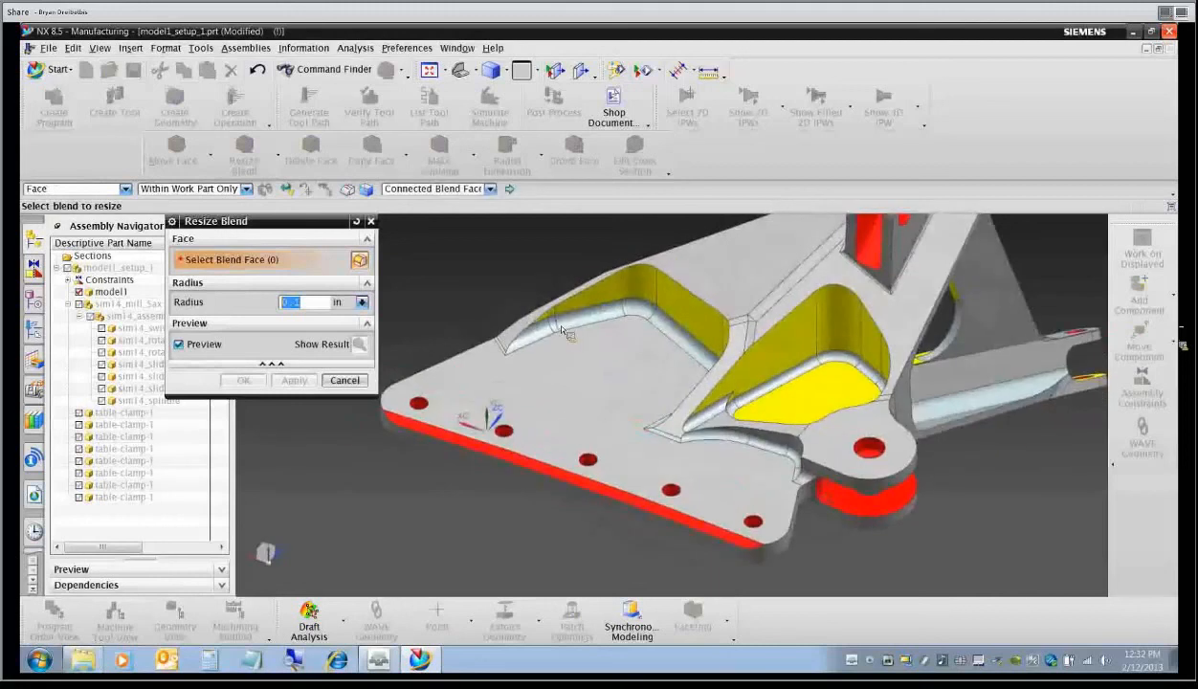
click(346, 381)
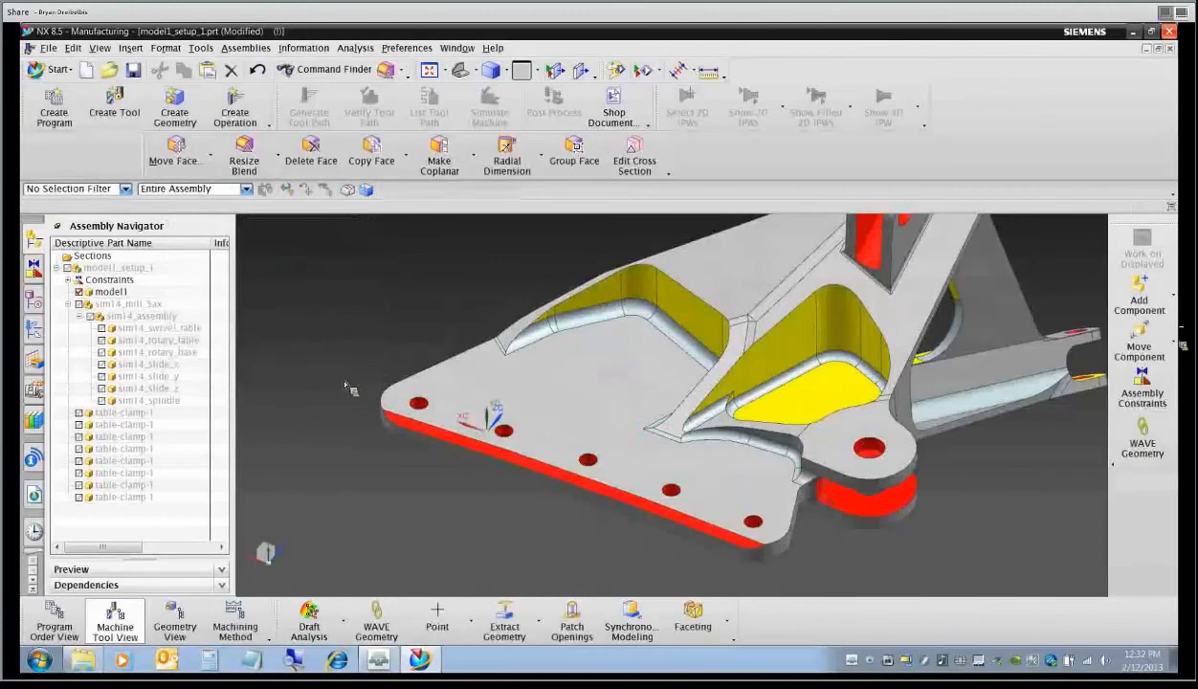
Try to make model1 the work part in Manufacturing, and switch to the Modeling application.
double_click(105, 294)
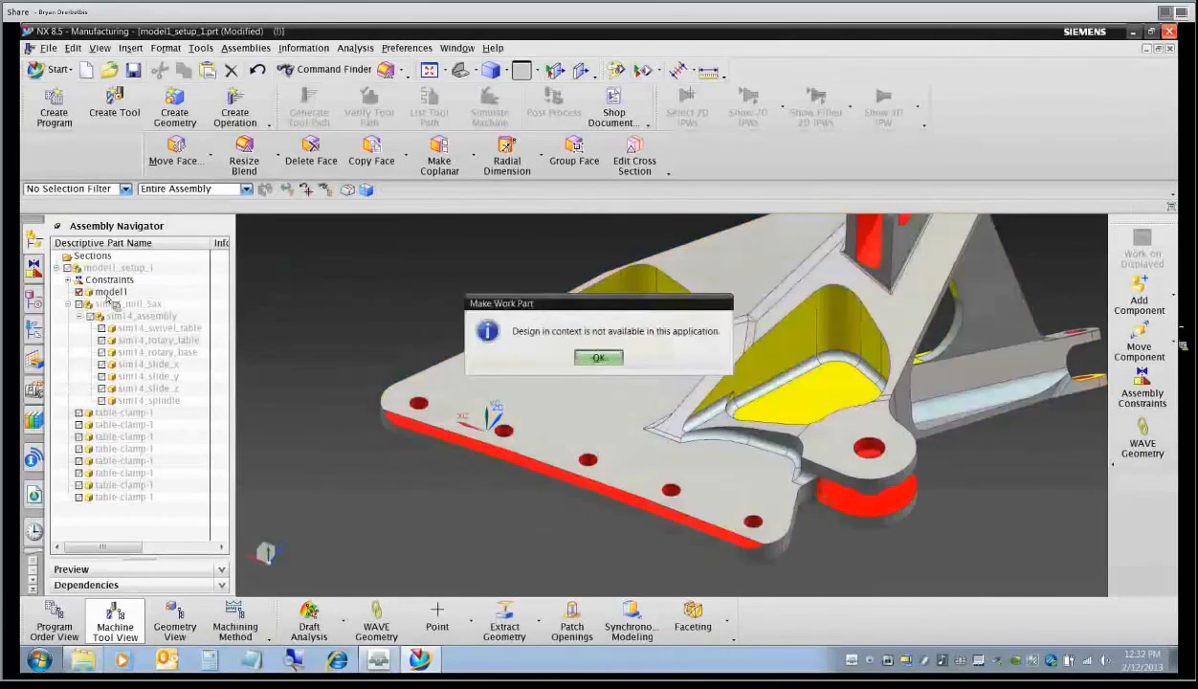
click(598, 358)
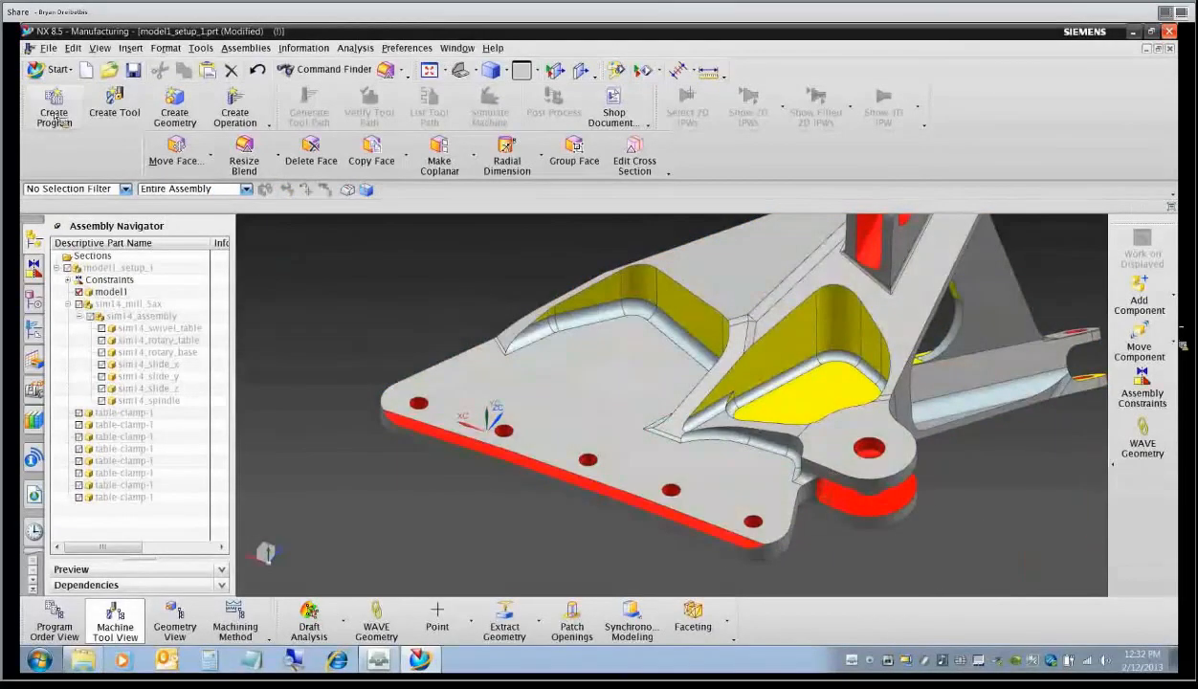
click(53, 69)
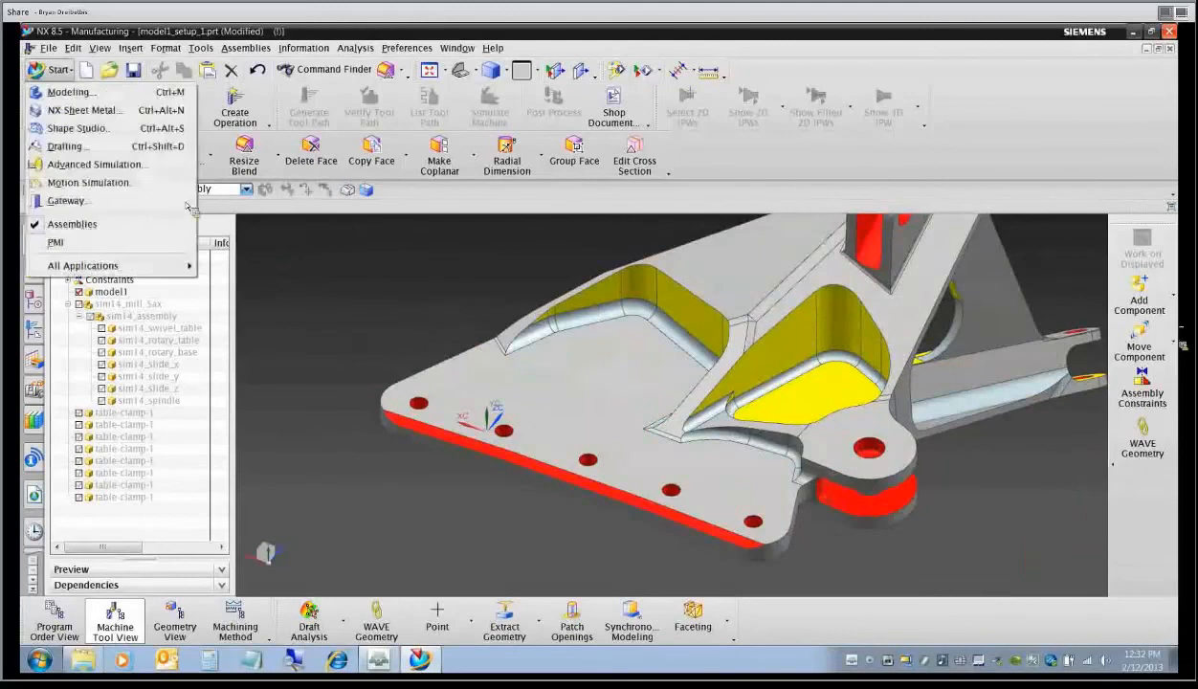
click(73, 93)
scroll(500, 293, down, 2)
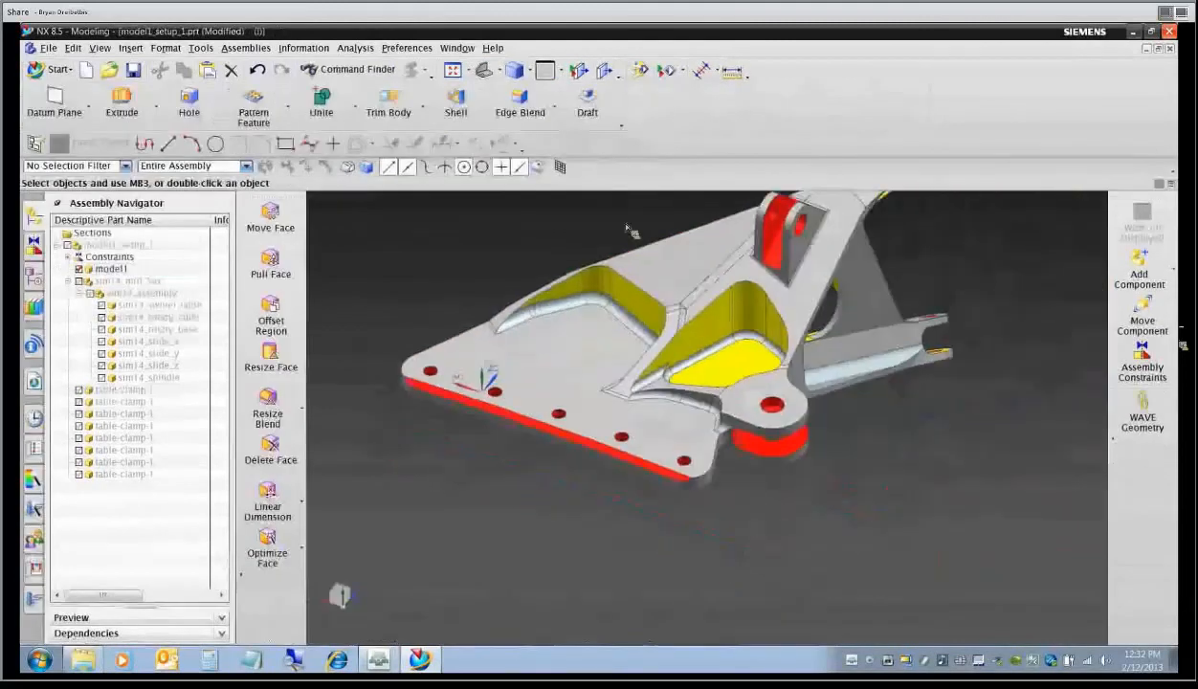
right_click(751, 130)
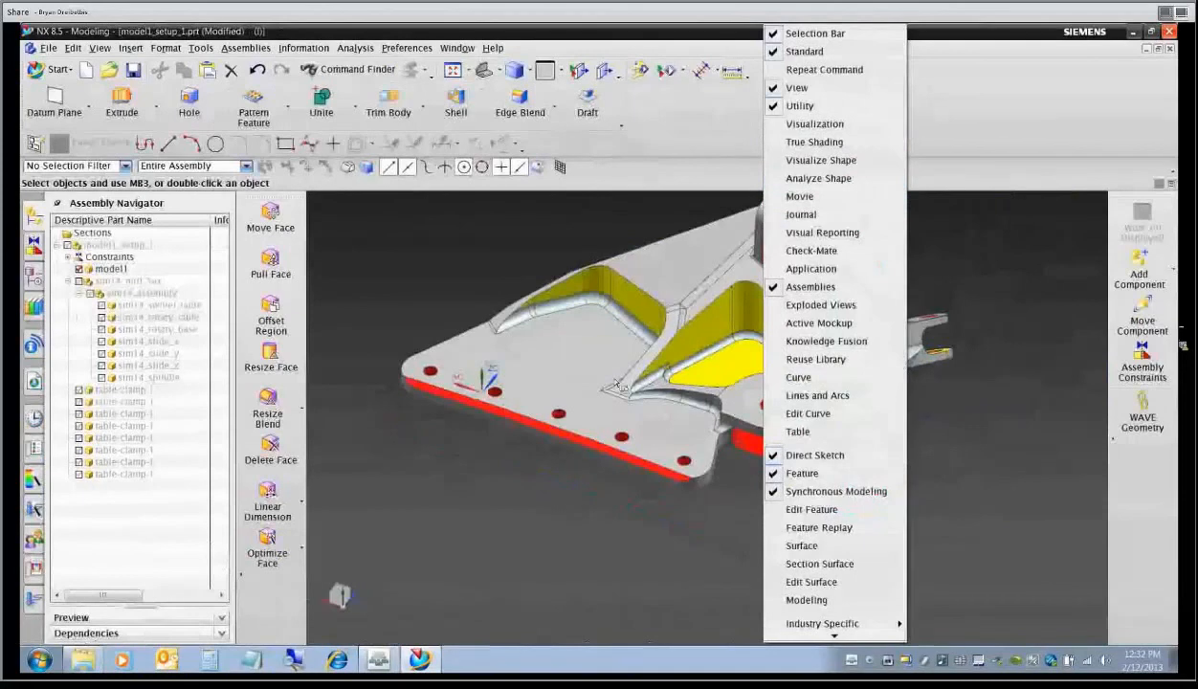
click(573, 567)
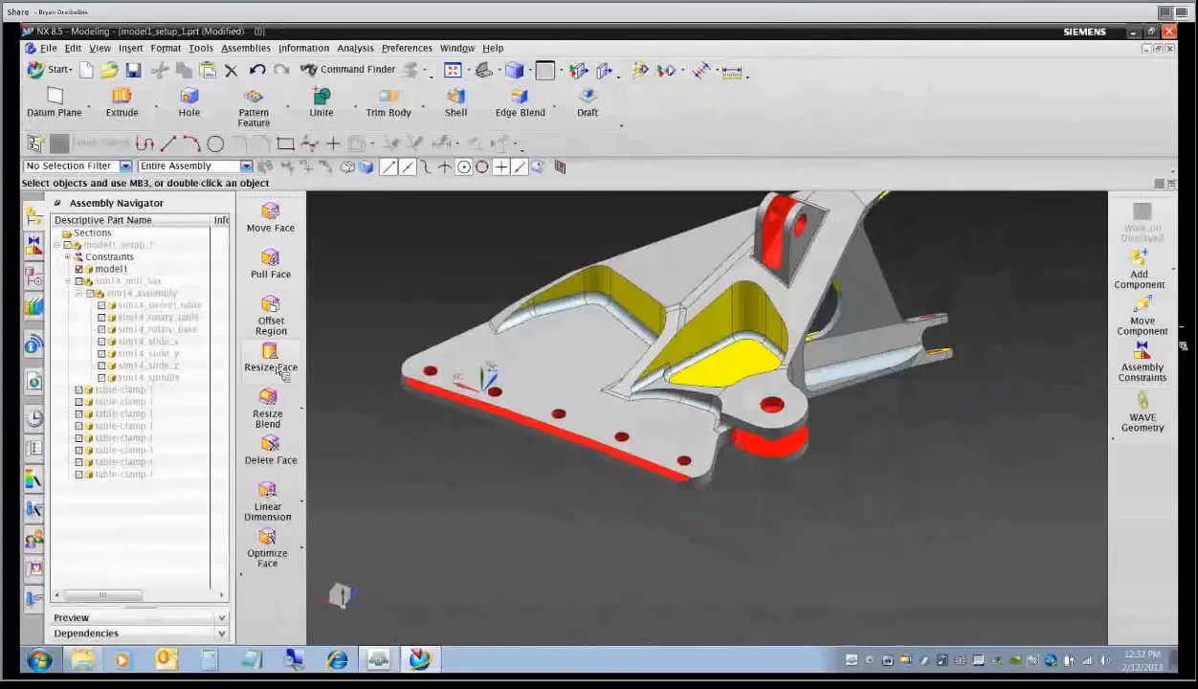
Leave the Resize Blend command and make model1 the work part within the setup assembly.
click(269, 397)
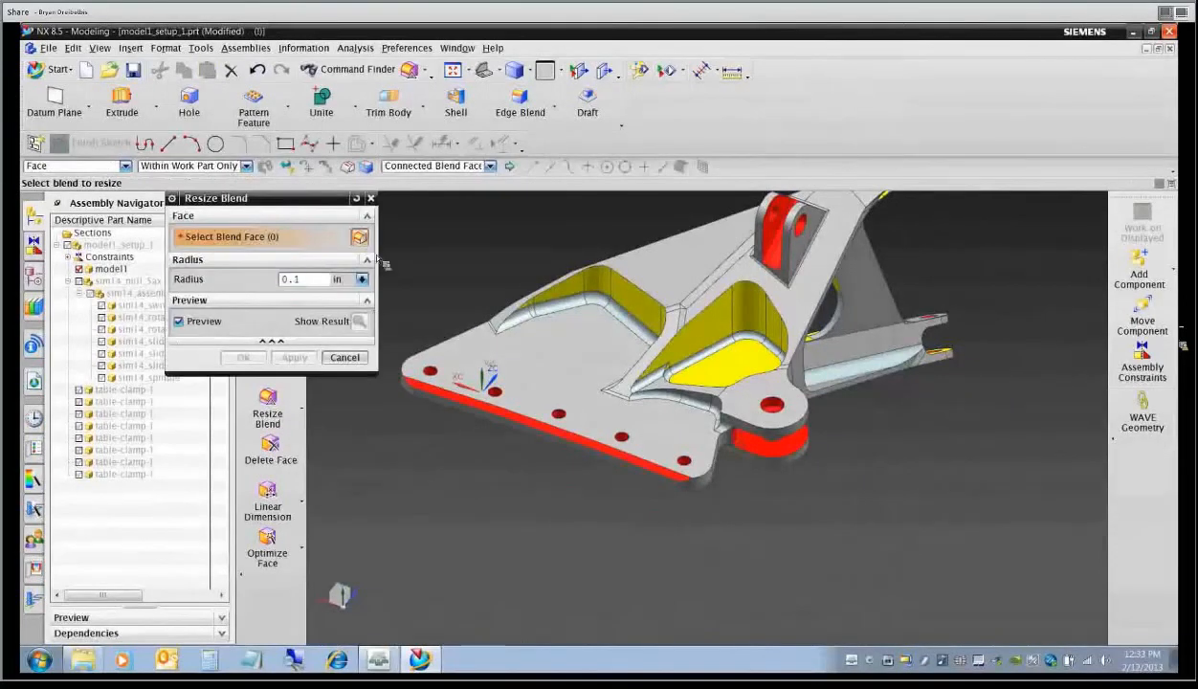
key(Escape)
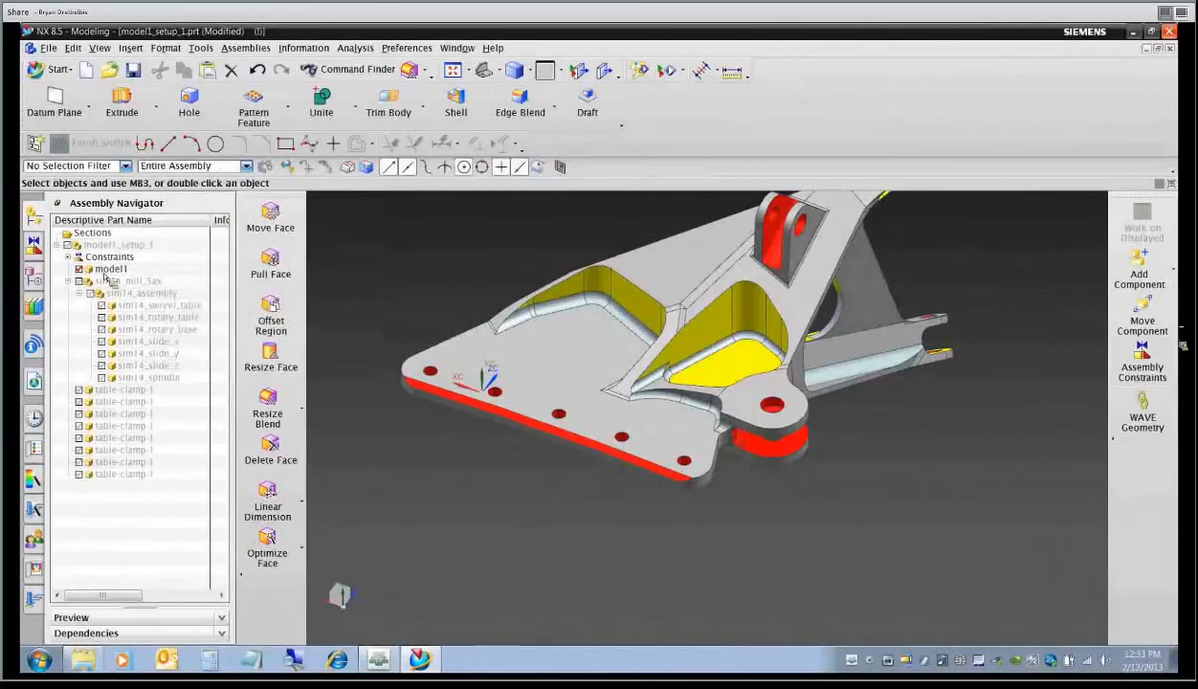
click(109, 271)
right_click(109, 277)
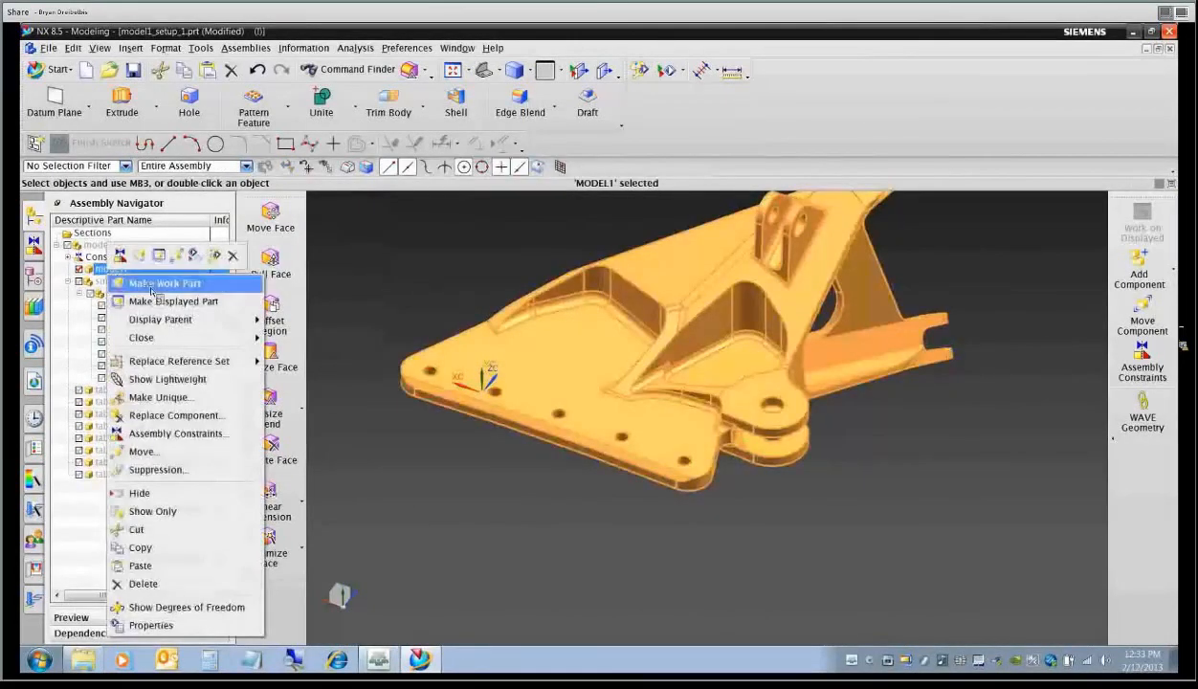
click(143, 279)
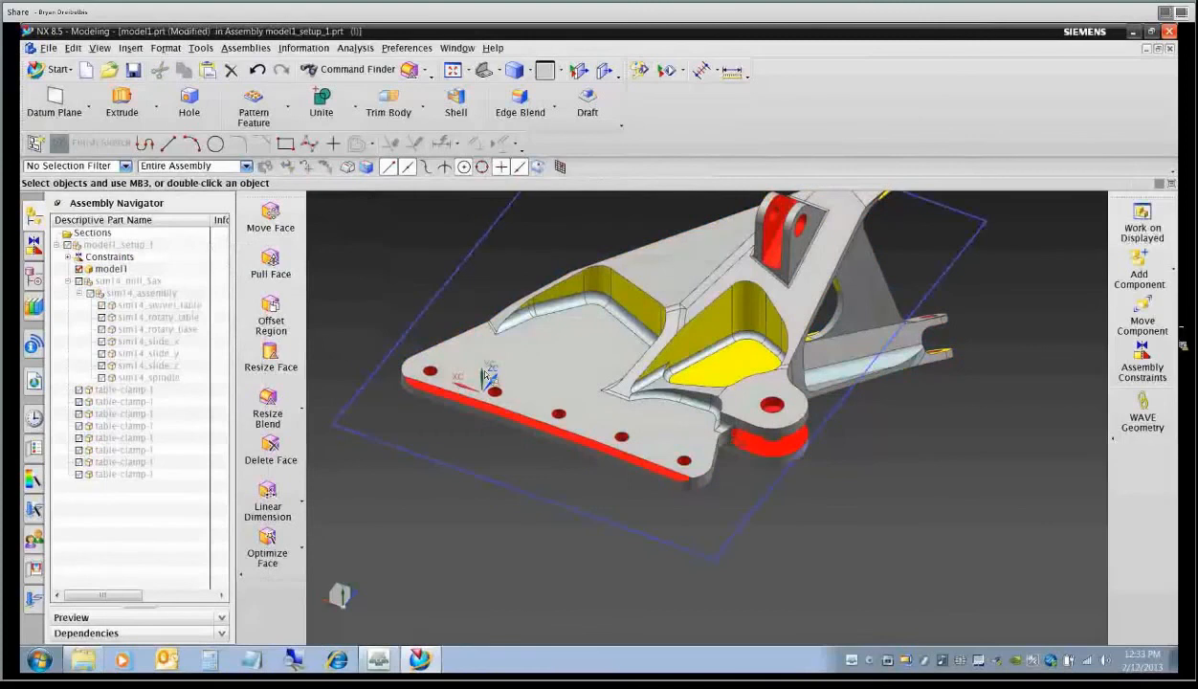
Resize the connected blend faces along the floor of the open pocket on the drilled base flange to a 0.05 in radius.
click(269, 406)
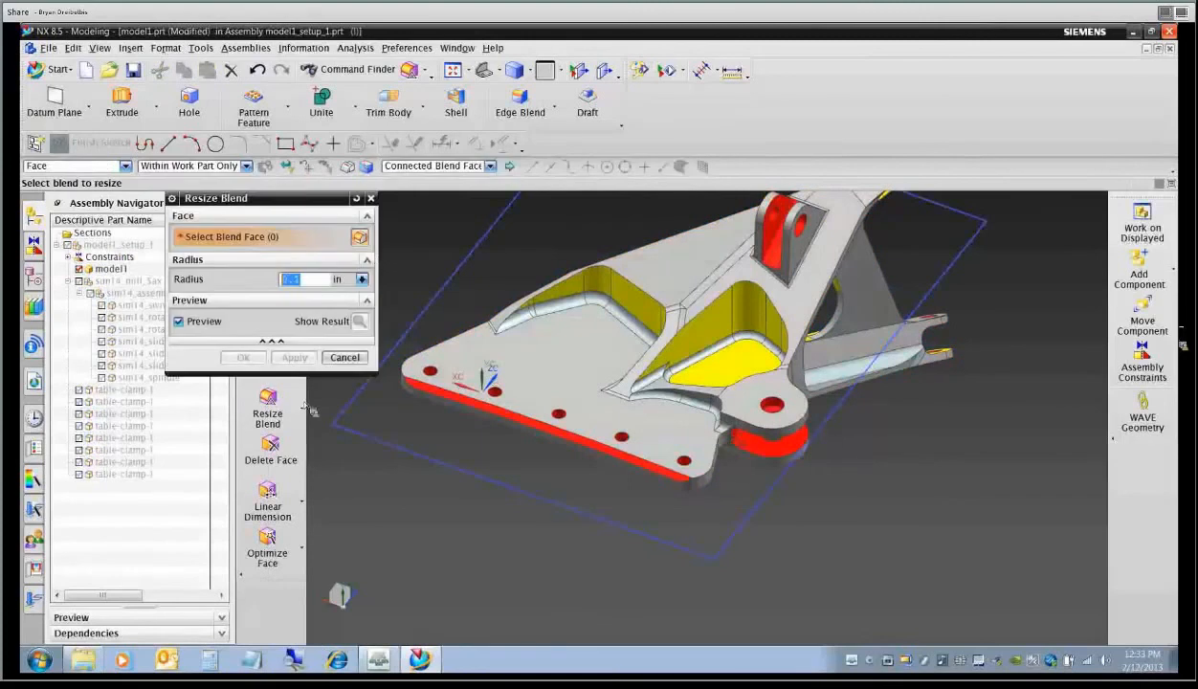
click(518, 345)
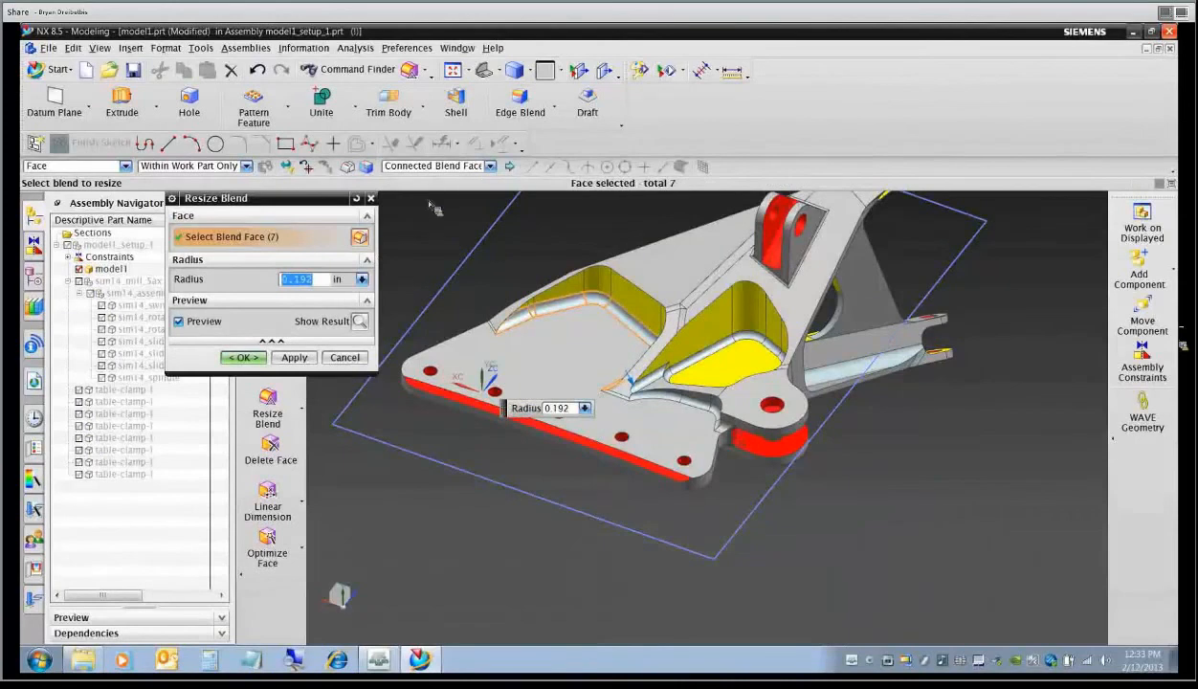
click(489, 167)
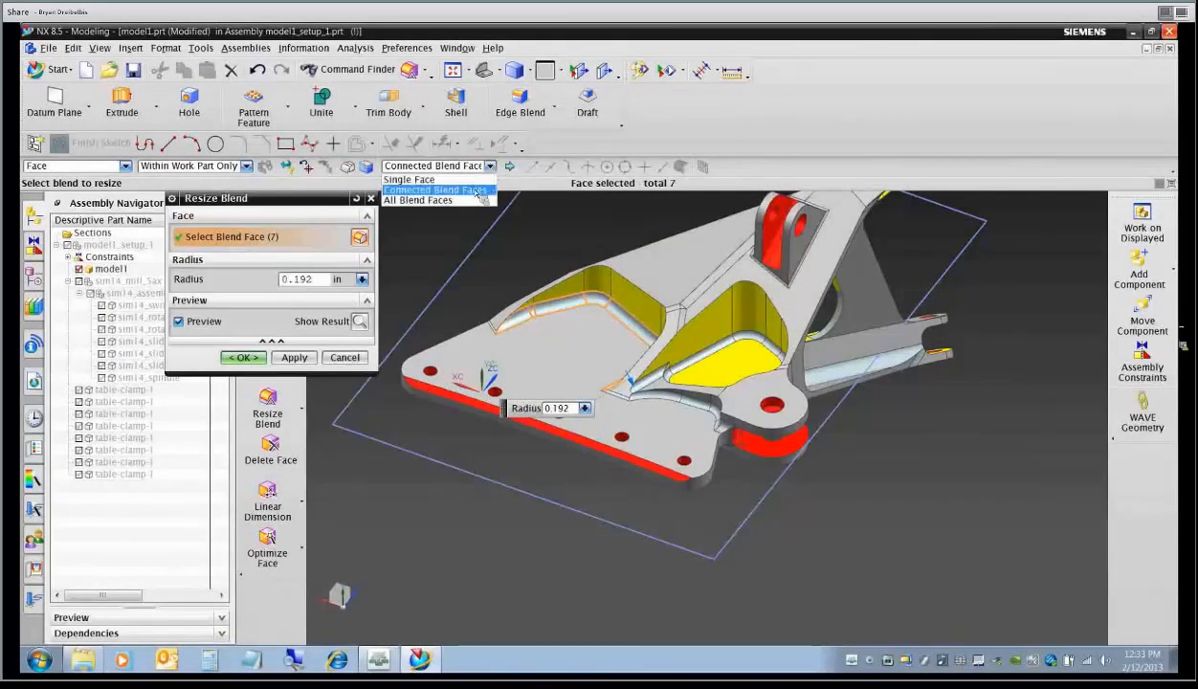
click(476, 189)
middle_drag(588, 387, 597, 392)
scroll(597, 392, up, 2)
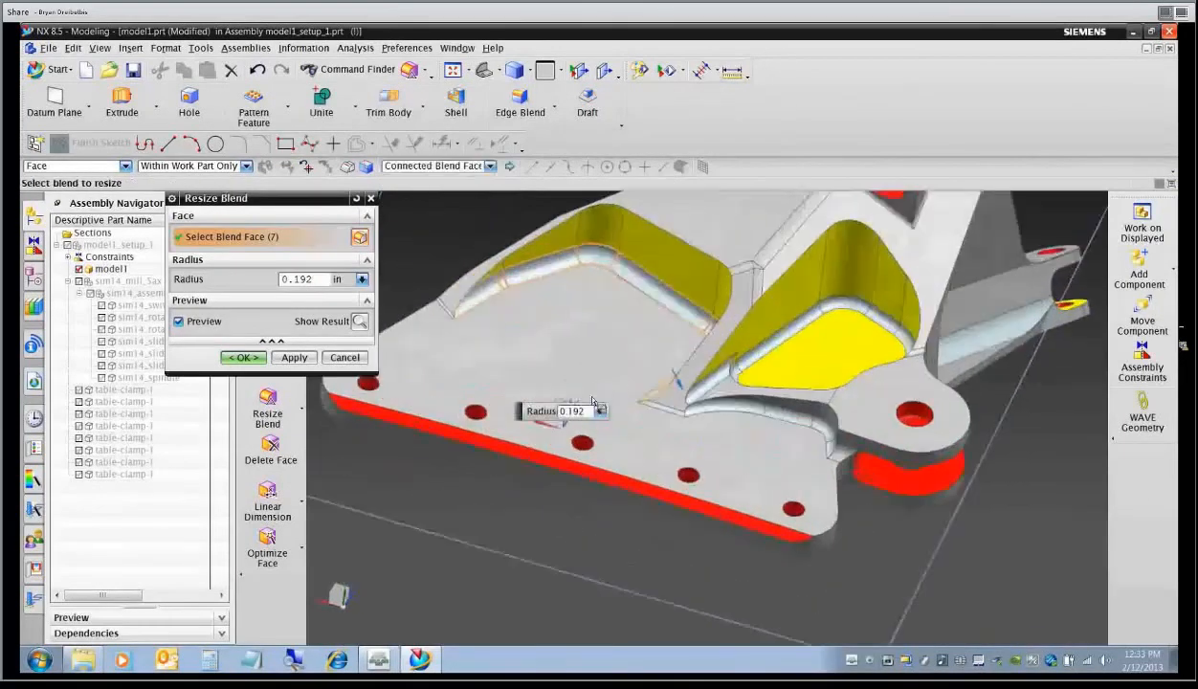
scroll(608, 476, up, 2)
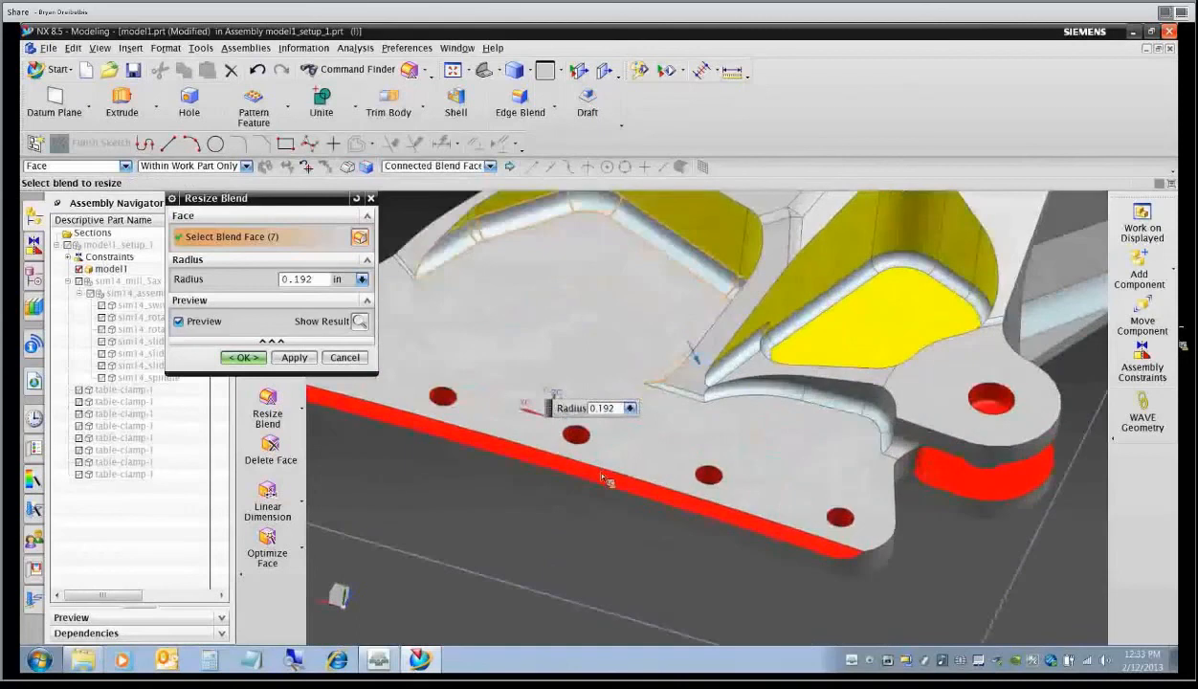
key(BackSpace)
key(BackSpace)
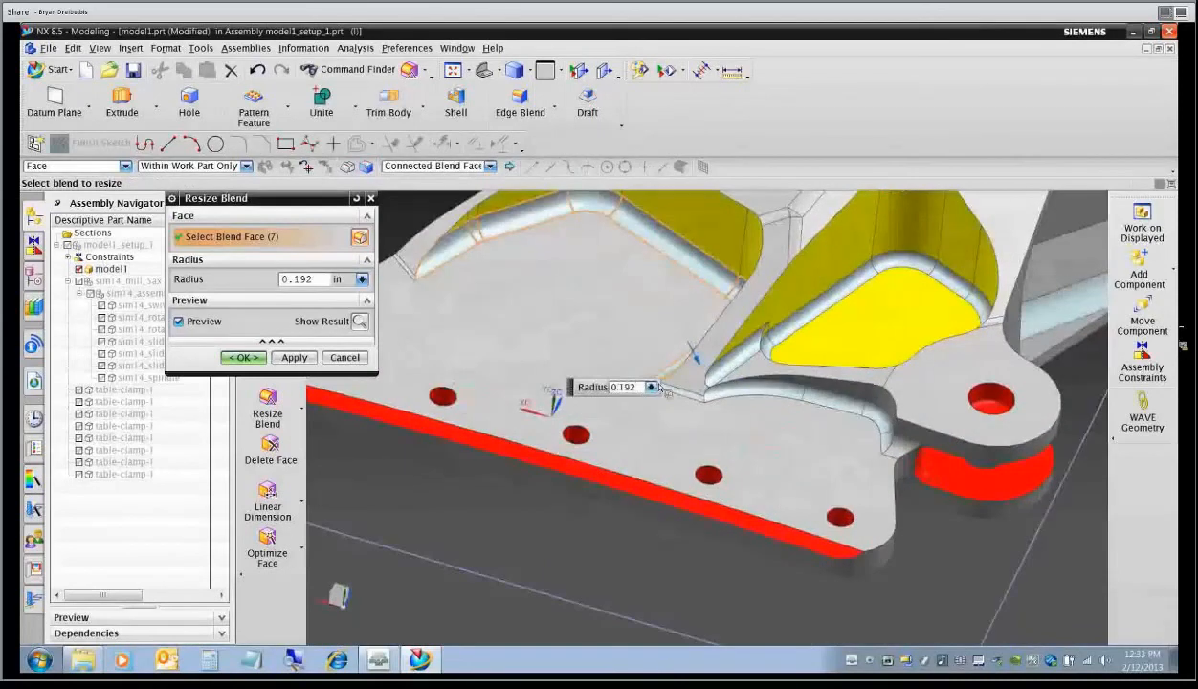
key(BackSpace)
key(BackSpace)
text(05)
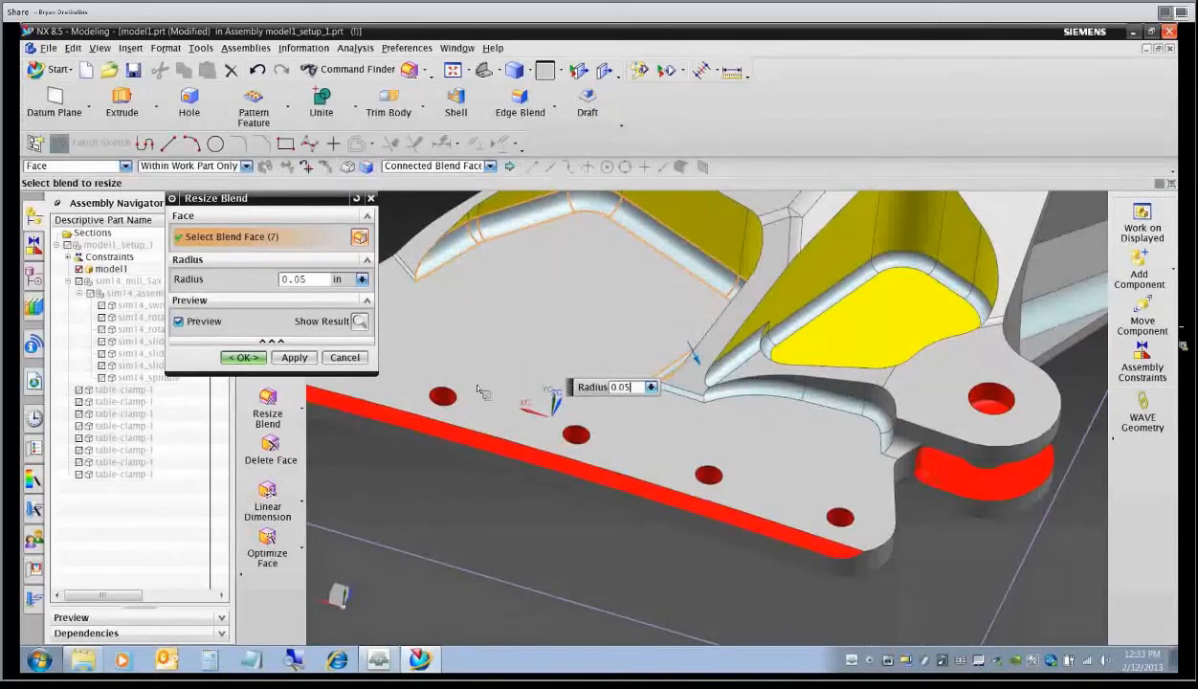
click(359, 325)
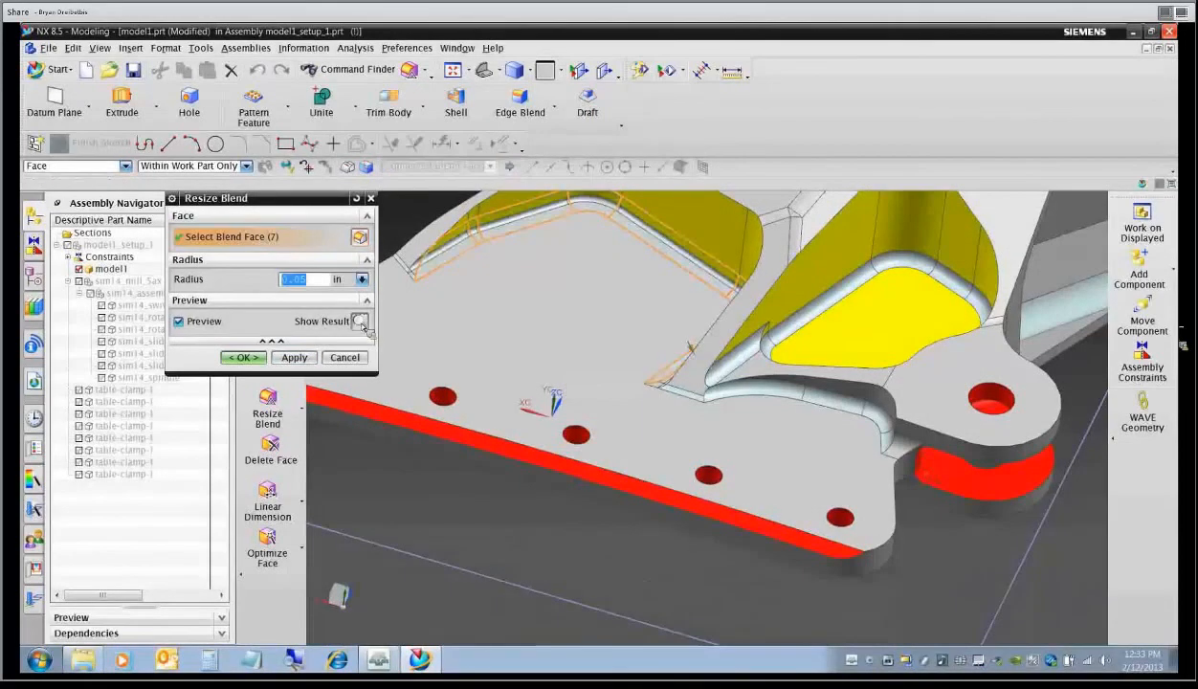
click(295, 358)
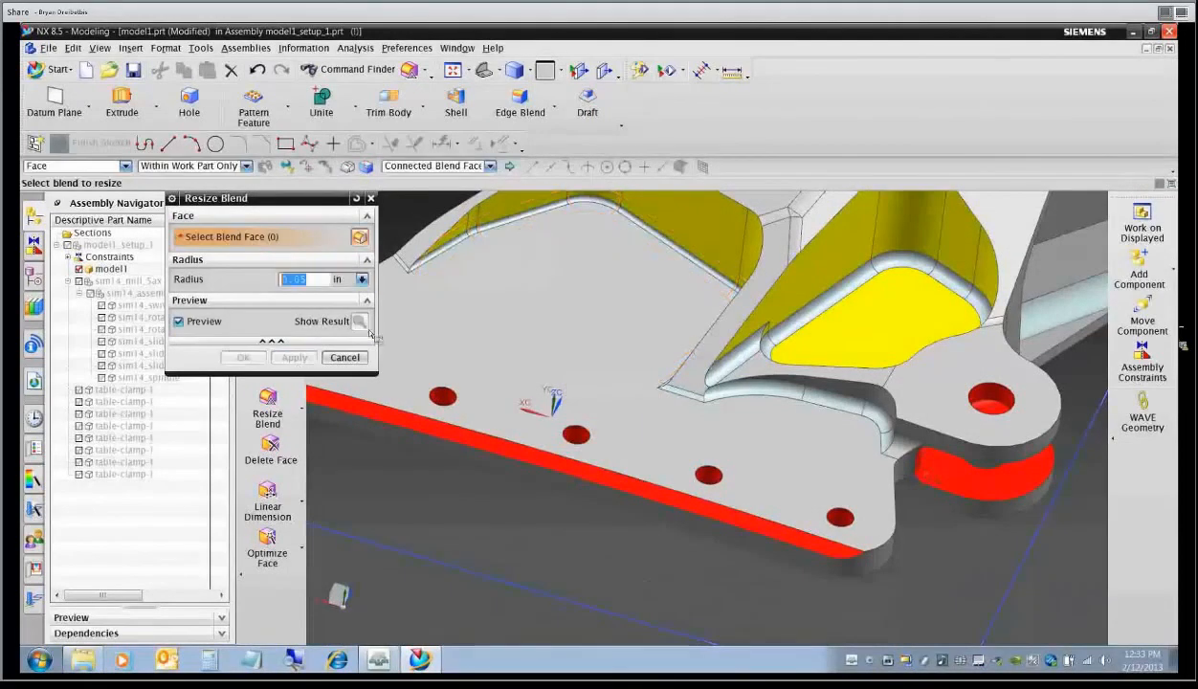
Resize the connected blend faces along the open pocket on the drilled base flange to a 0.125 in radius.
middle_drag(497, 332, 506, 334)
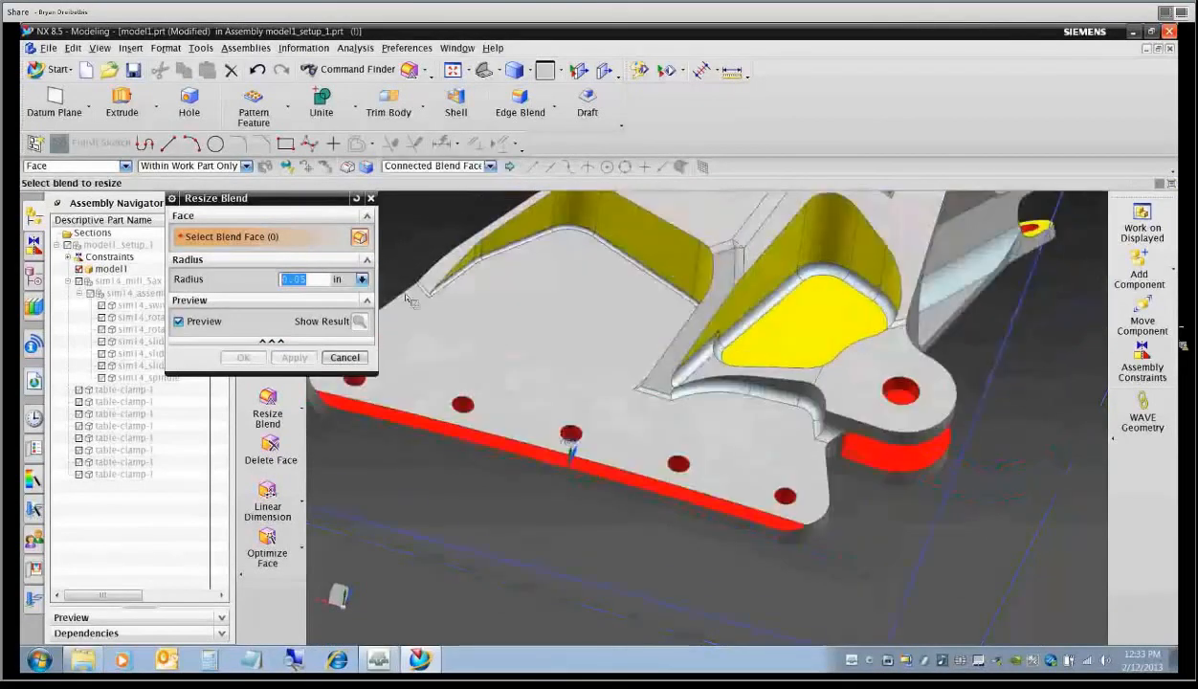
click(322, 281)
key(BackSpace)
key(BackSpace)
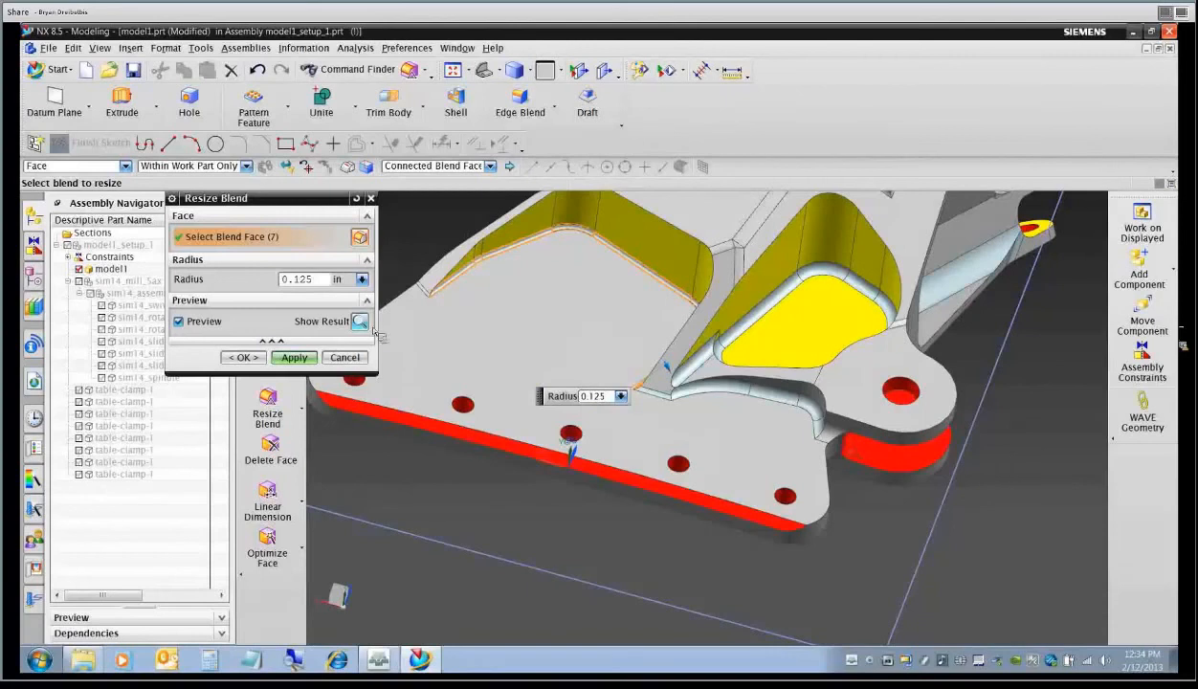
click(296, 358)
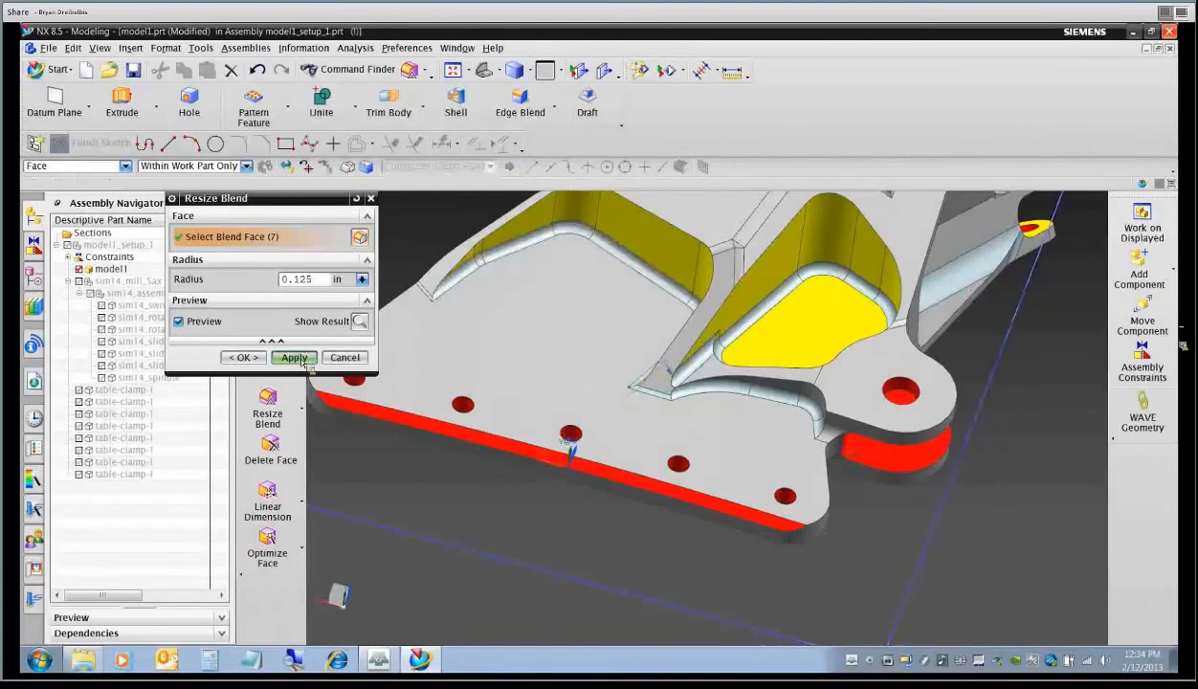
text(0.2)
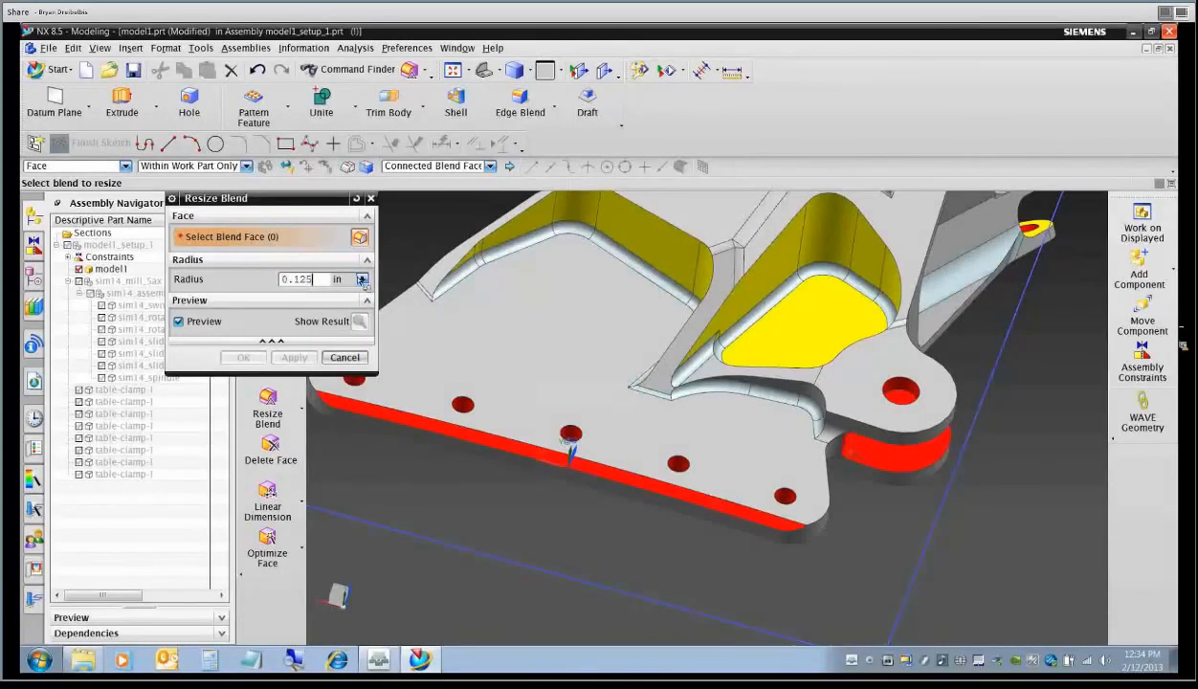
text(3)
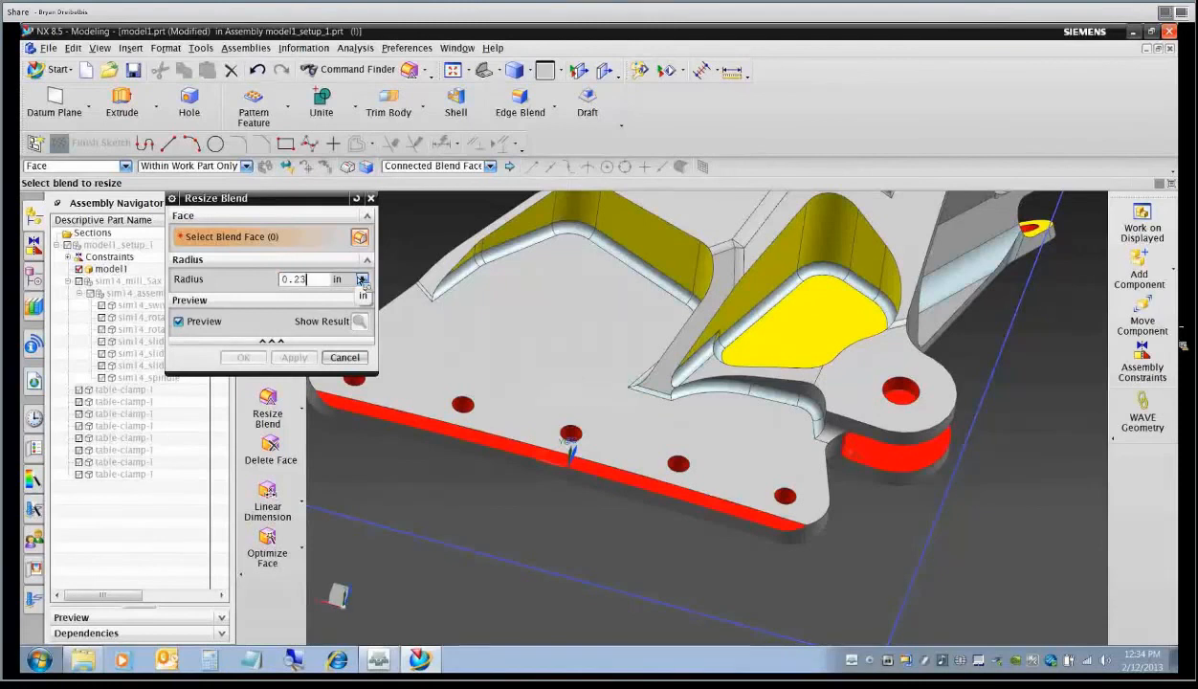
click(343, 360)
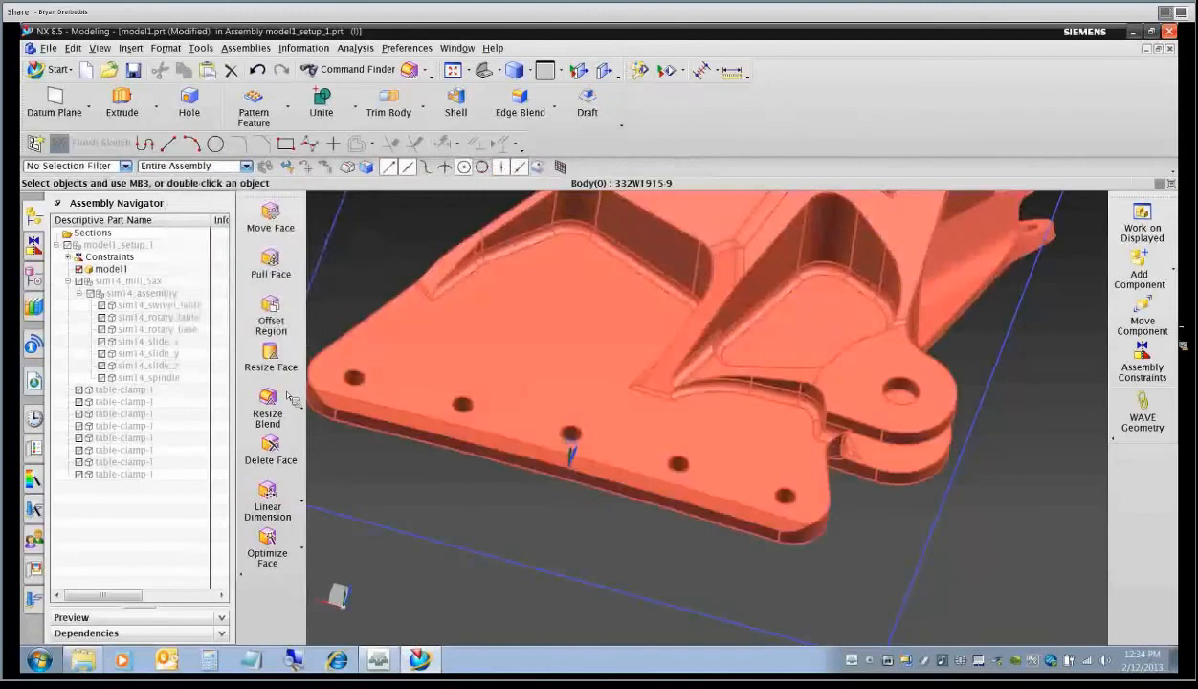
Resize the connected blends along the open pocket and the adjoining lug side of the base flange to a 0.1875 in radius.
key(F4)
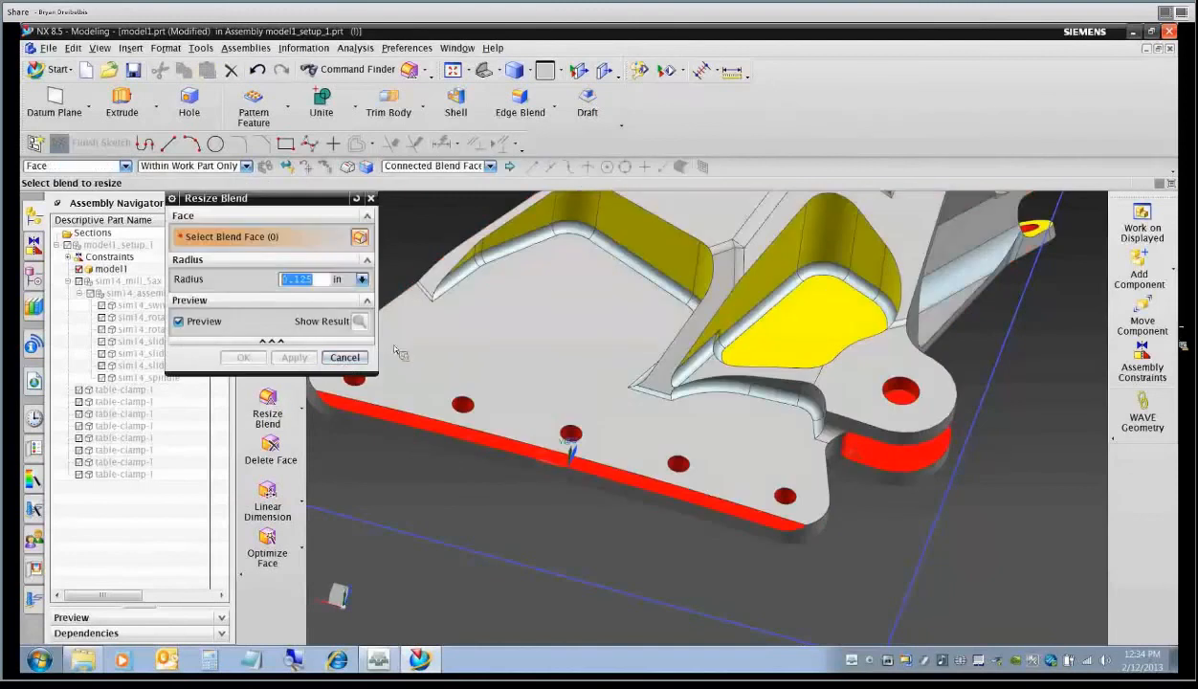
click(470, 280)
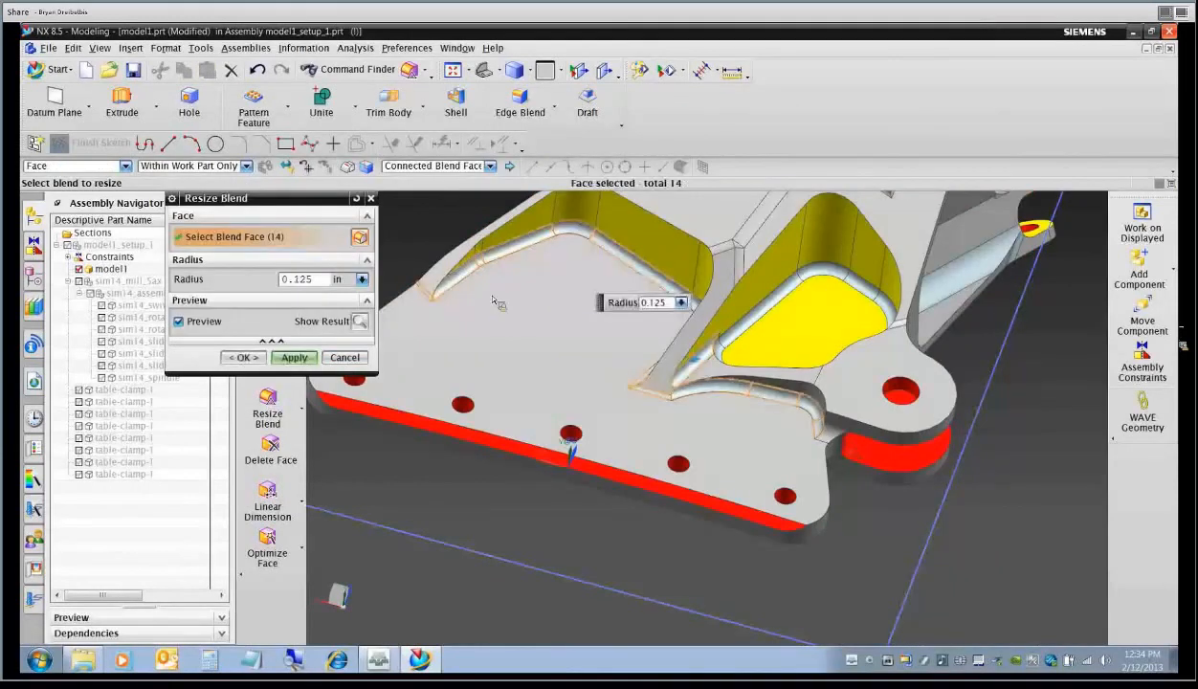
text(.1875)
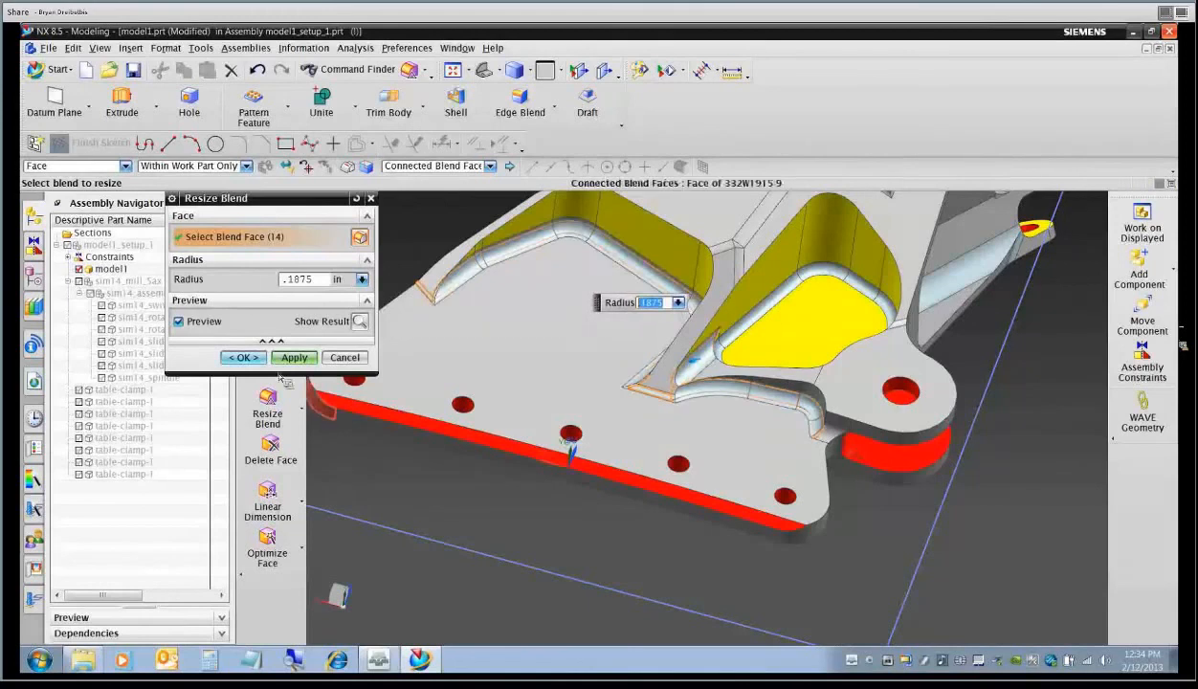
click(246, 358)
middle_drag(395, 351, 519, 344)
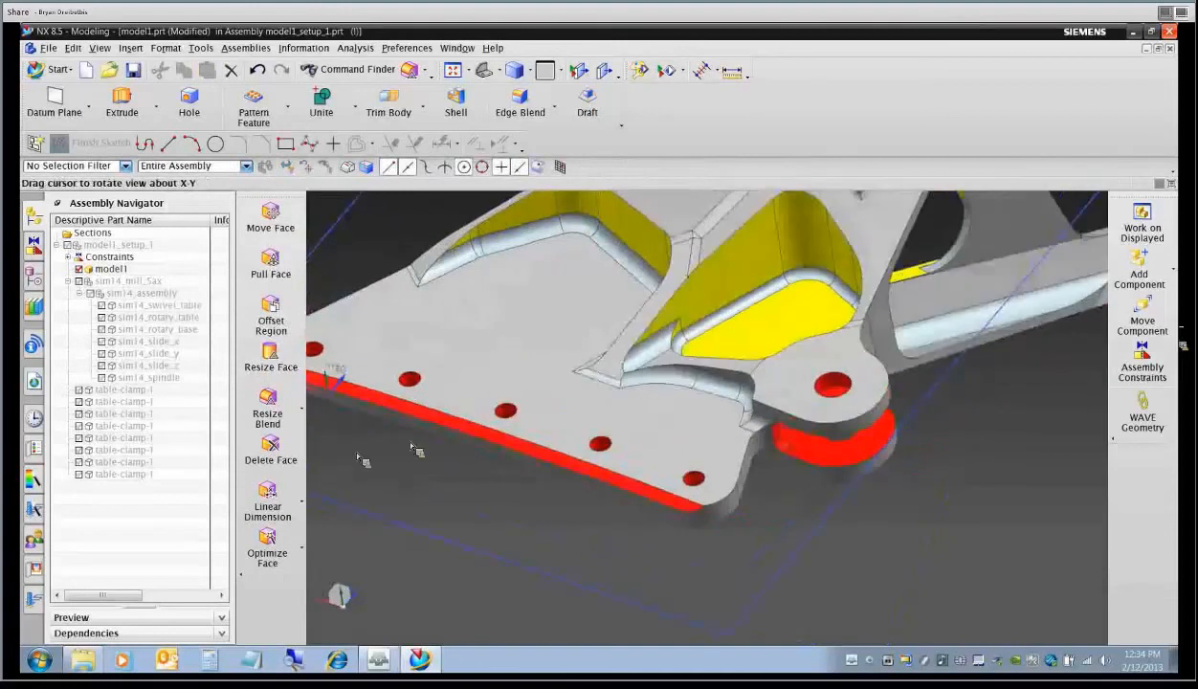
click(272, 359)
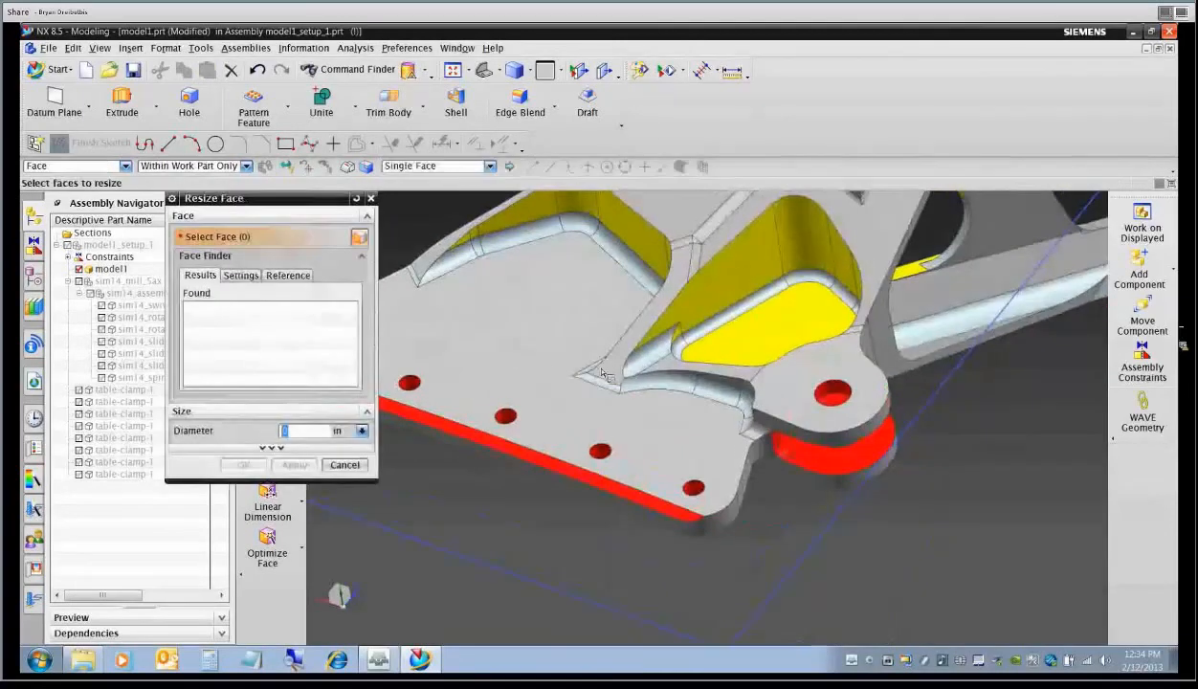
click(345, 464)
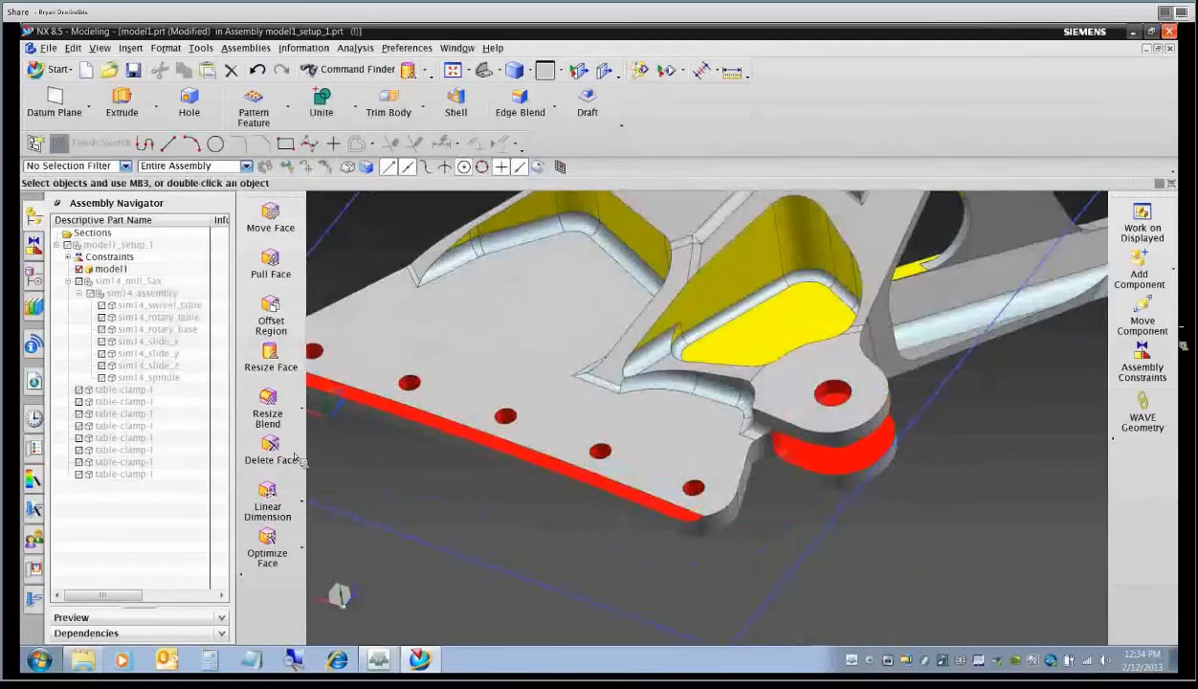
Resize the connected blend faces around the yellow-floored pocket beside the lug to a 0.1875 in radius.
click(267, 402)
click(724, 331)
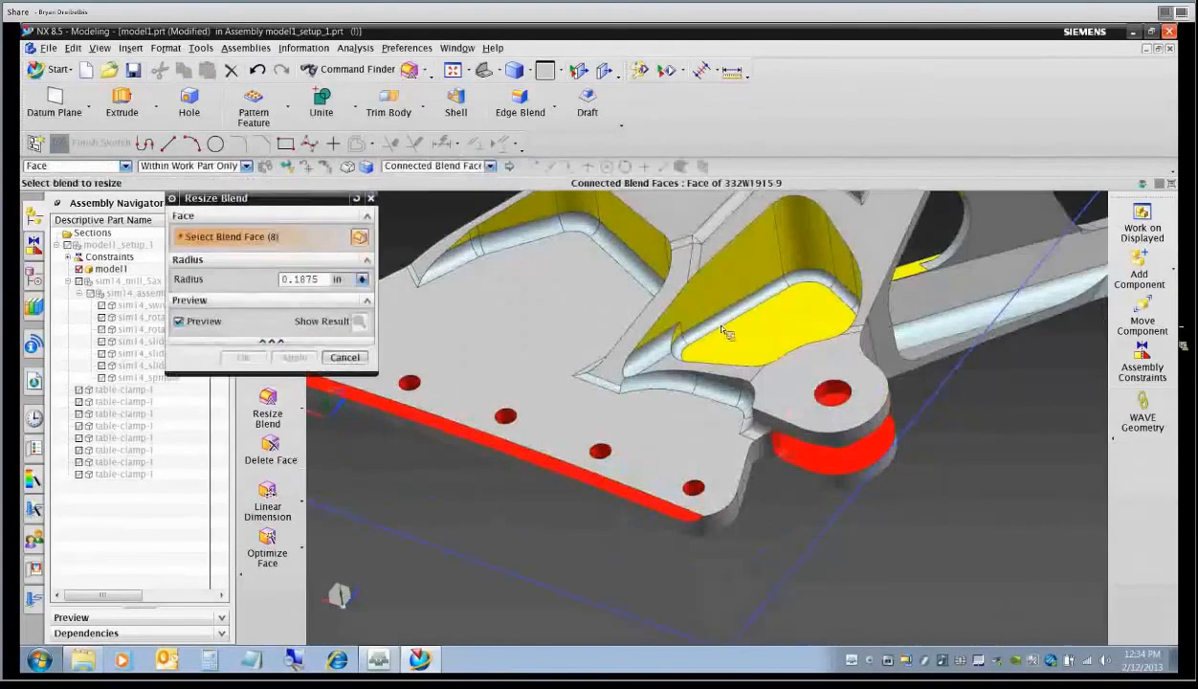
mouse_move(653, 419)
middle_down()
mouse_move(618, 414)
mouse_move(642, 438)
middle_up()
scroll(639, 433, up, 2)
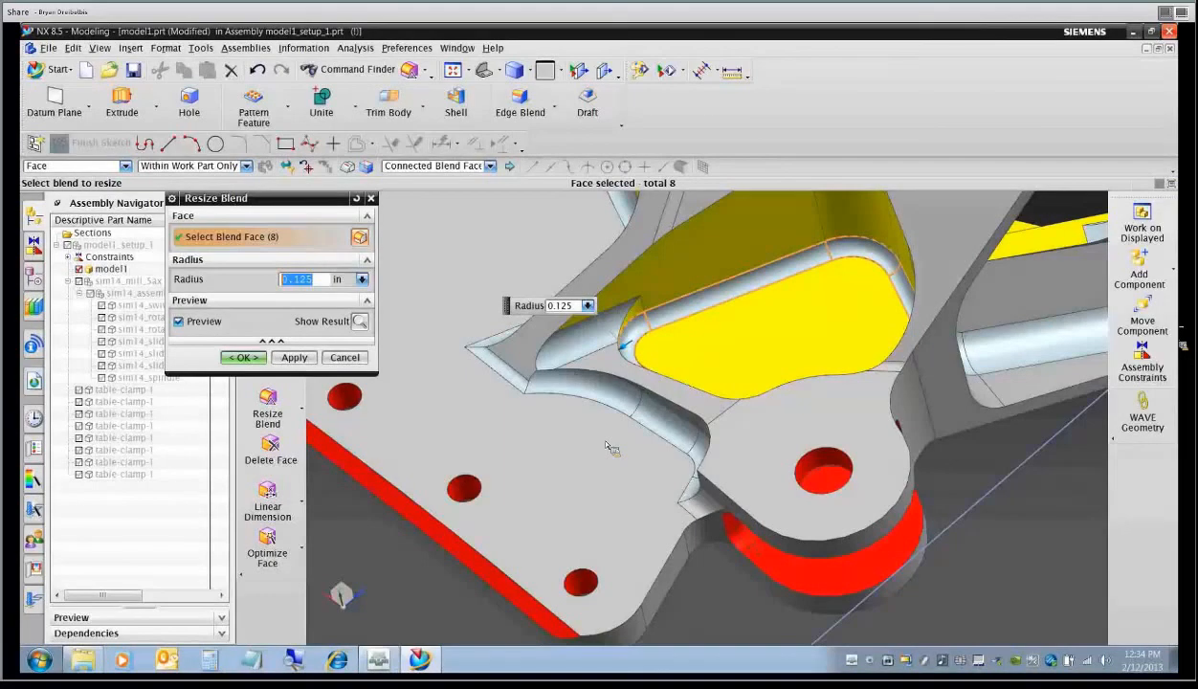
click(327, 279)
key(BackSpace)
key(BackSpace)
key(BackSpace)
key(BackSpace)
key(BackSpace)
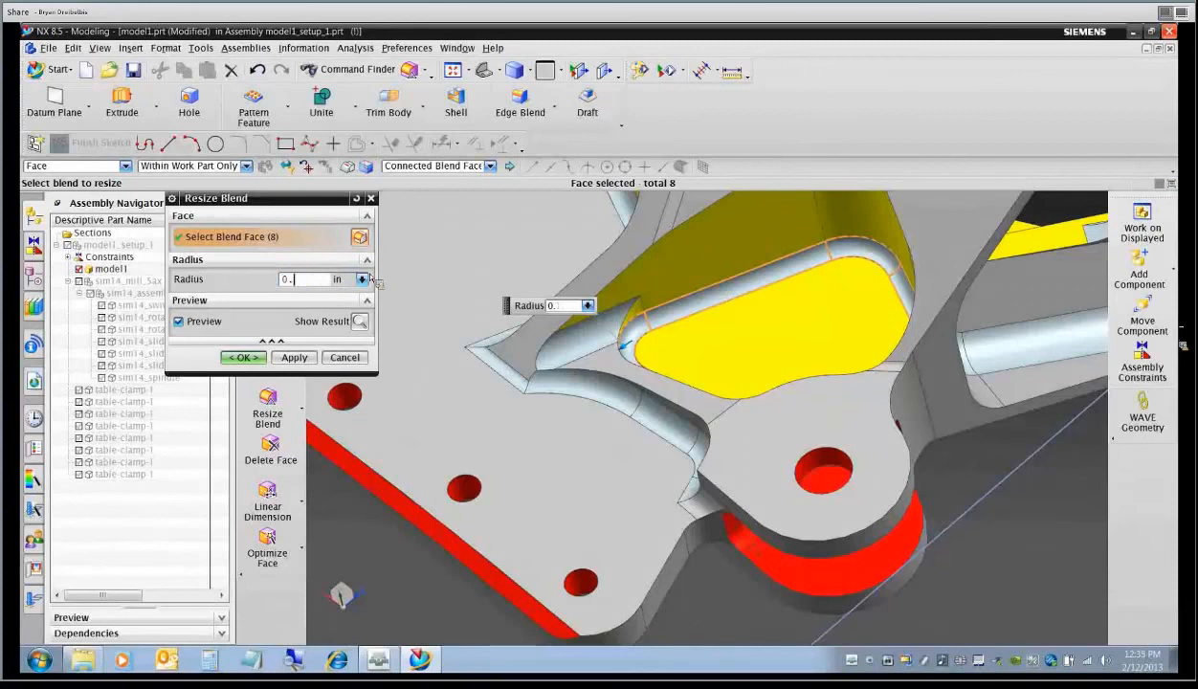
text(0.1875)
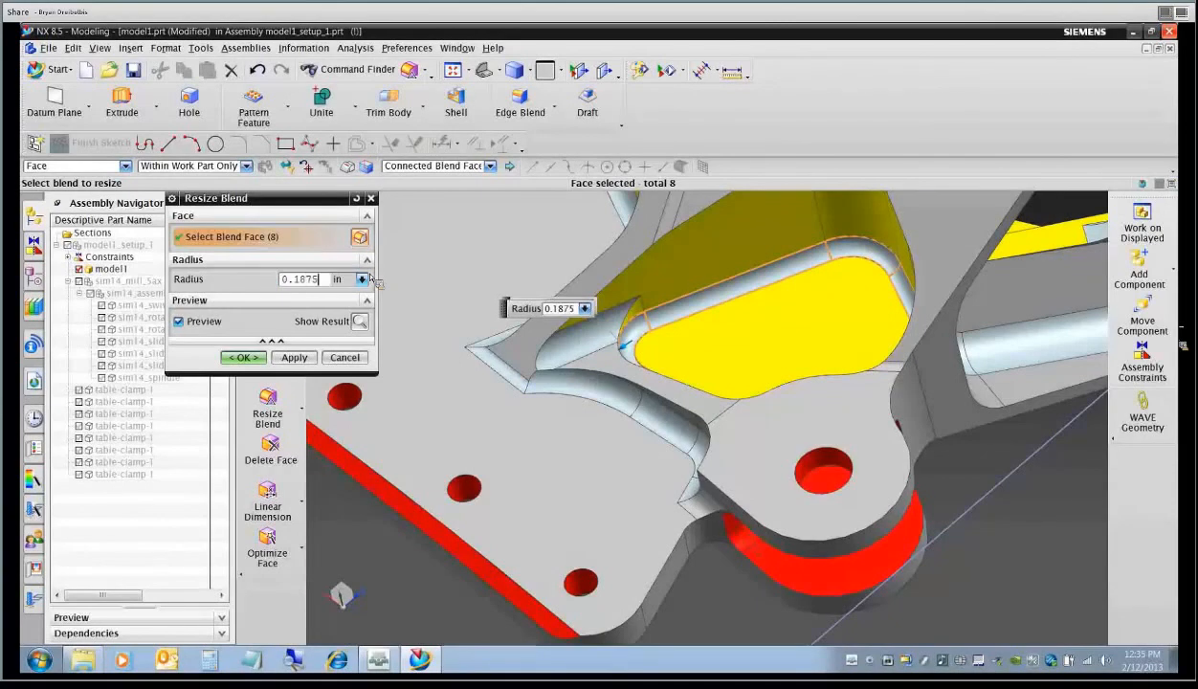
key(Return)
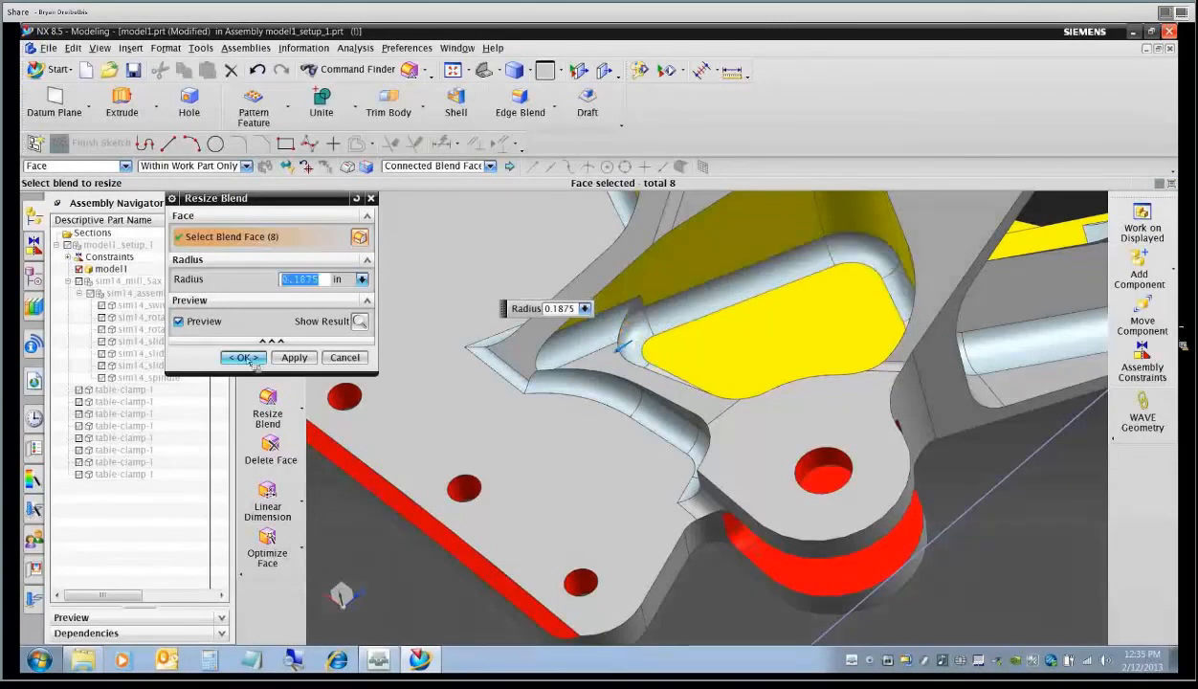
middle_click(433, 397)
Try to pull the drilled base flange's upper face by 0.2 in and by 0.1 in, and leave the Pull Face command.
scroll(562, 404, down, 3)
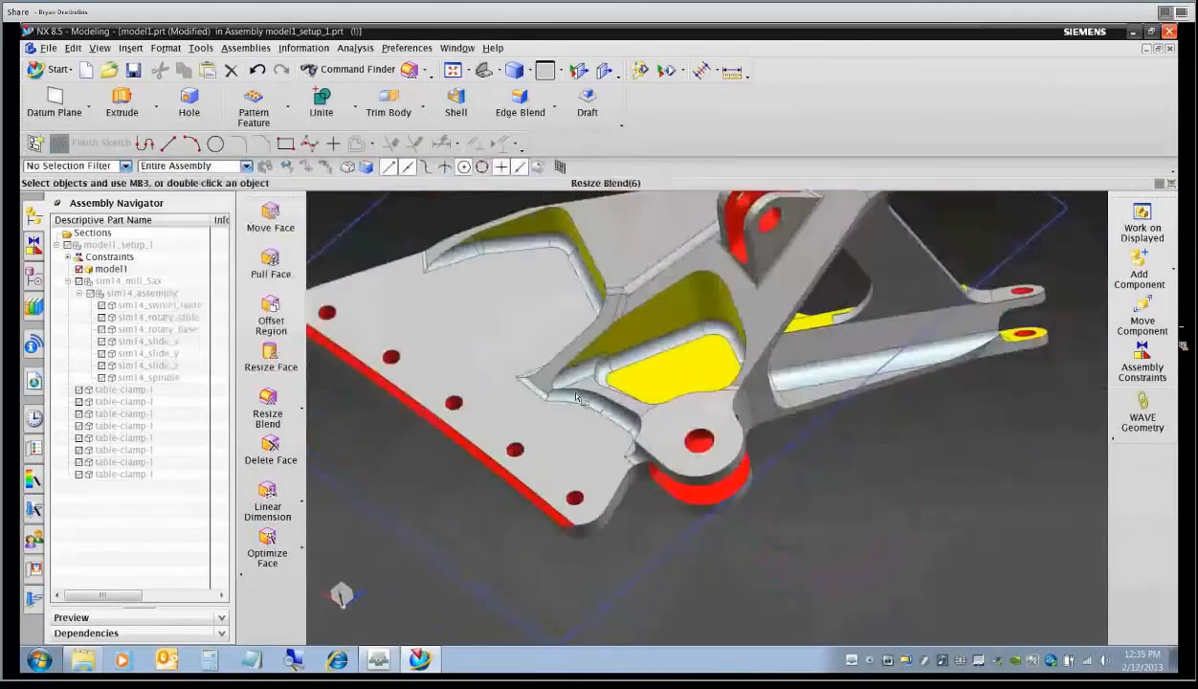
scroll(580, 371, down, 1)
middle_drag(586, 376, 612, 374)
scroll(609, 370, down, 1)
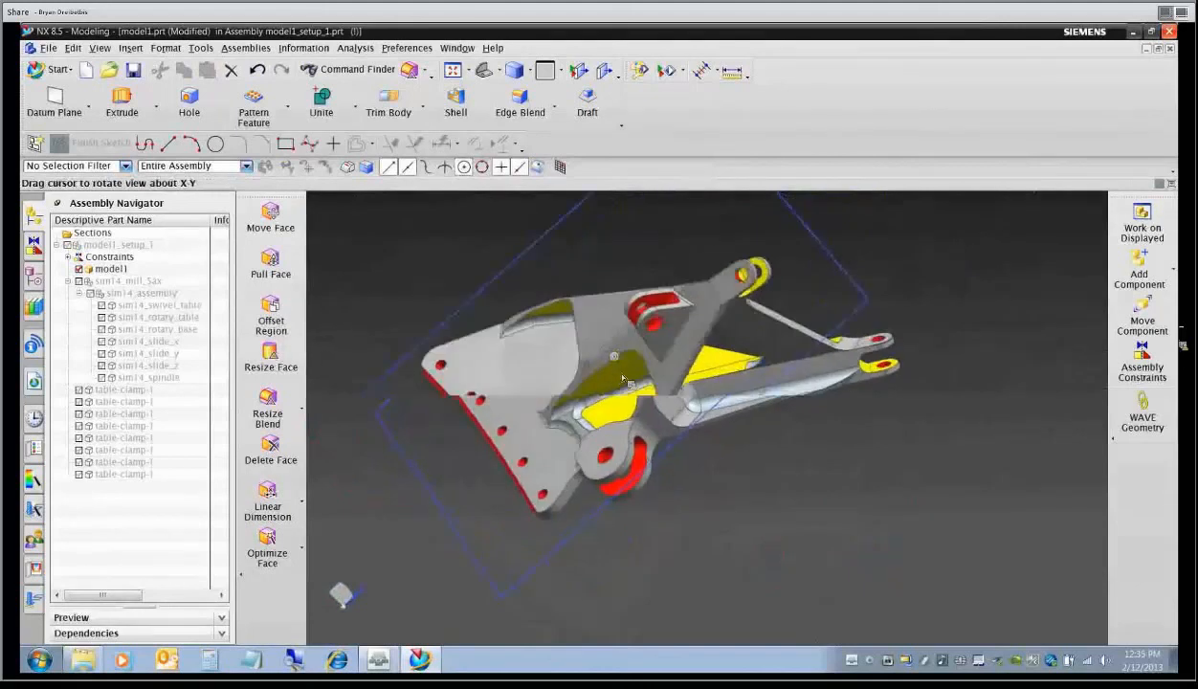
scroll(656, 379, up, 3)
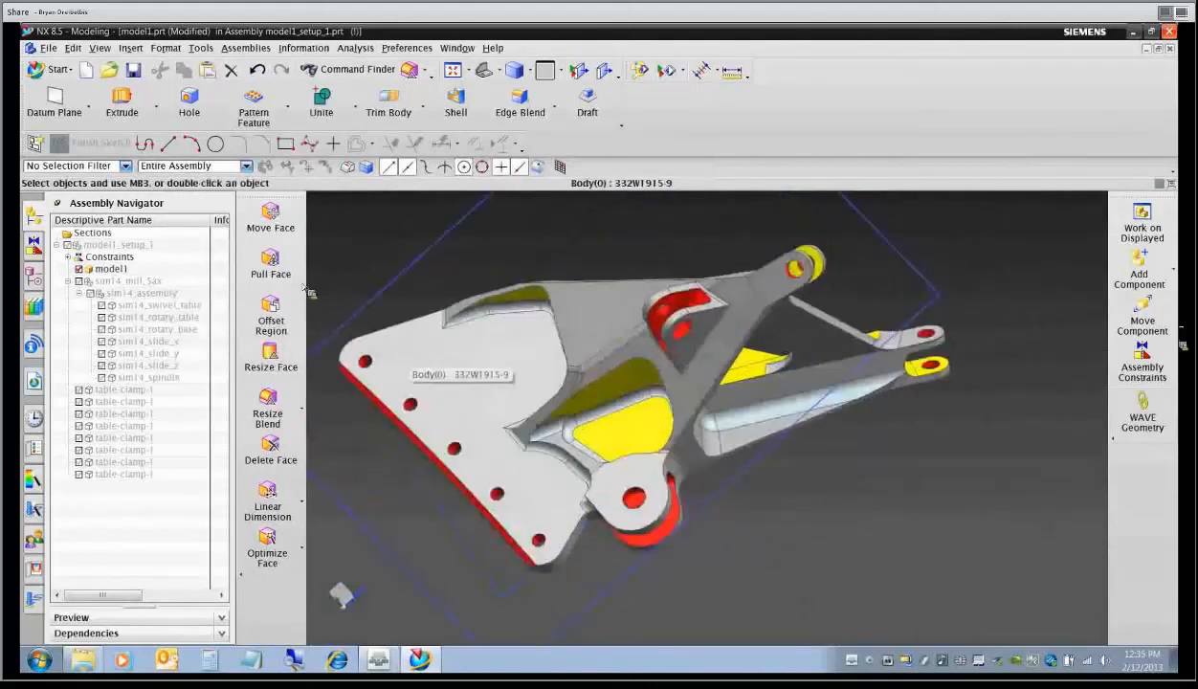
click(270, 262)
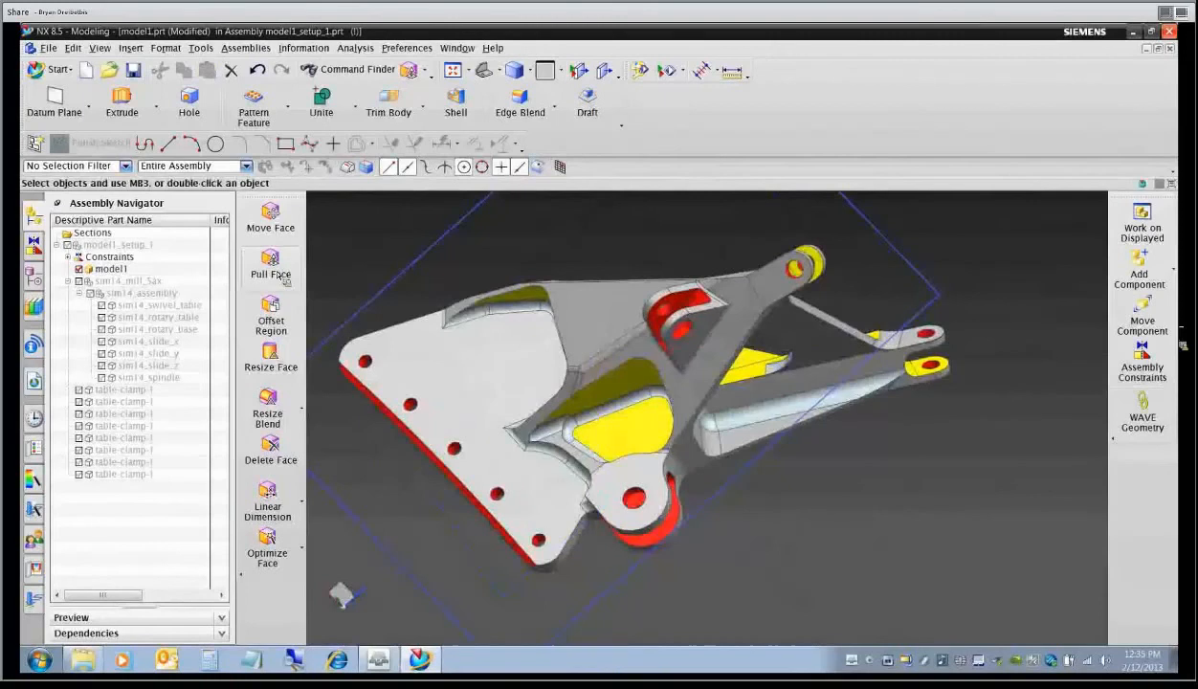
middle_drag(468, 379, 557, 365)
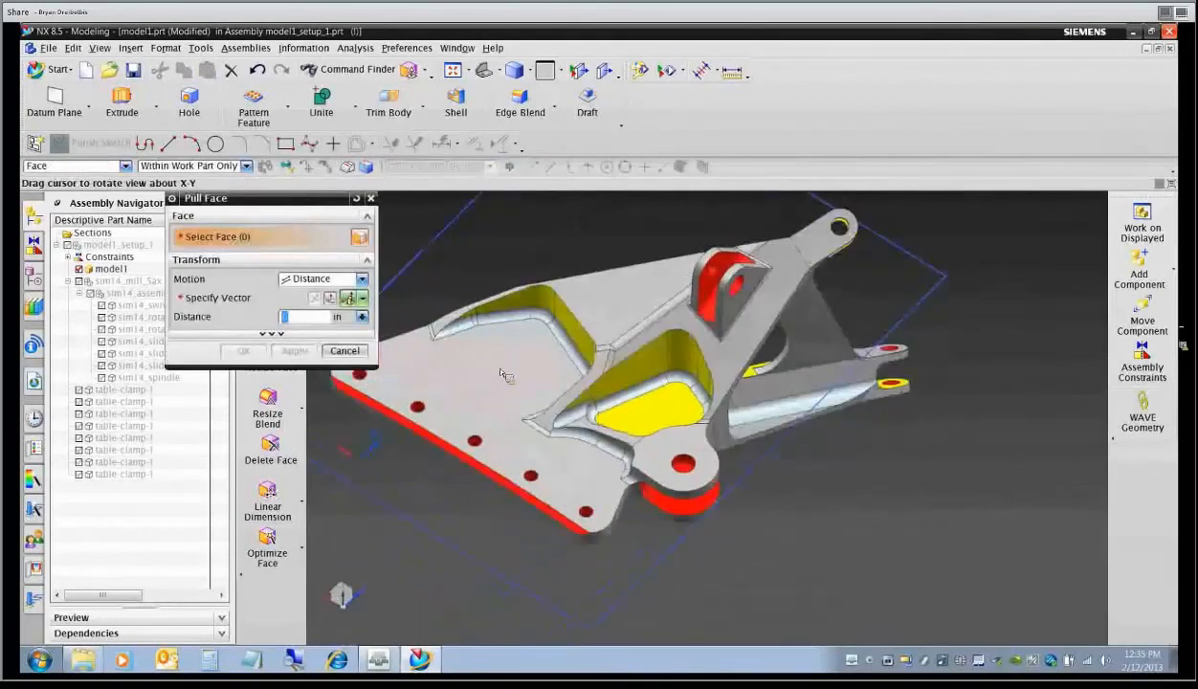
scroll(533, 359, up, 3)
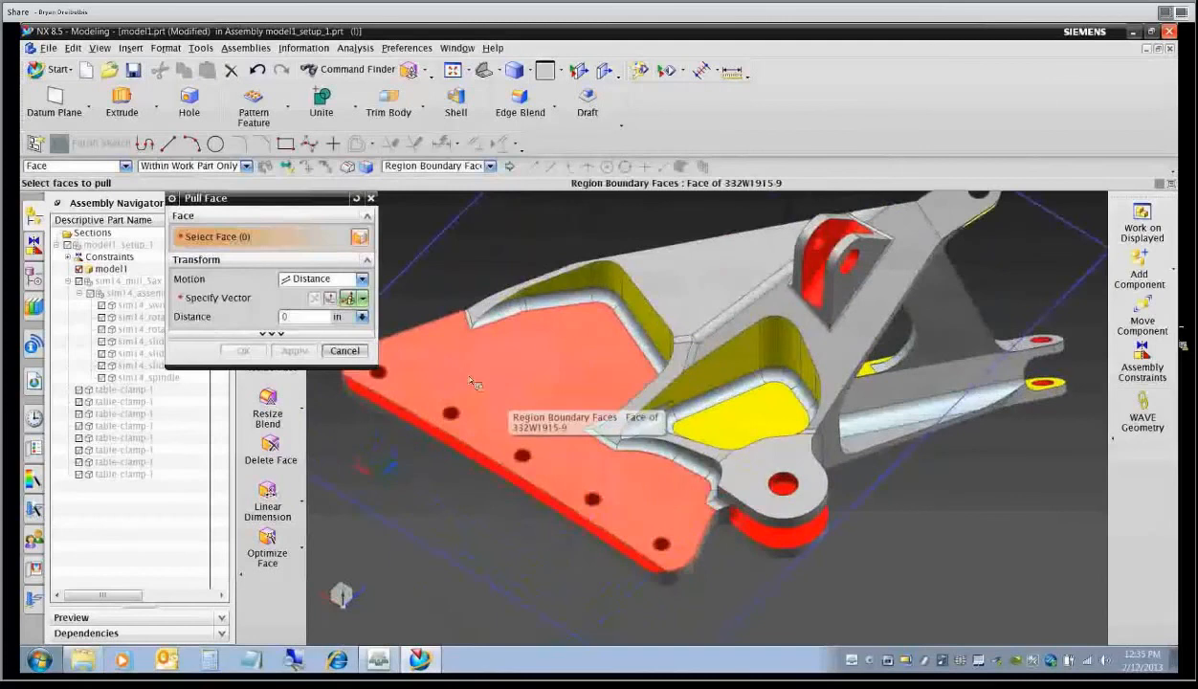
click(544, 393)
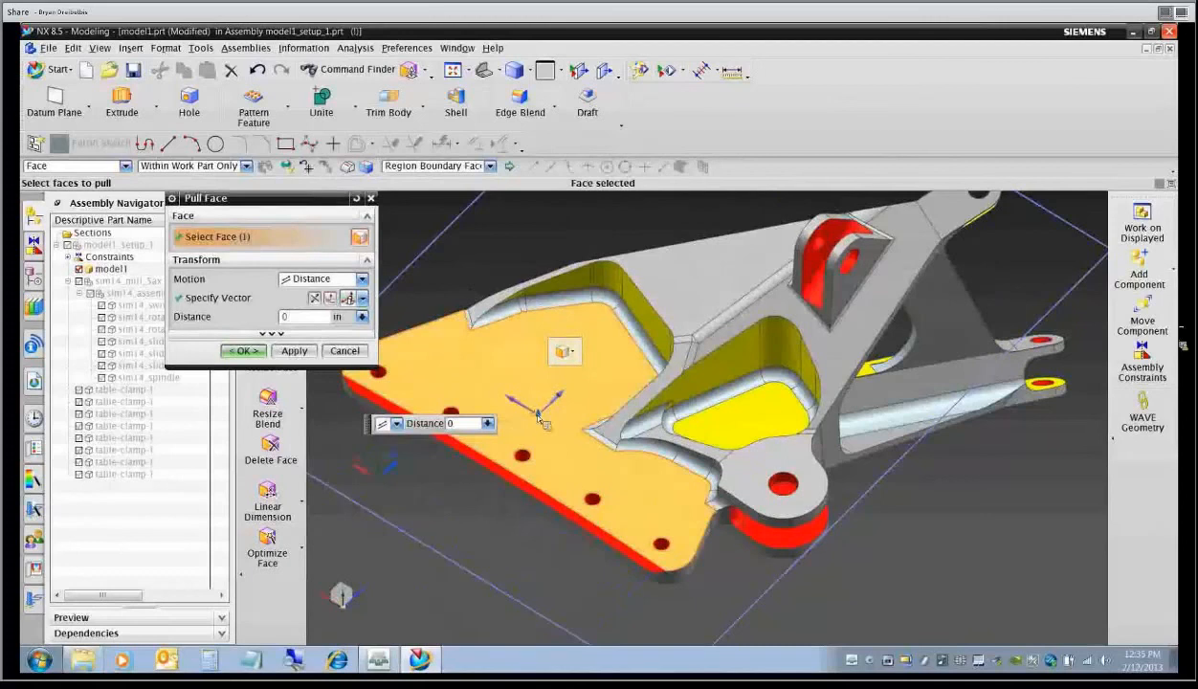
text(0.2)
key(Return)
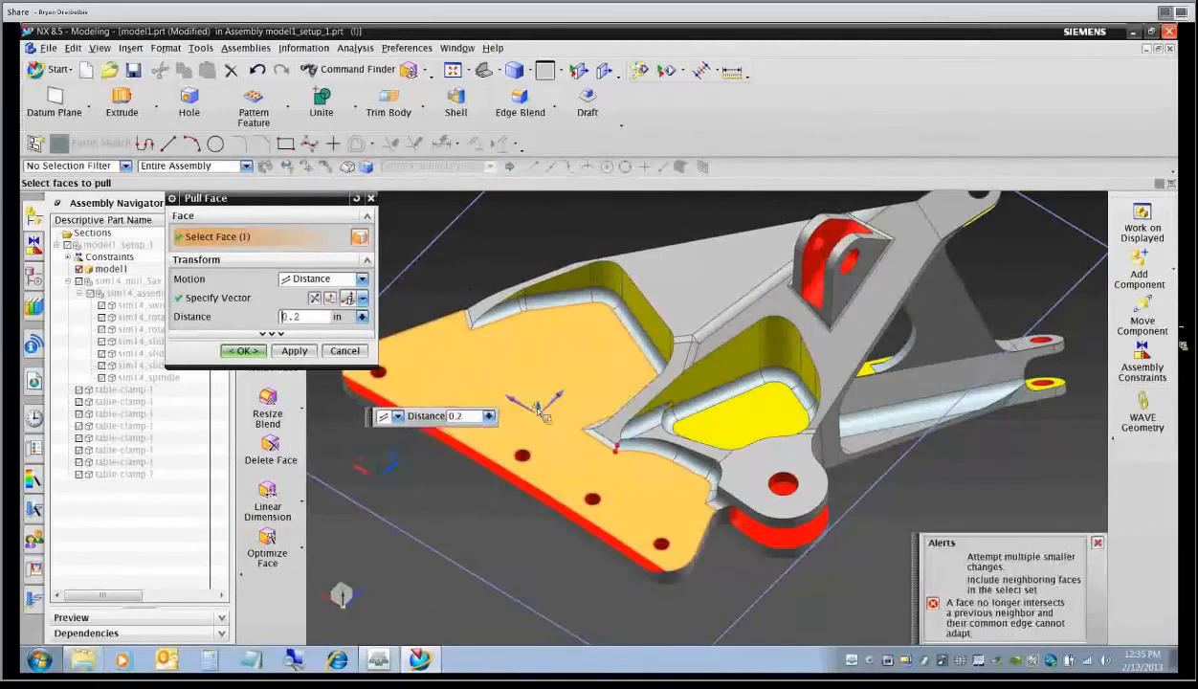
drag(539, 408, 540, 422)
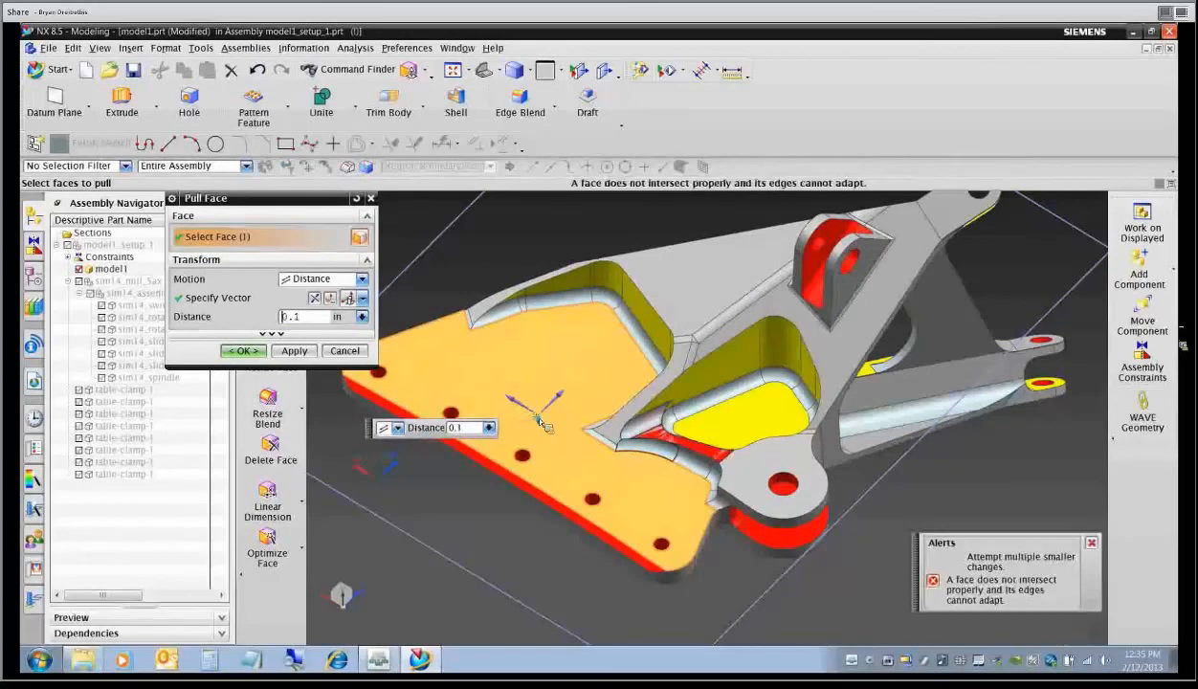
click(365, 352)
Delete the two small blend faces where the ribs on either side of the open pocket meet the base flange.
middle_drag(513, 370, 320, 456)
click(271, 449)
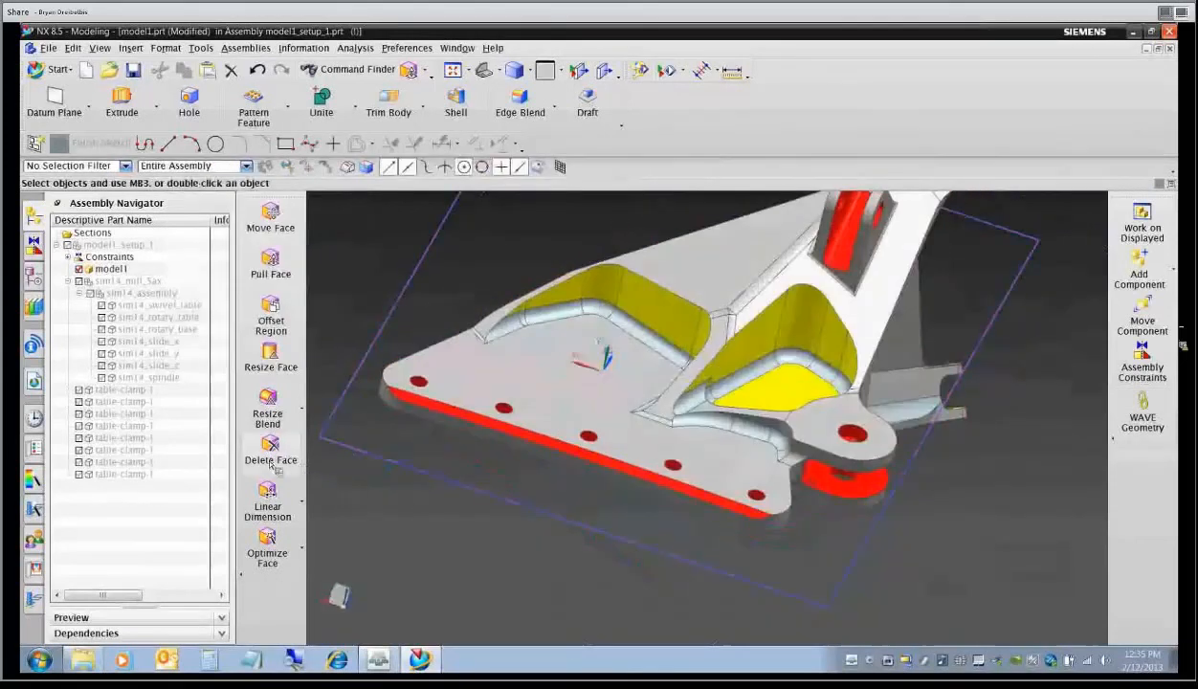
scroll(475, 361, up, 4)
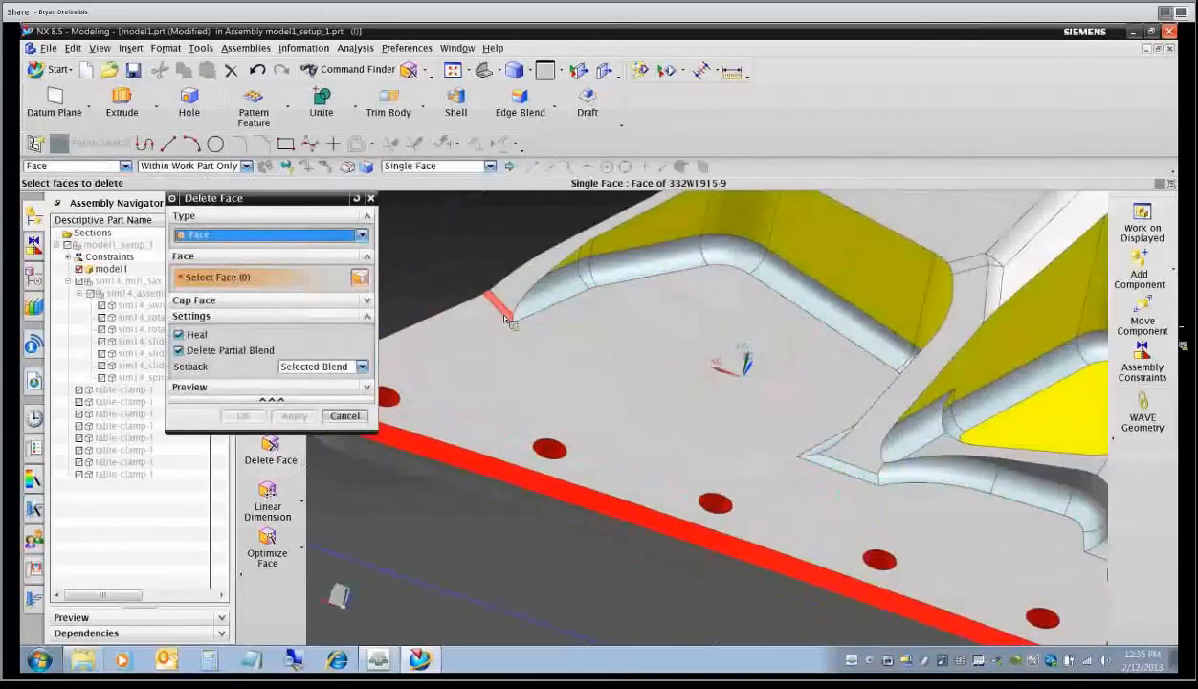
click(744, 457)
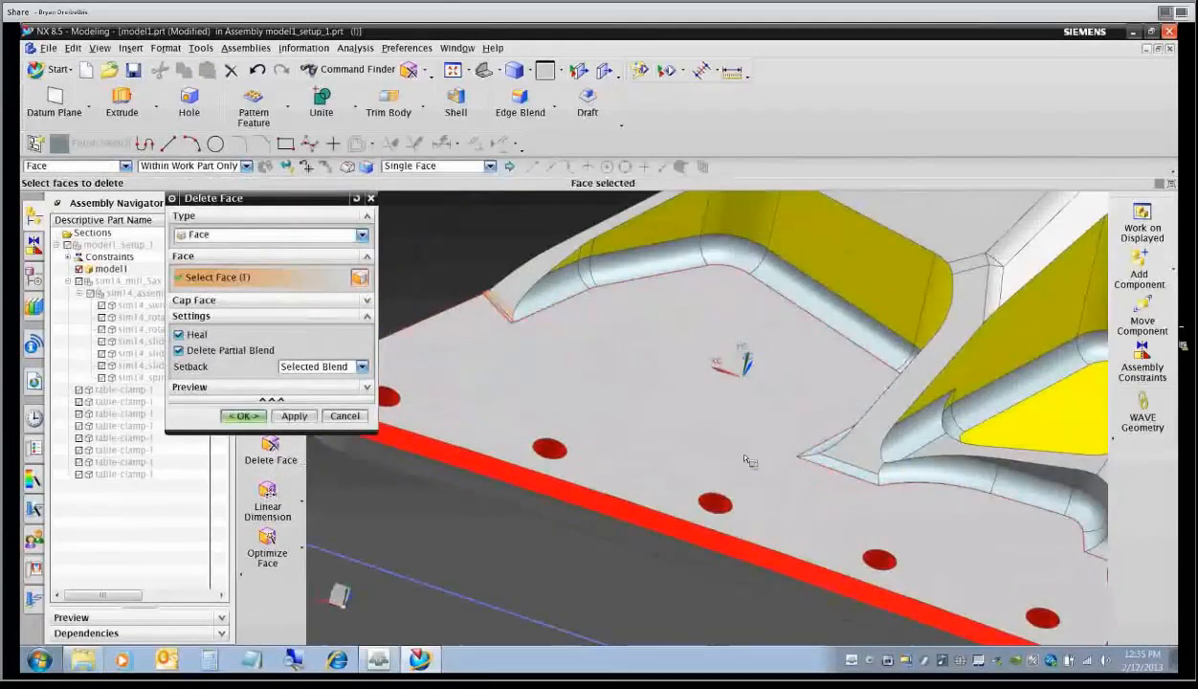
click(830, 459)
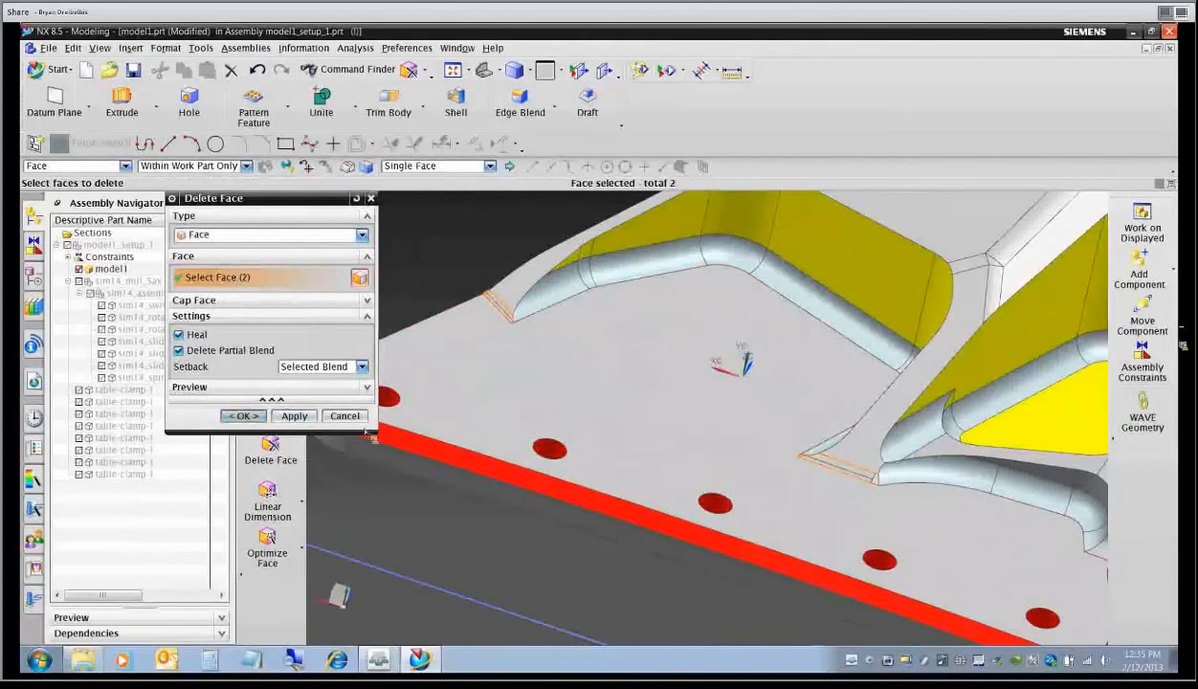
click(242, 415)
Retry pulling the drilled base flange's upper face by 0.2 in and 0.1 in, and leave the Pull Face command.
middle_drag(731, 459, 644, 432)
scroll(617, 489, down, 3)
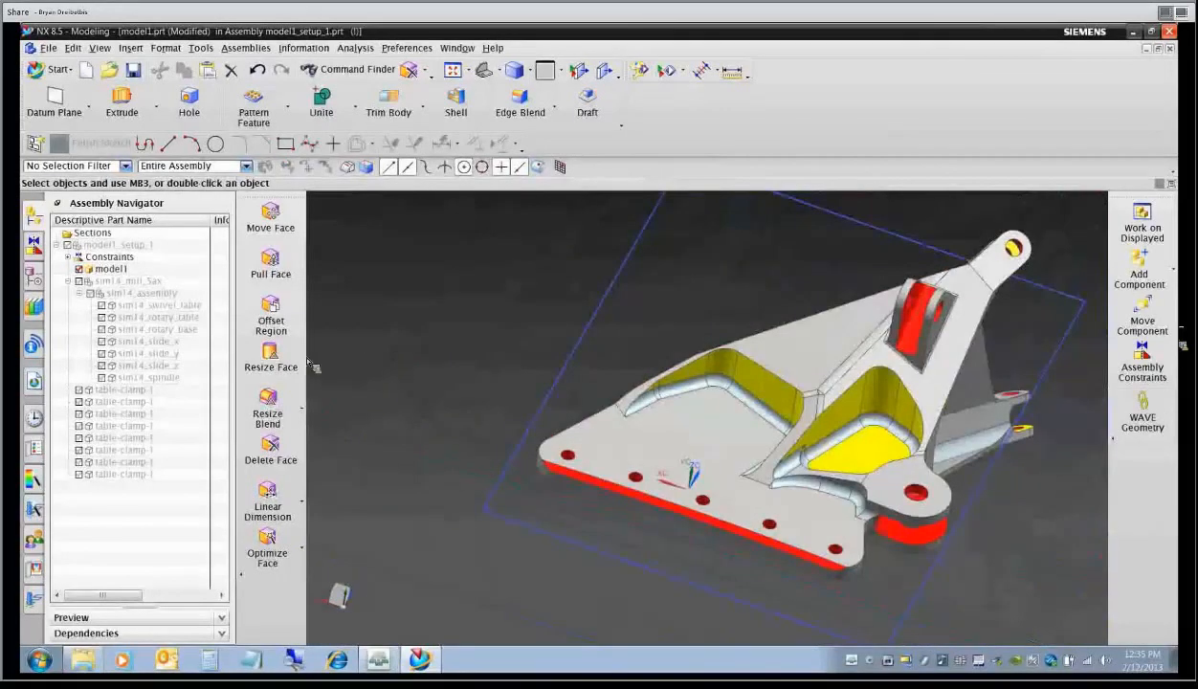
click(271, 264)
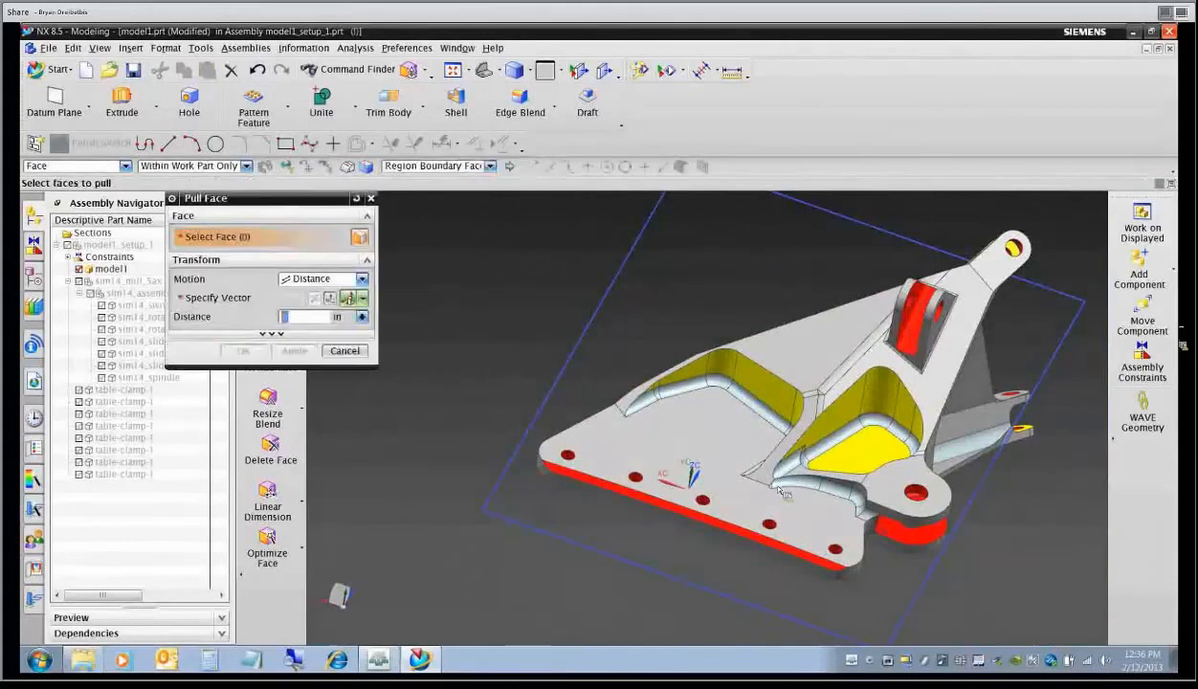
click(696, 474)
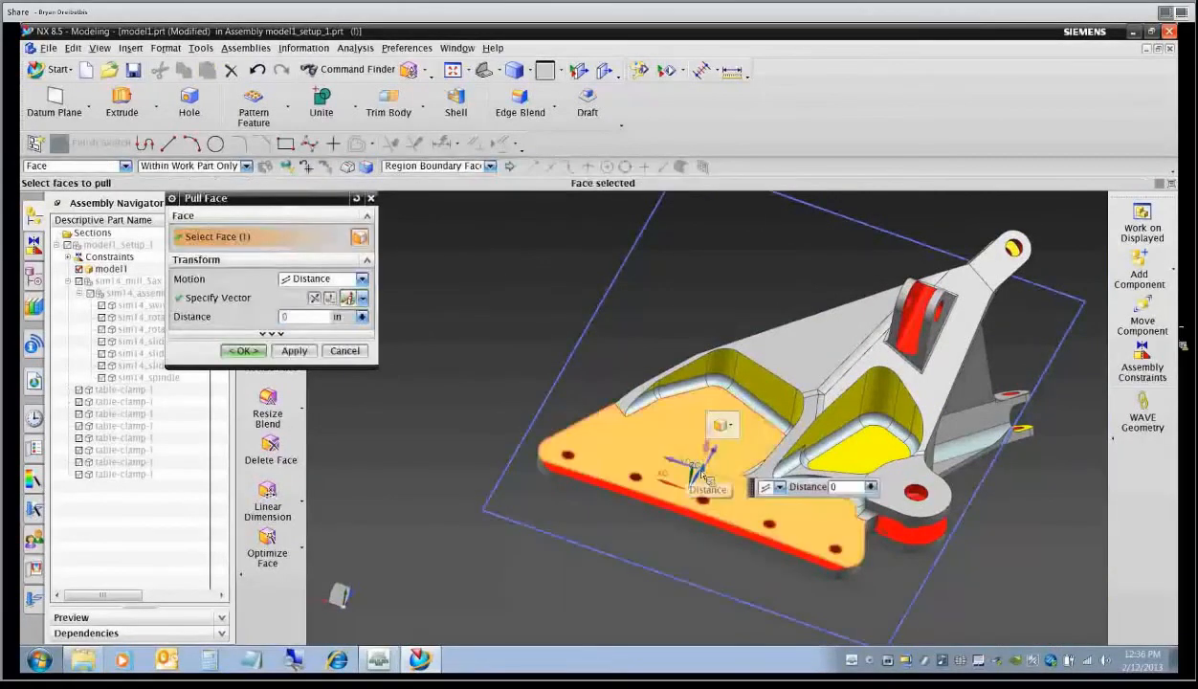
drag(700, 473, 705, 467)
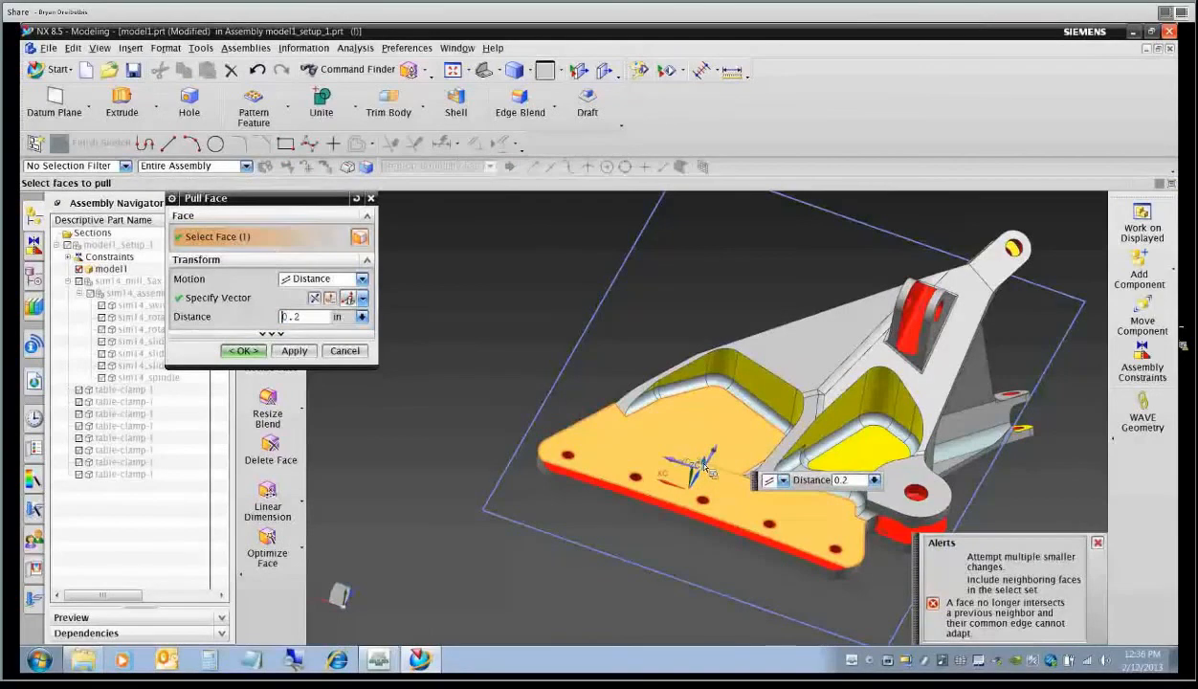
drag(703, 466, 701, 471)
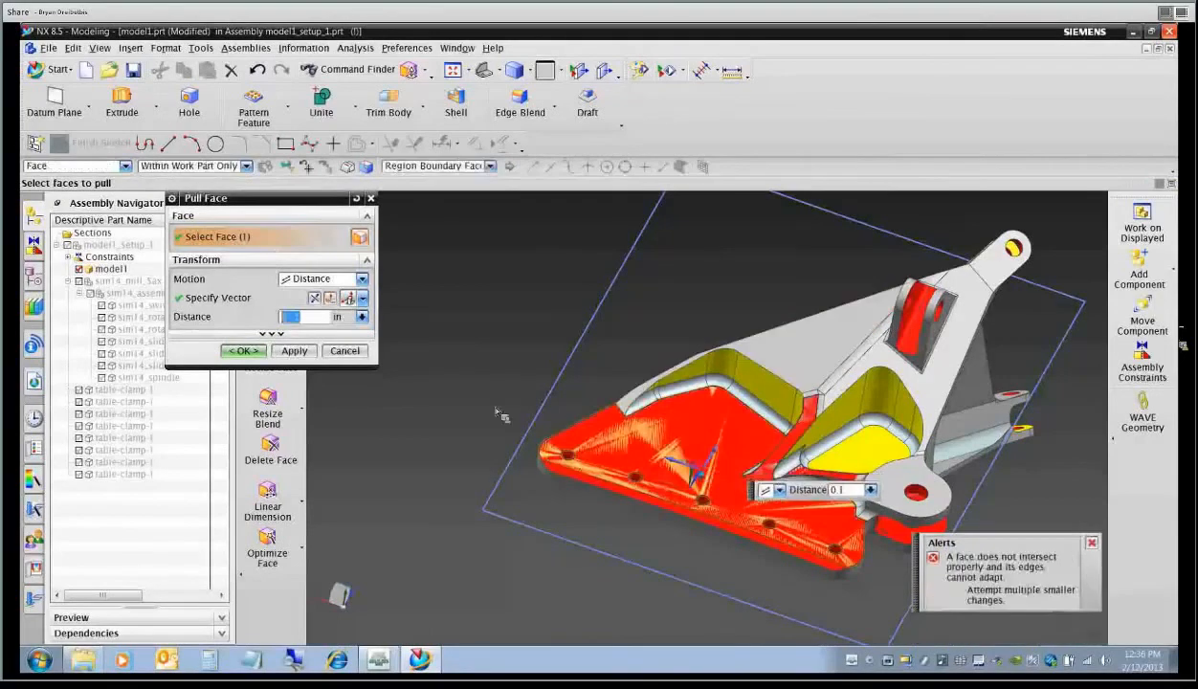
click(351, 355)
Offset the seven connected wall faces of the open pocket on the base flange by 0.125 in toward the pocket's interior.
scroll(536, 429, up, 2)
shift+middle_drag(911, 441, 694, 404)
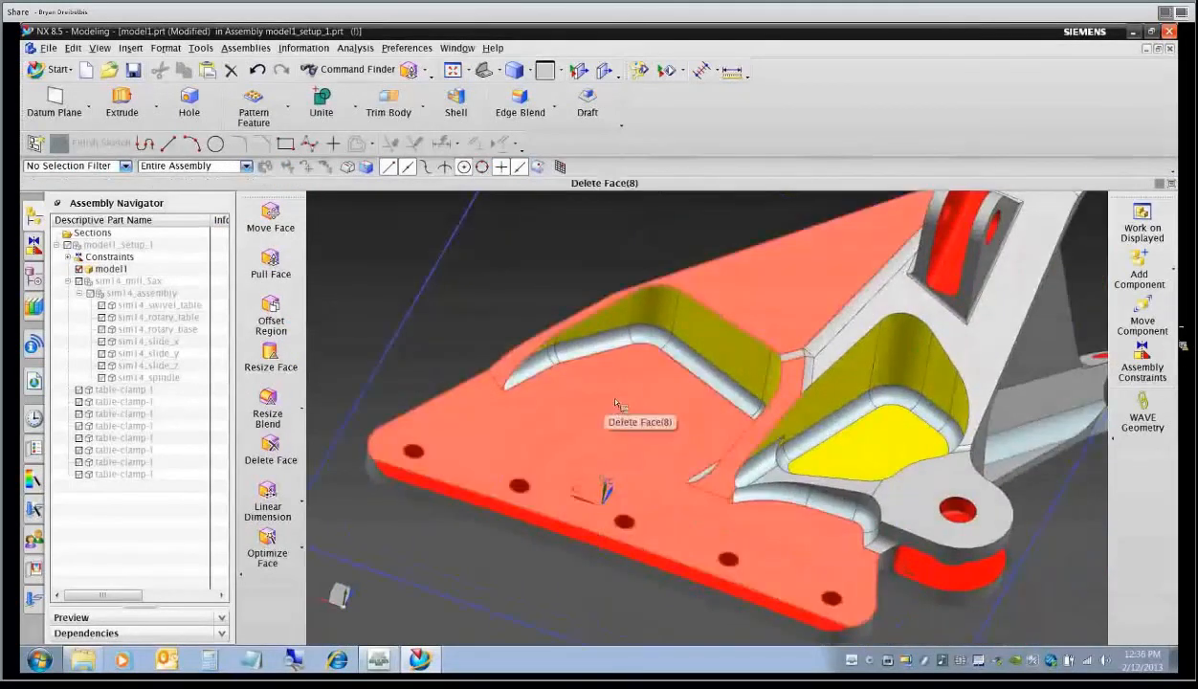
scroll(615, 403, down, 1)
middle_drag(615, 403, 631, 417)
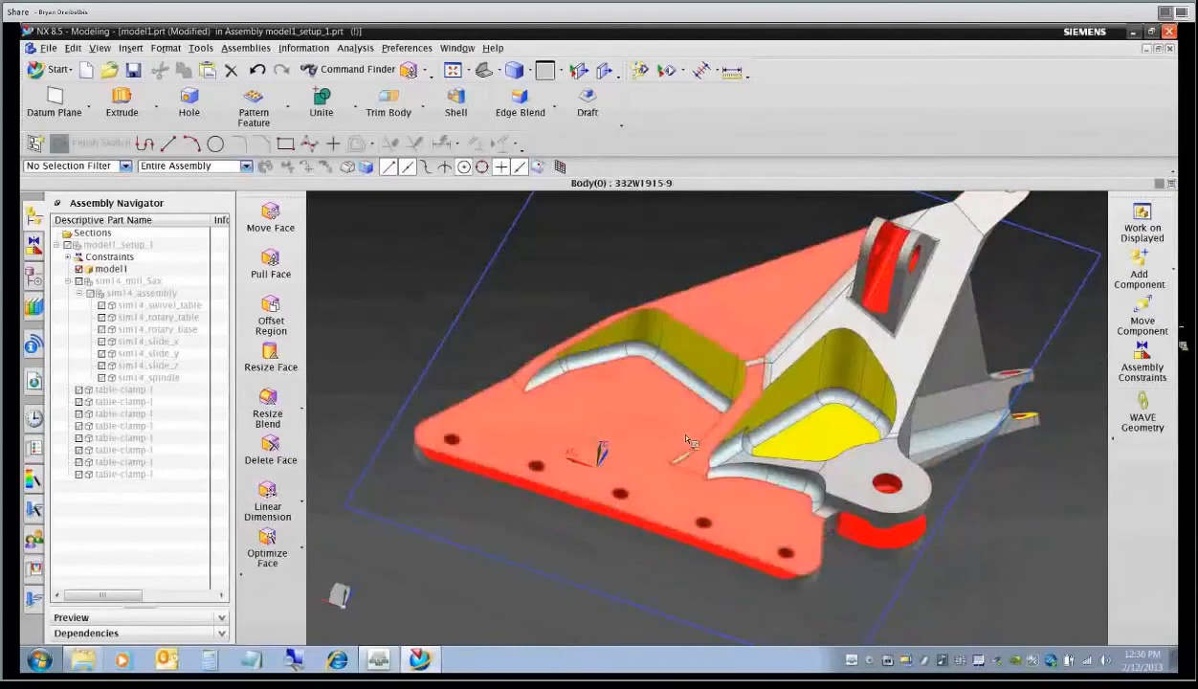
click(274, 320)
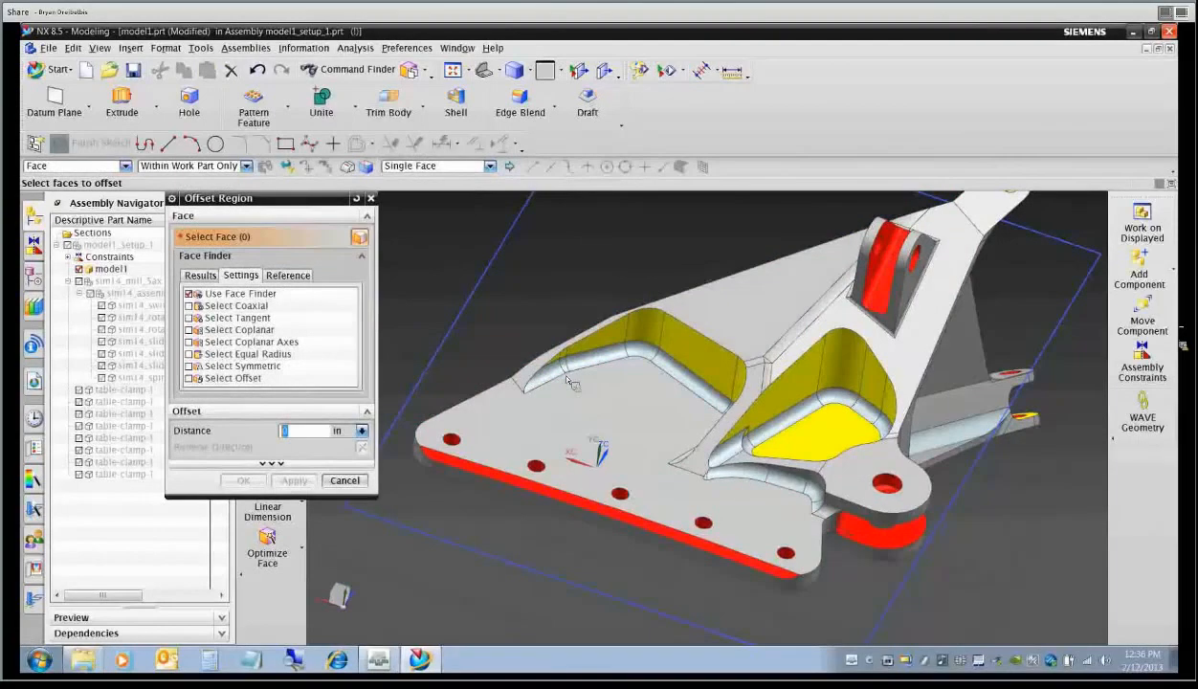
scroll(555, 383, up, 3)
click(565, 351)
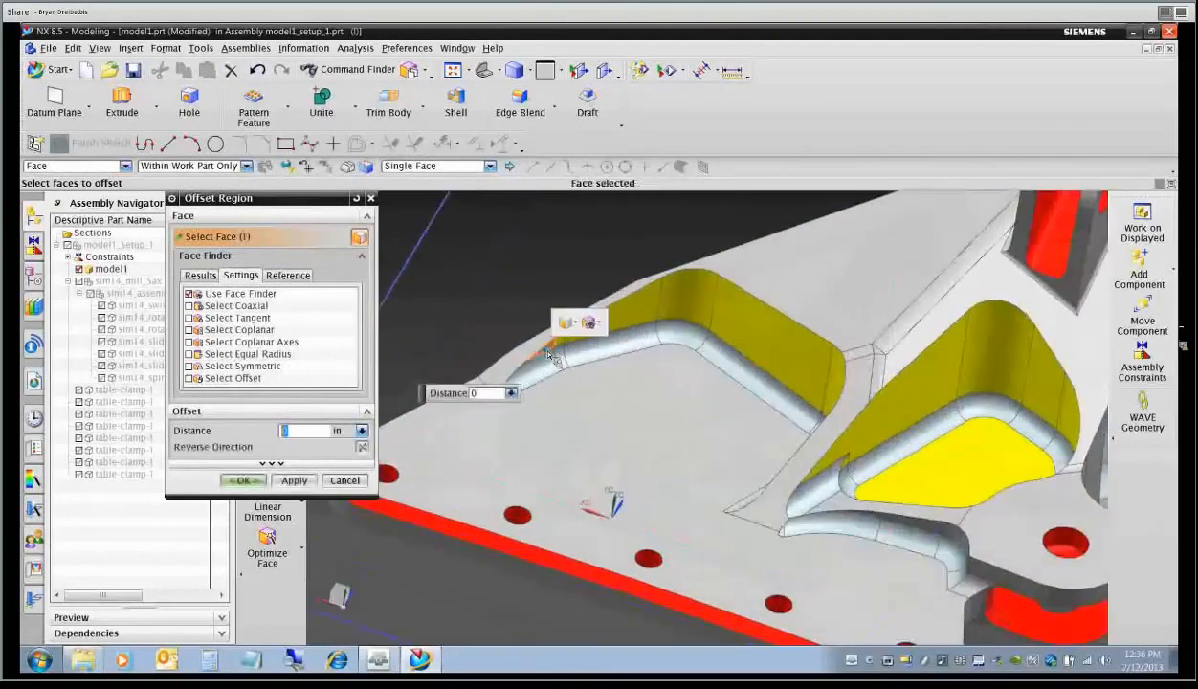
click(593, 315)
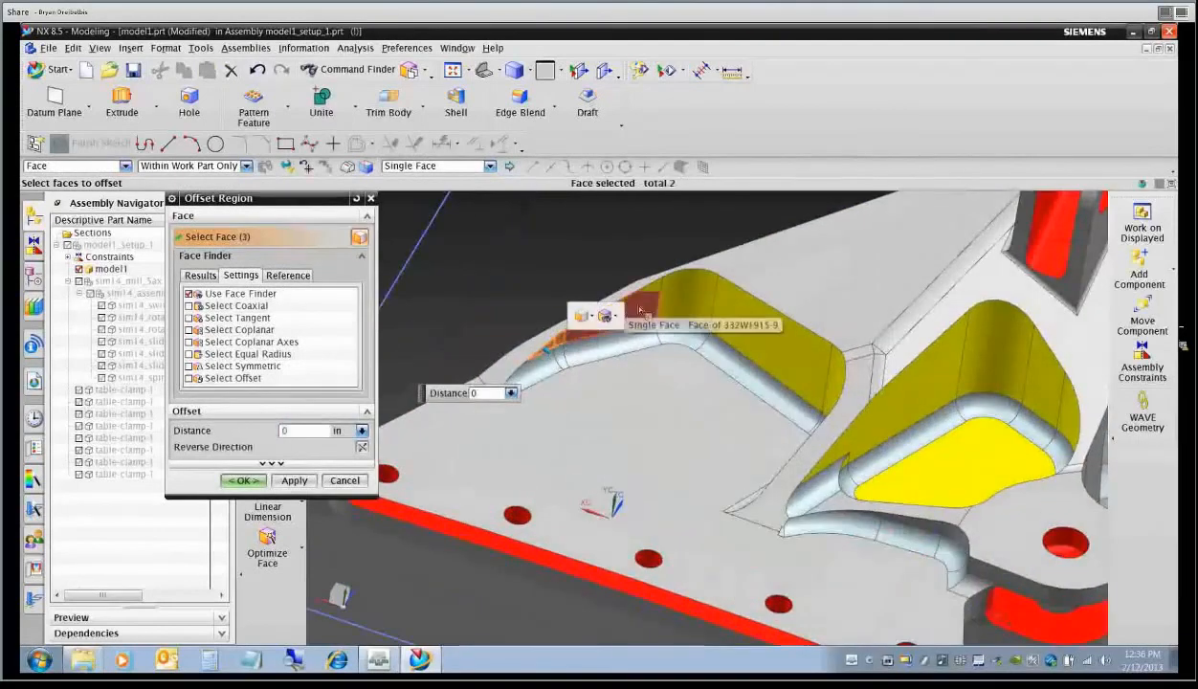
scroll(732, 315, down, 4)
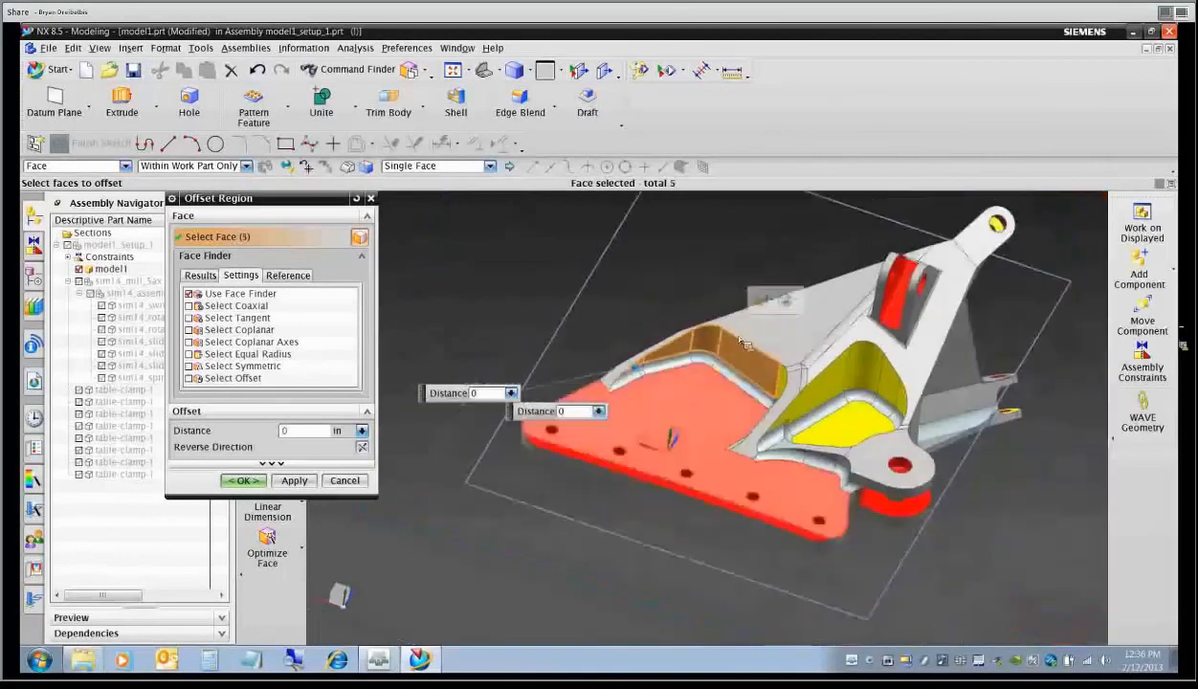
middle_drag(731, 320, 818, 364)
scroll(830, 375, up, 4)
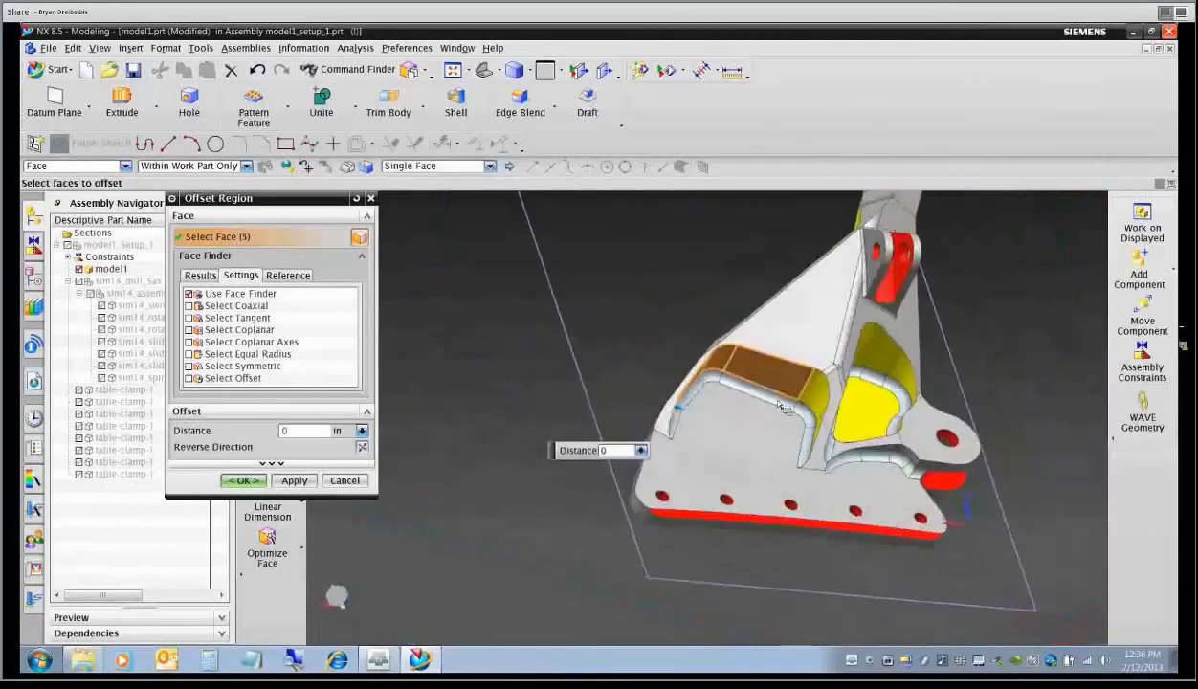
click(829, 384)
middle_drag(793, 451, 745, 462)
click(801, 468)
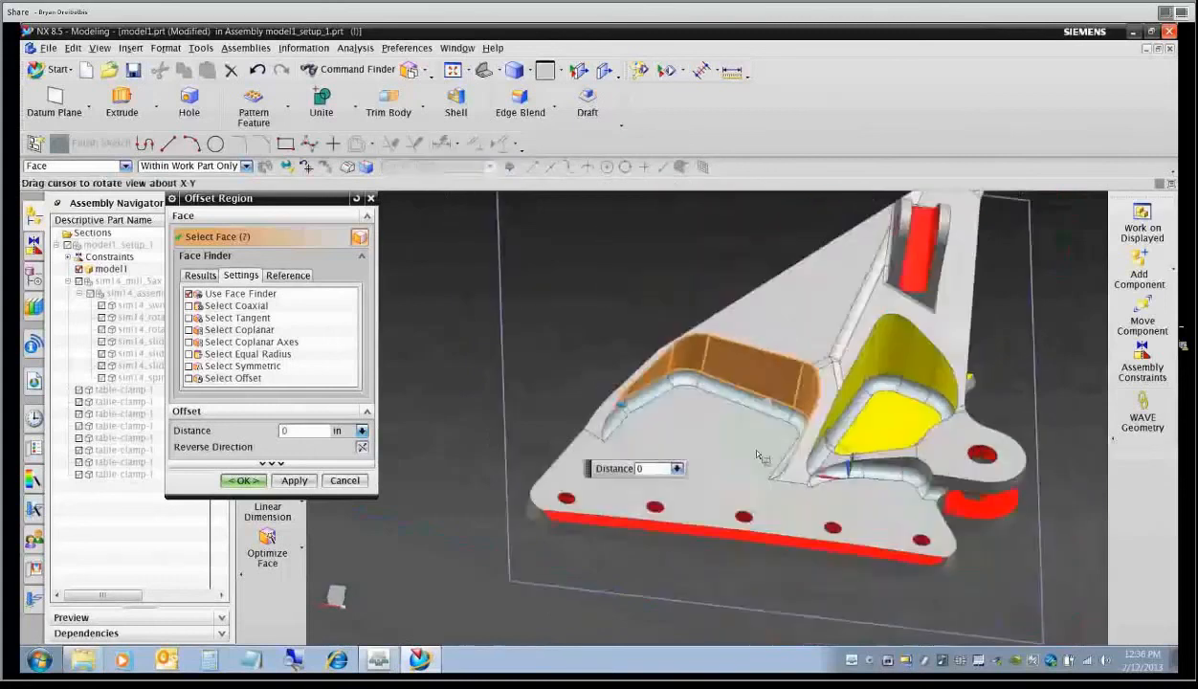
scroll(741, 459, up, 2)
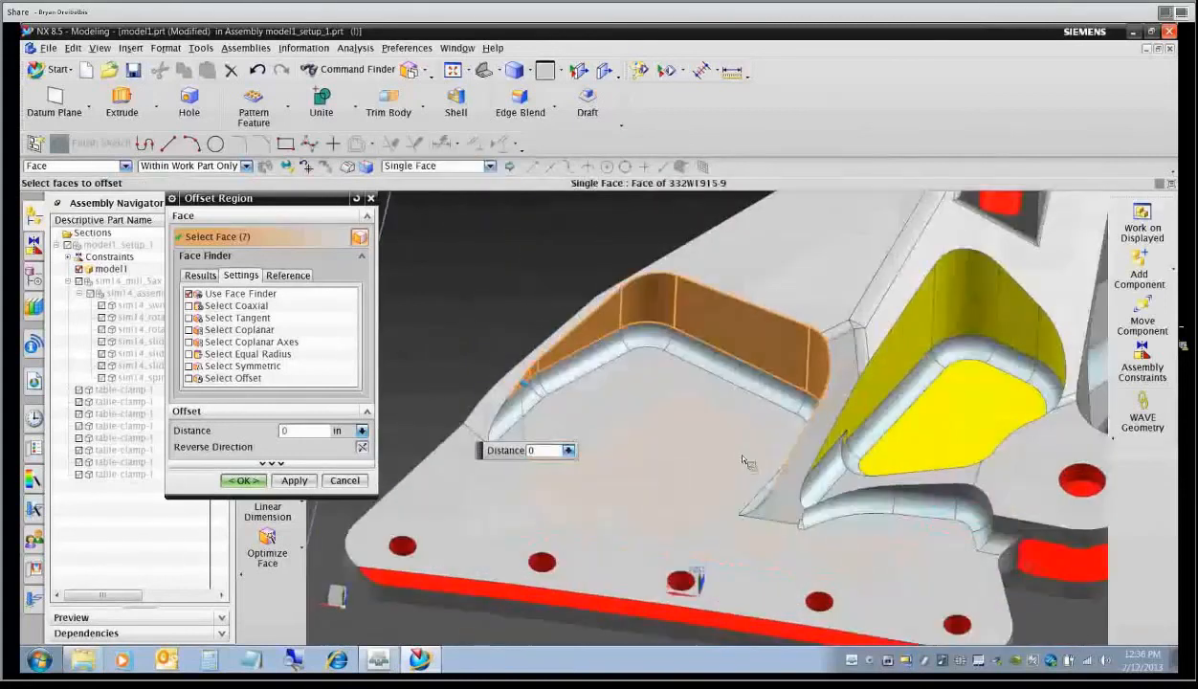
drag(319, 432, 281, 431)
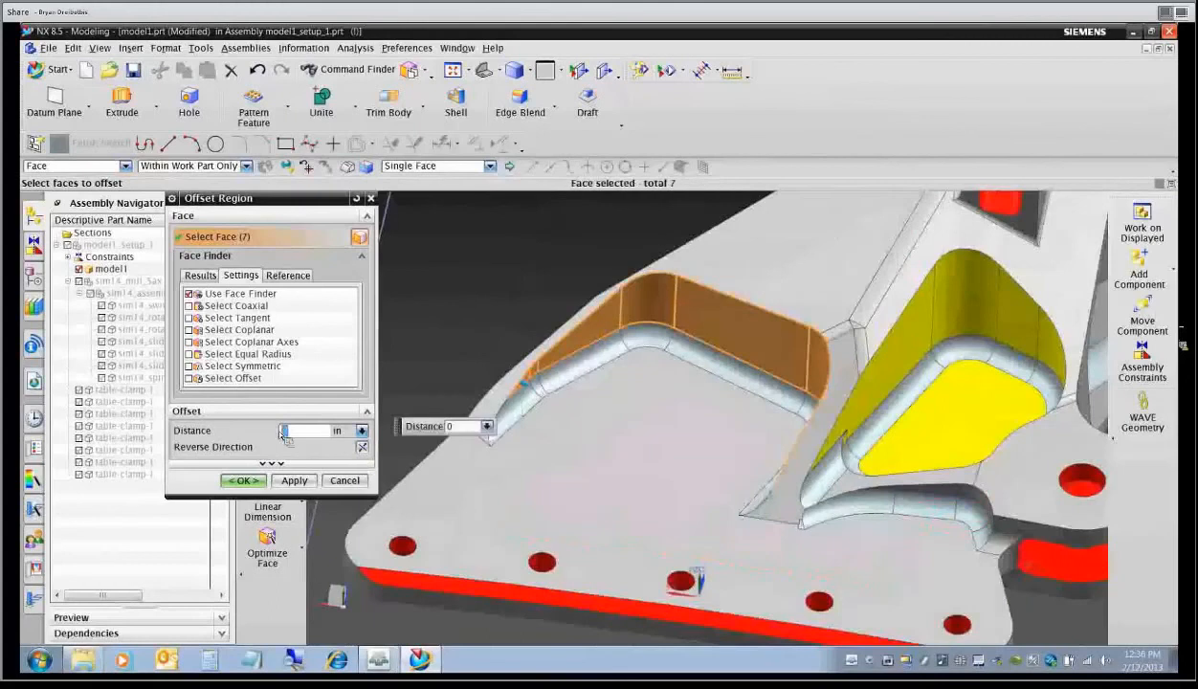
text(.125)
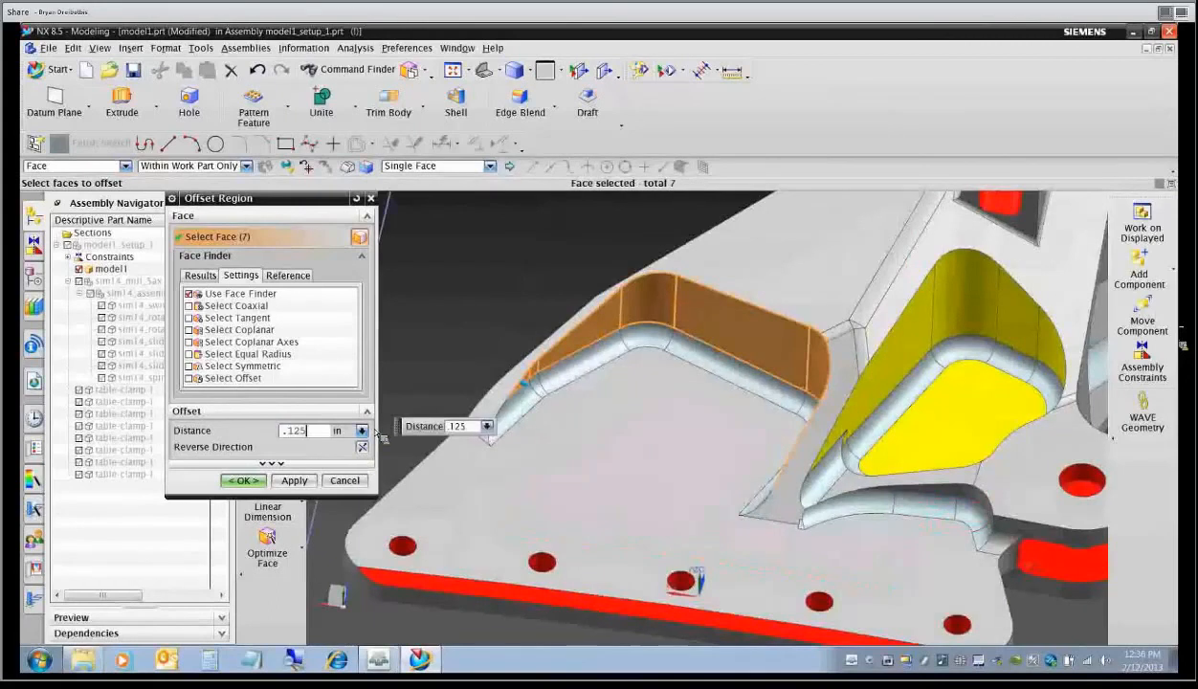
click(361, 448)
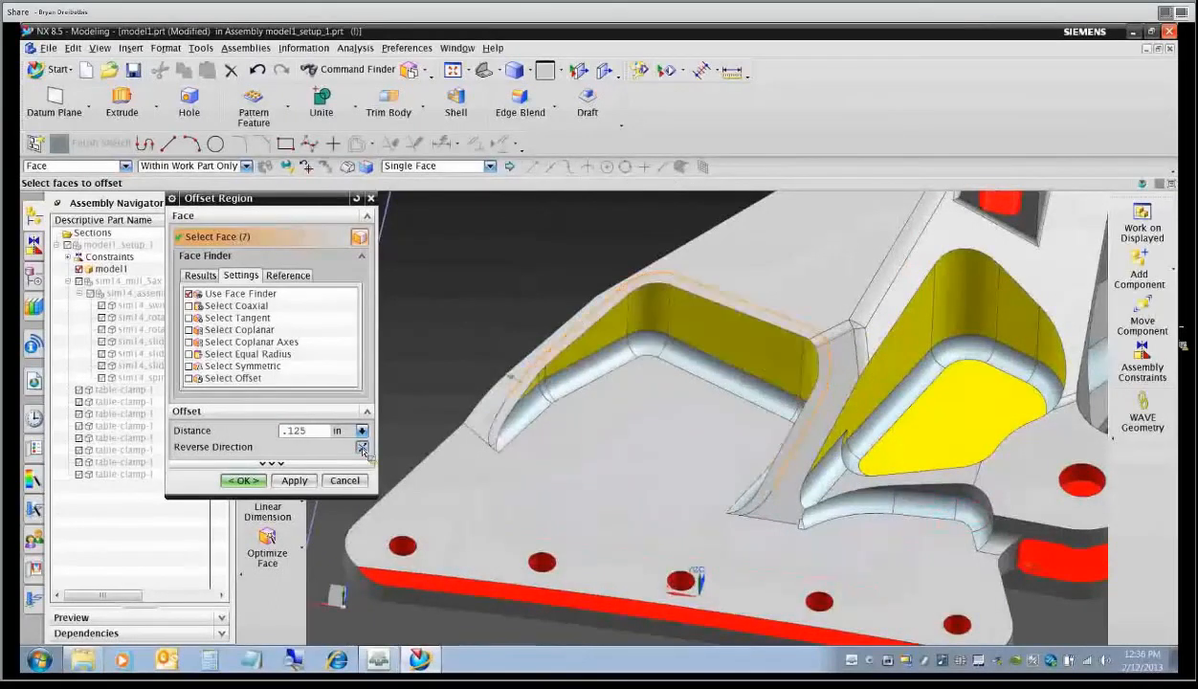
click(362, 447)
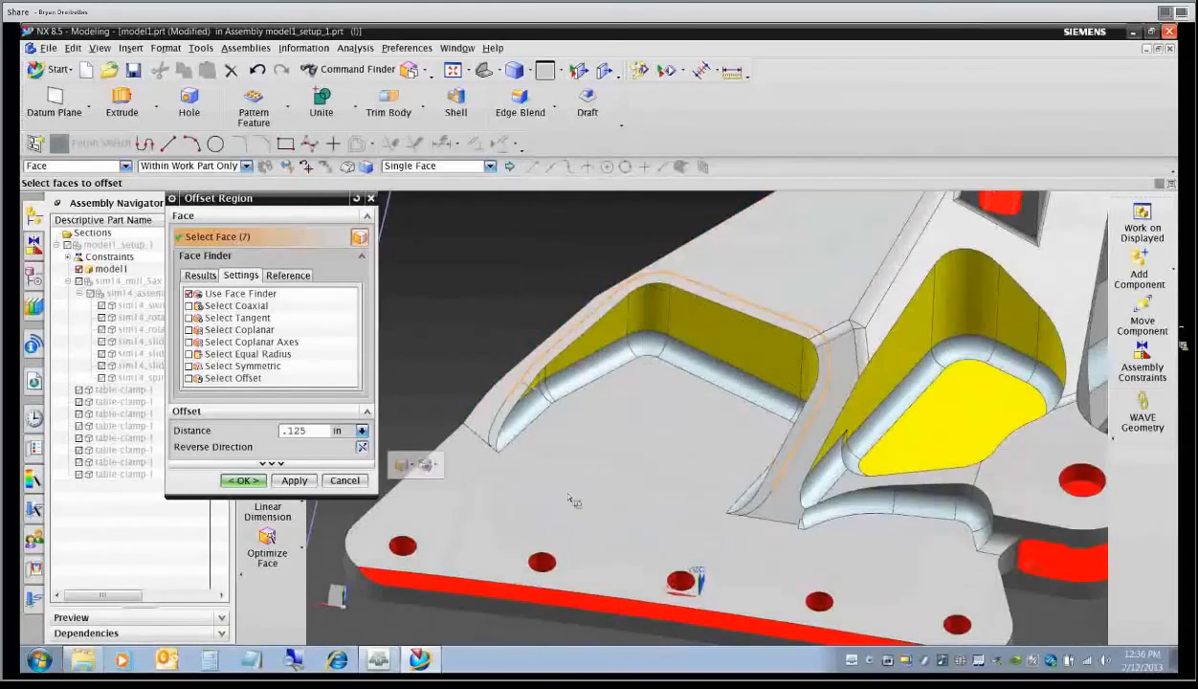
middle_drag(626, 479, 665, 423)
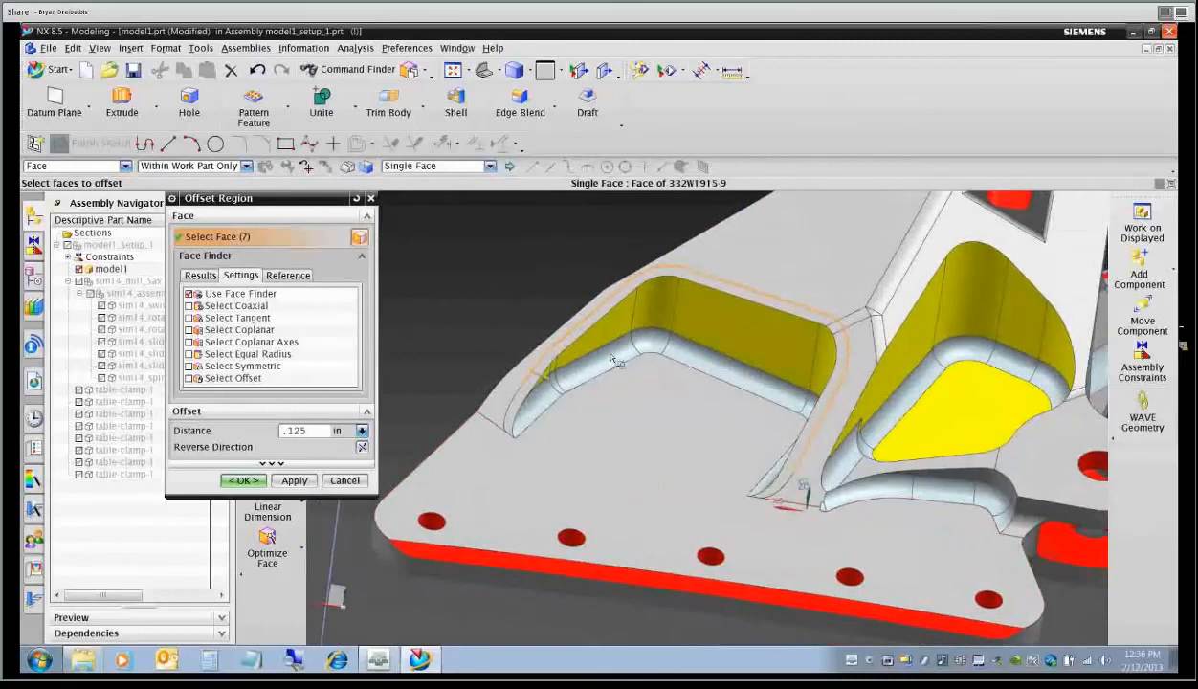
click(242, 482)
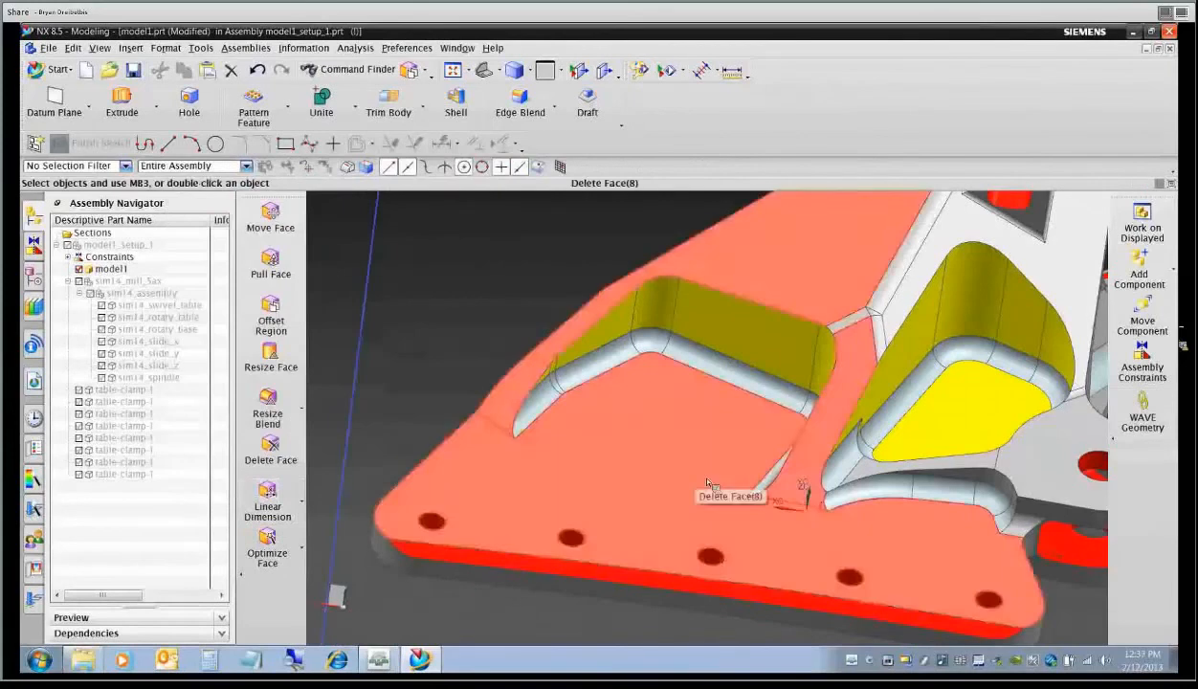
Suppress the four Resize Blend features (4) to (7) in the part's model history.
click(34, 277)
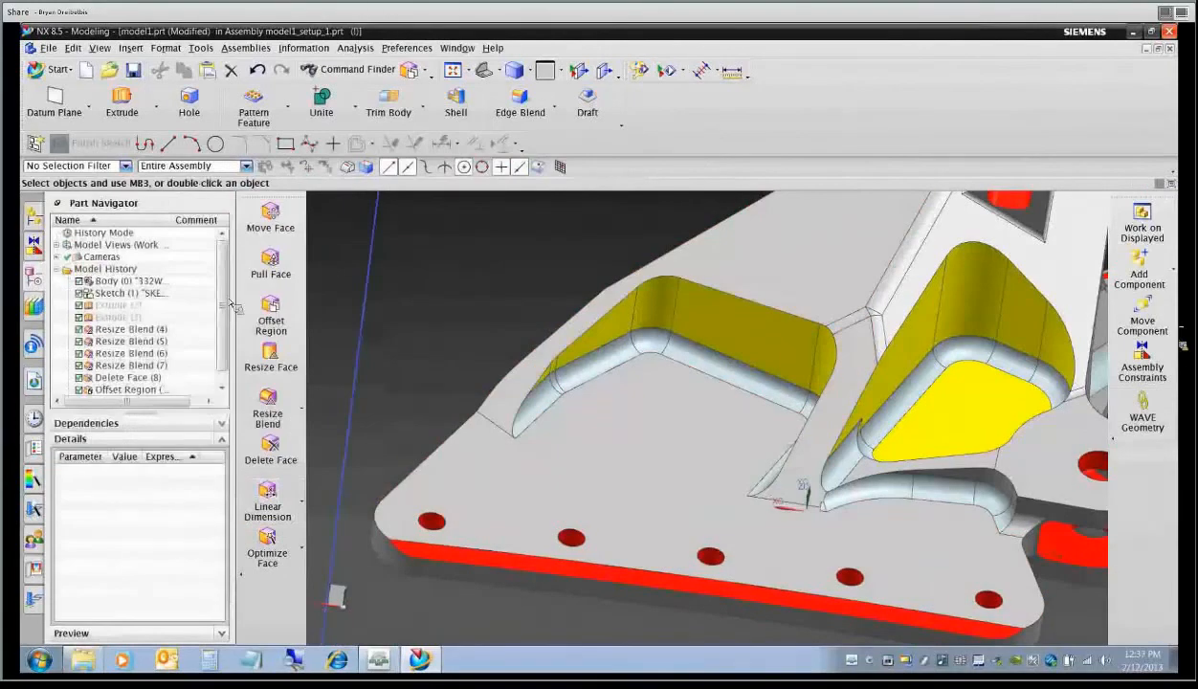
scroll(224, 315, down, 1)
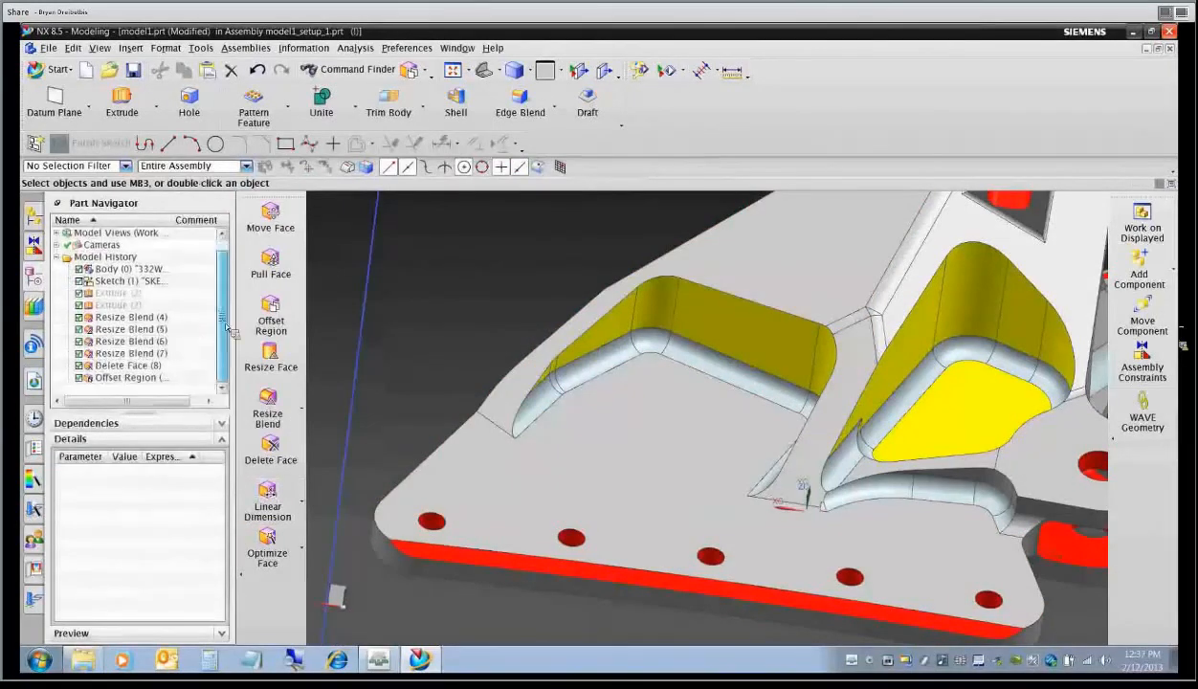
click(79, 317)
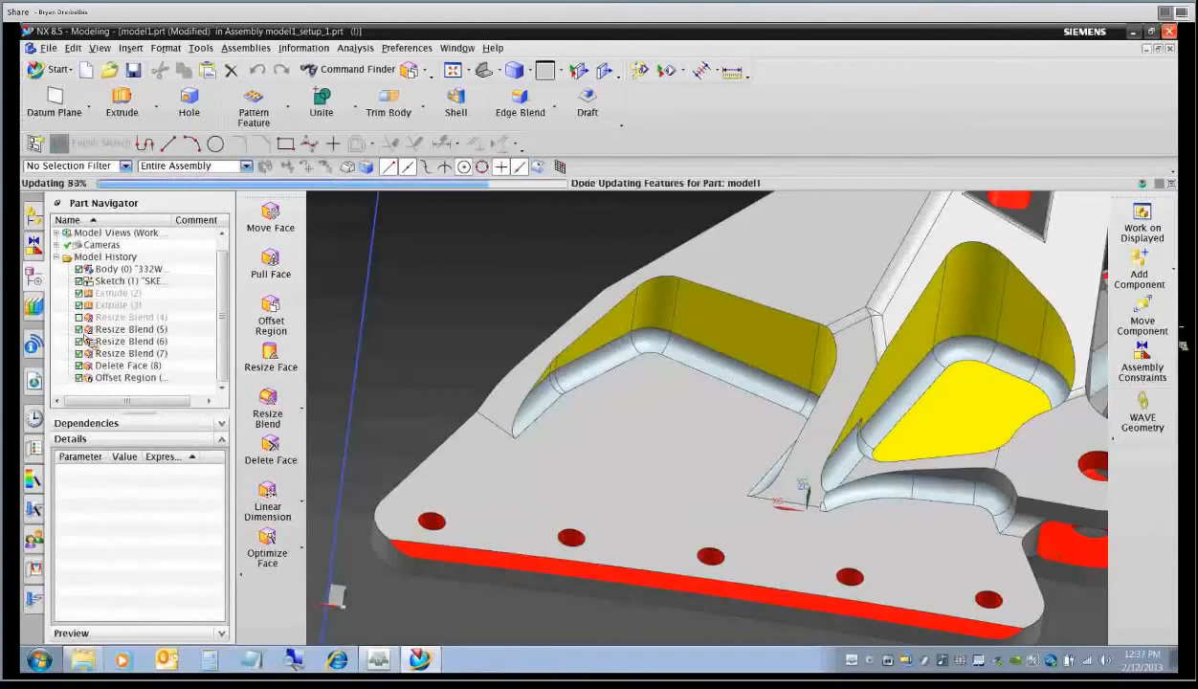
click(79, 329)
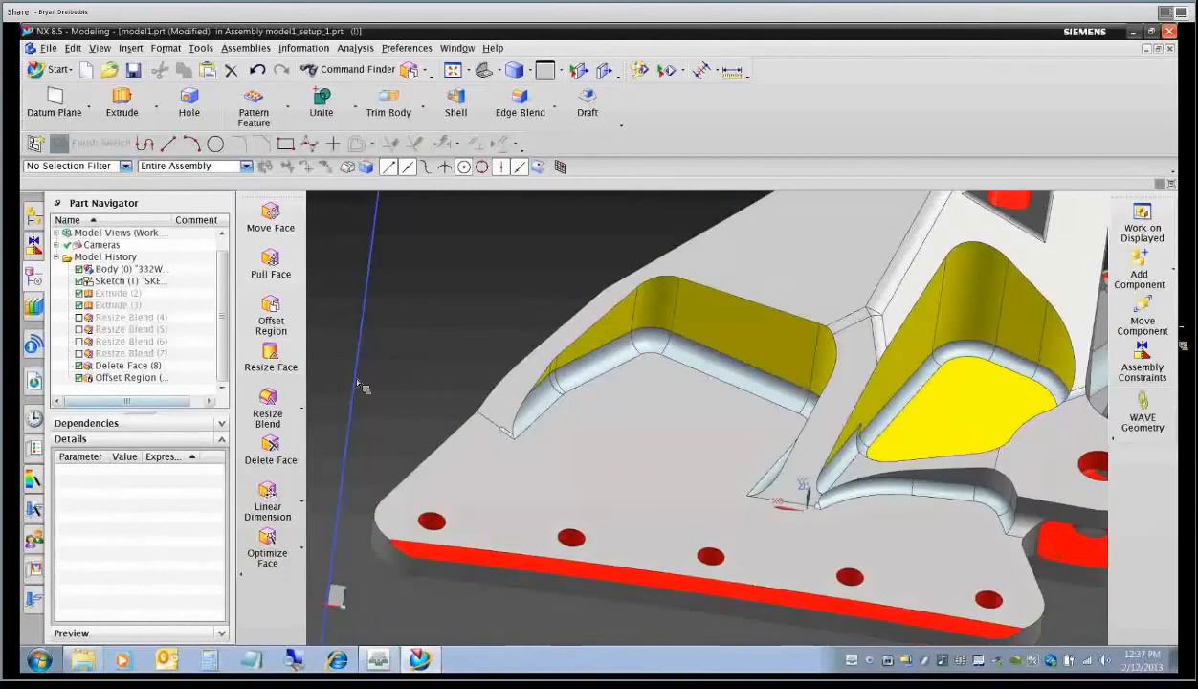
Unsuppress the four Resize Blend features, working back from (7) to (4).
click(105, 353)
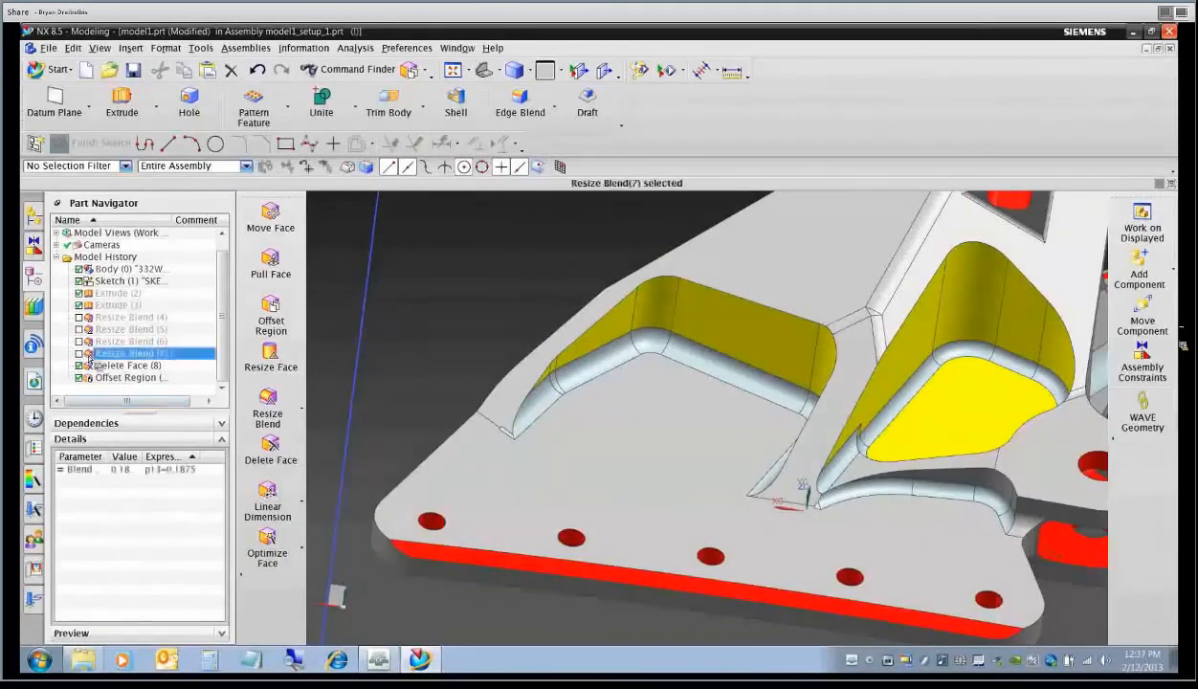
click(80, 353)
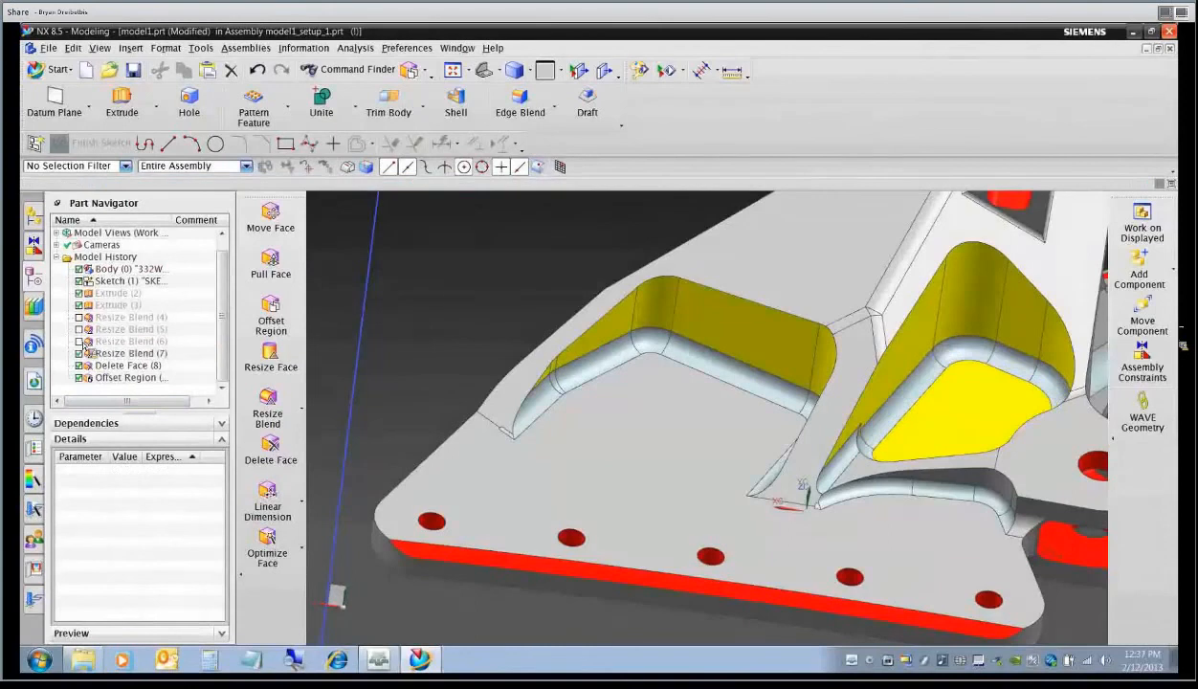
click(79, 342)
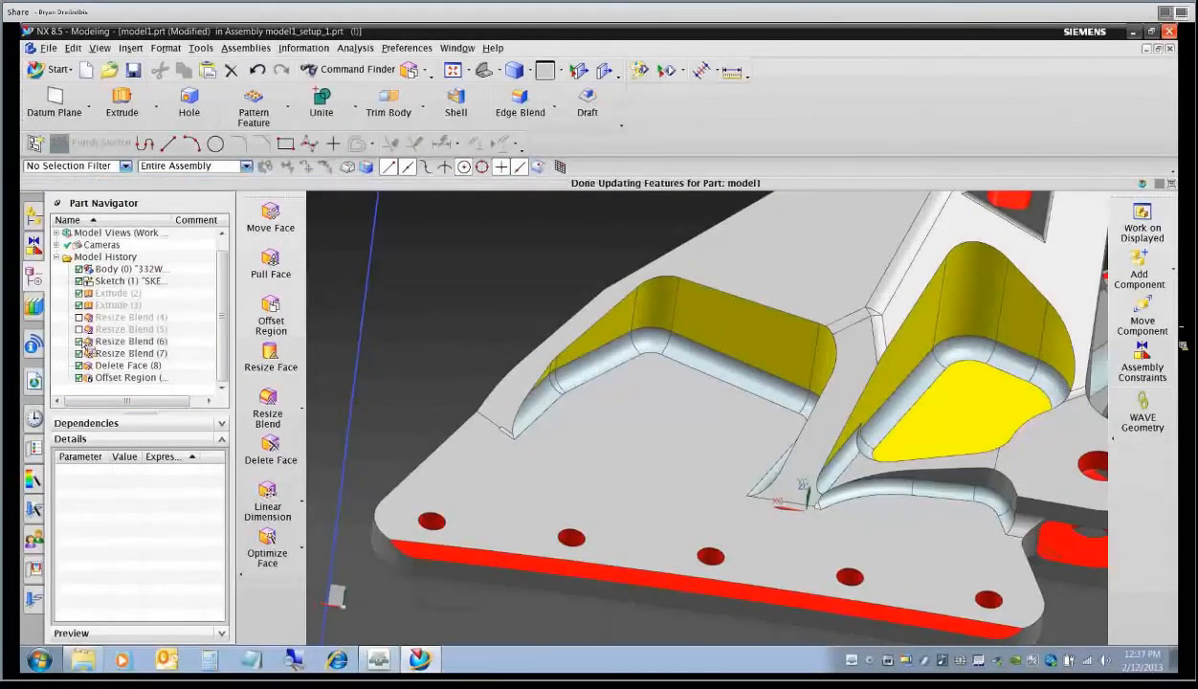
click(79, 329)
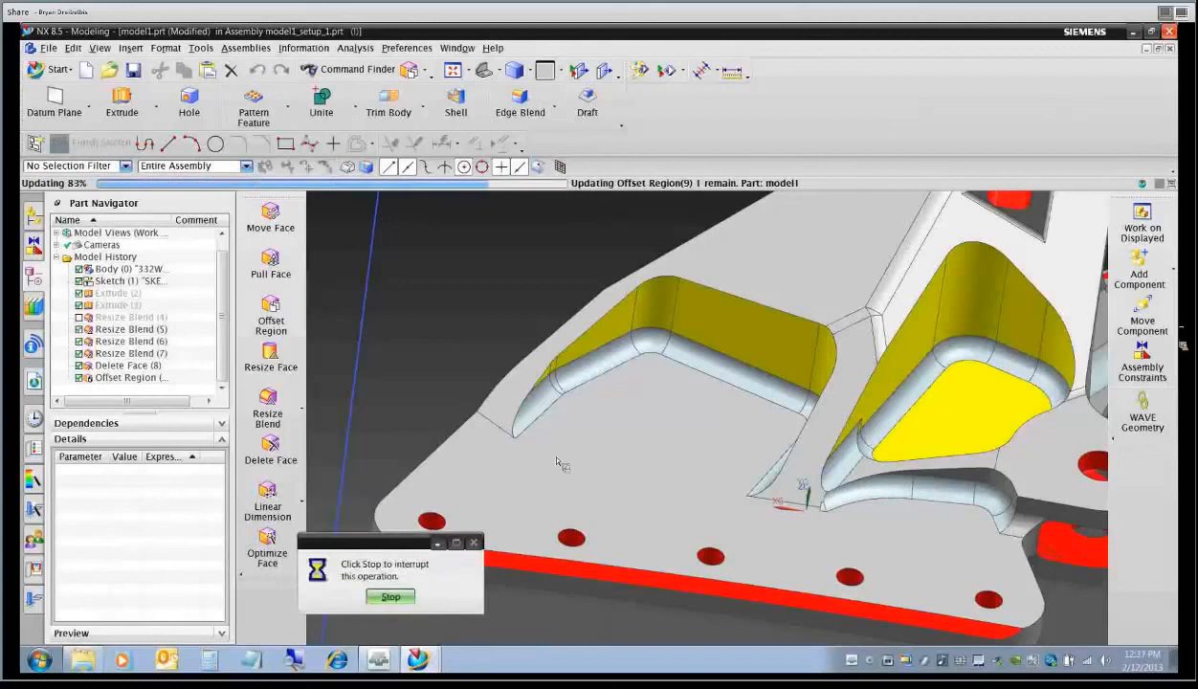
click(79, 316)
Open the pocket walls' Offset Region feature from the model history for editing.
double_click(139, 378)
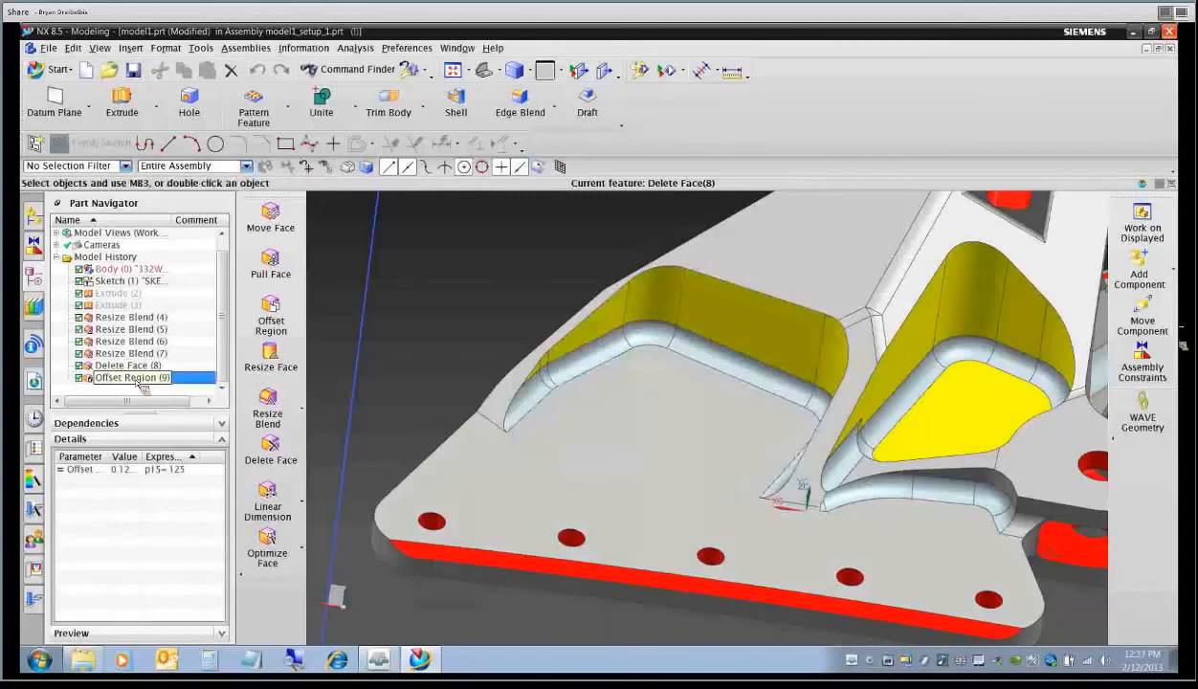
middle_drag(593, 430, 676, 428)
middle_drag(675, 427, 677, 466)
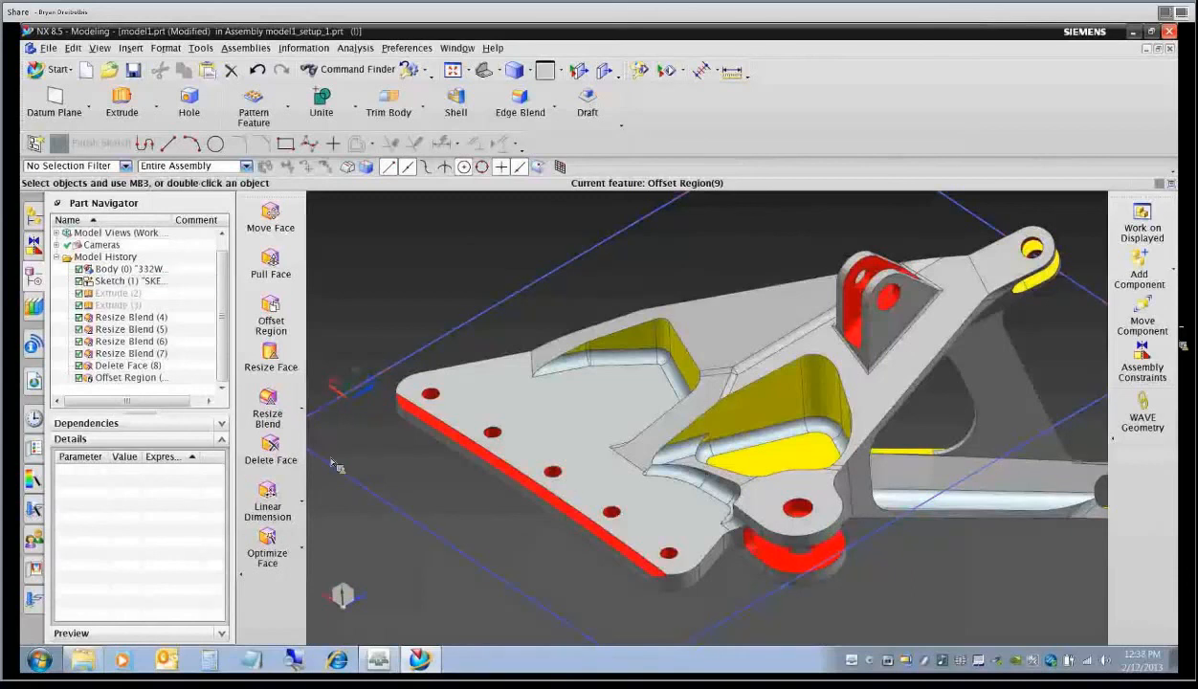
Try to delete the face of the base flange's corner hole with Delete Partial Blend on, and leave the command.
click(270, 446)
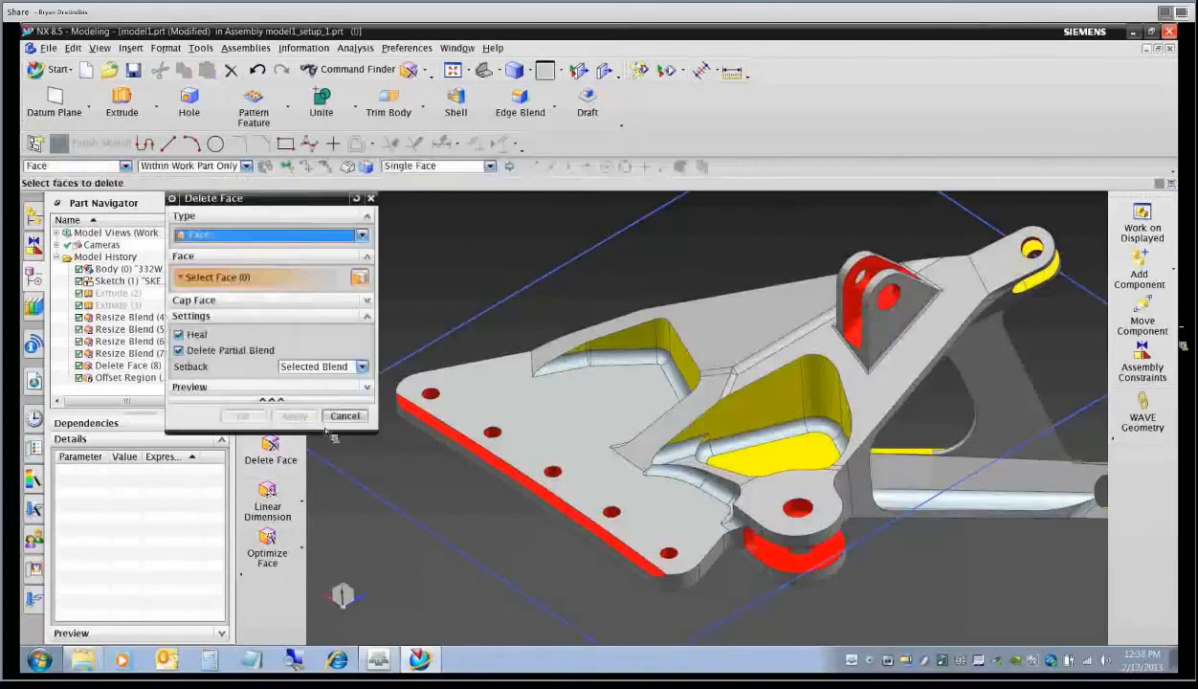
scroll(428, 395, up, 3)
click(432, 400)
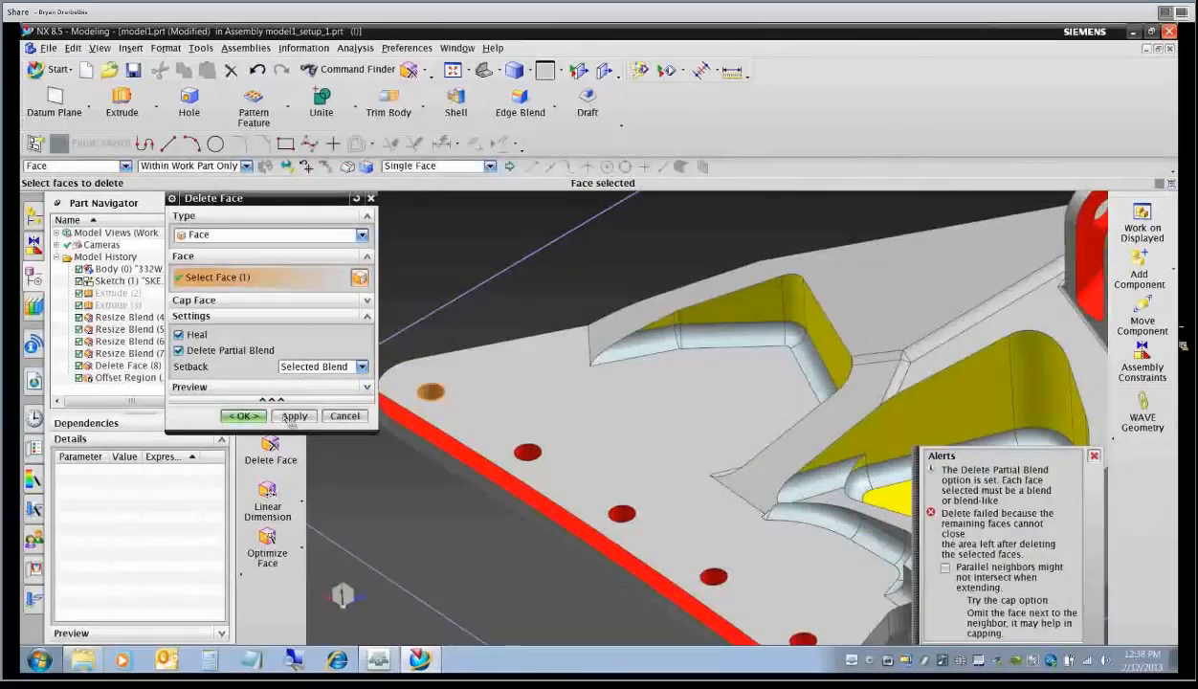
click(344, 415)
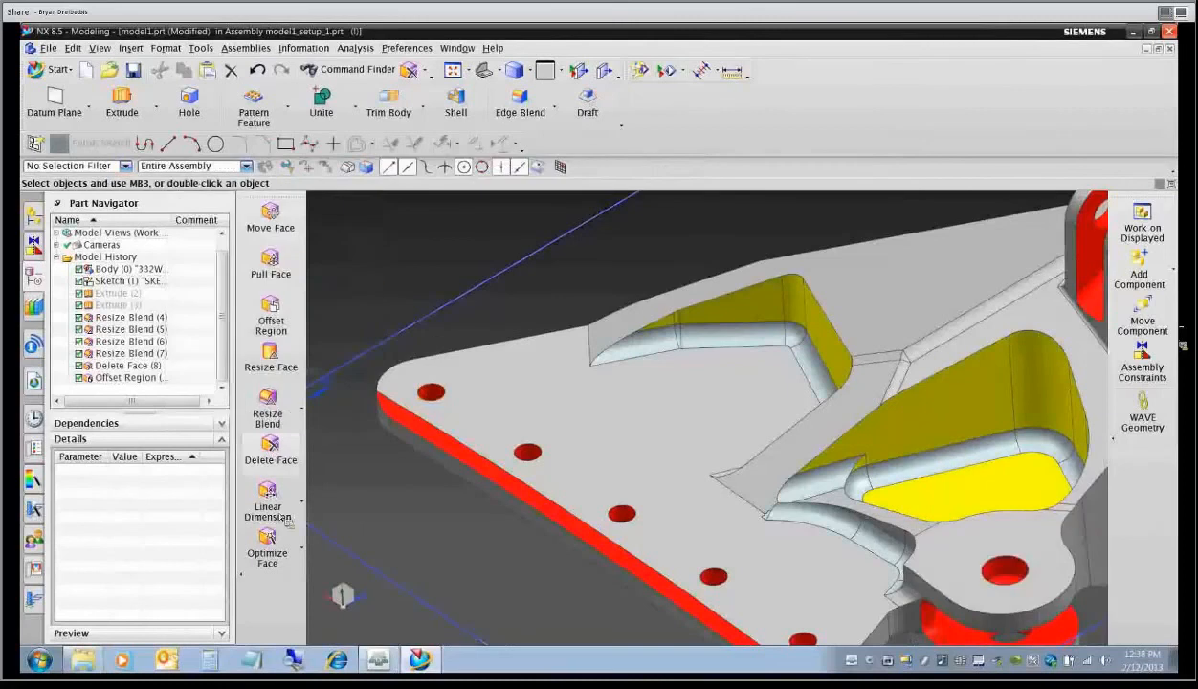
Delete the faces of the five holes along the base flange's edge, with Delete Partial Blend off.
click(269, 449)
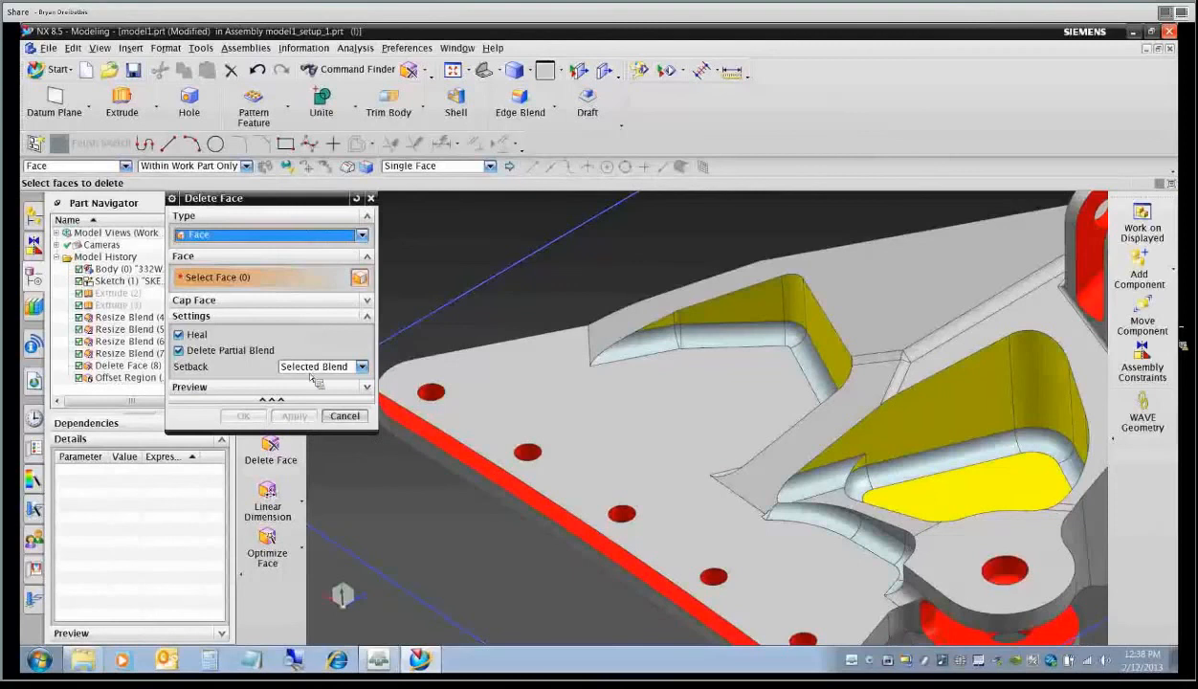
click(179, 350)
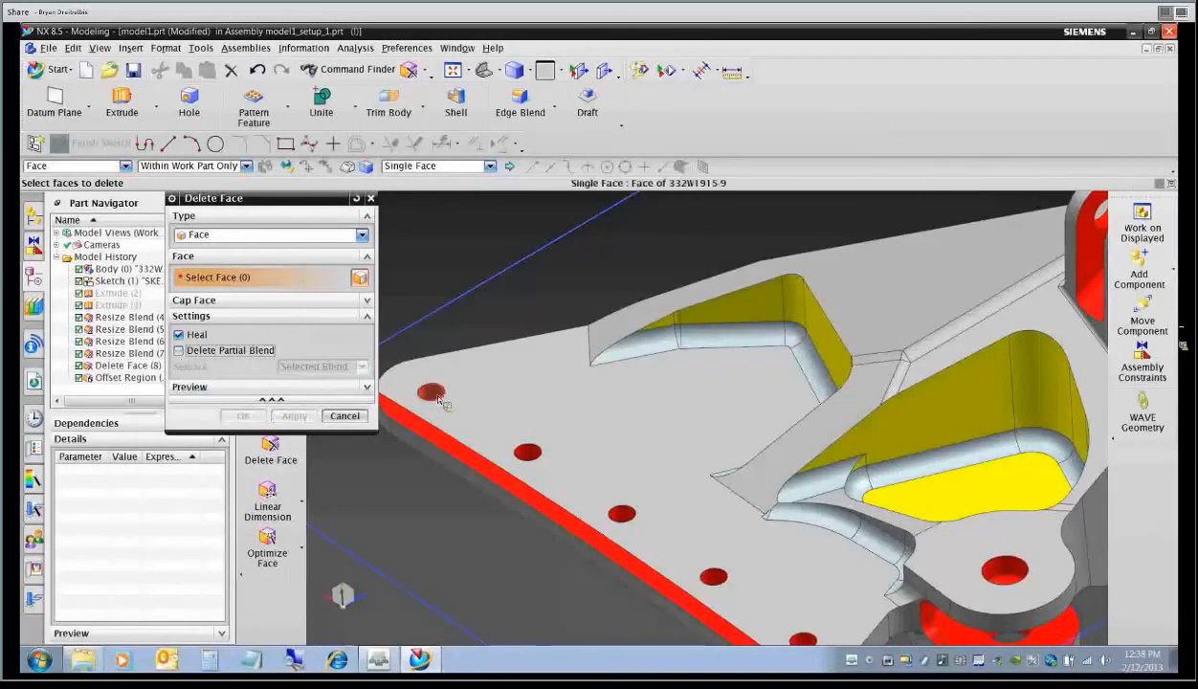
click(436, 395)
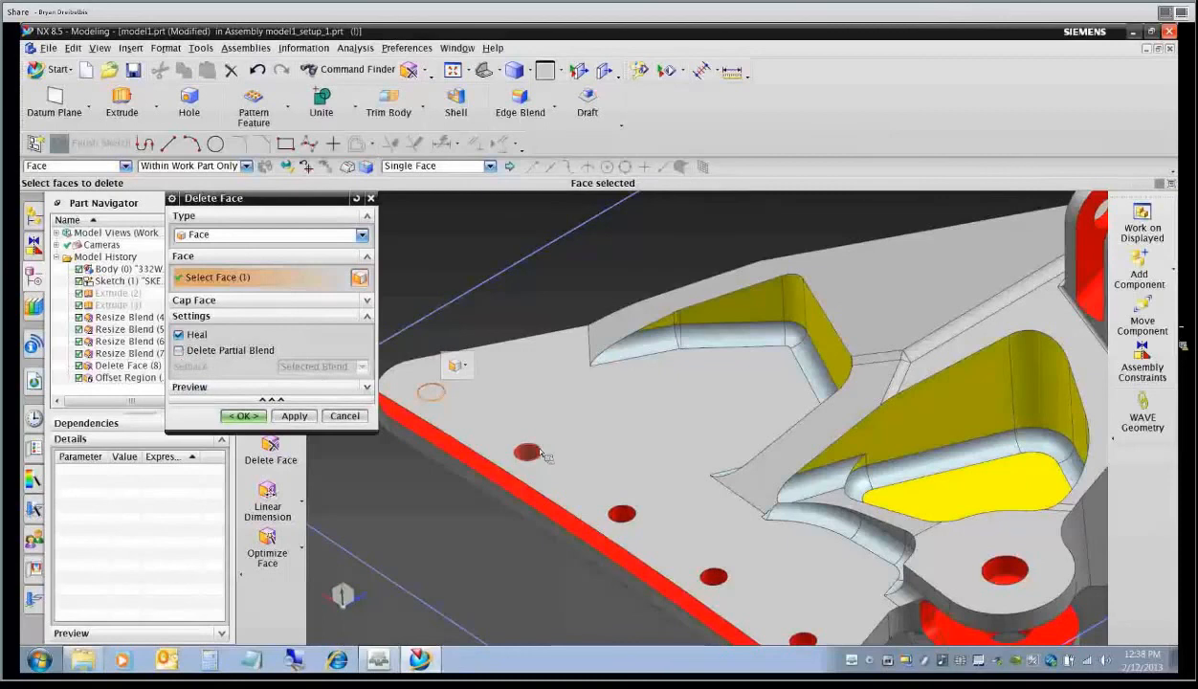
click(531, 450)
click(620, 511)
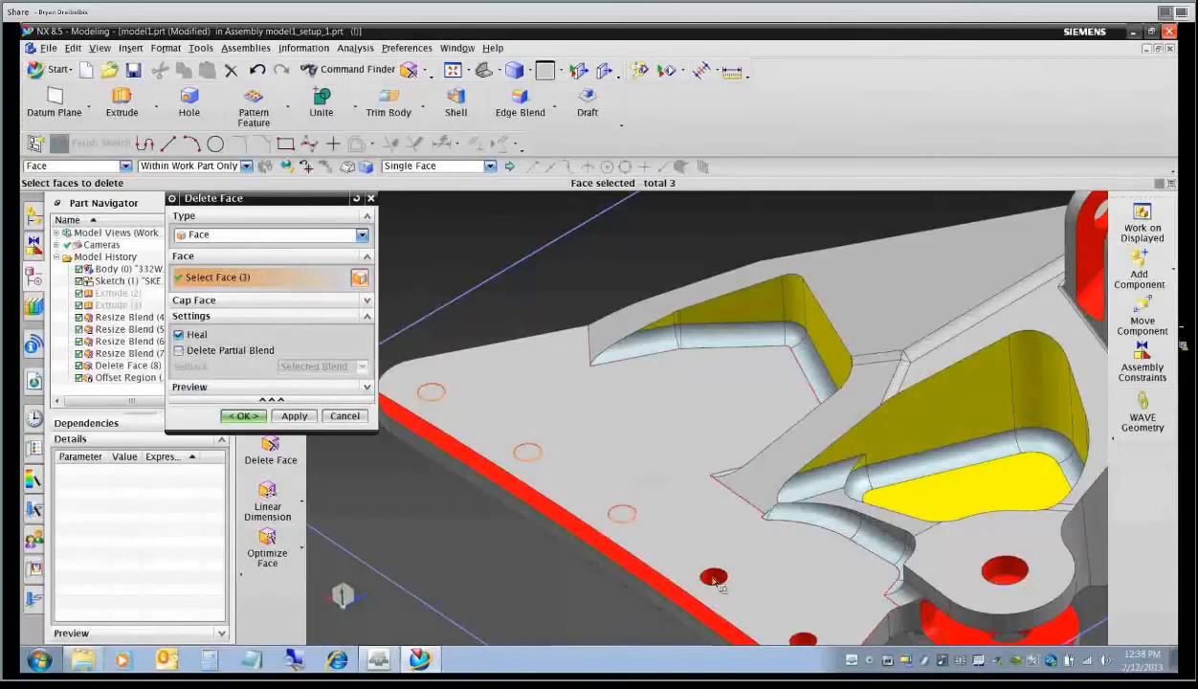
click(714, 578)
middle_drag(725, 543, 624, 460)
scroll(624, 460, up, 2)
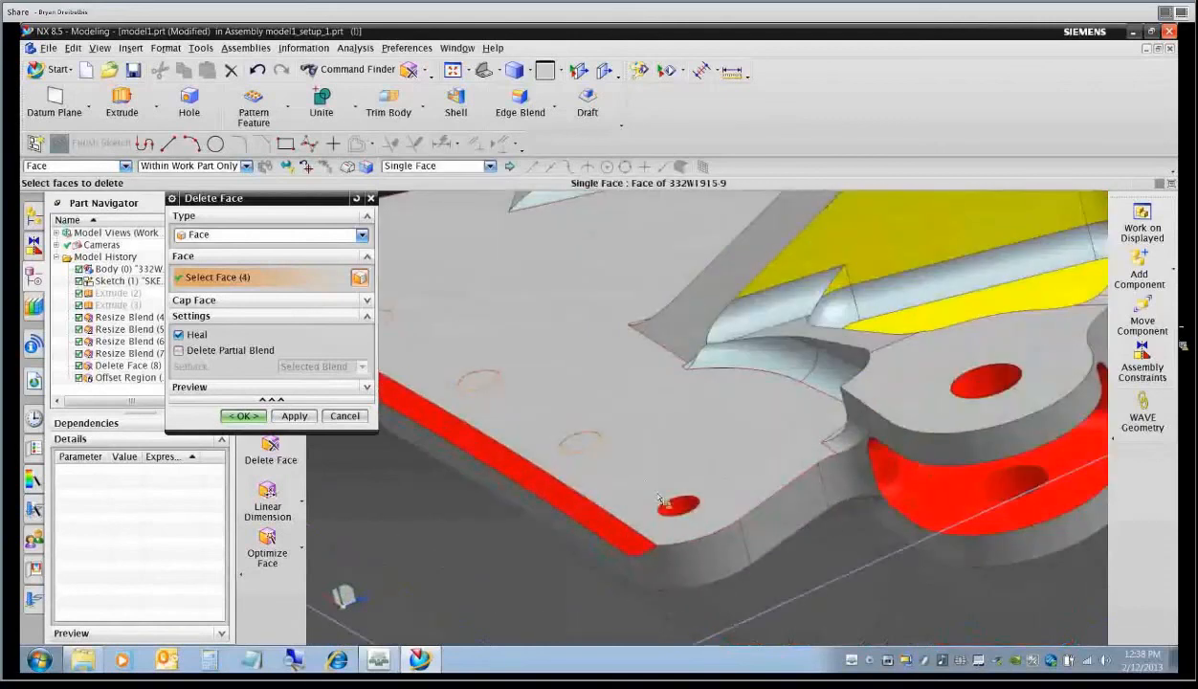
click(673, 502)
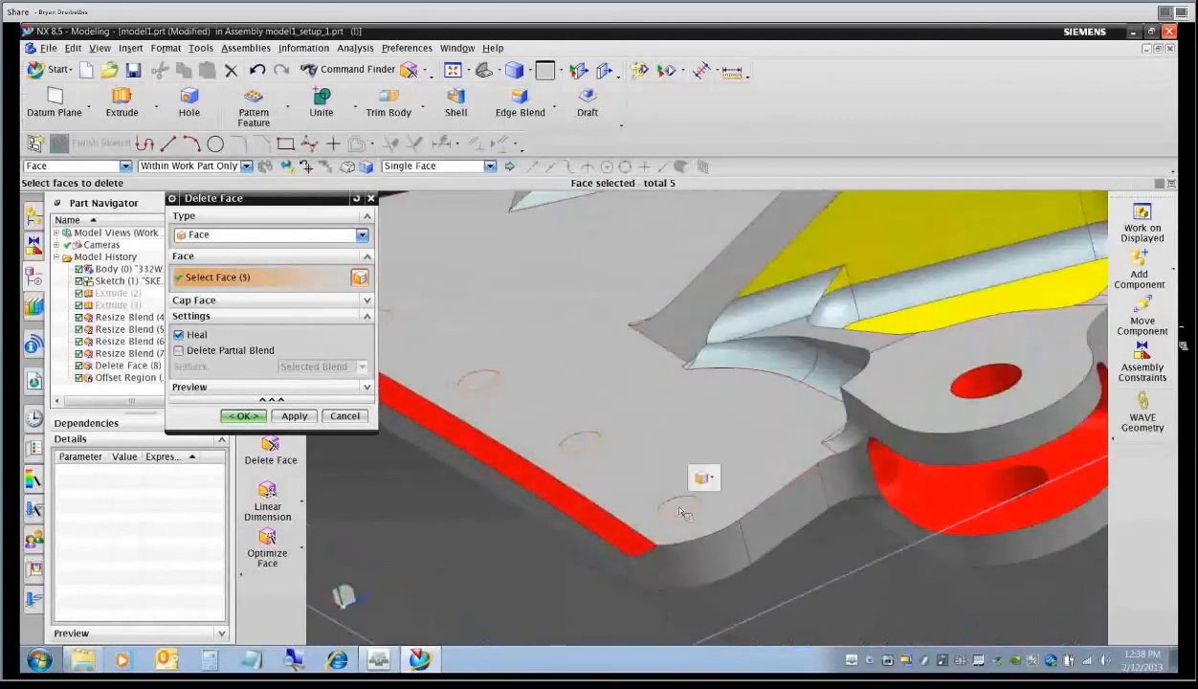
click(245, 416)
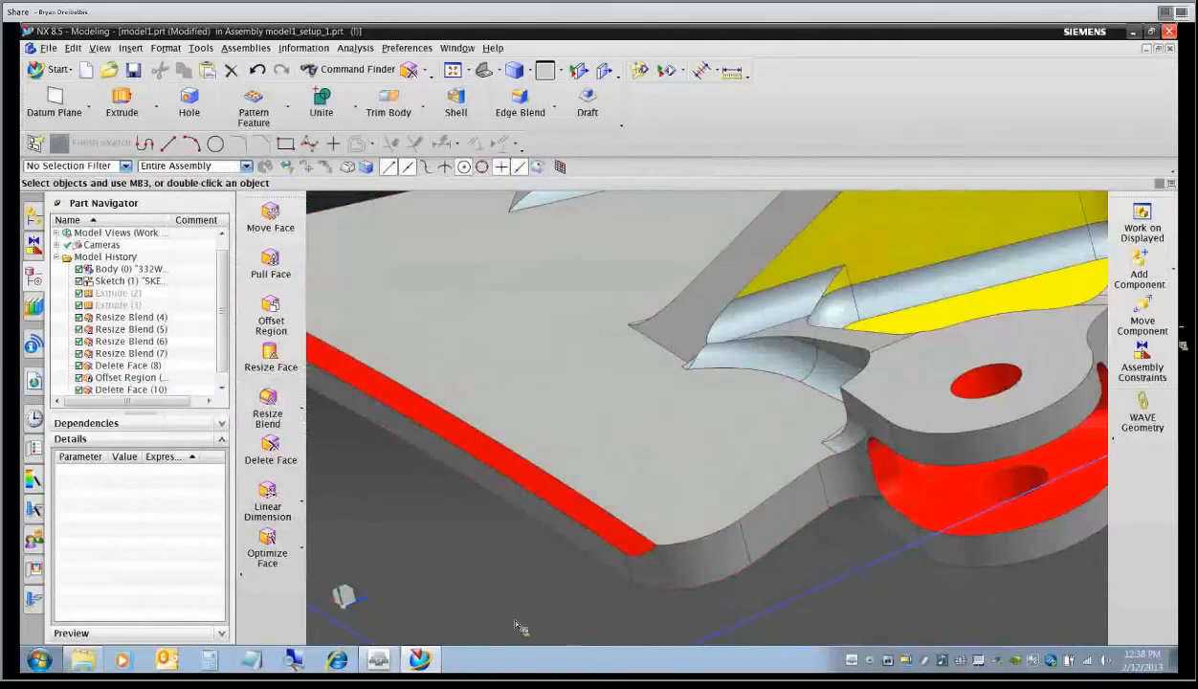
middle_drag(574, 516, 670, 424)
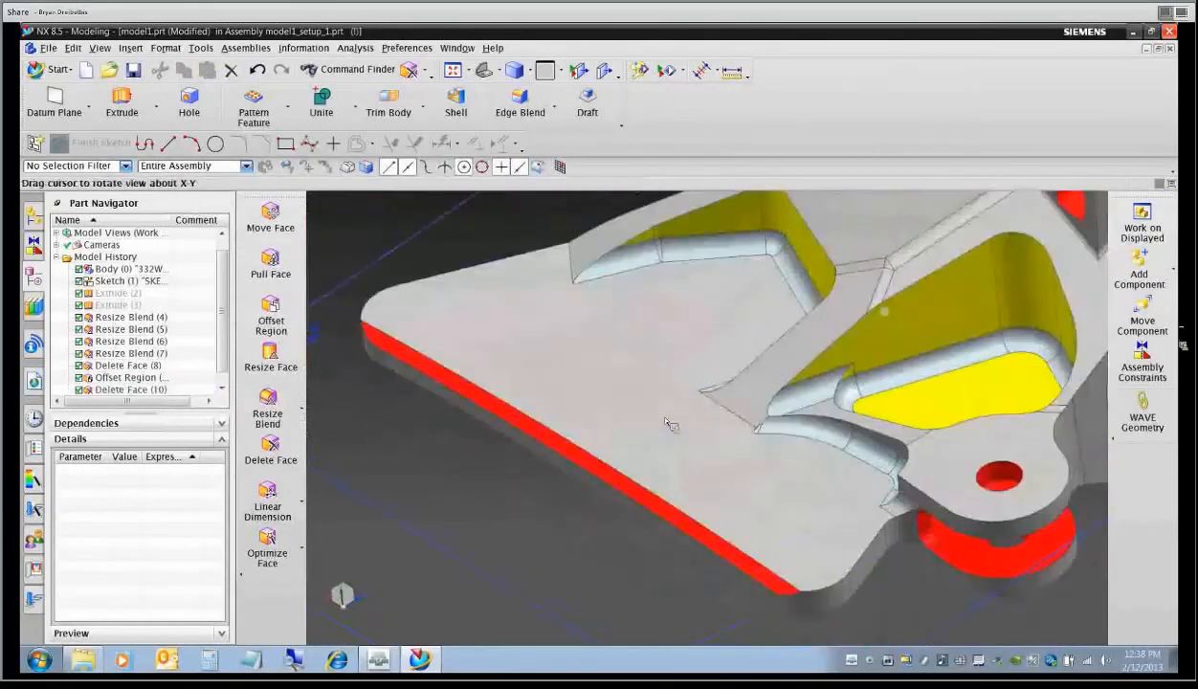
scroll(599, 517, down, 1)
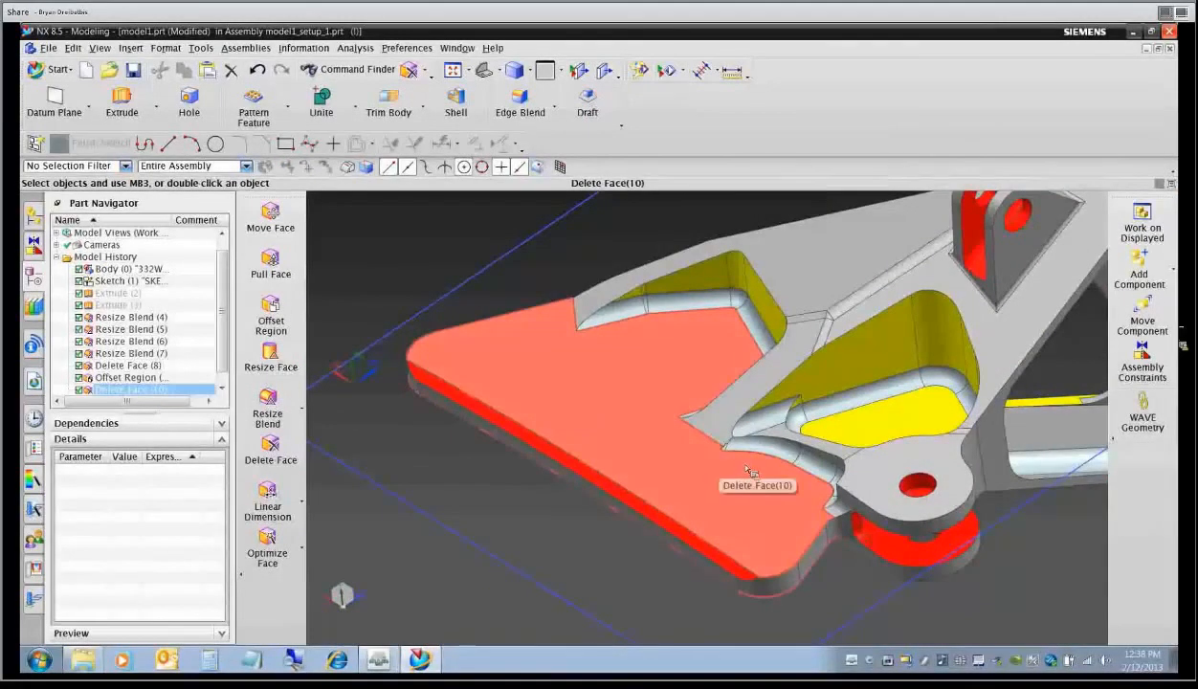
key(Escape)
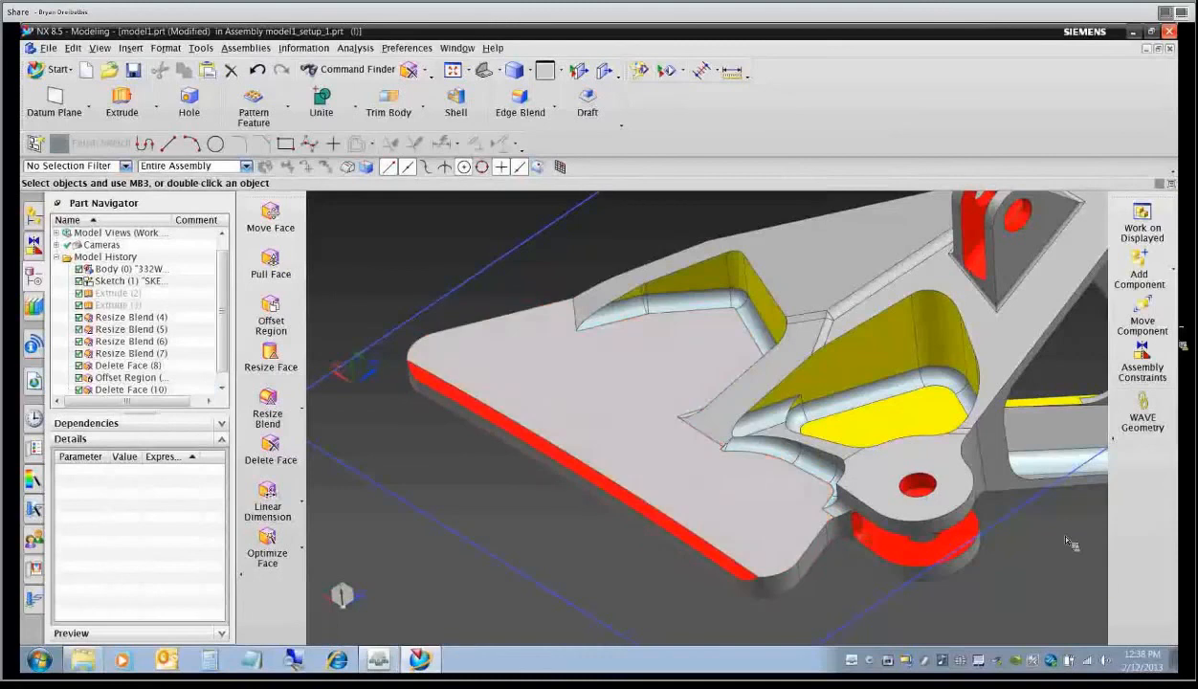
Start another Delete Face and select the hole faces in the upper and lower lugs of the clevis beside the flange.
middle_drag(816, 385, 567, 458)
scroll(567, 459, up, 2)
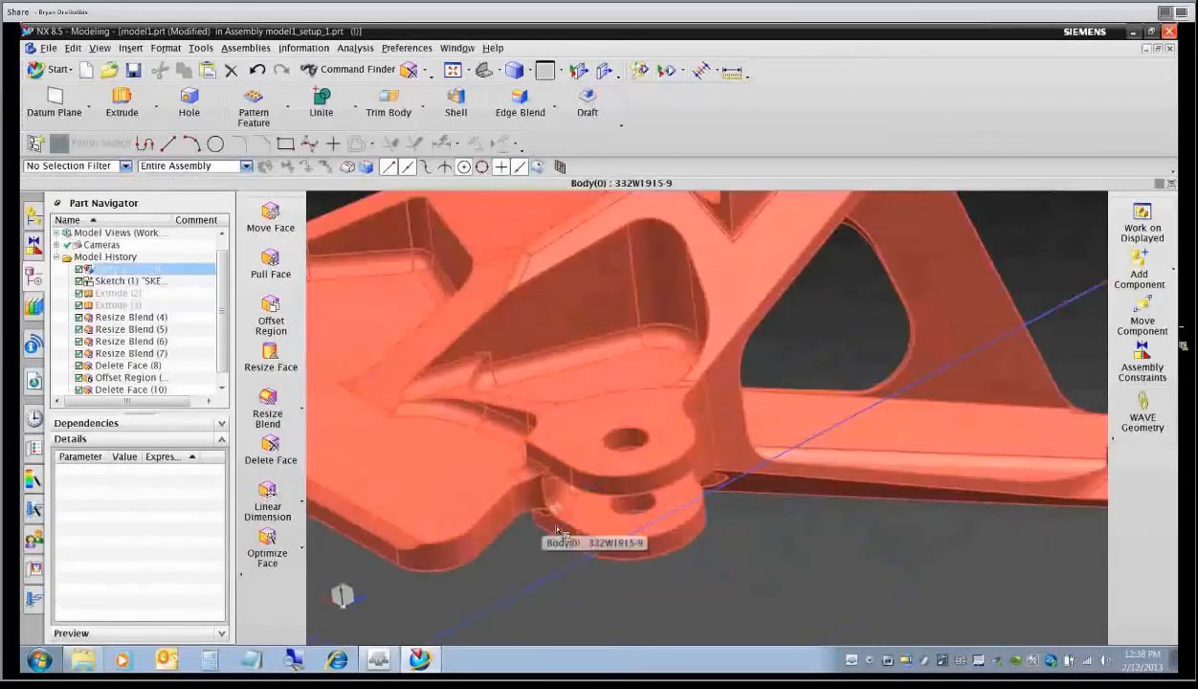
click(271, 450)
scroll(382, 475, up, 2)
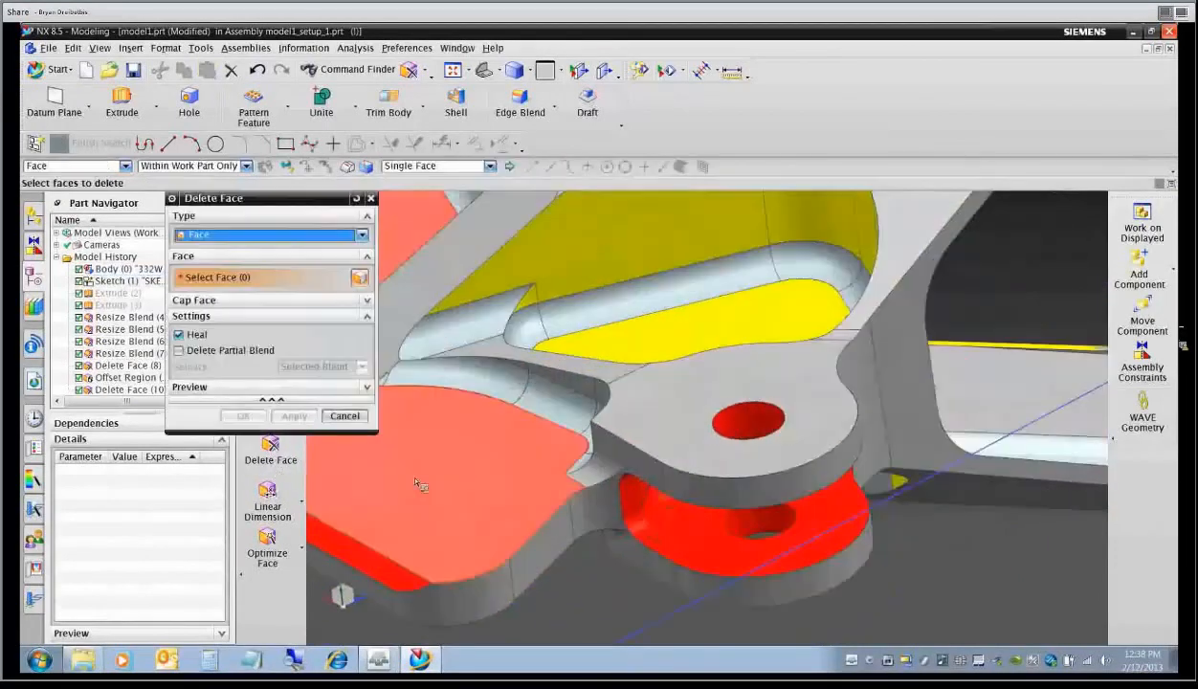
click(754, 422)
click(750, 527)
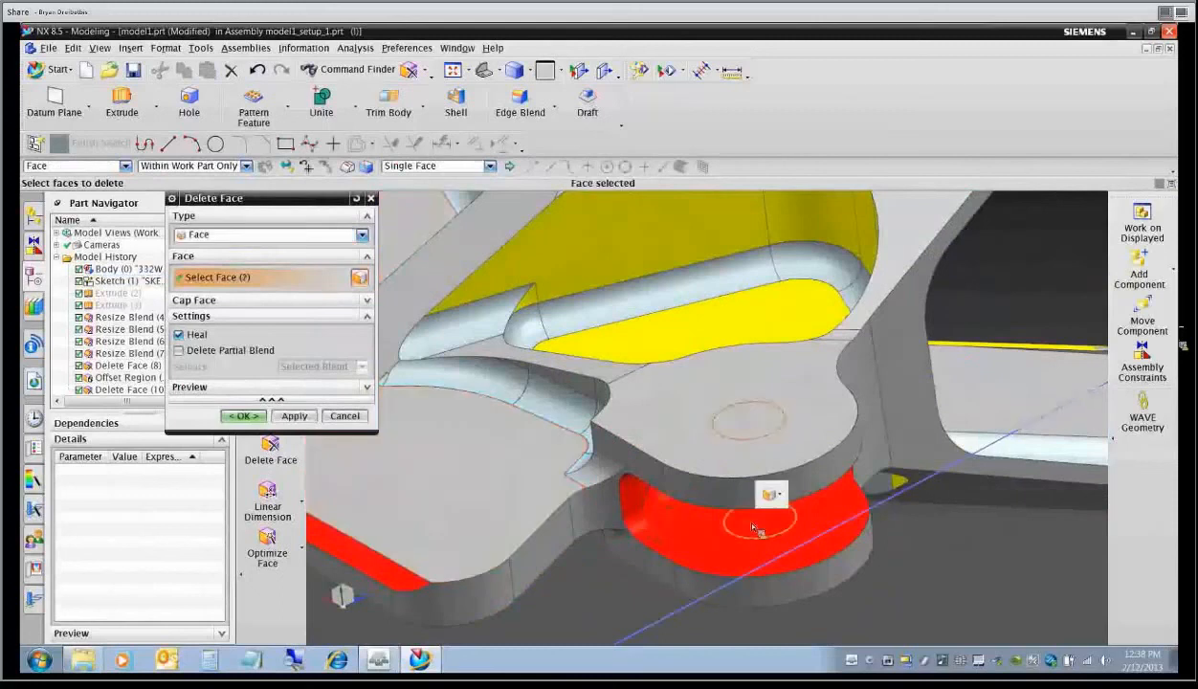
Add the blends inside the clevis slot to the faces to delete, using the Connected Blend Faces rule.
middle_drag(750, 526, 722, 515)
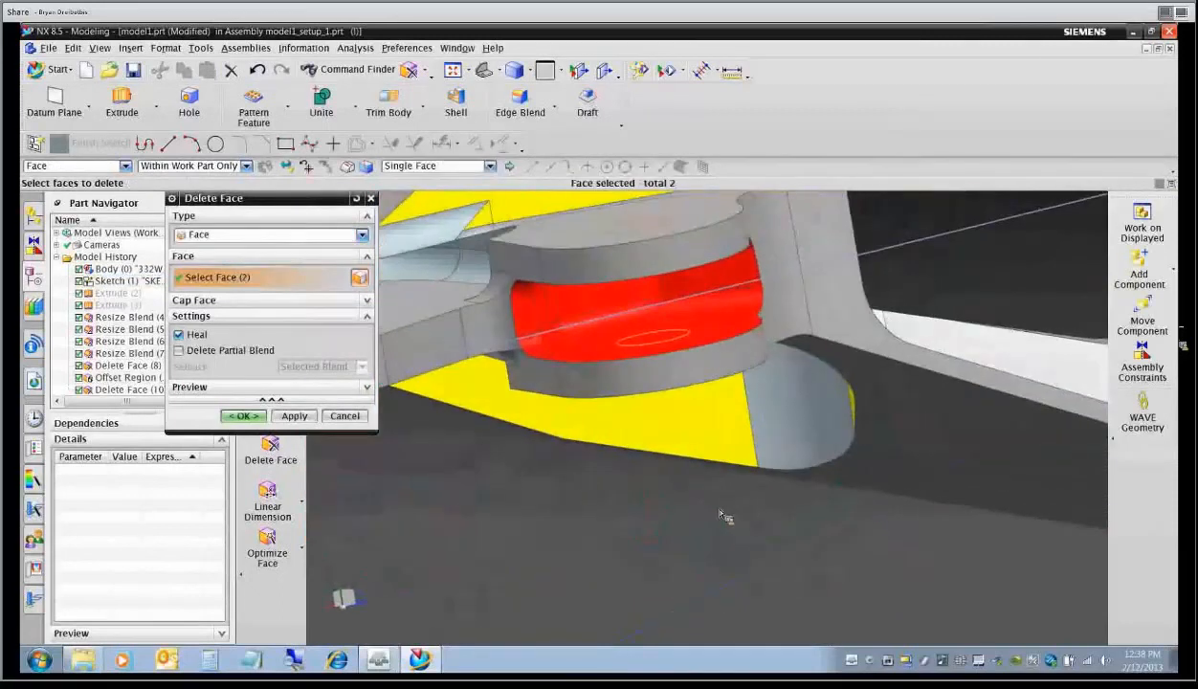
click(534, 351)
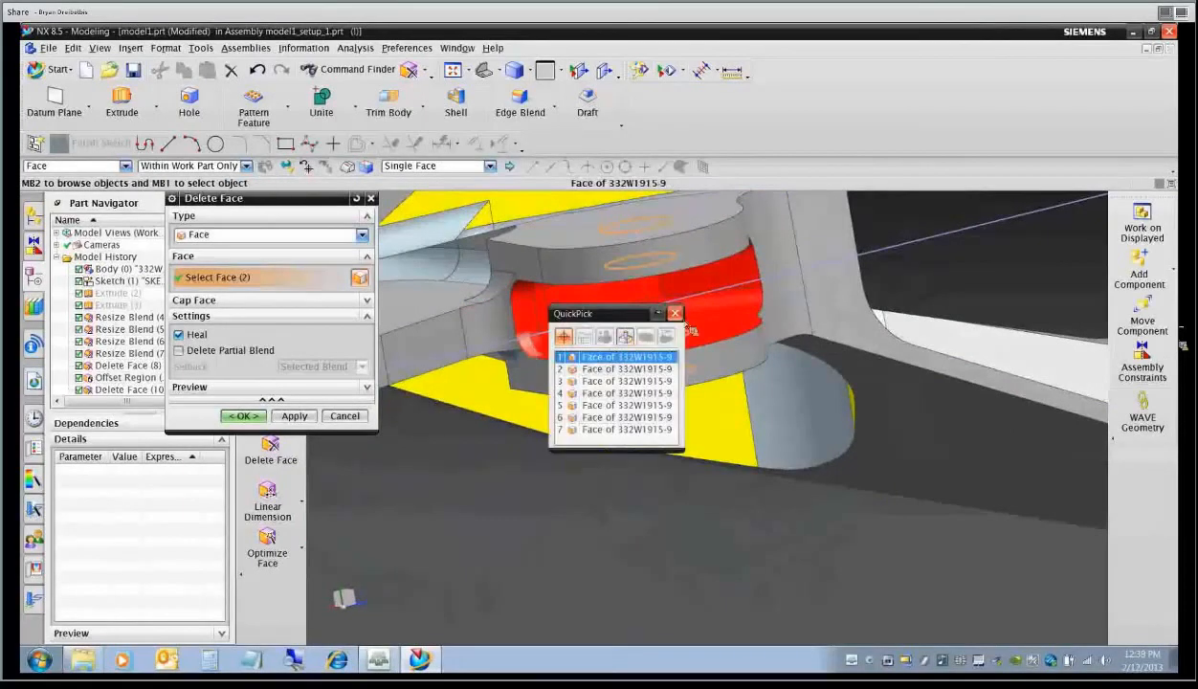
click(674, 313)
click(488, 166)
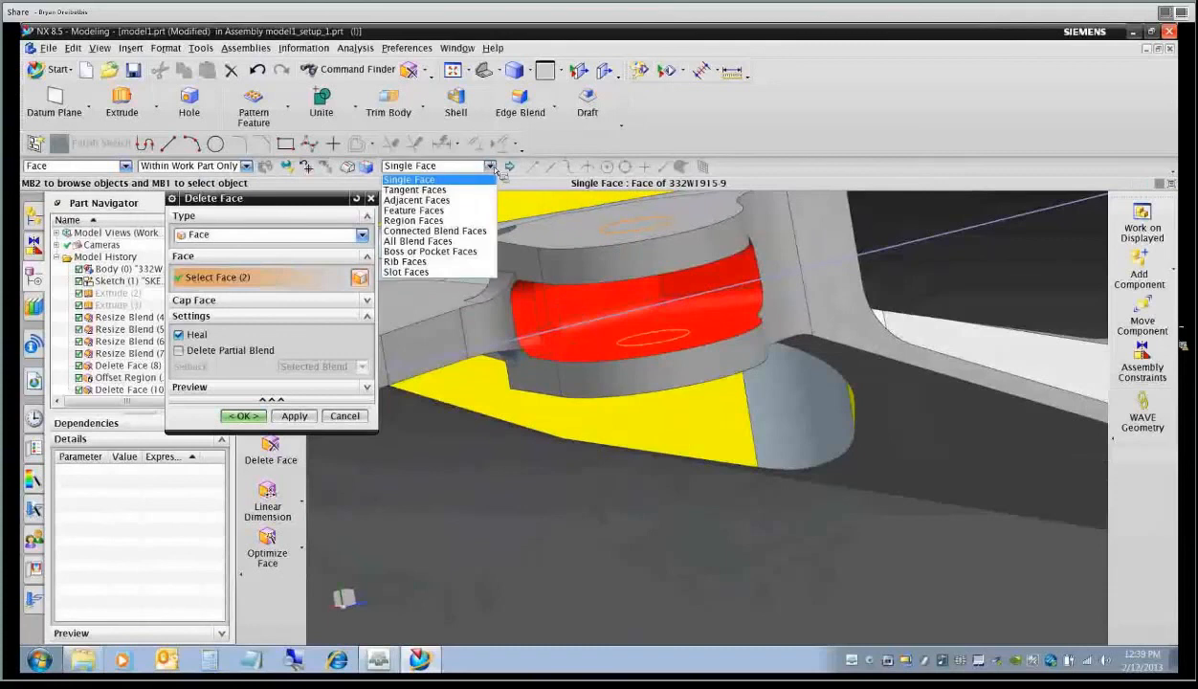
click(488, 235)
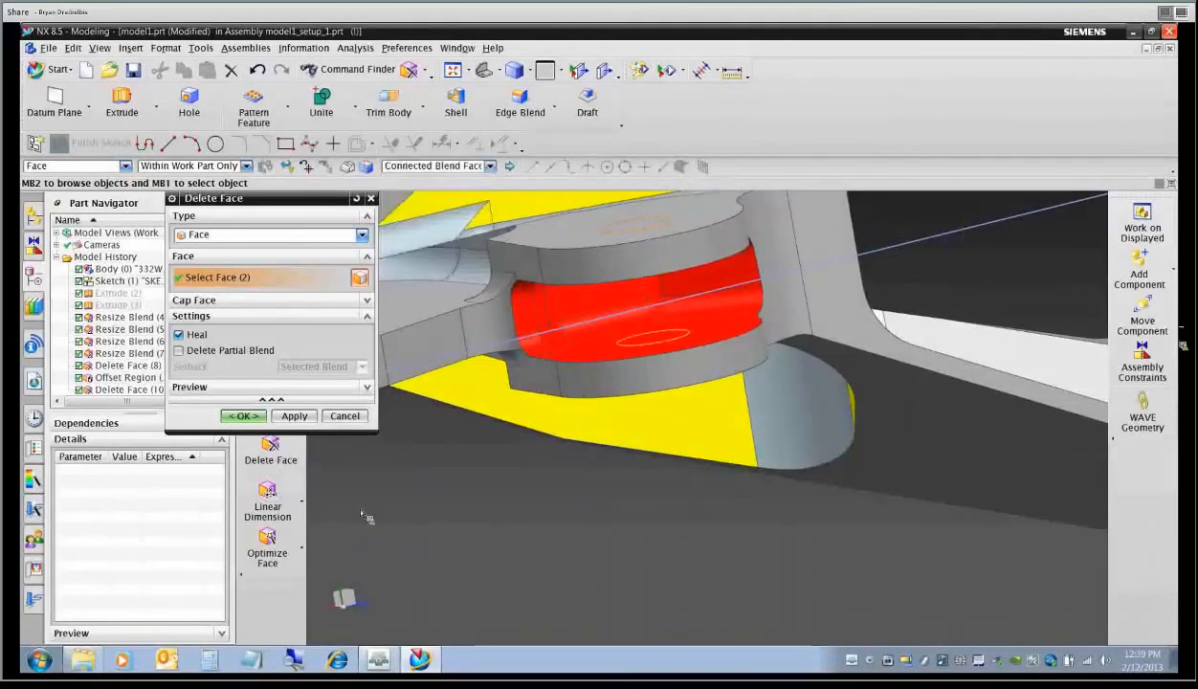
click(527, 350)
mouse_move(606, 533)
middle_down()
mouse_move(632, 541)
mouse_move(646, 567)
mouse_move(600, 546)
middle_up()
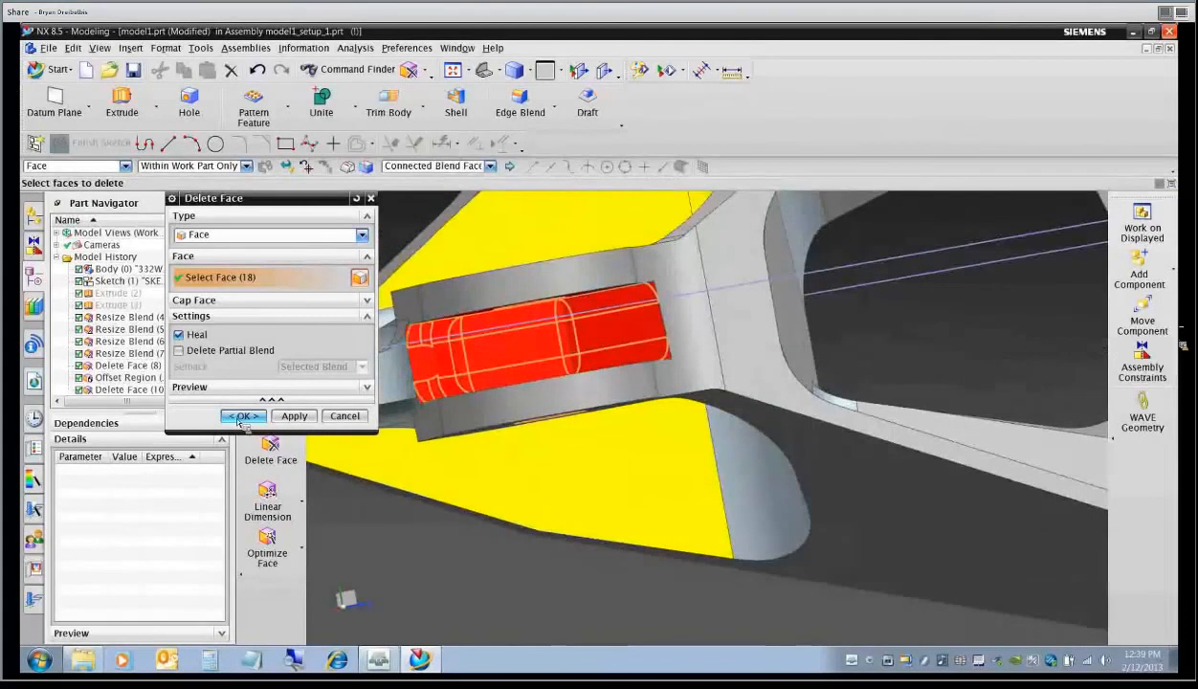
Try to delete the selected clevis faces with Delete Partial Blend on, and turn the option back off.
click(178, 350)
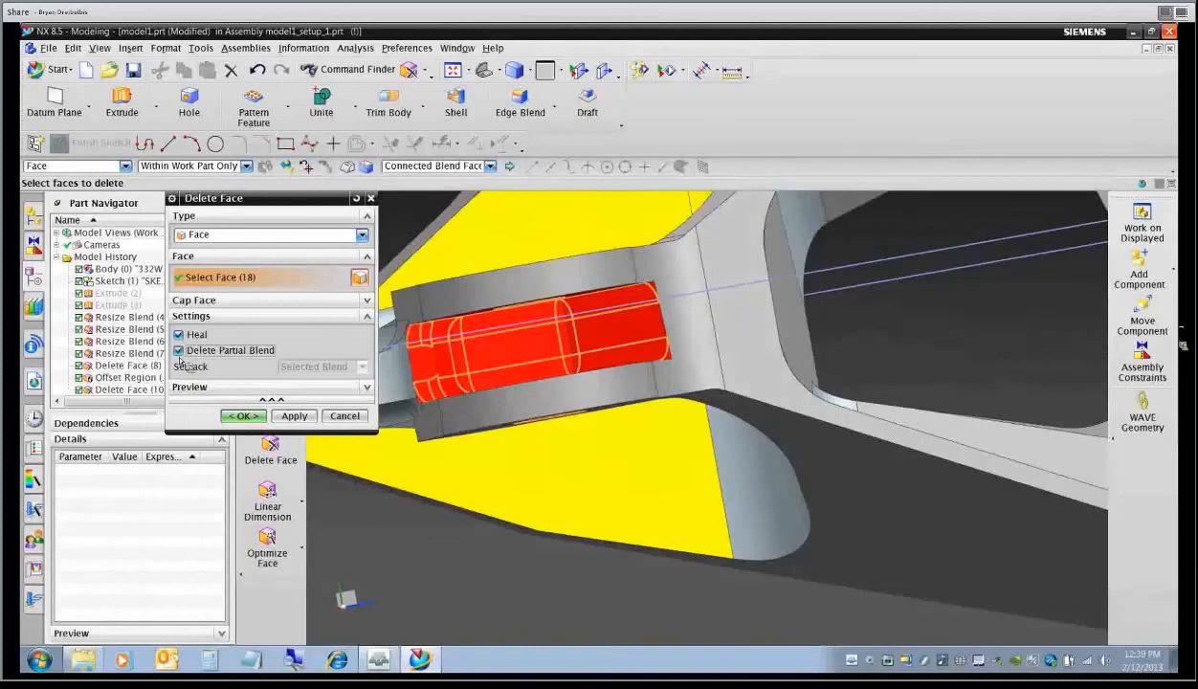
click(257, 421)
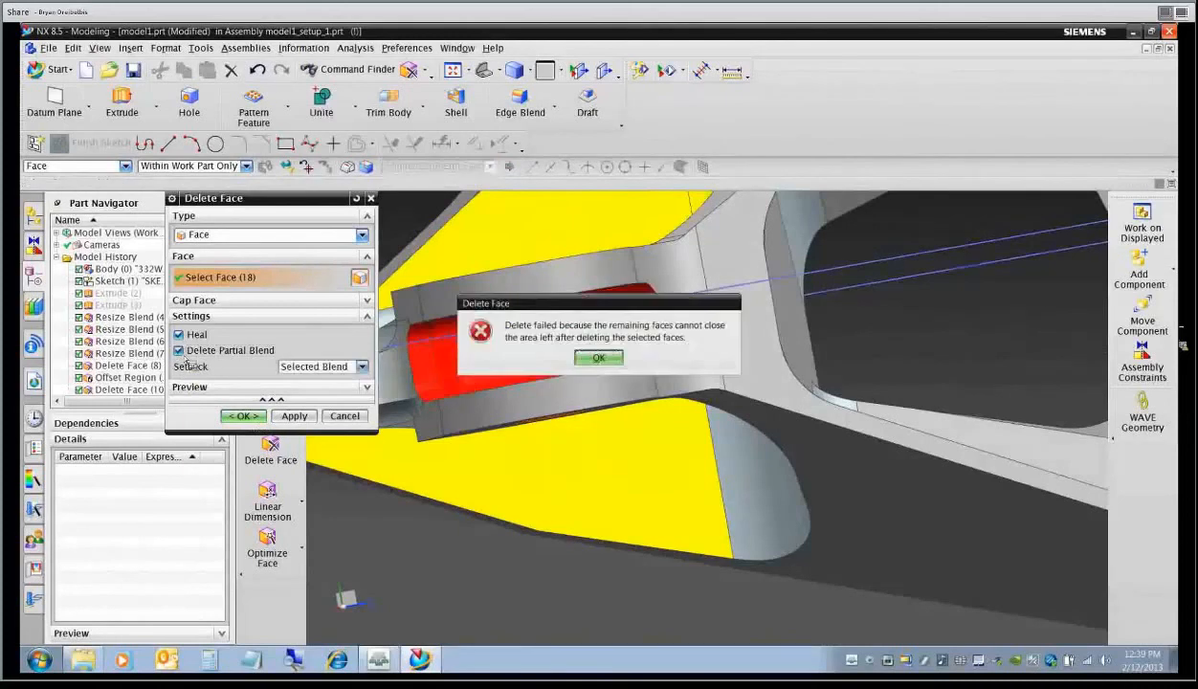
click(580, 358)
click(177, 350)
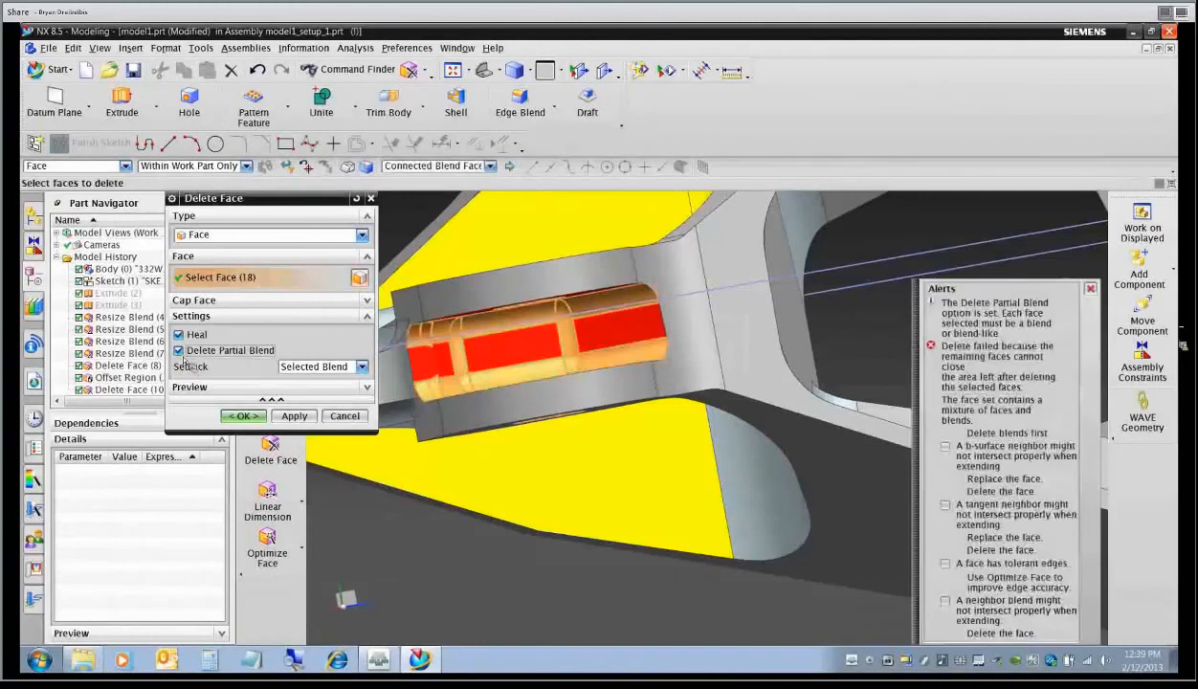
Delete the selected clevis hole and slot blend faces with Delete Partial Blend off.
click(242, 417)
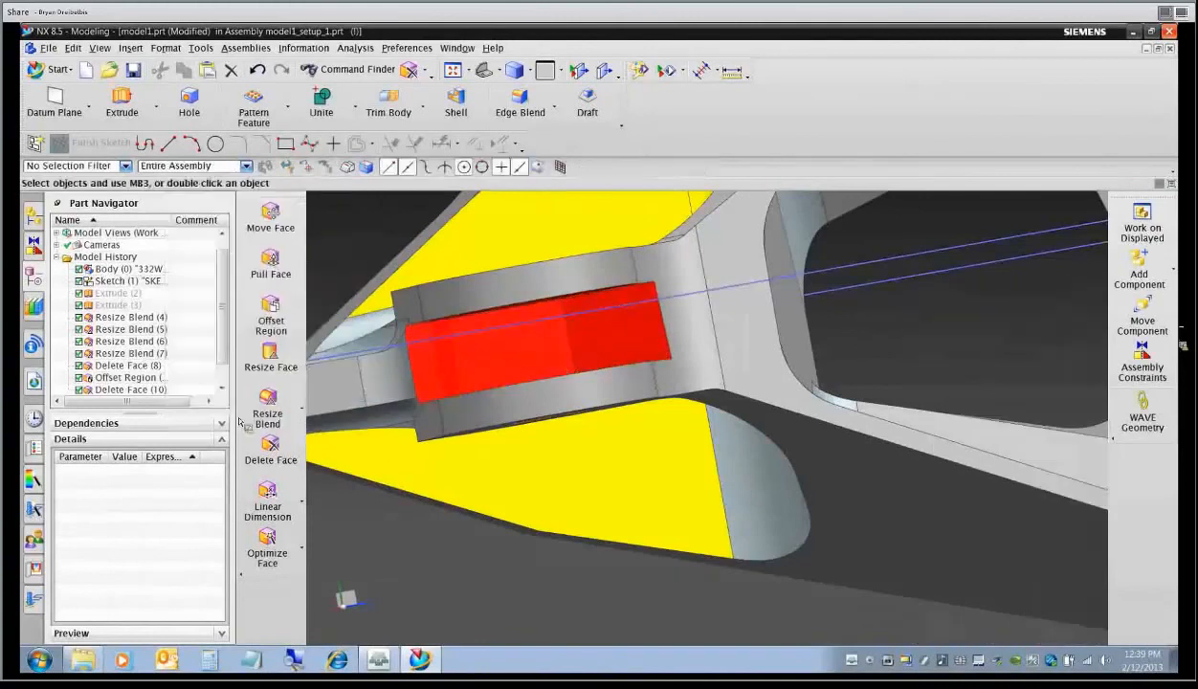
middle_drag(521, 512, 515, 453)
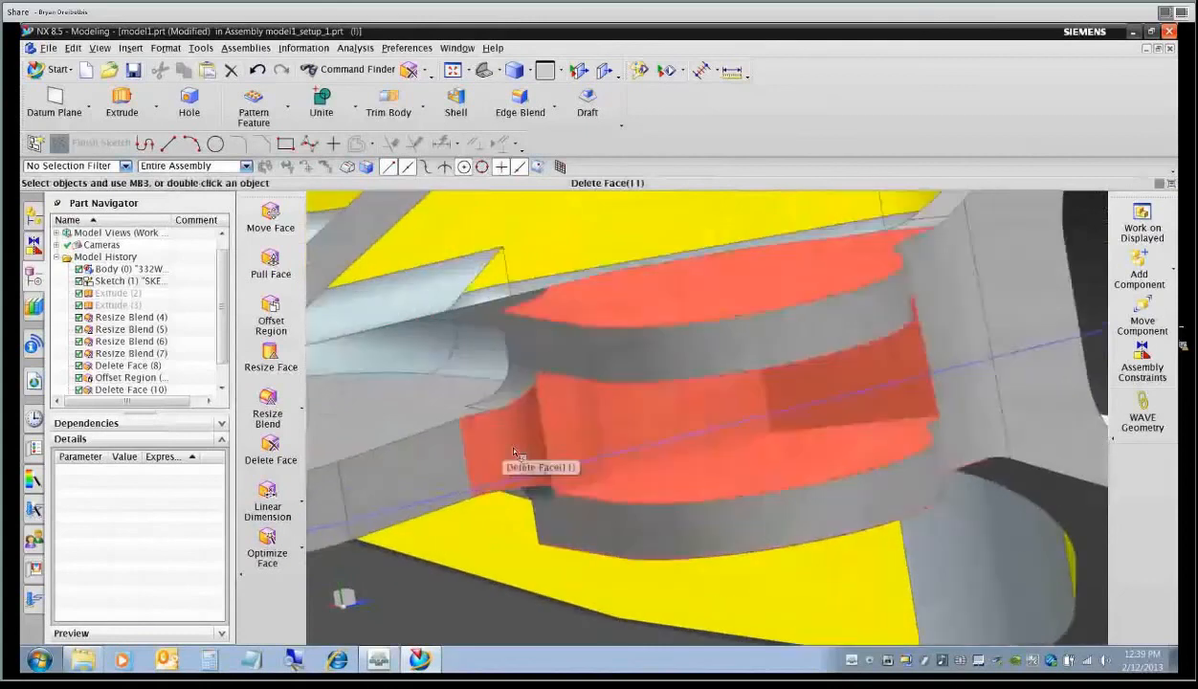
mouse_move(561, 441)
middle_down()
mouse_move(581, 449)
mouse_move(569, 440)
middle_up()
Delete the small blend face between the flange's upper surface and the clevis, with Delete Partial Blend on.
middle_drag(256, 517, 287, 478)
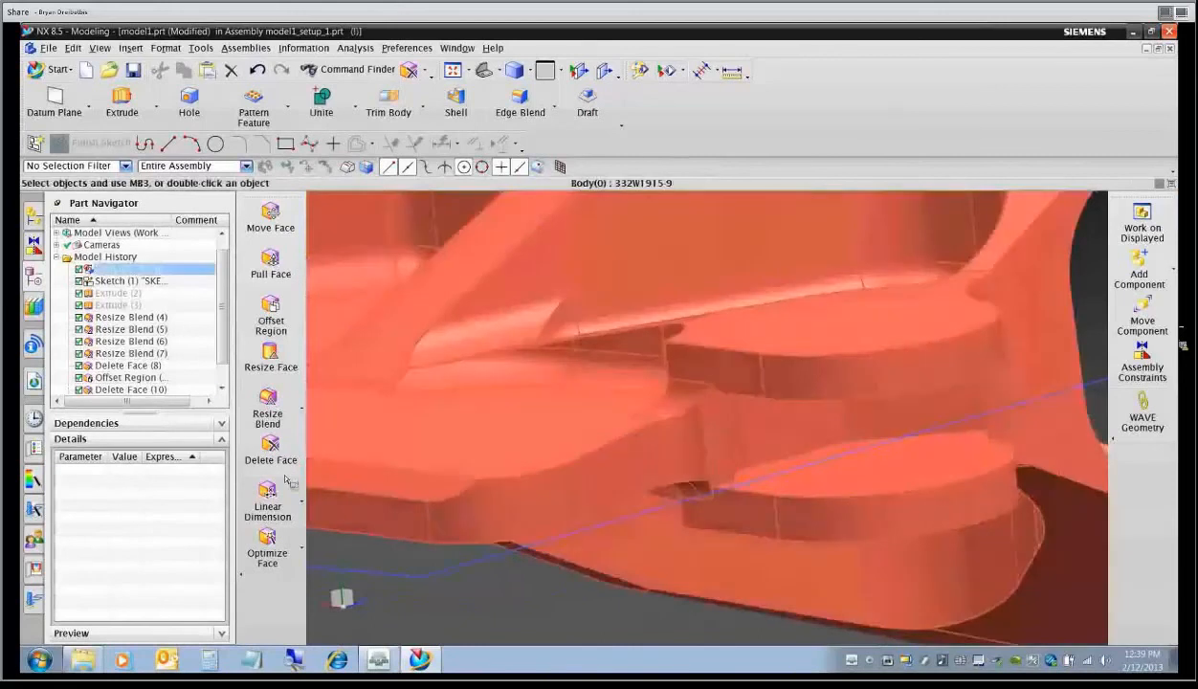
click(270, 448)
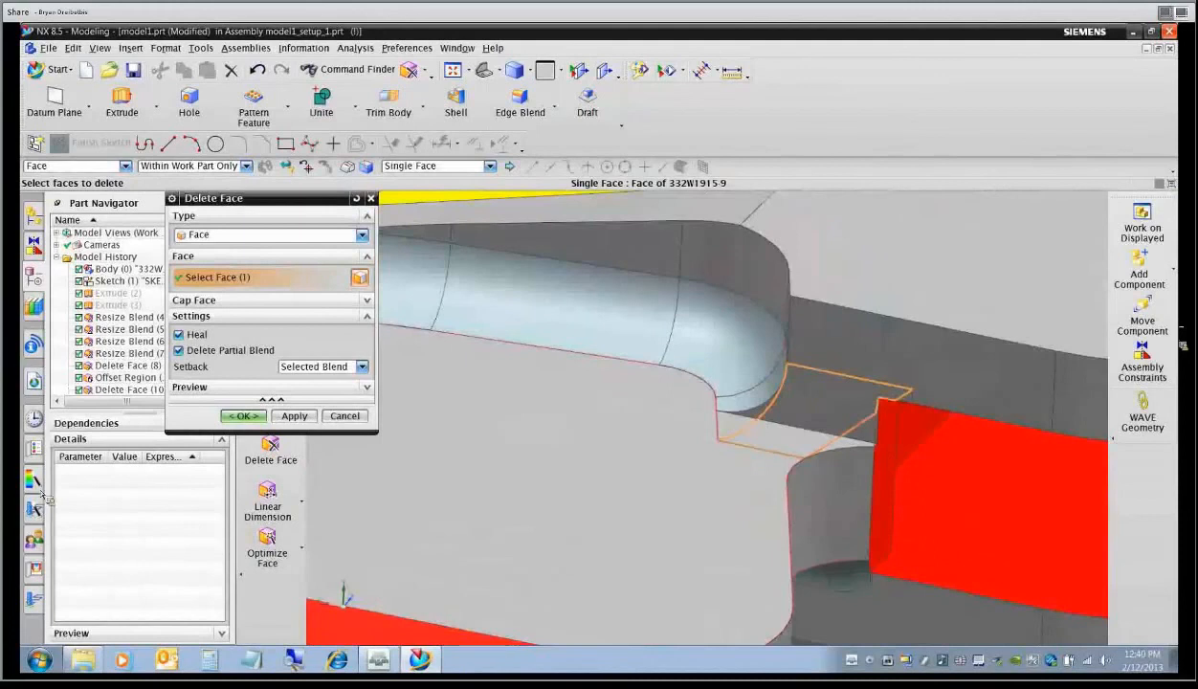
click(242, 416)
middle_drag(373, 454, 485, 496)
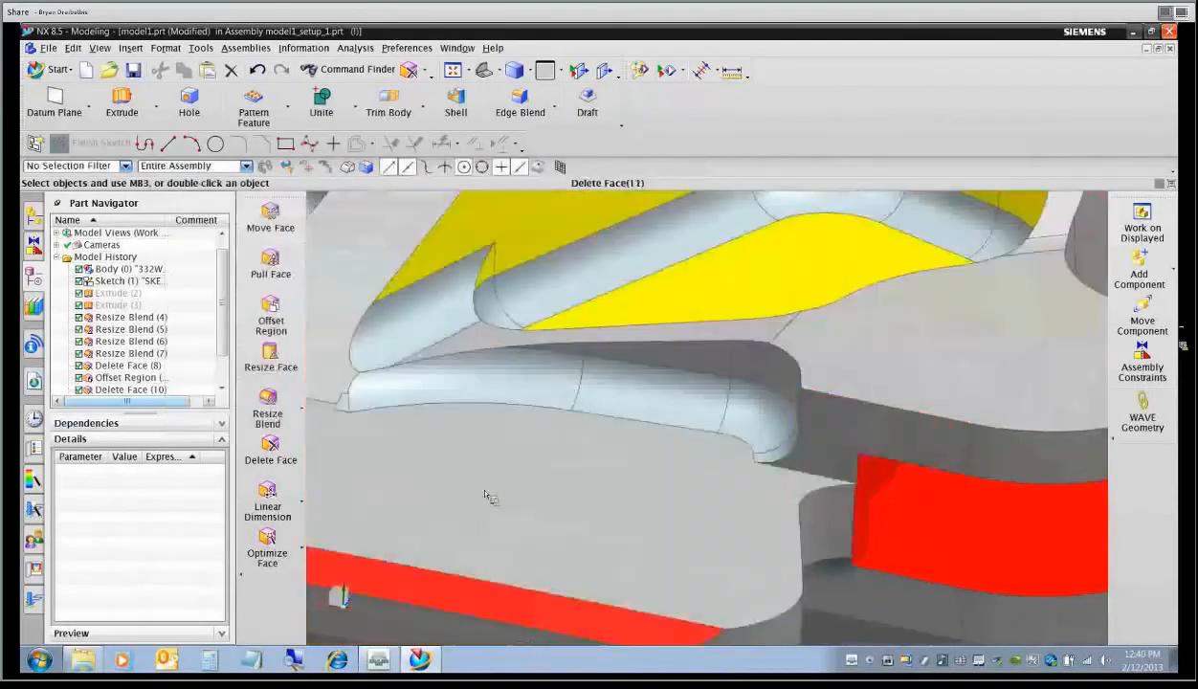
Delete the small blend face on the flange's underside next to the lower clevis lug, with Delete Partial Blend off.
middle_drag(716, 532, 390, 510)
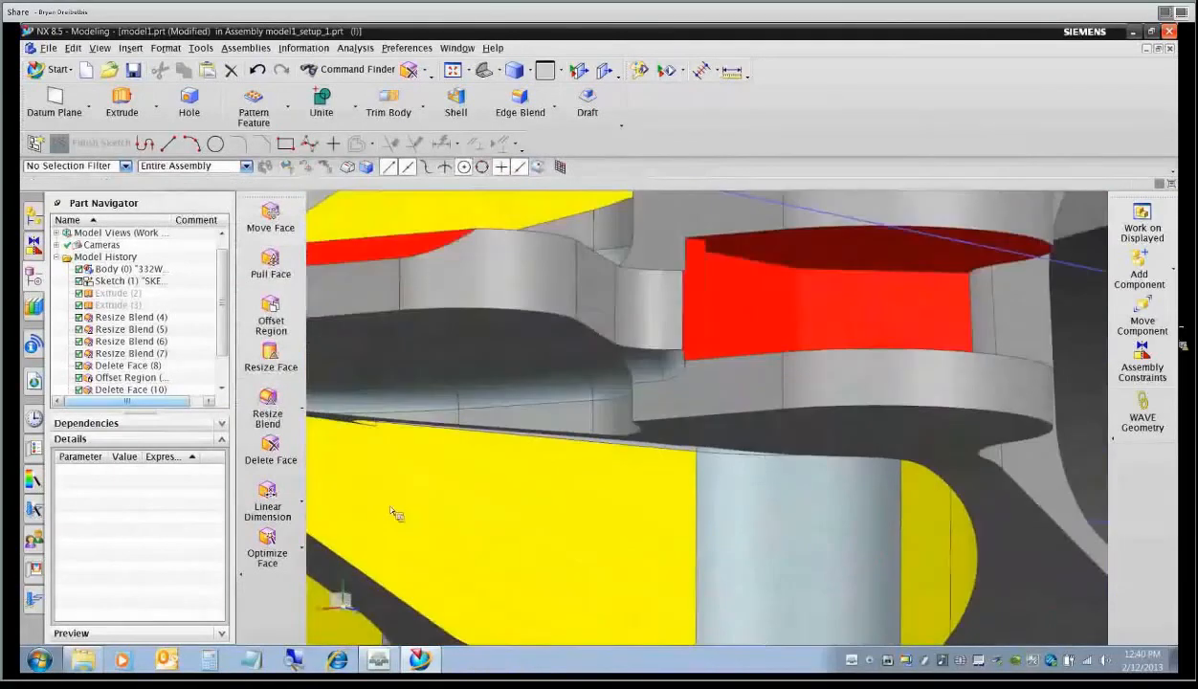
click(271, 450)
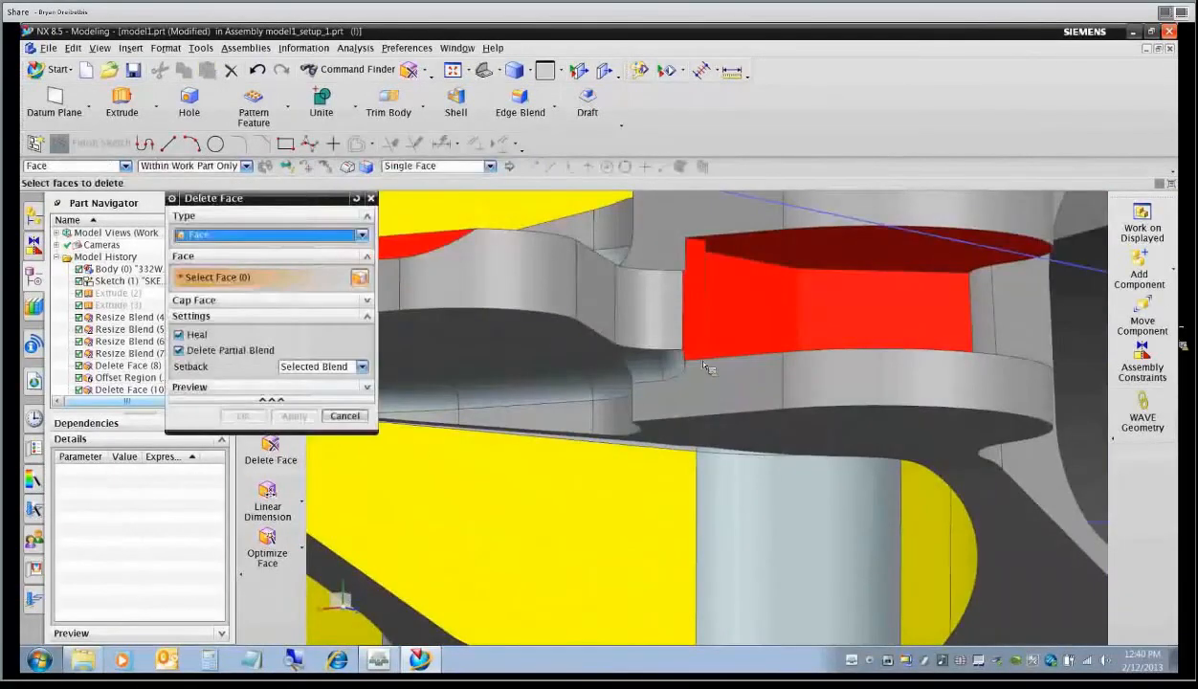
click(675, 361)
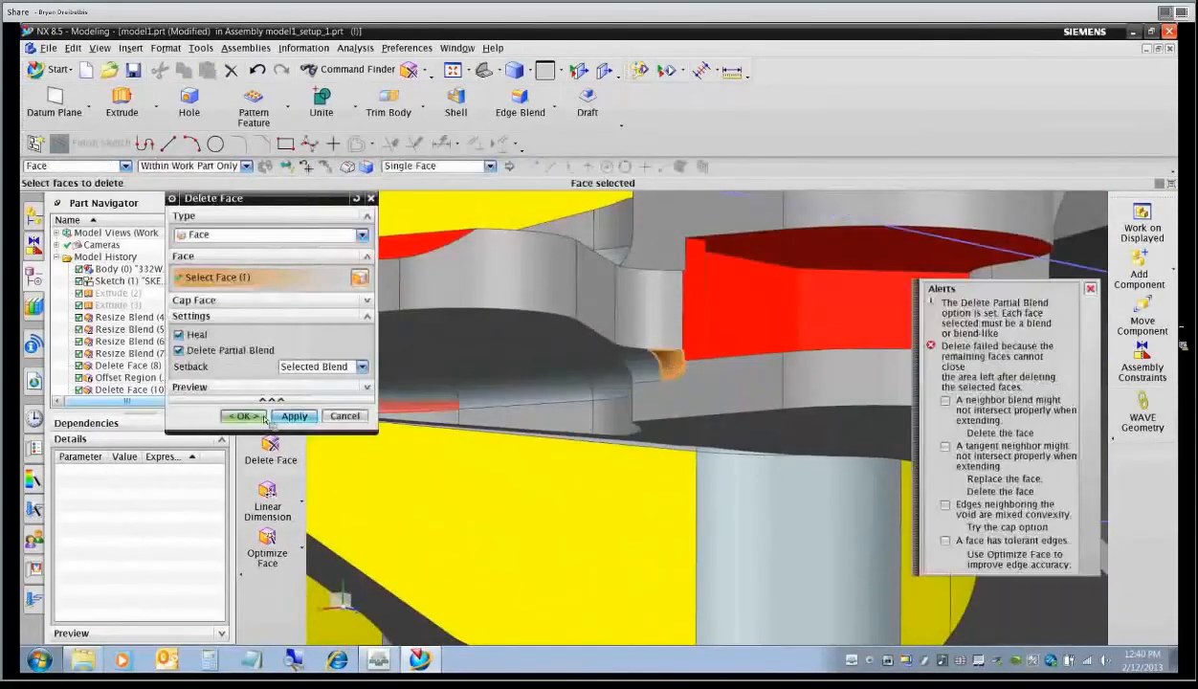
click(265, 417)
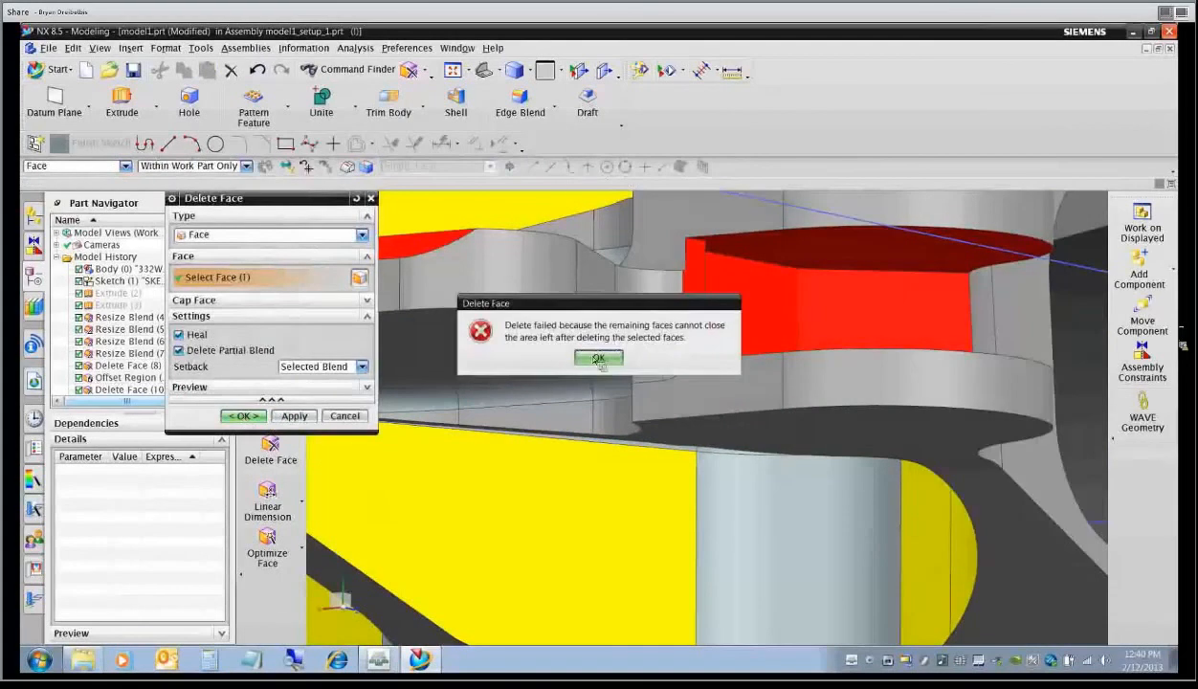
click(598, 359)
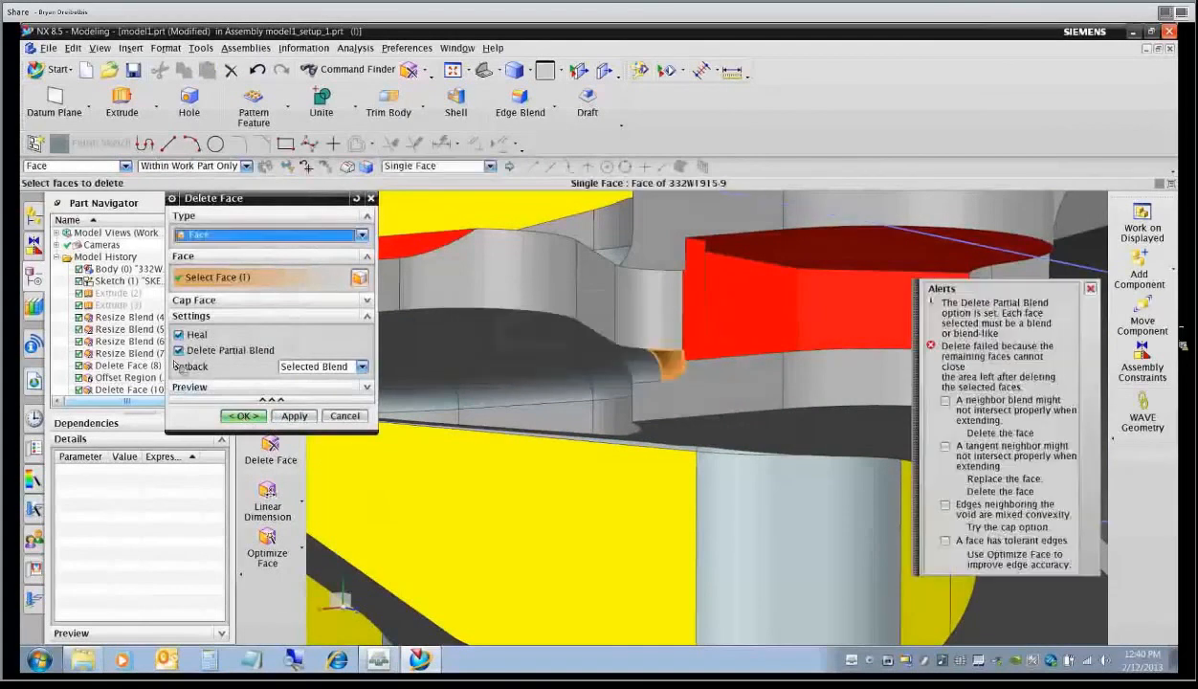
click(178, 350)
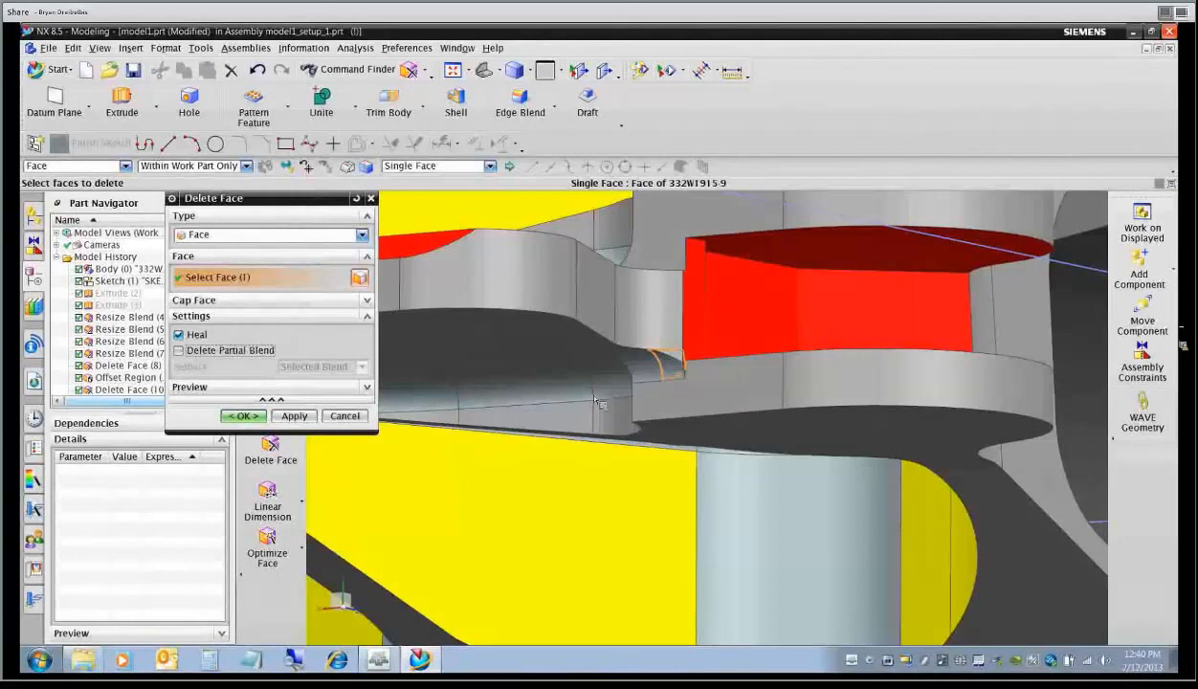
click(242, 416)
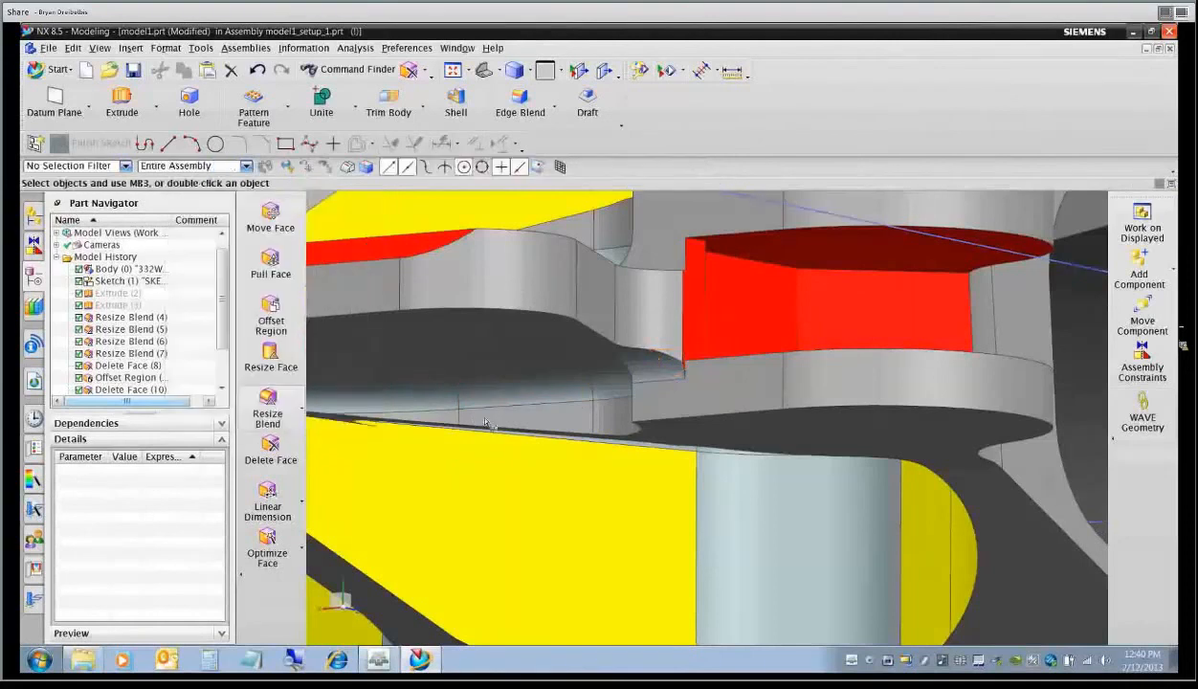
scroll(627, 464, down, 3)
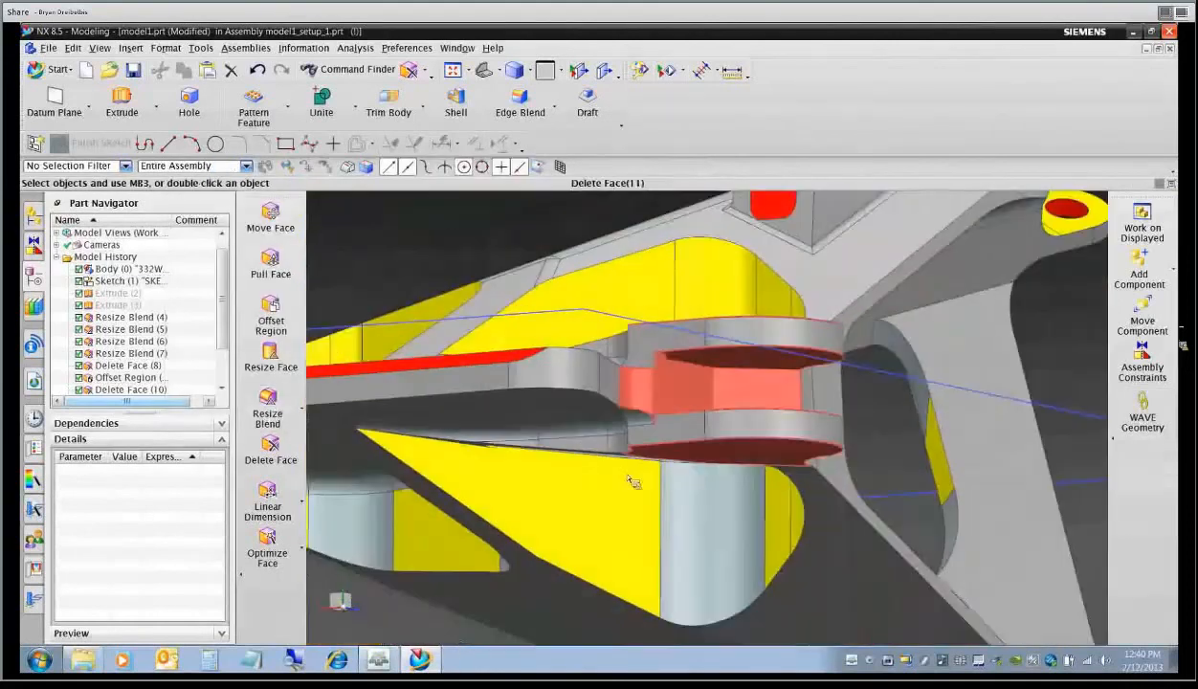
middle_drag(577, 507, 555, 579)
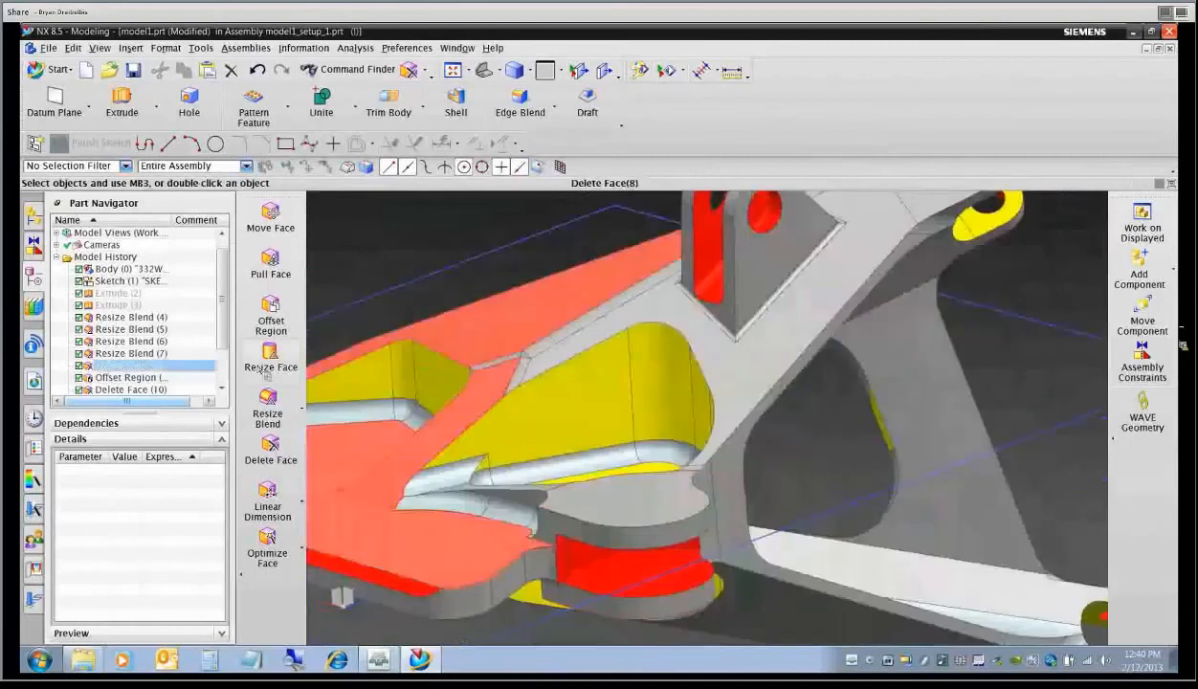
Delete the six inner faces of the slot between the lower clevis lugs with Heal on, closing the gap.
click(271, 447)
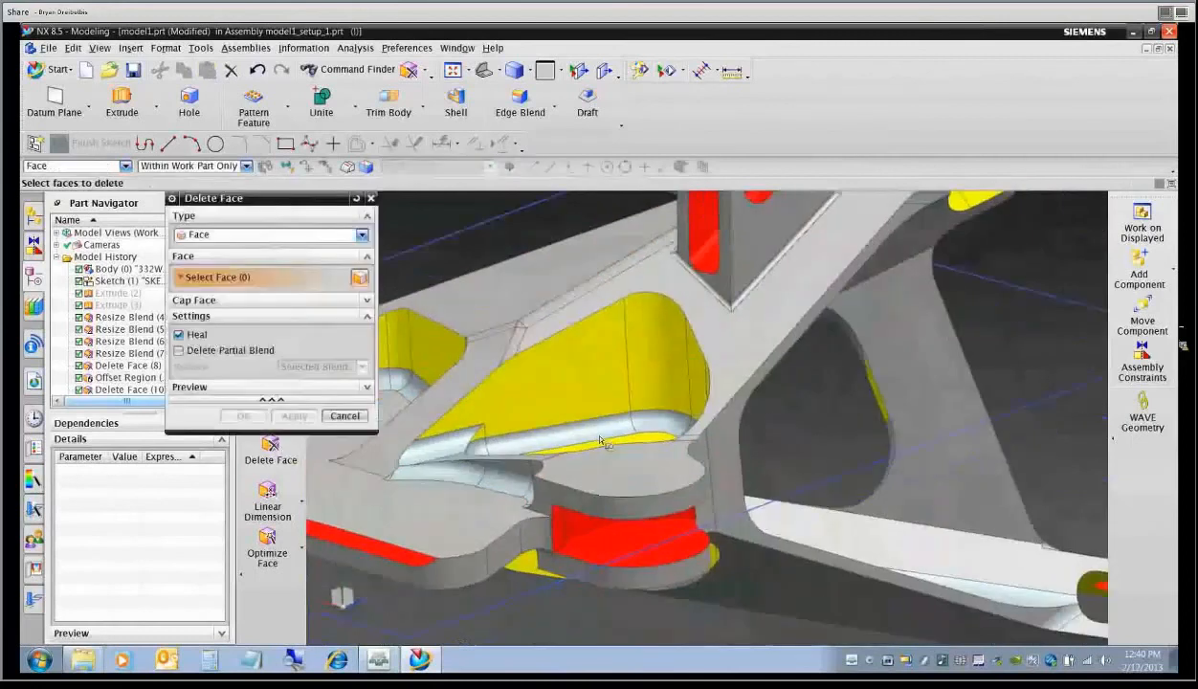
shift+middle_drag(579, 441, 578, 337)
scroll(581, 349, up, 1)
scroll(585, 478, up, 1)
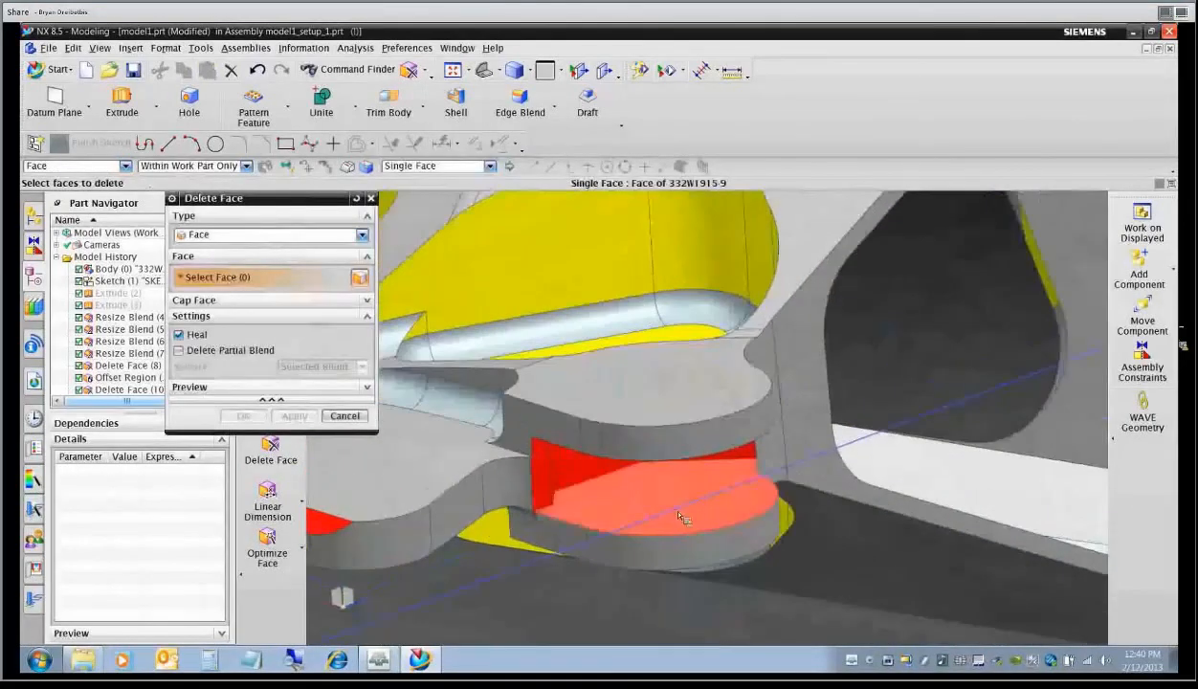
click(642, 497)
middle_drag(641, 498, 574, 459)
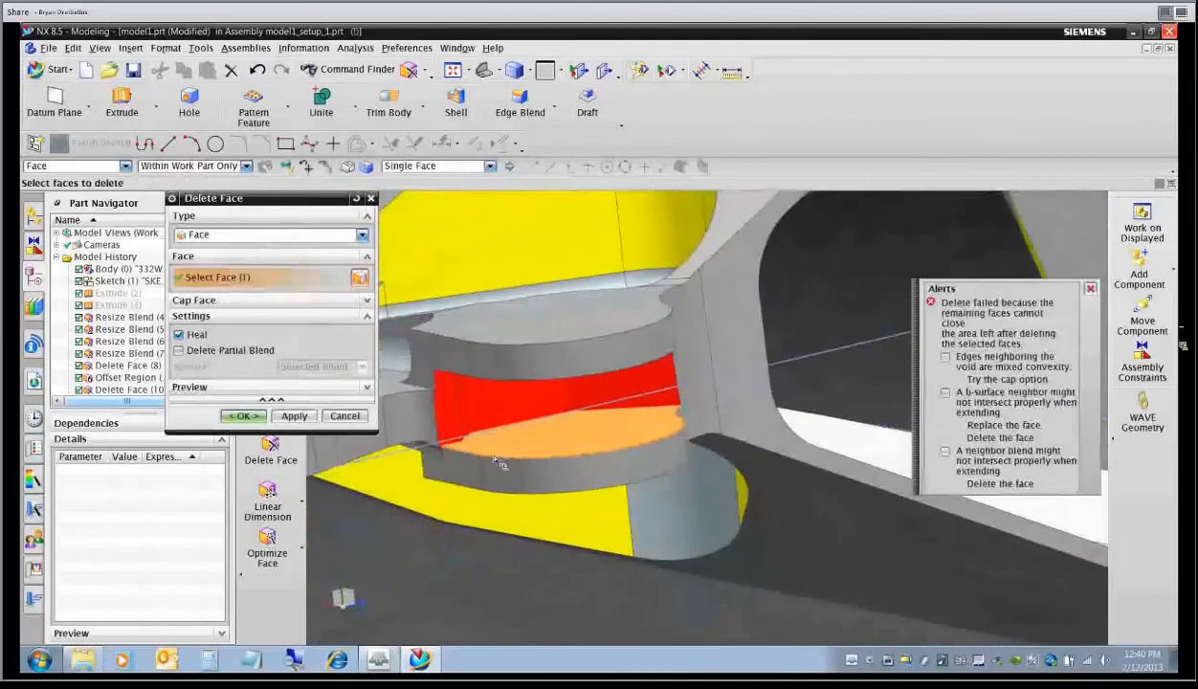
click(445, 421)
click(461, 409)
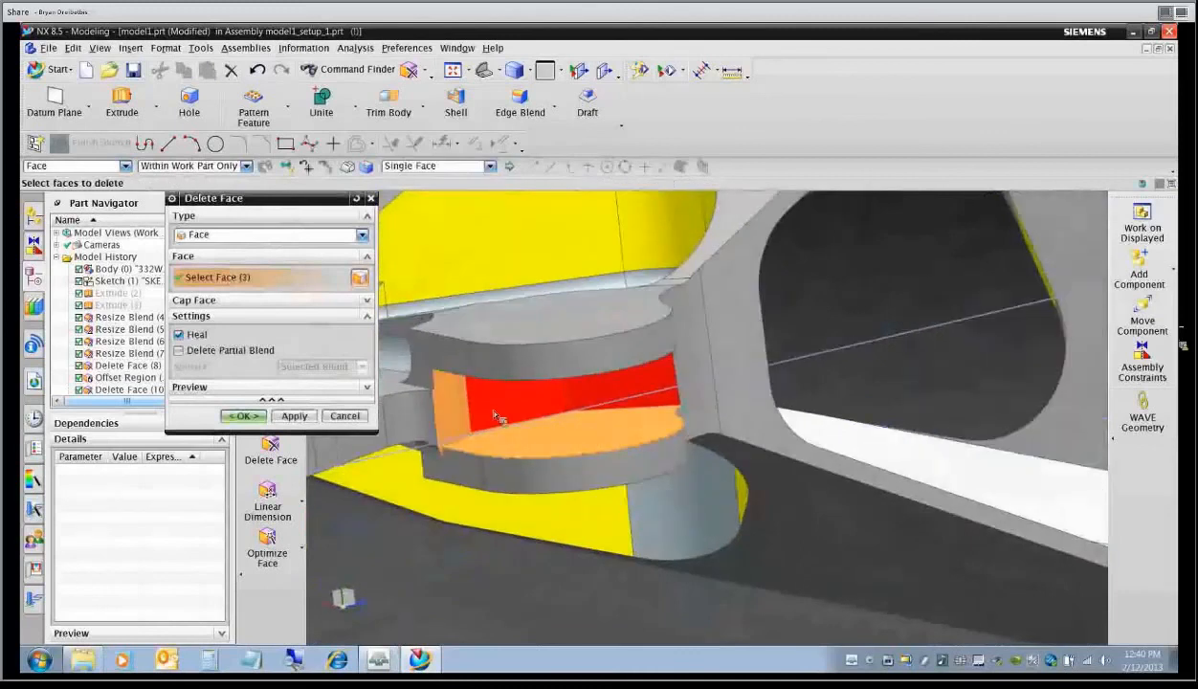
click(494, 416)
click(605, 386)
middle_drag(634, 435, 611, 417)
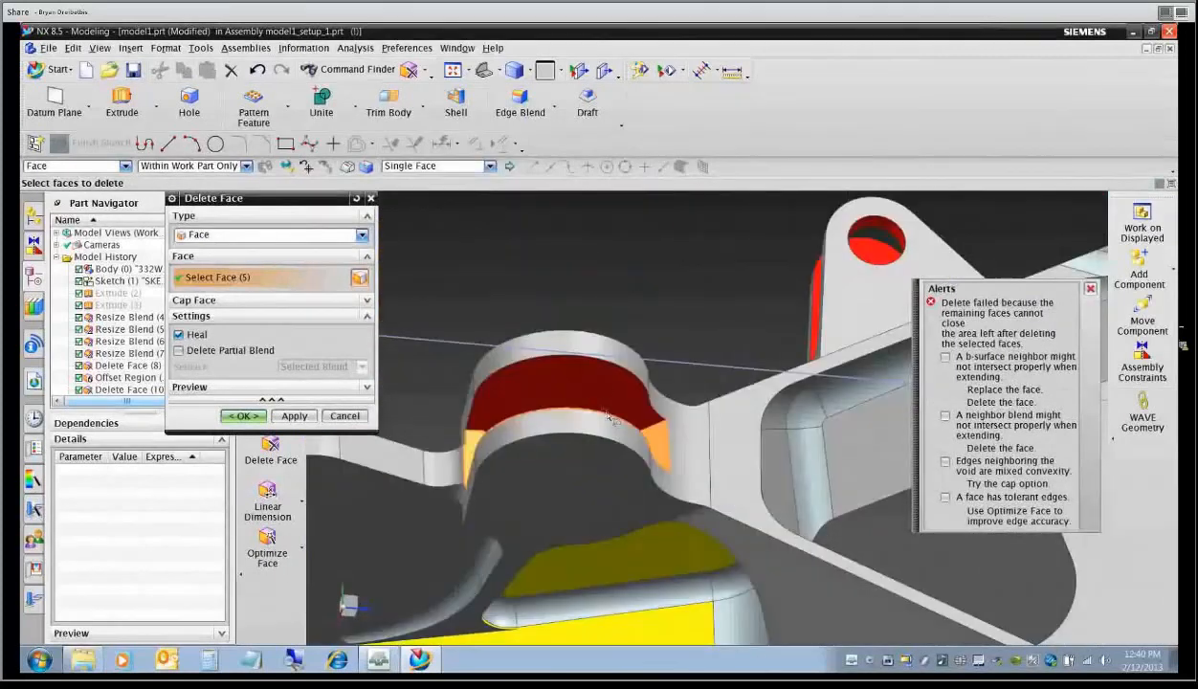
middle_drag(562, 486, 497, 459)
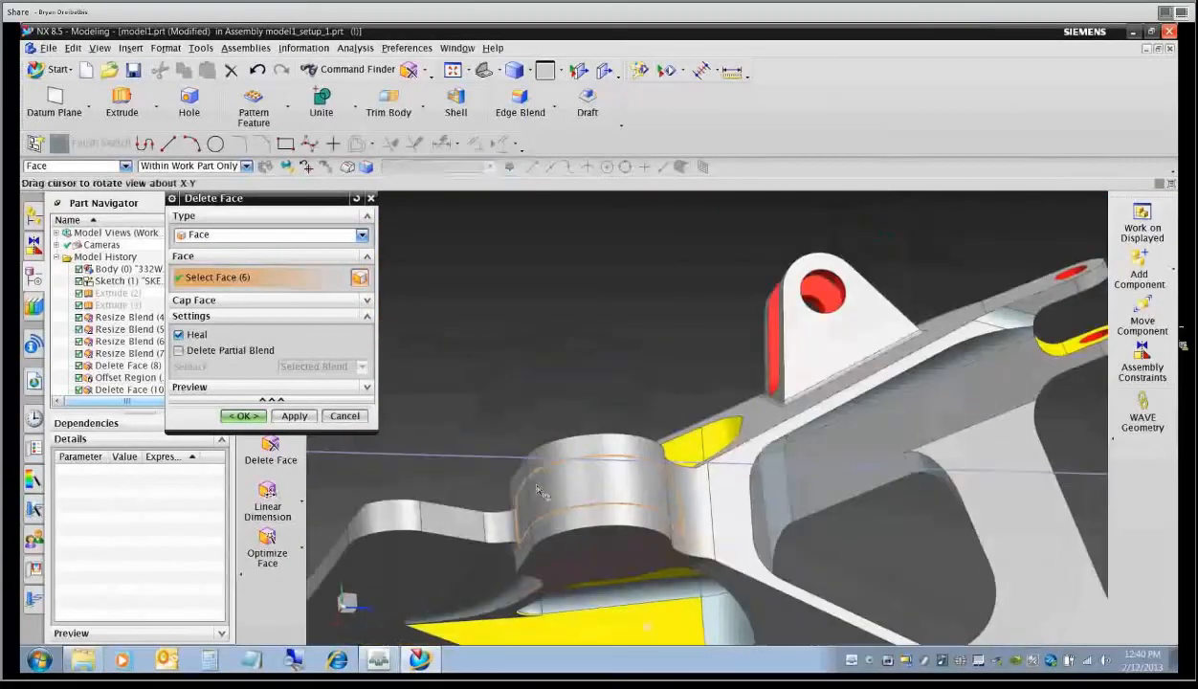
click(242, 415)
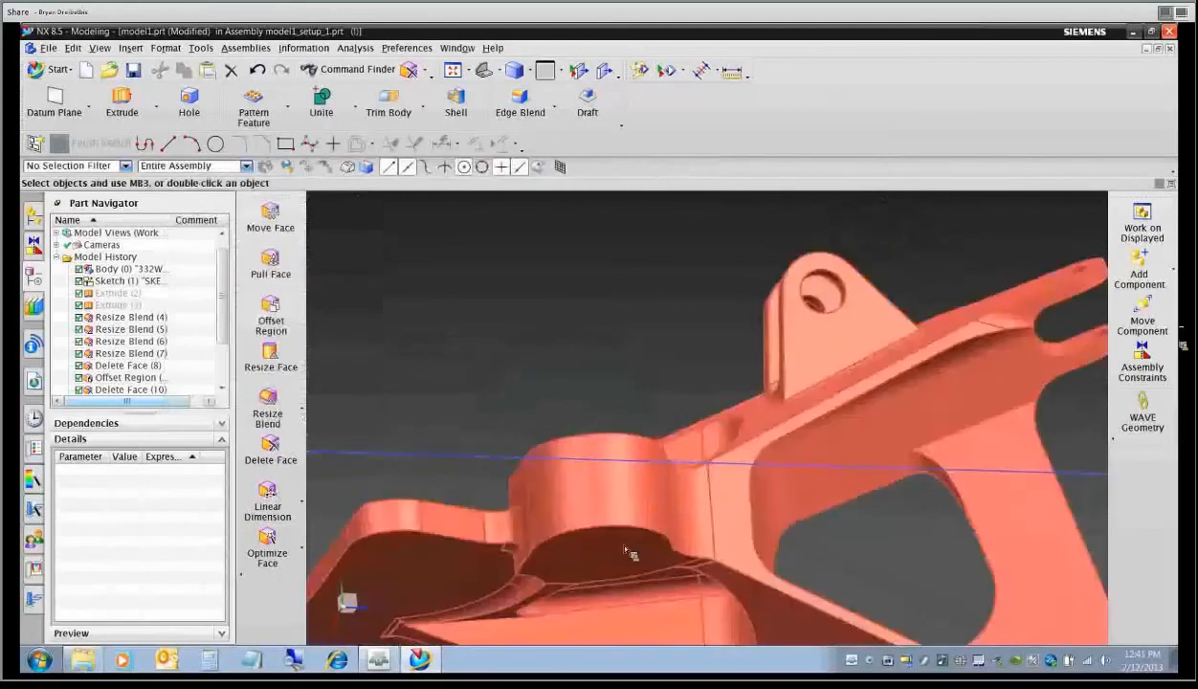
Delete the blend face along the floor of the upper clevis slot with Heal on.
middle_drag(630, 552, 609, 500)
scroll(610, 500, up, 3)
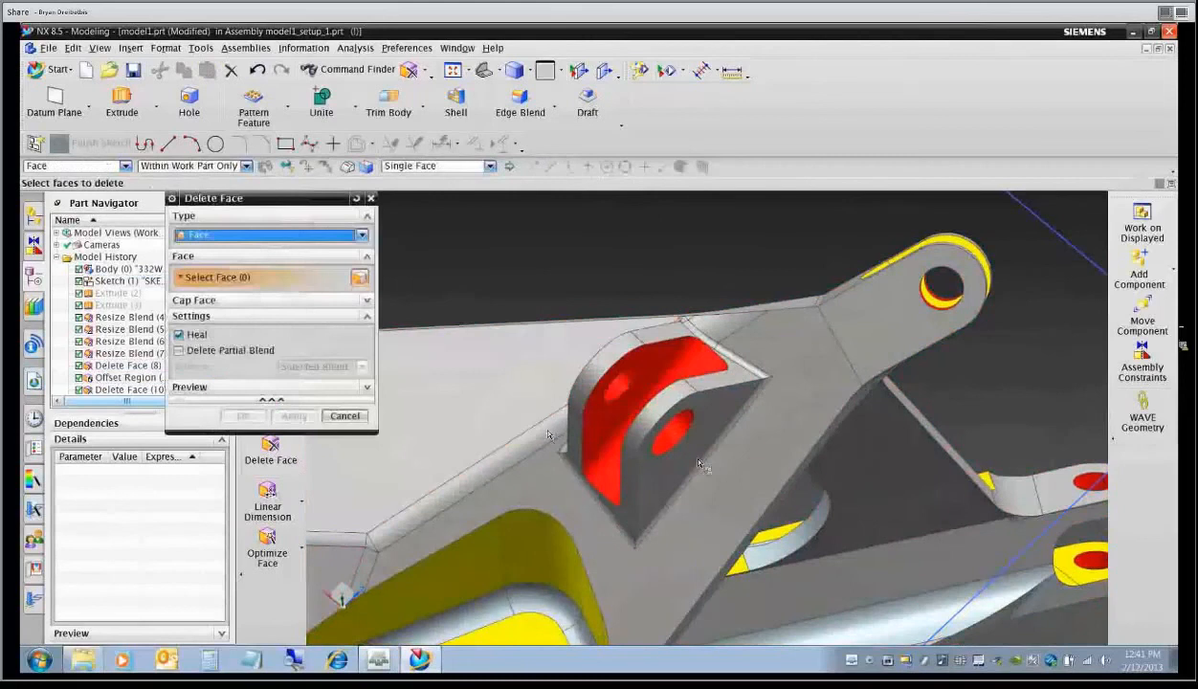
click(609, 474)
middle_drag(609, 475, 615, 486)
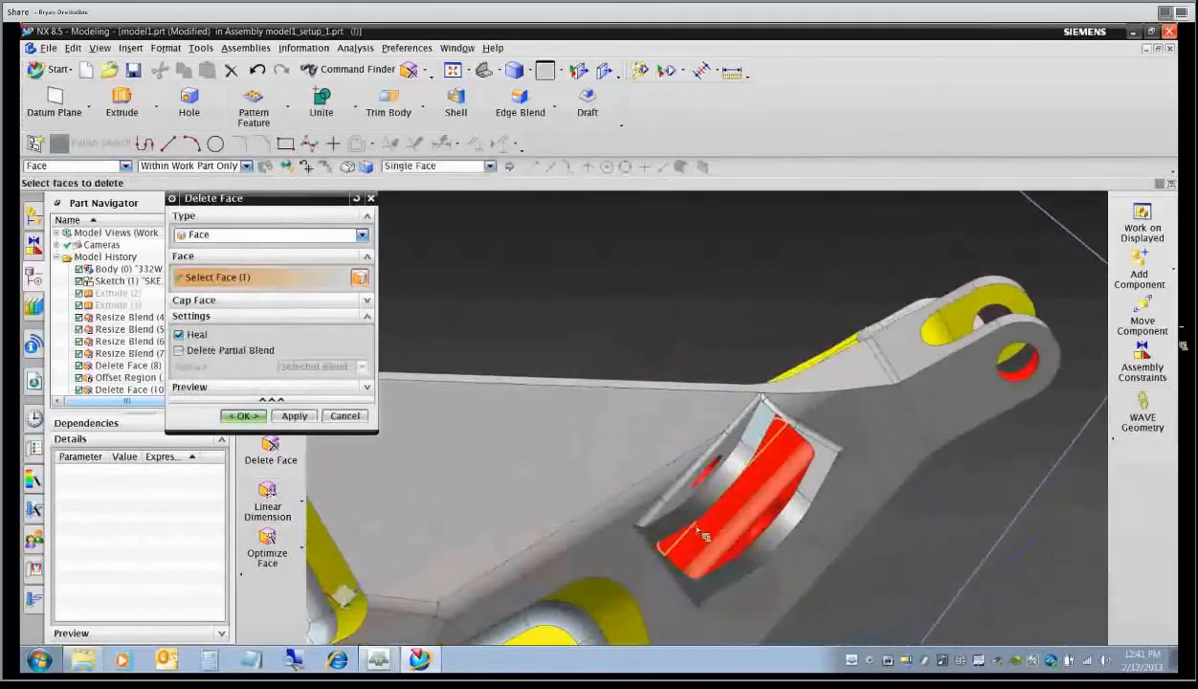
click(242, 416)
drag(223, 301, 230, 371)
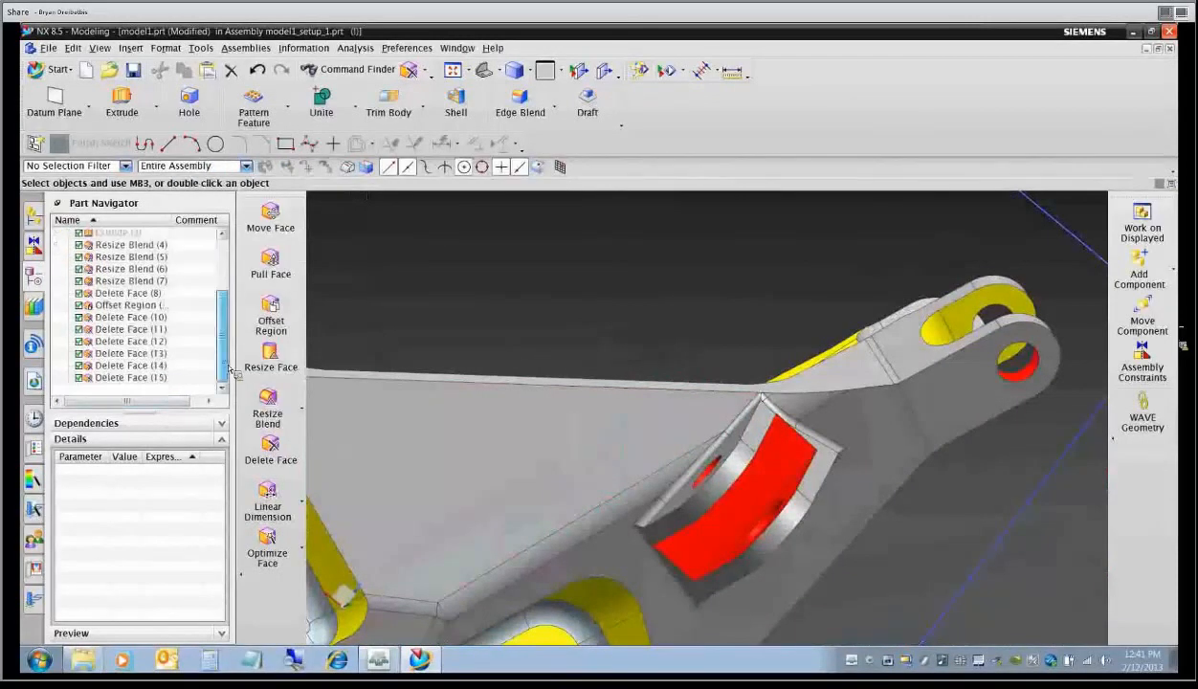
middle_drag(675, 478, 737, 490)
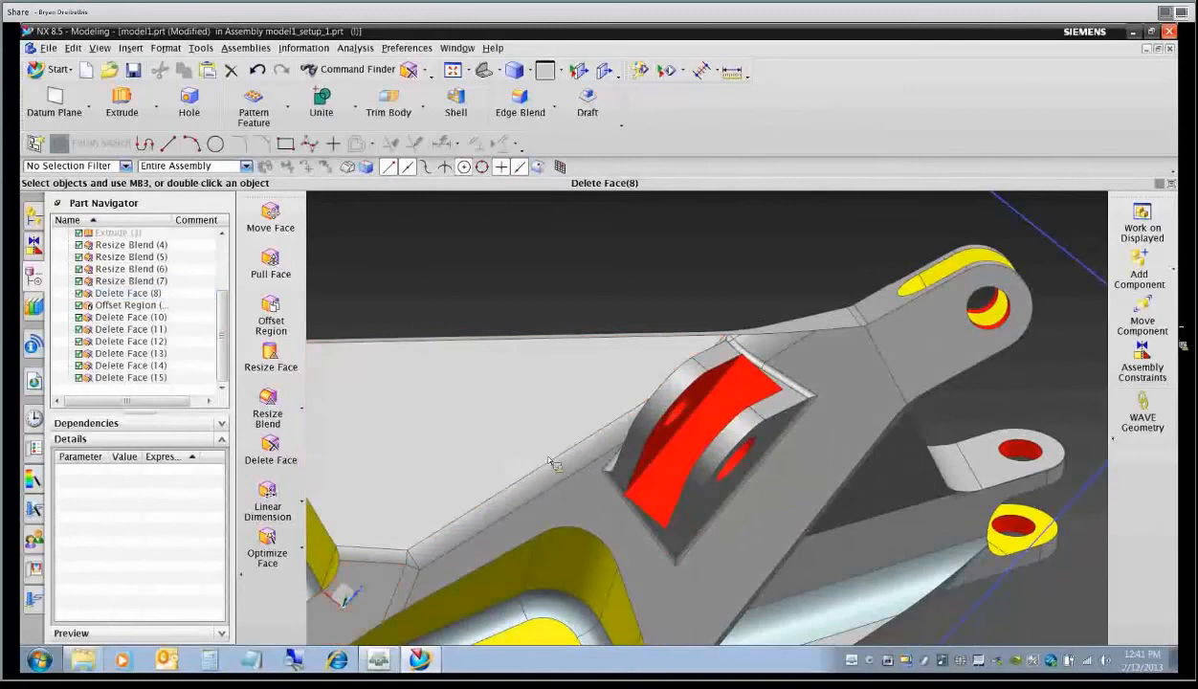
scroll(673, 433, up, 2)
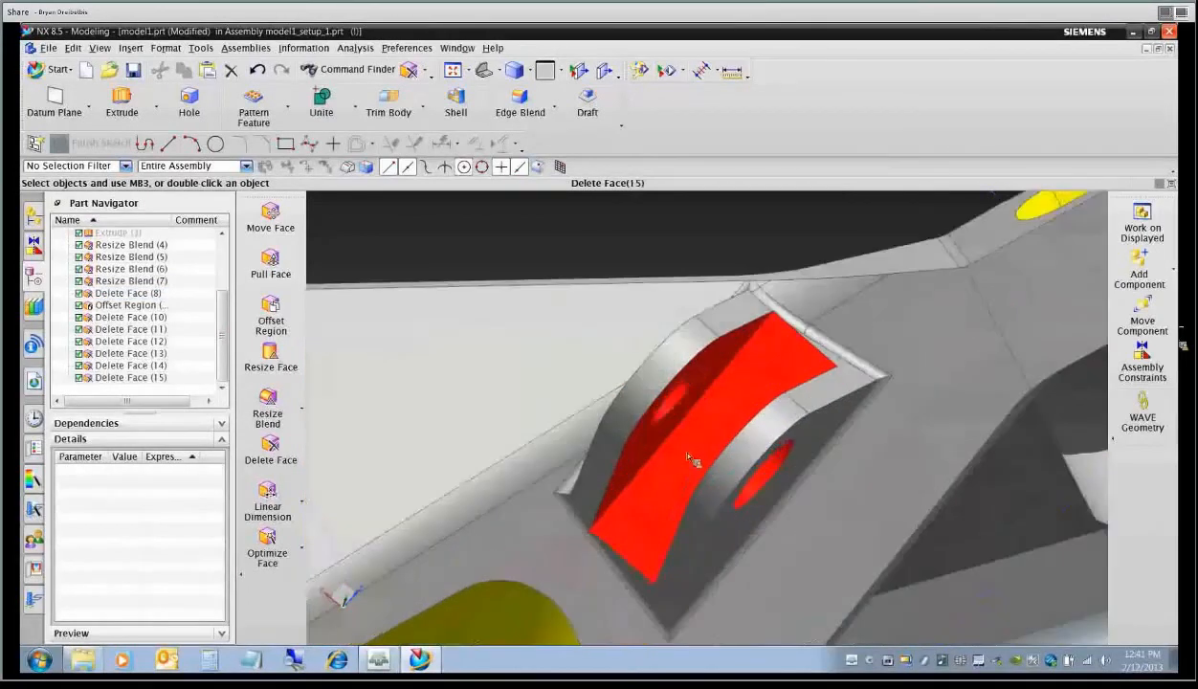
double_click(678, 457)
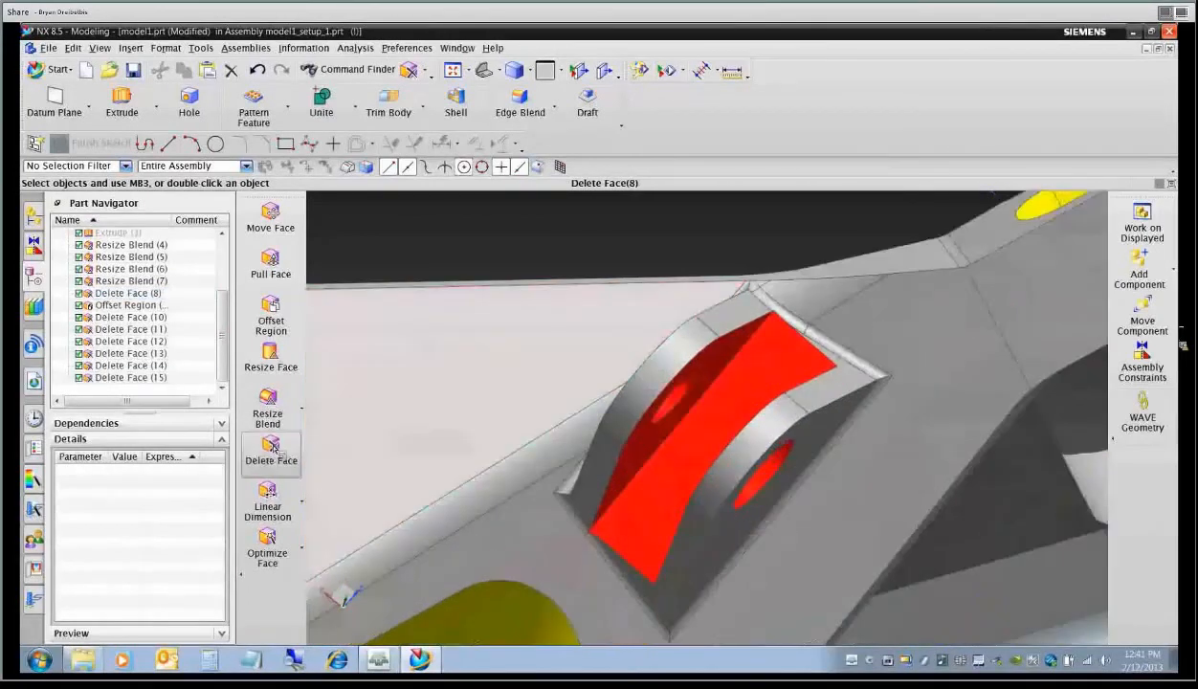
click(673, 456)
middle_drag(674, 457, 719, 495)
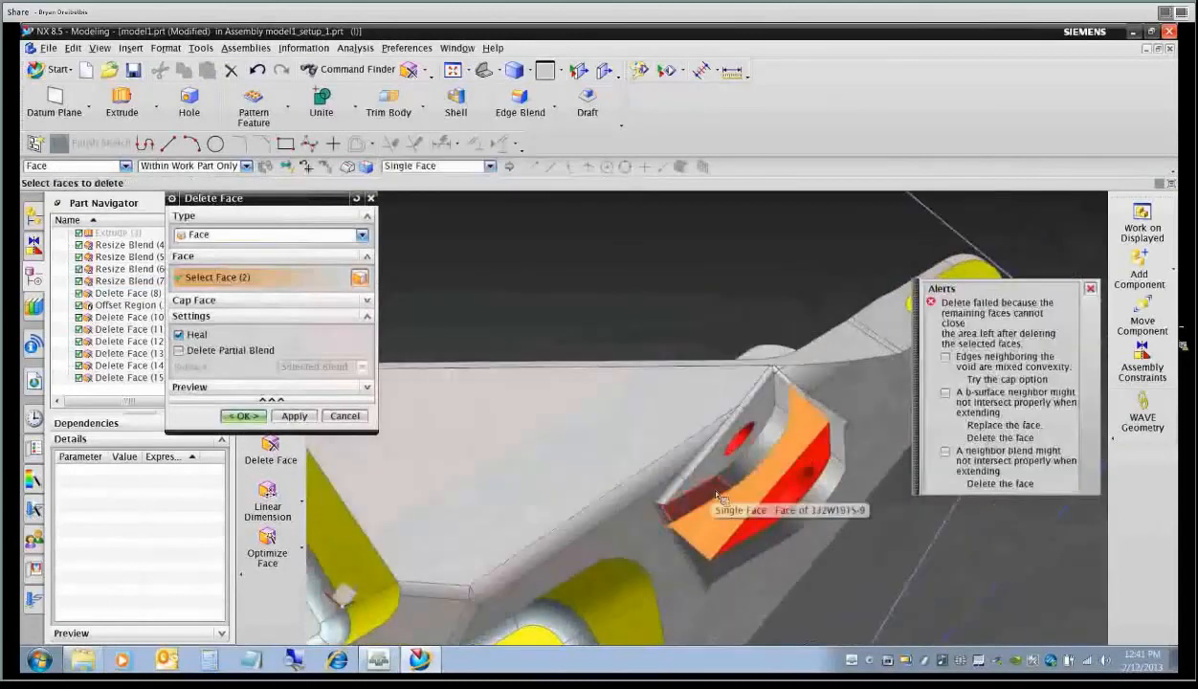
click(345, 415)
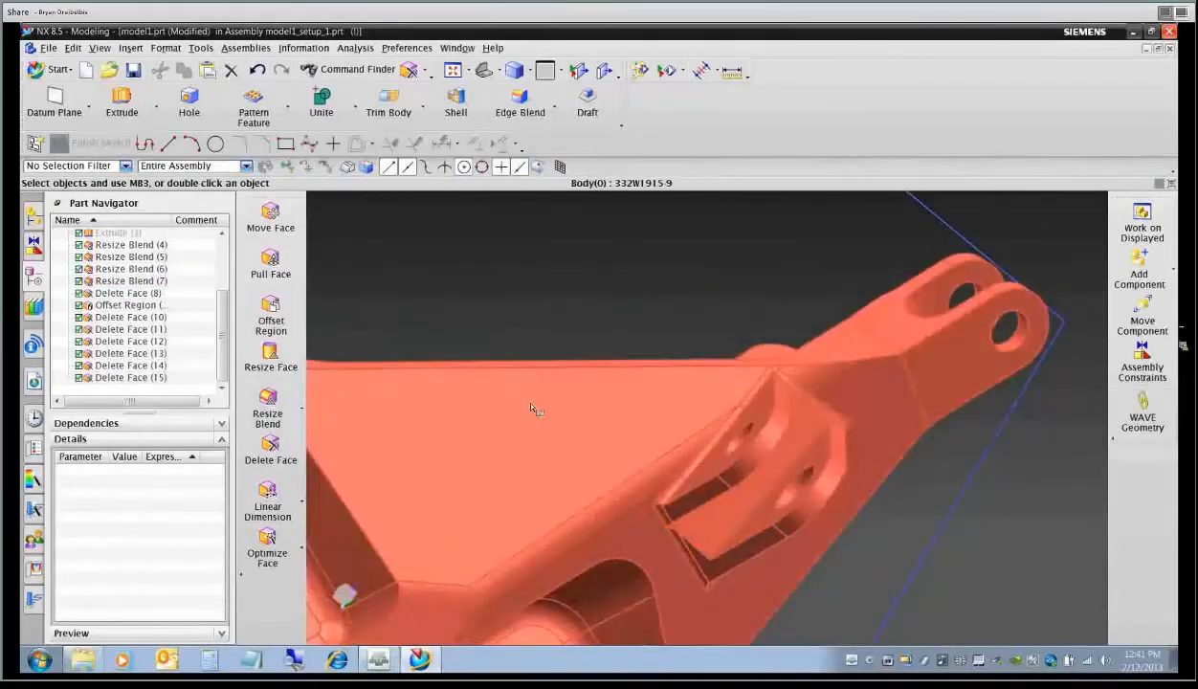
Delete the pin hole faces in both lugs of the upper clevis.
click(271, 450)
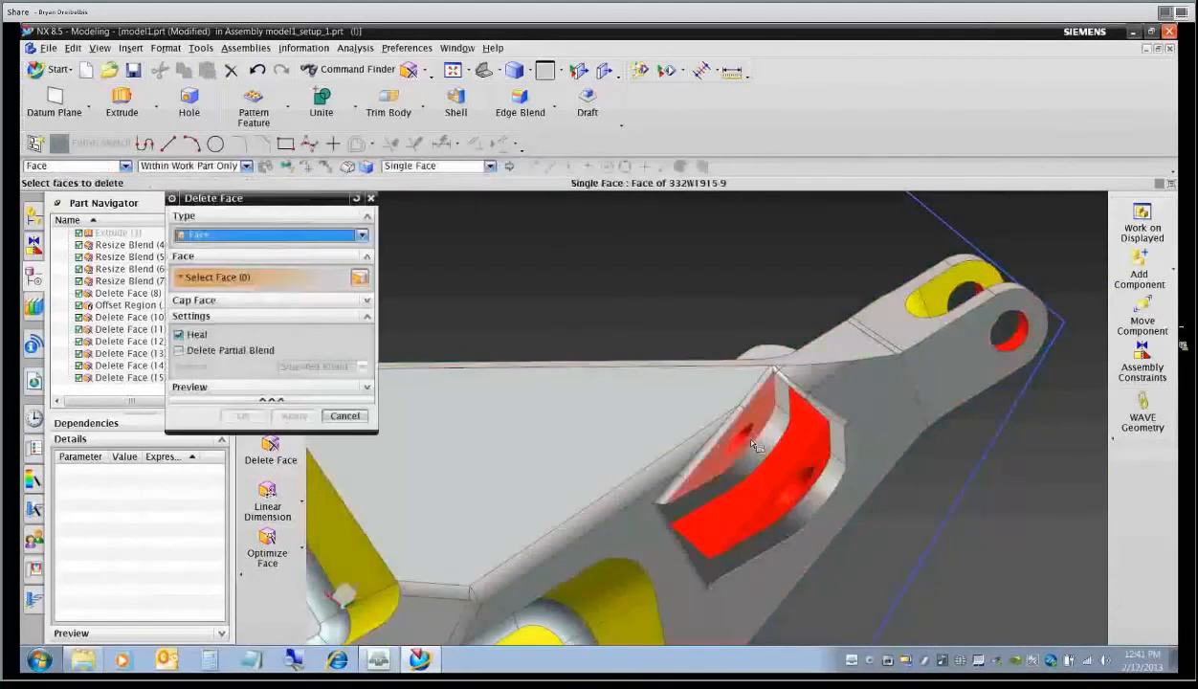
click(752, 445)
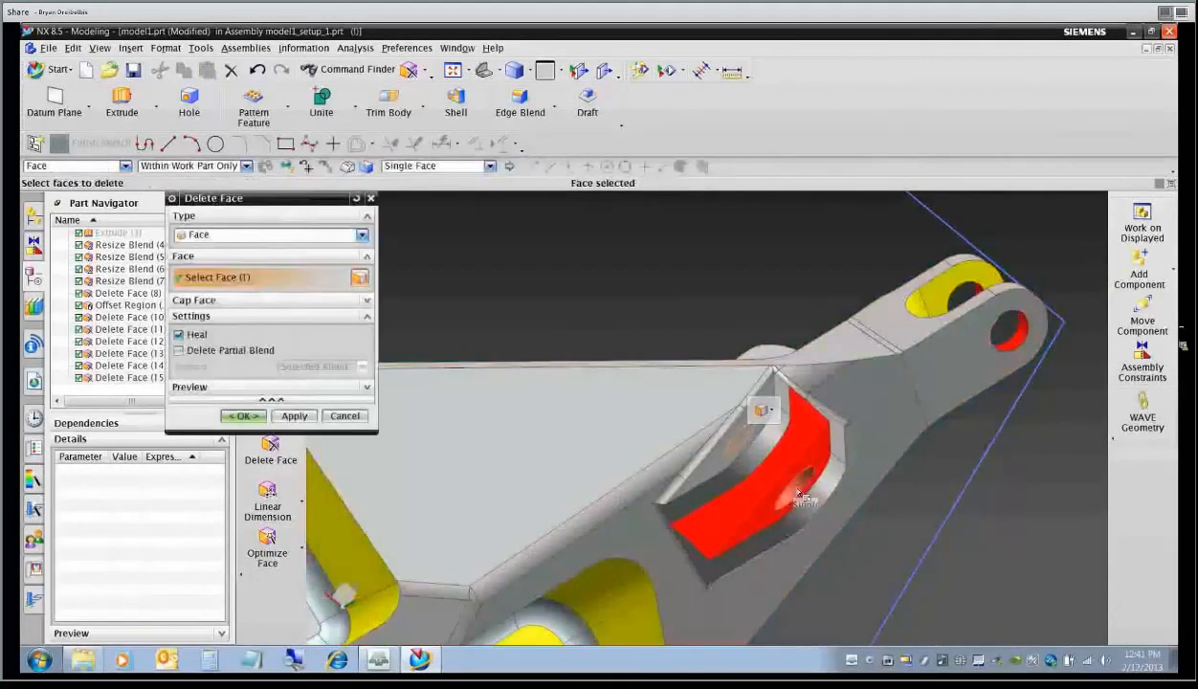
click(244, 415)
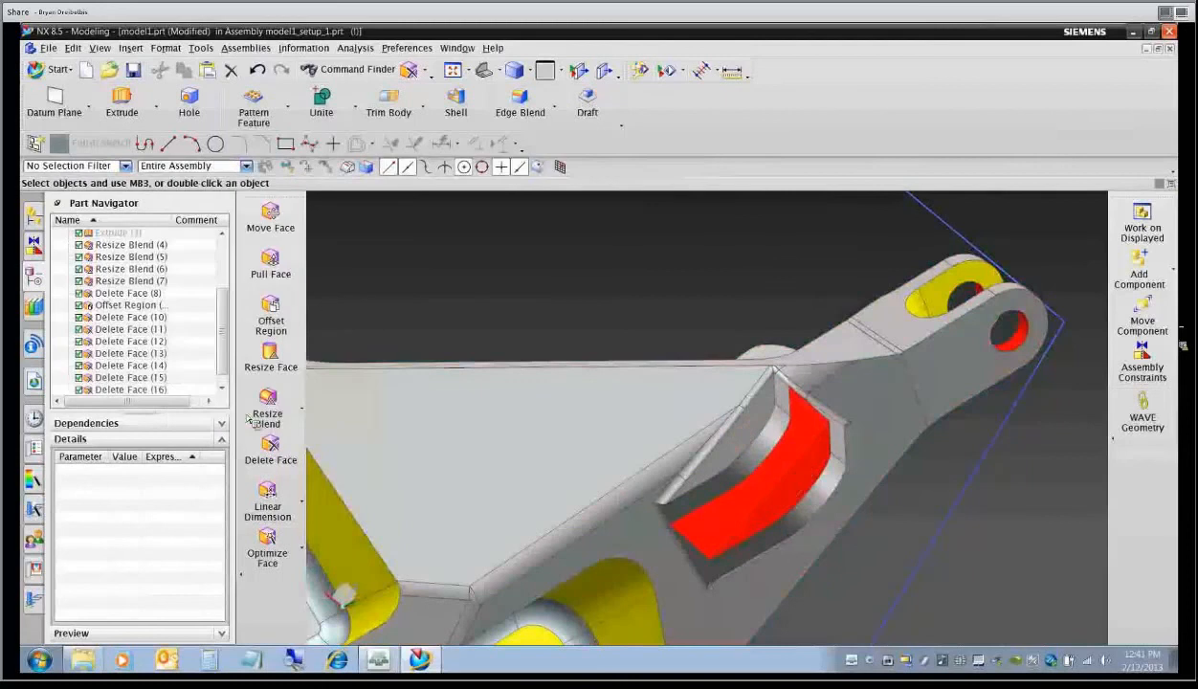
Delete the floor and both side wall faces of the upper clevis slot, filling it solid.
click(278, 448)
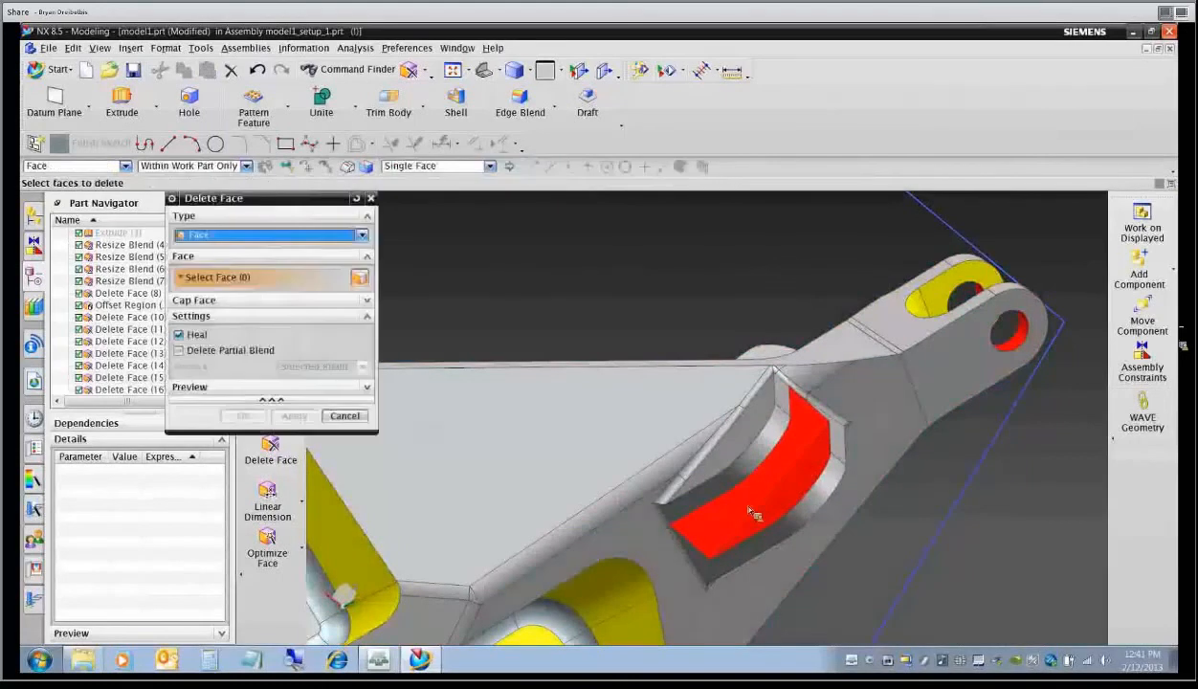
click(764, 505)
click(703, 475)
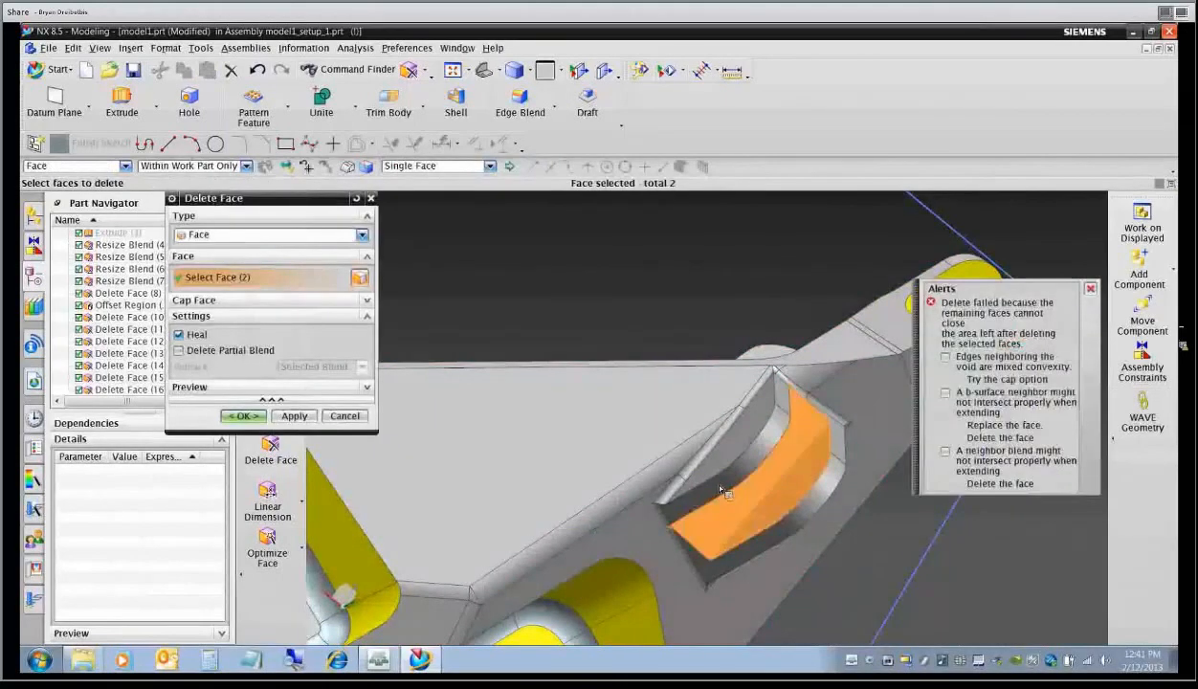
middle_drag(703, 475, 685, 466)
click(345, 415)
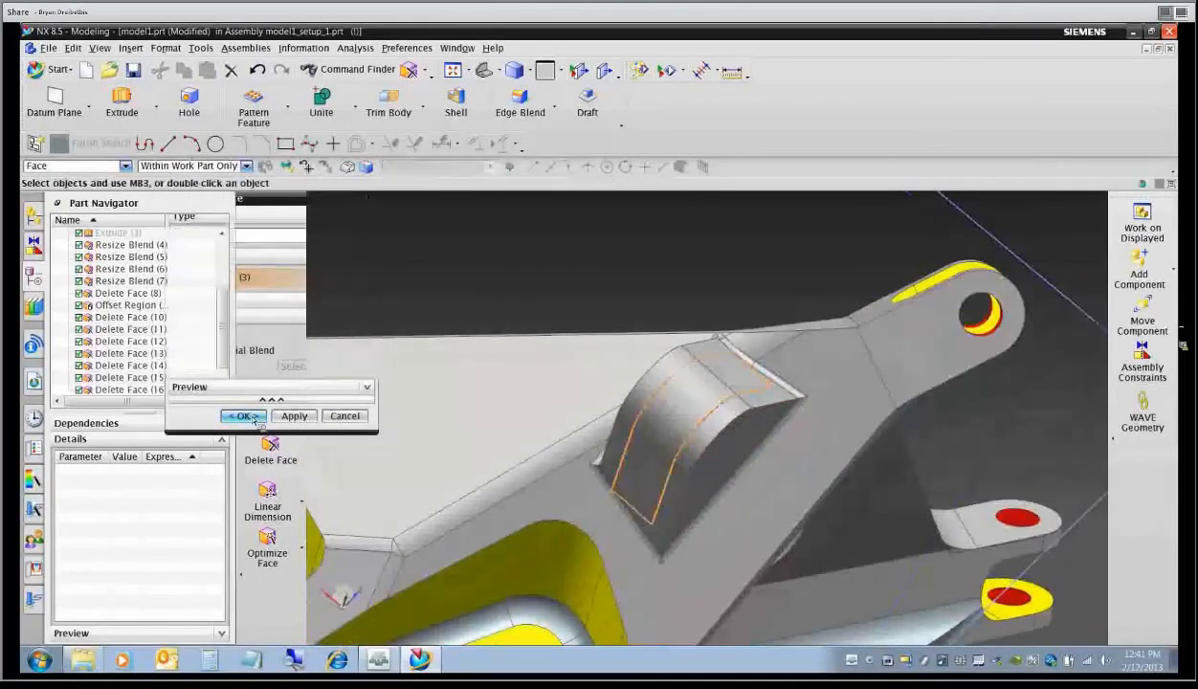
Delete the blend faces around the base of the filled upper clevis, using the Connected Blend Faces rule for the remaining ones.
click(272, 449)
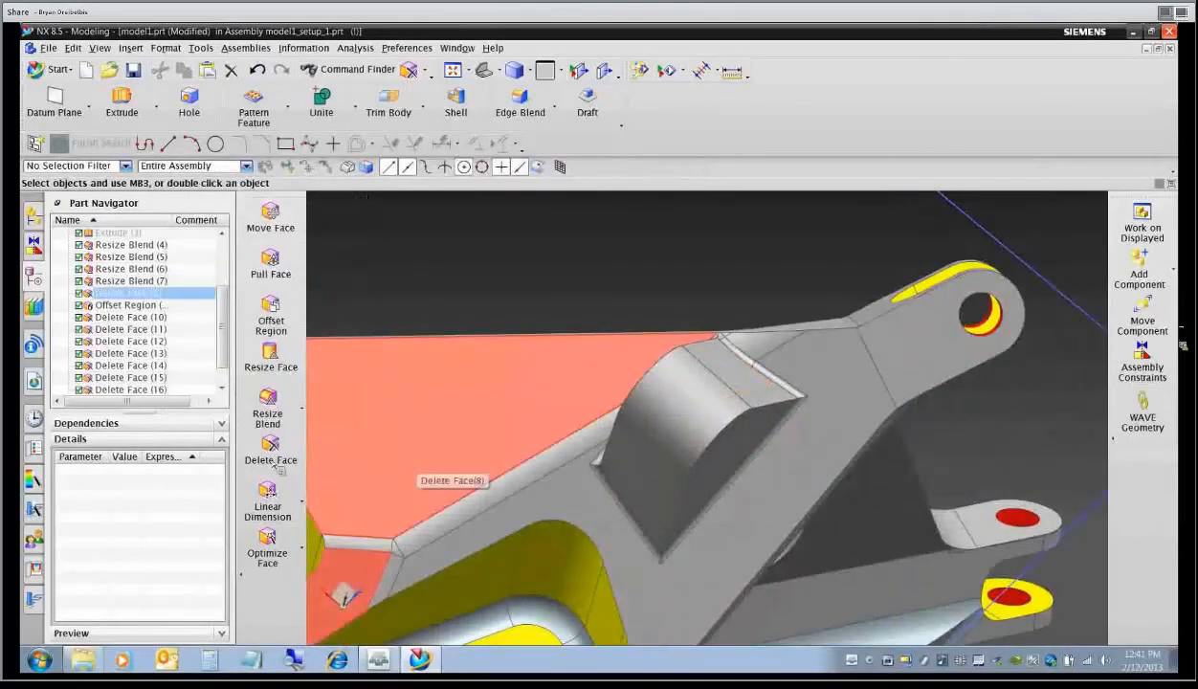
click(647, 532)
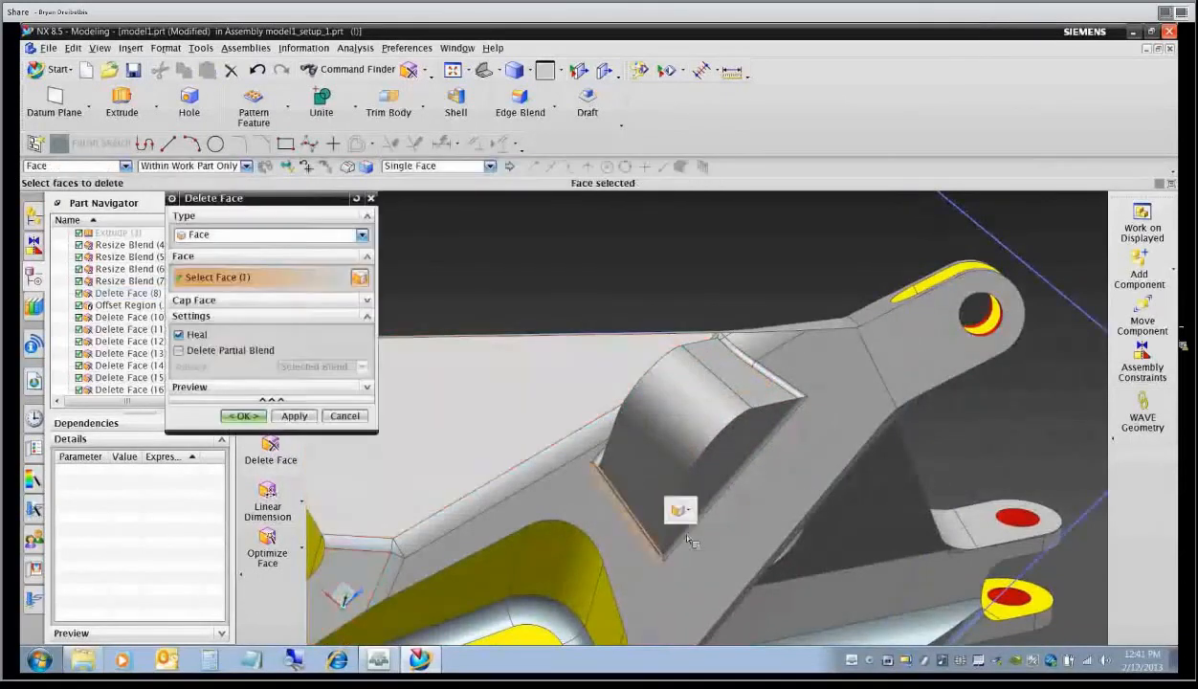
click(639, 542)
middle_drag(636, 541, 641, 556)
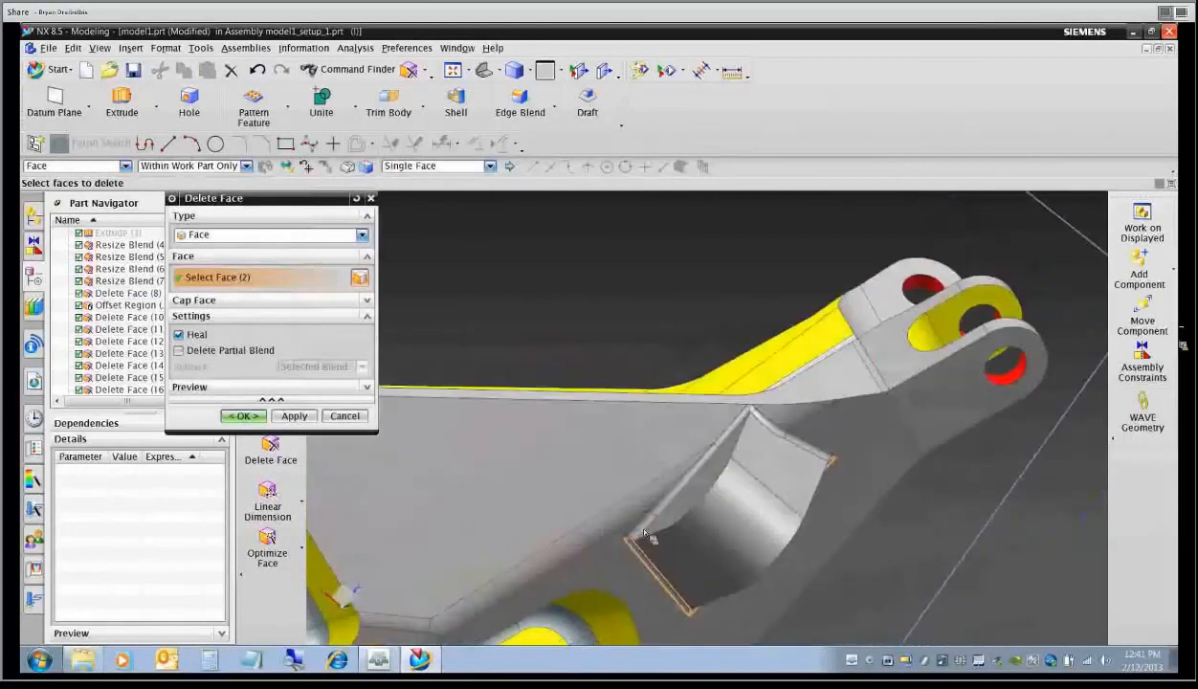
click(489, 167)
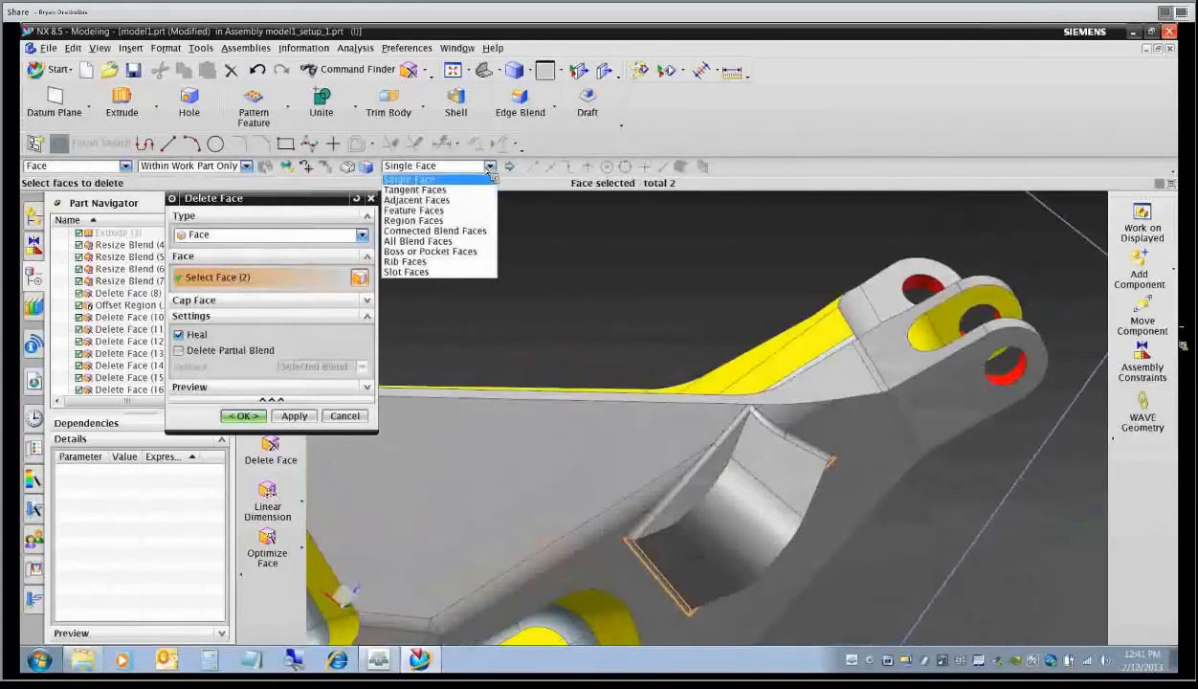
click(435, 230)
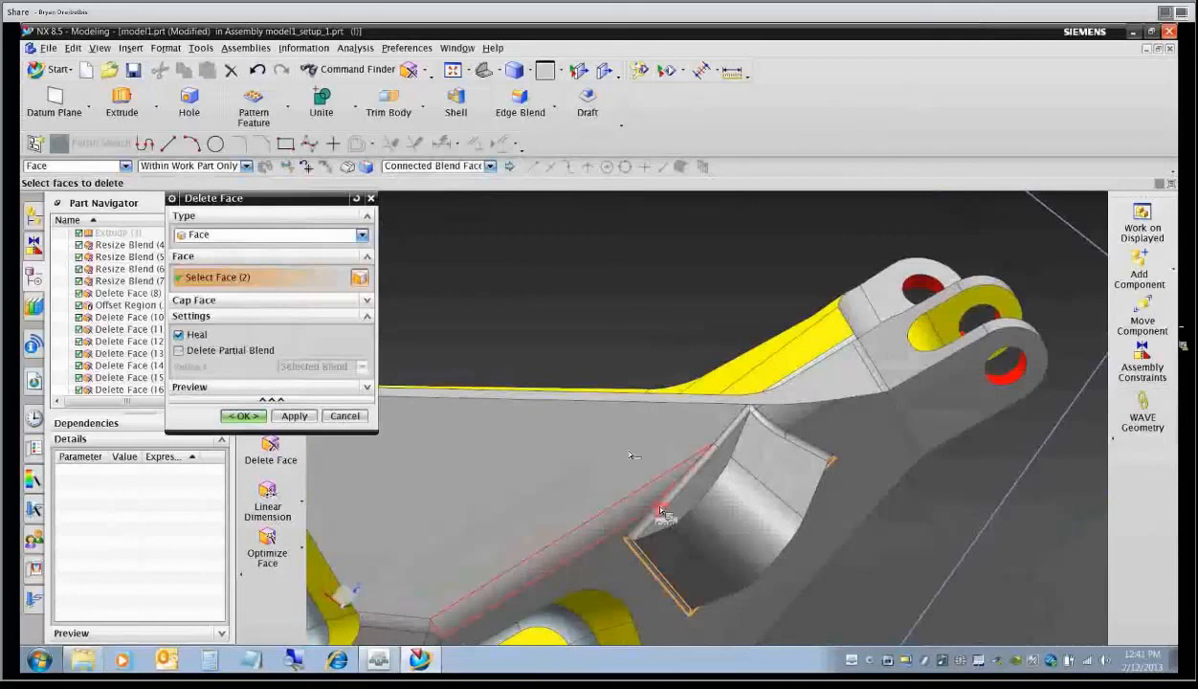
click(656, 475)
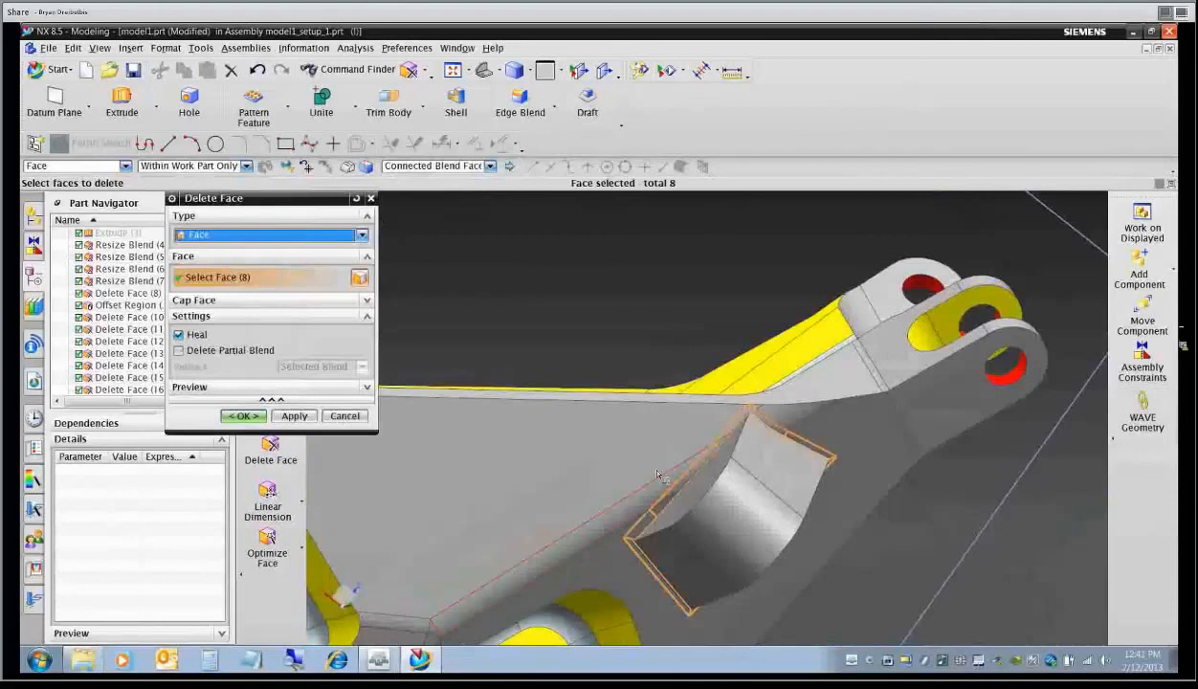
click(247, 416)
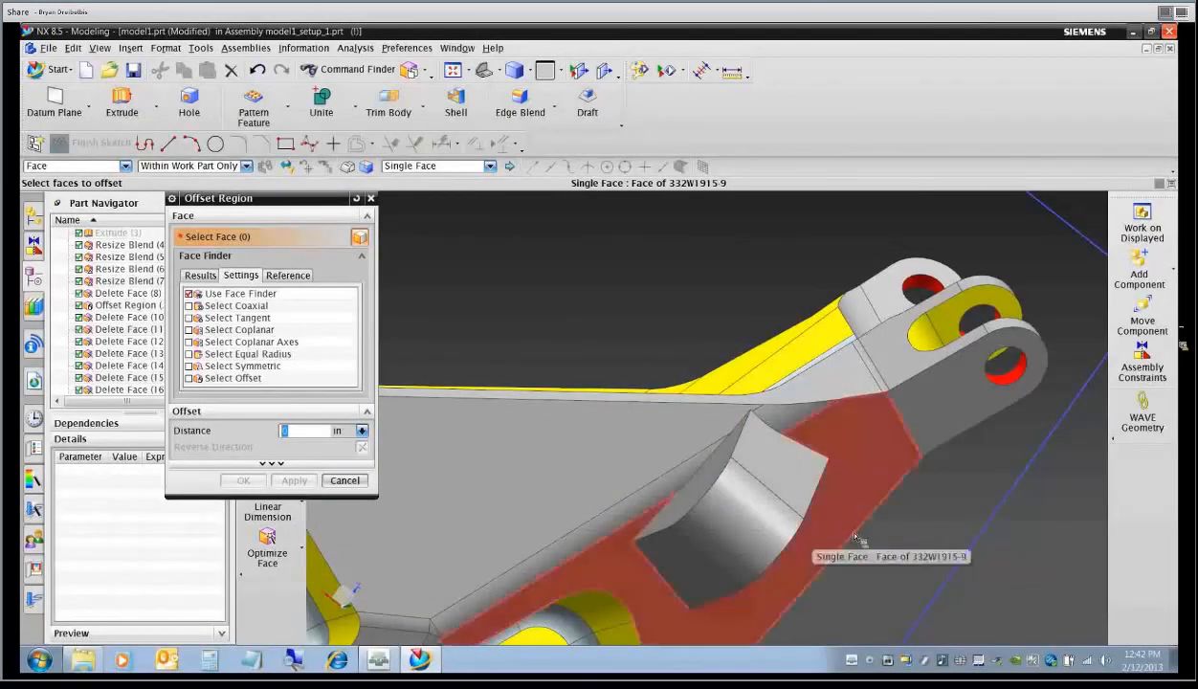
Set up an Offset Region of .05 in on the five outer faces of the filled upper clevis.
text(.)
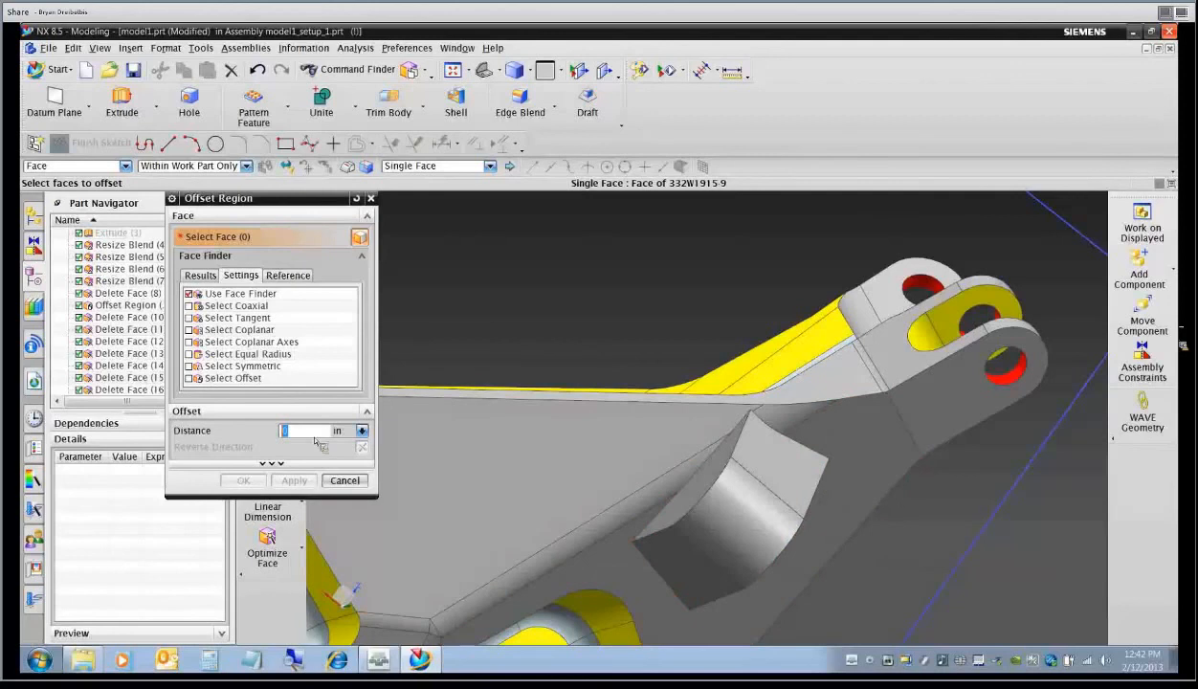
text(05)
click(771, 465)
click(742, 542)
click(670, 569)
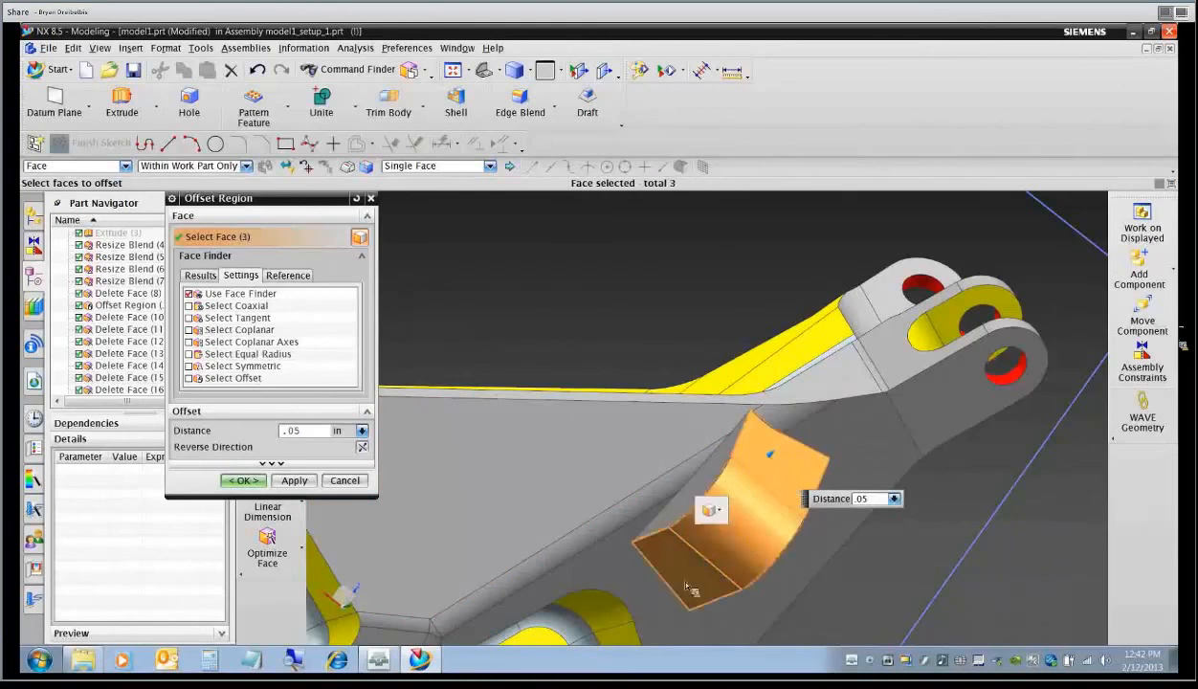
click(685, 522)
middle_drag(663, 502, 669, 386)
click(669, 387)
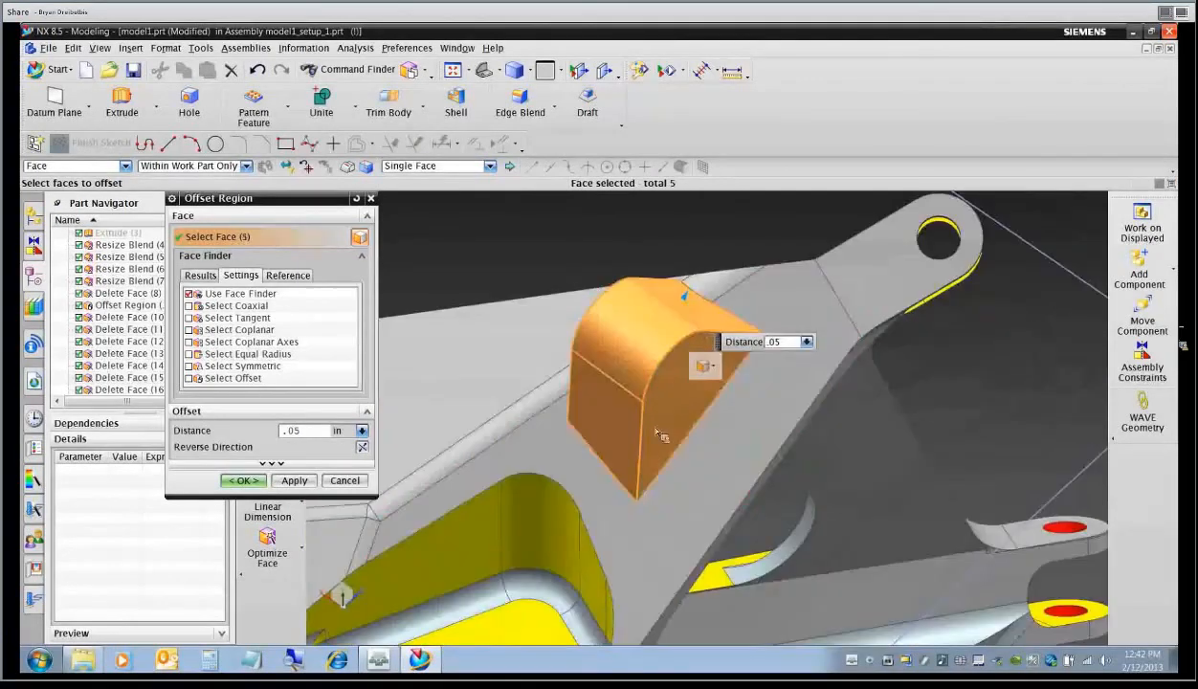
Change the Offset Region distance to .125 in and offset the five filled clevis faces inward.
click(362, 447)
click(361, 446)
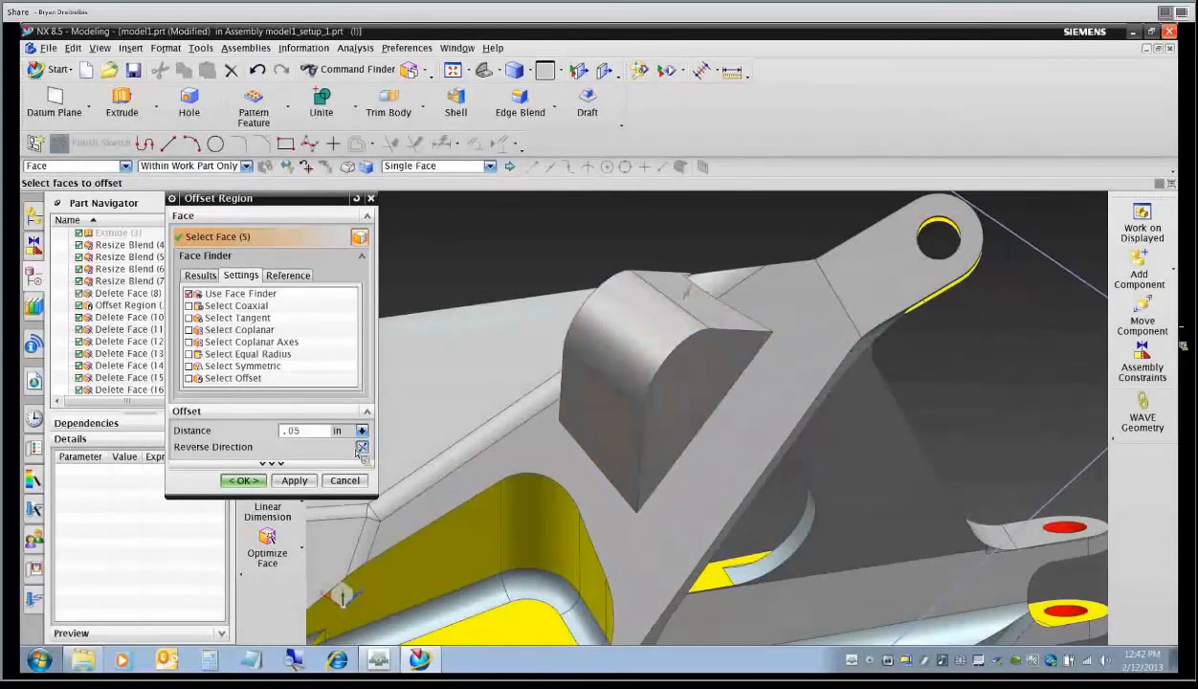
text(.125)
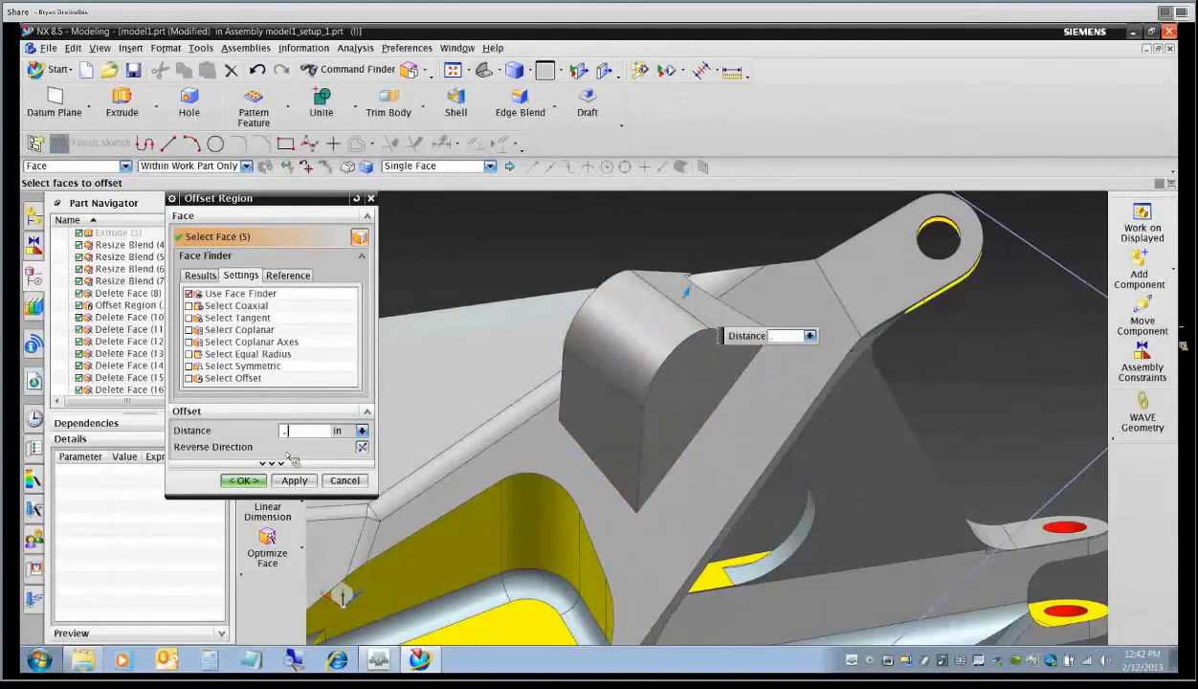
click(362, 446)
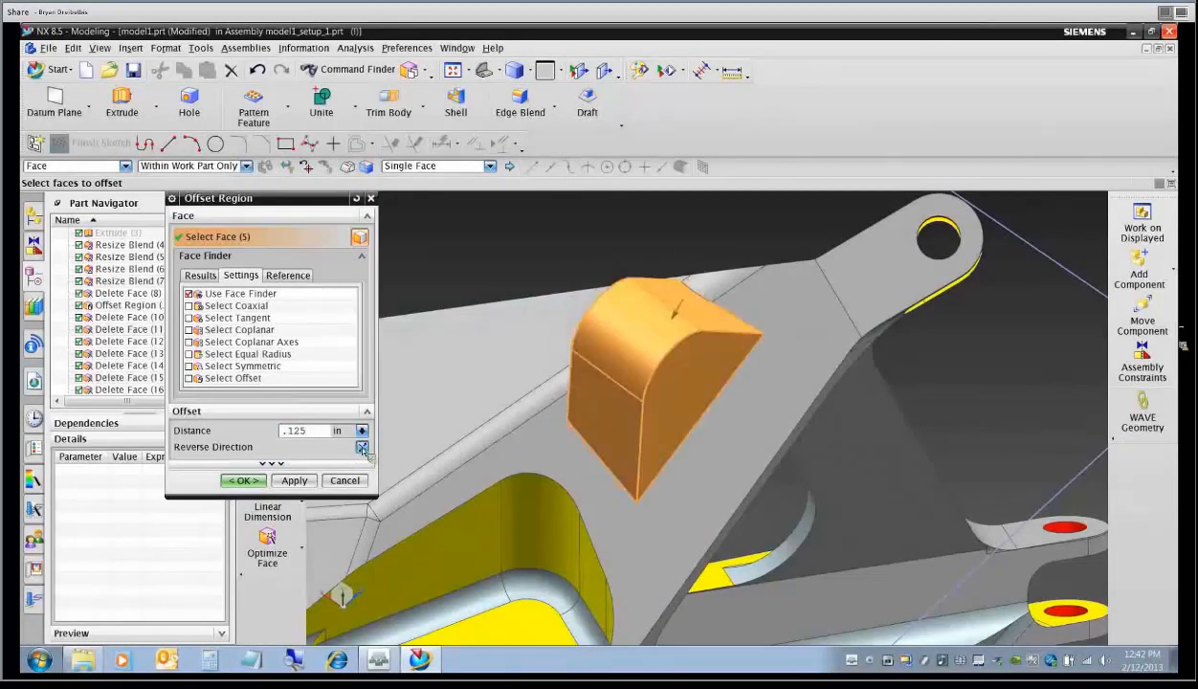
click(362, 447)
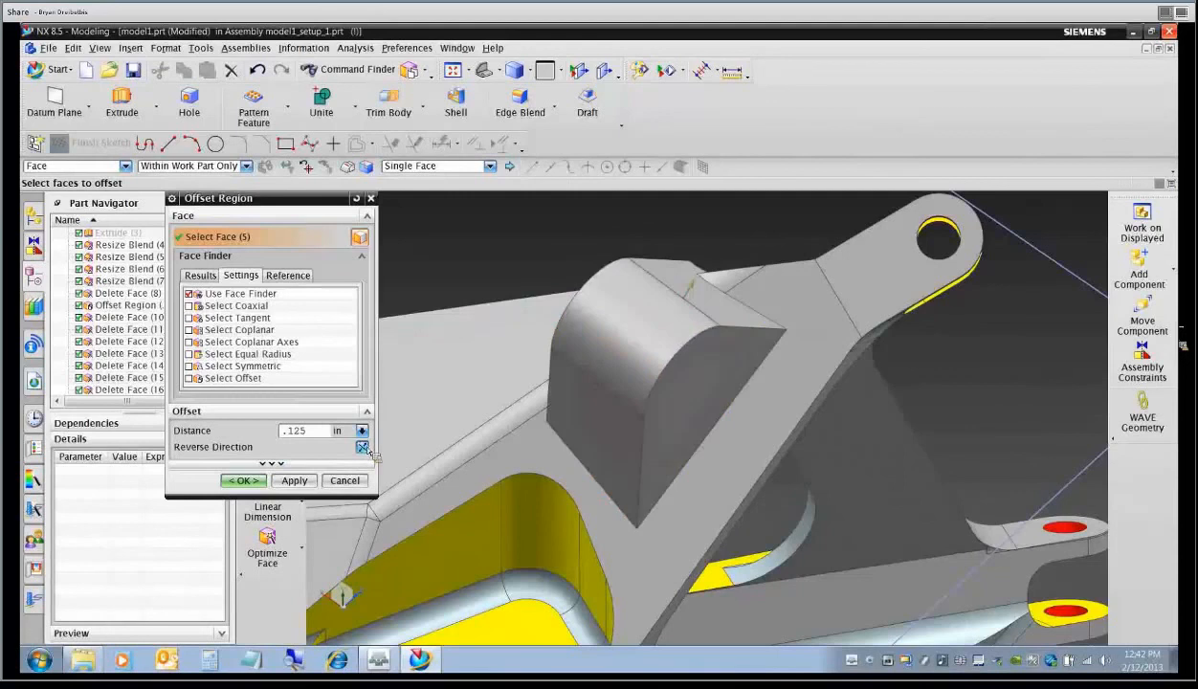
click(361, 447)
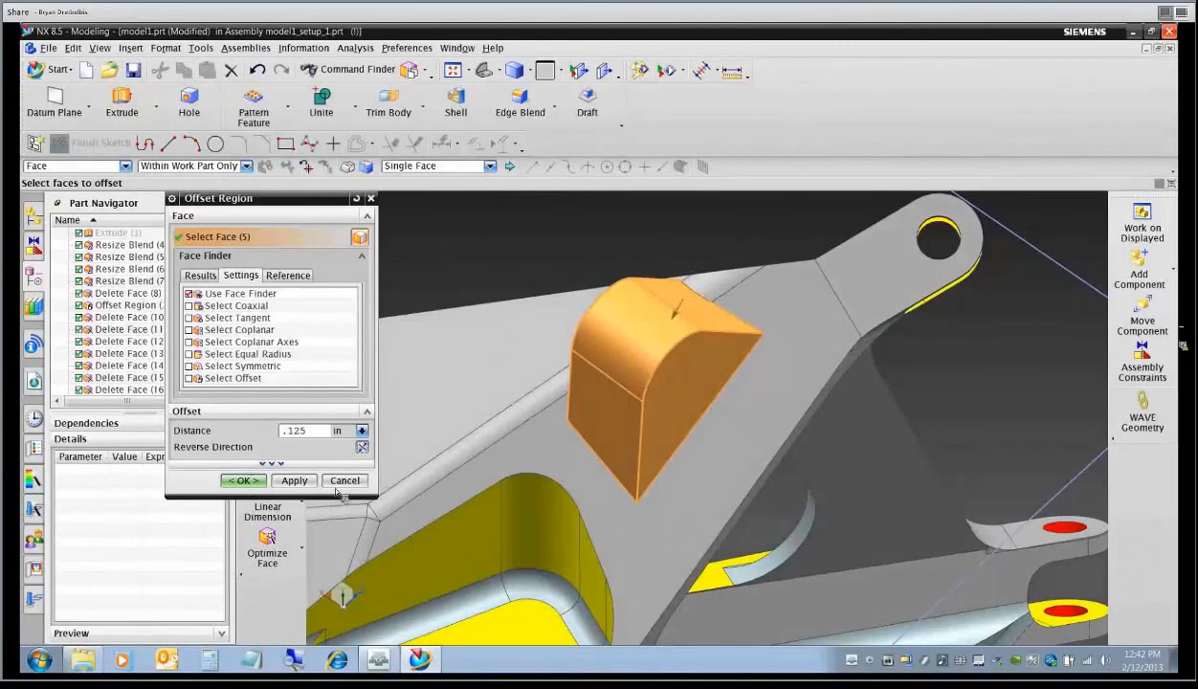
click(243, 480)
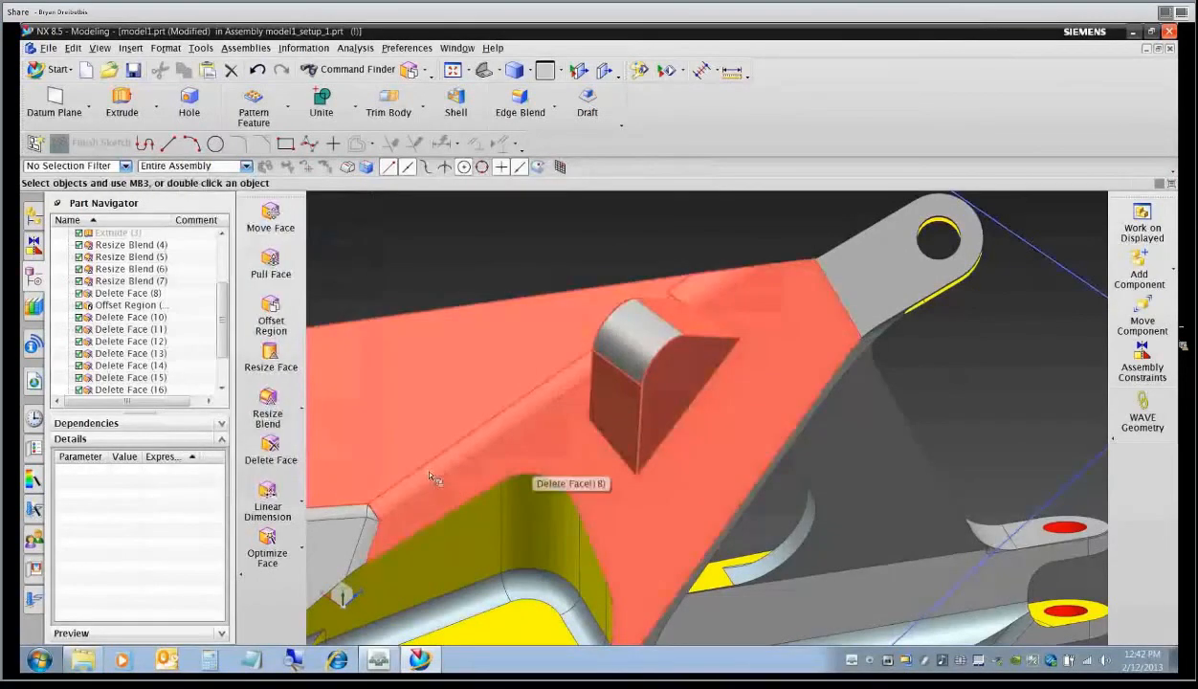
Try to blend the edges of the filled upper clevis with a 0.09 in radius.
middle_drag(430, 477, 507, 417)
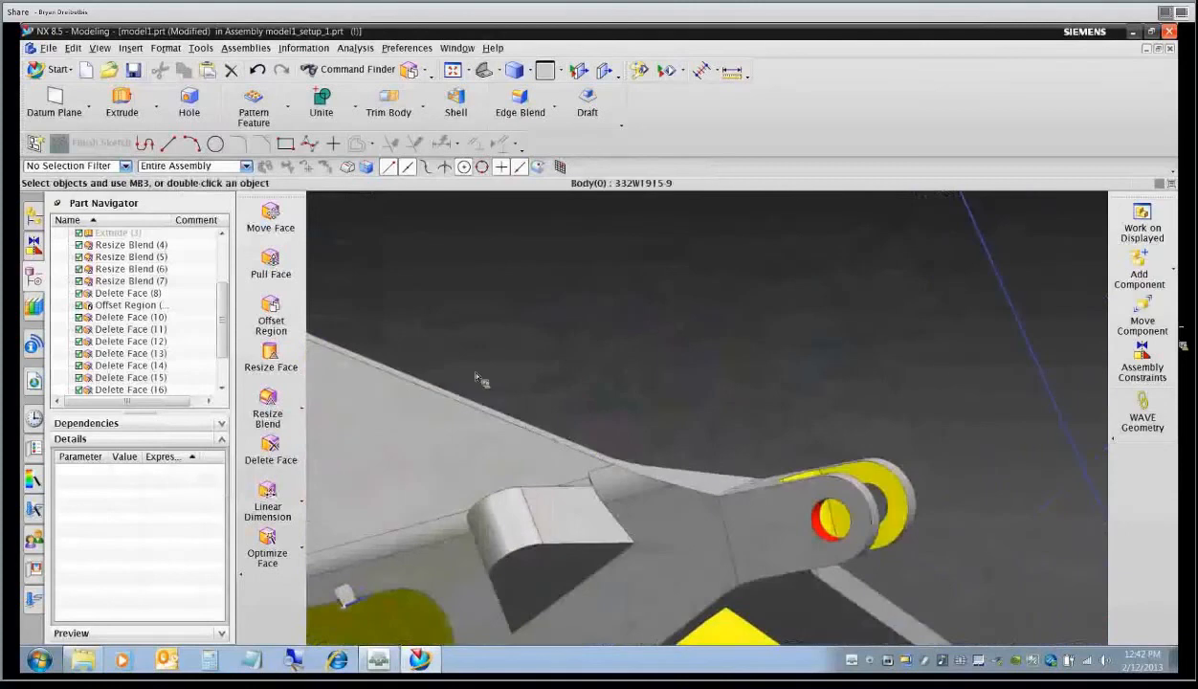
click(519, 101)
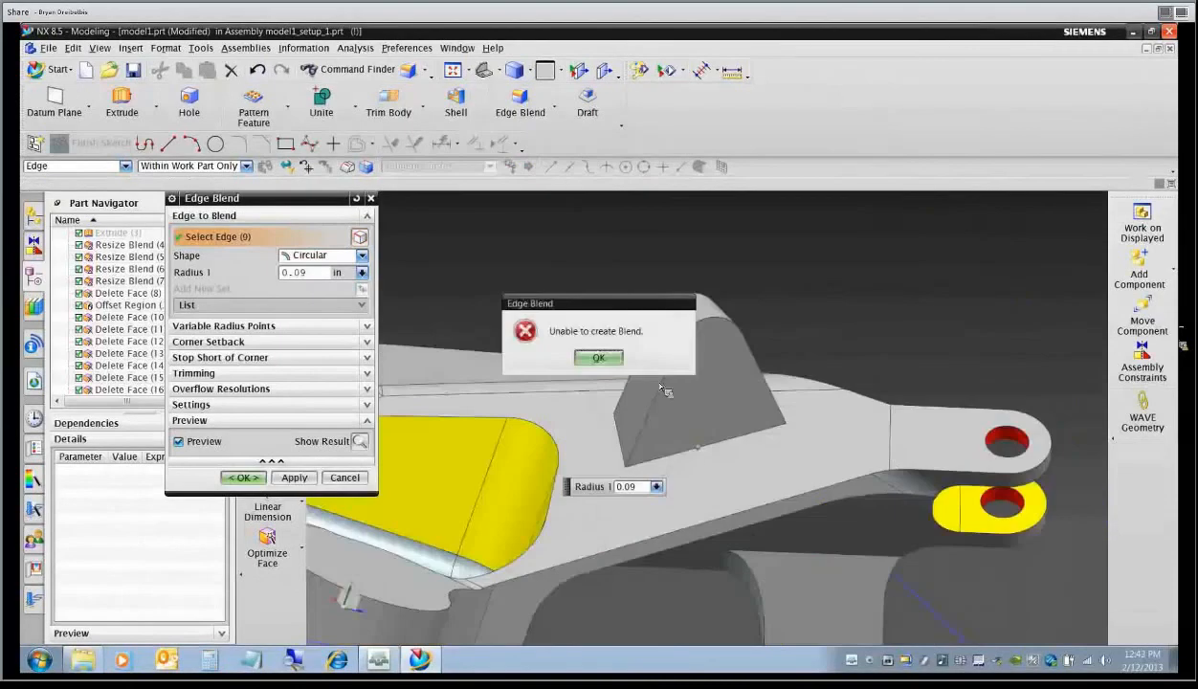
key(Return)
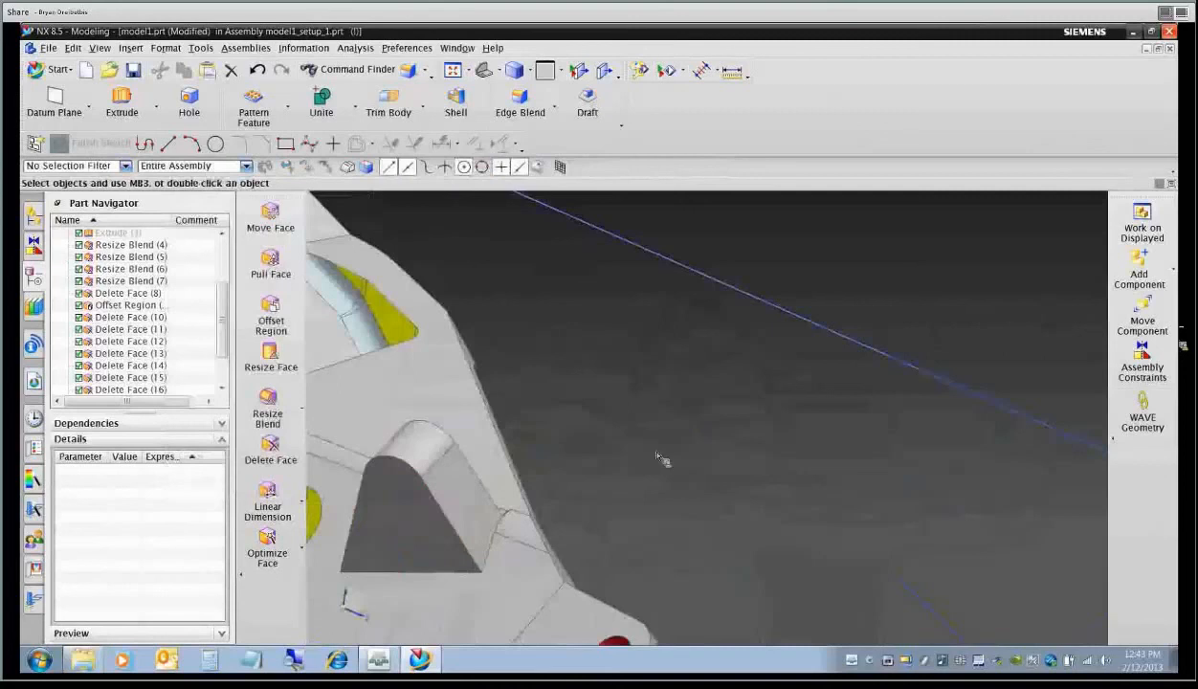
middle_drag(658, 457, 532, 472)
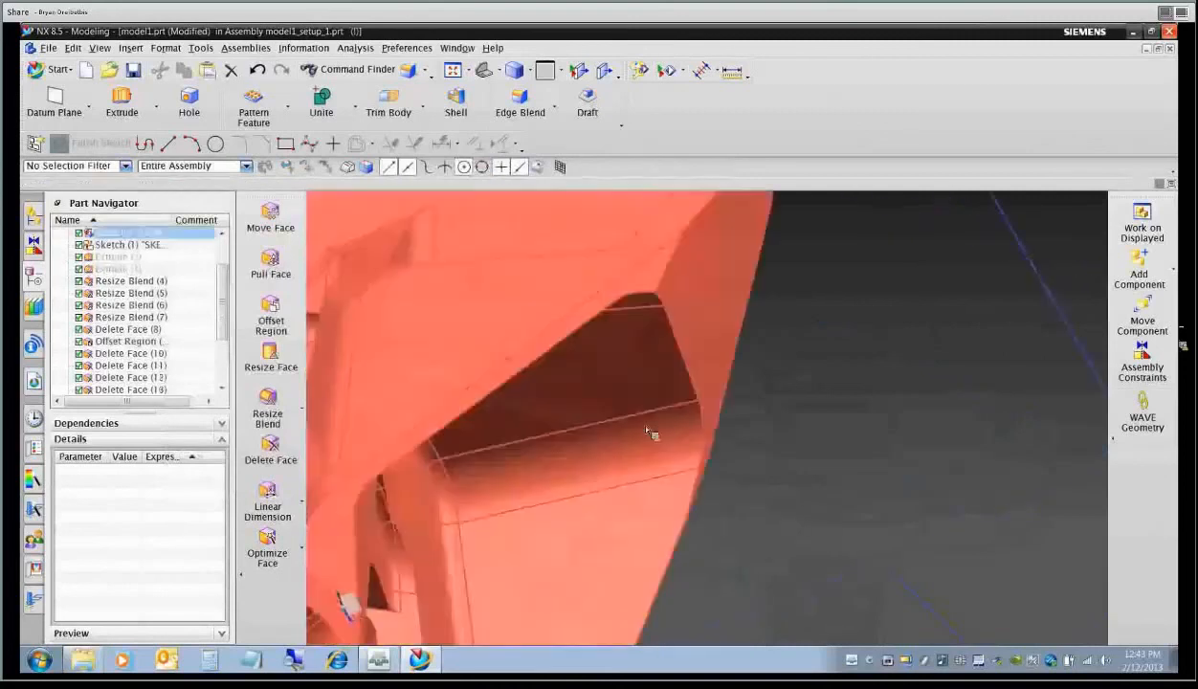
middle_drag(650, 433, 604, 363)
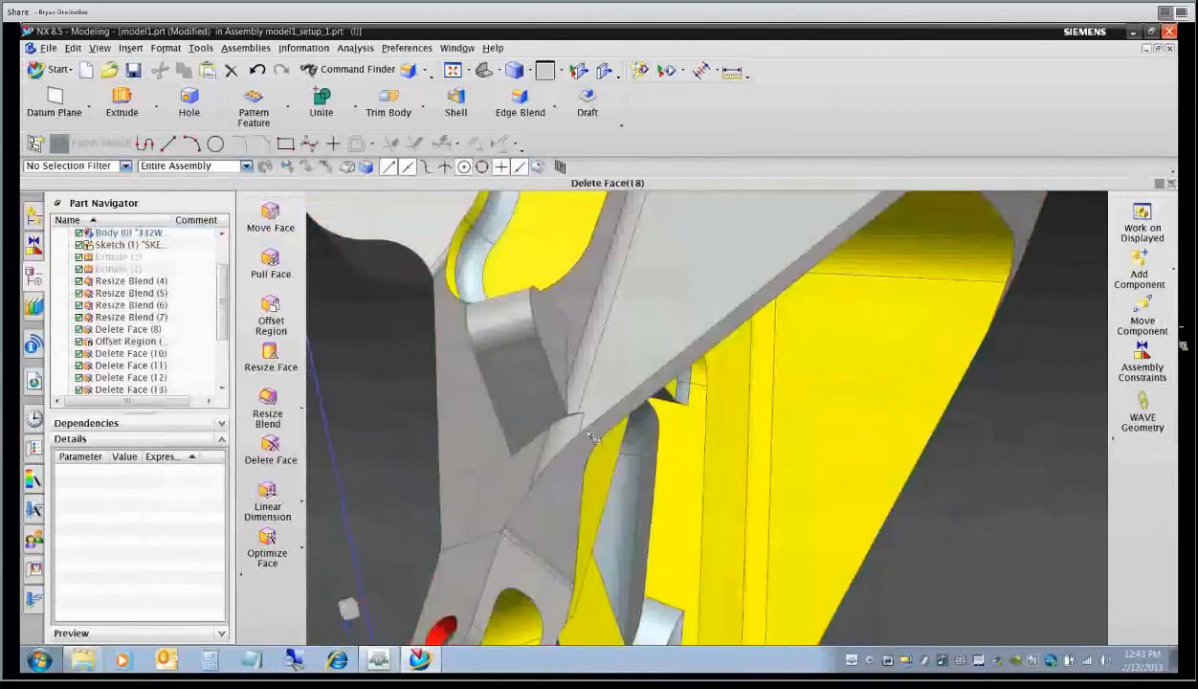
click(534, 119)
scroll(471, 369, down, 3)
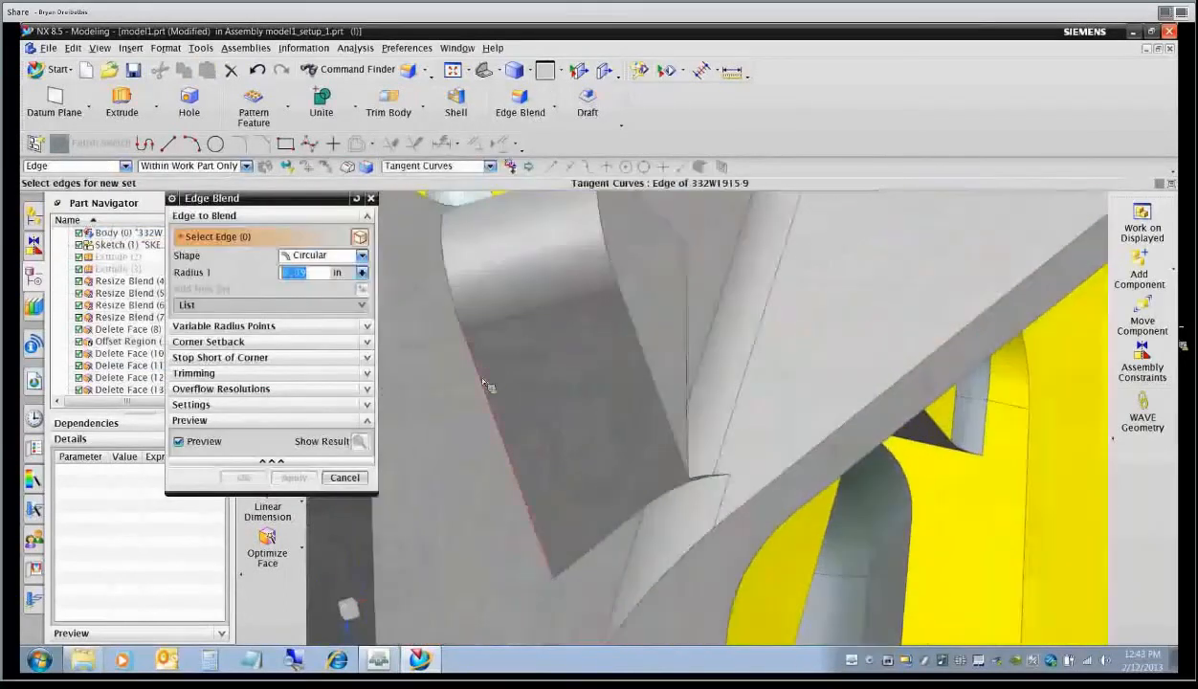
scroll(486, 385, down, 2)
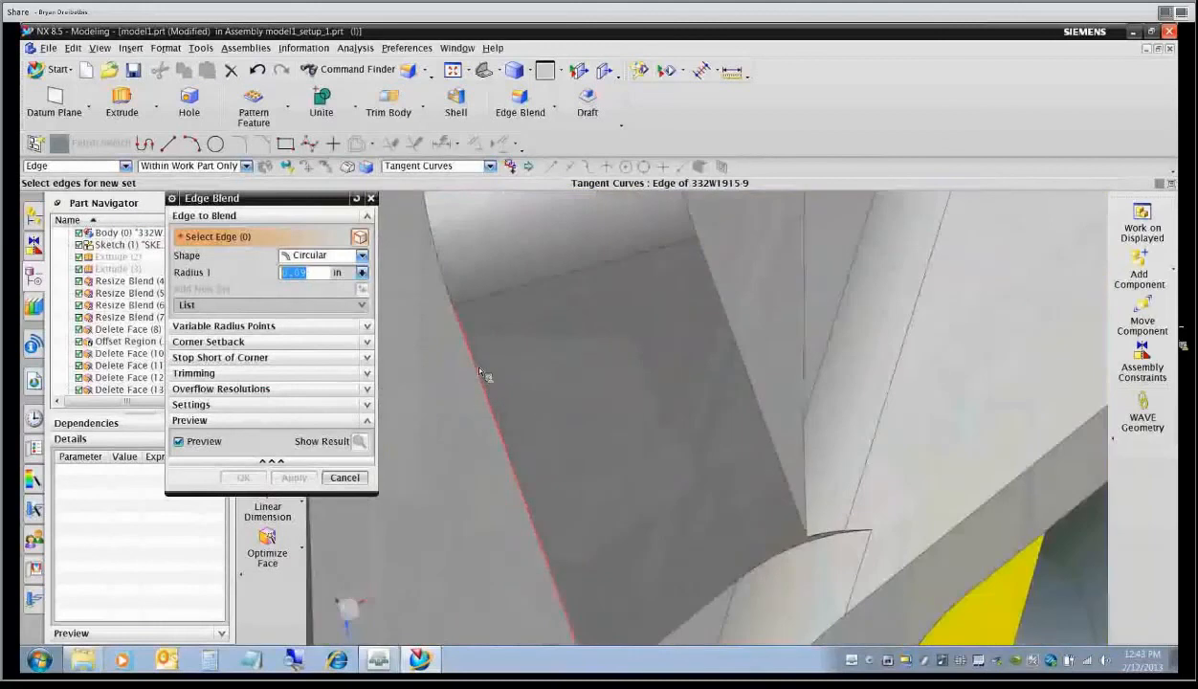
scroll(460, 385, up, 2)
click(356, 476)
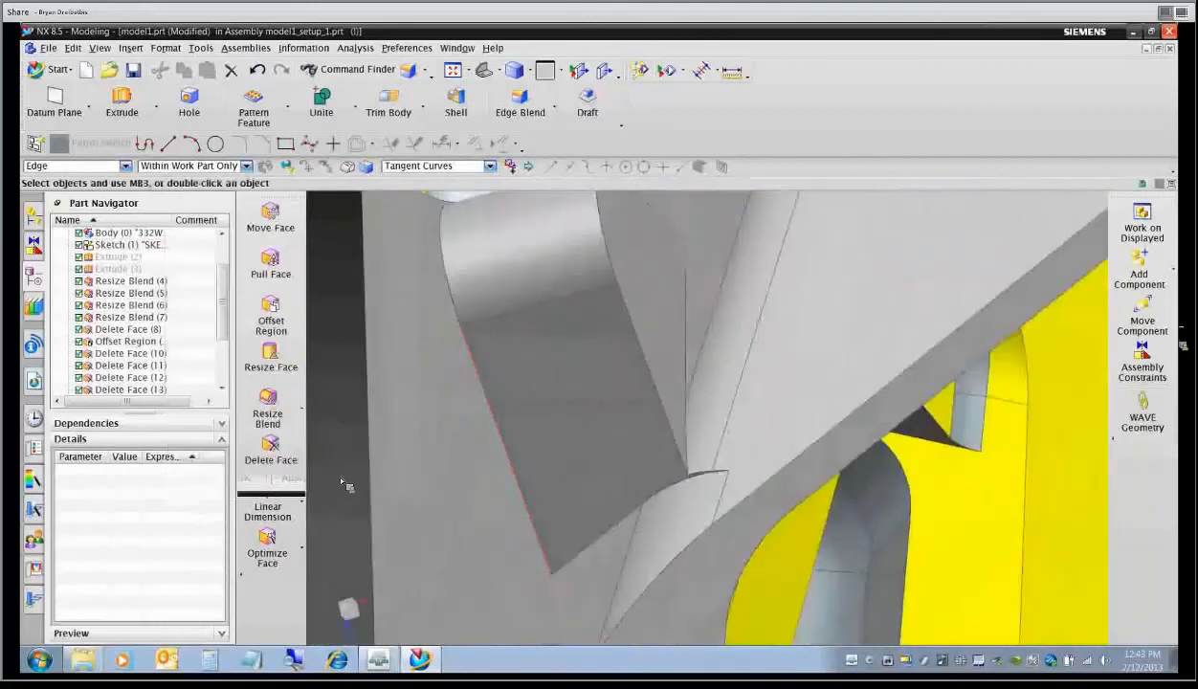
click(296, 421)
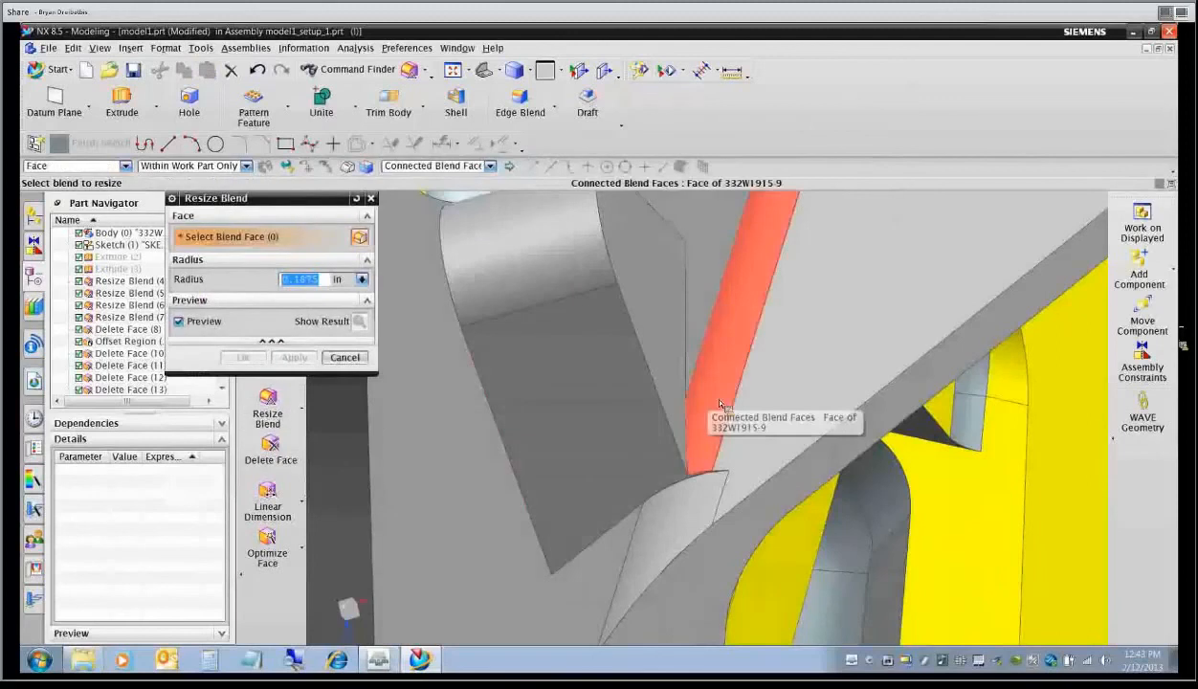
click(345, 357)
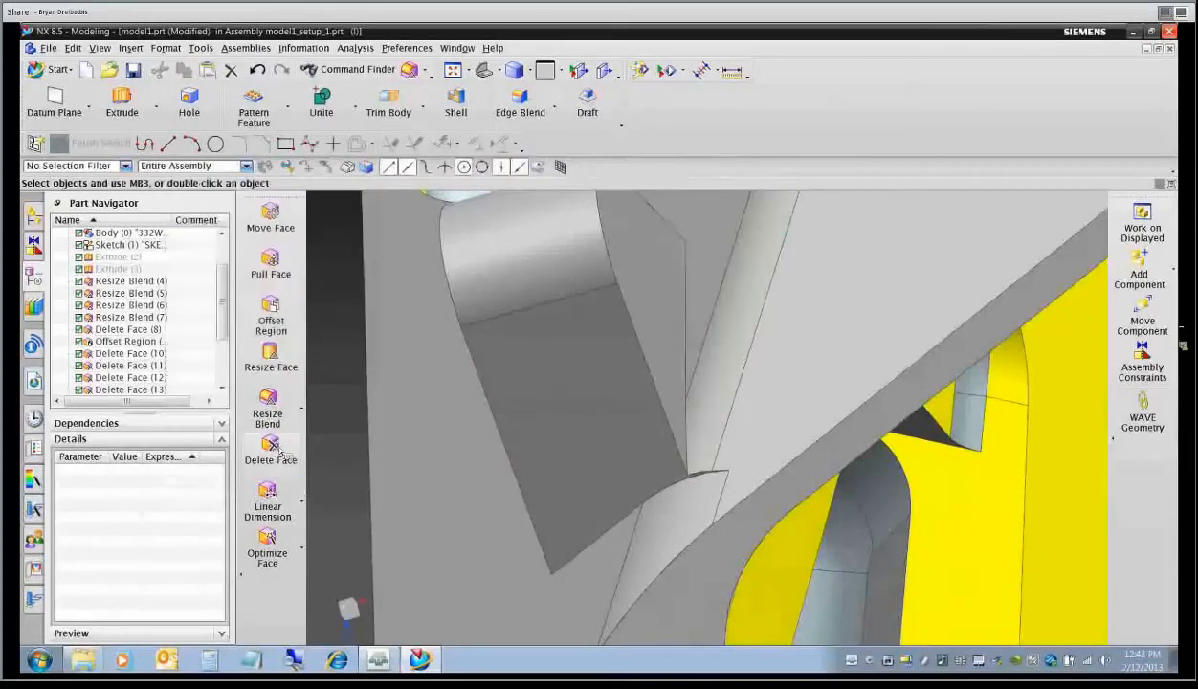
Delete the connected blend faces along the wall beside the filled upper clevis, including the adjoining blend near its lower corner.
click(277, 450)
click(717, 392)
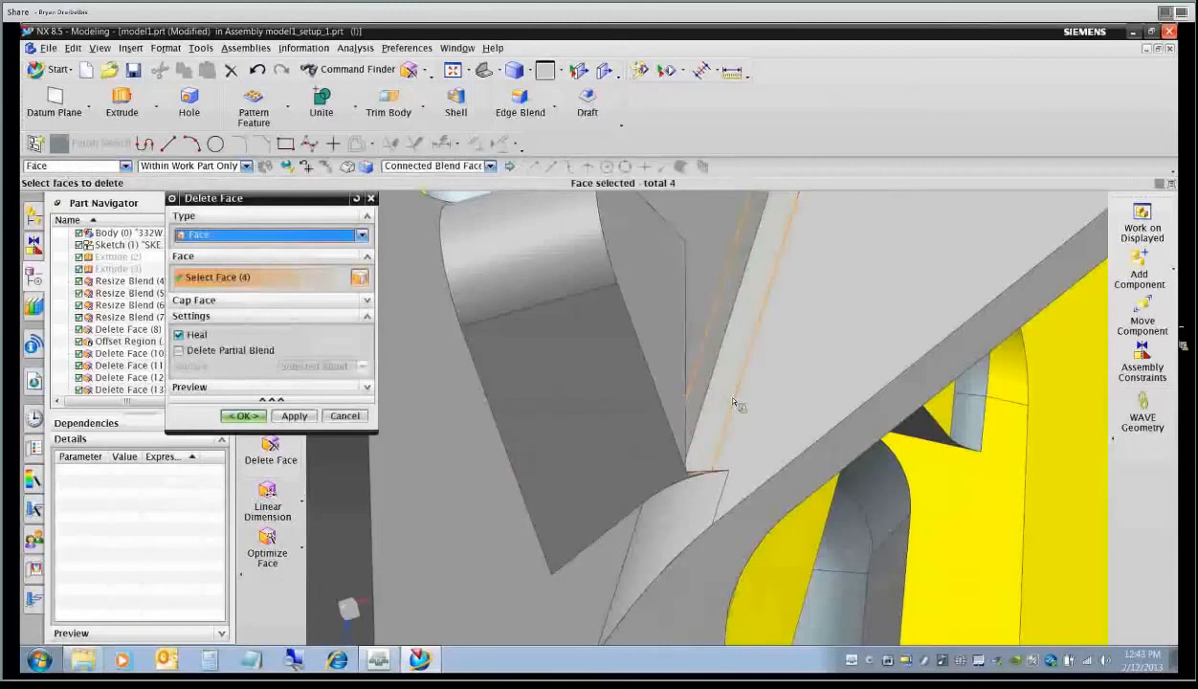
click(709, 528)
middle_drag(514, 546, 710, 461)
middle_drag(733, 390, 670, 382)
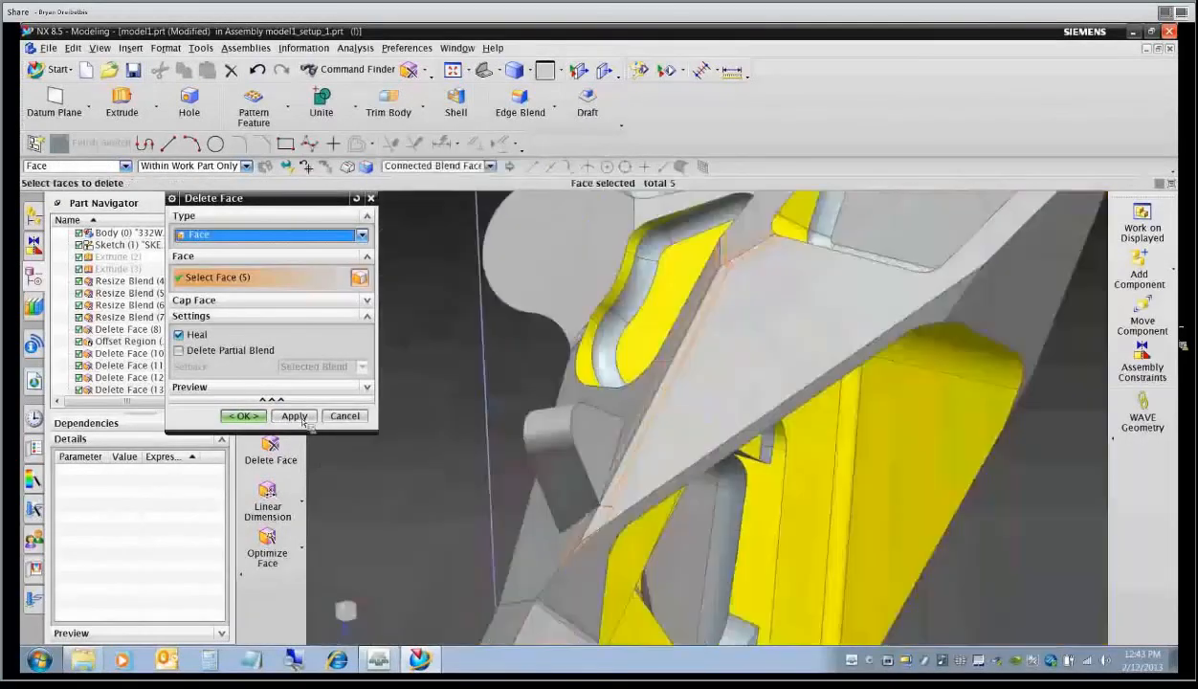
click(242, 416)
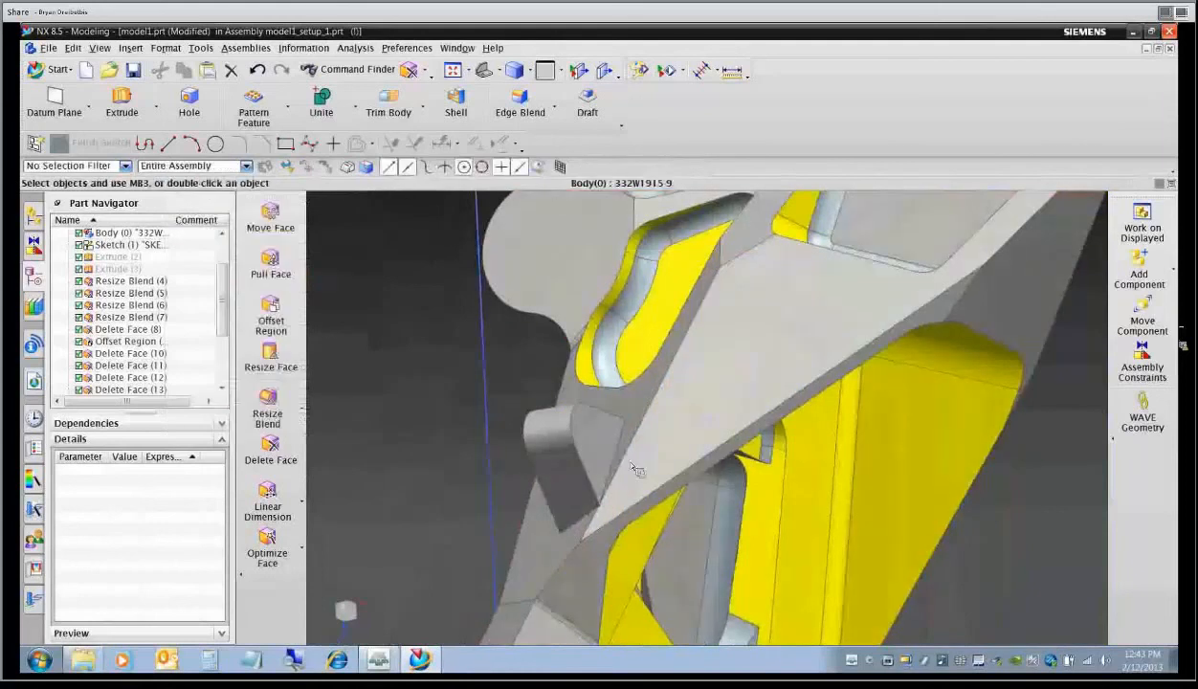
Blend the outer edges on both sides of the filled upper clevis with a 0.09 in radius.
click(519, 101)
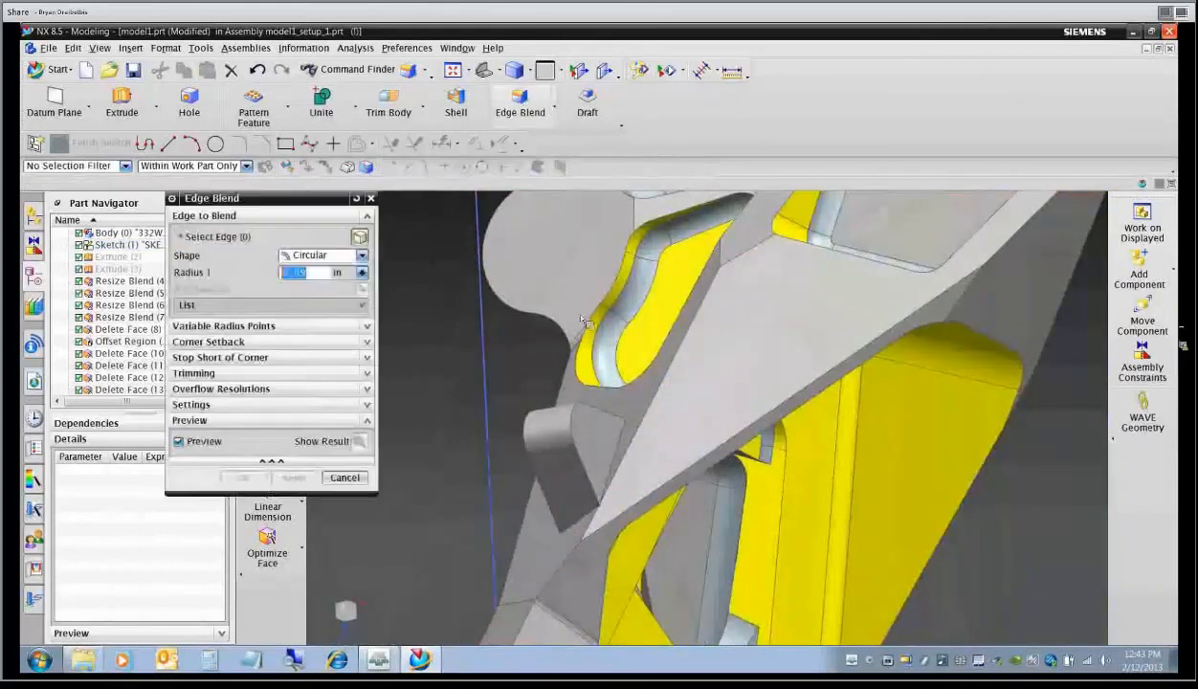
click(588, 487)
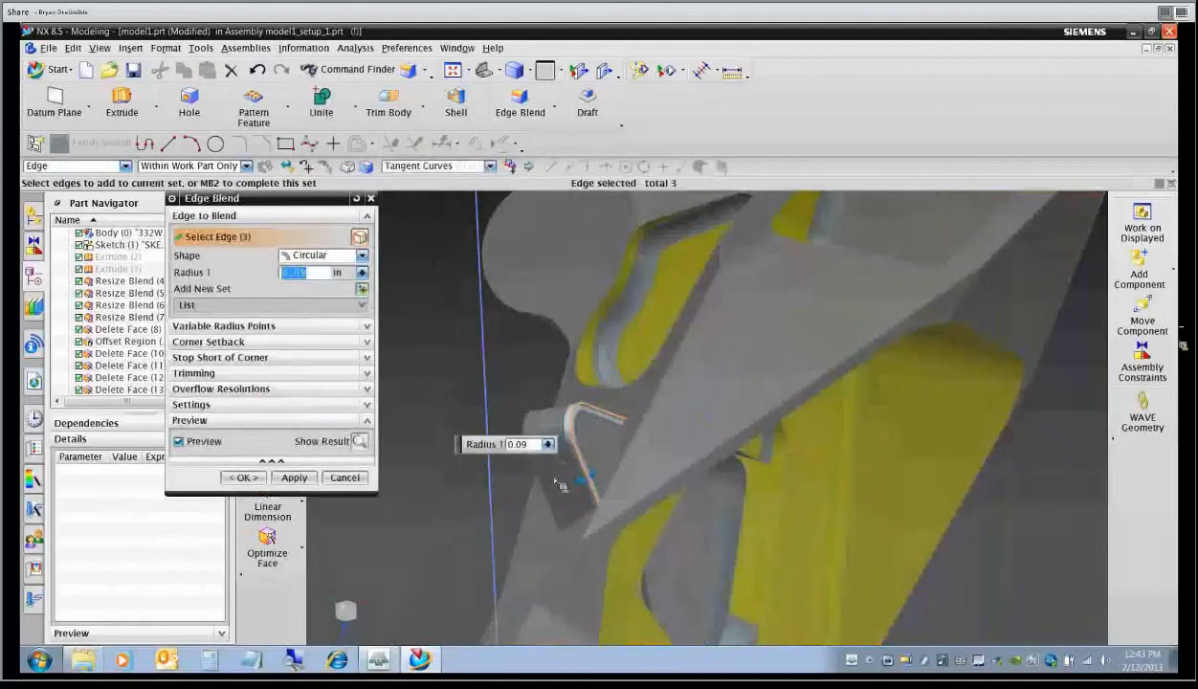
middle_drag(555, 477, 660, 463)
click(741, 473)
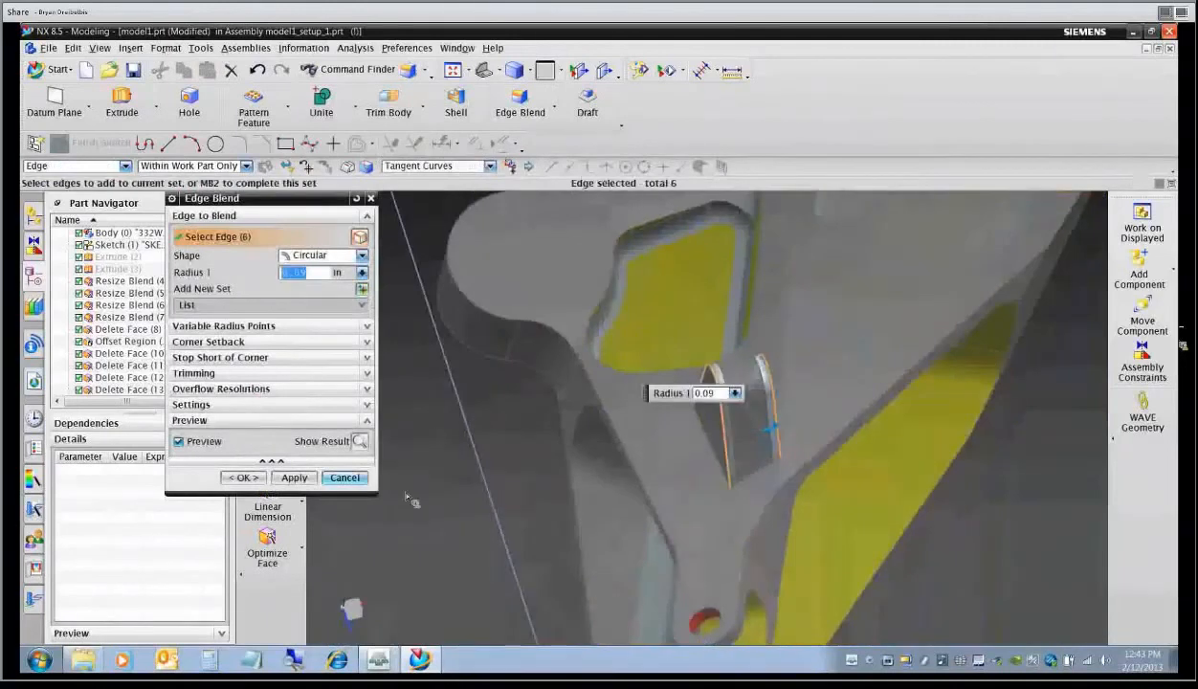
click(245, 478)
Blend the edges around the base of the filled upper clevis with a 0.09 in radius.
click(519, 101)
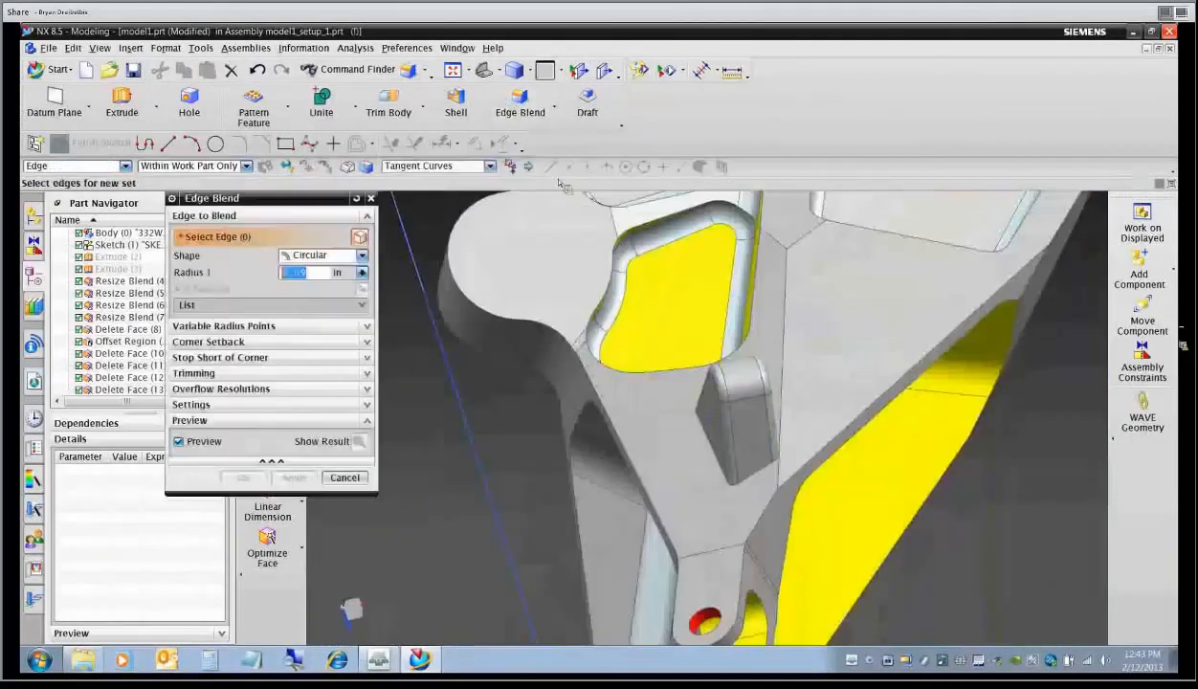
click(777, 488)
middle_drag(777, 488, 736, 507)
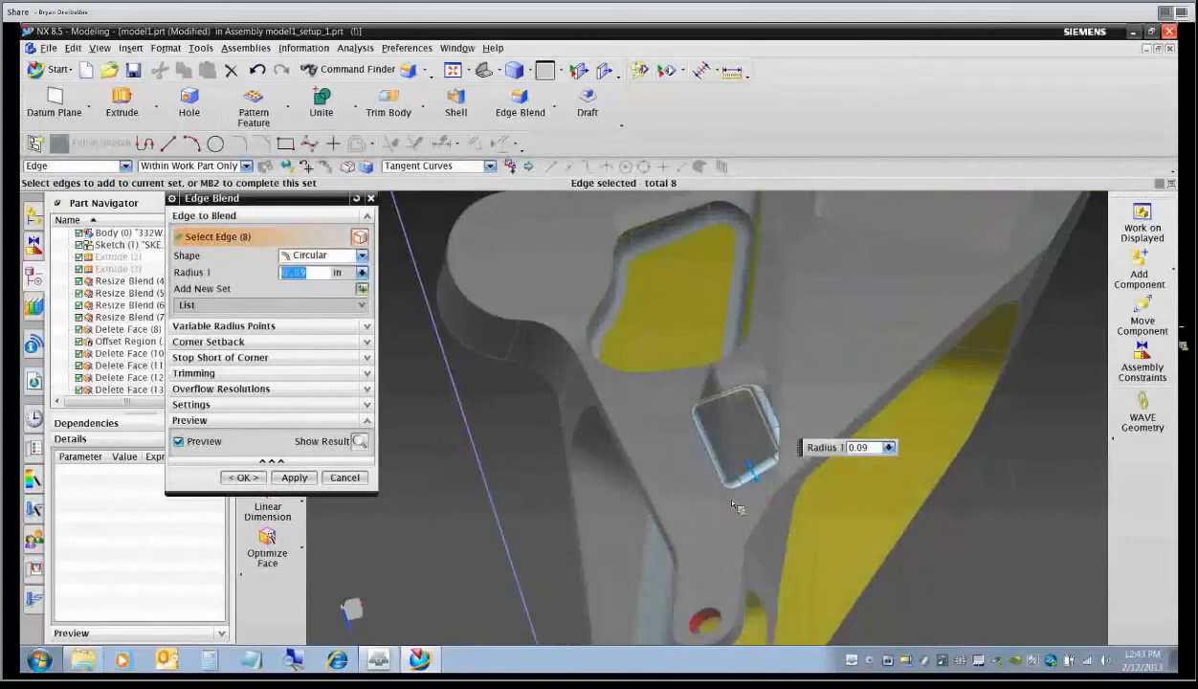
middle_drag(670, 488, 663, 510)
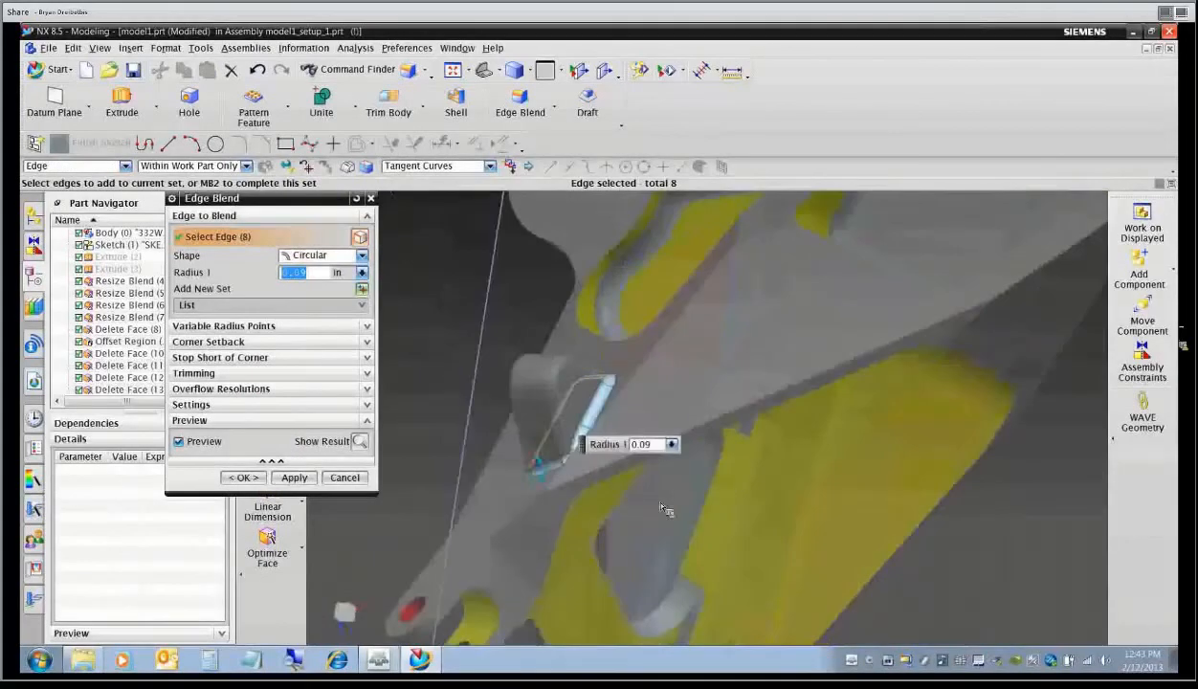
scroll(599, 500, up, 4)
click(245, 479)
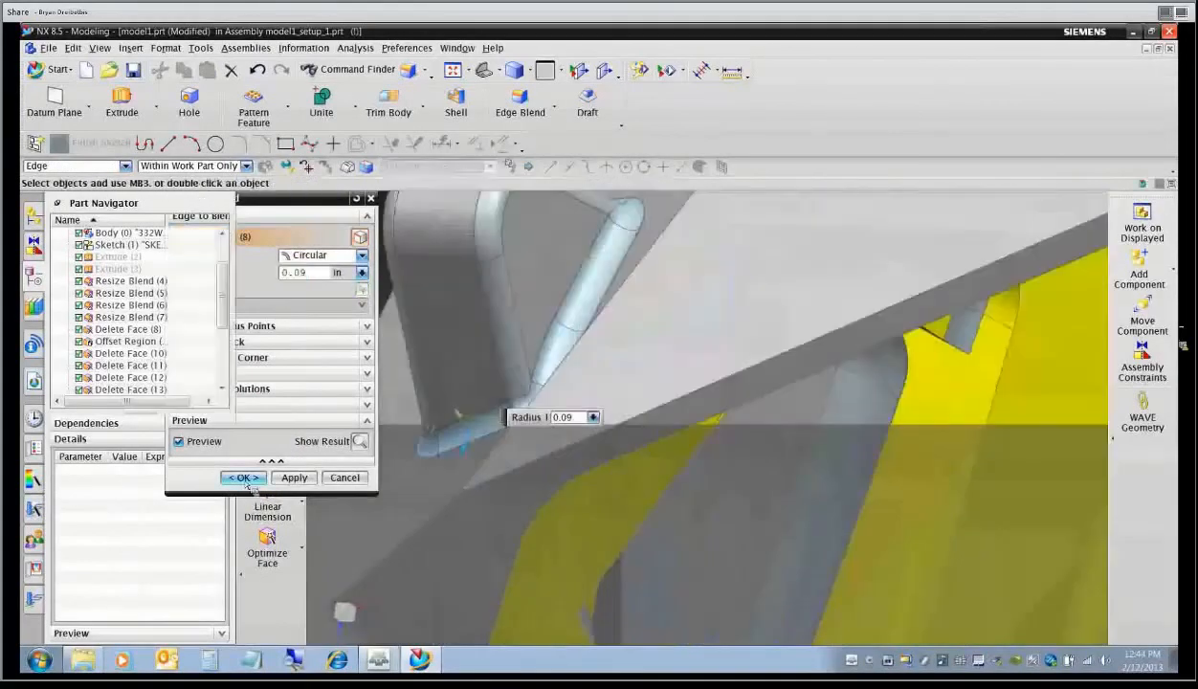
Show the sim14_mill_5ax machine components and all table clamps of the model1_setup_1 assembly around the simplified part.
scroll(543, 505, down, 3)
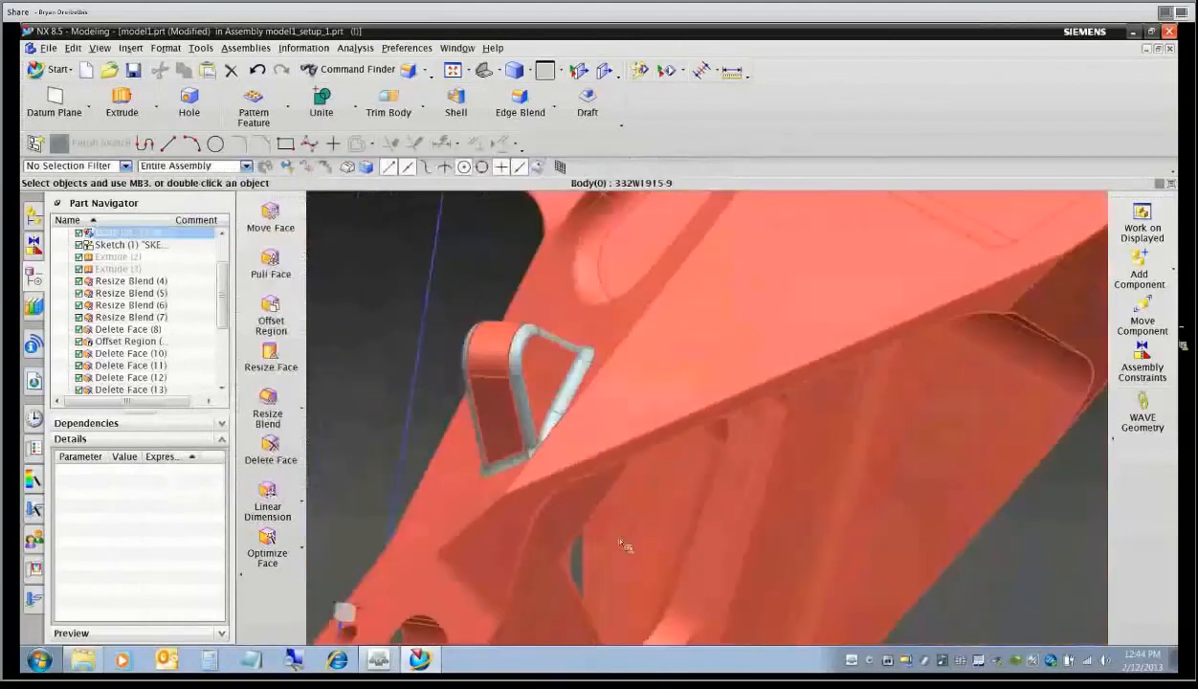
middle_drag(620, 543, 741, 400)
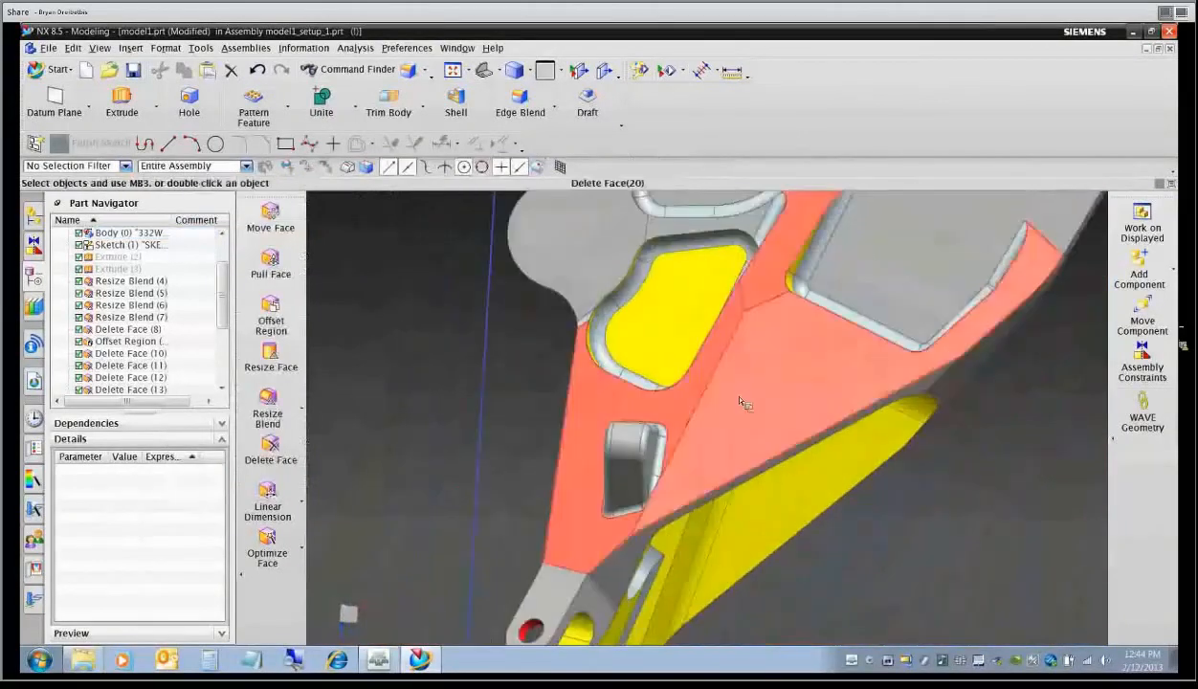
middle_drag(725, 340, 670, 397)
scroll(724, 357, down, 2)
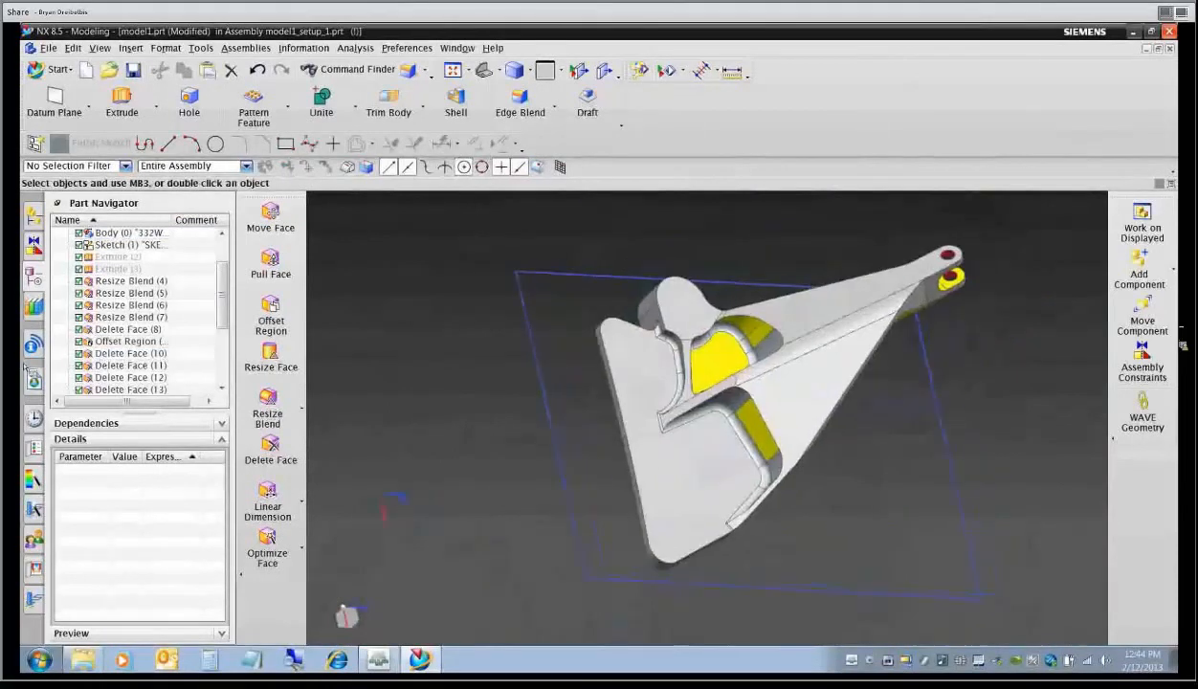
click(34, 218)
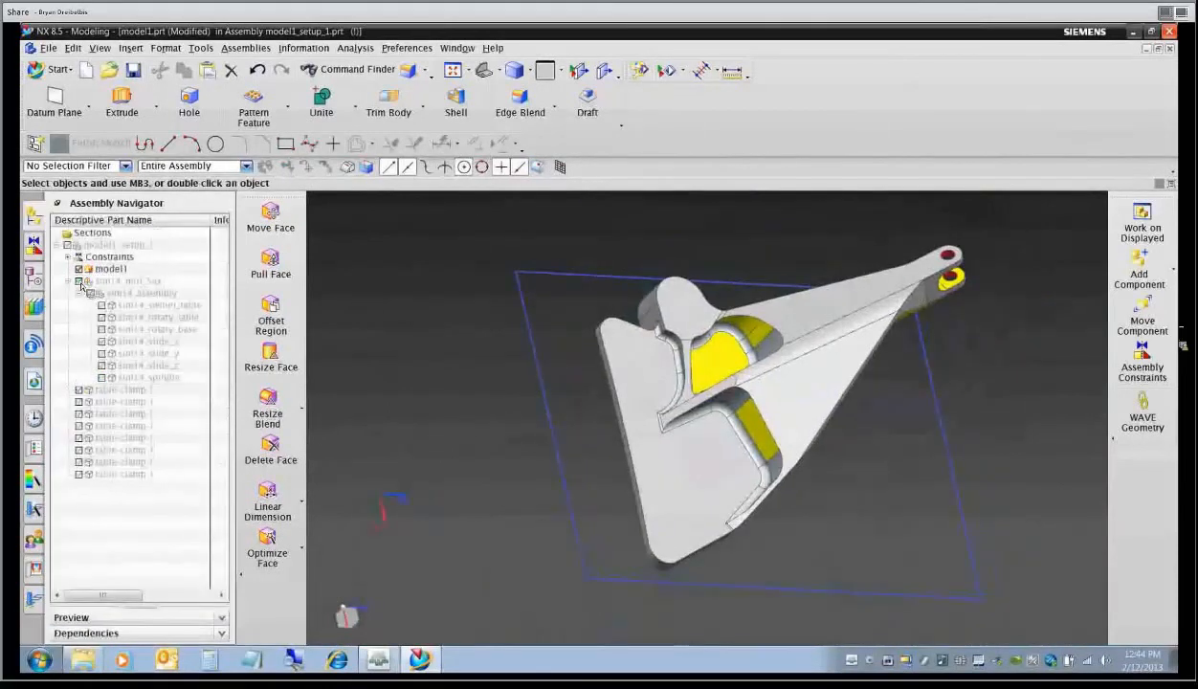
click(80, 281)
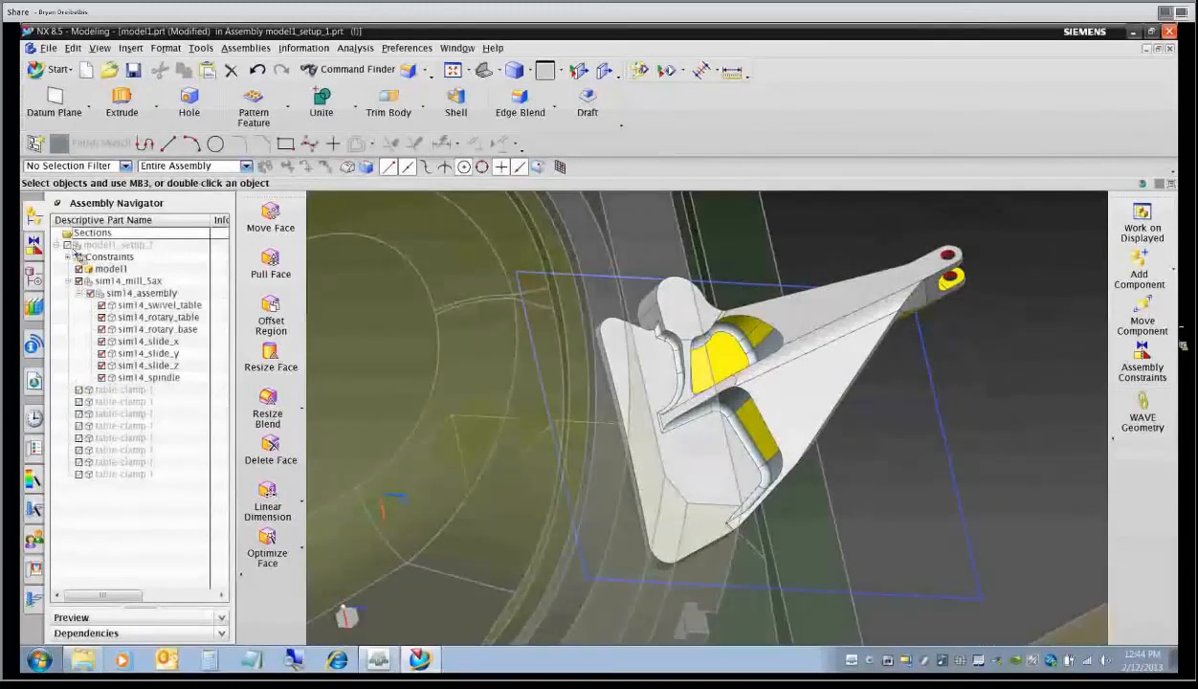
click(69, 245)
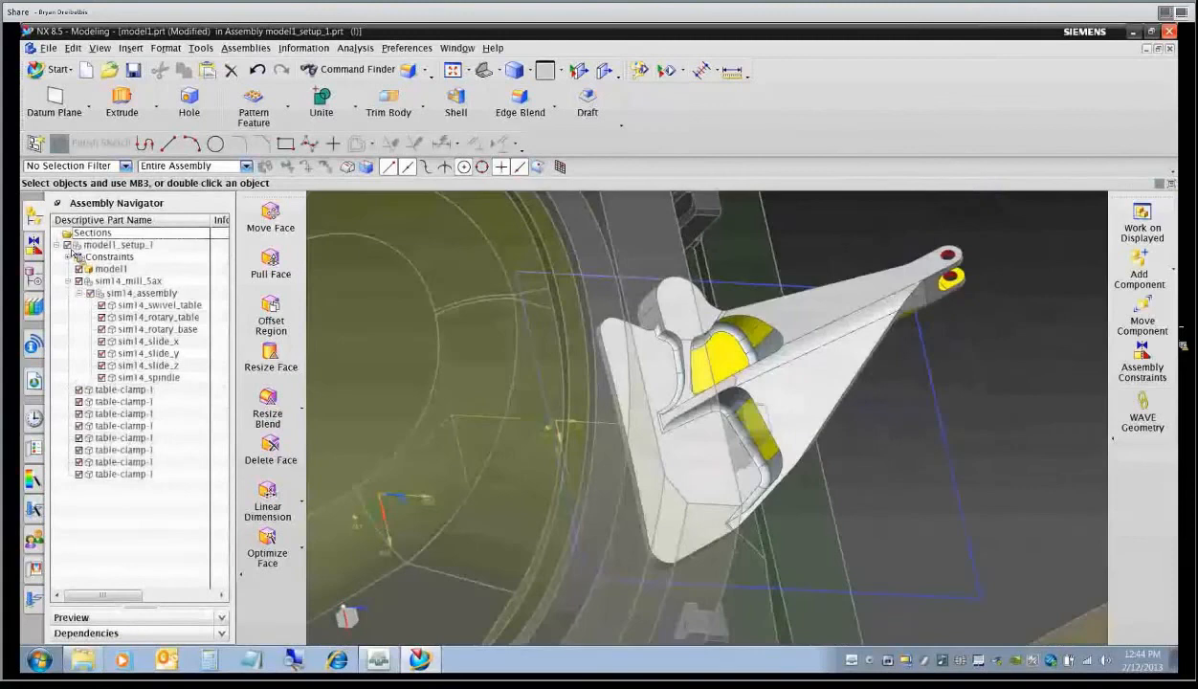
Switch from Modeling to the Manufacturing application with the model1_setup_1 assembly as the work part.
click(110, 247)
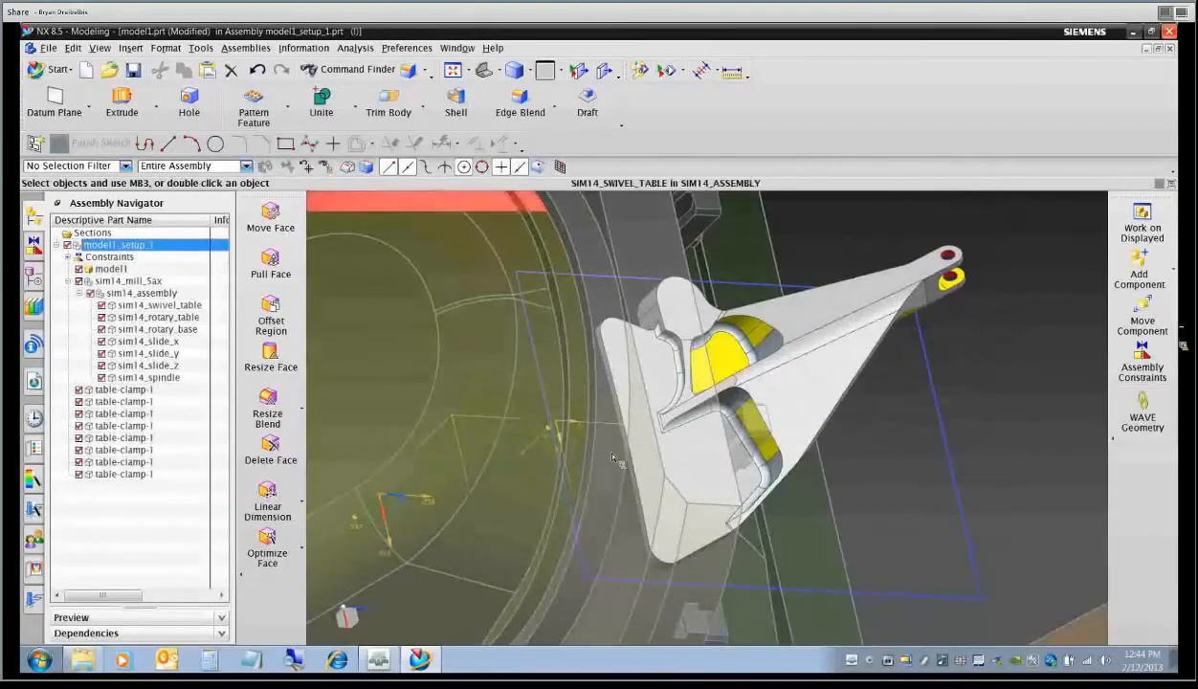
middle_drag(613, 459, 507, 497)
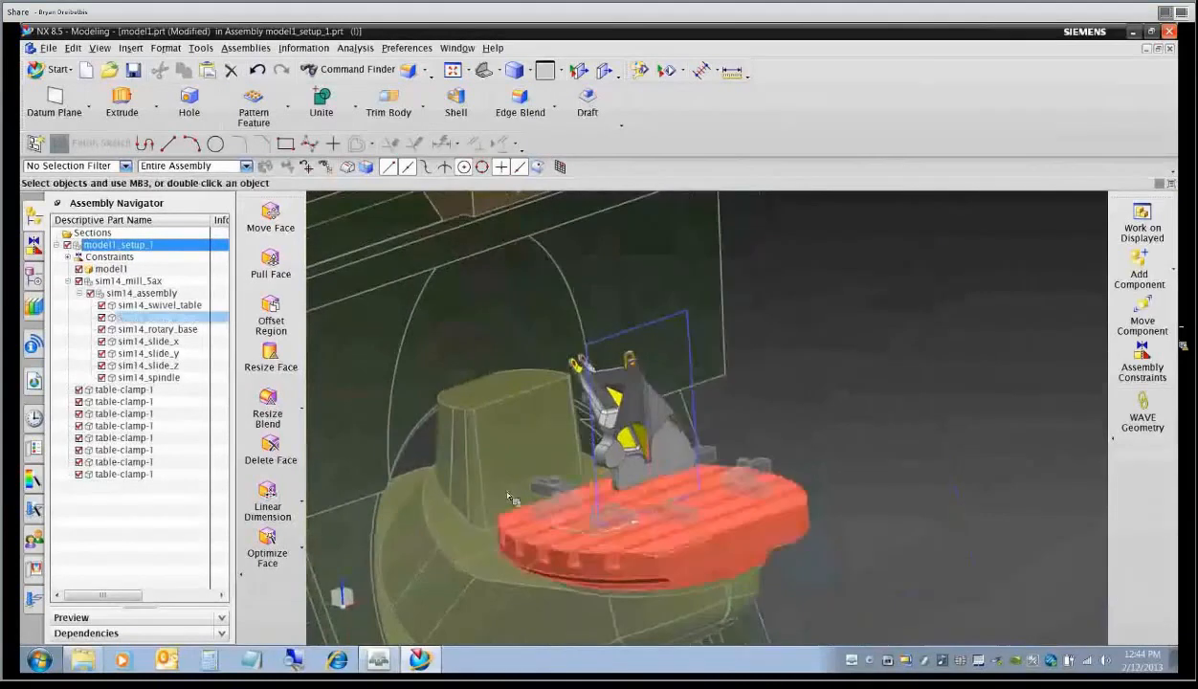
click(56, 69)
click(76, 187)
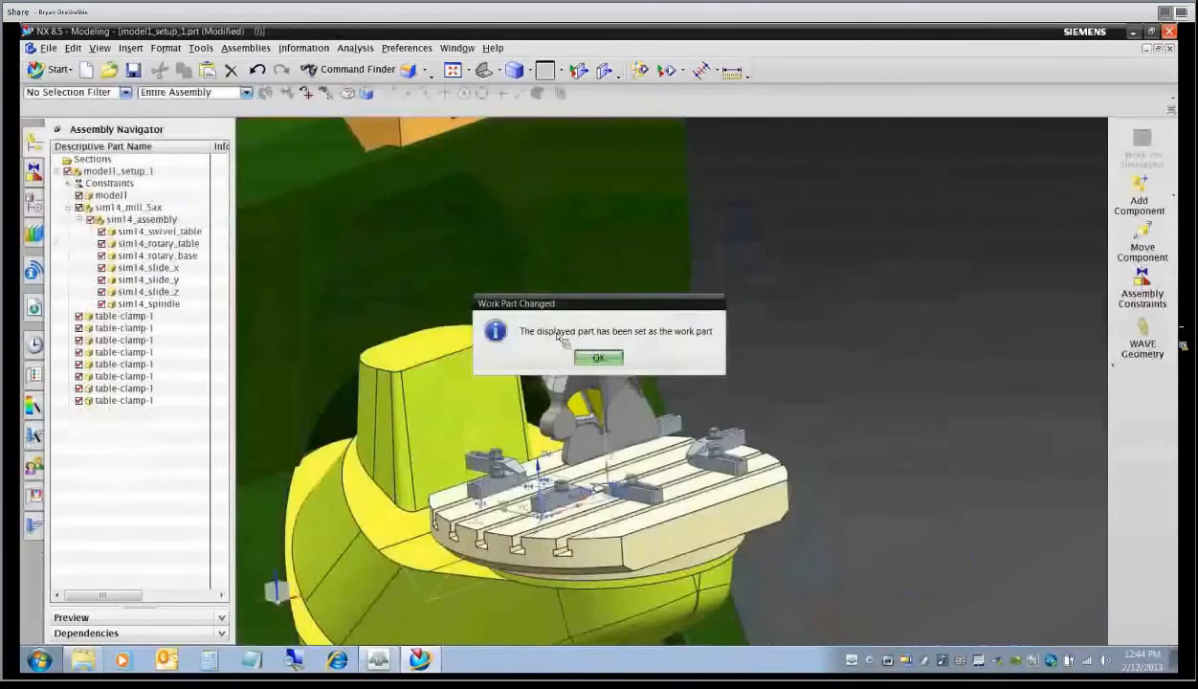
Show all solid bodies of the setup, including the stock block around the simplified part.
click(600, 359)
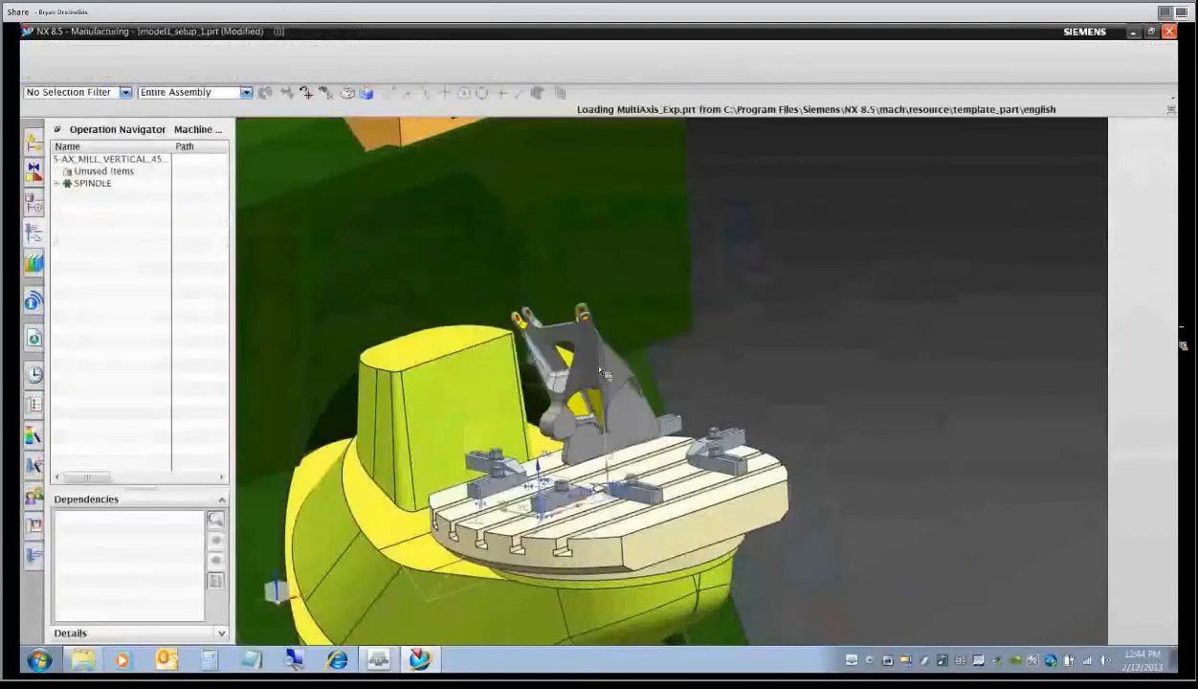
scroll(709, 494, up, 5)
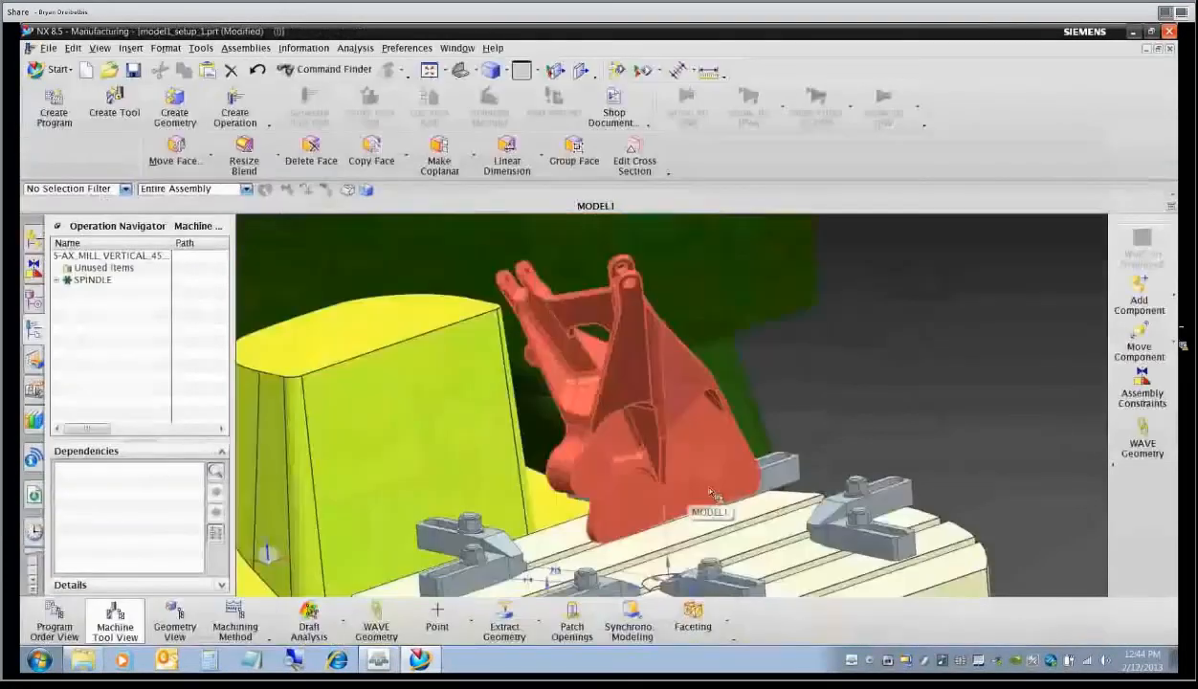
scroll(706, 485, down, 2)
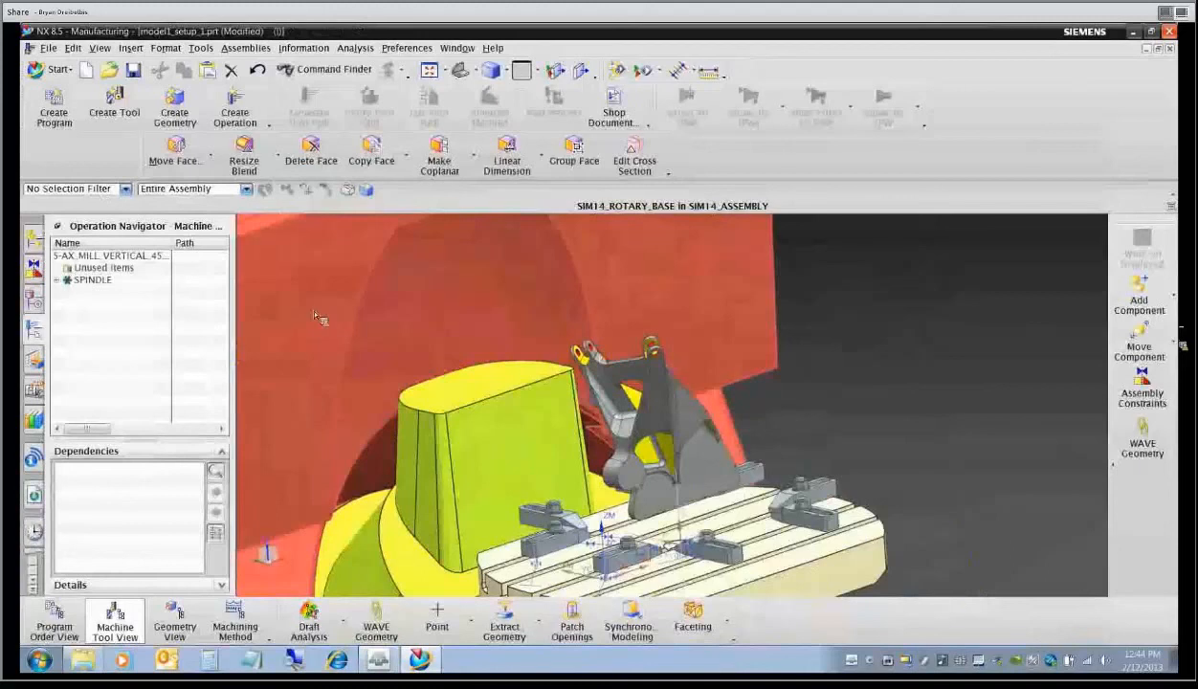
key(ctrl+w)
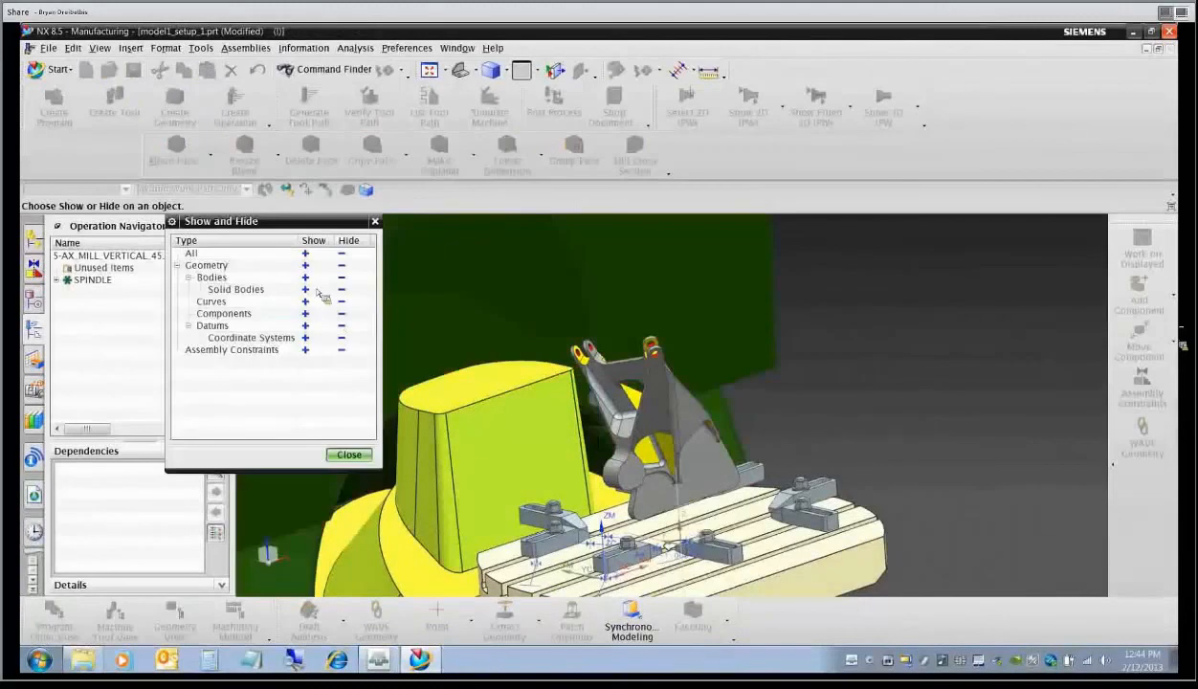
click(305, 289)
key(Escape)
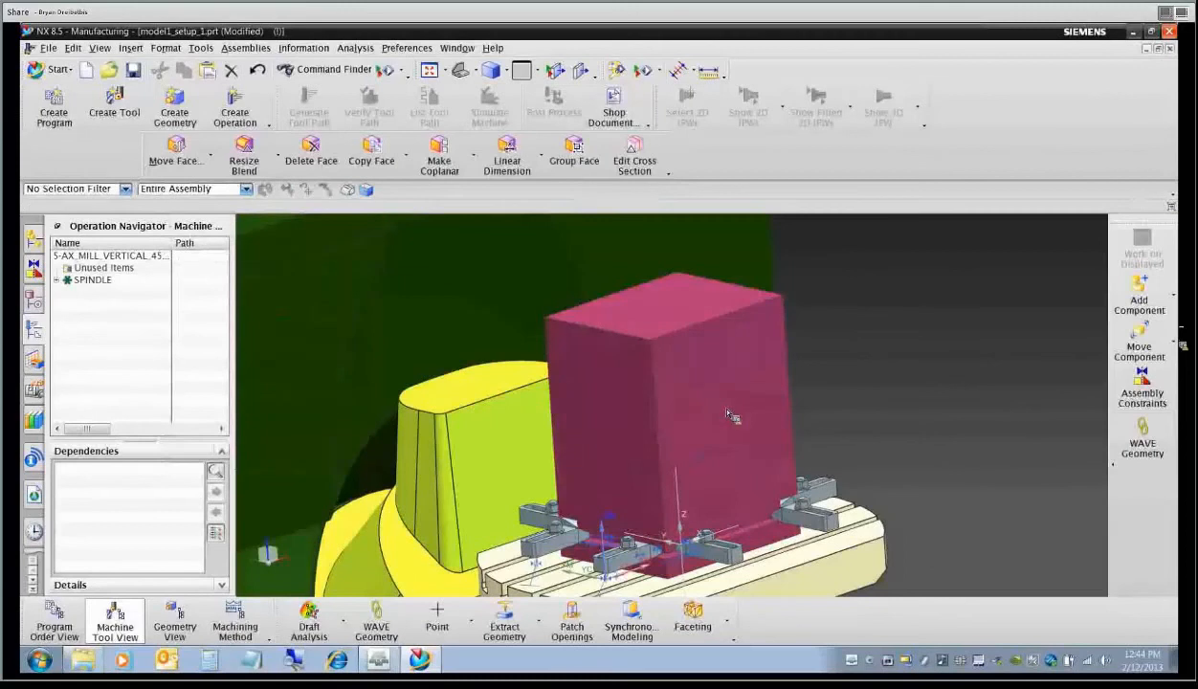
Edit the stock block's object display to make it translucent and colour it Light Gray.
key(ctrl+j)
click(749, 413)
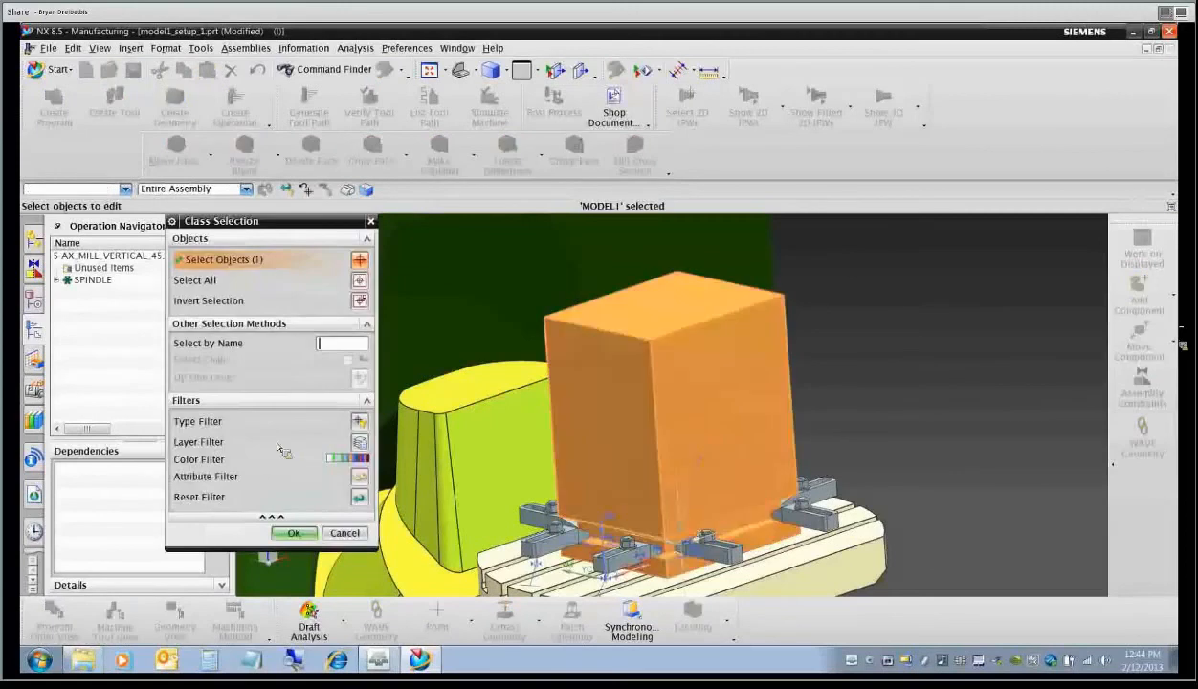
click(292, 533)
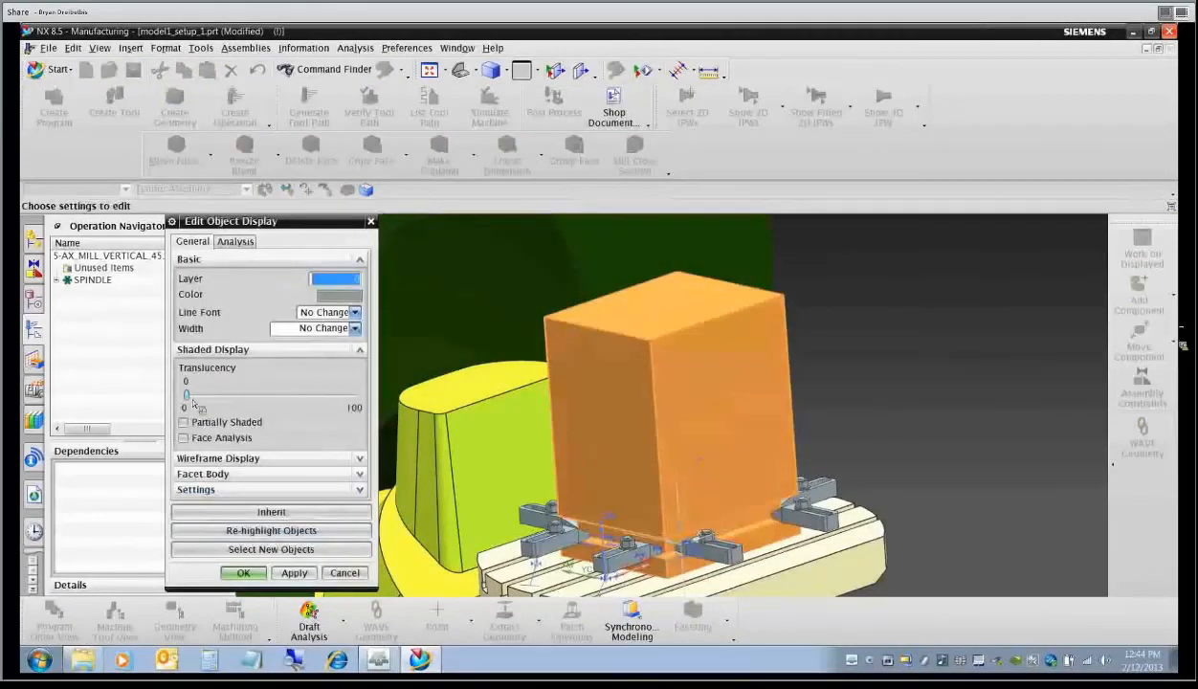
drag(187, 394, 265, 395)
click(339, 296)
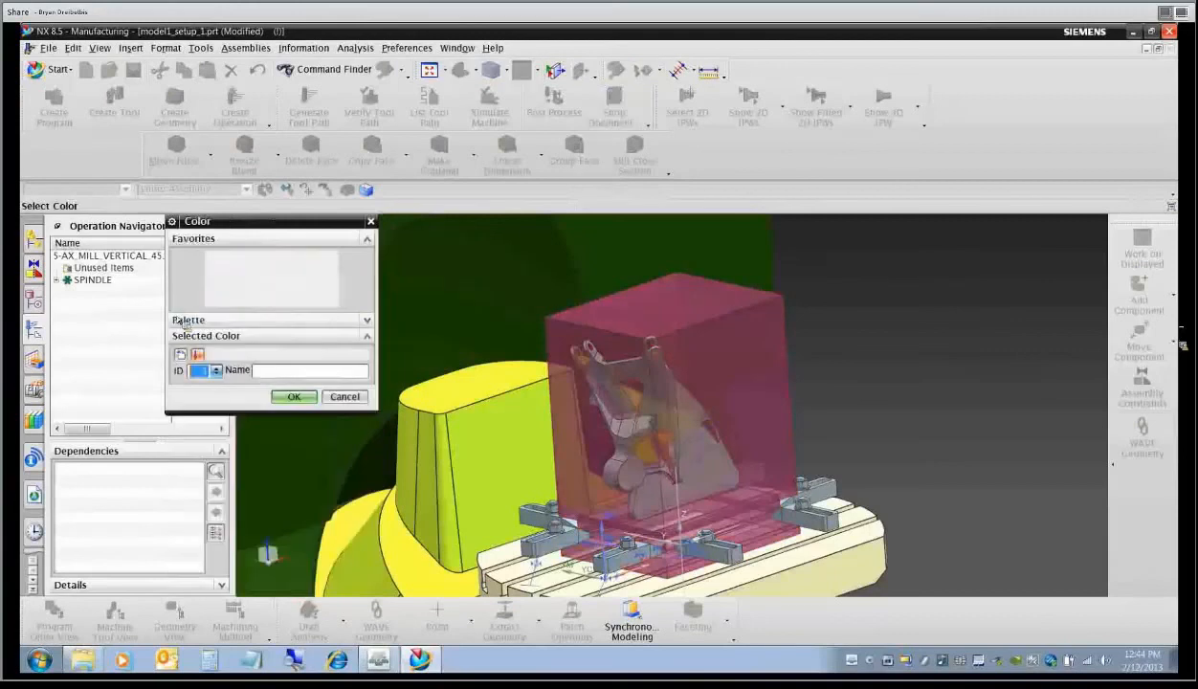
click(293, 396)
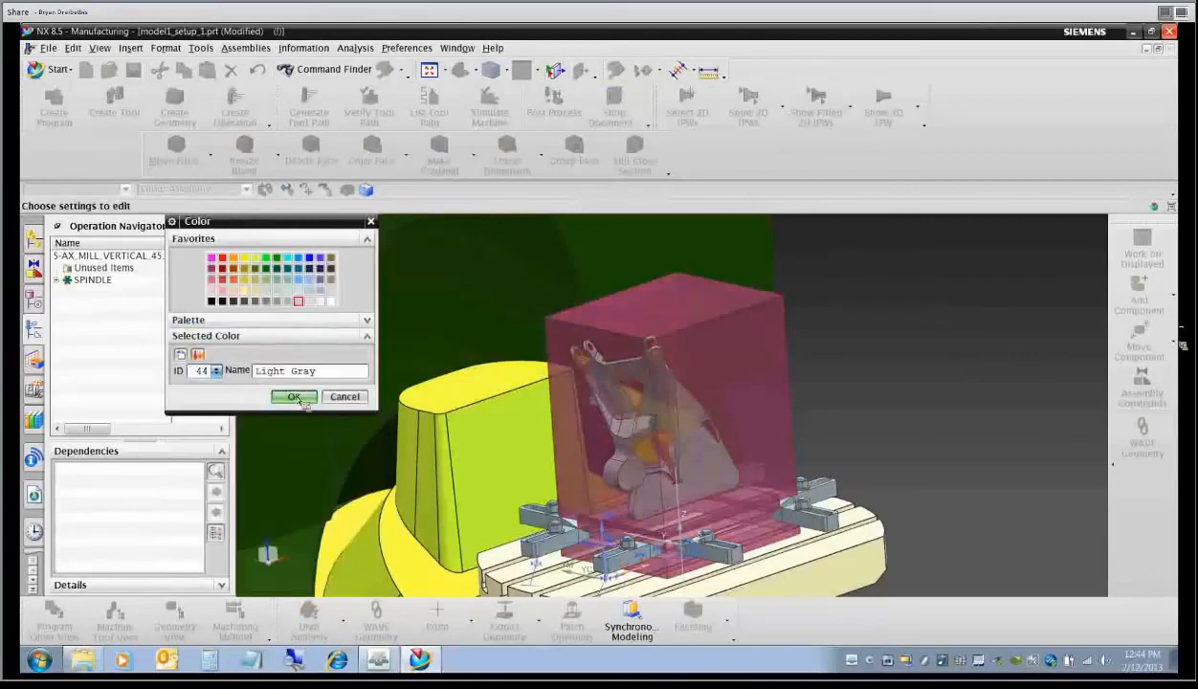
middle_click(628, 459)
mouse_move(628, 460)
middle_down()
mouse_move(660, 457)
mouse_move(651, 438)
mouse_move(637, 454)
middle_up()
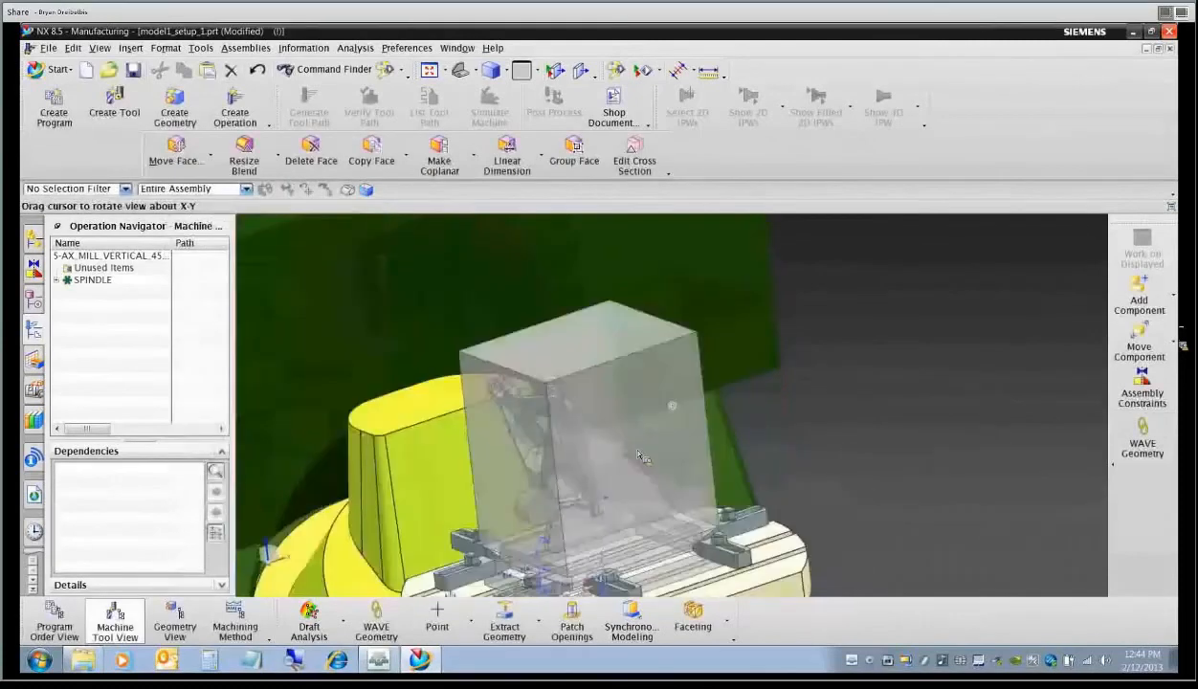
Hide sim14_spindle, the x, y and z slides, sim14_rotary_base and sim14_swivel_table, keeping only sim14_rotary_table of the machine shown.
scroll(651, 434, down, 2)
scroll(654, 435, down, 2)
double_click(300, 354)
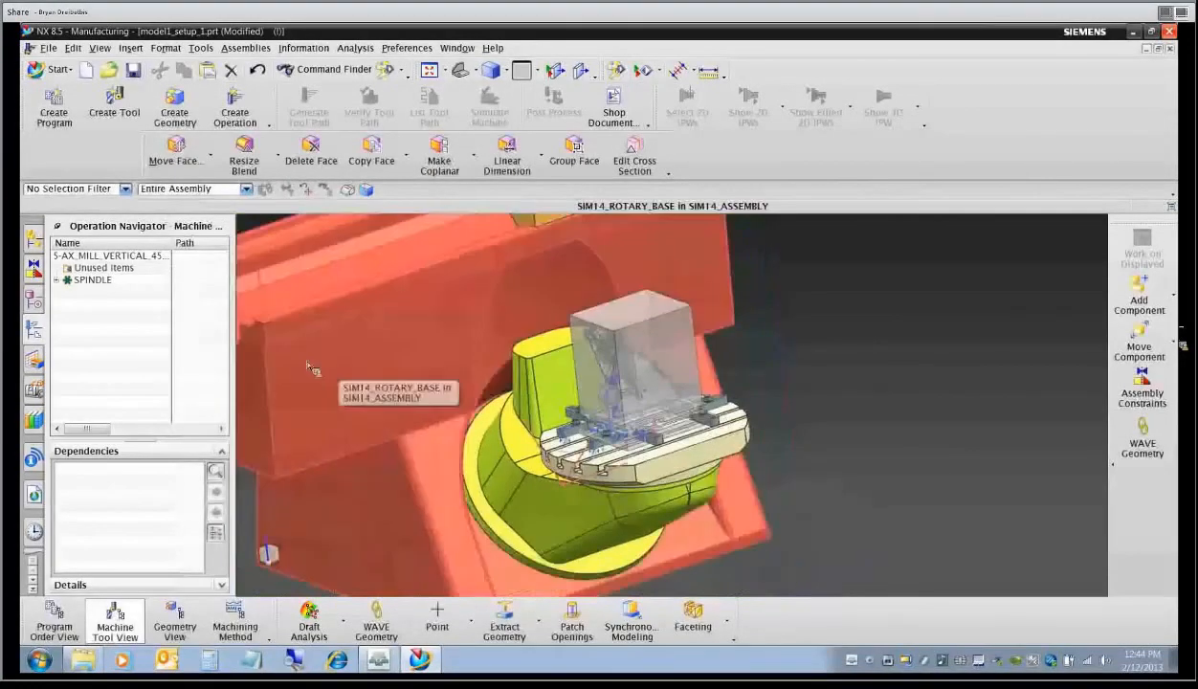
click(35, 245)
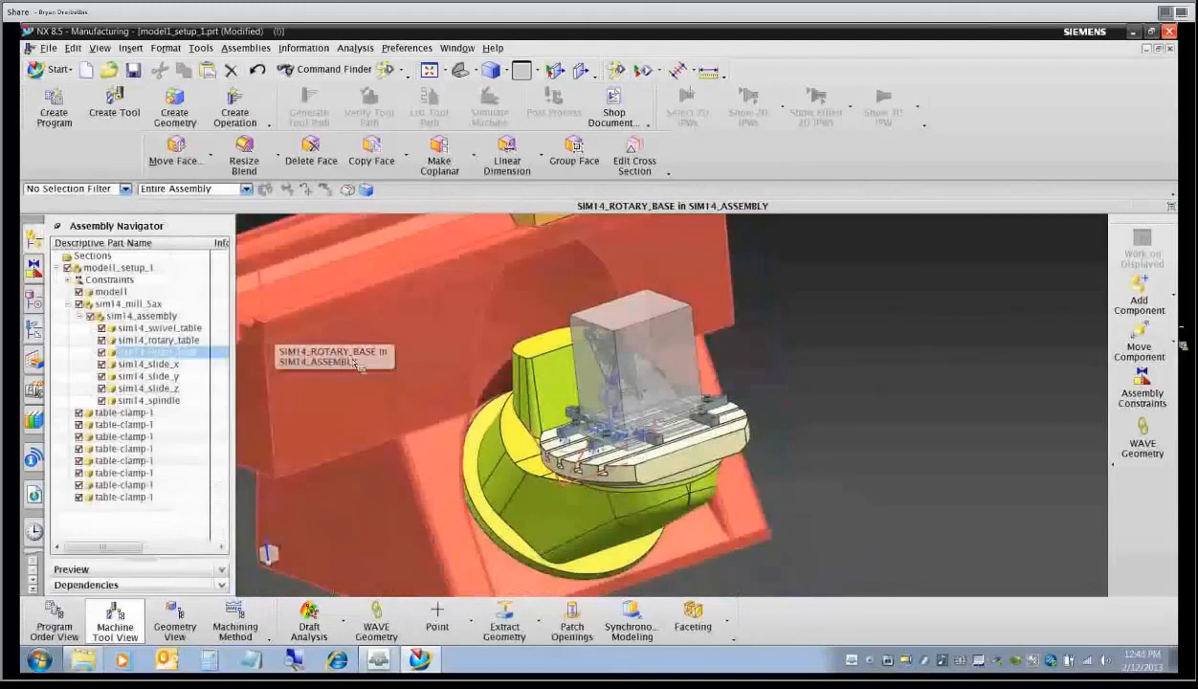
middle_drag(290, 340, 583, 452)
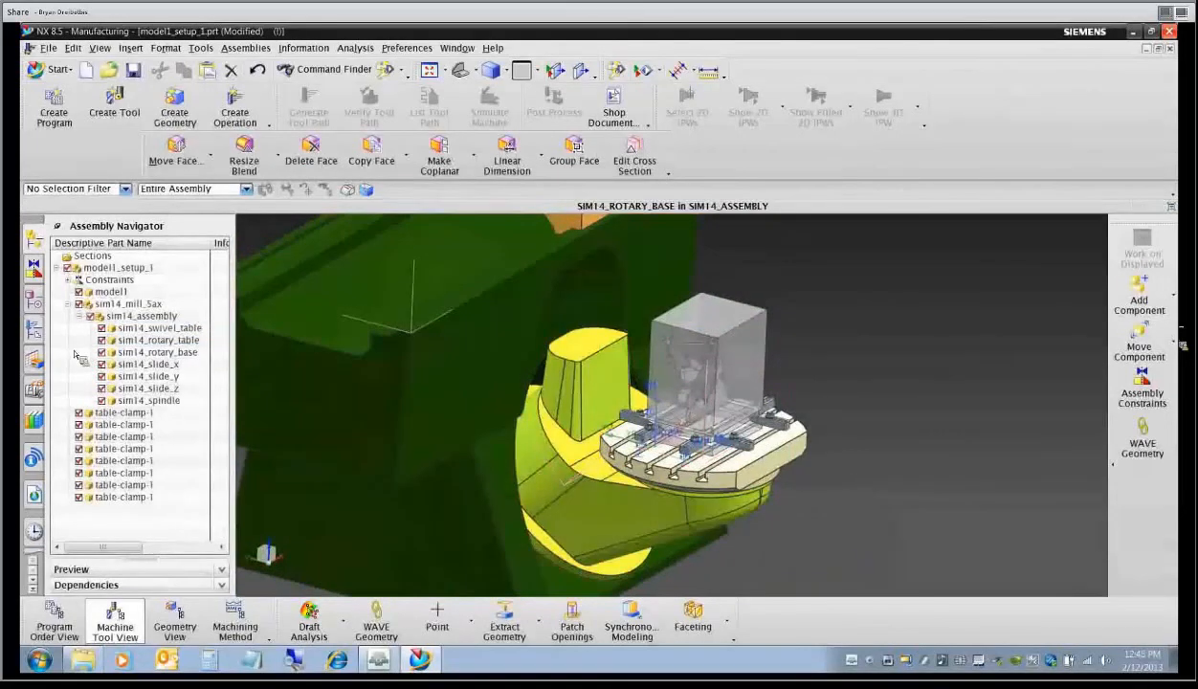
click(102, 400)
click(102, 388)
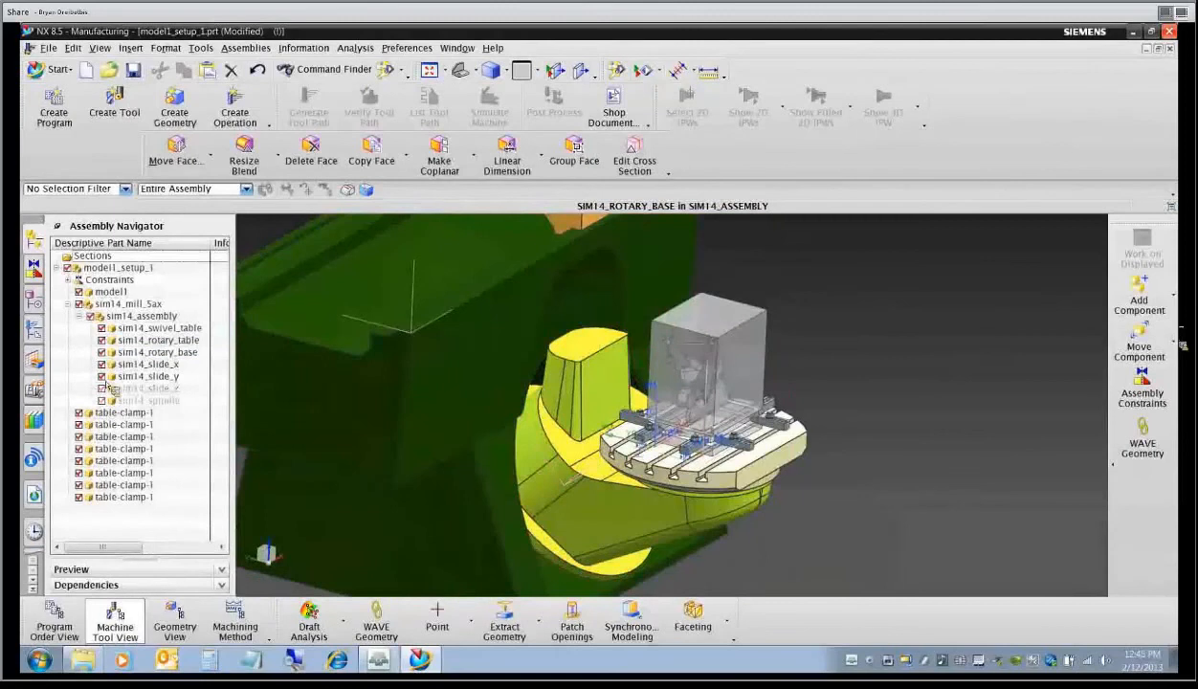
click(102, 376)
click(102, 363)
click(102, 352)
click(103, 327)
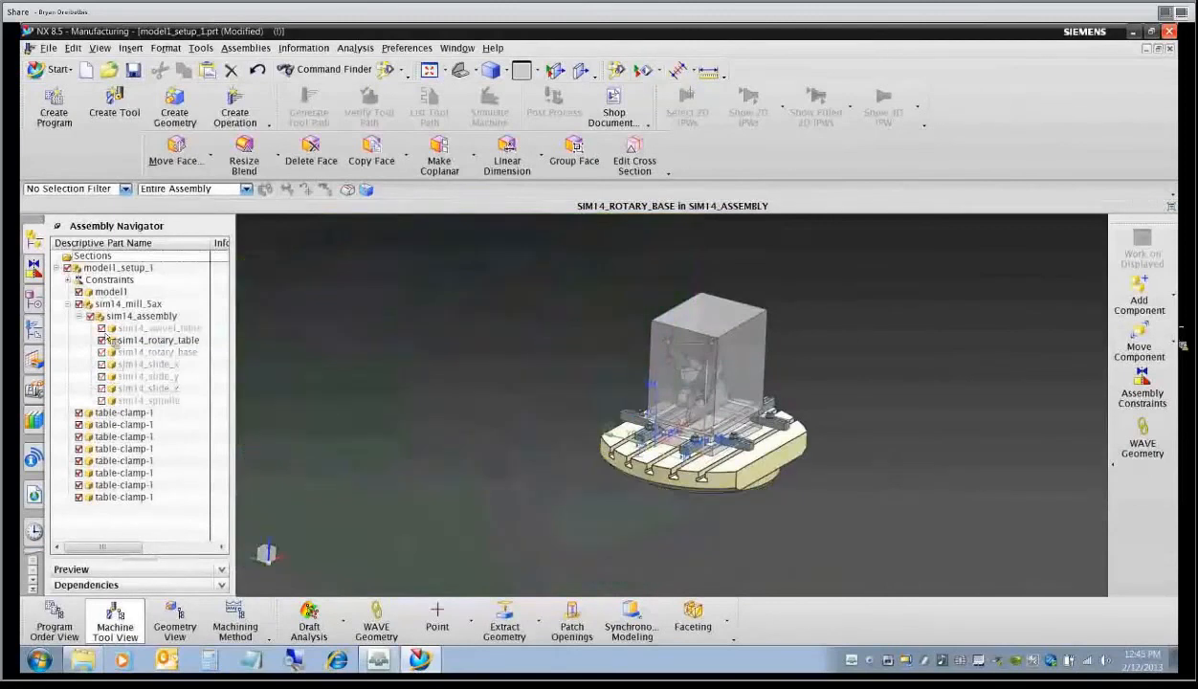
Hide all assembly constraints around the clamped stock on the rotary table.
scroll(556, 469, down, 4)
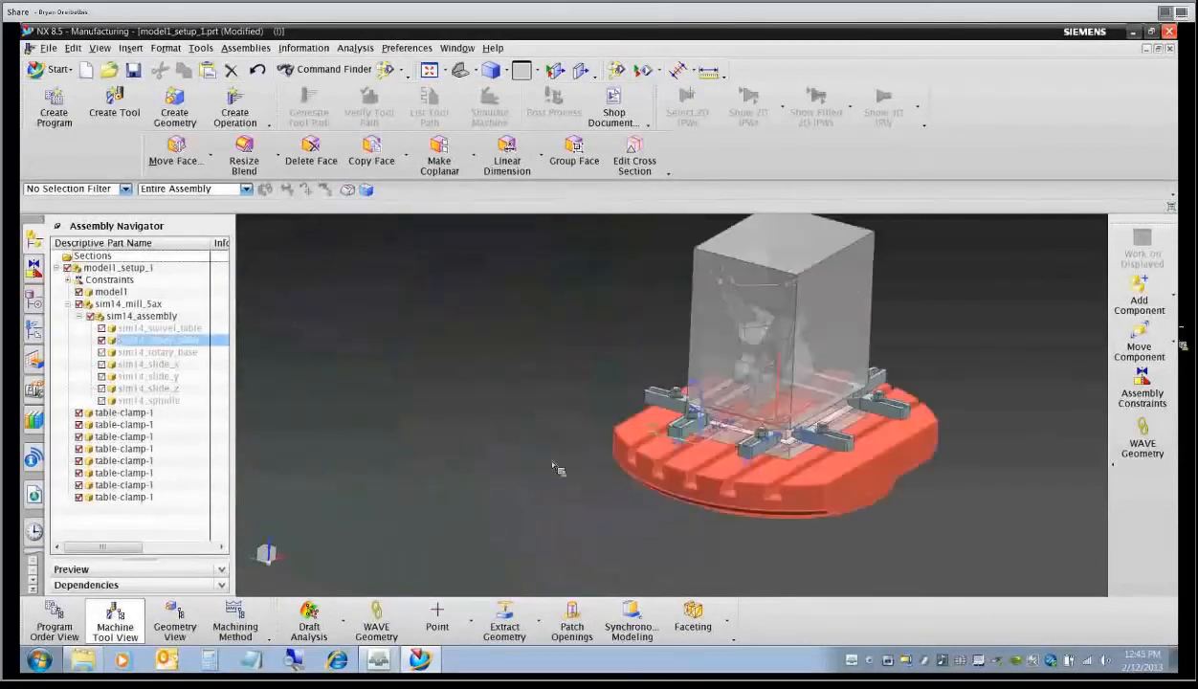
mouse_move(562, 473)
middle_down()
mouse_move(579, 464)
mouse_move(536, 483)
mouse_move(540, 473)
middle_up()
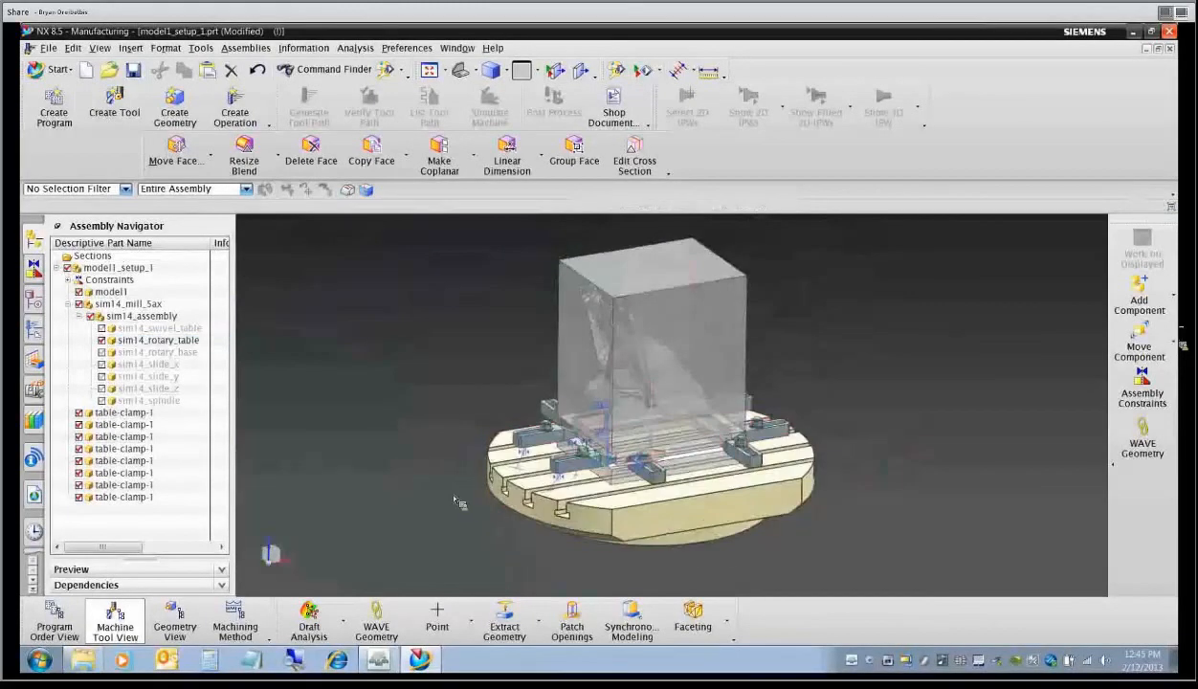
scroll(443, 484, up, 2)
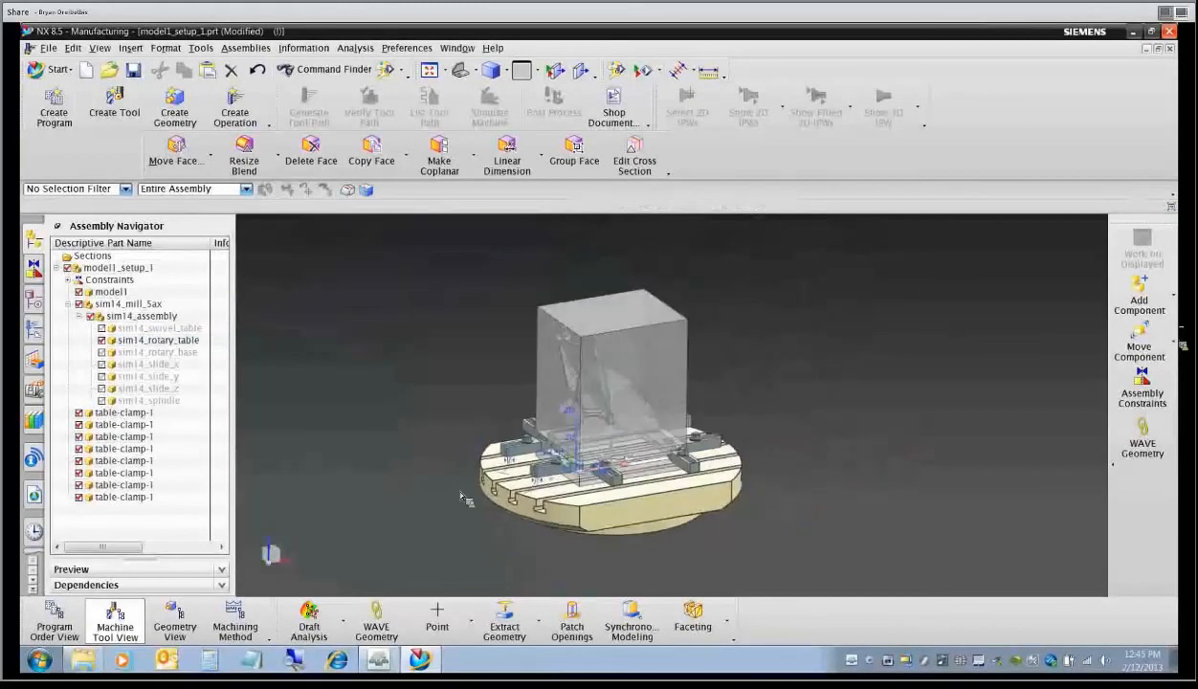
key(ctrl+w)
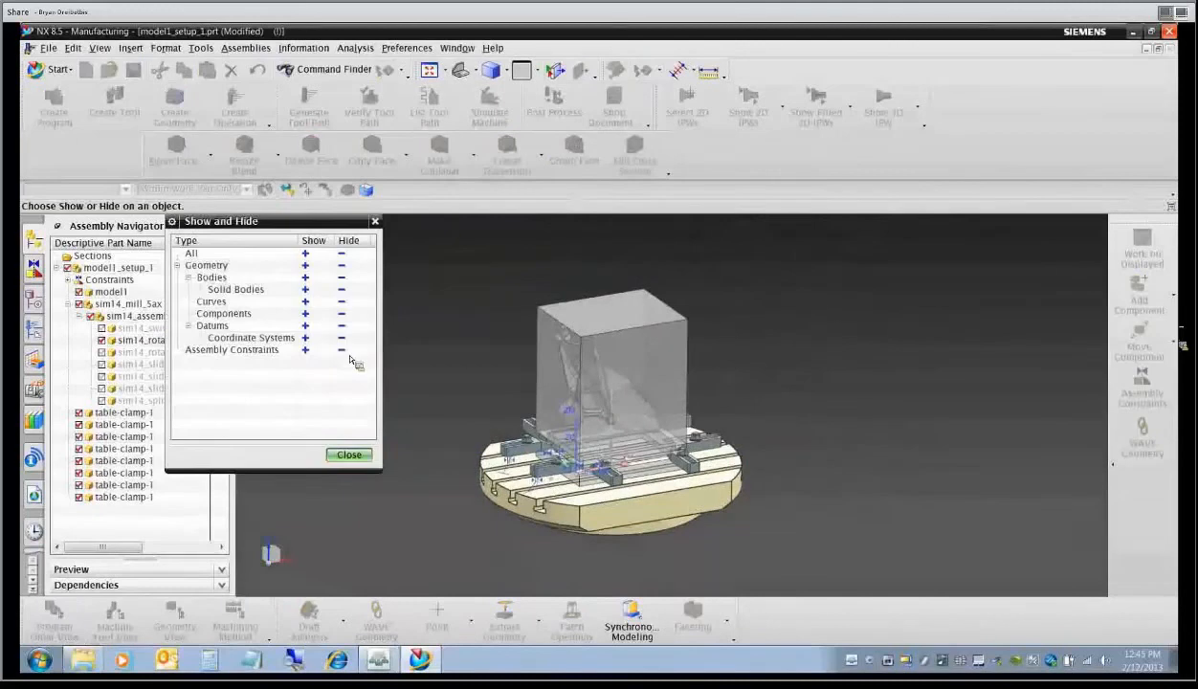
click(342, 349)
click(349, 455)
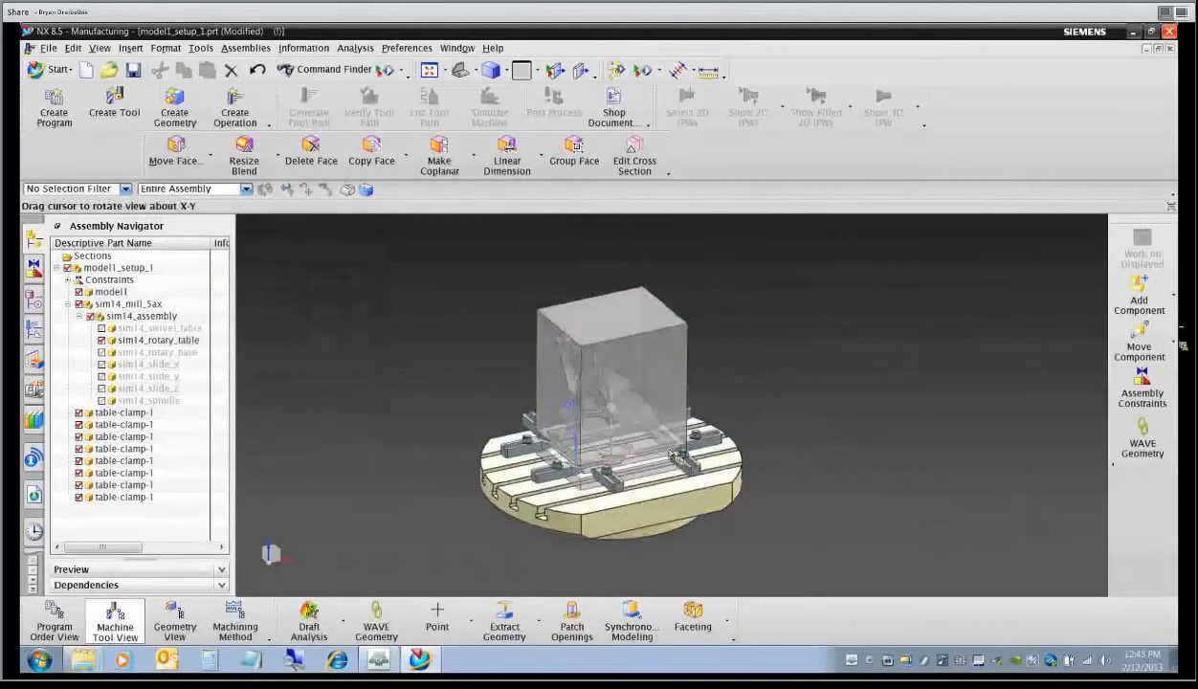
scroll(698, 430, down, 2)
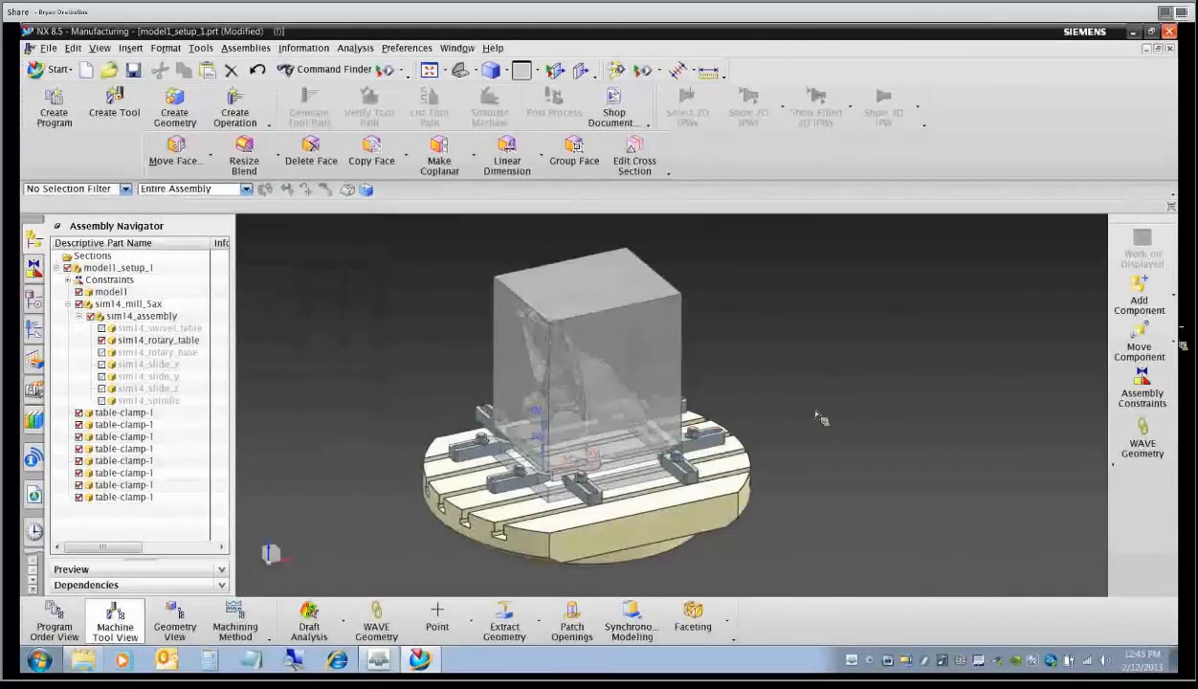